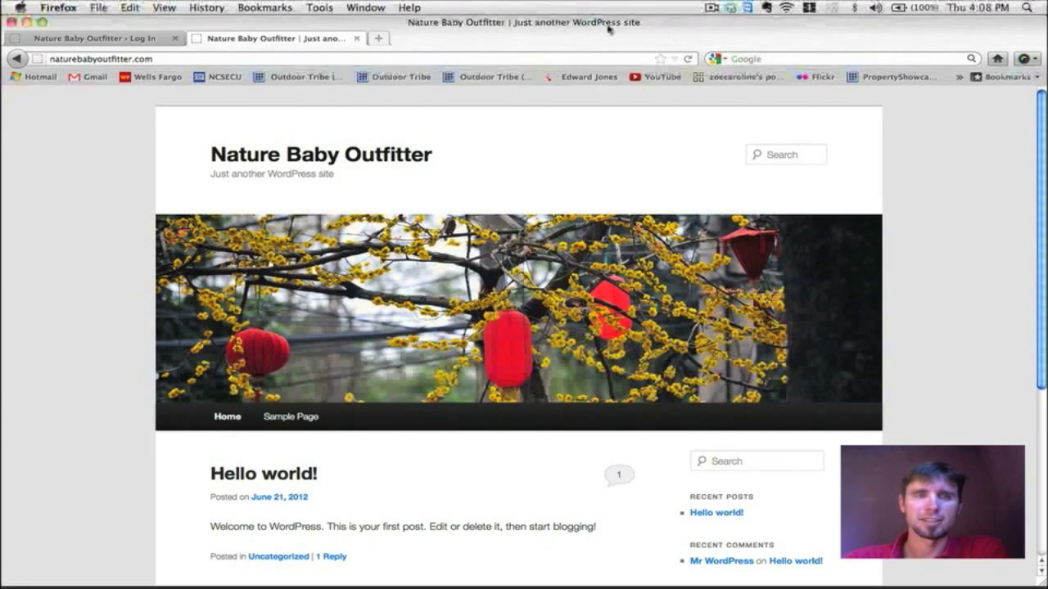
Step: Scroll through the site's home page to look over its content
scroll(741, 236, down, 6)
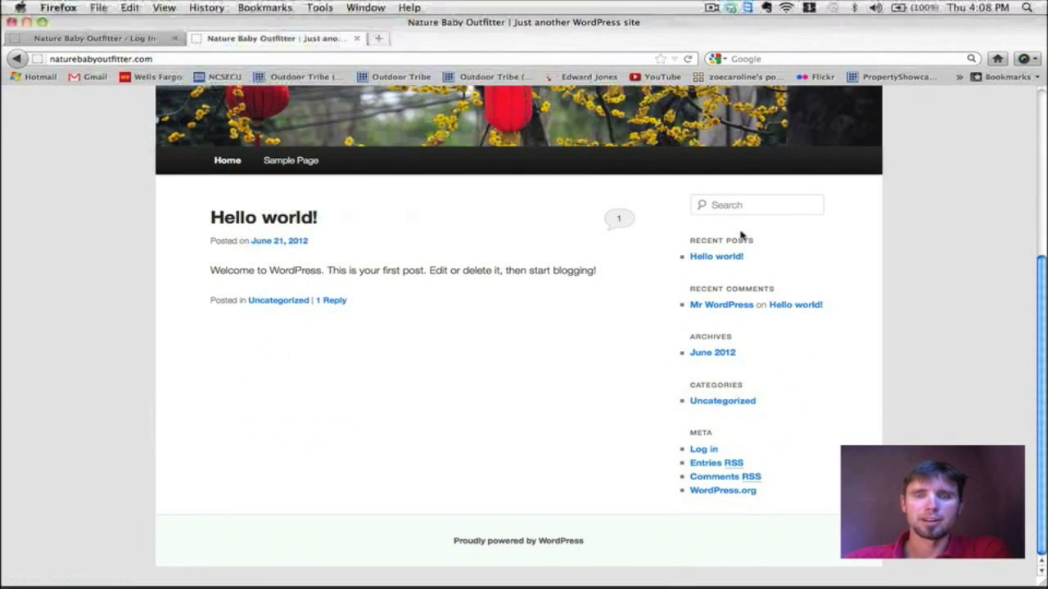
scroll(741, 237, up, 6)
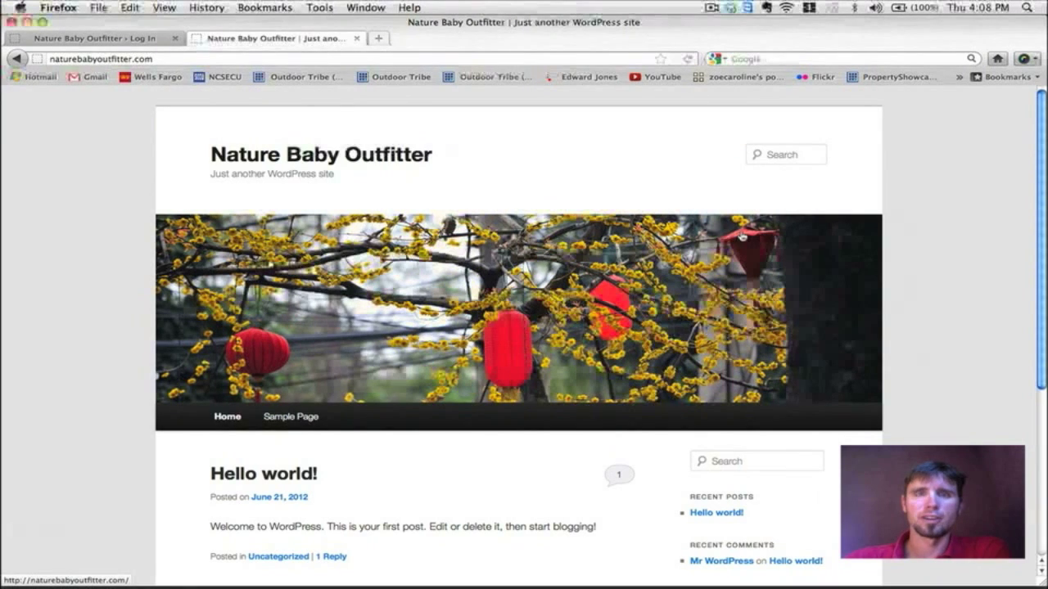
scroll(508, 133, down, 6)
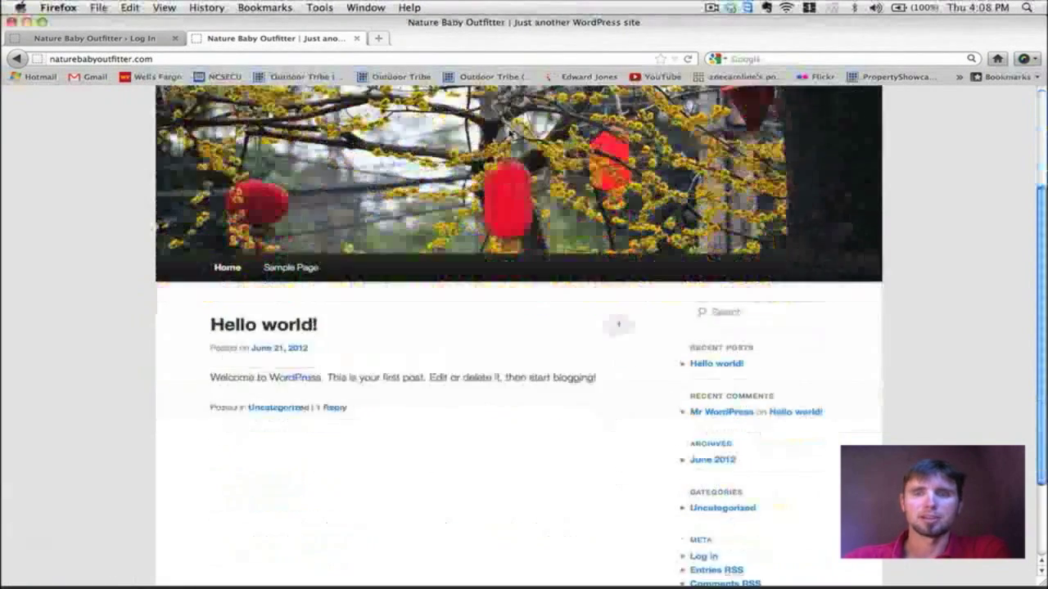
scroll(509, 133, up, 6)
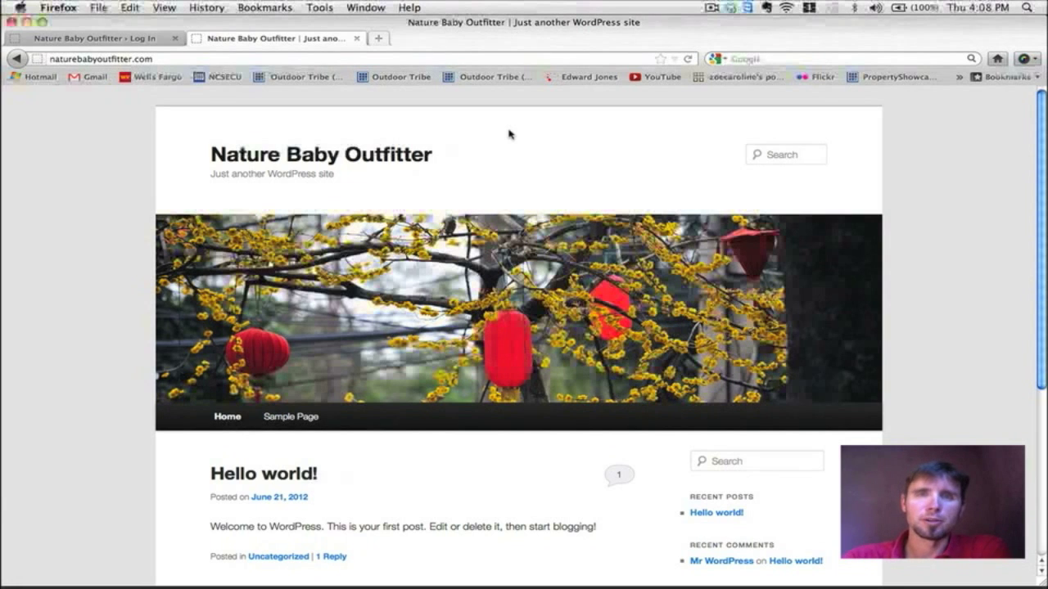
scroll(508, 133, down, 1)
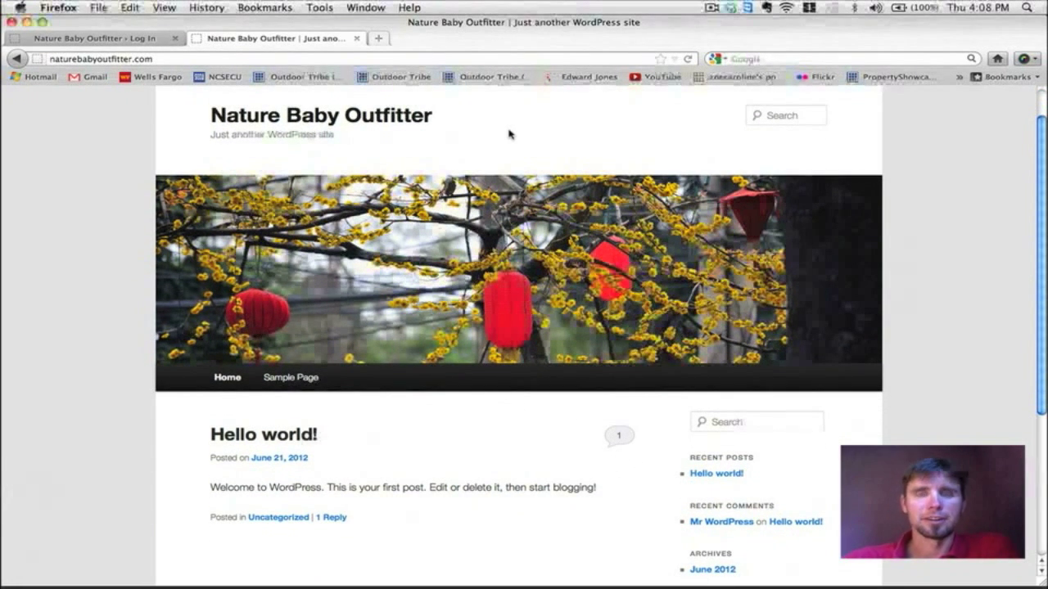
scroll(508, 134, down, 1)
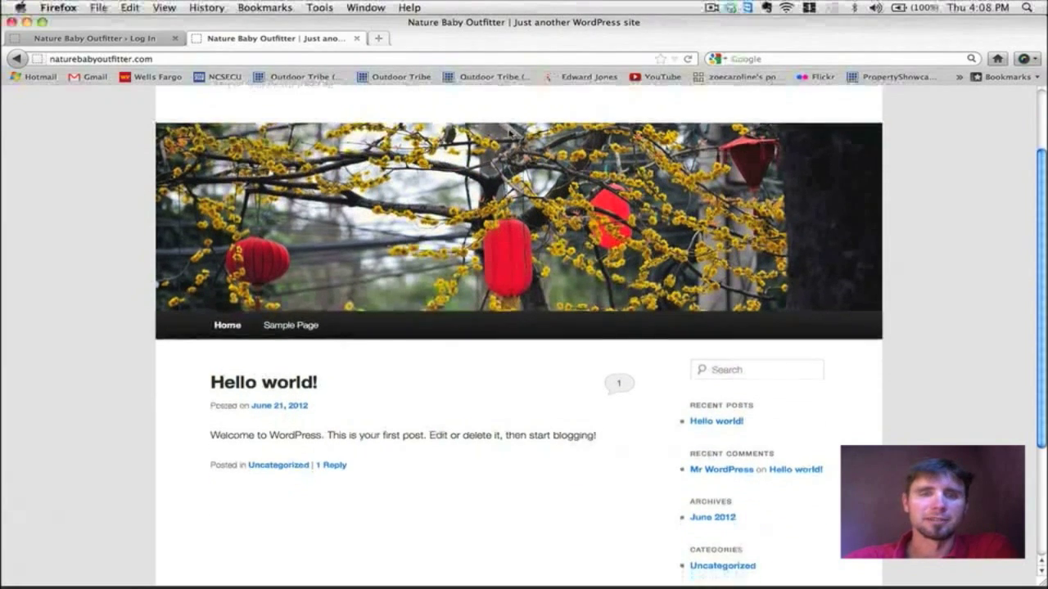
scroll(510, 135, up, 1)
scroll(510, 135, up, 1)
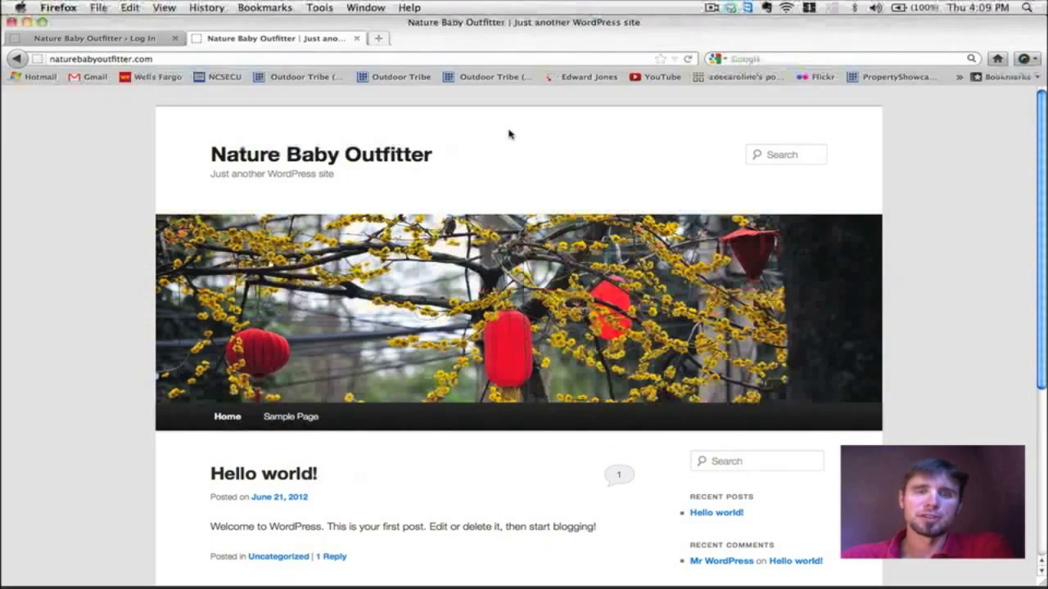
scroll(508, 133, down, 3)
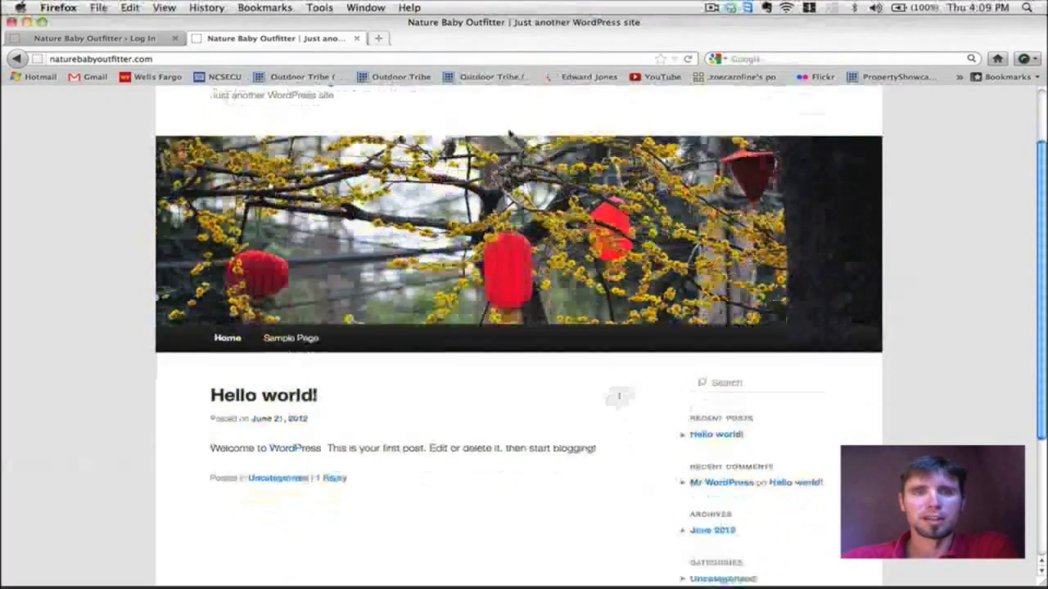
scroll(510, 135, up, 3)
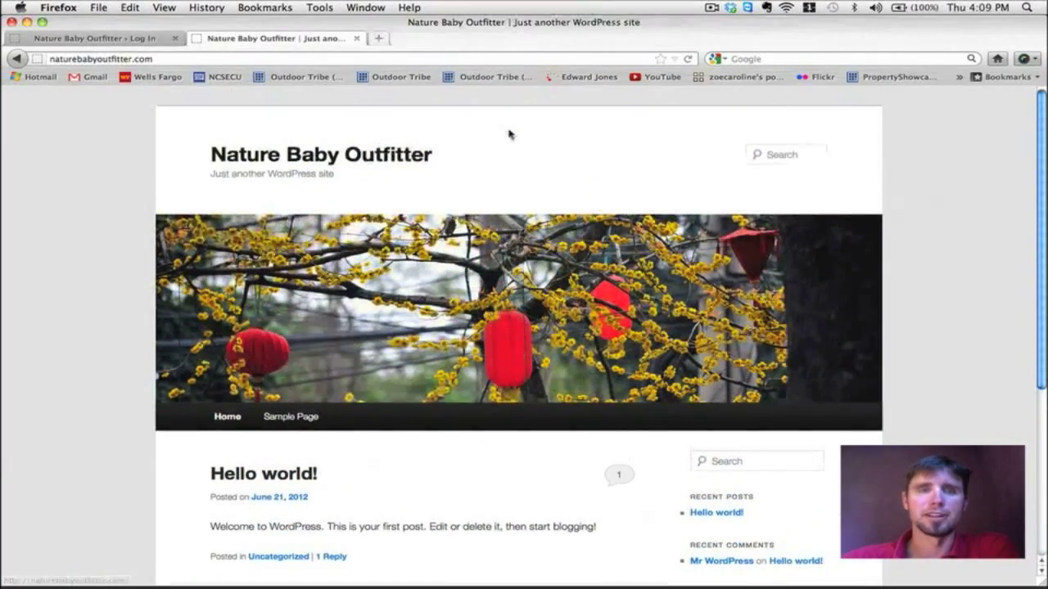
scroll(510, 135, down, 1)
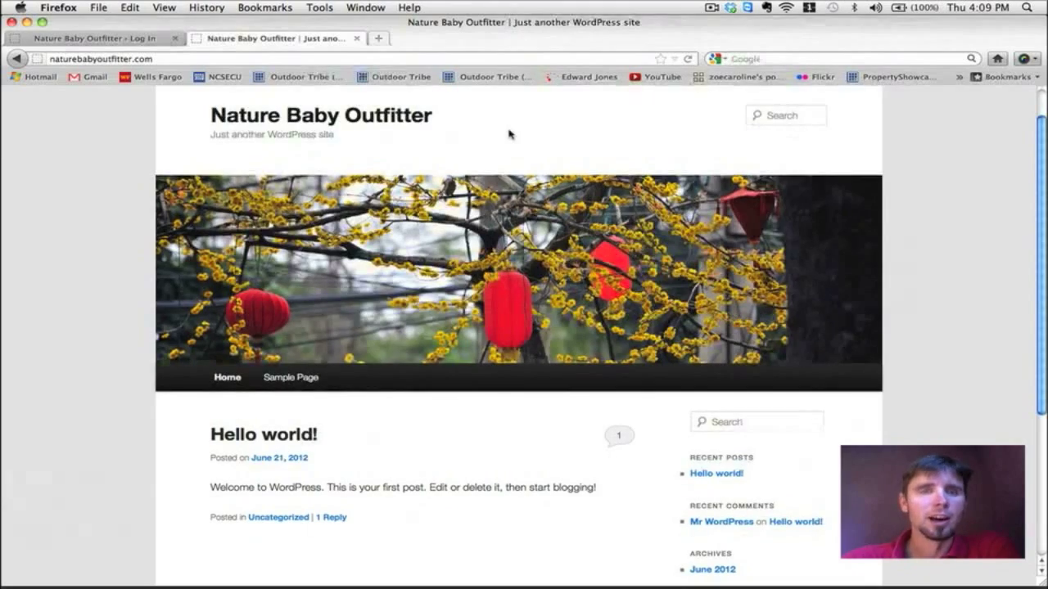
scroll(510, 135, down, 2)
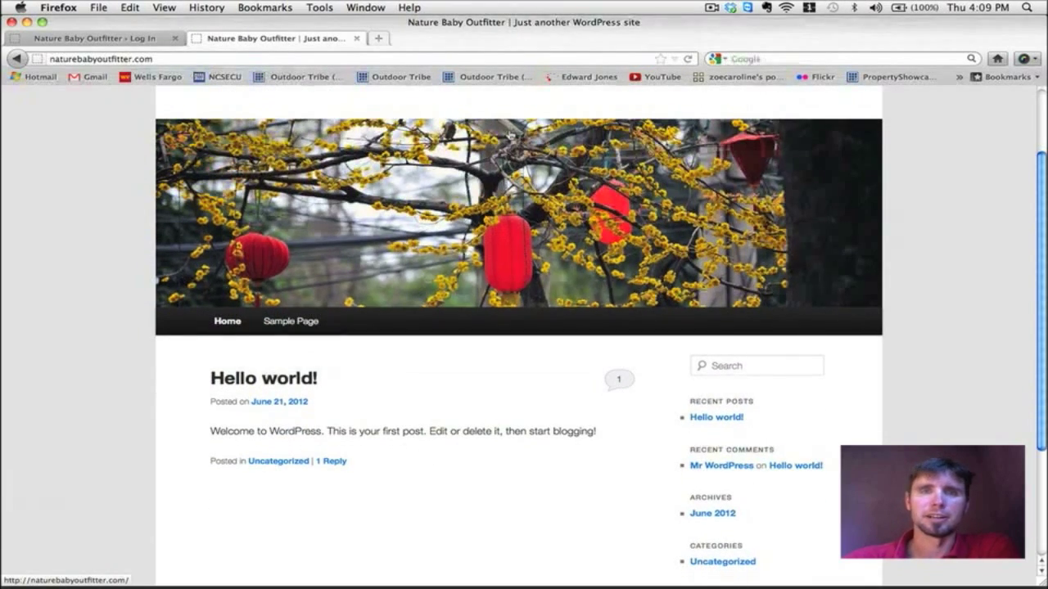
scroll(510, 135, up, 3)
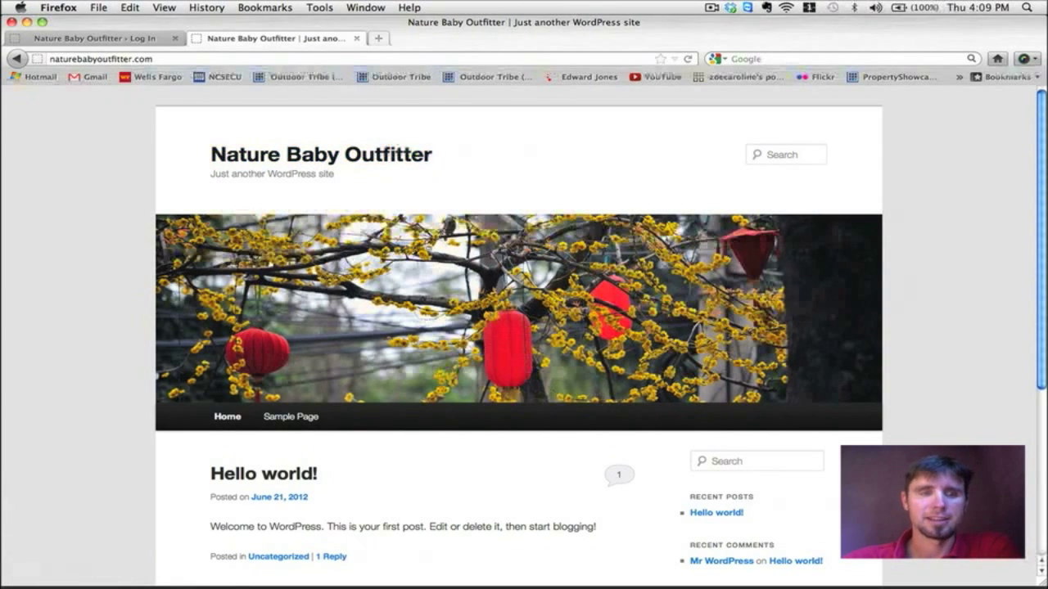
scroll(250, 296, down, 3)
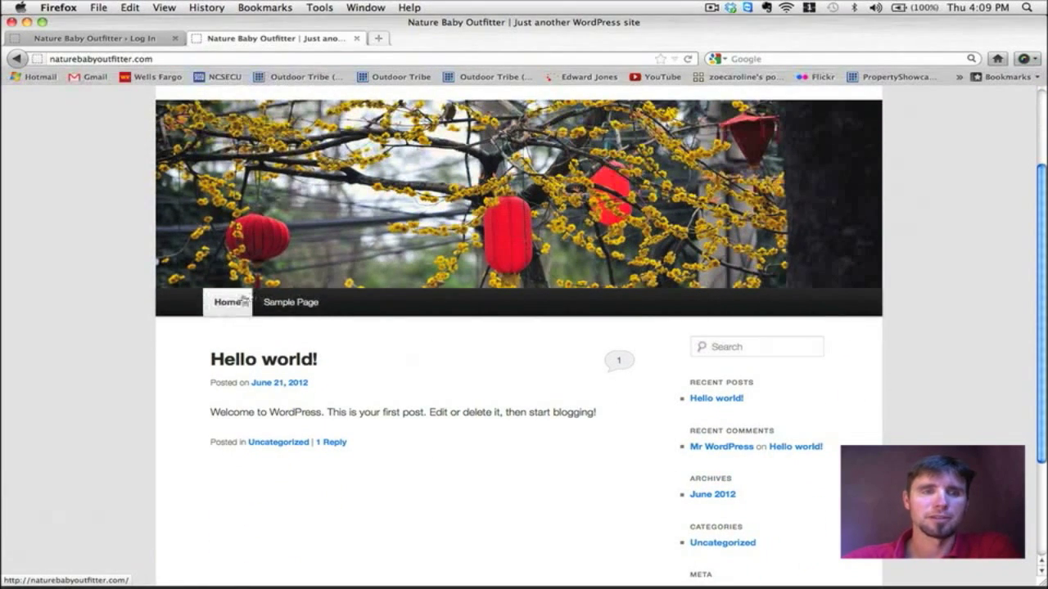
scroll(368, 299, up, 3)
scroll(378, 317, down, 3)
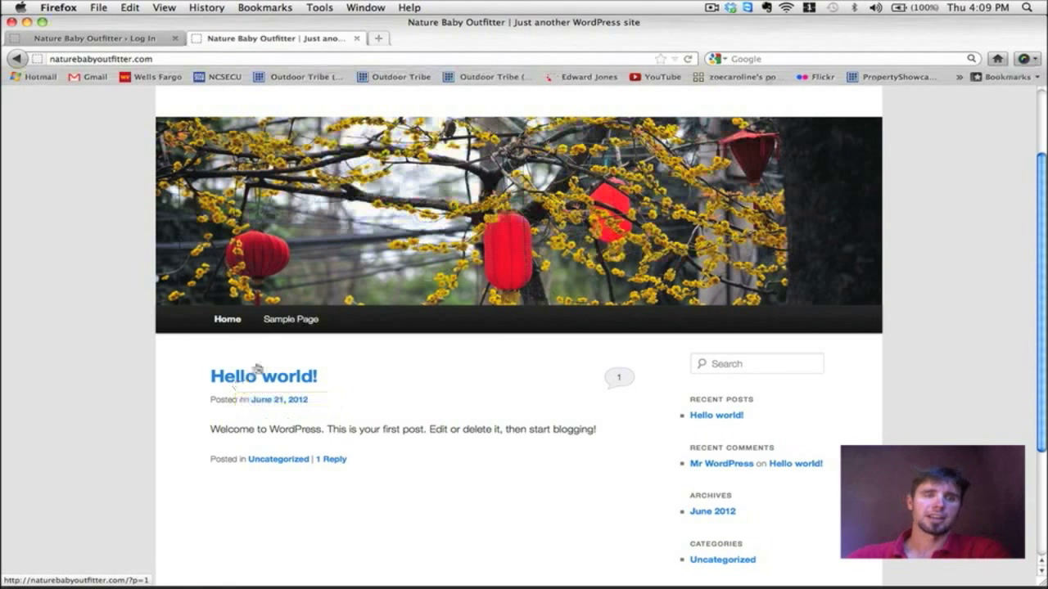
Step: Go to the Sample Page and scroll through its example text and comment form
click(285, 327)
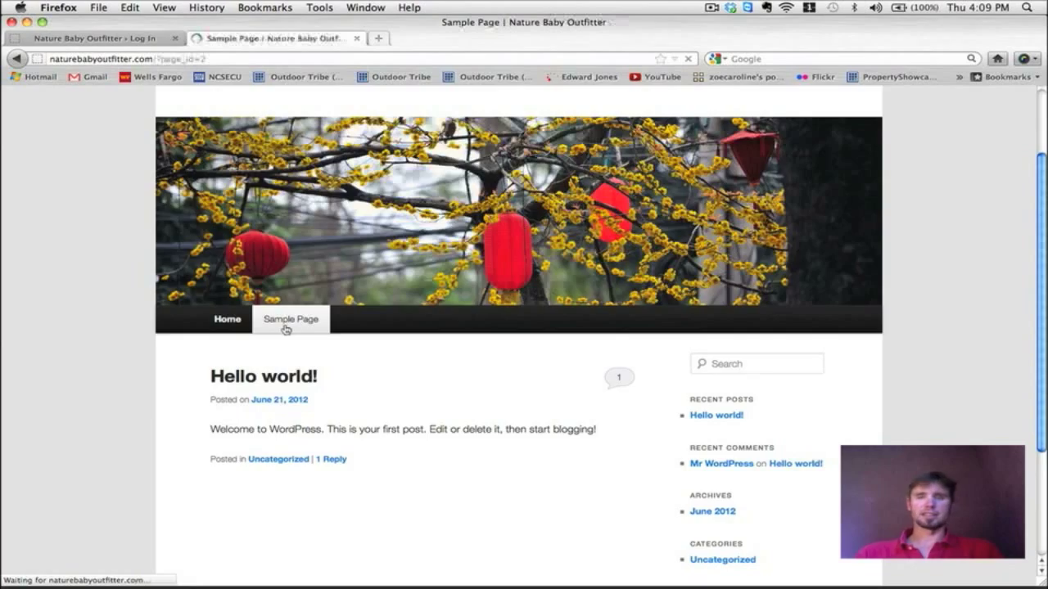
scroll(811, 254, down, 3)
scroll(811, 254, up, 2)
scroll(810, 253, down, 10)
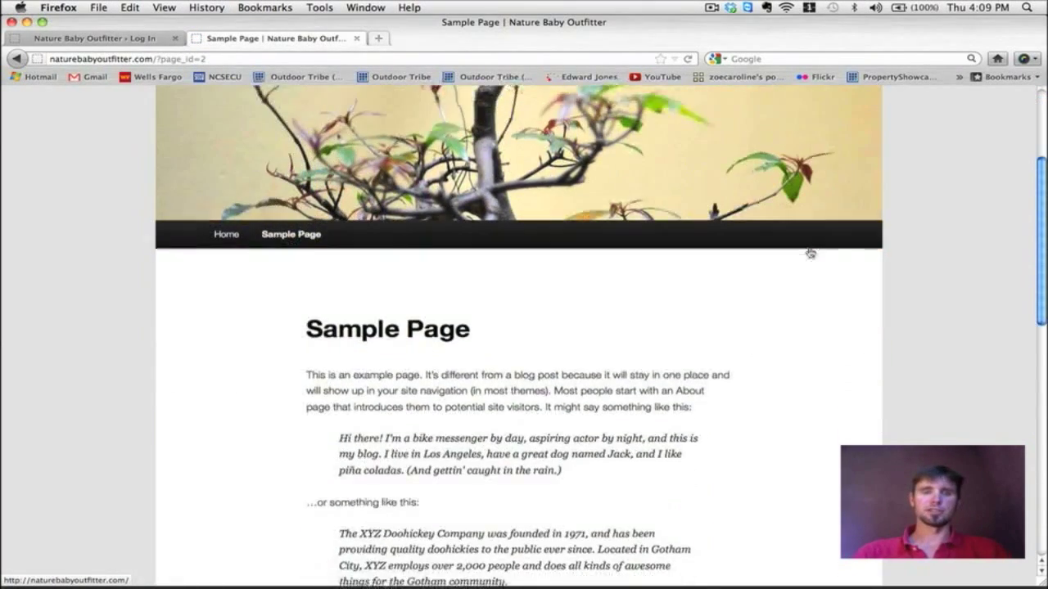
scroll(808, 253, down, 9)
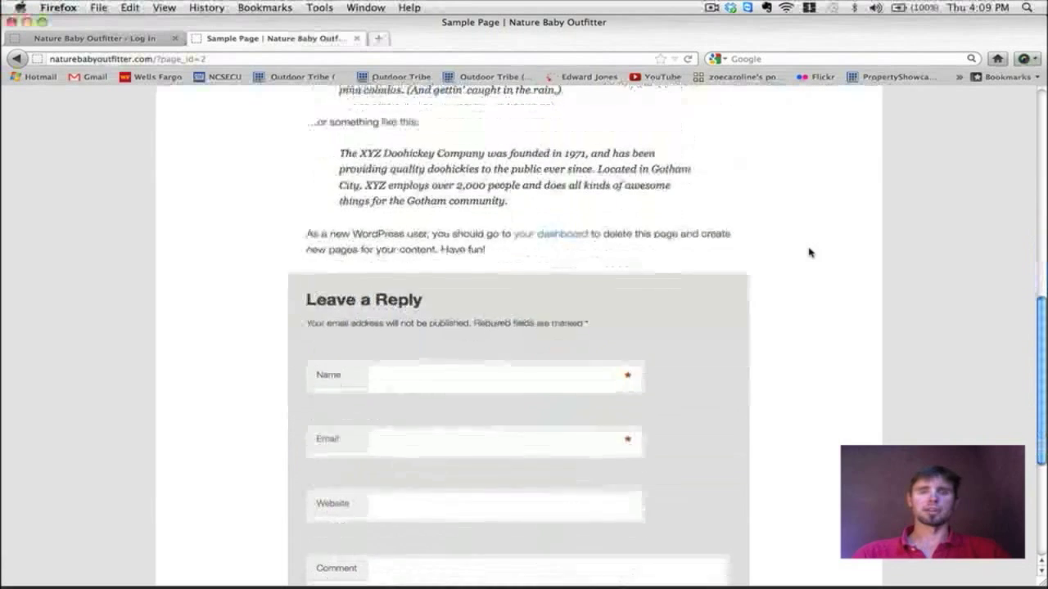
scroll(809, 253, up, 20)
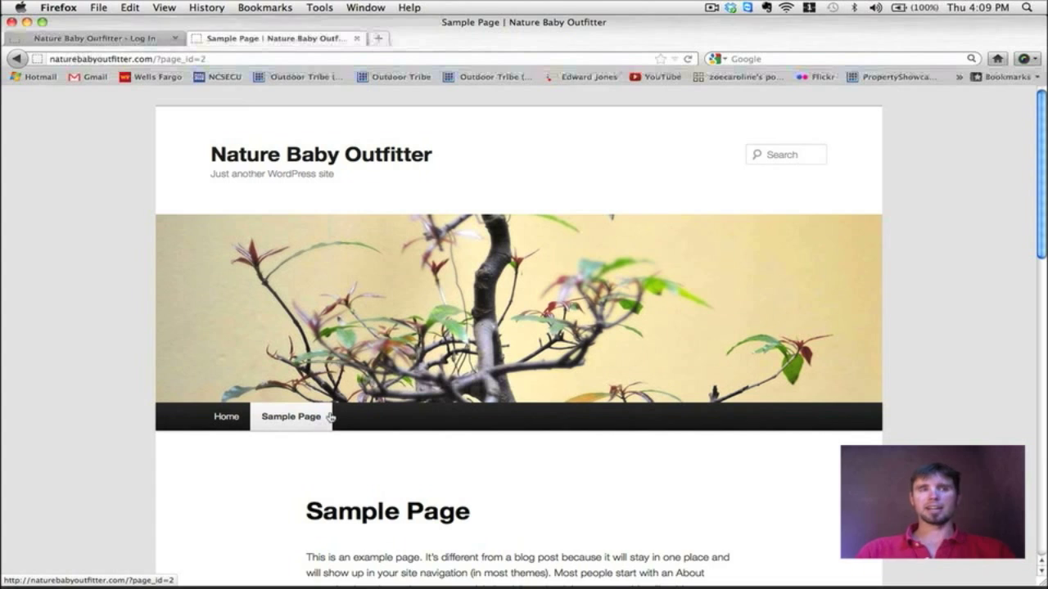
Step: Remove ?page_id=2 from the address to load the site's home page
click(159, 59)
drag(185, 59, 223, 59)
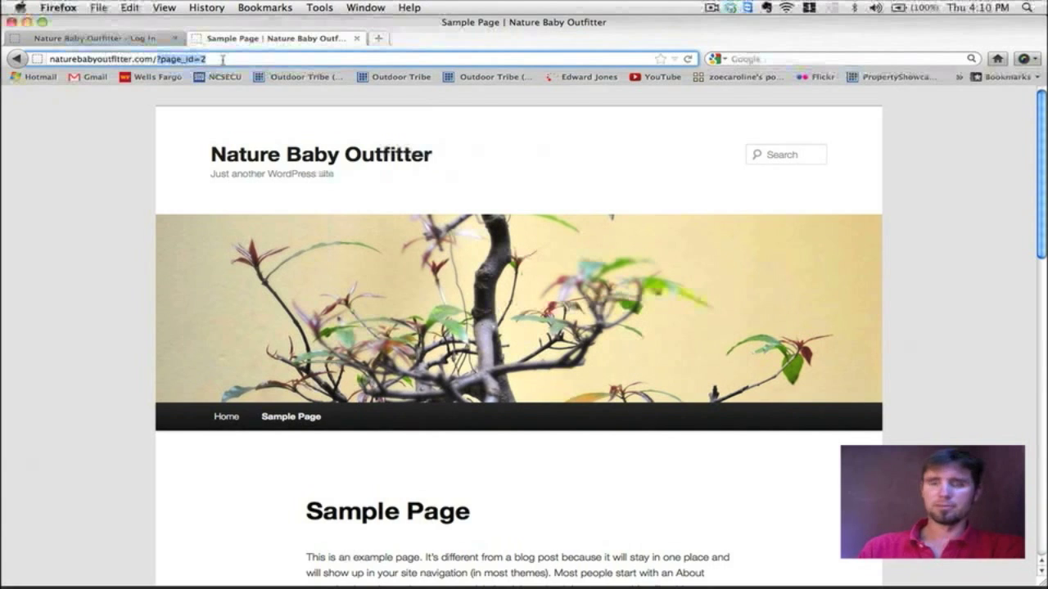
key(BackSpace)
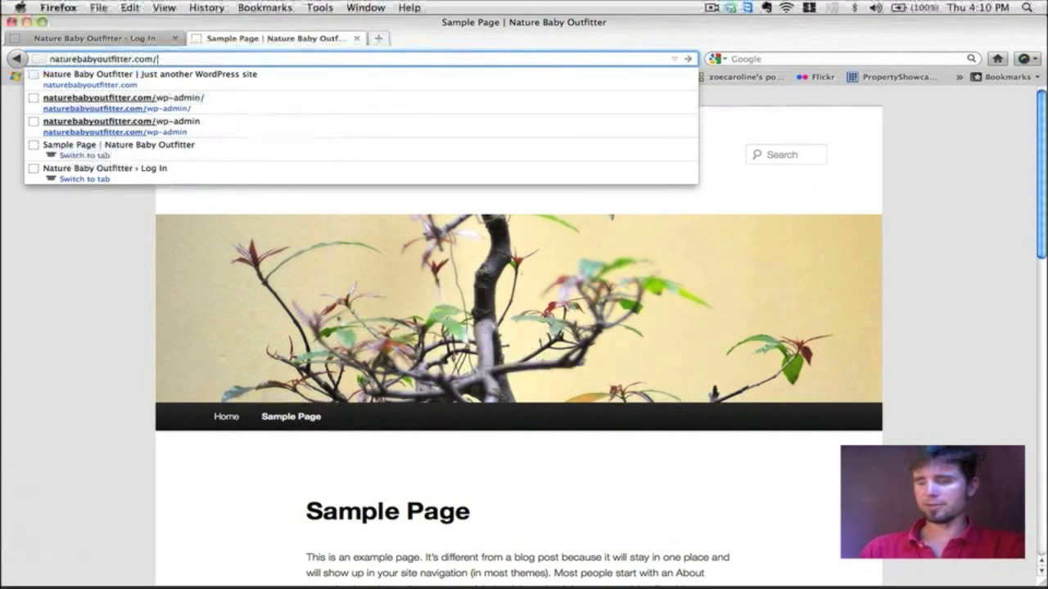
key(Return)
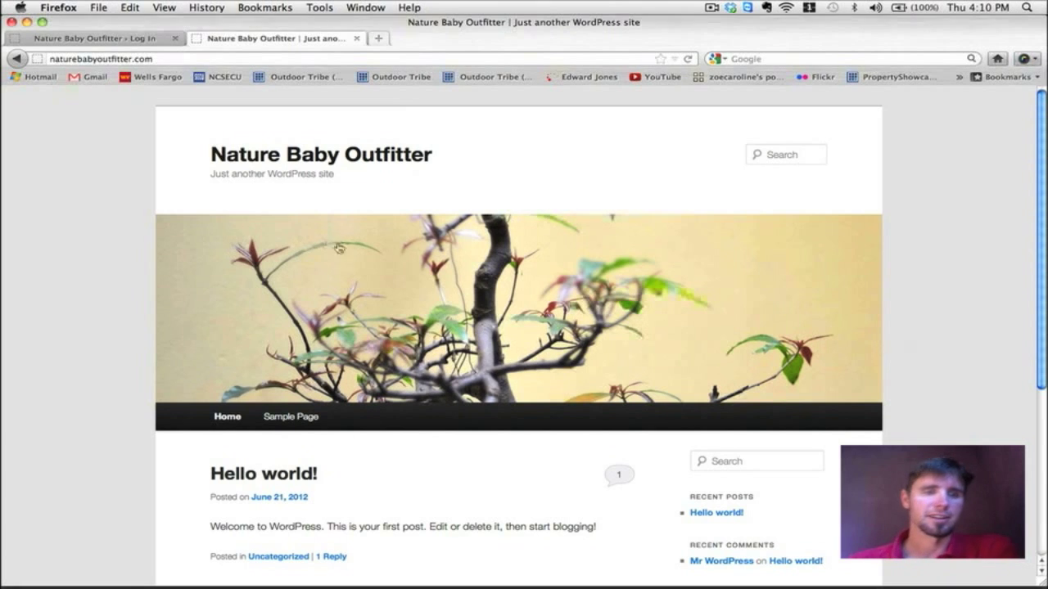
Step: Append wp-admin to the site URL to reach the admin login screen
scroll(524, 270, down, 2)
scroll(525, 270, up, 2)
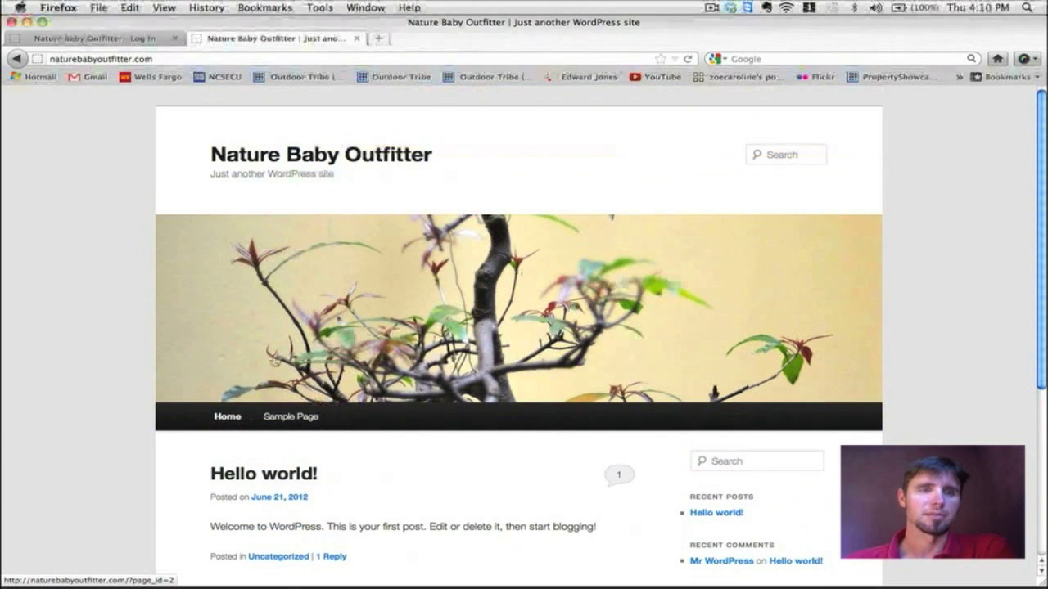
click(180, 61)
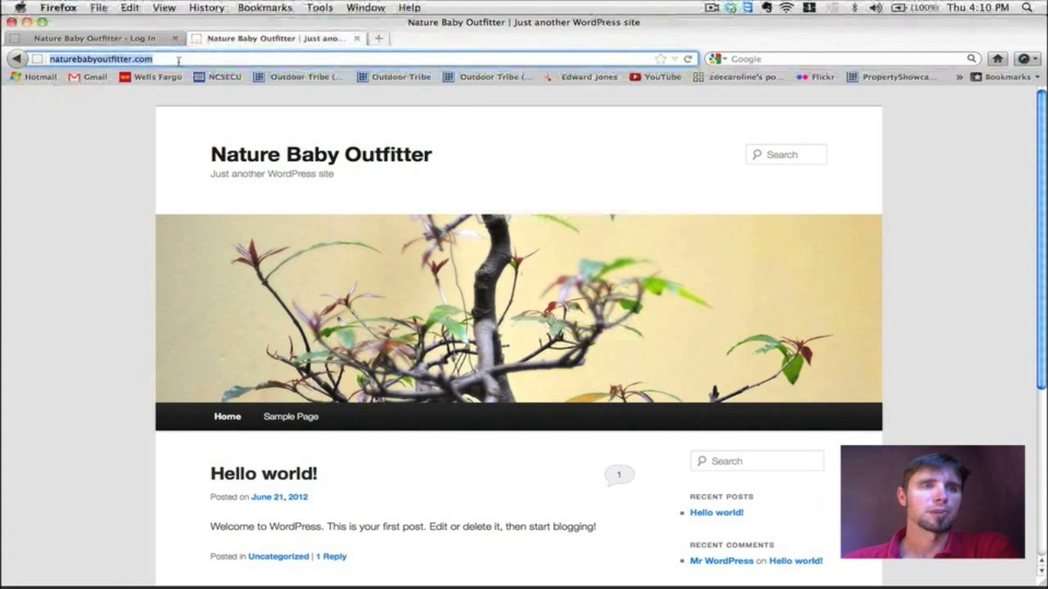
click(177, 61)
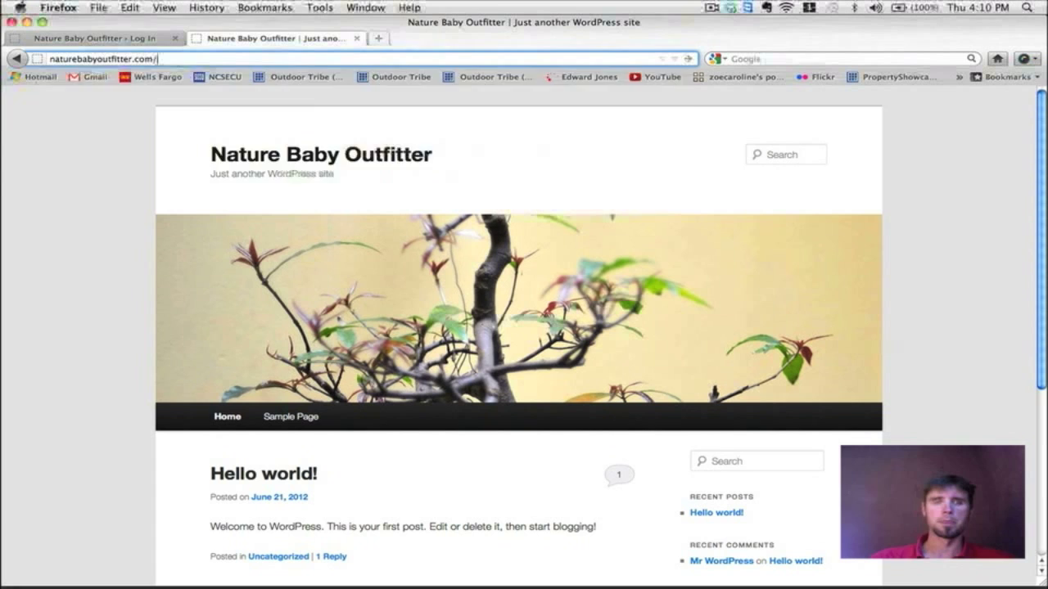
text(wp-admin)
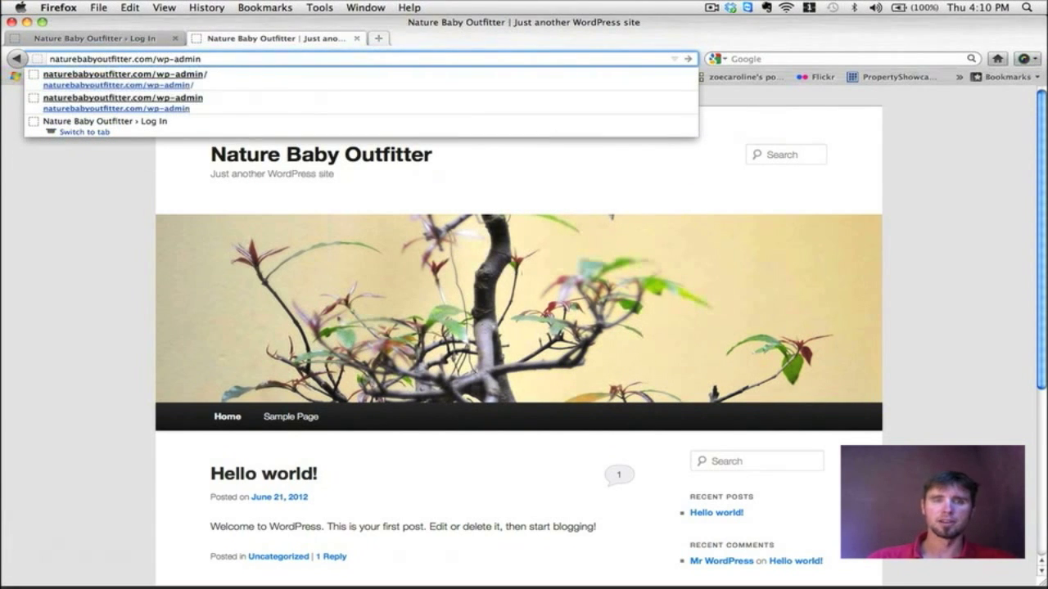
key(Return)
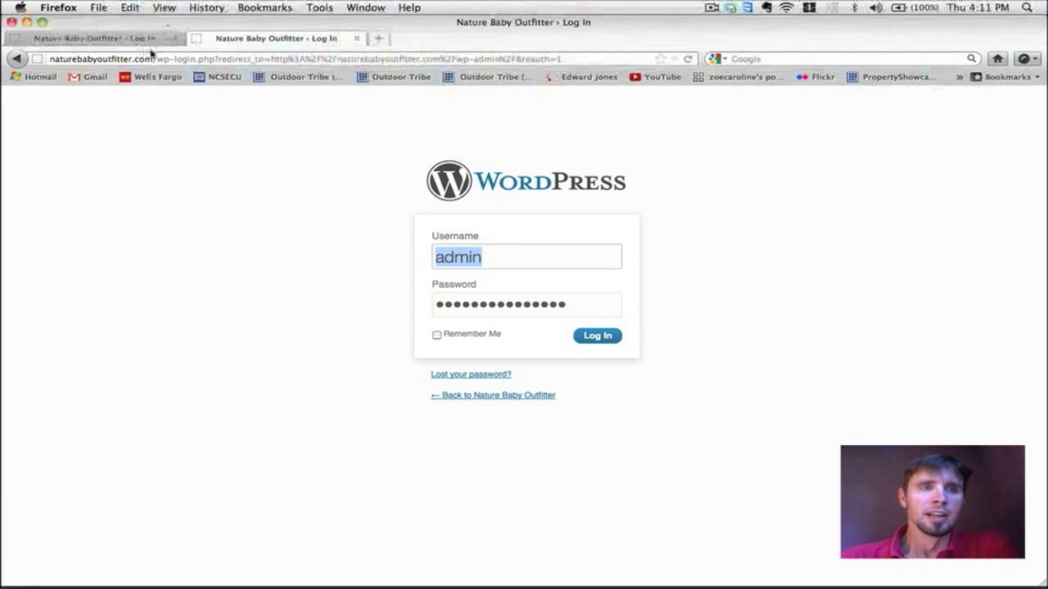
Step: Load the site's home page in this tab and compare it with the login tab
drag(153, 61, 673, 64)
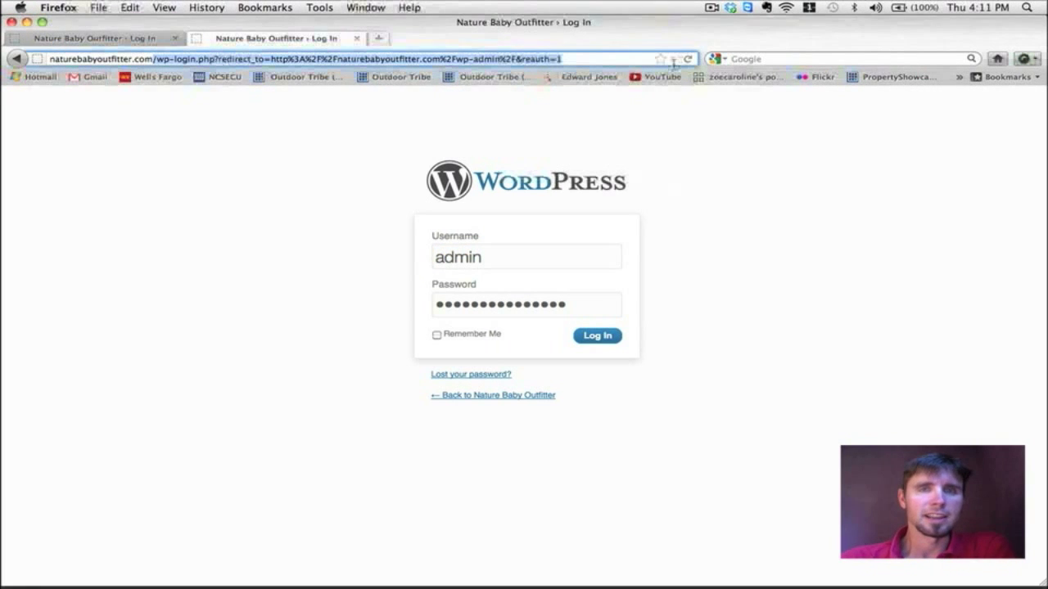
key(BackSpace)
key(Return)
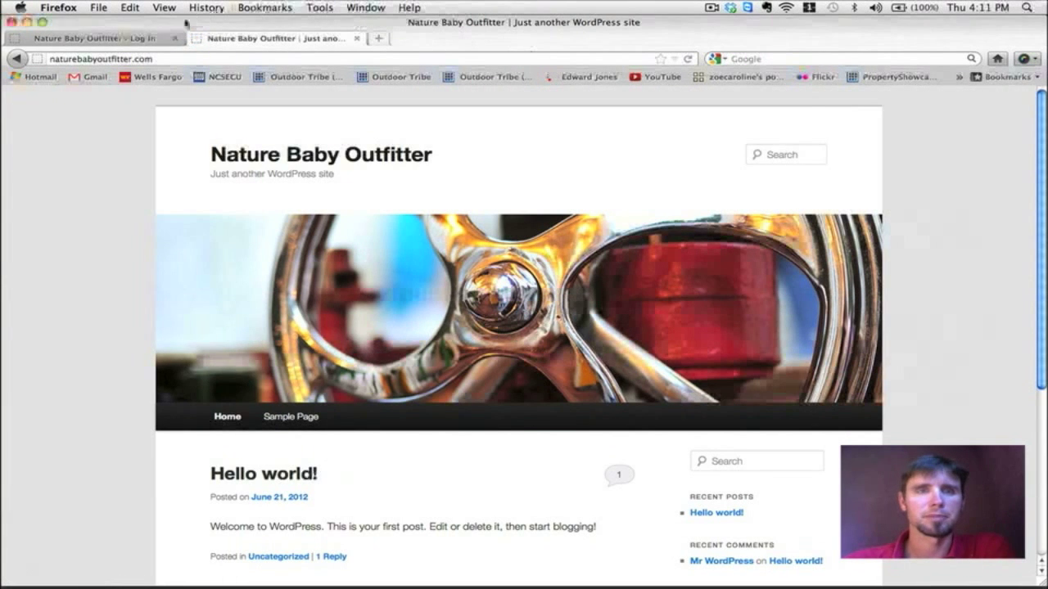
click(137, 35)
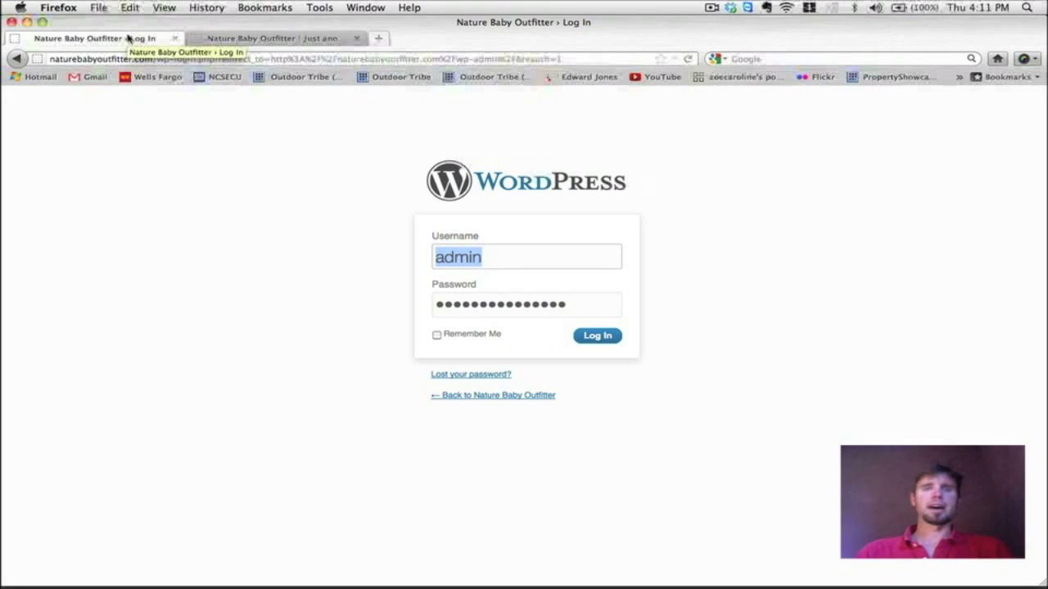
click(246, 38)
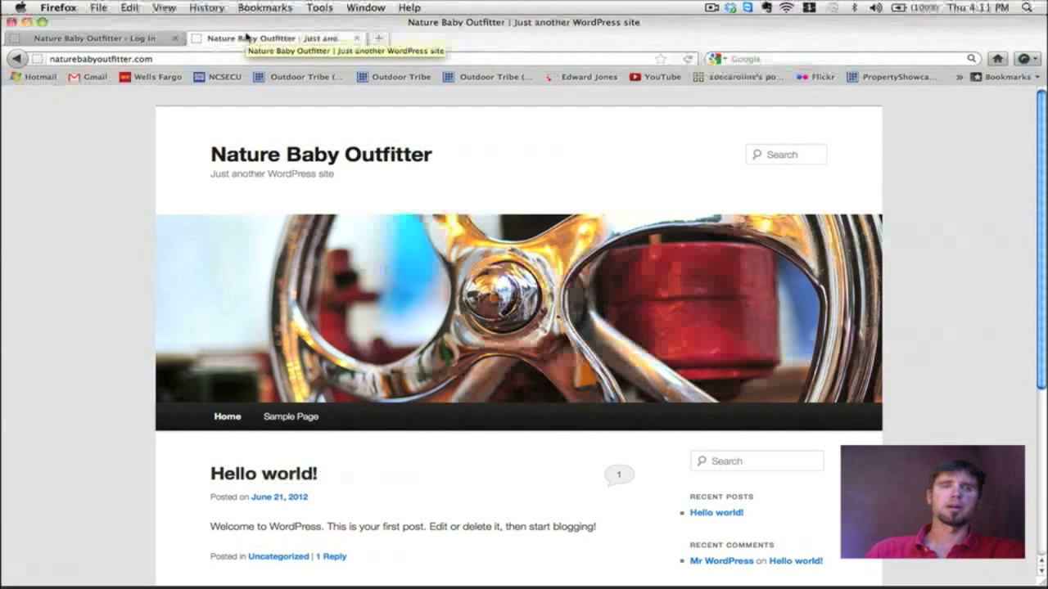
Step: Back on the login tab, tick Remember Me and log in
click(121, 39)
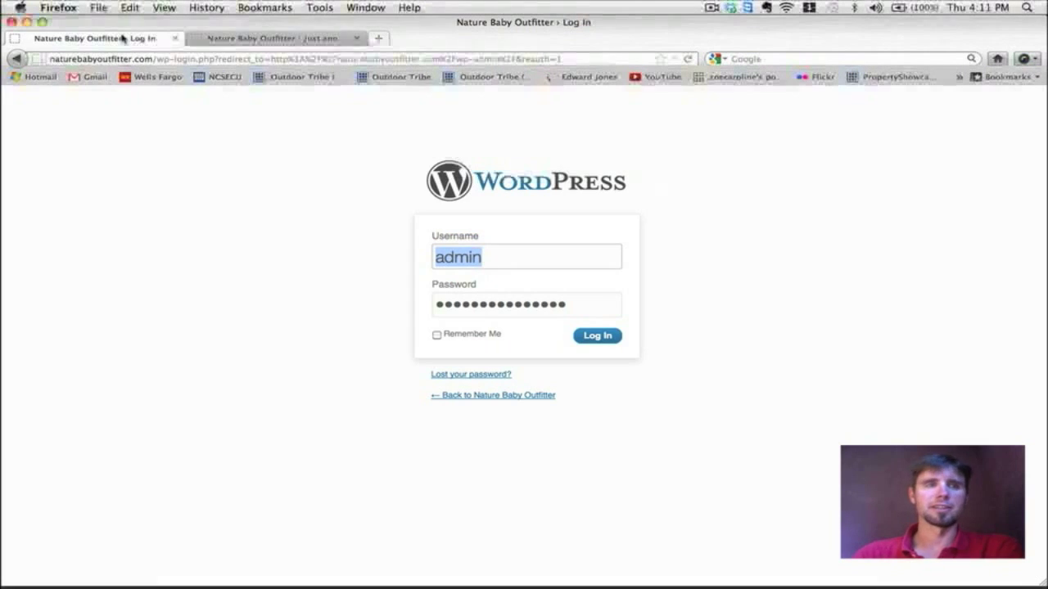
click(260, 39)
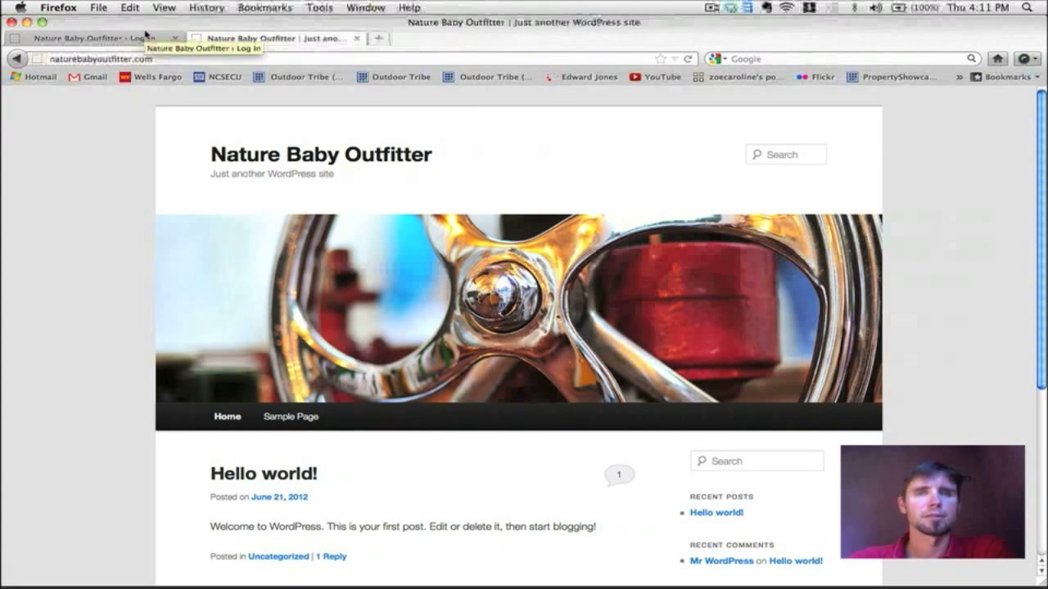
click(123, 38)
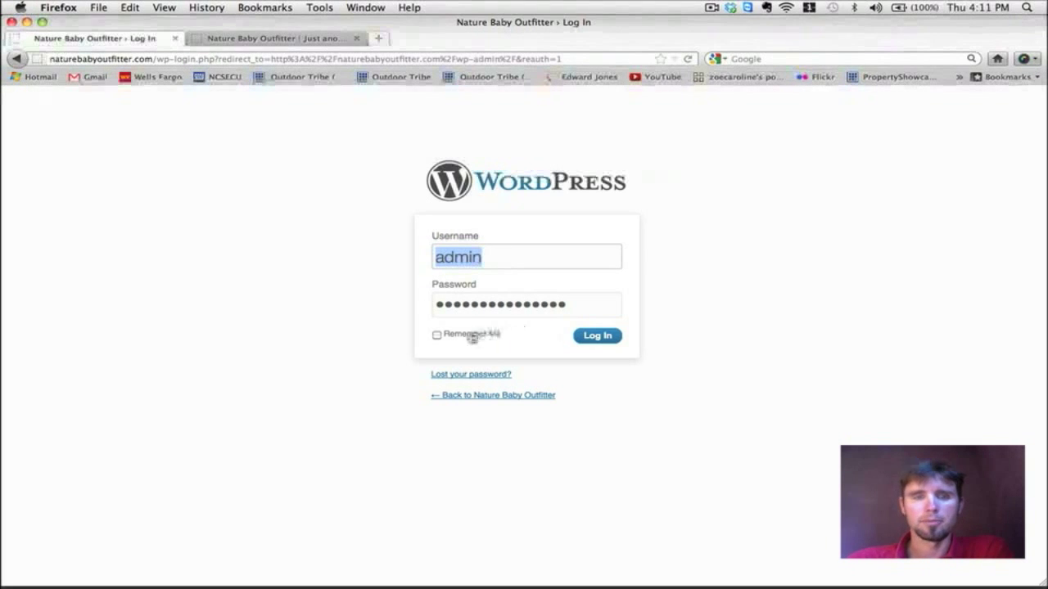
click(437, 337)
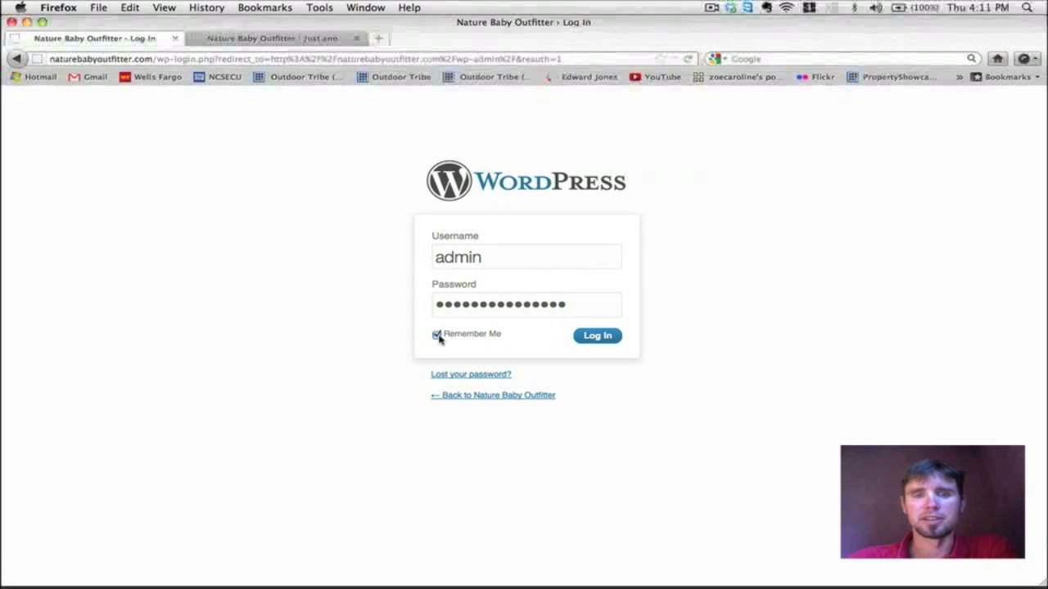
click(599, 343)
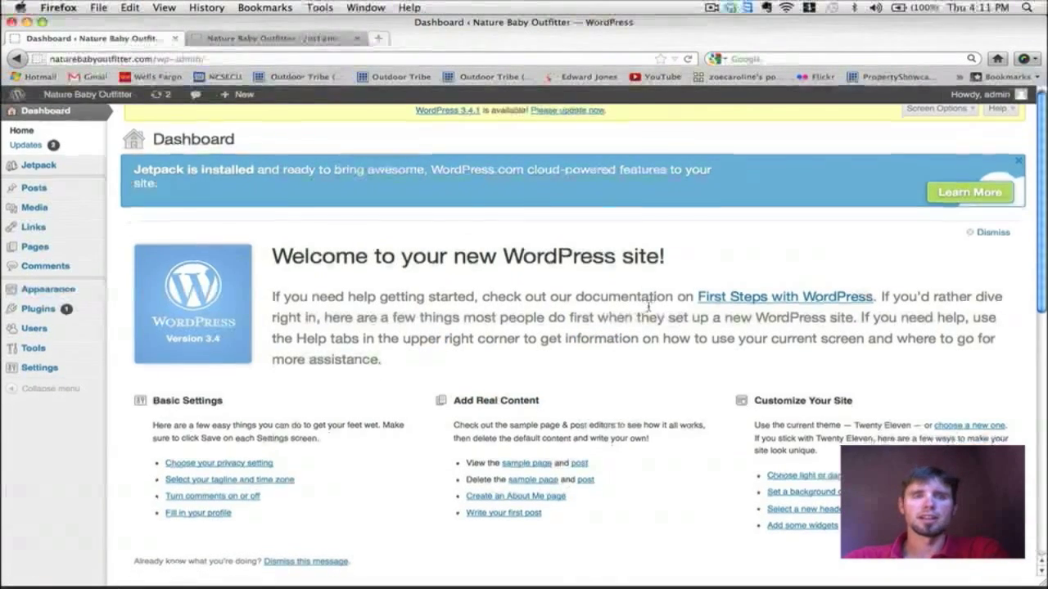
scroll(648, 305, down, 5)
scroll(648, 307, down, 1)
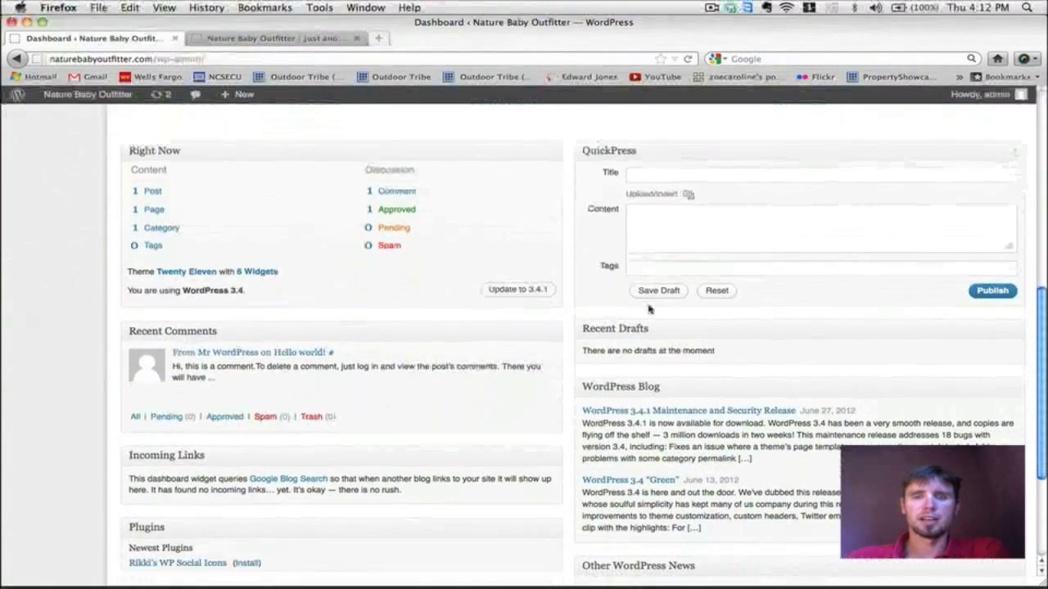
scroll(649, 305, up, 10)
scroll(648, 304, down, 10)
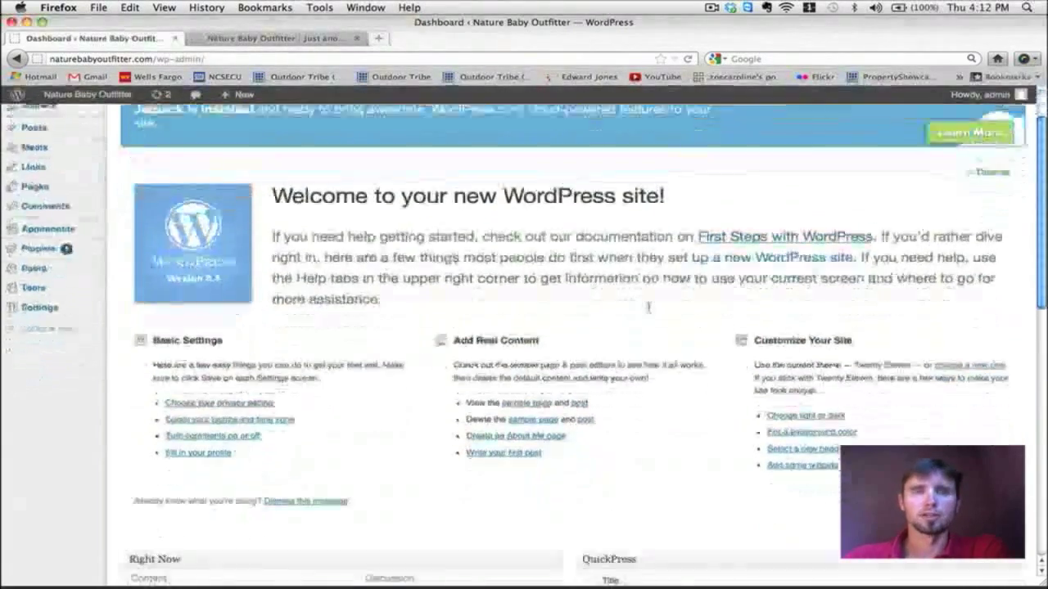
scroll(648, 306, down, 4)
scroll(650, 306, up, 8)
scroll(650, 306, up, 5)
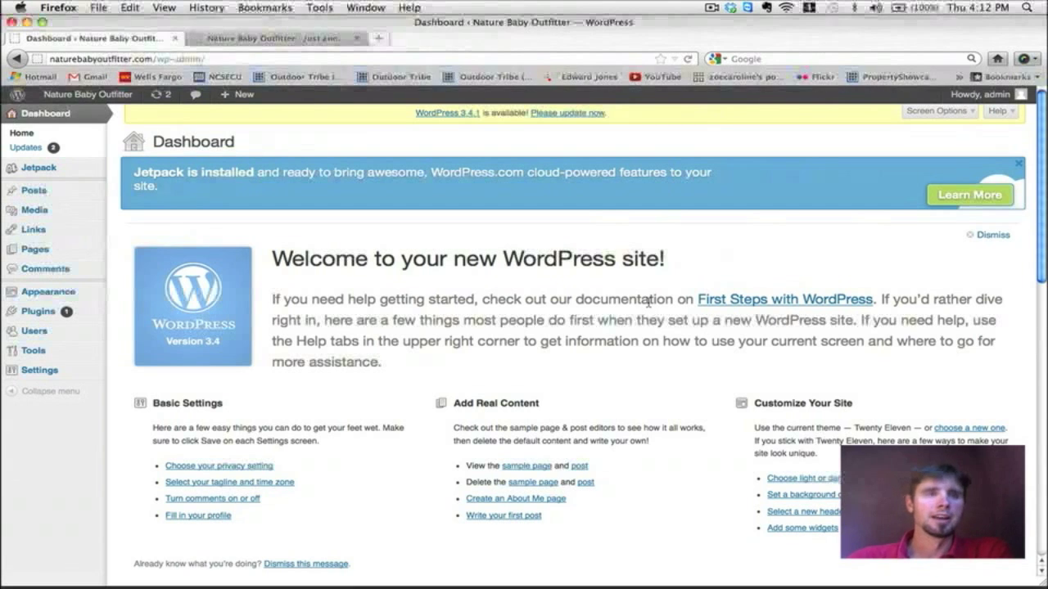
mouse_move(14, 96)
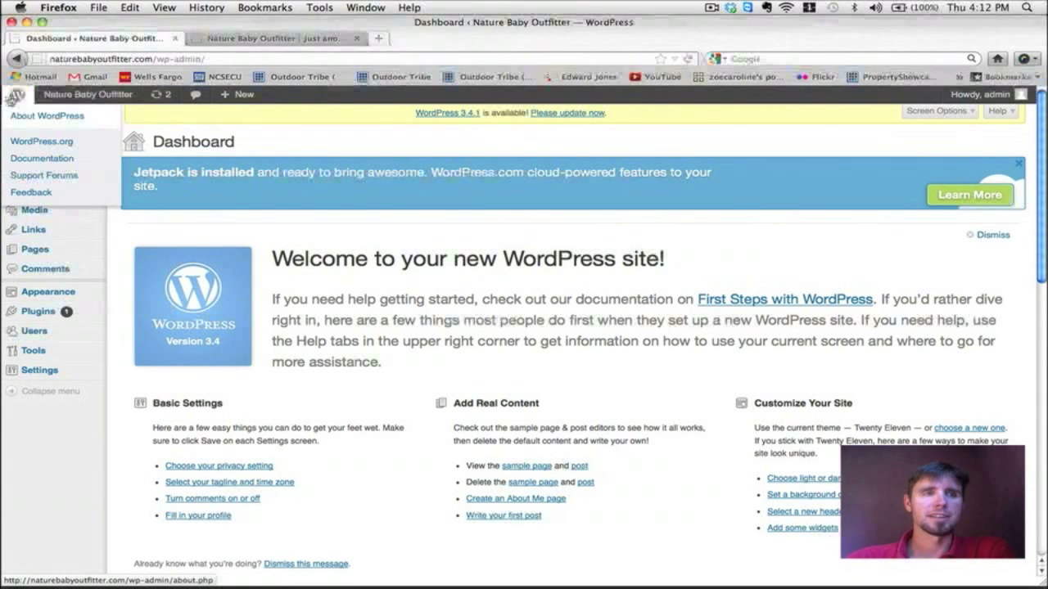
mouse_move(62, 102)
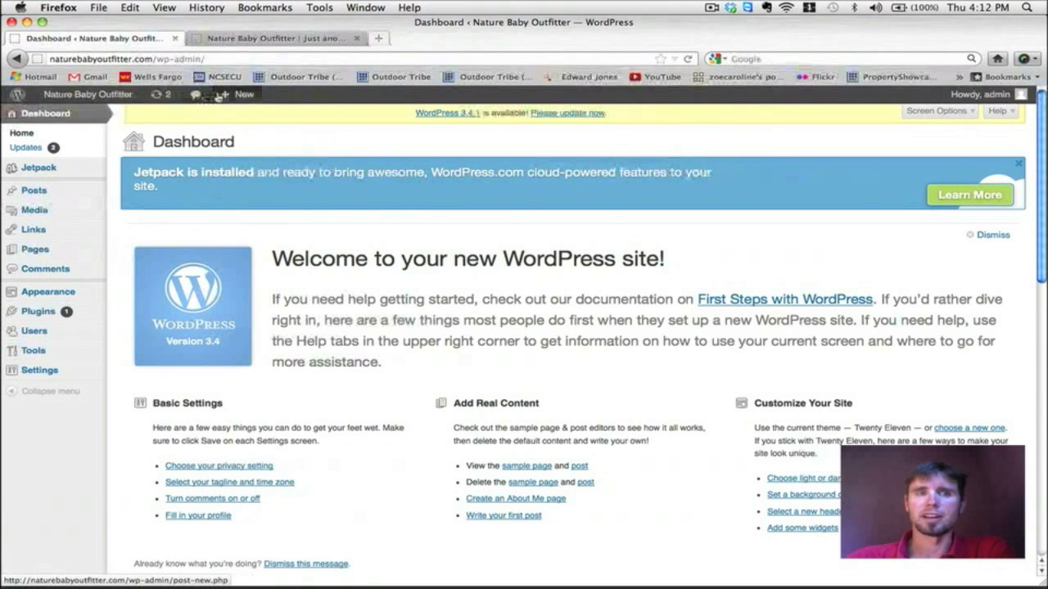
mouse_move(236, 97)
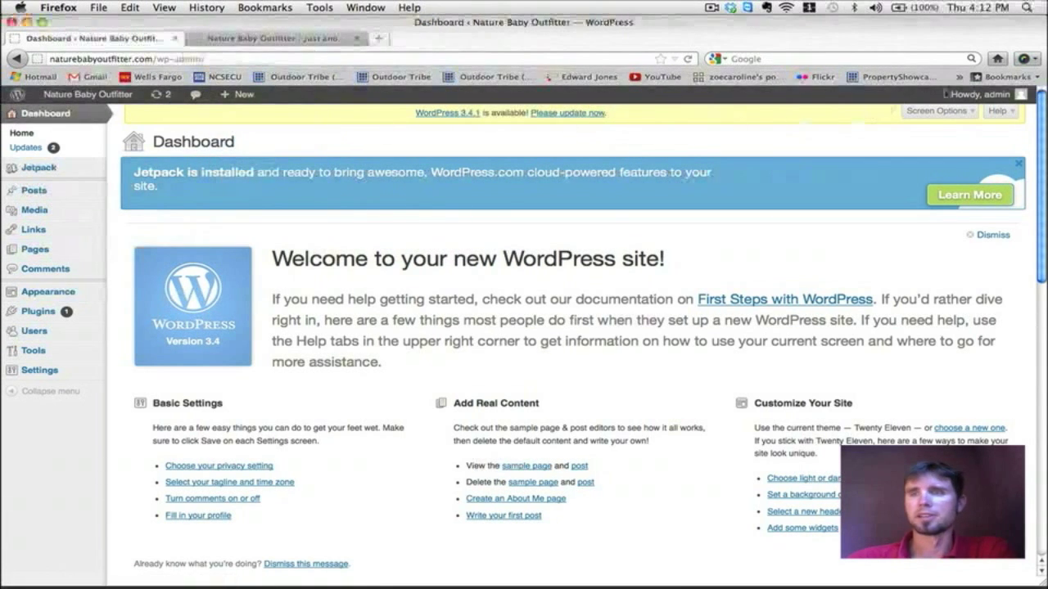
mouse_move(992, 96)
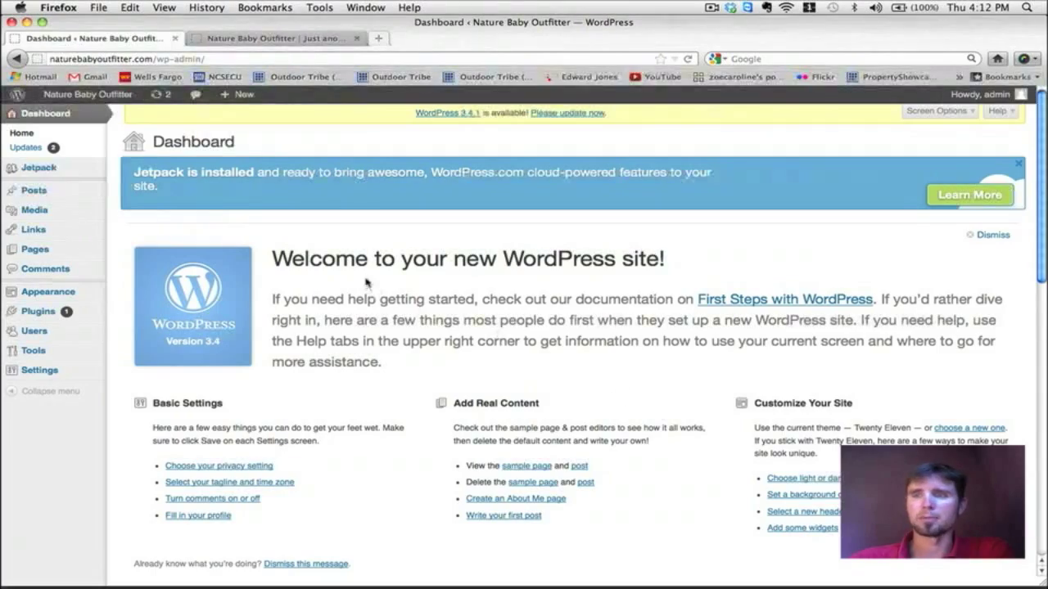
scroll(294, 262, down, 10)
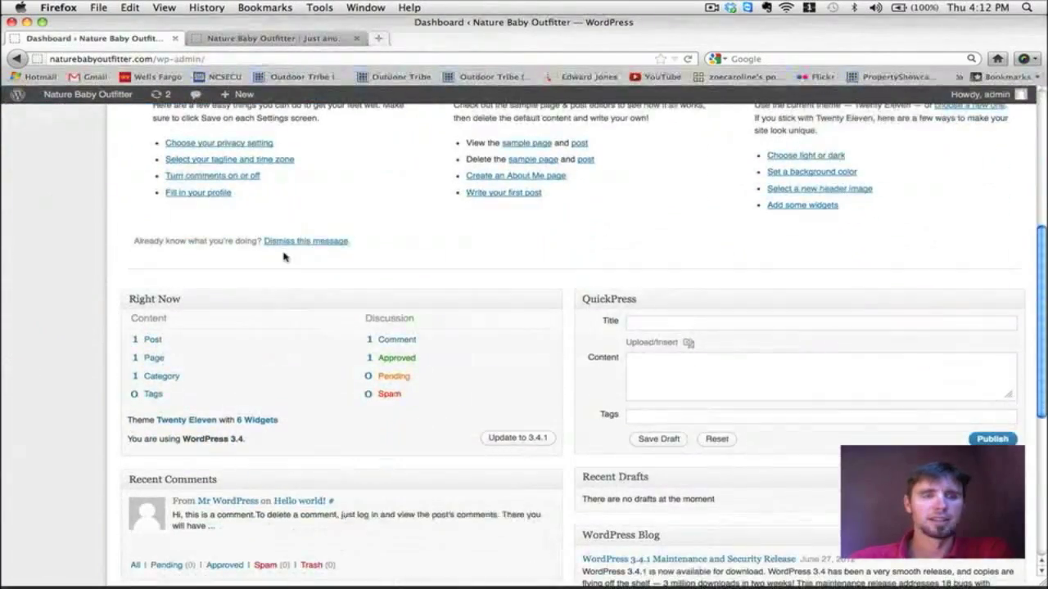
scroll(283, 257, up, 3)
scroll(283, 257, down, 3)
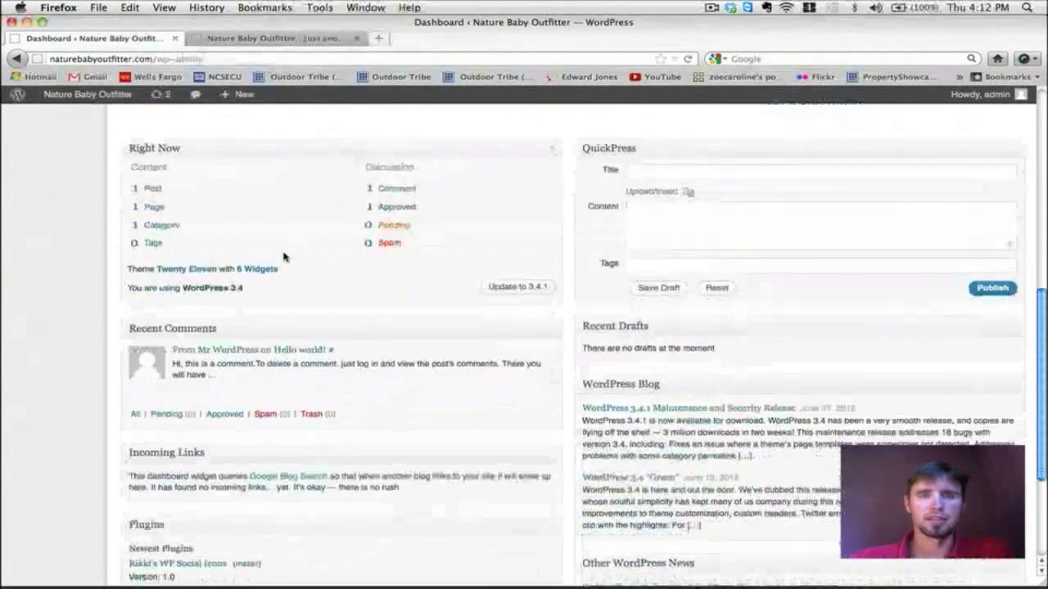
scroll(283, 257, down, 1)
scroll(283, 257, up, 2)
scroll(284, 257, down, 8)
scroll(283, 257, up, 6)
scroll(284, 257, up, 3)
scroll(283, 257, down, 5)
scroll(283, 257, up, 15)
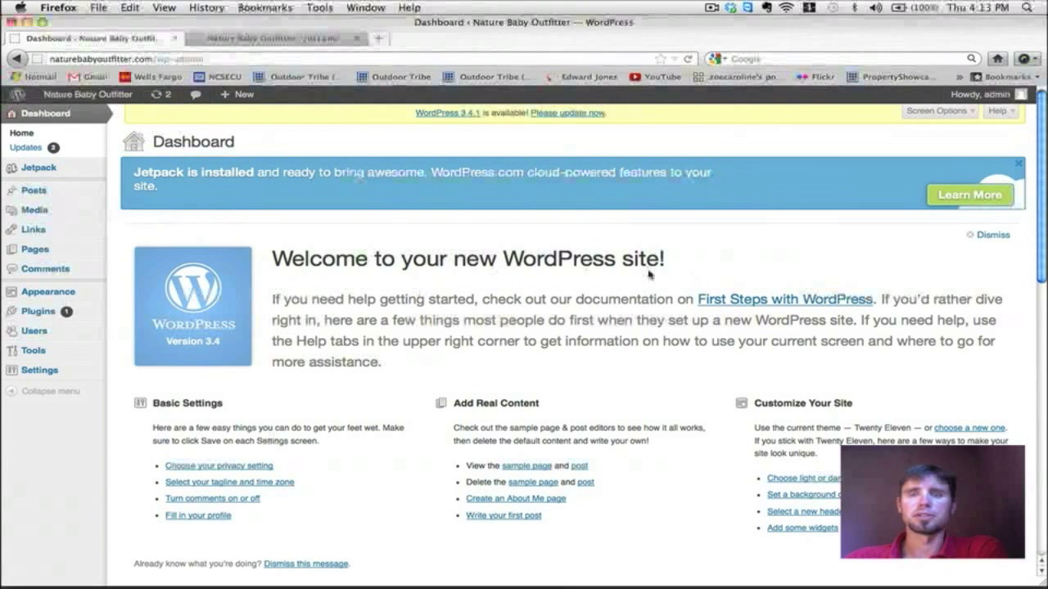
drag(667, 260, 270, 257)
Step: Dismiss the Jetpack notice, deactivating Jetpack and showing the Plugins list
click(714, 247)
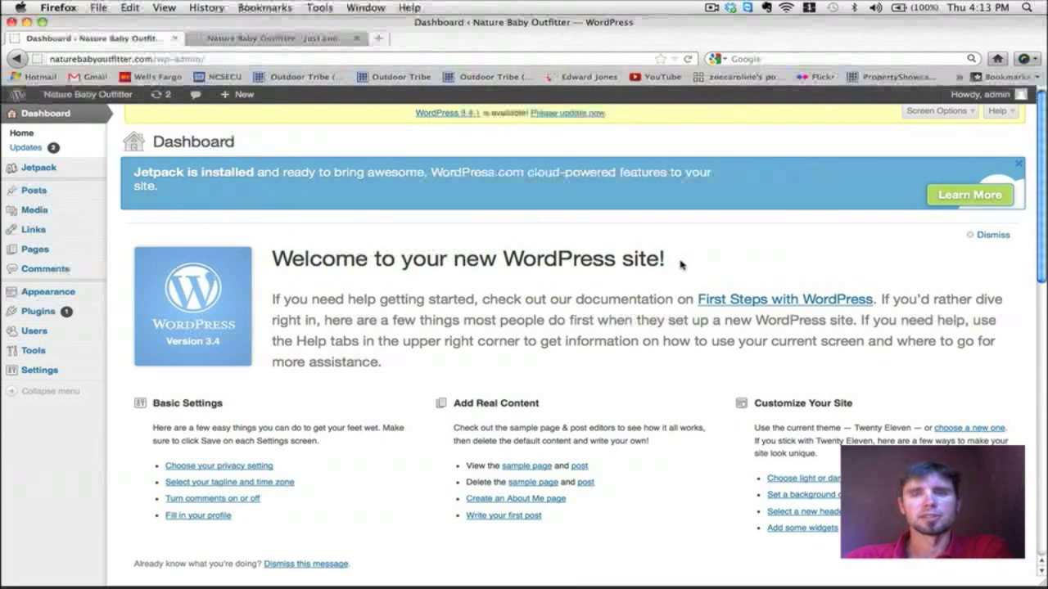
drag(680, 263, 270, 253)
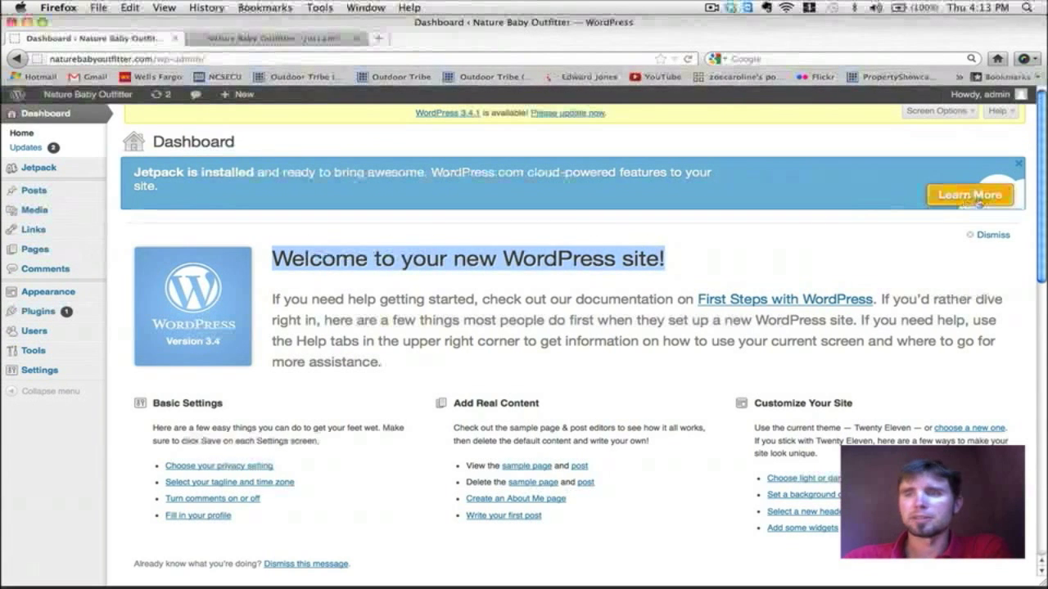
click(1019, 164)
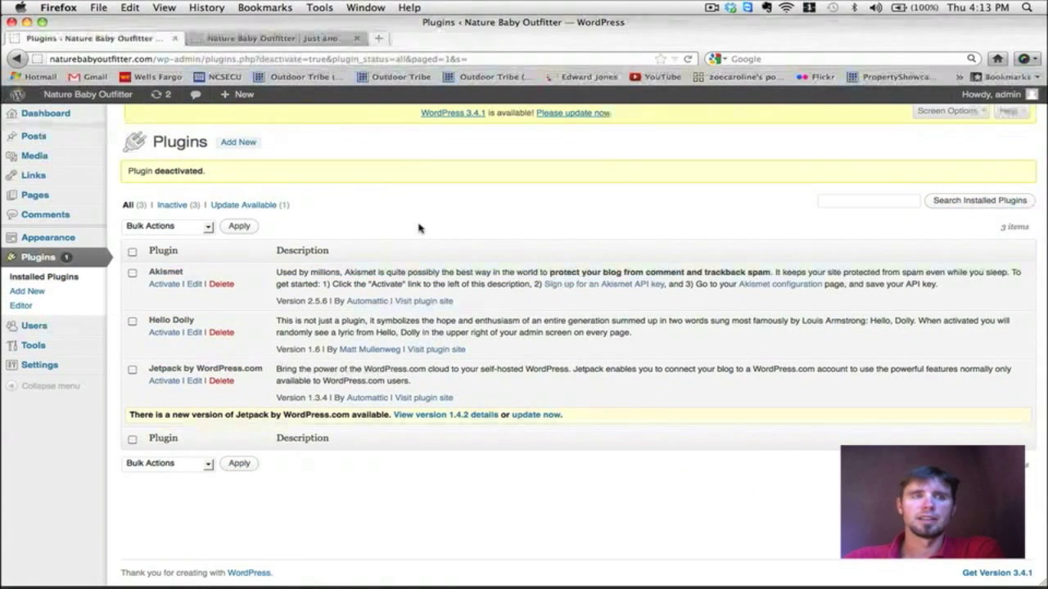
click(163, 332)
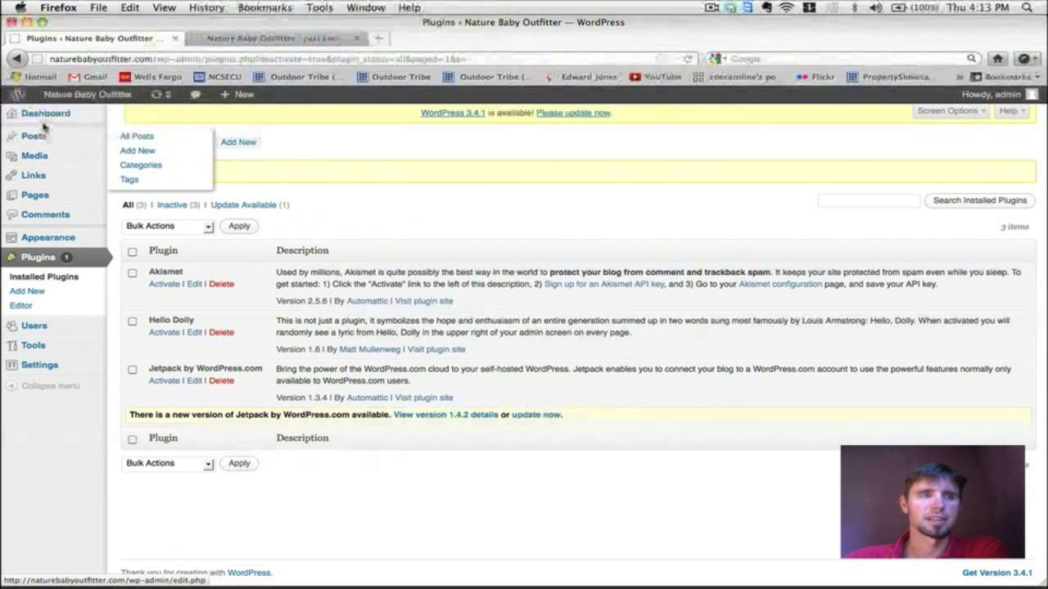
Step: Go back to the Dashboard and dismiss its Welcome panel
click(39, 120)
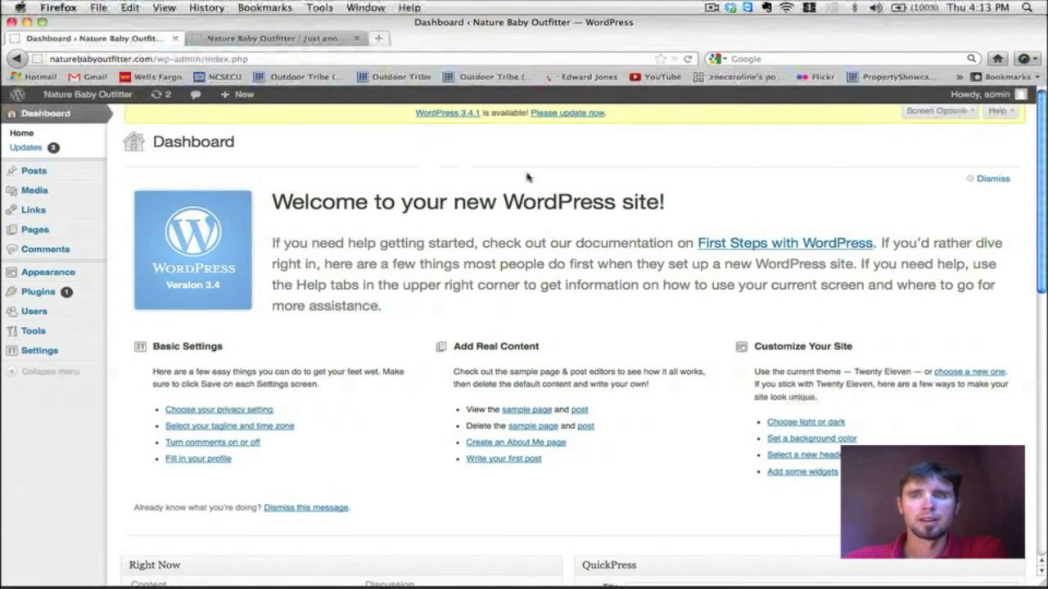
scroll(602, 189, down, 1)
scroll(601, 188, down, 3)
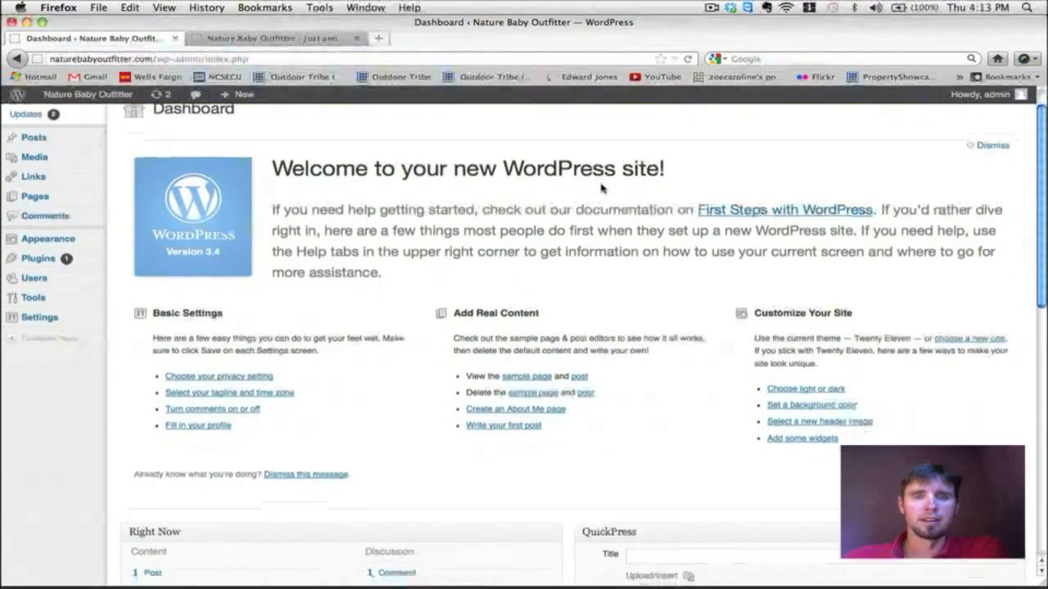
scroll(602, 189, up, 3)
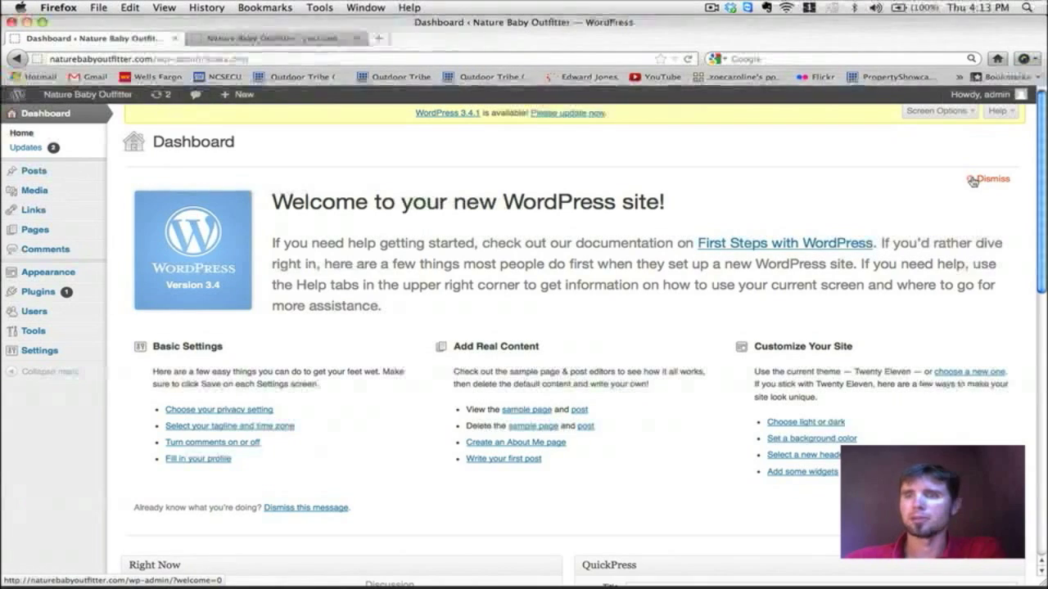
click(969, 180)
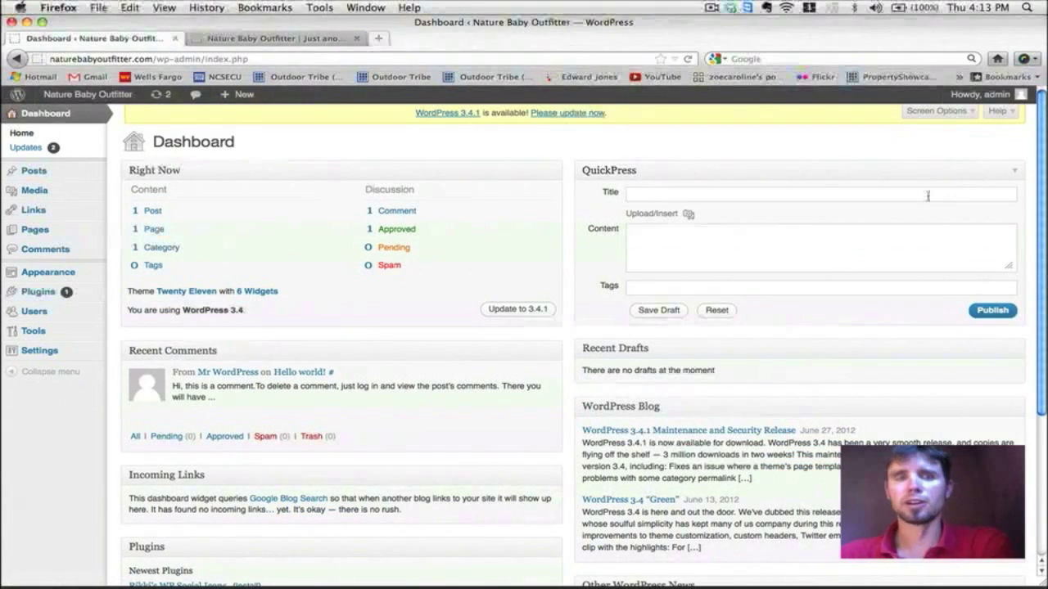
scroll(694, 174, down, 3)
scroll(694, 175, up, 3)
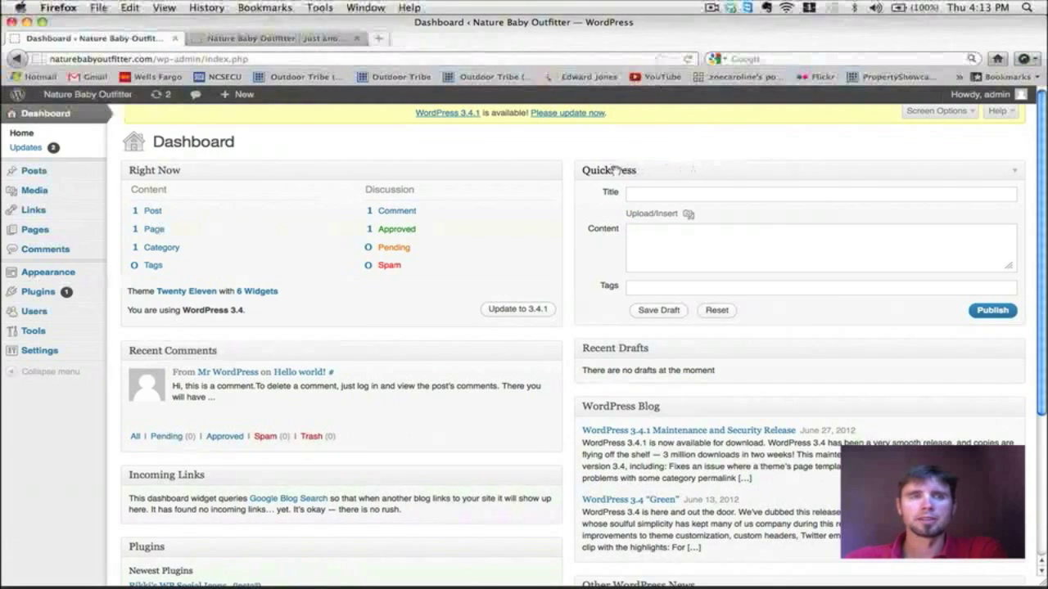
scroll(614, 169, down, 3)
scroll(614, 169, up, 3)
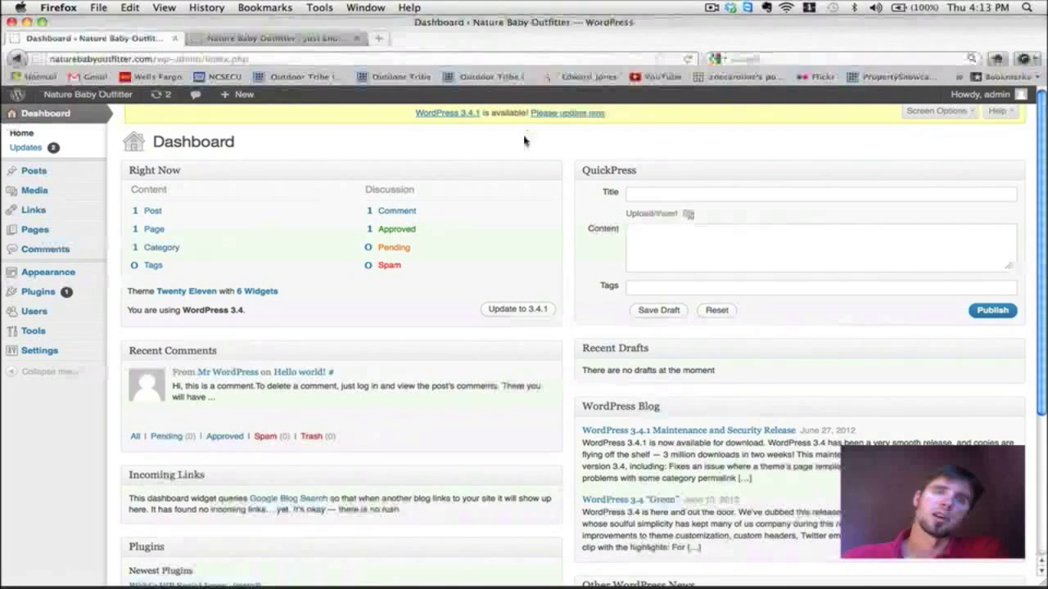
scroll(386, 215, down, 4)
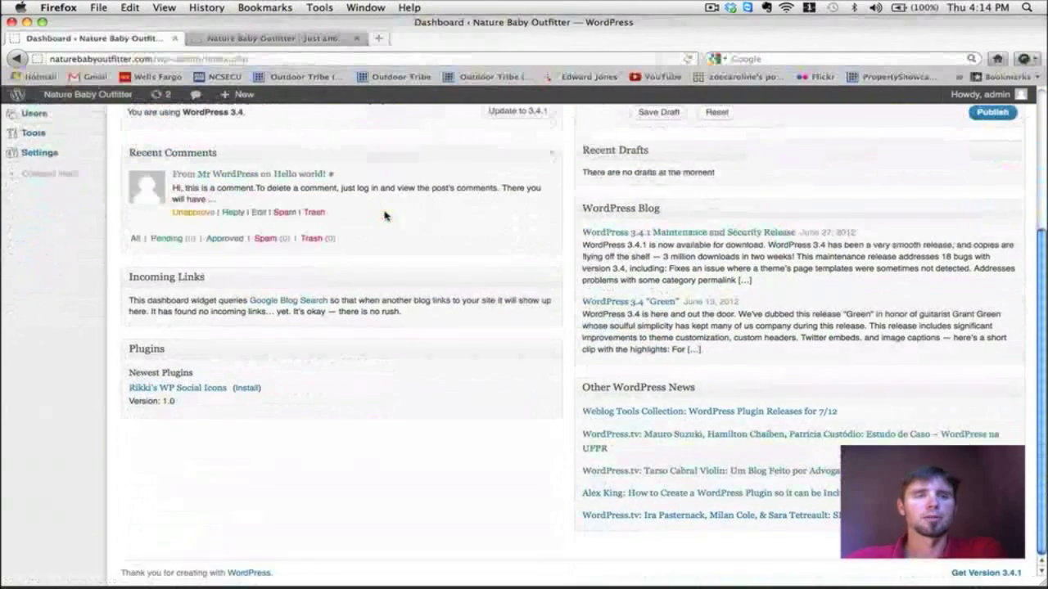
scroll(385, 215, up, 4)
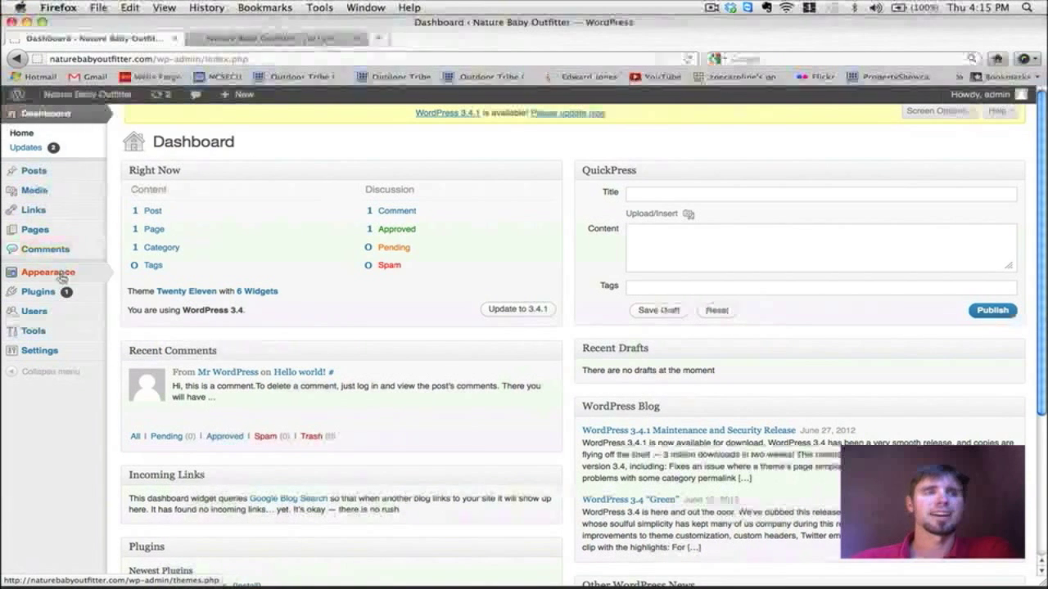
mouse_move(63, 347)
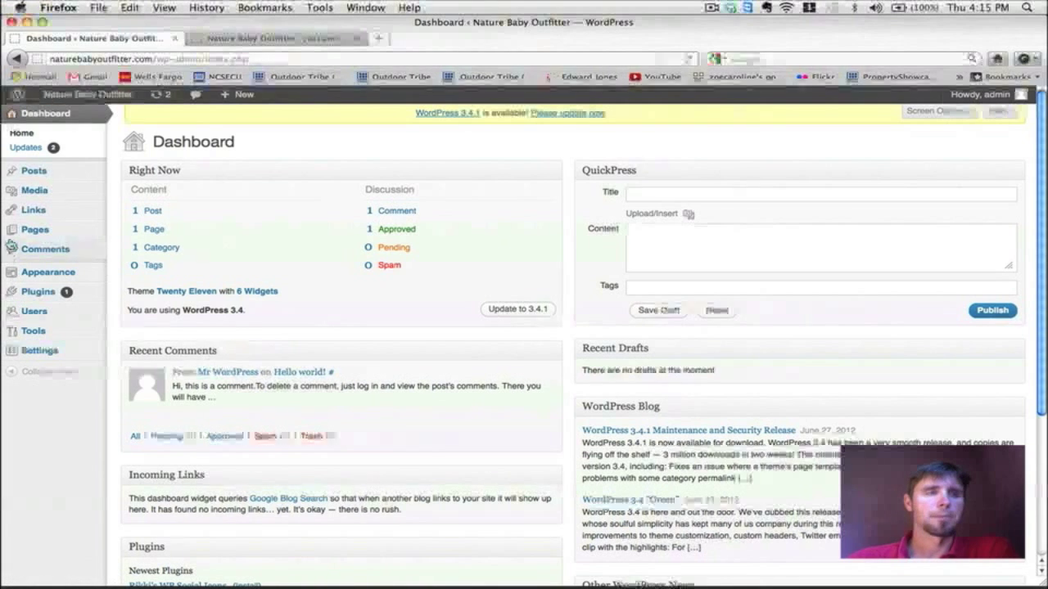
mouse_move(48, 182)
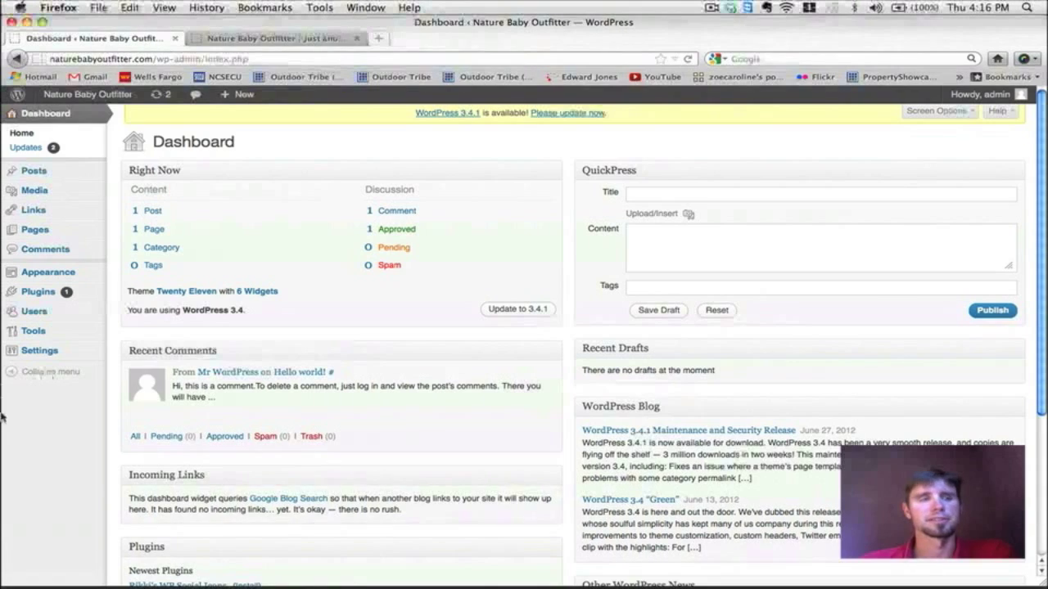
click(262, 41)
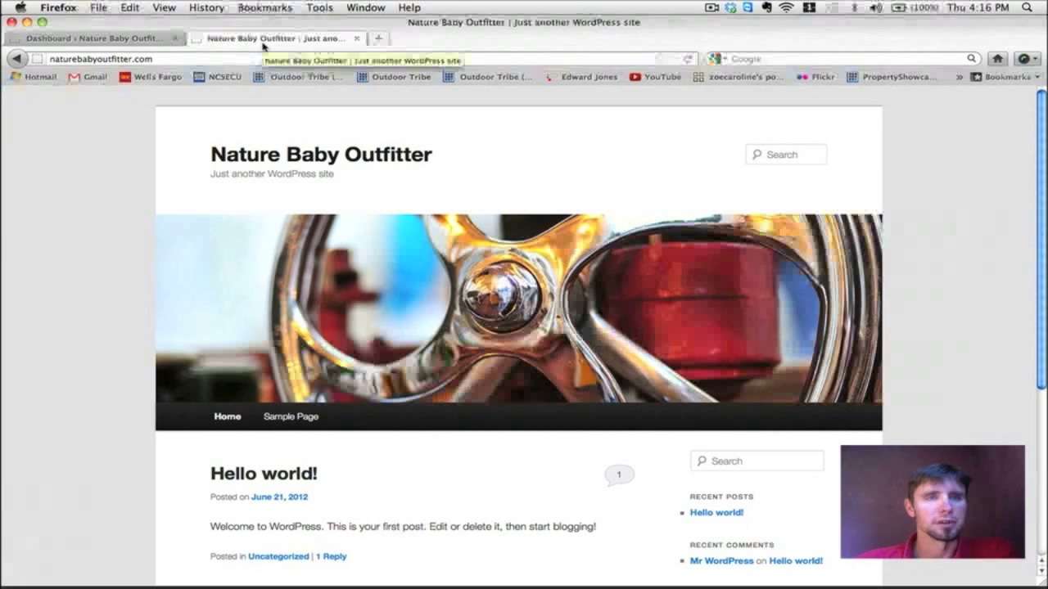
scroll(595, 180, down, 3)
scroll(595, 181, up, 3)
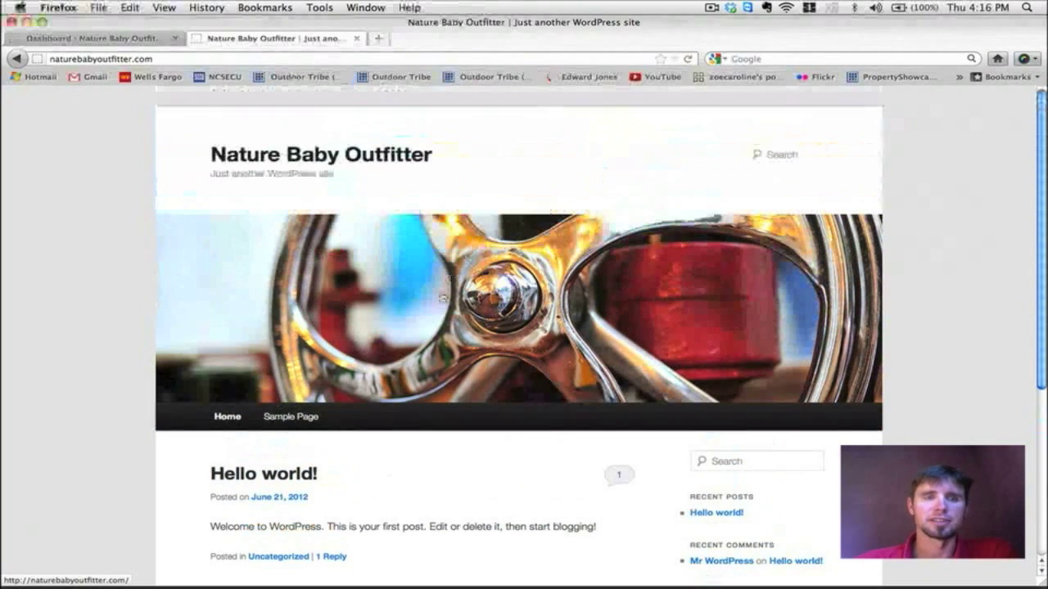
click(301, 420)
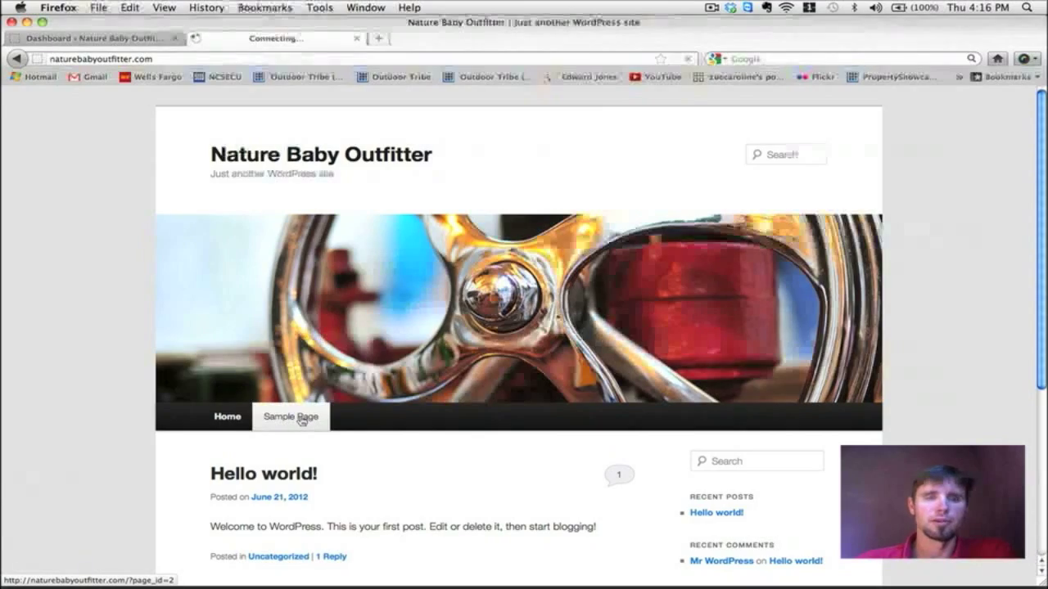
scroll(526, 286, down, 5)
scroll(526, 286, down, 10)
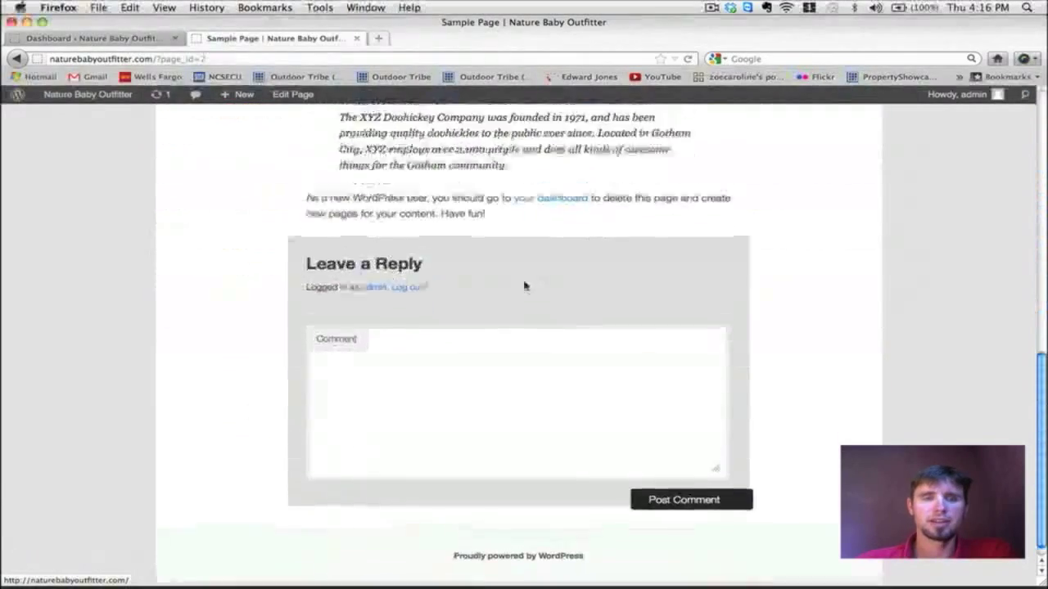
scroll(525, 287, up, 15)
scroll(525, 287, down, 3)
scroll(526, 286, down, 5)
scroll(526, 287, up, 7)
click(242, 438)
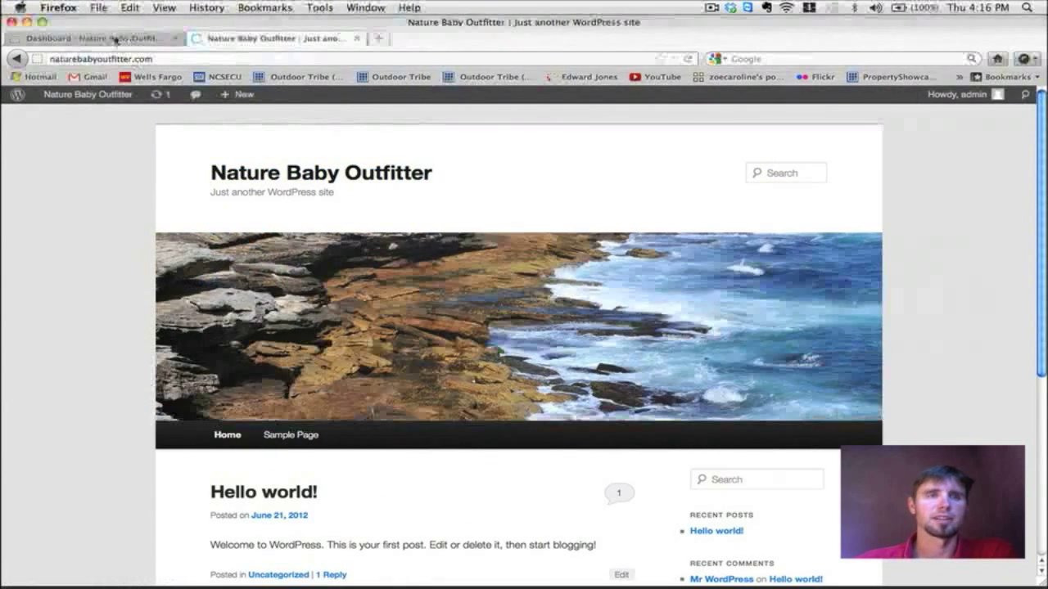
click(114, 38)
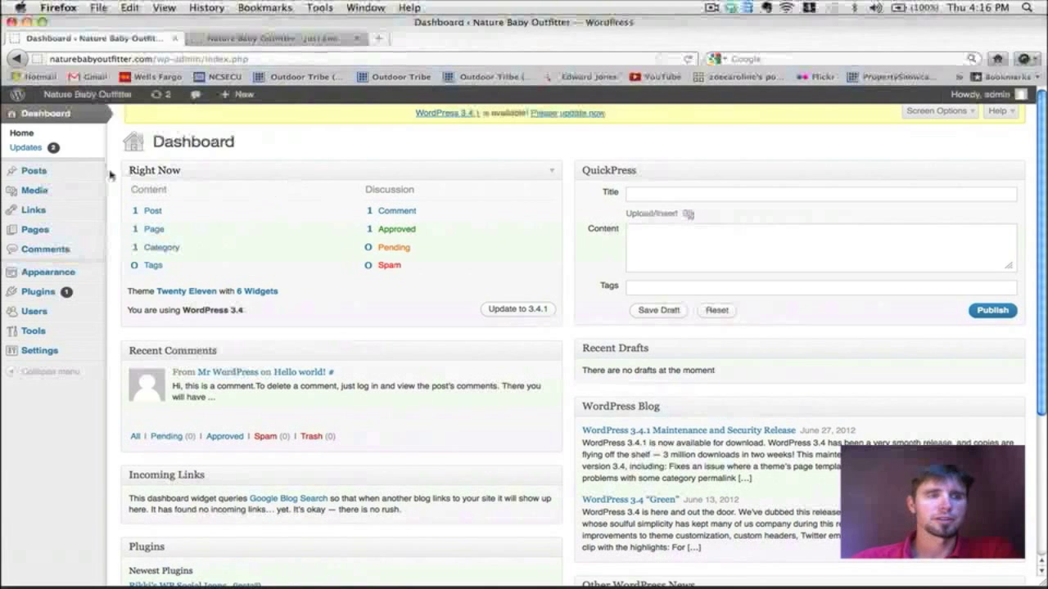
Step: Open All Pages, then view the Sample Page on the live site tab
mouse_move(48, 236)
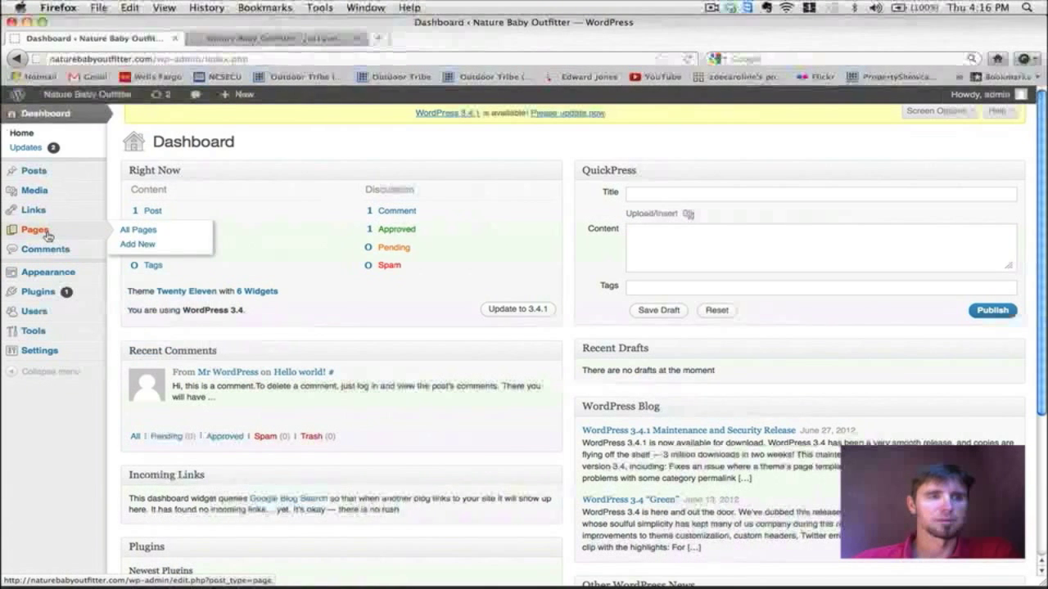
click(136, 231)
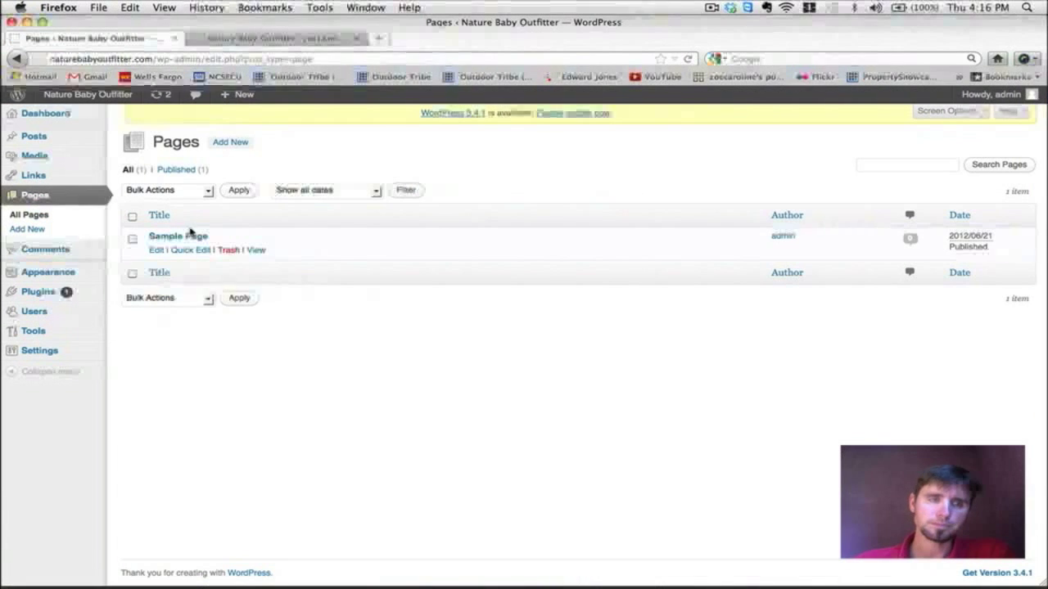
click(274, 39)
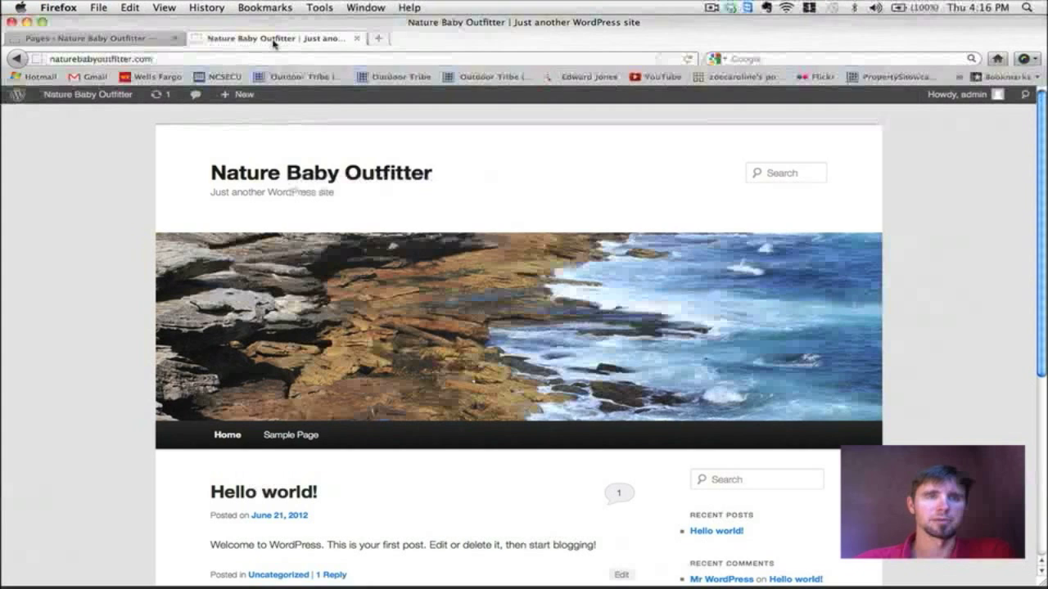
click(293, 442)
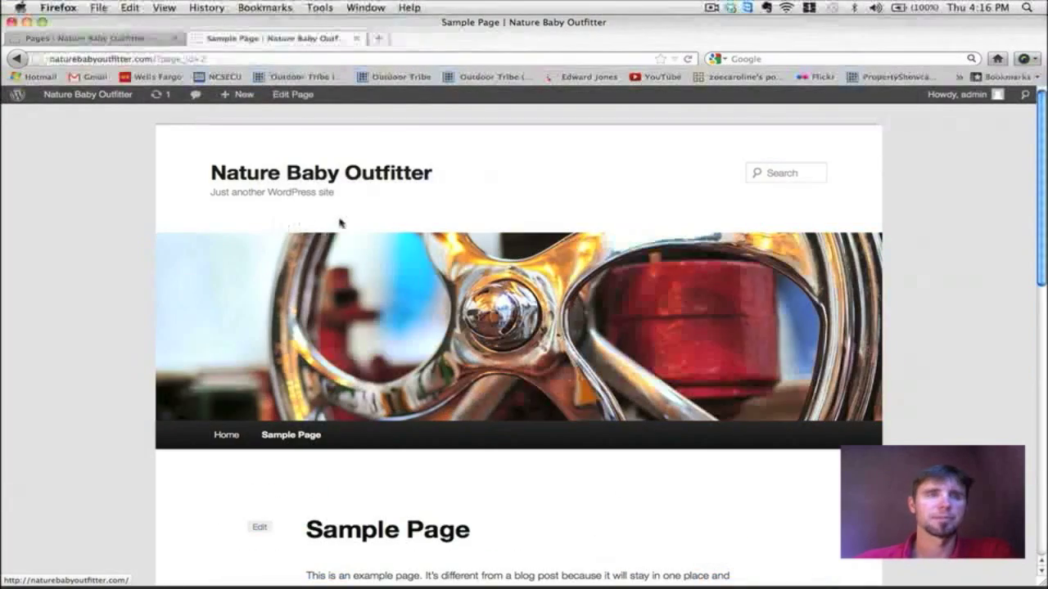
scroll(339, 223, down, 10)
scroll(340, 222, up, 10)
scroll(340, 223, down, 8)
scroll(340, 223, up, 8)
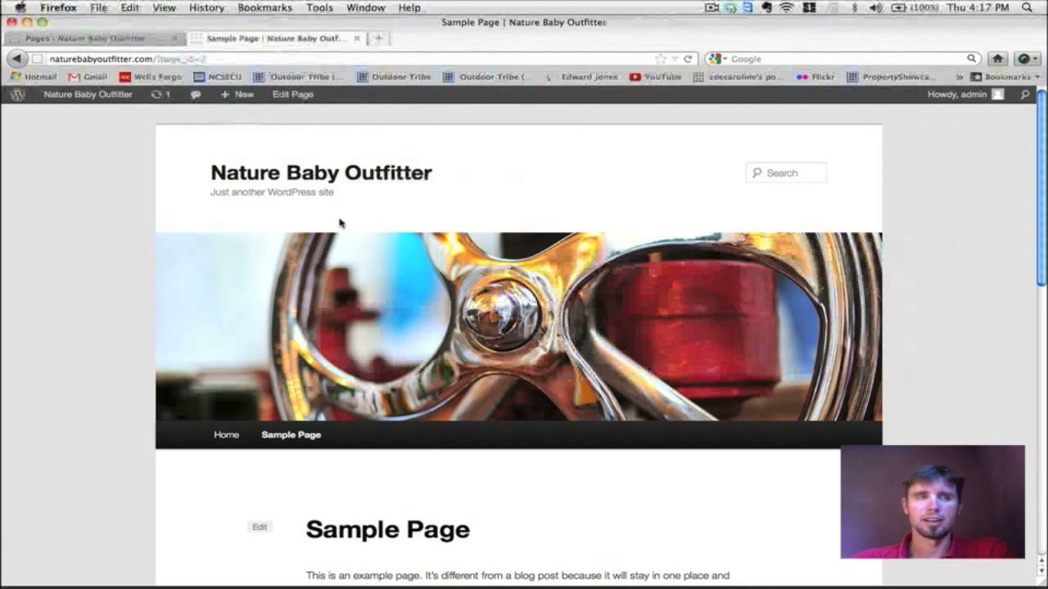
Step: Open the Sample Page from the admin pages list in the editor
click(106, 37)
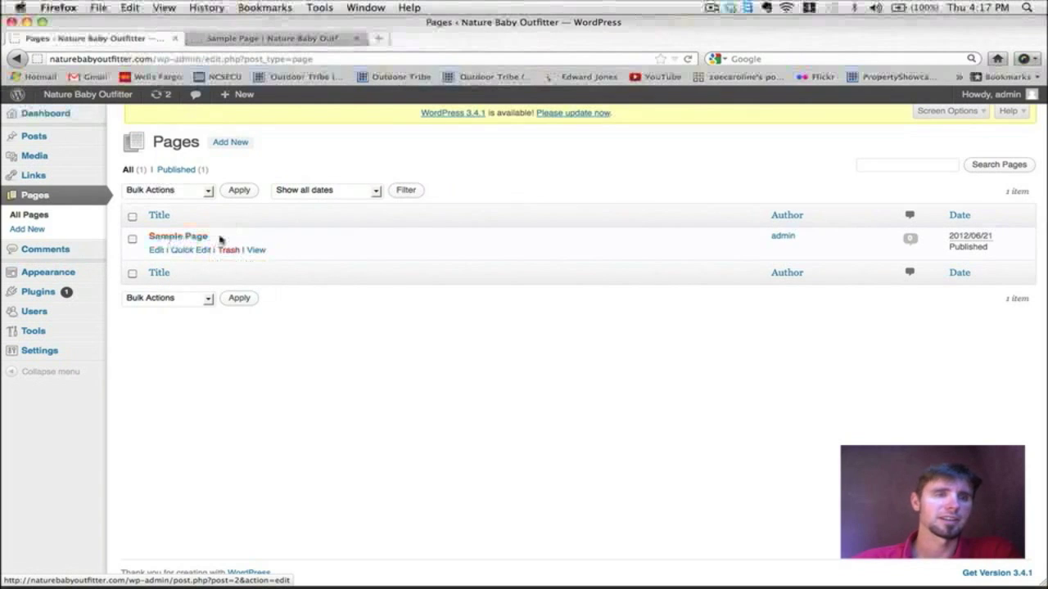
click(218, 238)
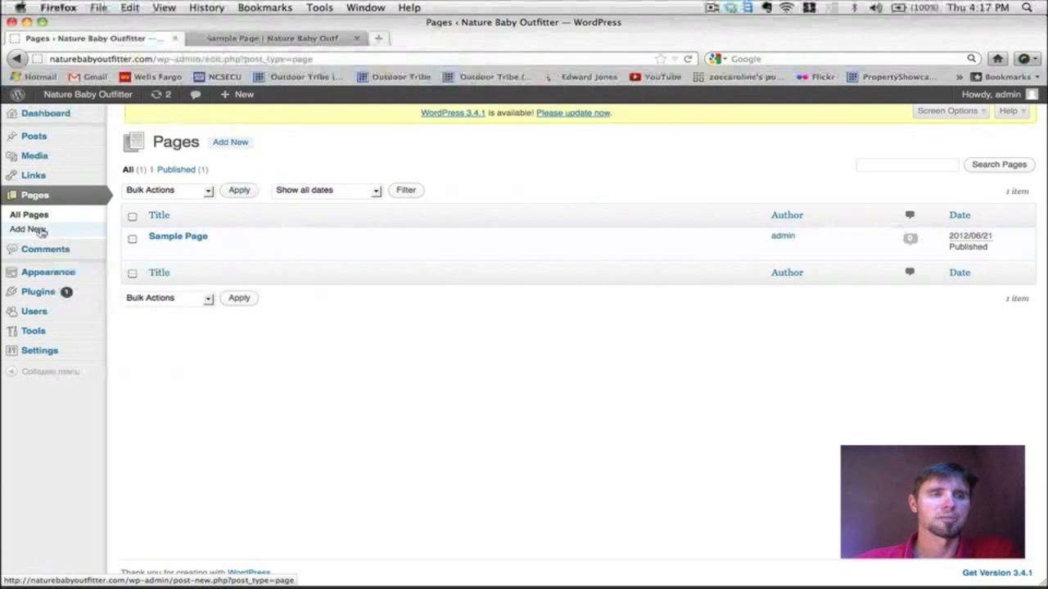
click(161, 237)
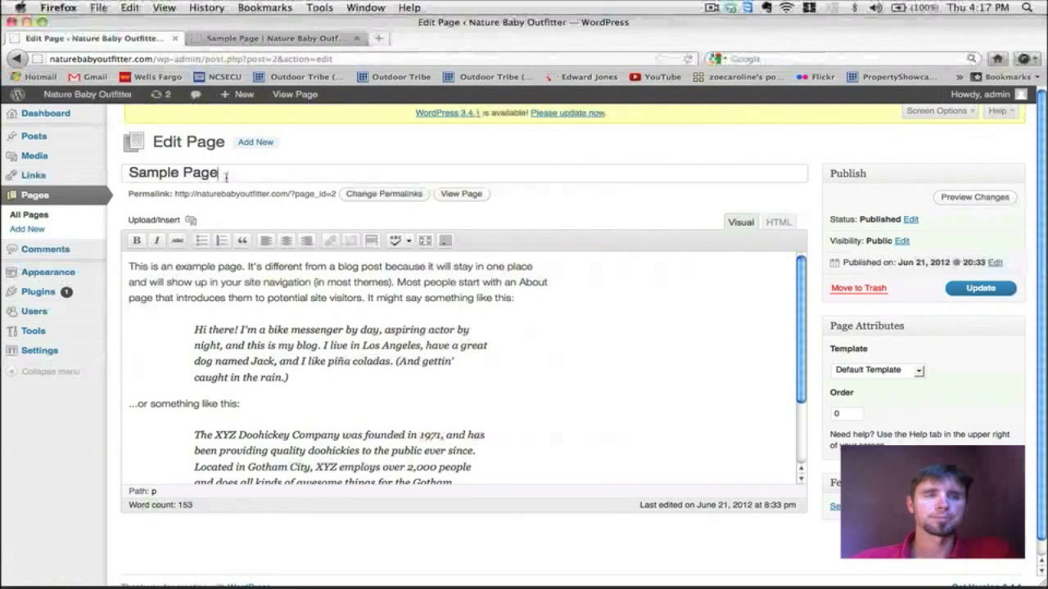
Step: Retitle the page 'Welcome' and delete all of its example body text
drag(217, 172, 113, 167)
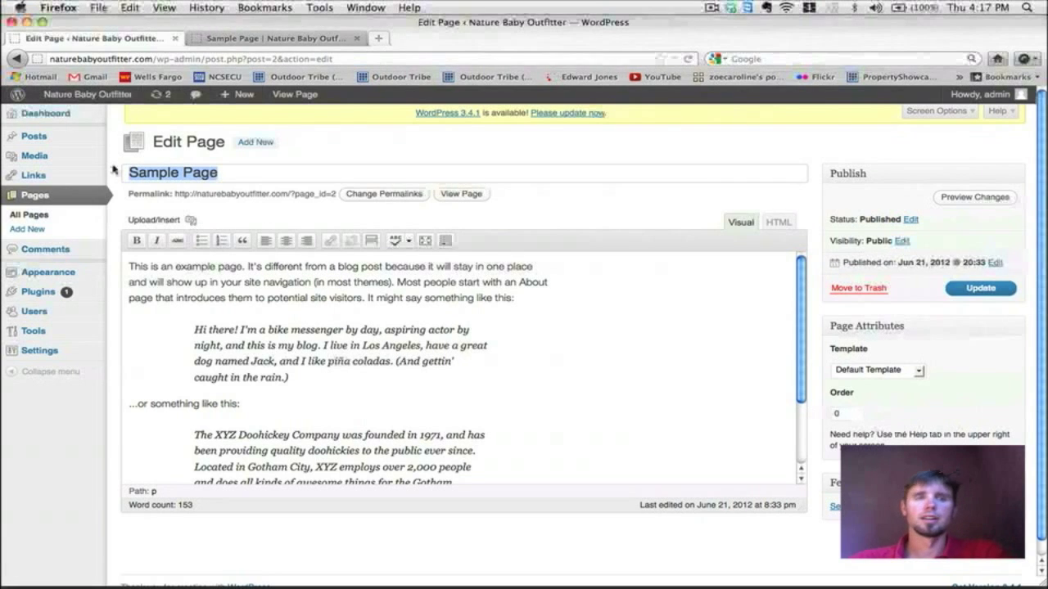
text(Welcome)
scroll(265, 314, down, 3)
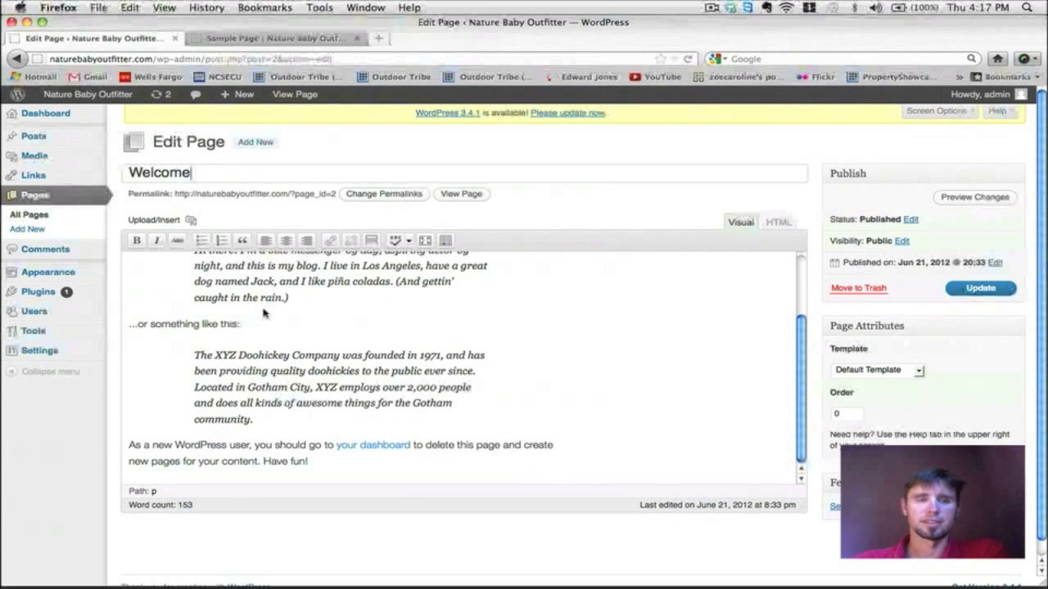
drag(324, 472, 131, 270)
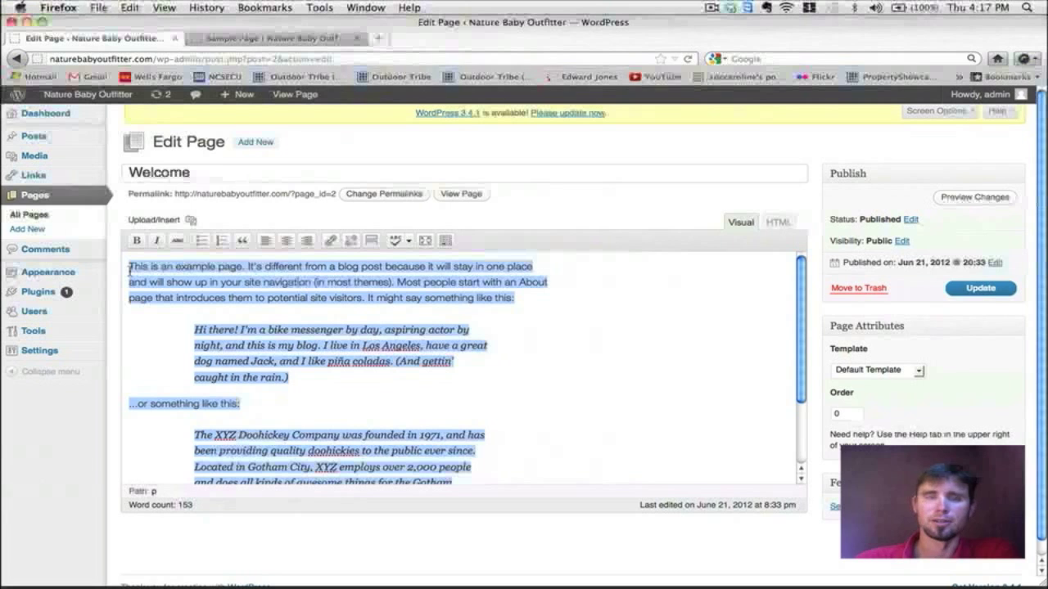
key(BackSpace)
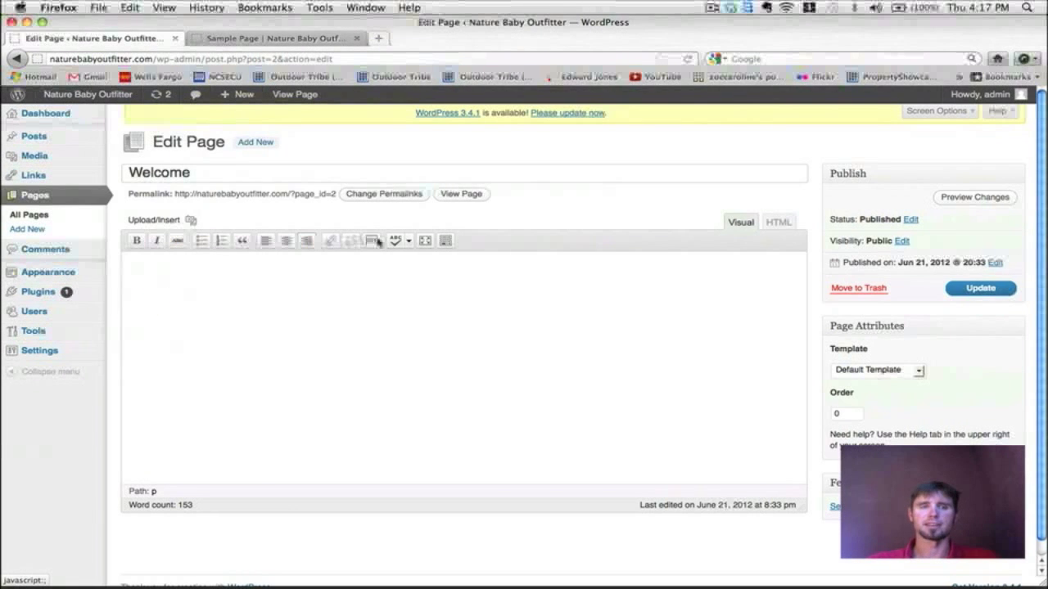
Step: Show the Kitchen Sink toolbar and copy the welcome paragraph from the TextEdit notes
click(428, 295)
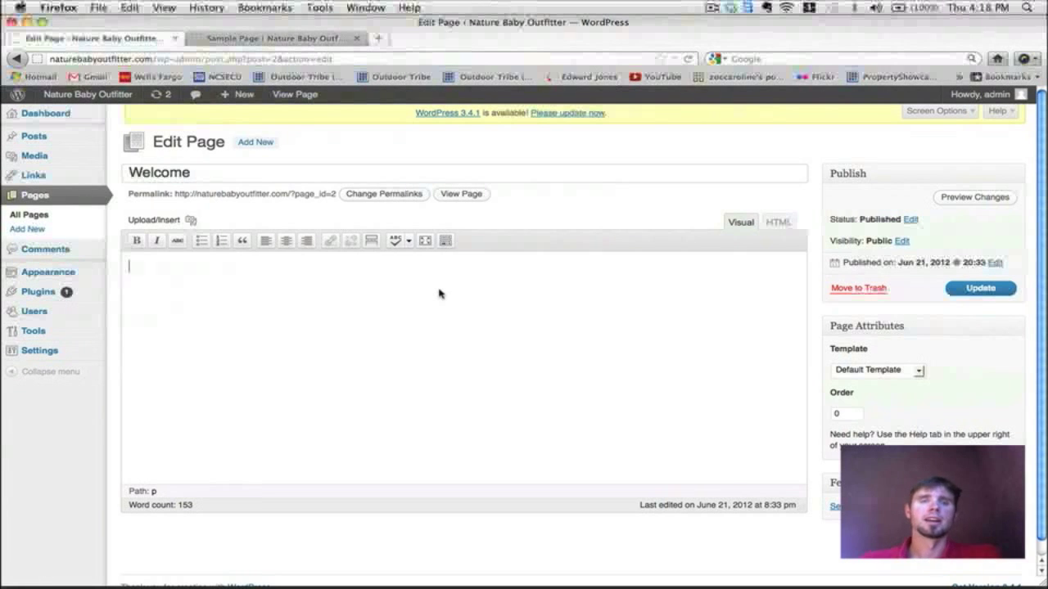
click(443, 245)
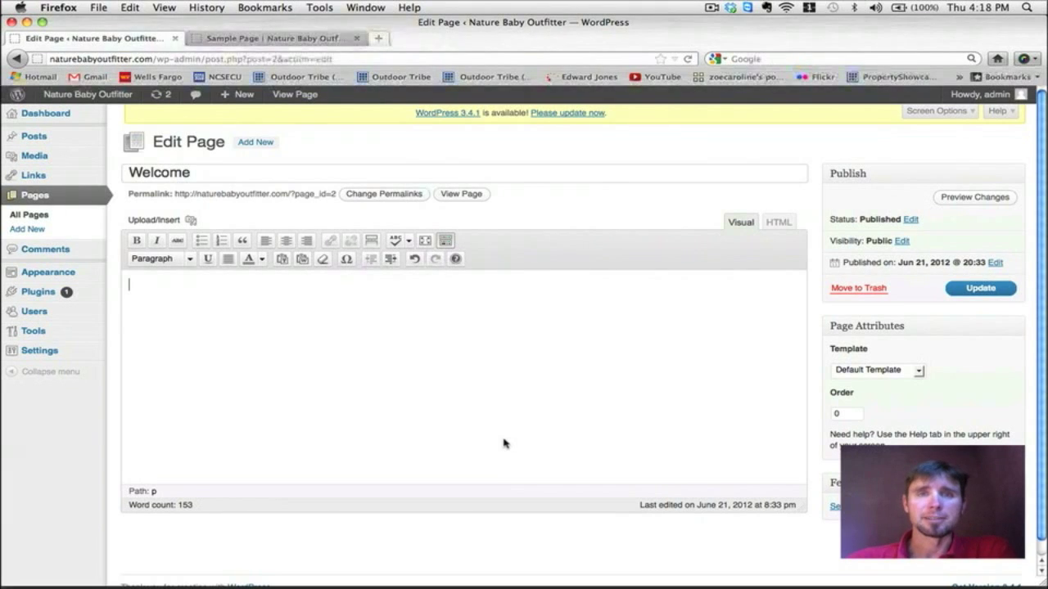
key(F8)
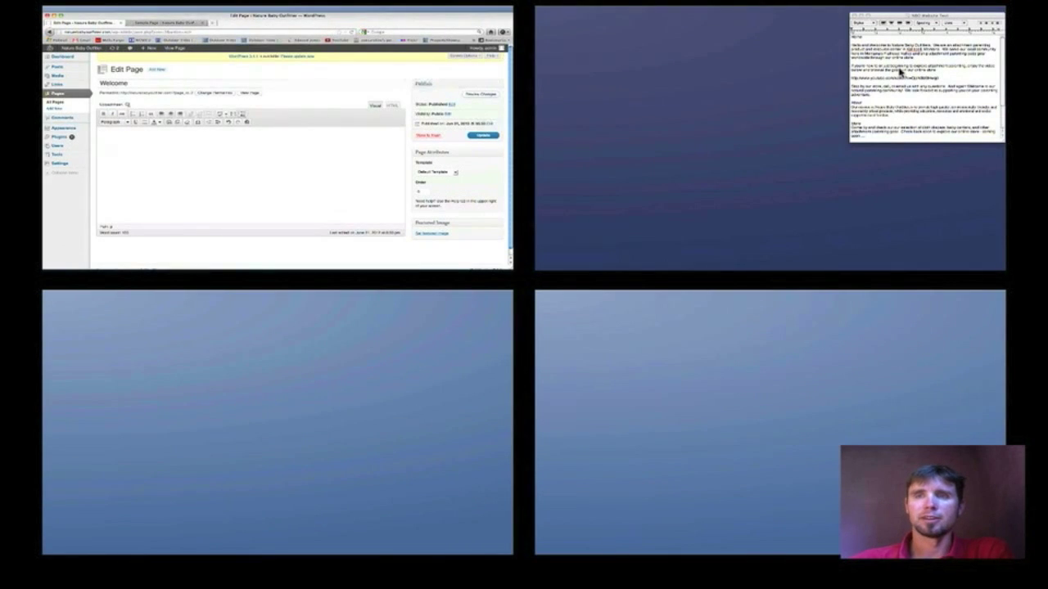
click(900, 72)
drag(858, 120, 704, 88)
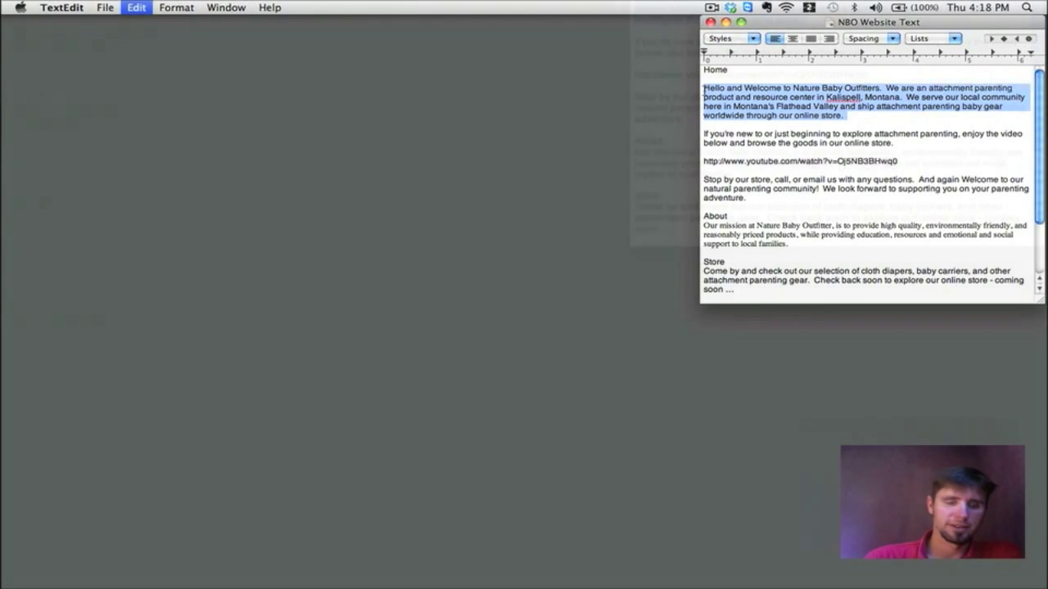
key(F8)
click(40, 71)
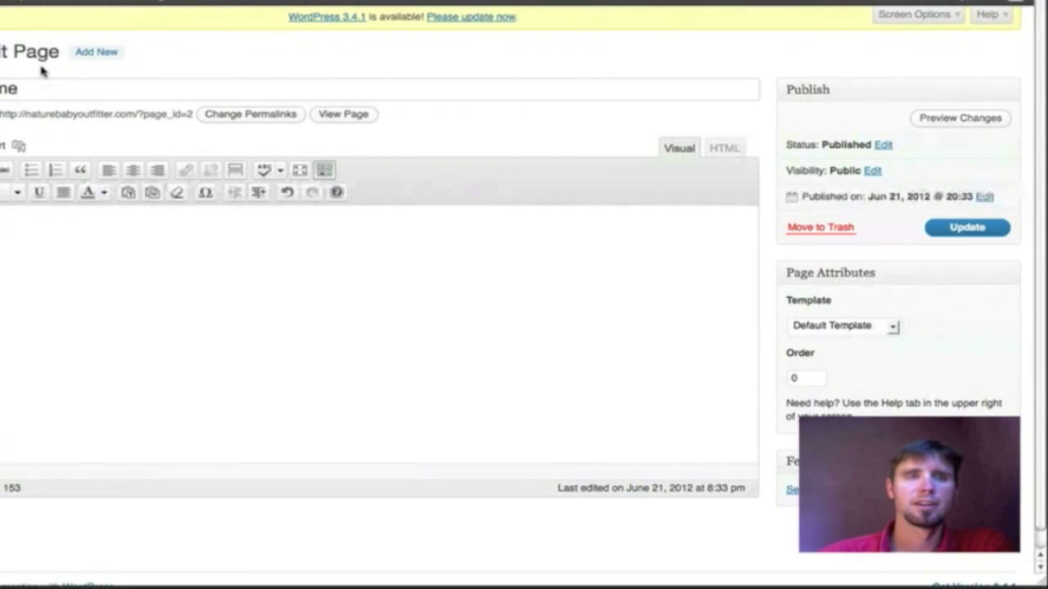
Step: Paste the Nature Baby Outfitters welcome paragraph into the body and update the page
text(Hello!  Welcome to Nature Baby Outfitters.  We are an attachment parenting product resource center in Kalispell, Montana.  We serve our local community here in the Flathead Valley and ship attachment parenting baby gear worldwide through our online store.)
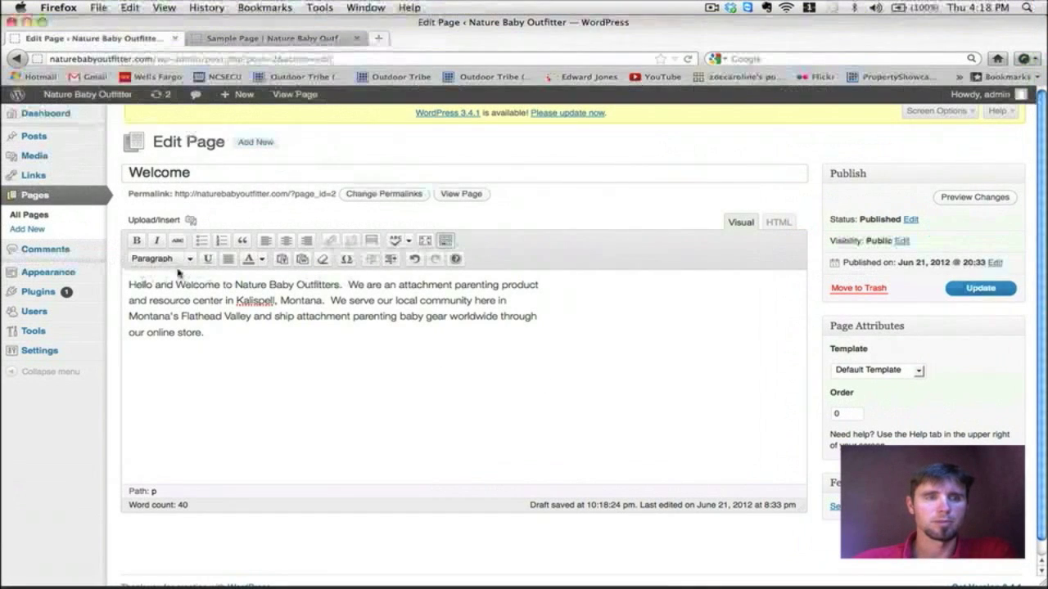
drag(128, 285, 458, 330)
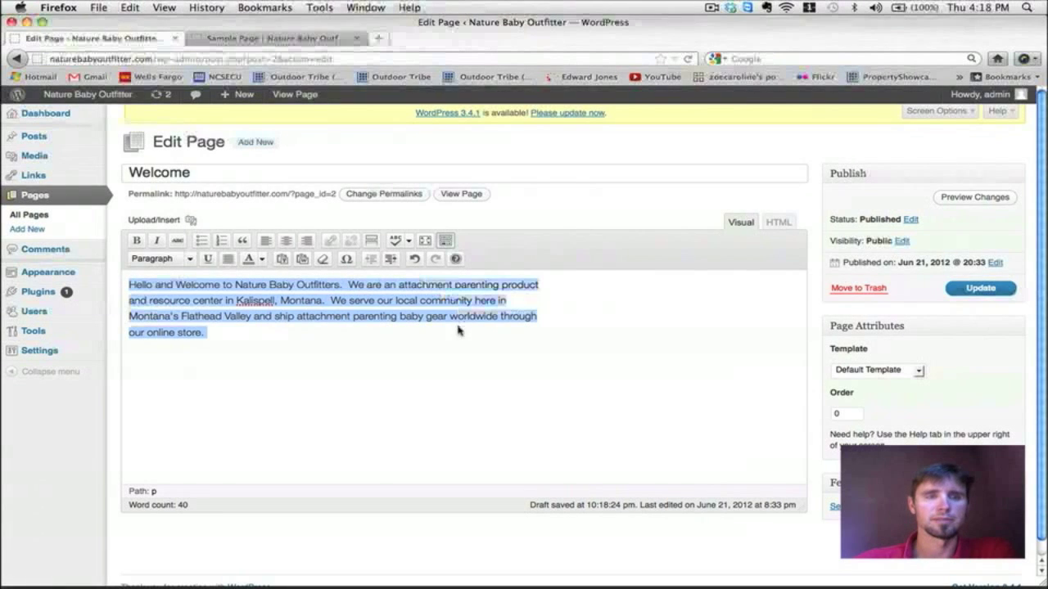
click(359, 333)
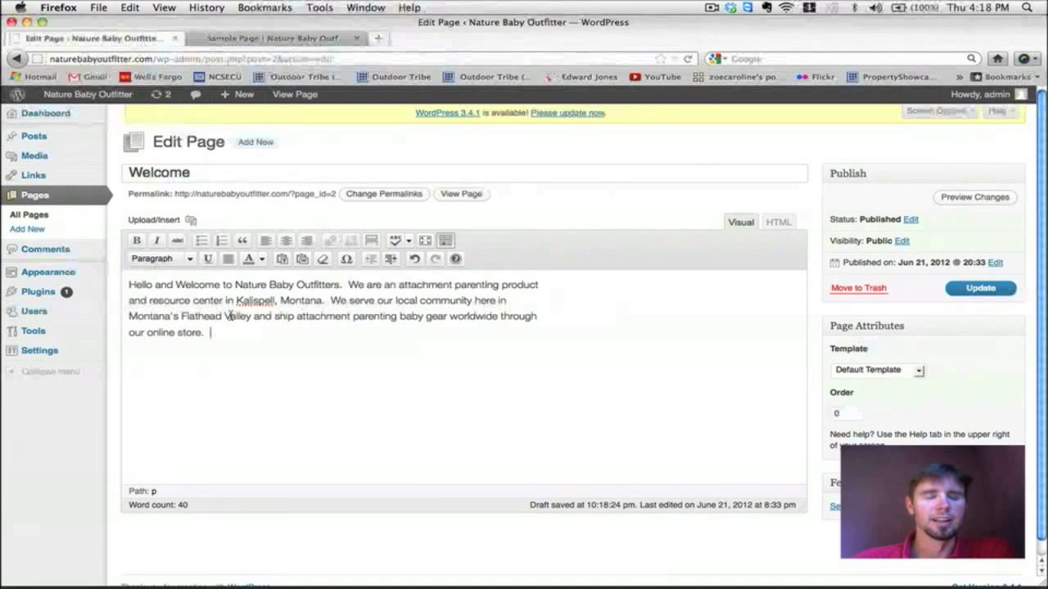
click(975, 289)
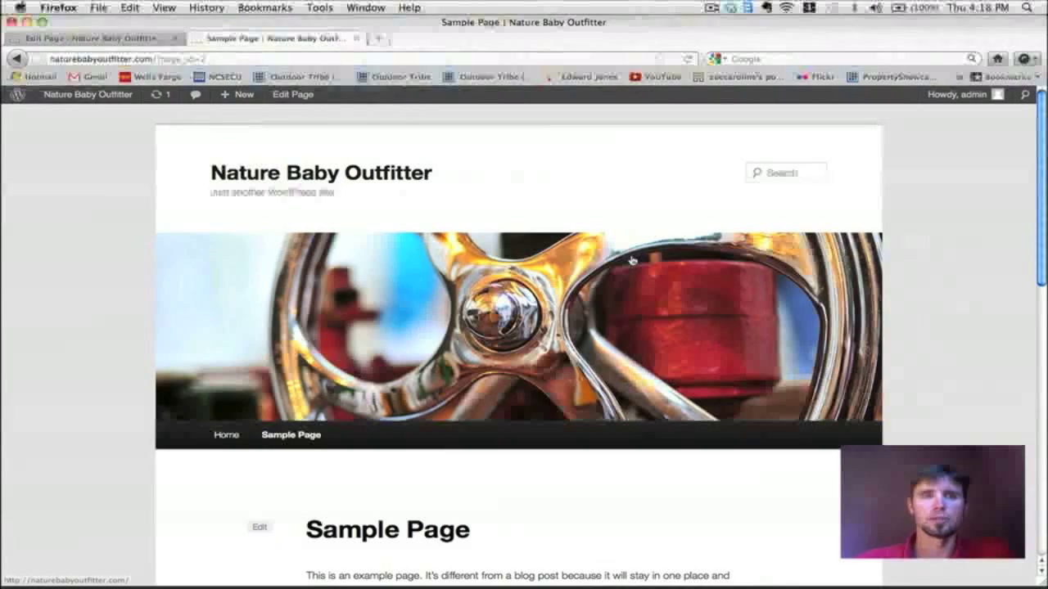
Step: Reload the live site so it shows the Welcome page
scroll(632, 260, down, 5)
scroll(632, 260, up, 5)
scroll(632, 260, down, 5)
scroll(632, 260, up, 2)
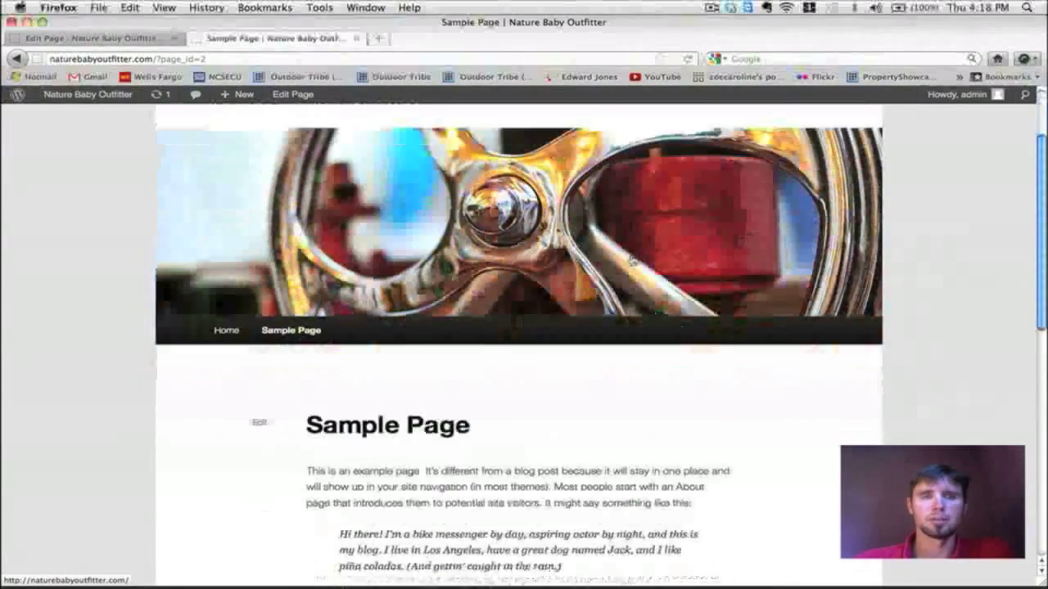
click(688, 58)
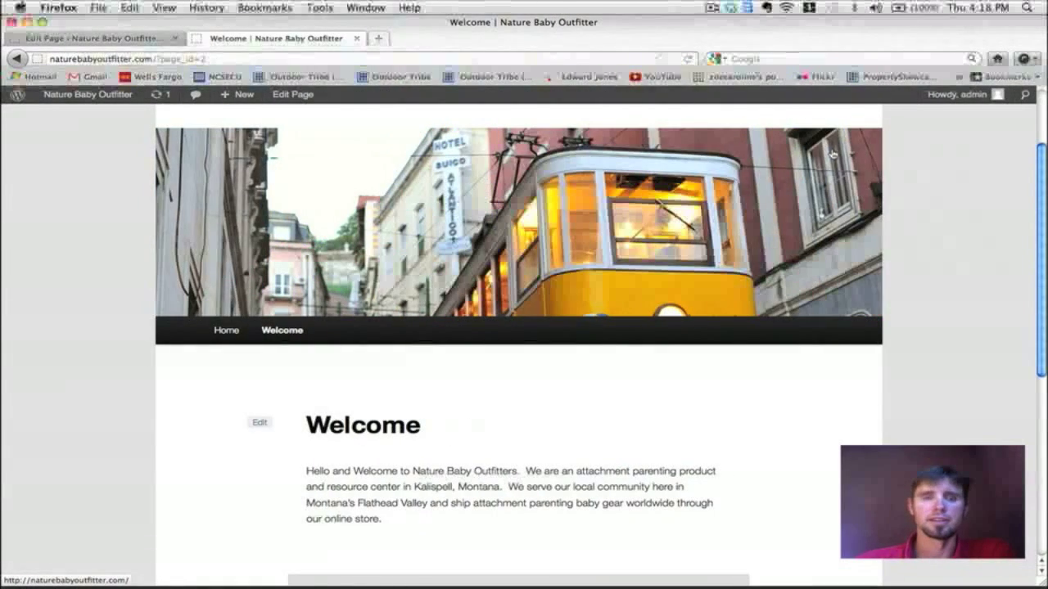
scroll(832, 153, down, 6)
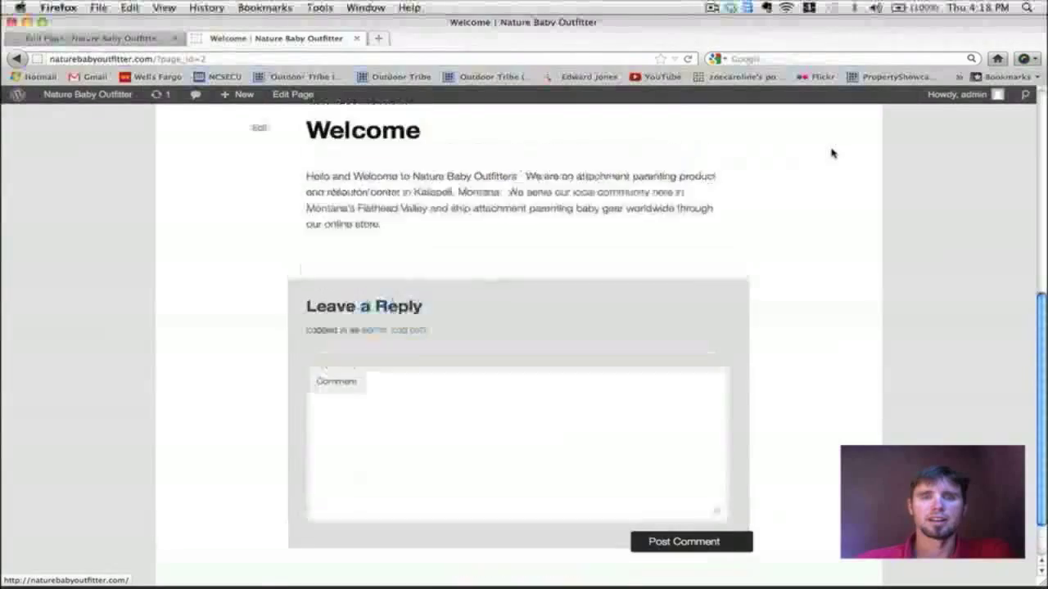
scroll(832, 153, up, 6)
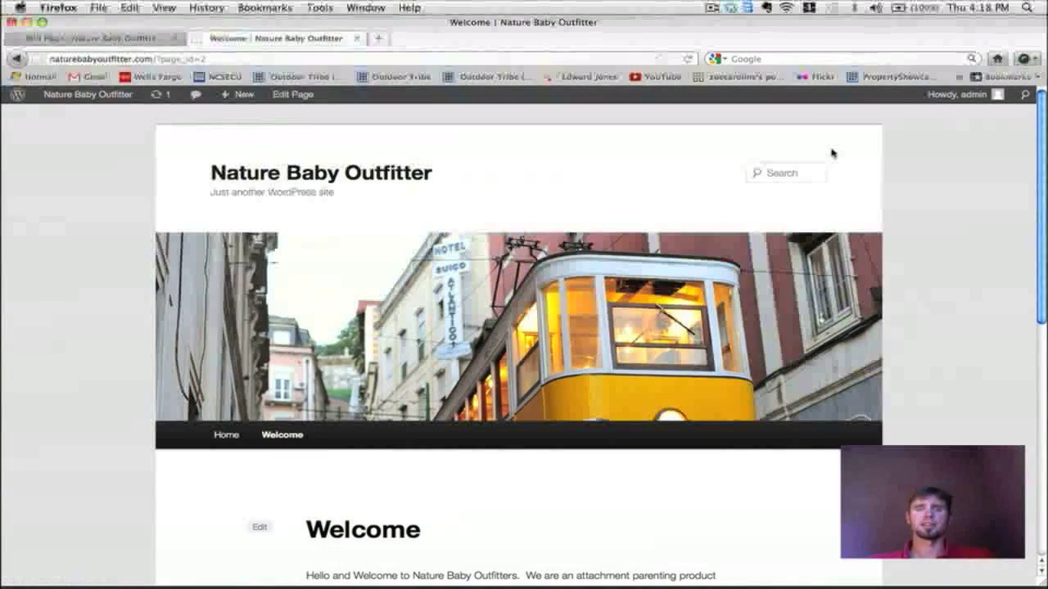
scroll(832, 153, down, 3)
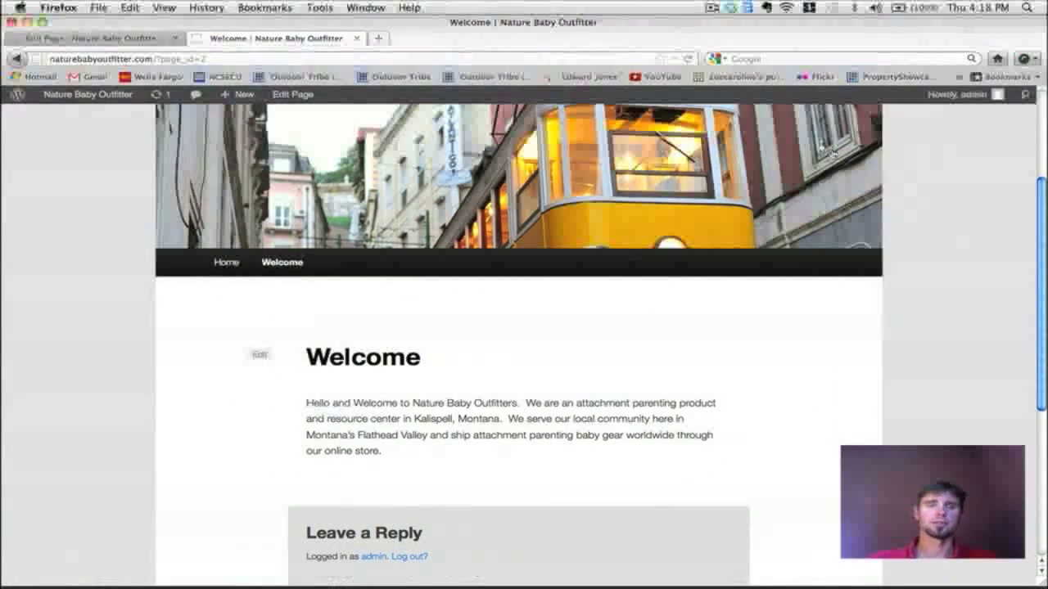
scroll(832, 153, up, 3)
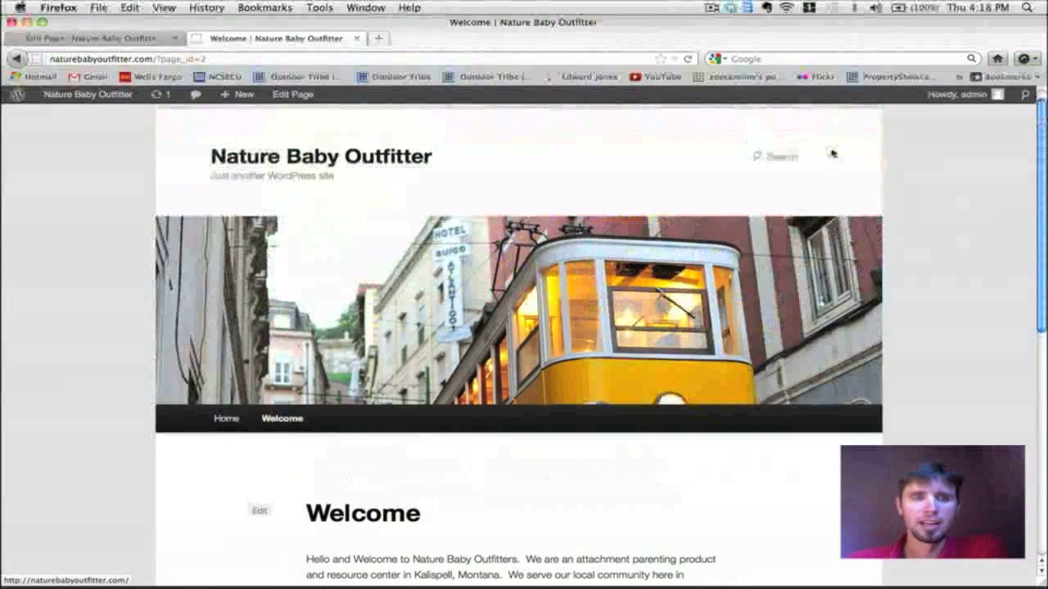
Step: Scroll through the Welcome page reviewing its heading, paragraph and comment form
scroll(382, 467, down, 2)
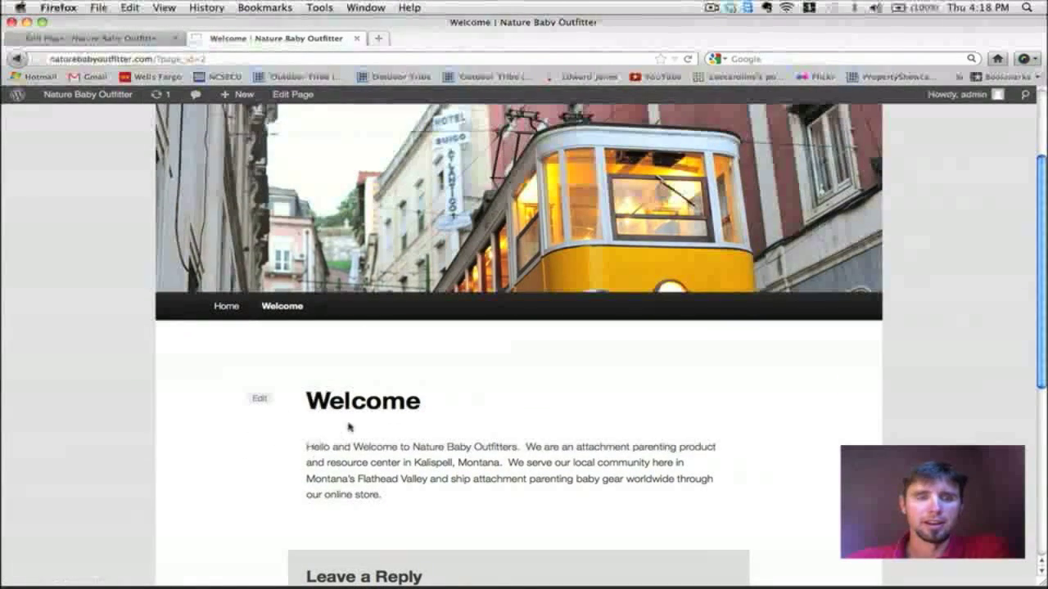
scroll(365, 422, down, 2)
scroll(366, 423, down, 1)
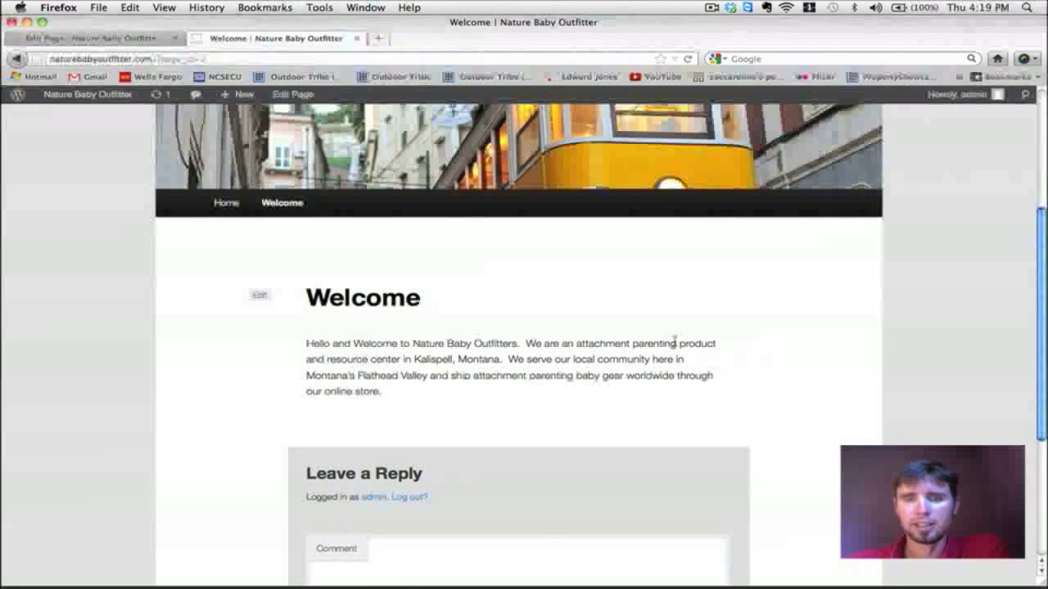
scroll(732, 285, down, 1)
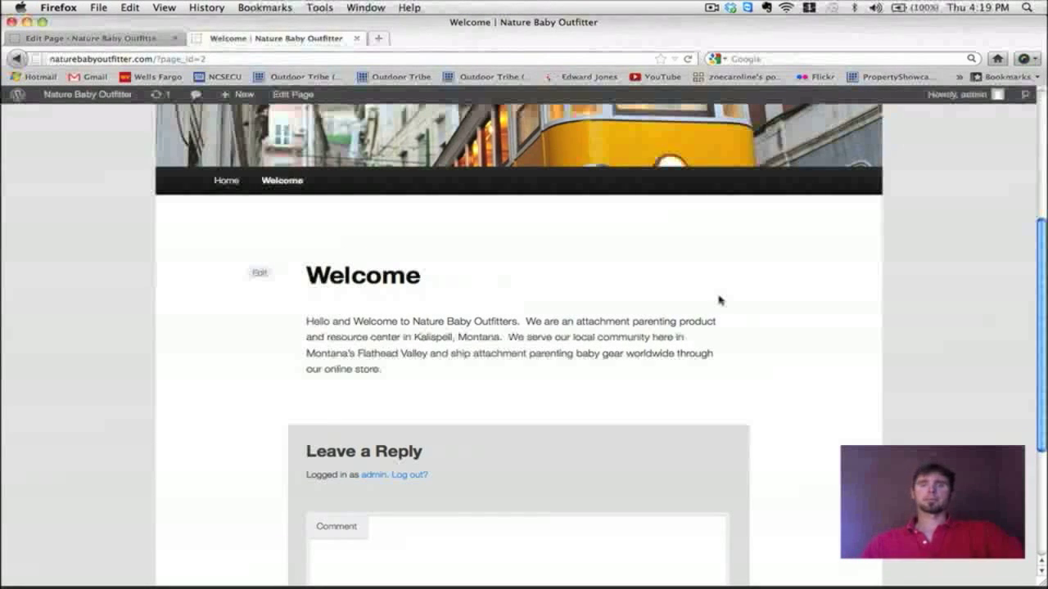
scroll(719, 300, up, 5)
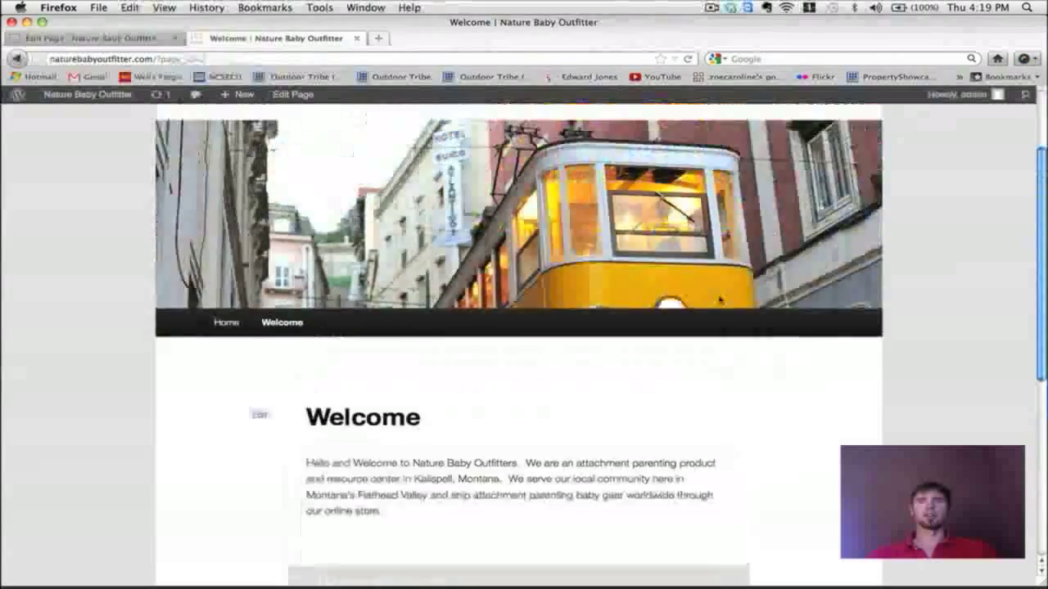
scroll(719, 300, down, 3)
scroll(719, 301, down, 1)
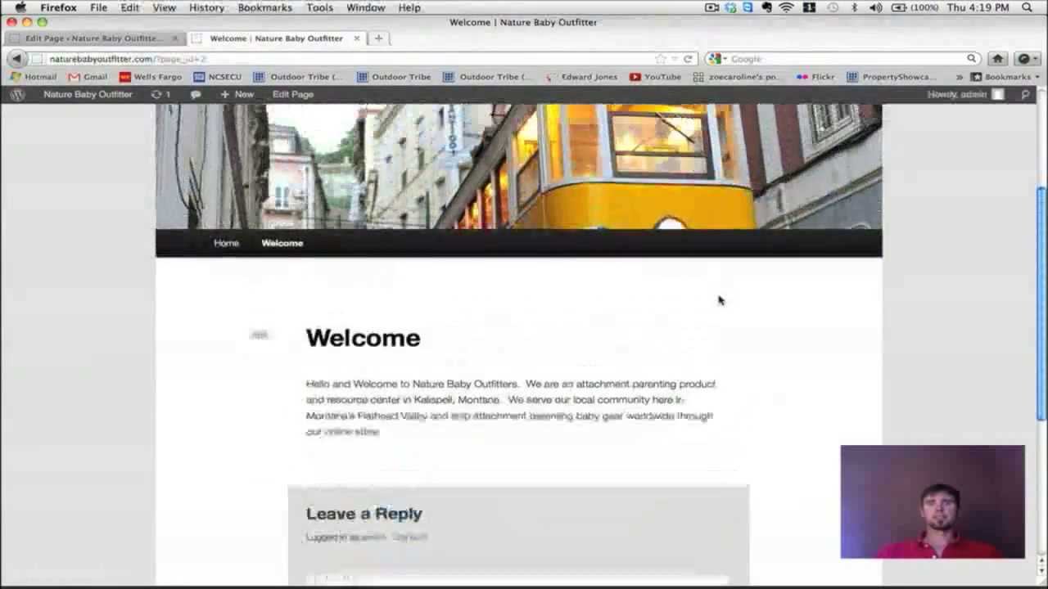
scroll(719, 300, up, 4)
scroll(719, 300, down, 1)
scroll(720, 302, down, 1)
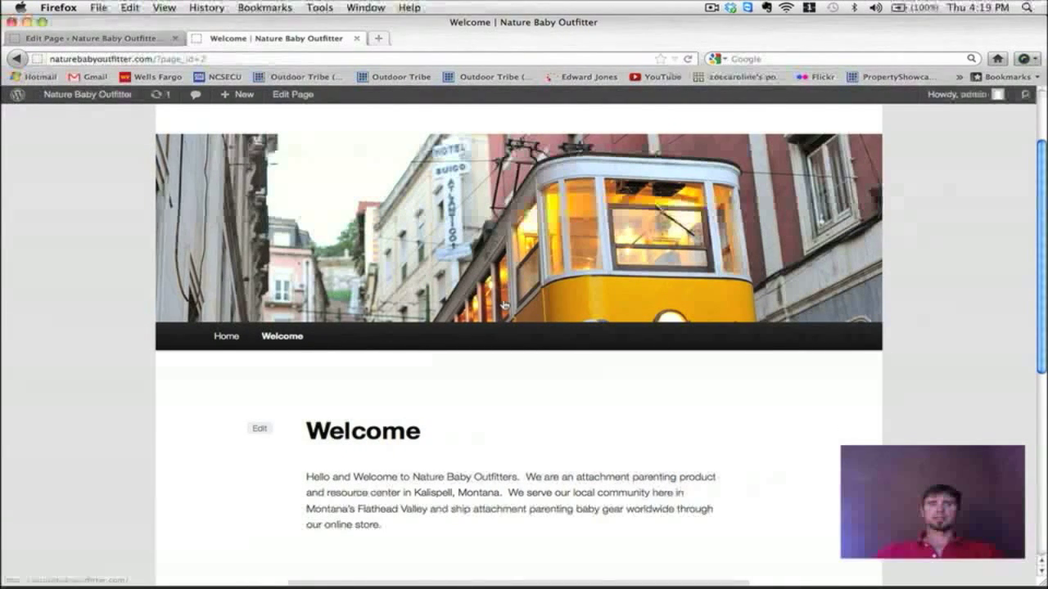
scroll(503, 305, down, 5)
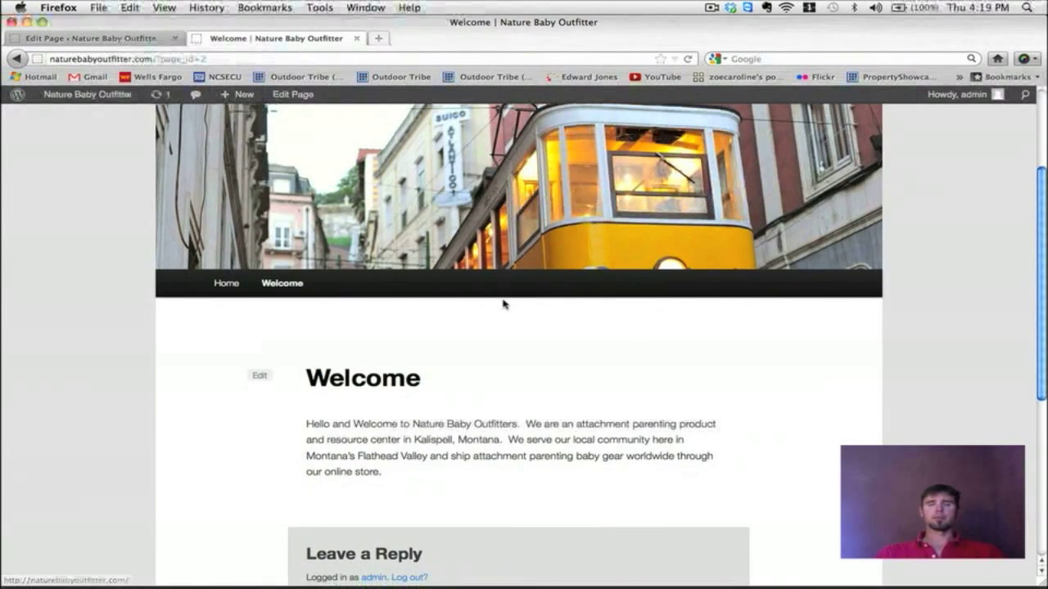
scroll(502, 303, up, 5)
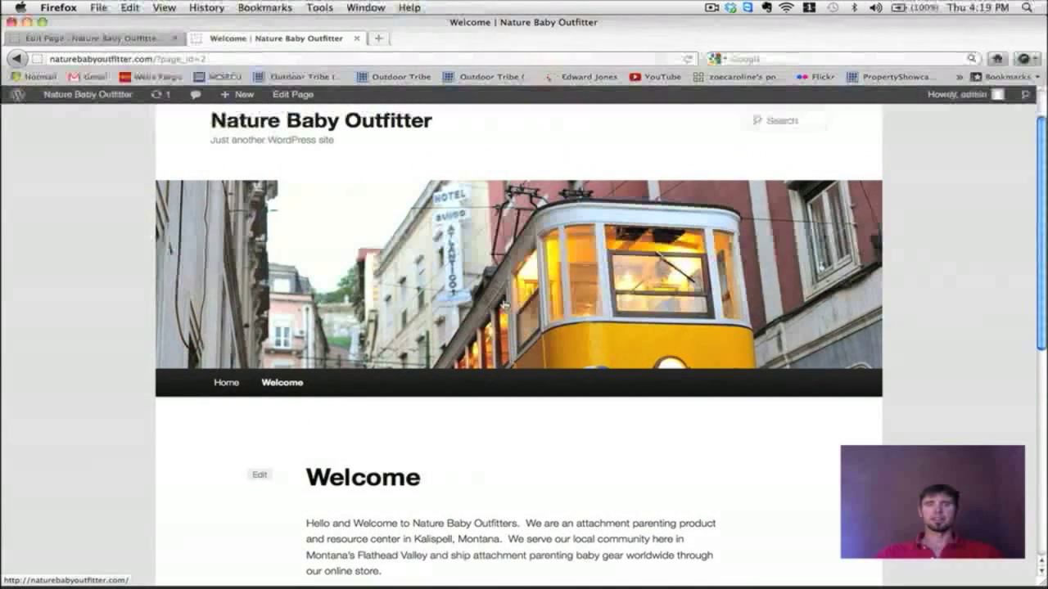
scroll(503, 304, down, 4)
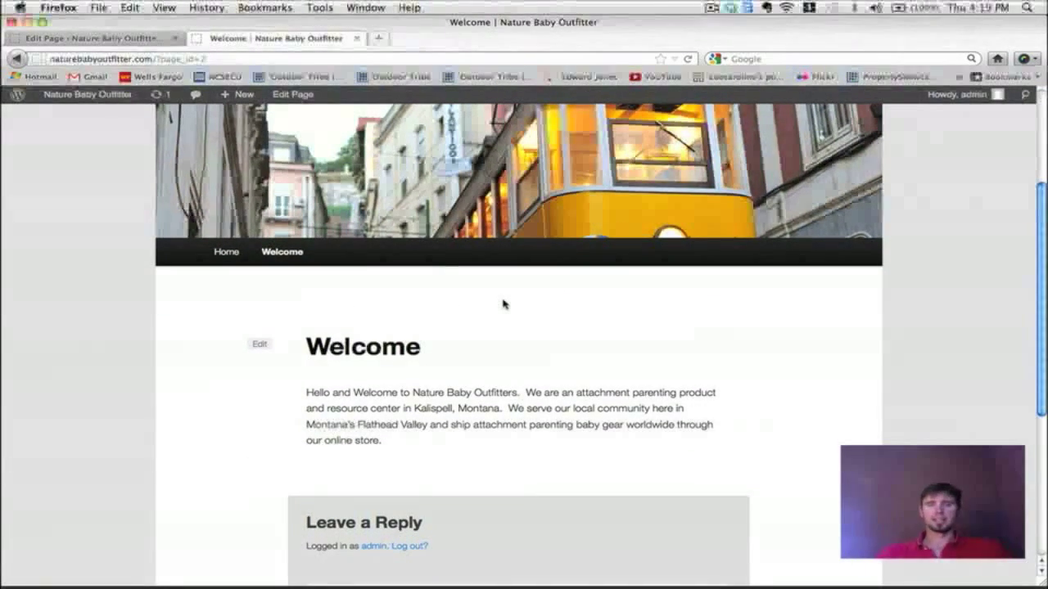
scroll(503, 304, down, 1)
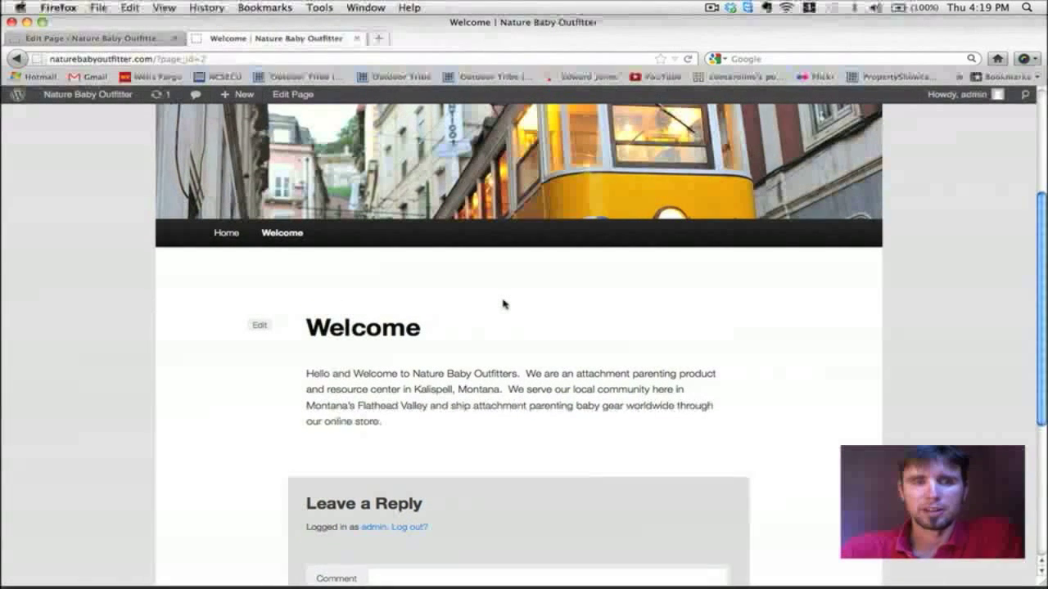
scroll(503, 305, up, 1)
scroll(503, 304, down, 4)
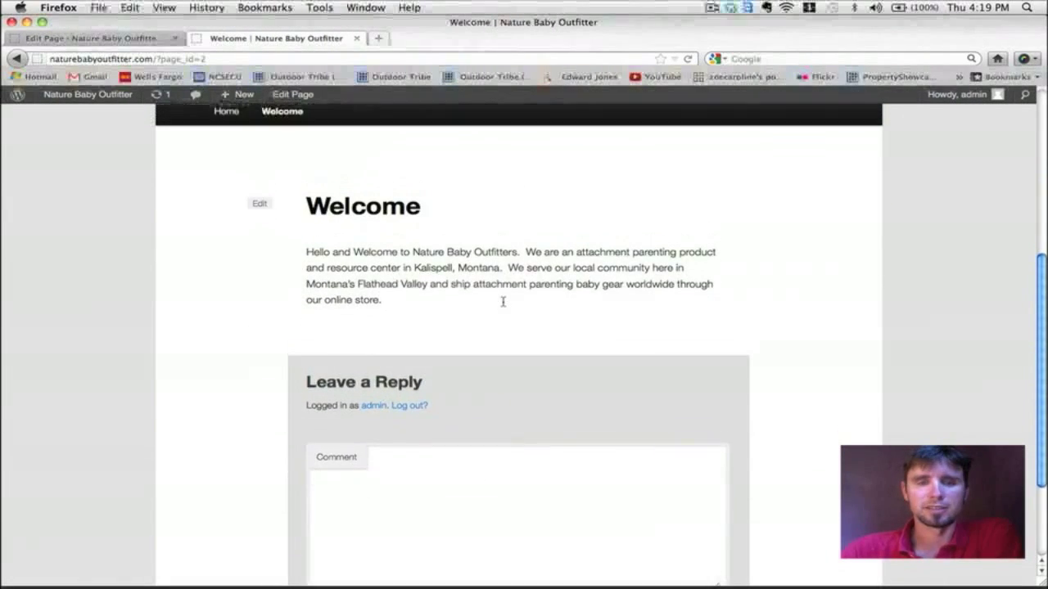
scroll(503, 305, up, 5)
scroll(503, 304, up, 1)
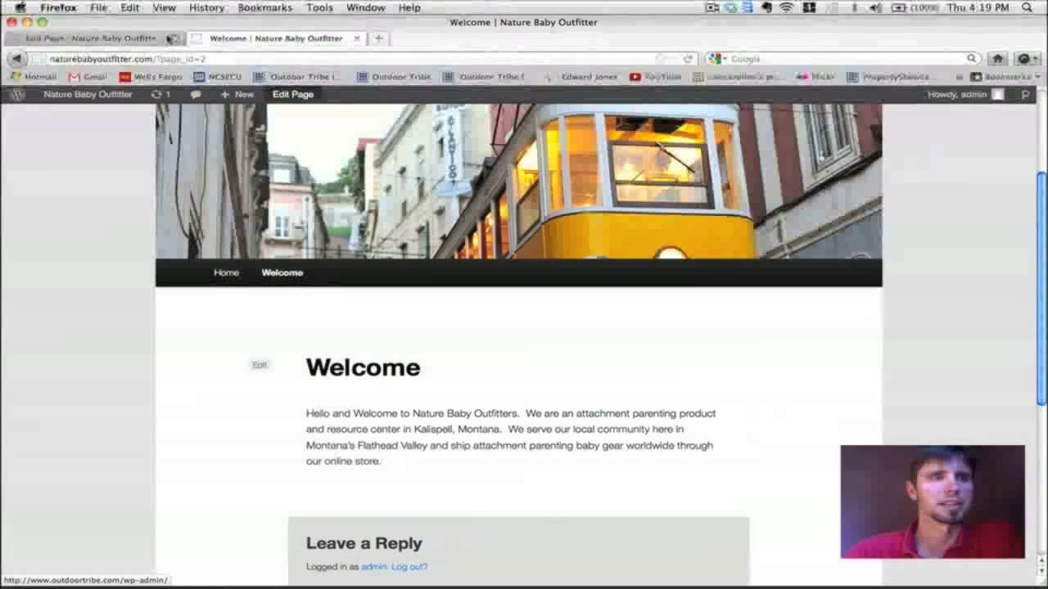
Step: Return to the Welcome page editor and browse the Paragraph and Heading 1–6 formats
click(161, 40)
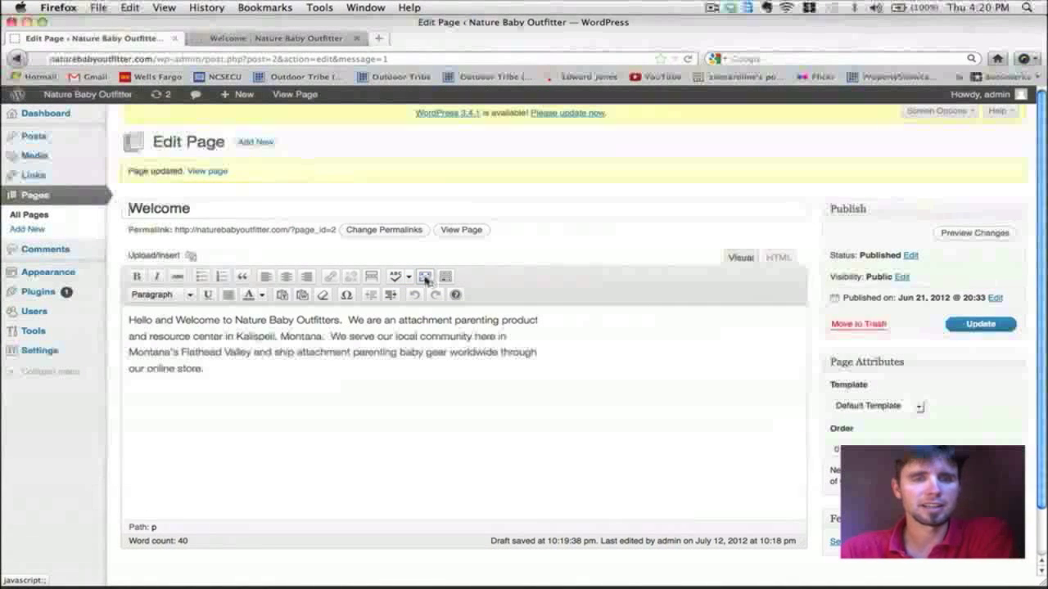
click(191, 295)
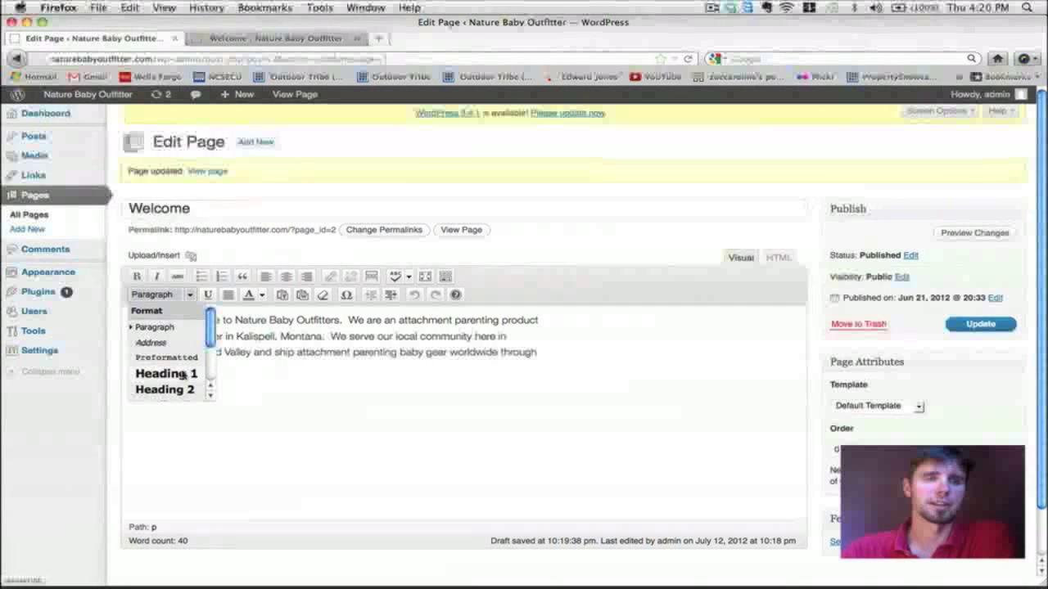
scroll(179, 375, down, 3)
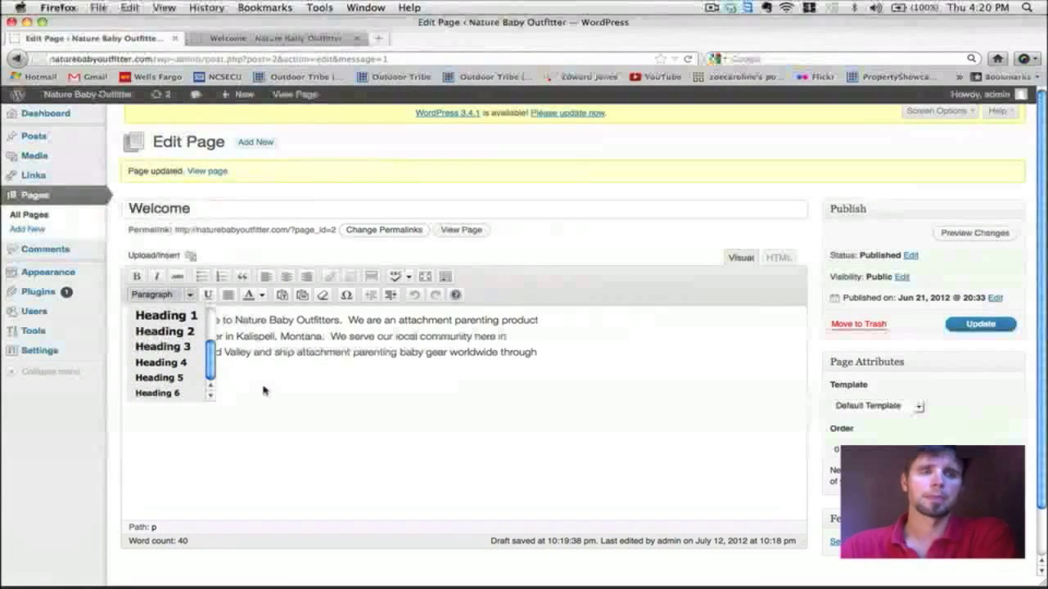
drag(210, 374, 208, 347)
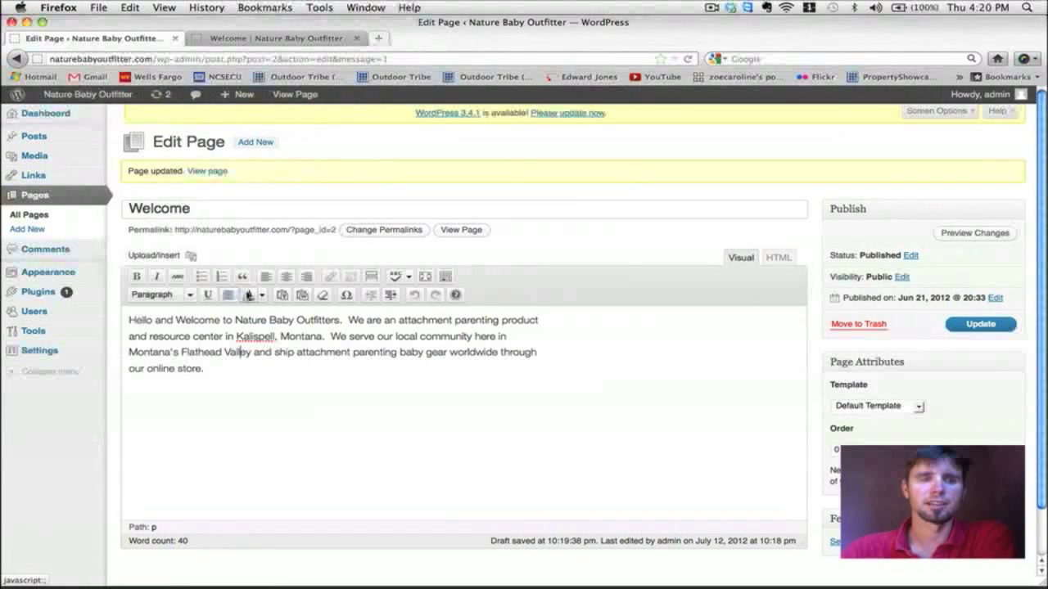
drag(235, 321, 292, 321)
click(262, 295)
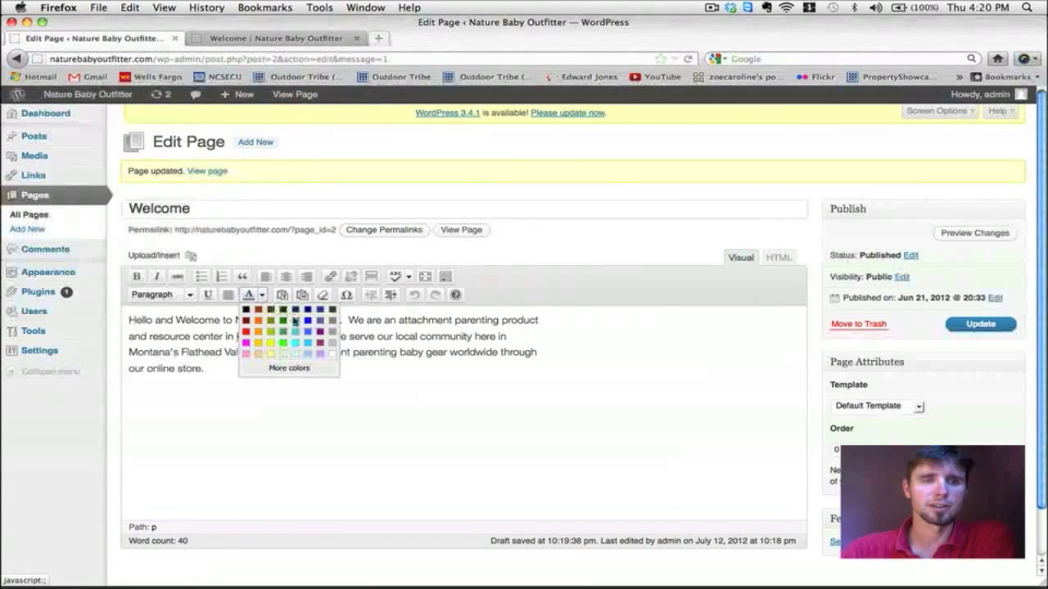
click(298, 370)
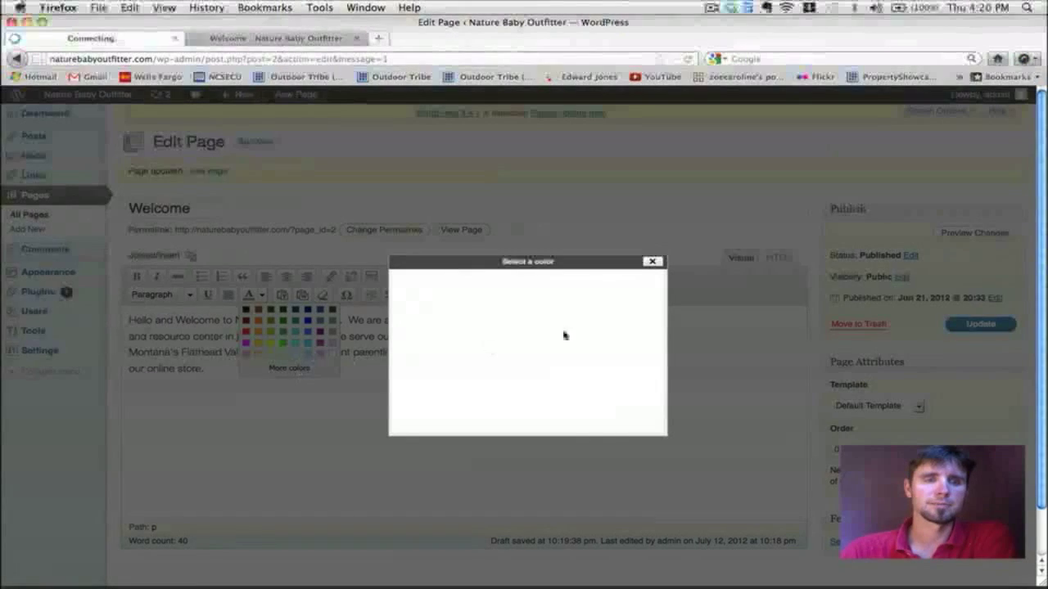
click(659, 264)
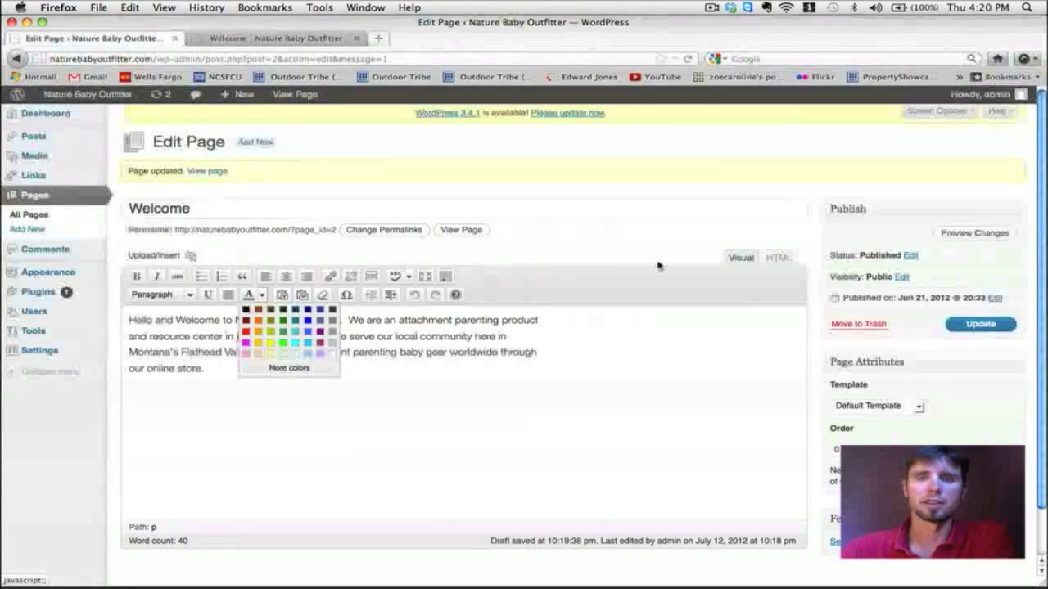
click(540, 355)
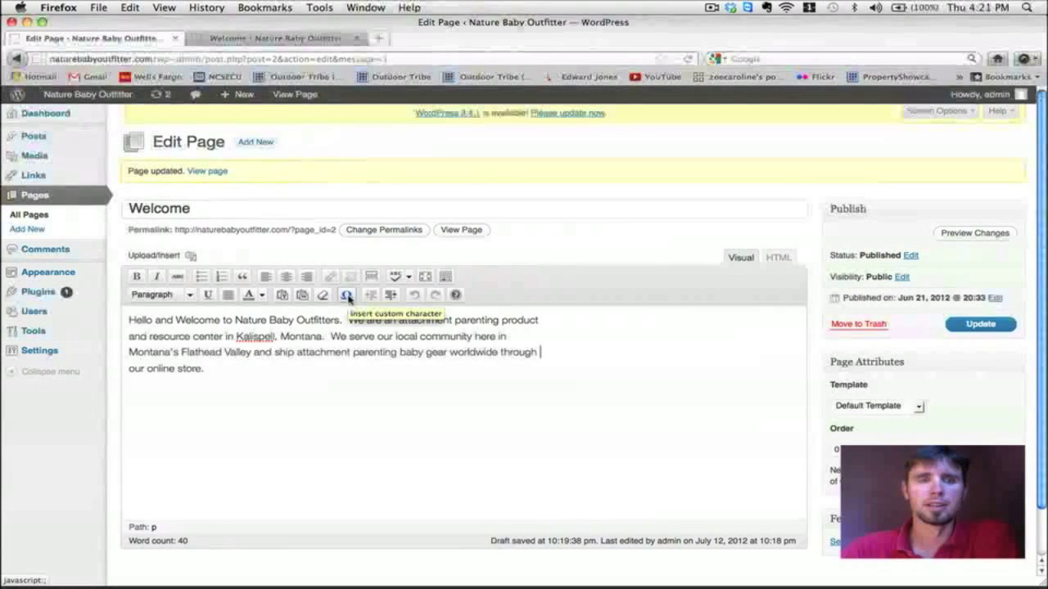
click(347, 296)
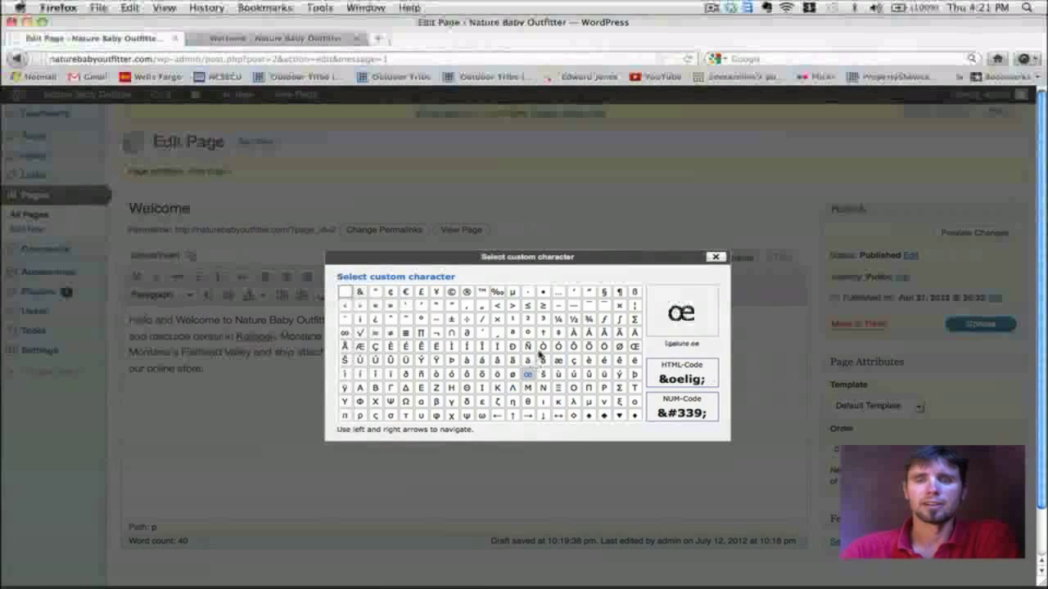
click(715, 257)
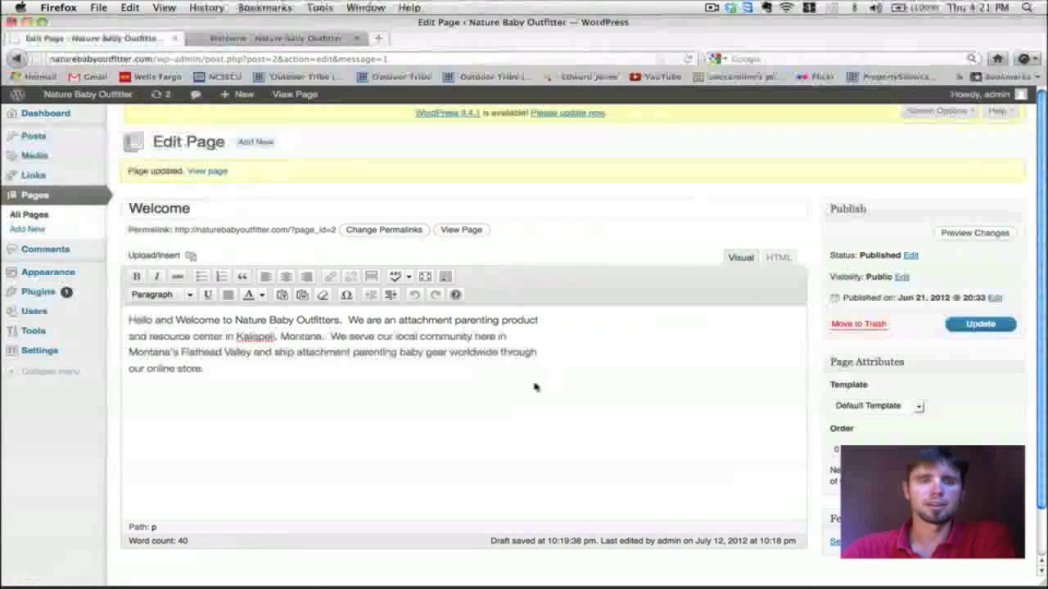
Step: Deselect the Welcome paragraph and switch from the editor to the All Pages list
scroll(535, 387, down, 1)
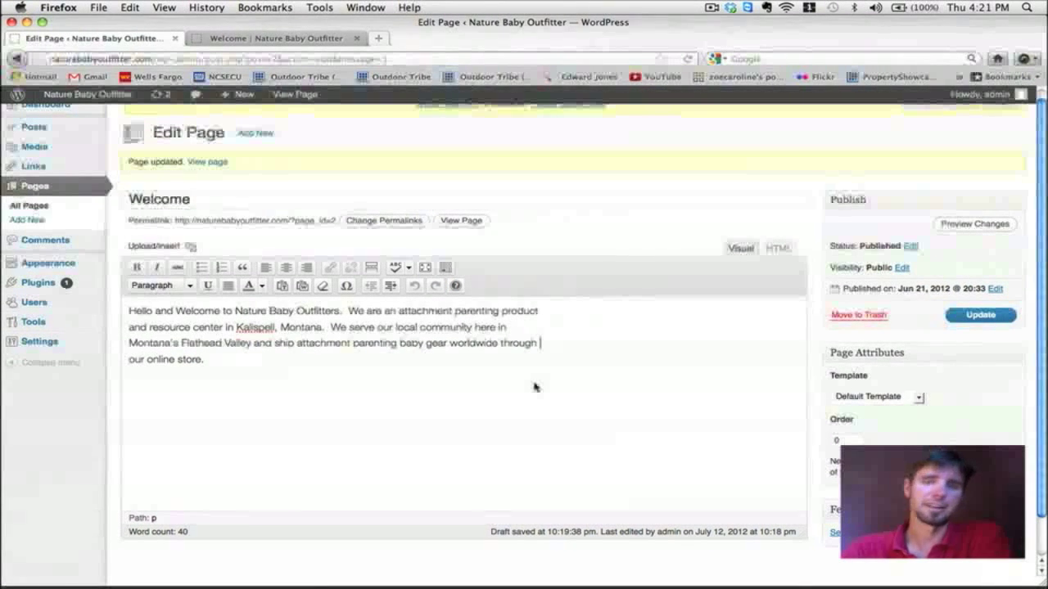
scroll(534, 387, up, 1)
drag(534, 387, 127, 322)
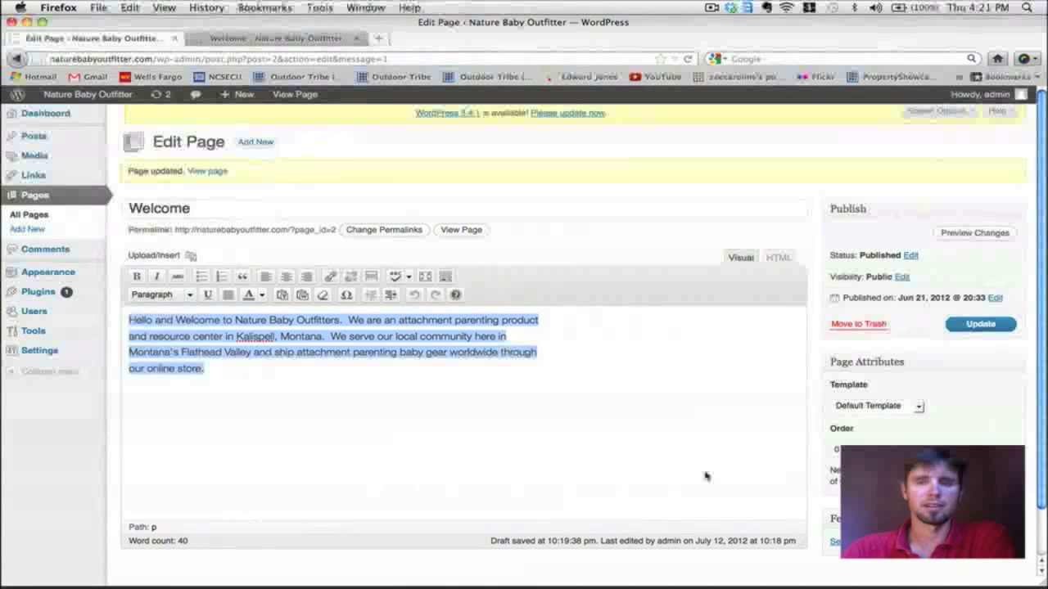
click(482, 397)
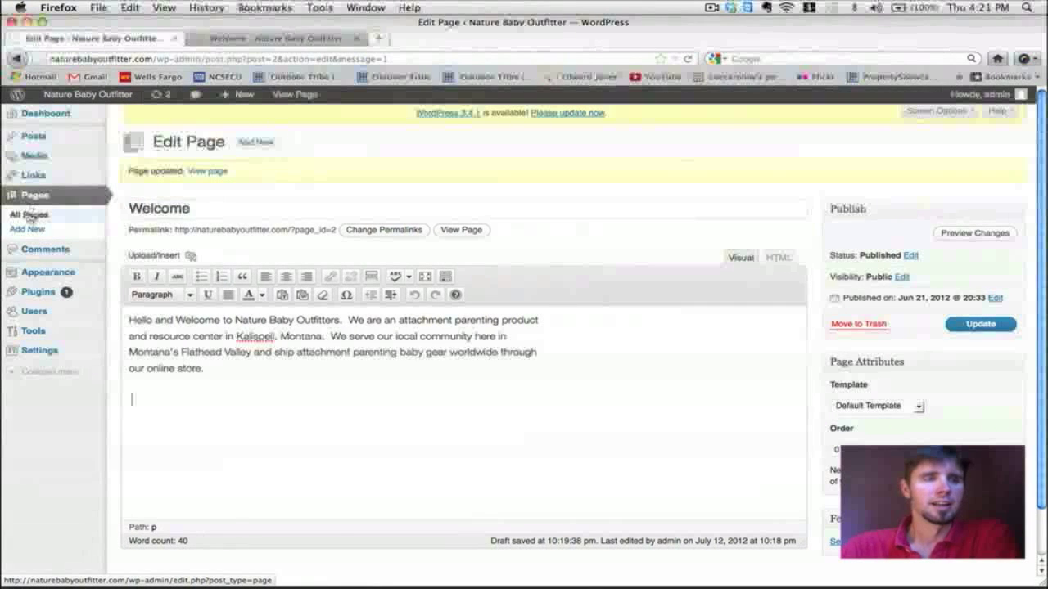
click(29, 215)
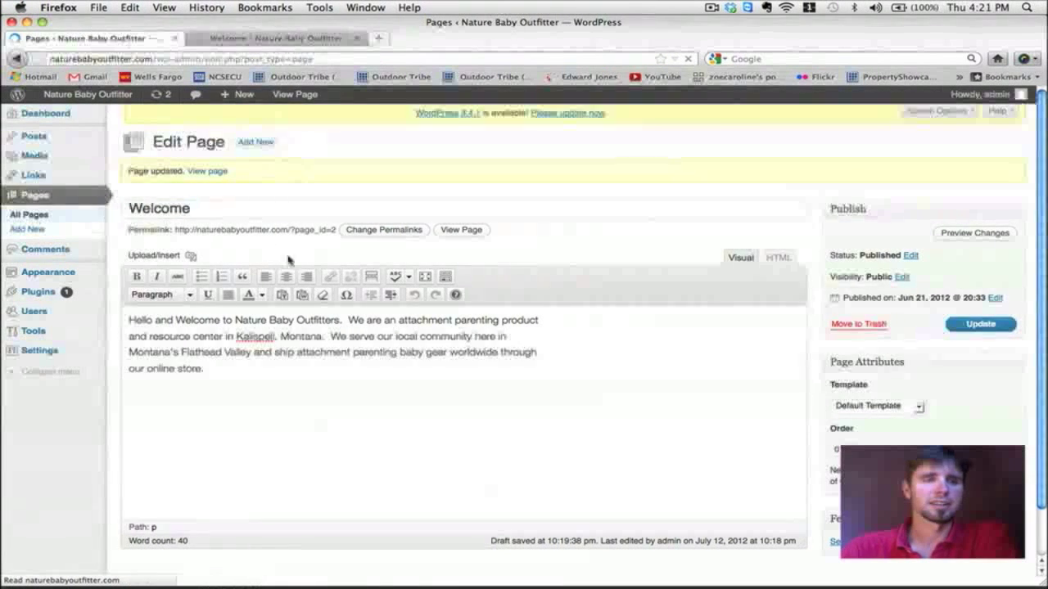
mouse_move(257, 253)
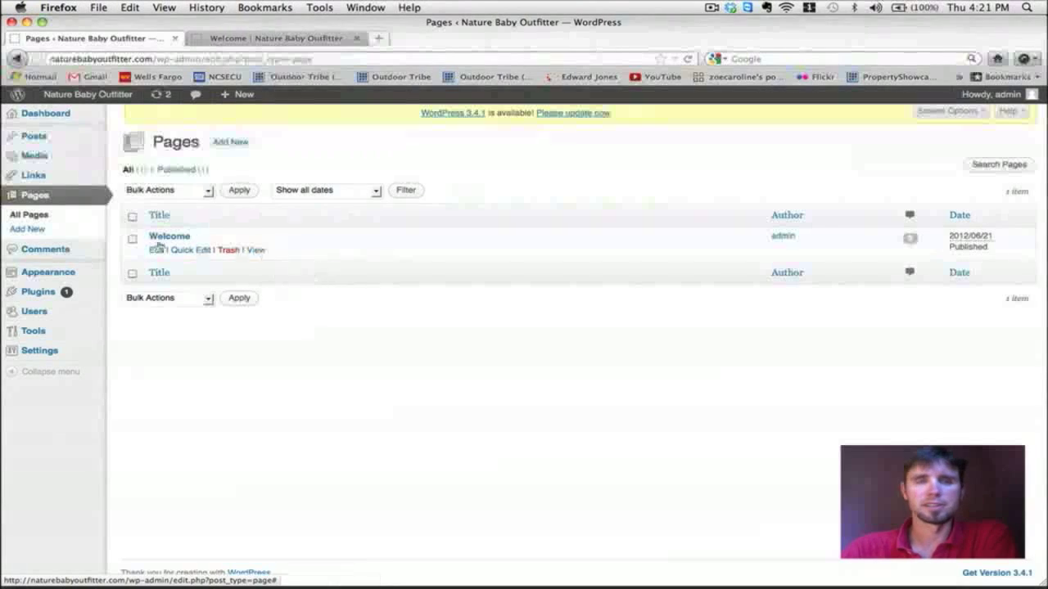
Step: Open a blank Add New Page editor with the NBO Website Text notes beside the browser
click(59, 230)
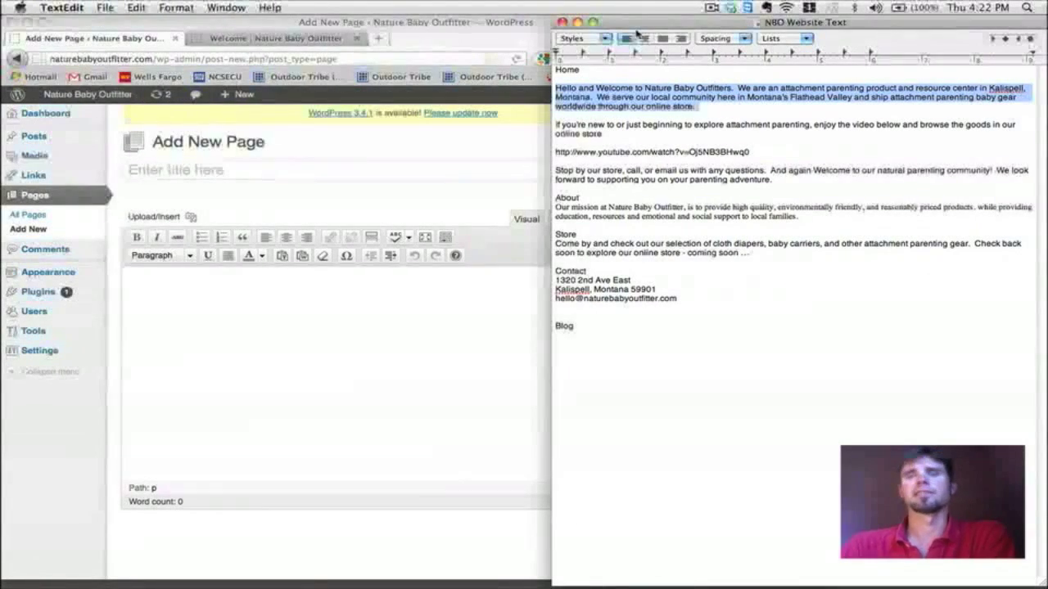
drag(636, 32, 648, 29)
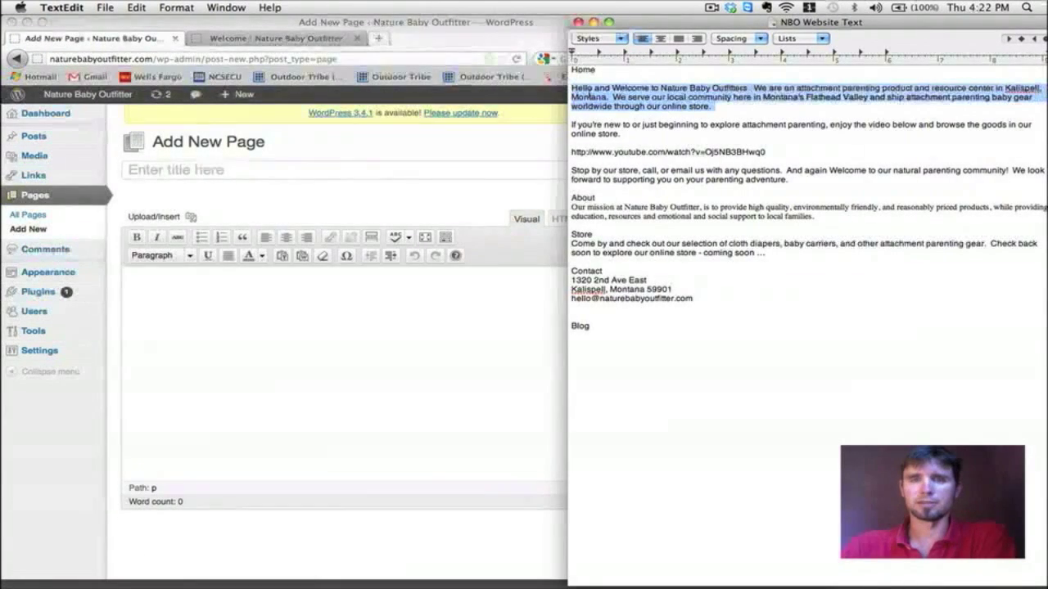
Step: Title the new page 'About' and paste the Our mission paragraph into its body
triple_click(605, 195)
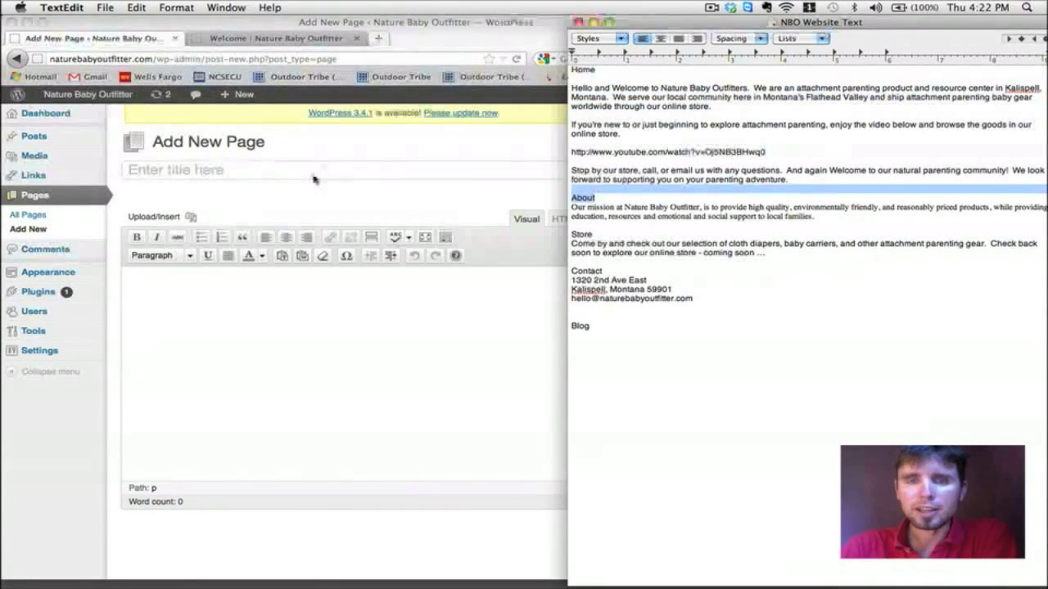
click(271, 178)
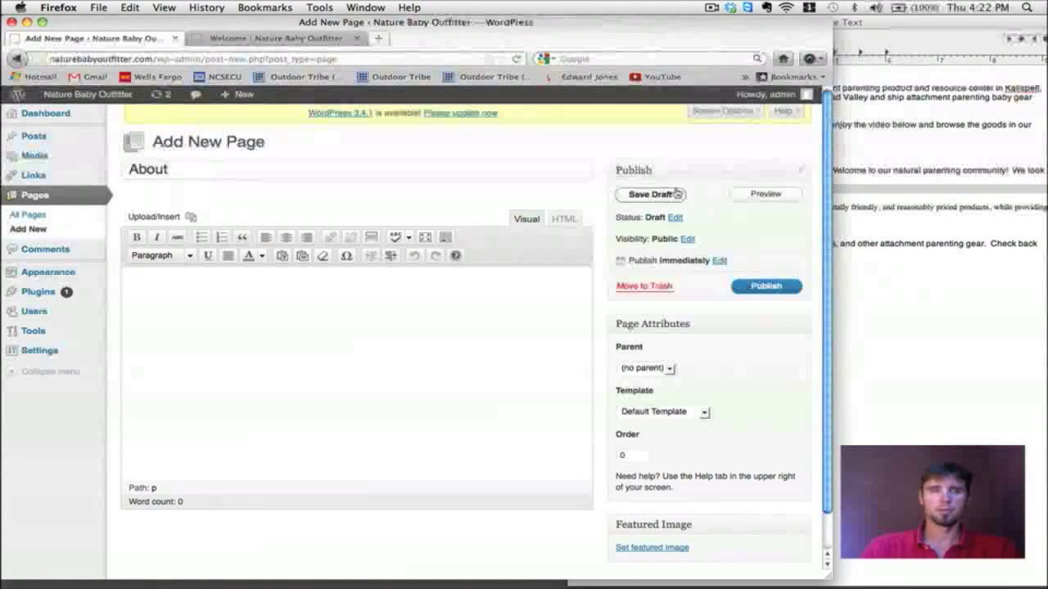
key(super+Tab)
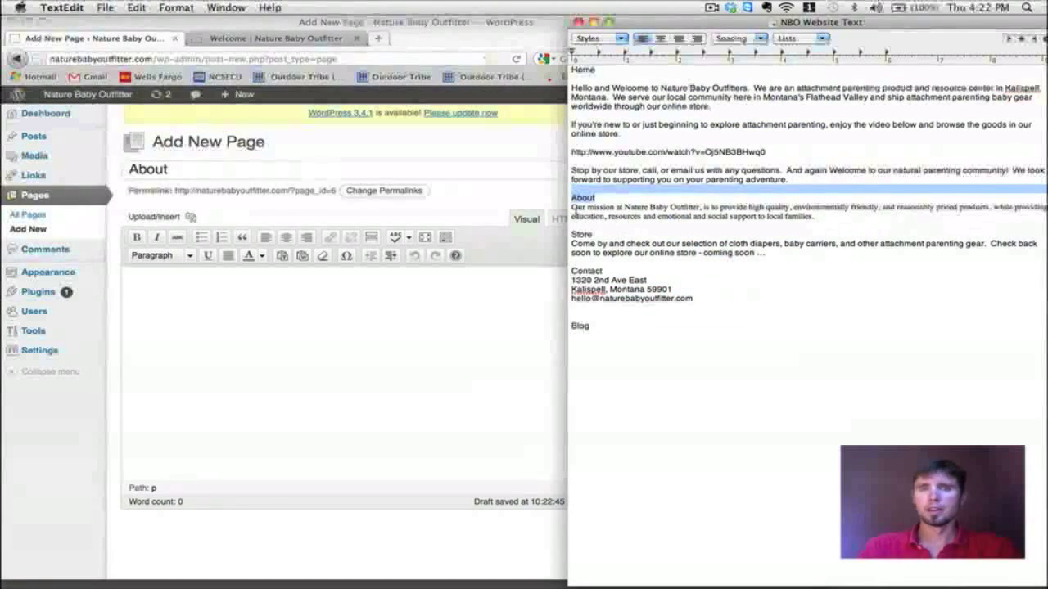
drag(572, 207, 823, 220)
key(super+c)
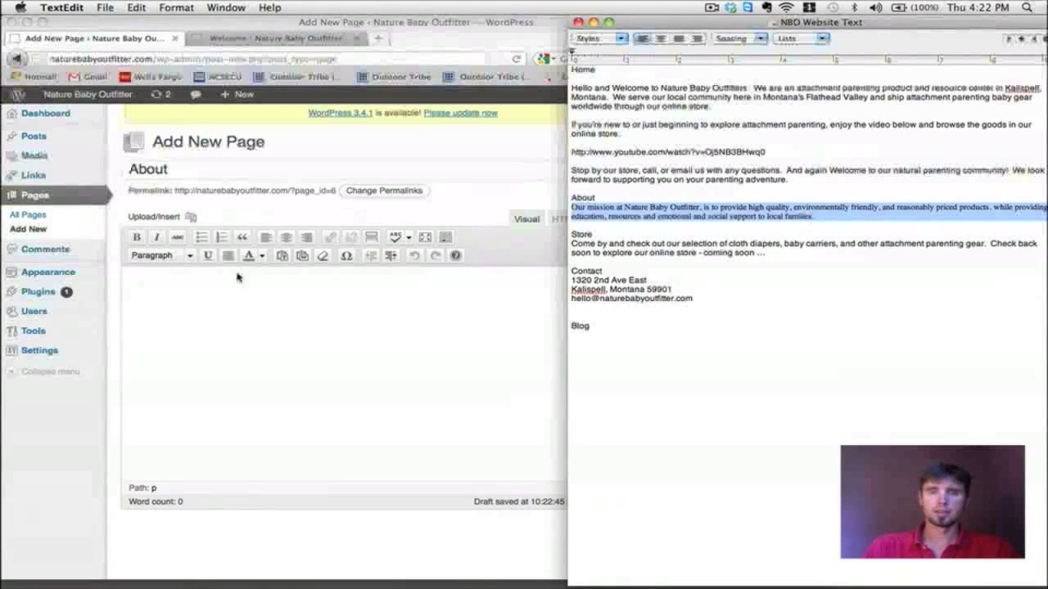
click(215, 290)
key(super+v)
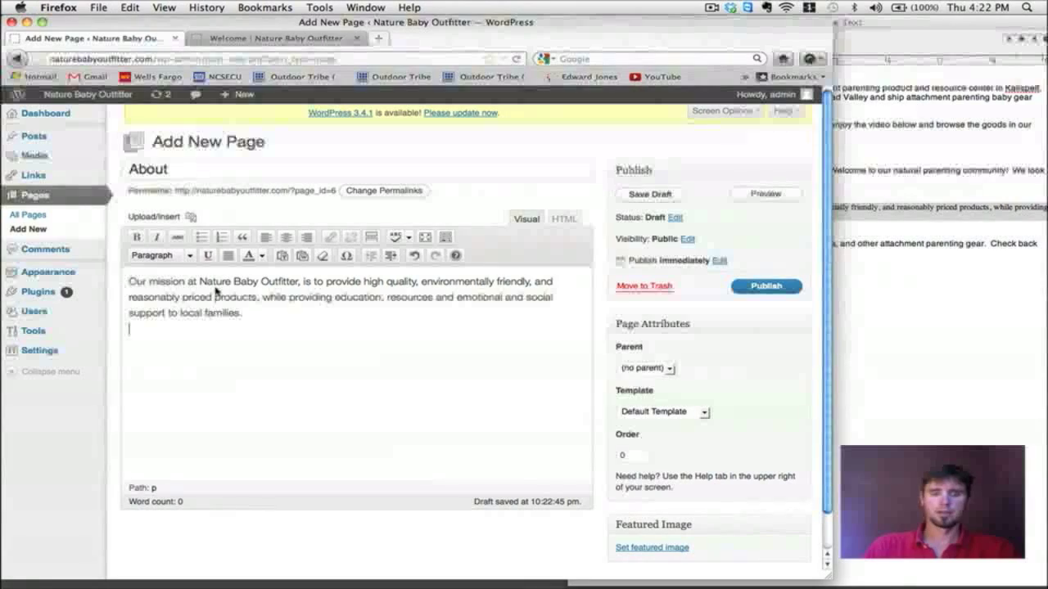
Step: Publish the About page
key(super+Tab)
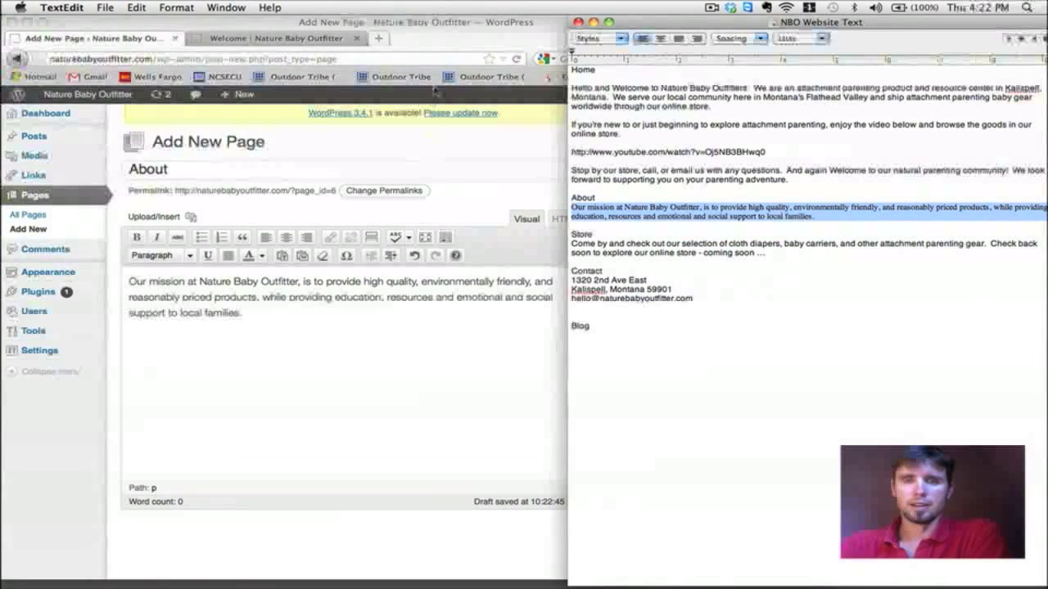
click(476, 33)
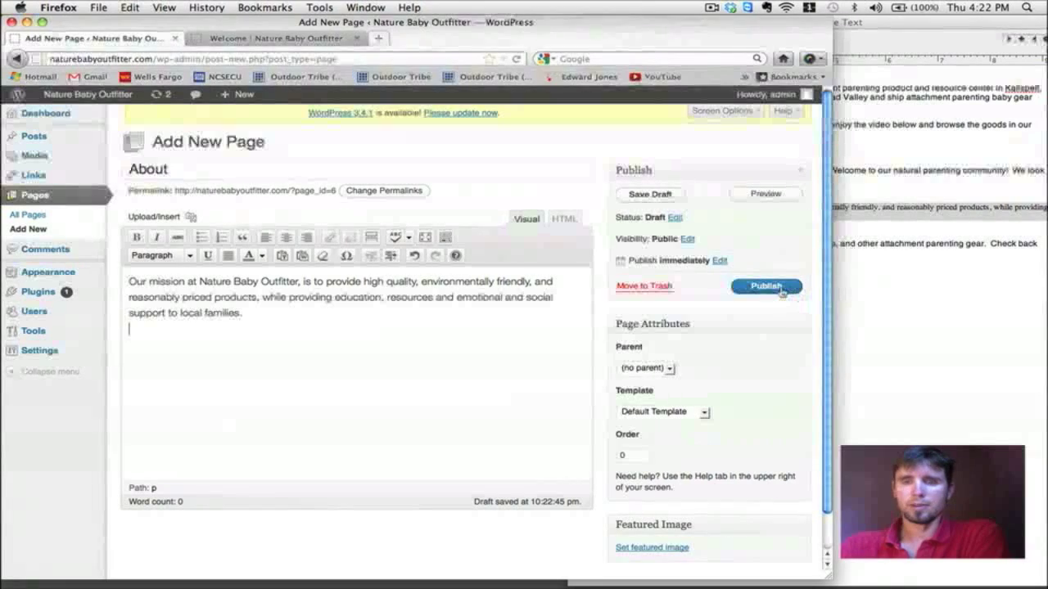
click(766, 287)
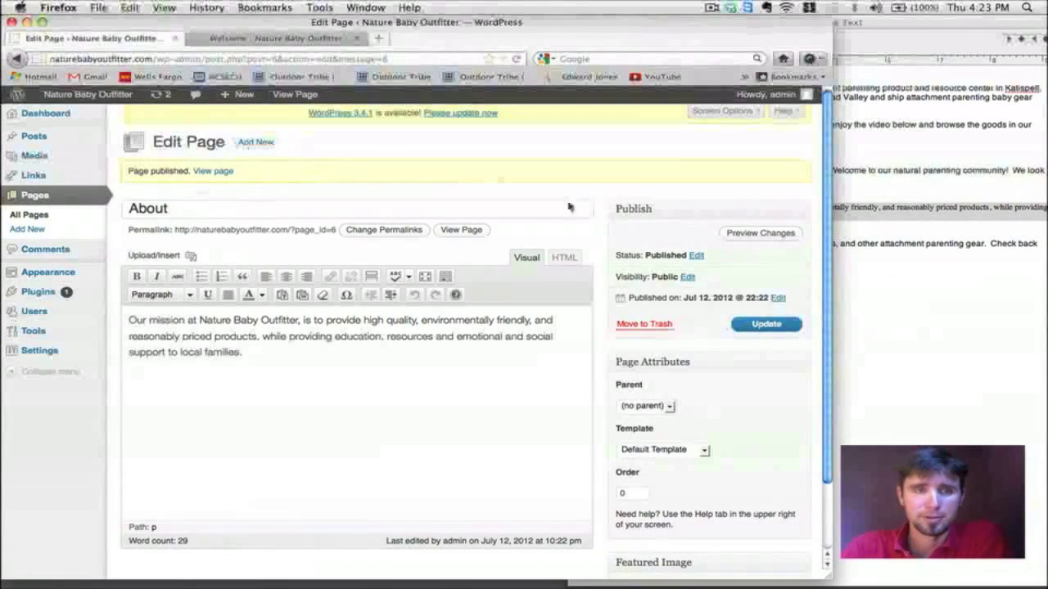
scroll(547, 355, down, 2)
scroll(532, 295, up, 2)
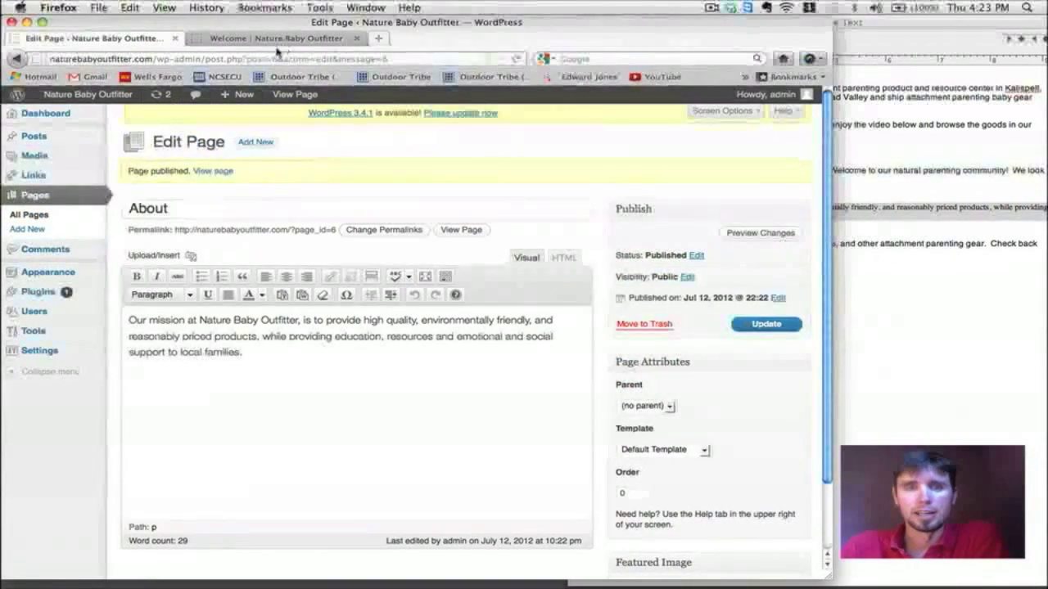
Step: Reload the live Welcome site so the new pages appear in its menu
click(268, 41)
click(517, 59)
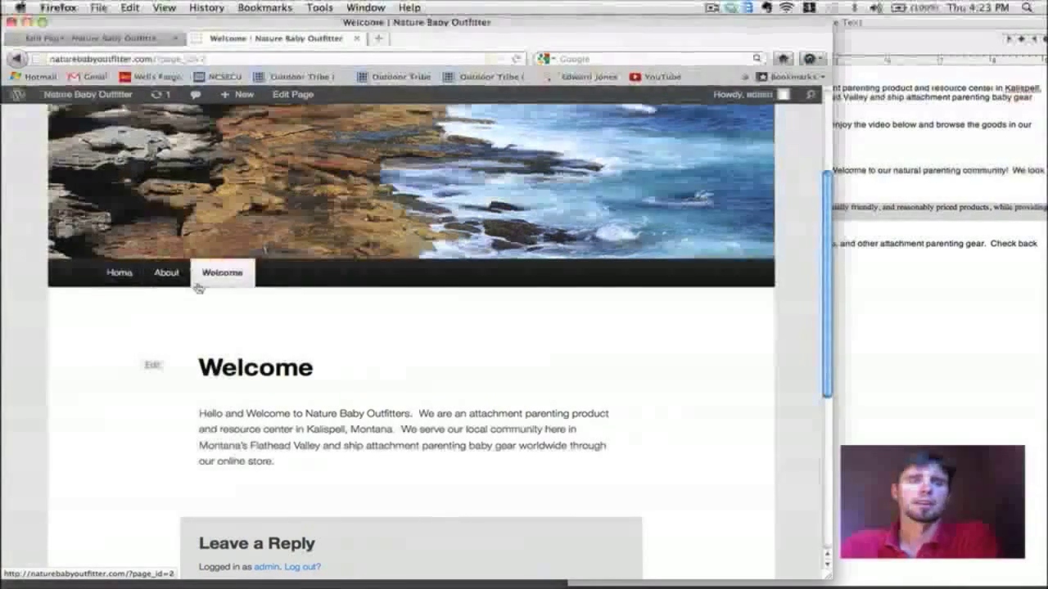
scroll(352, 328, down, 5)
scroll(353, 328, up, 7)
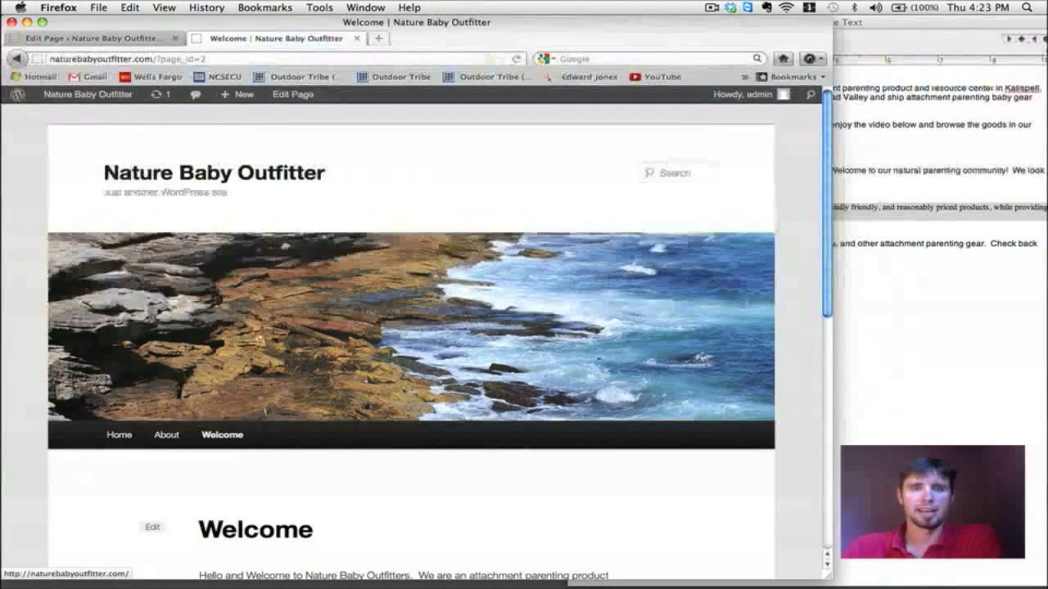
Step: Open About from the site menu and read its mission paragraph
click(166, 438)
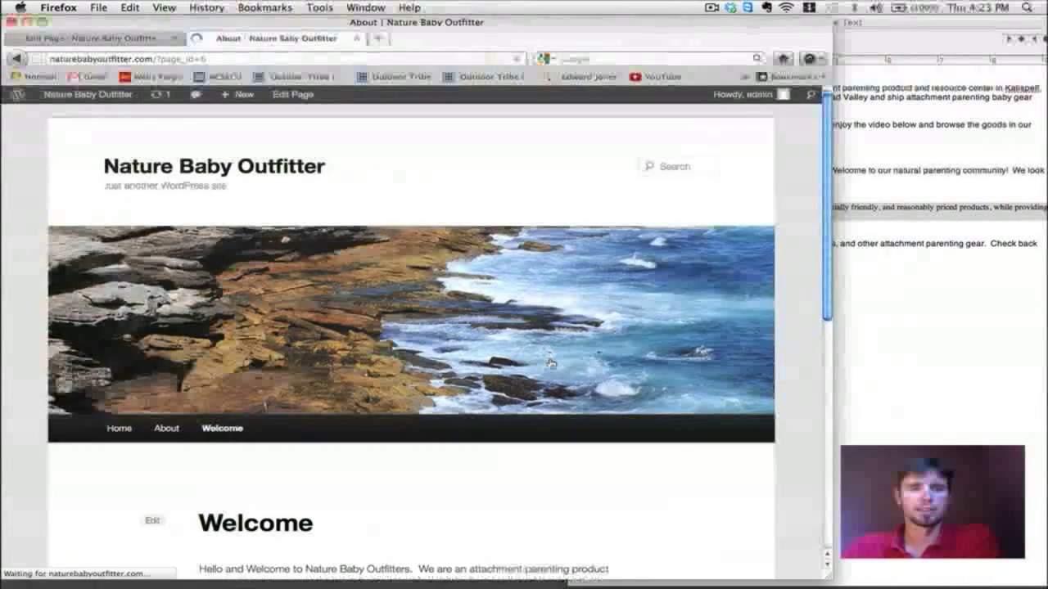
scroll(551, 364, down, 1)
scroll(551, 364, down, 3)
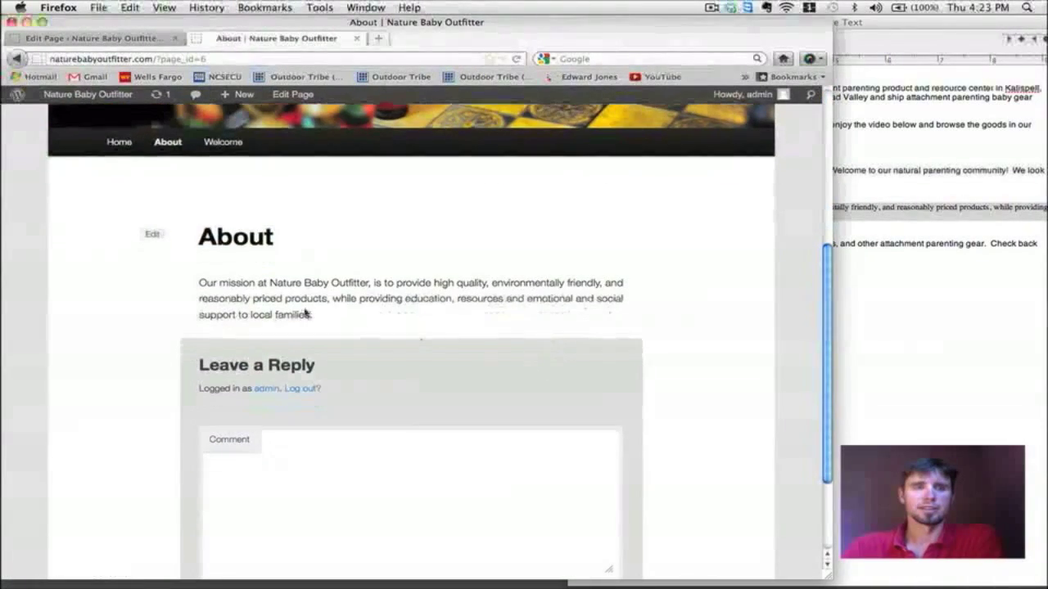
scroll(444, 292, down, 2)
scroll(444, 292, up, 3)
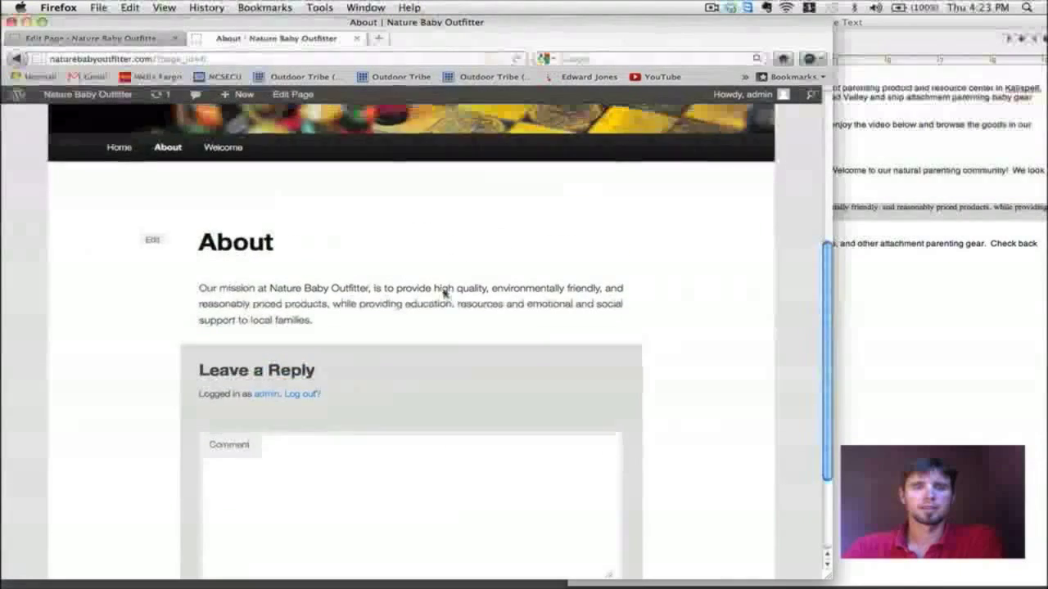
scroll(445, 293, down, 2)
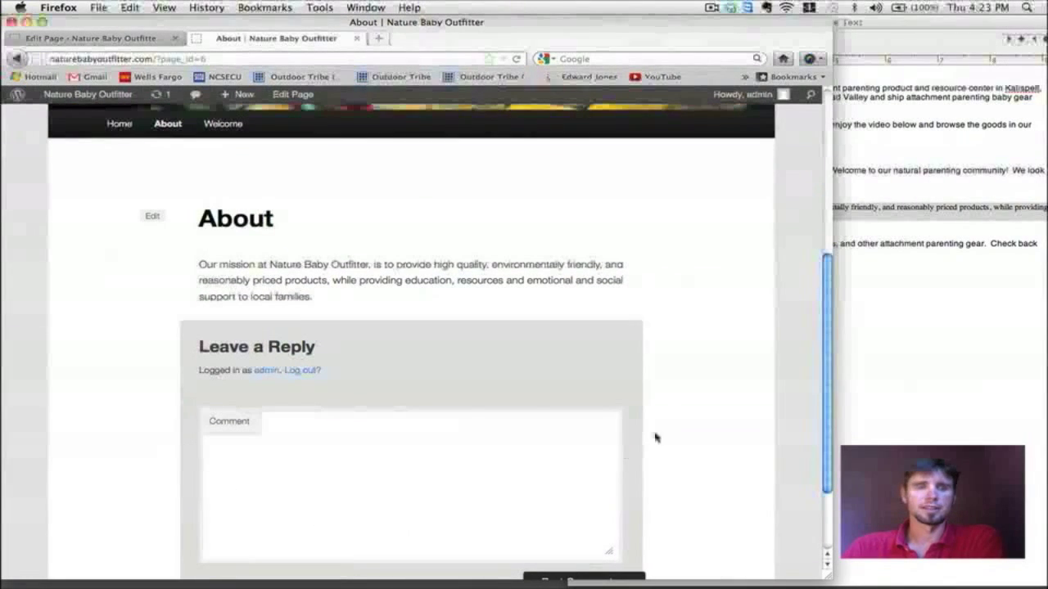
scroll(530, 415, up, 1)
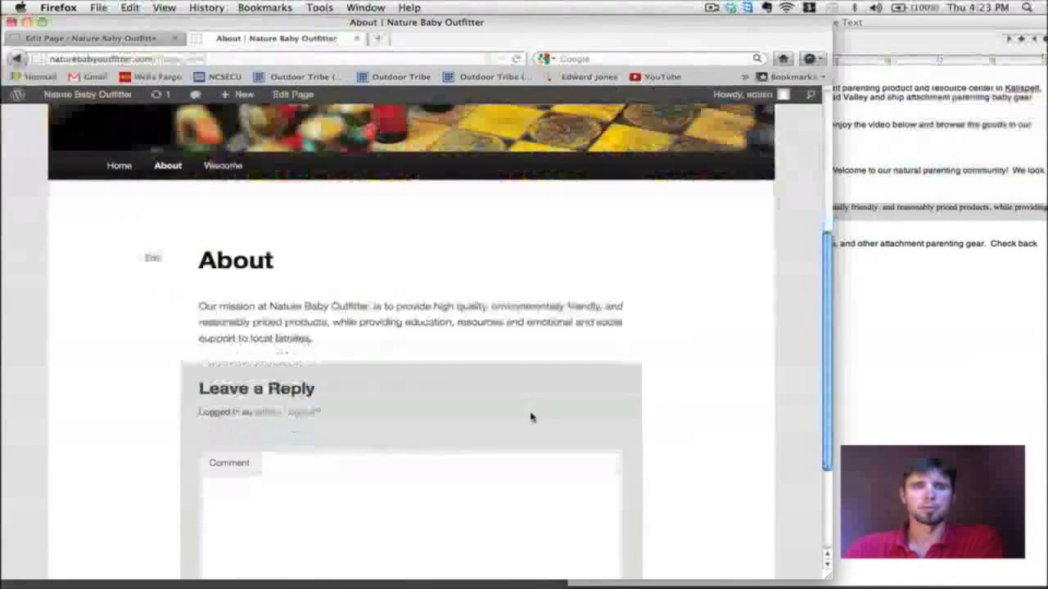
scroll(532, 417, down, 2)
scroll(532, 416, up, 3)
scroll(530, 417, up, 2)
scroll(532, 418, down, 3)
scroll(532, 418, up, 3)
scroll(532, 419, down, 3)
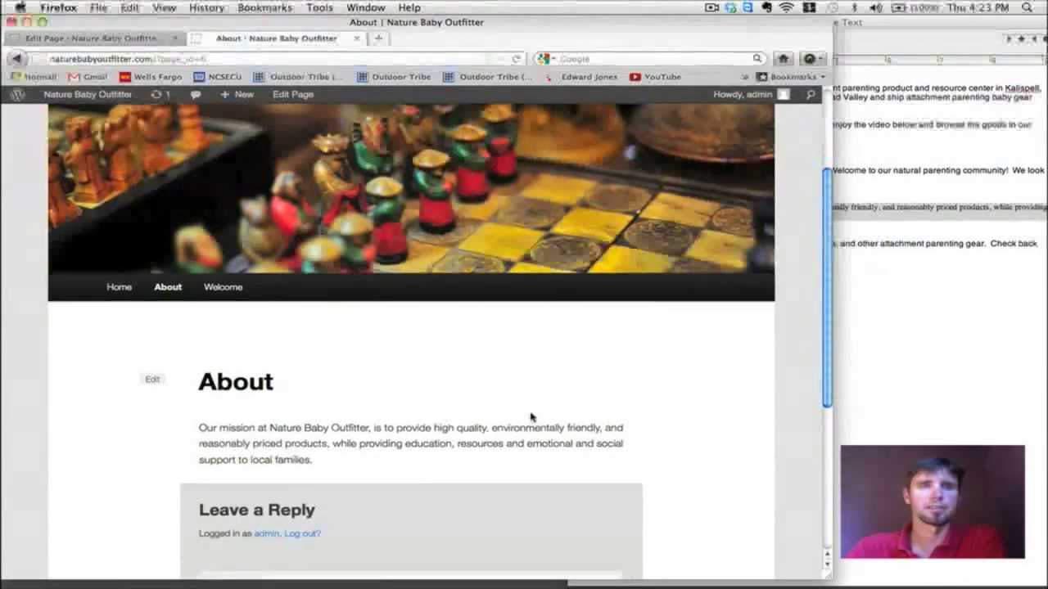
scroll(530, 415, up, 1)
scroll(530, 415, up, 3)
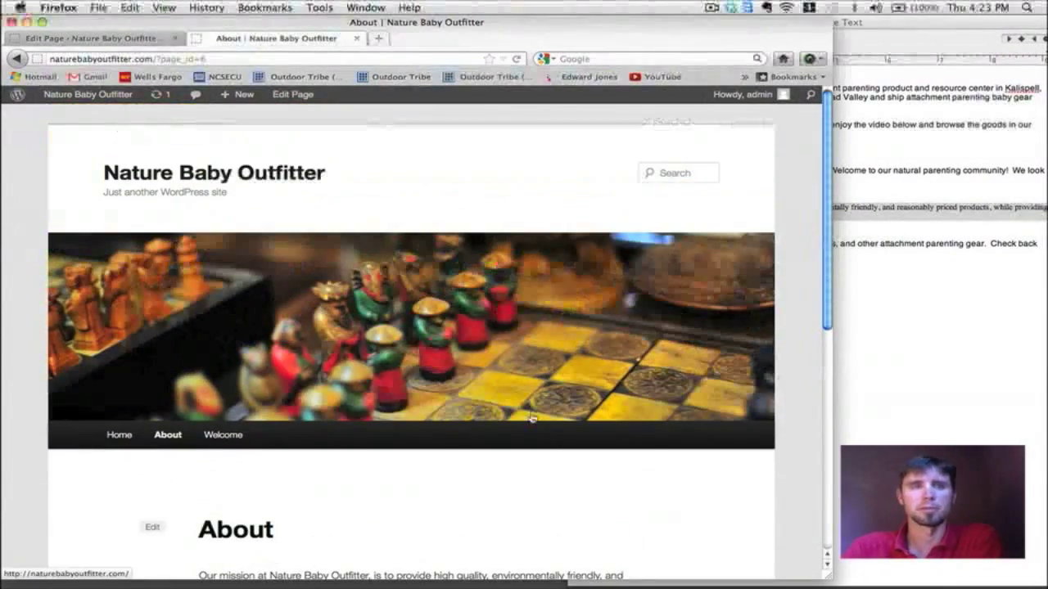
Step: Start another new page titled 'Store'
click(96, 37)
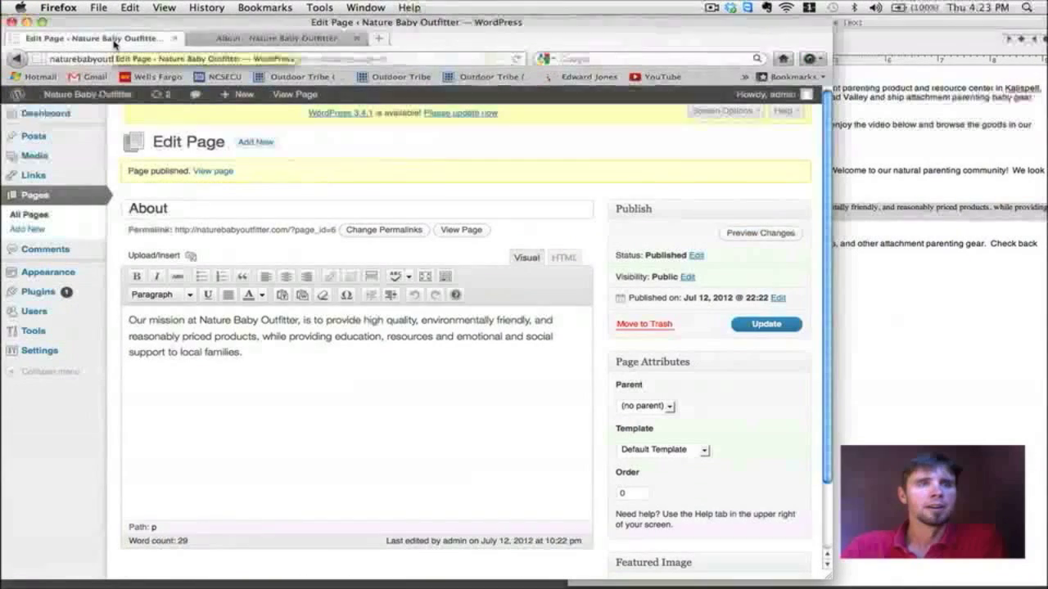
click(30, 230)
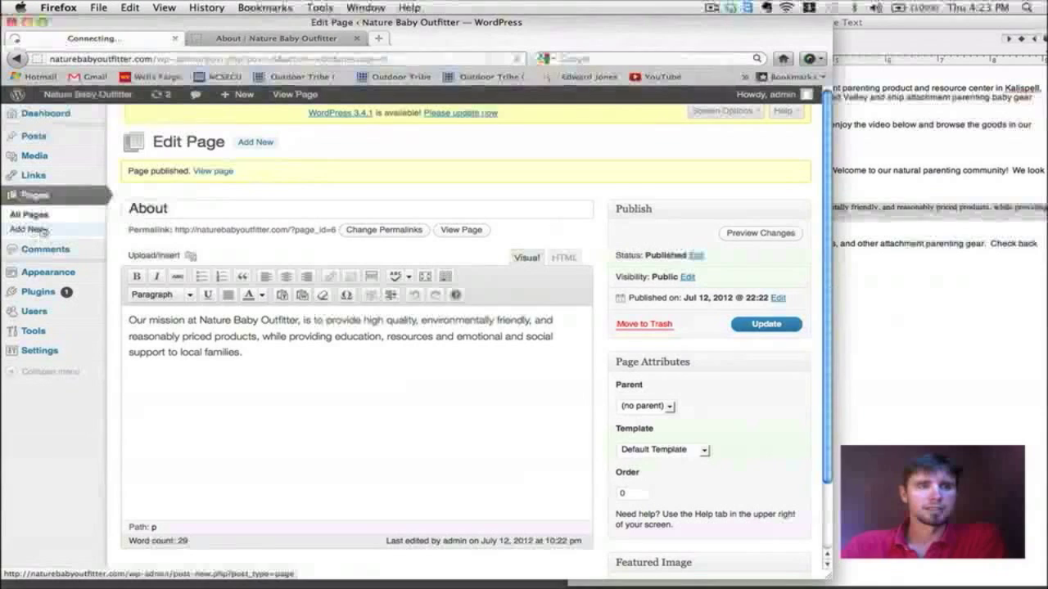
click(909, 301)
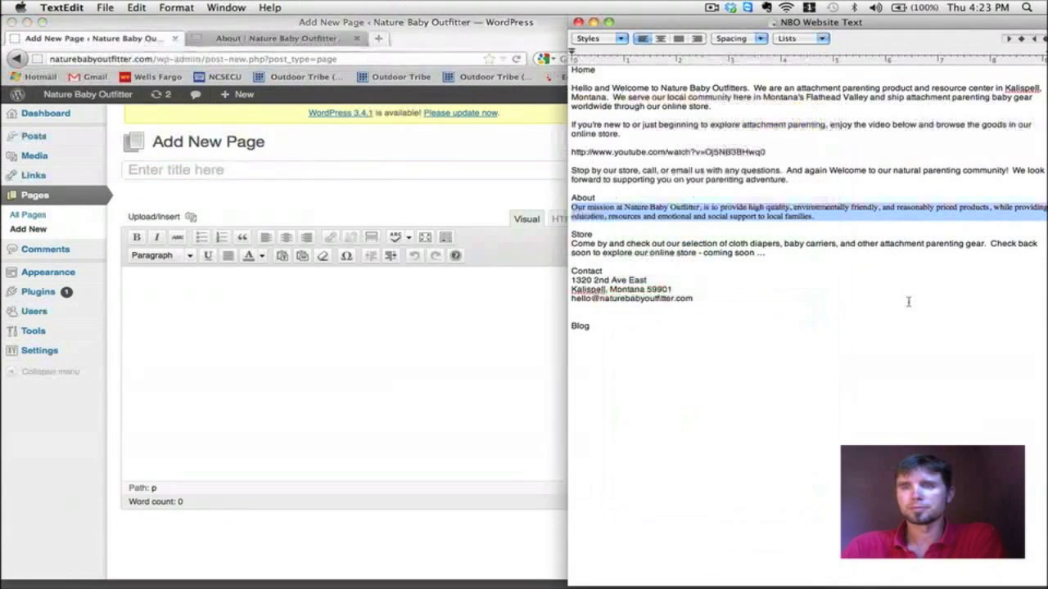
click(165, 168)
text(Store)
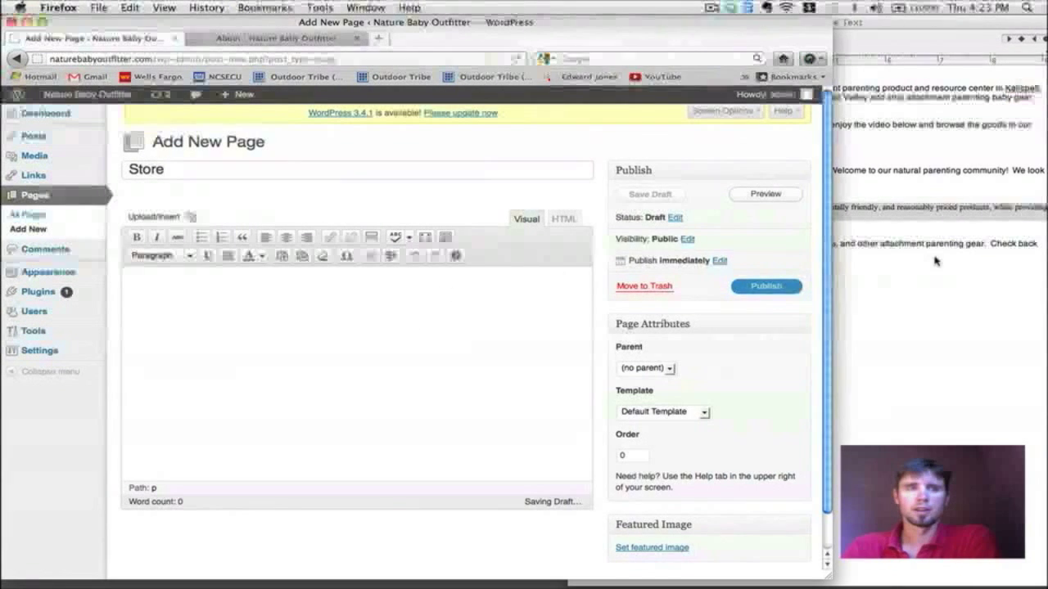
Step: Paste the cloth diapers and baby carriers paragraph into the Store body and publish it
click(870, 265)
click(686, 268)
drag(767, 253, 572, 245)
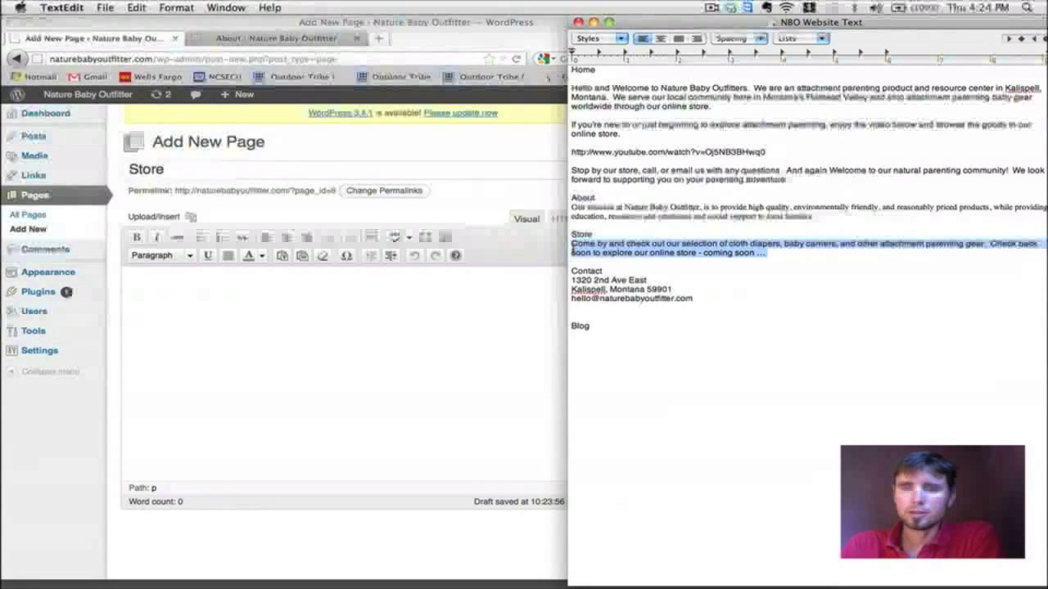
key(super+c)
click(360, 348)
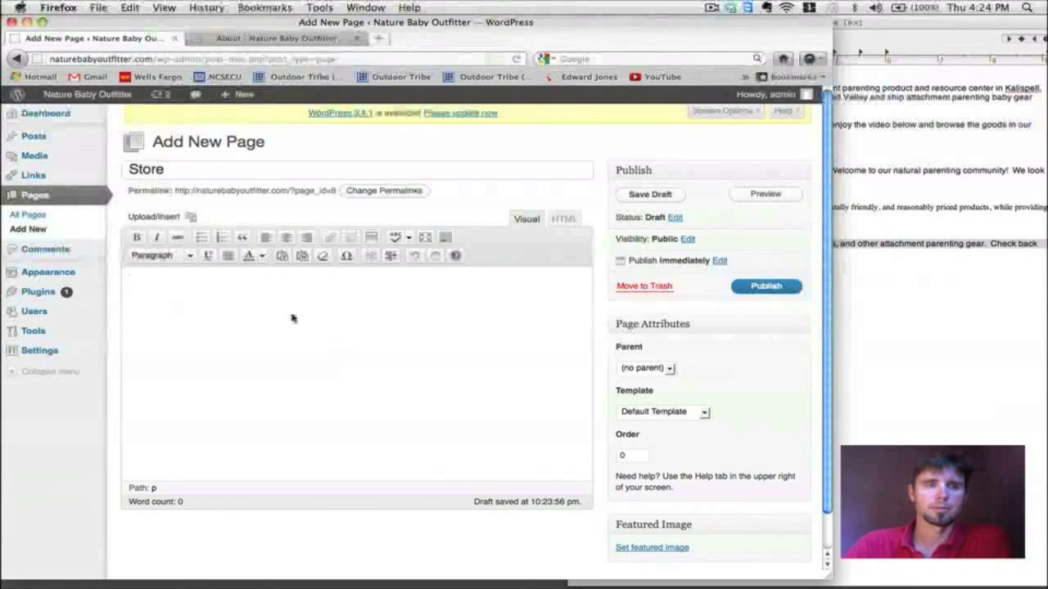
key(super+v)
click(770, 289)
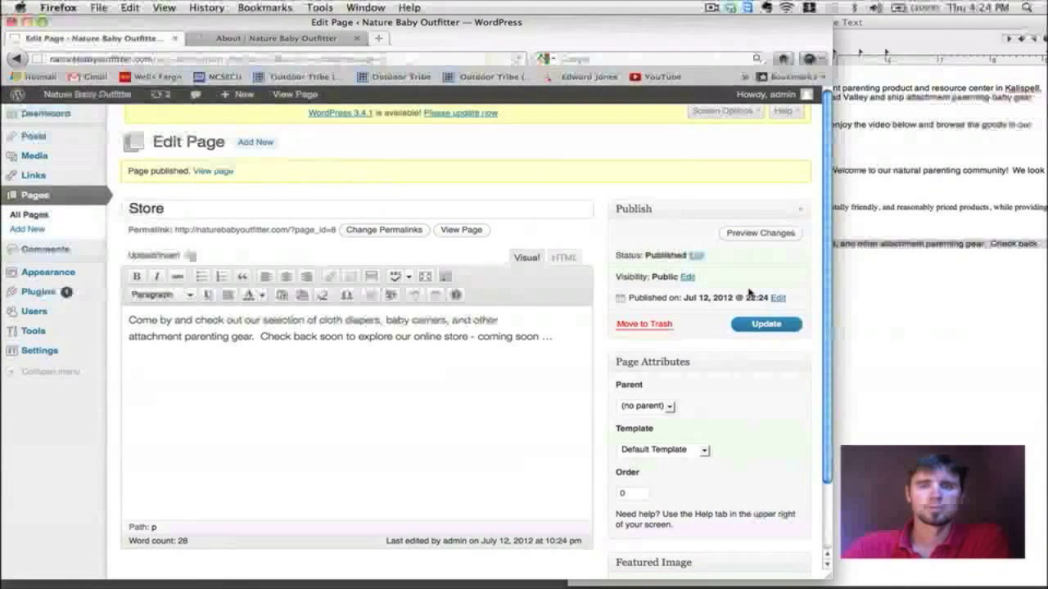
Step: Reload the live About page and open the new Store page from the site menu
click(264, 41)
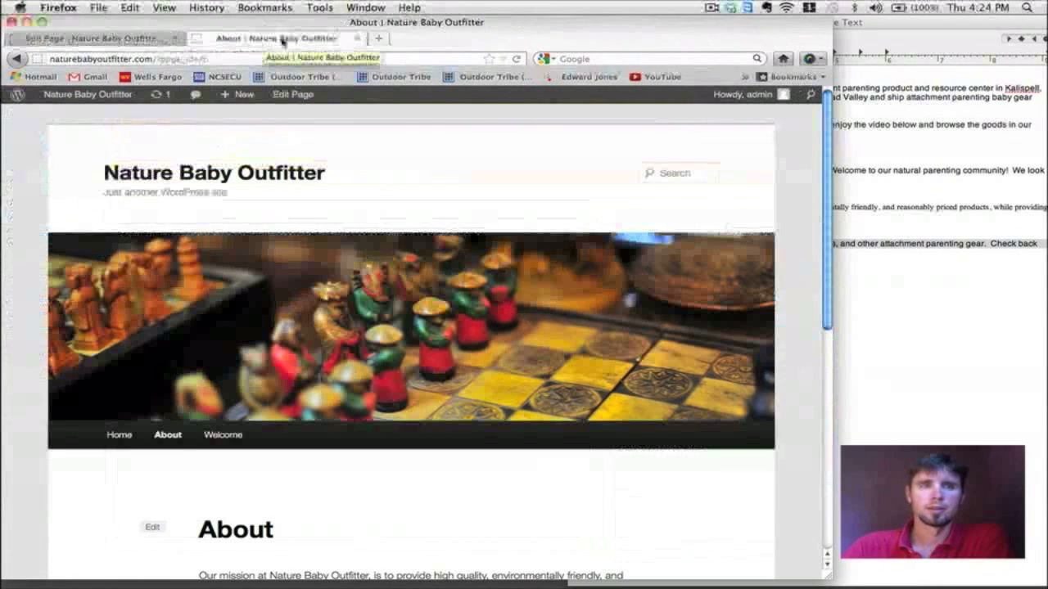
click(518, 60)
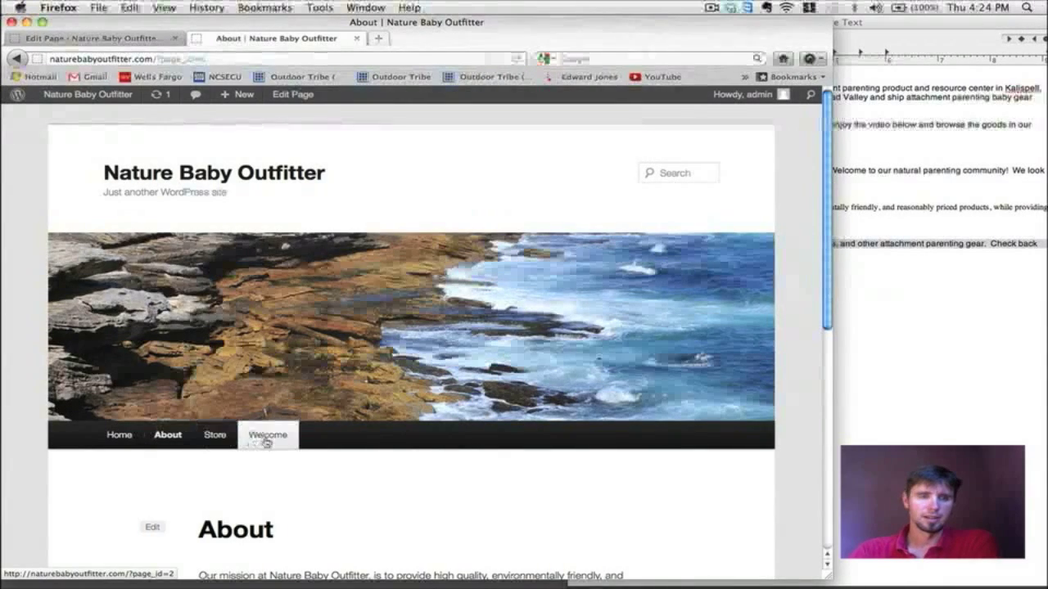
click(215, 435)
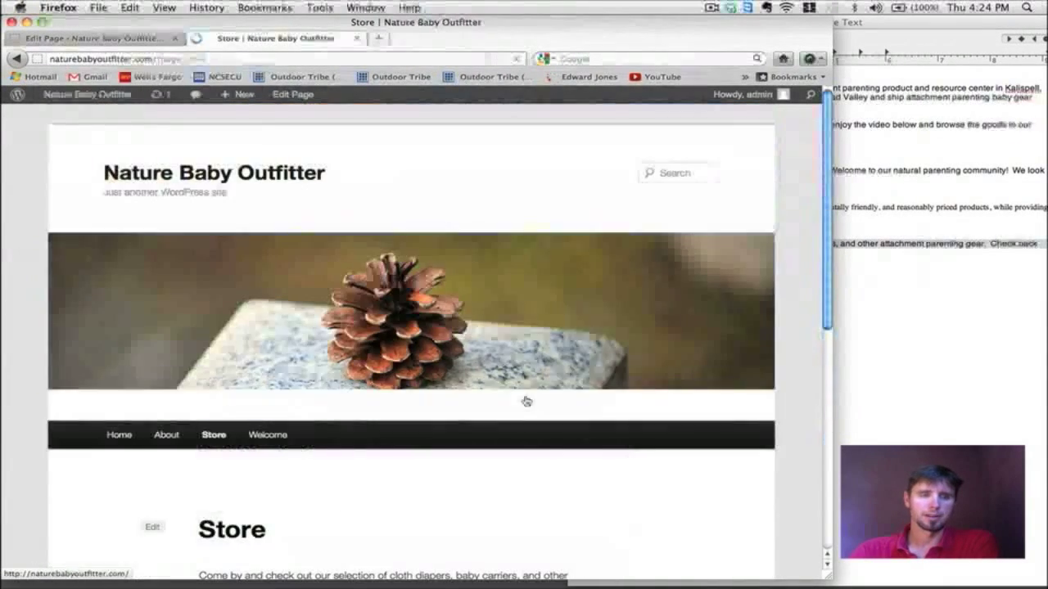
scroll(526, 401, down, 2)
scroll(526, 401, down, 3)
scroll(527, 401, up, 4)
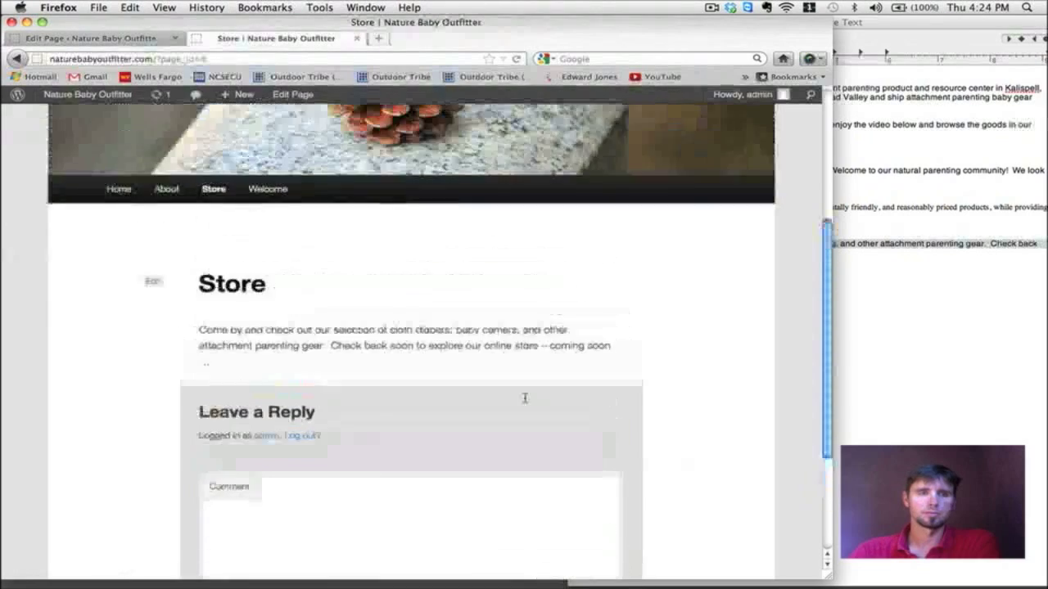
Step: Start a new page titled 'Contact'
click(105, 39)
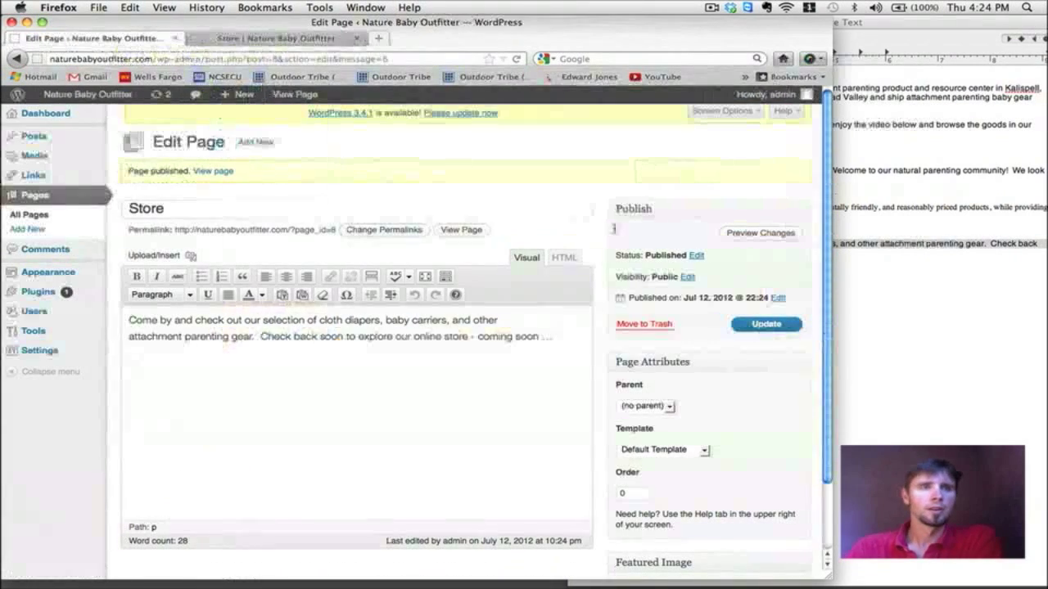
click(61, 230)
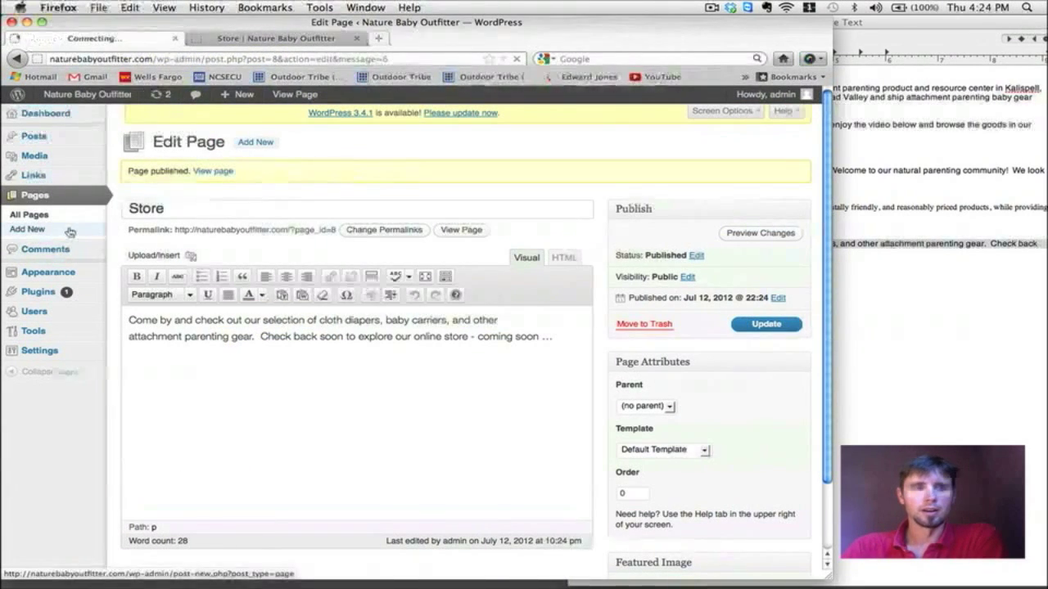
click(876, 332)
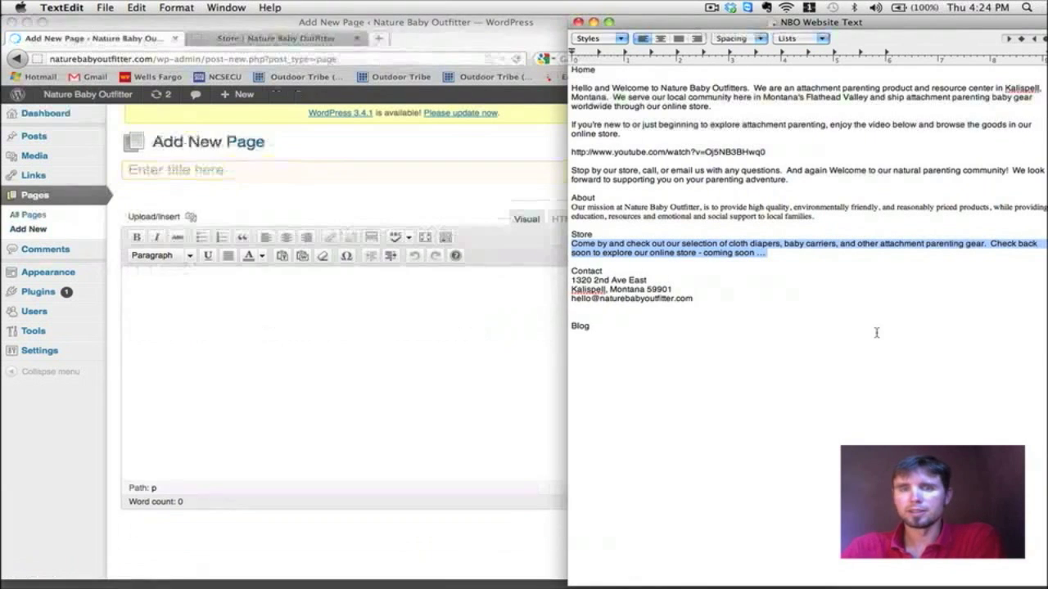
click(293, 287)
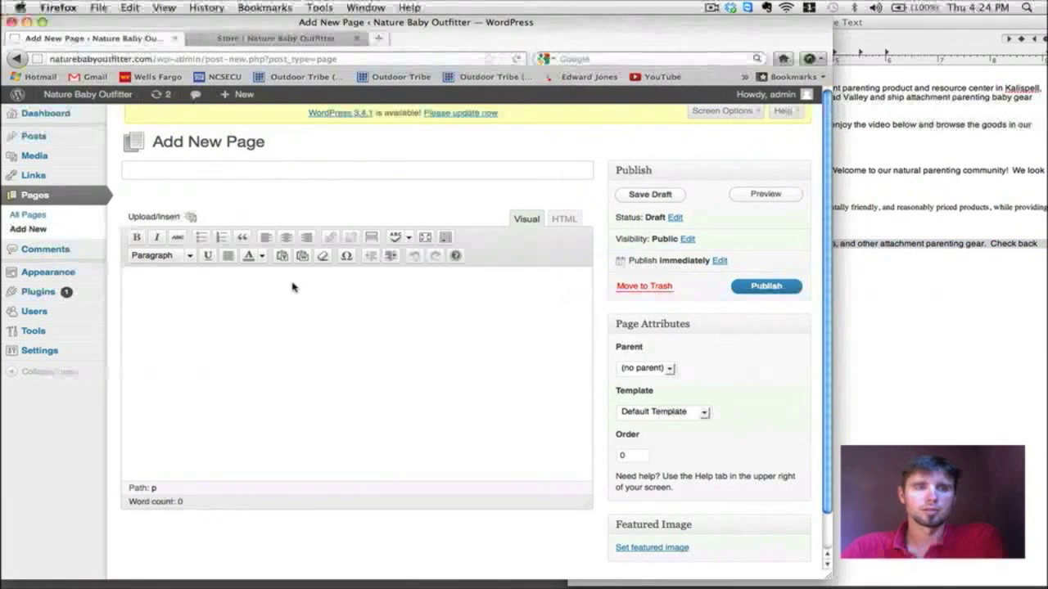
text(Contact)
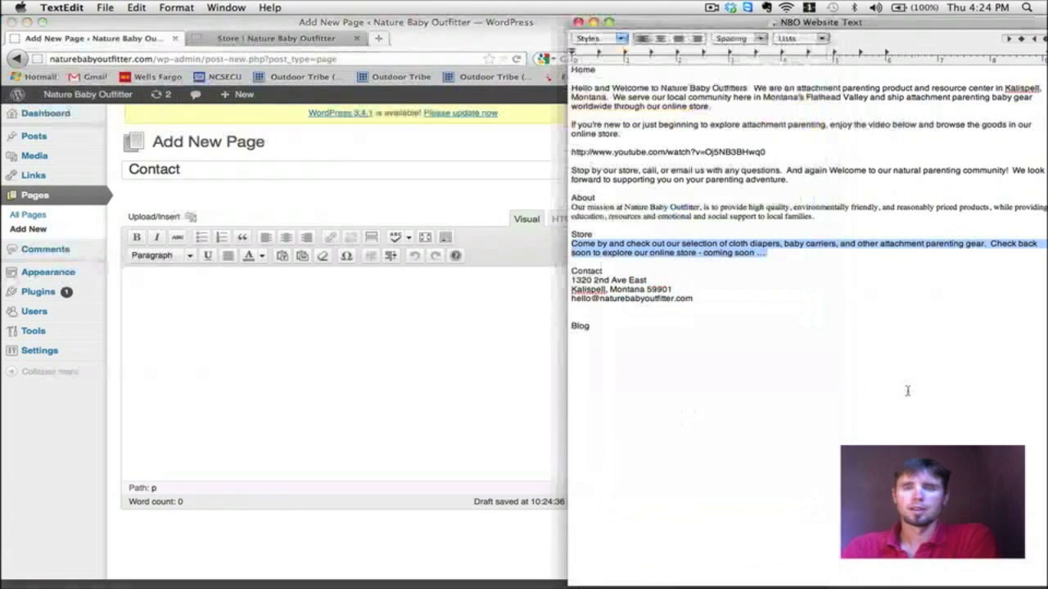
Step: Paste the store's street address, city and e-mail lines into the body and publish
click(850, 362)
drag(707, 299, 571, 280)
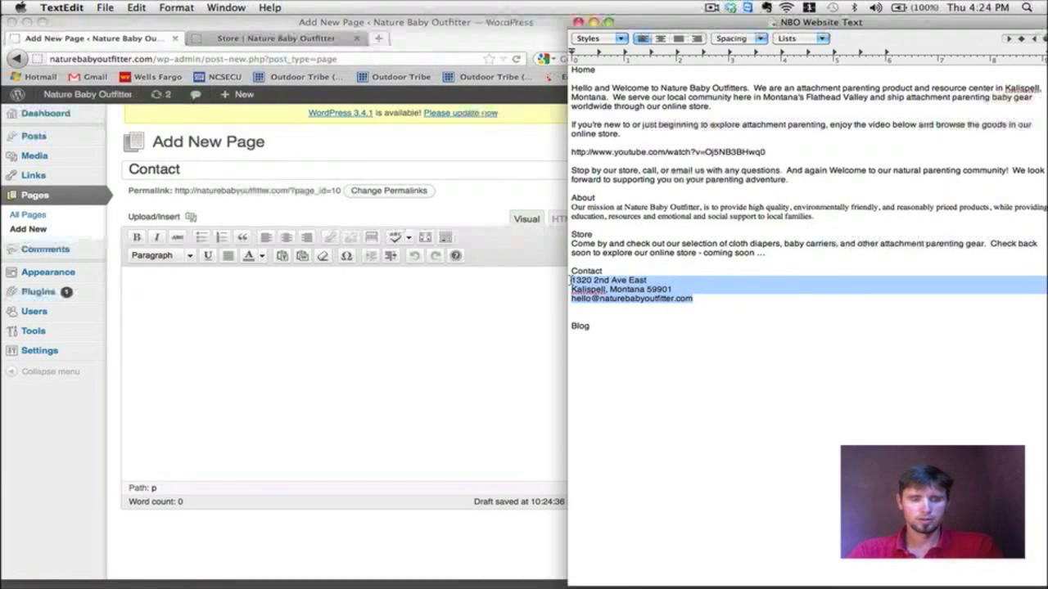
click(293, 300)
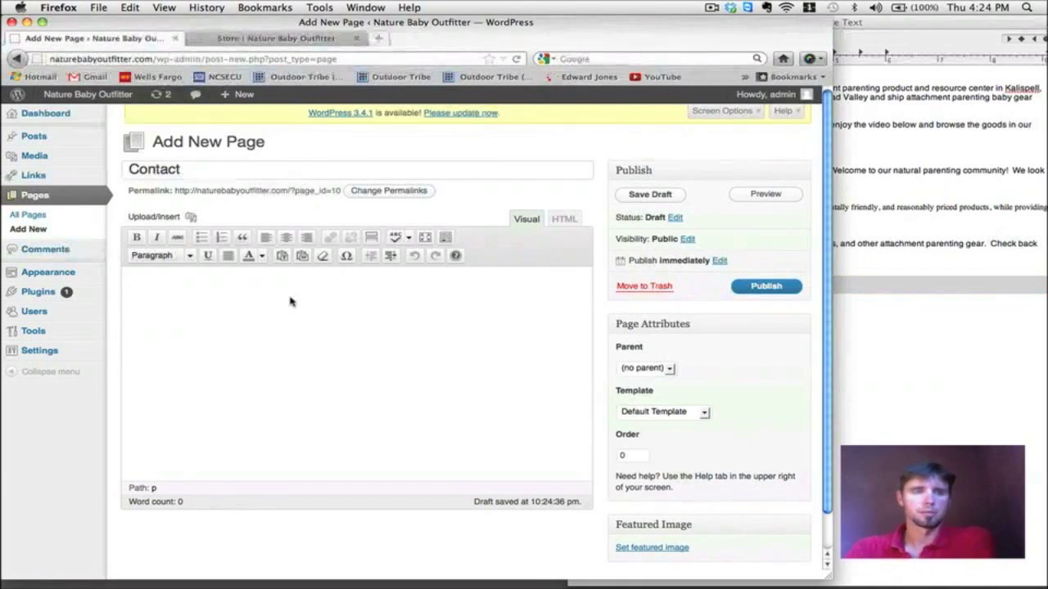
key(super+v)
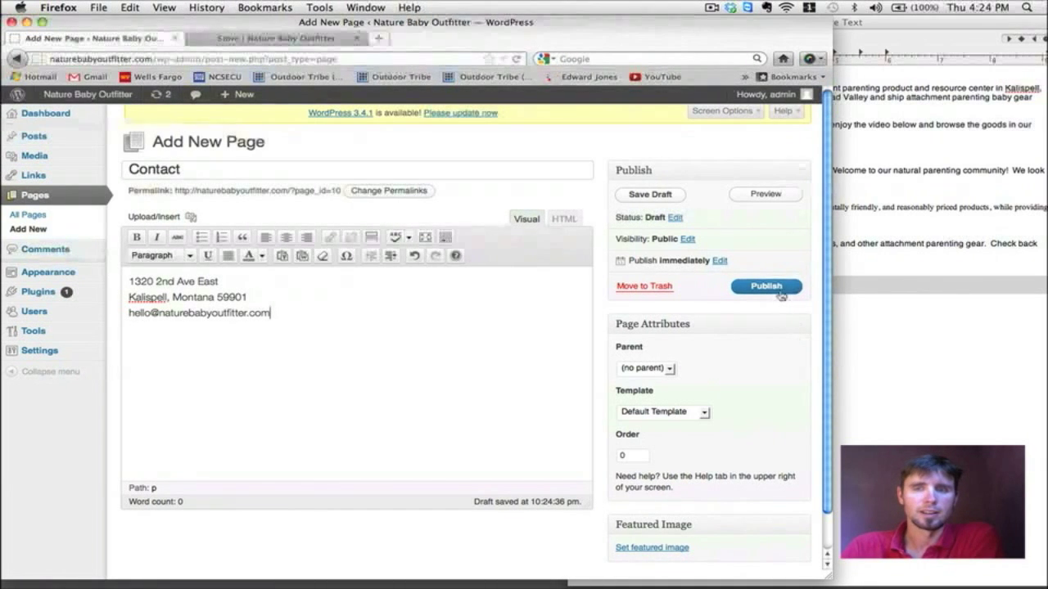
click(780, 292)
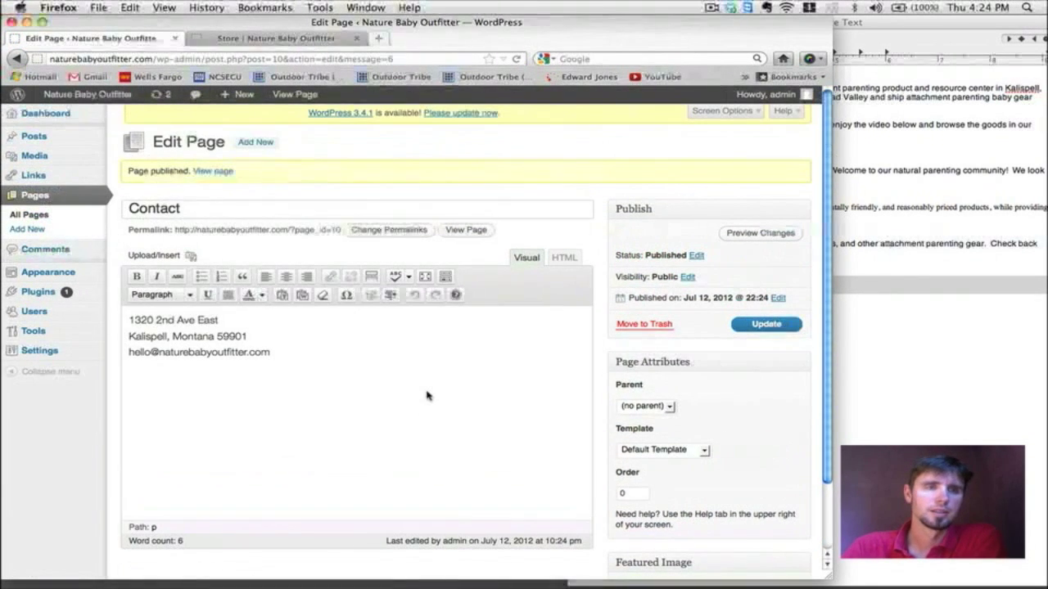
Step: Reload the live site and check the menu now lists Home, About, Contact, Store and Welcome
click(264, 39)
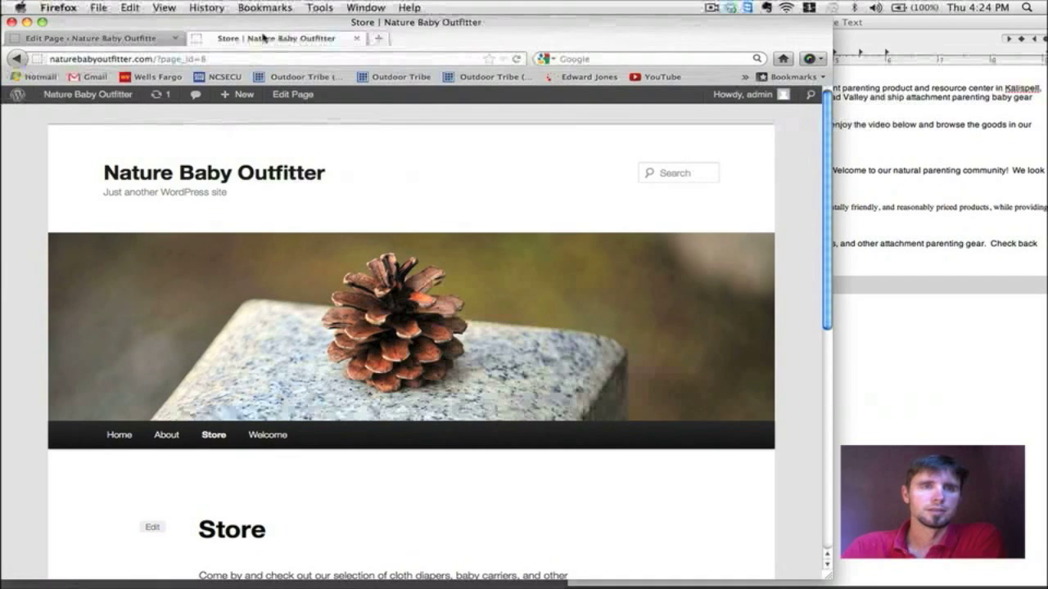
click(516, 59)
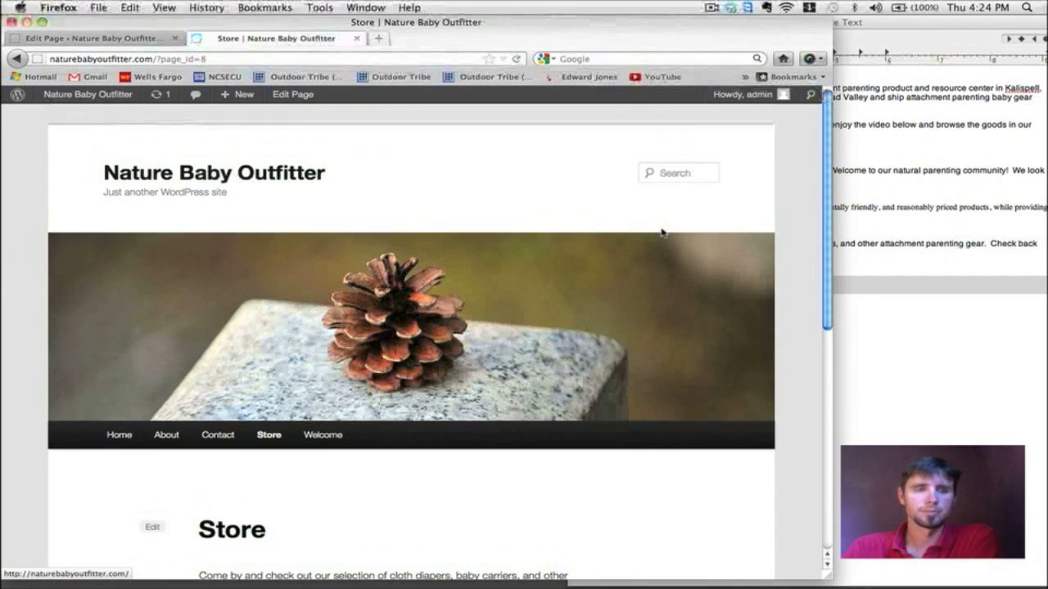
scroll(663, 232, down, 3)
scroll(663, 232, down, 1)
scroll(663, 232, up, 3)
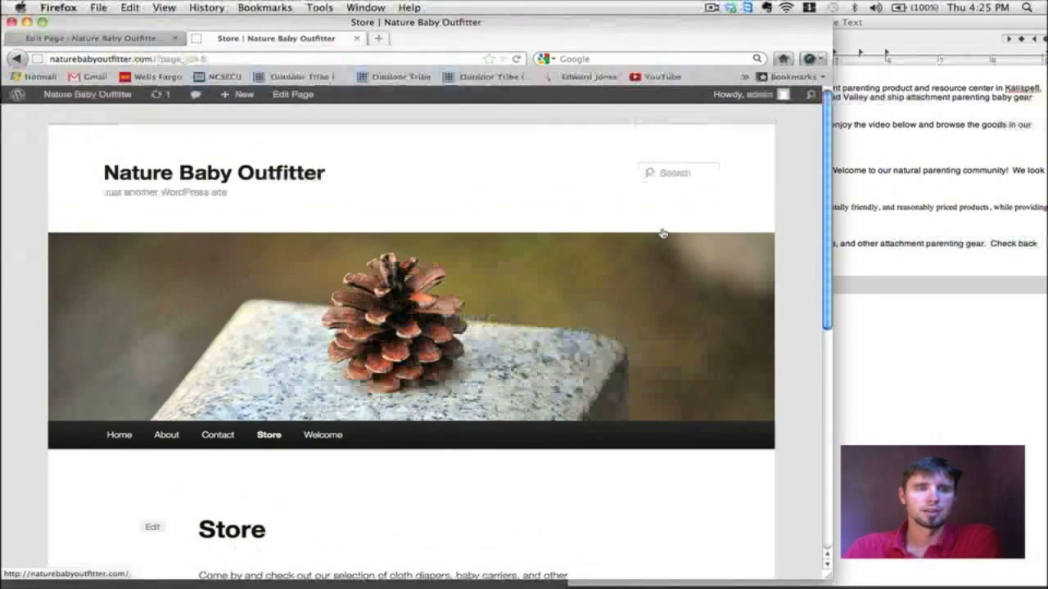
scroll(663, 233, down, 3)
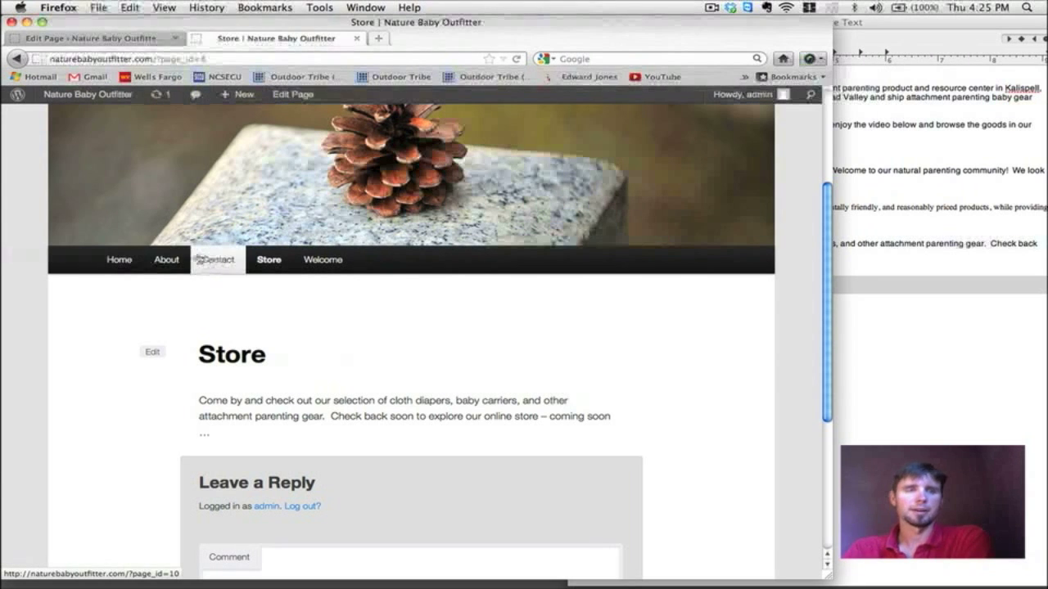
scroll(409, 180, down, 5)
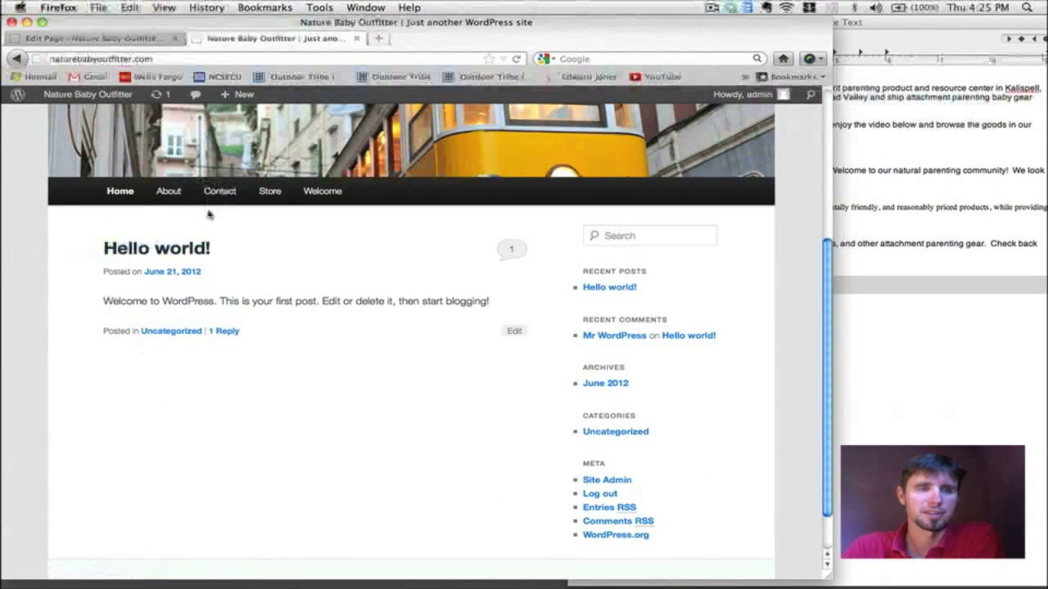
scroll(281, 364, up, 5)
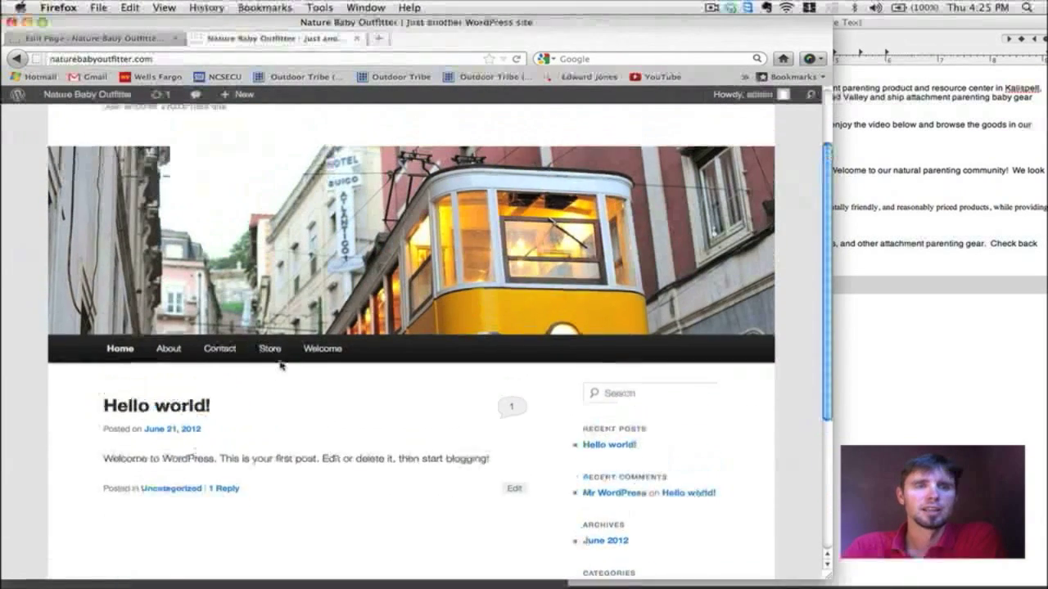
Step: Create a new page titled 'Blog' with no body text and publish it
click(97, 38)
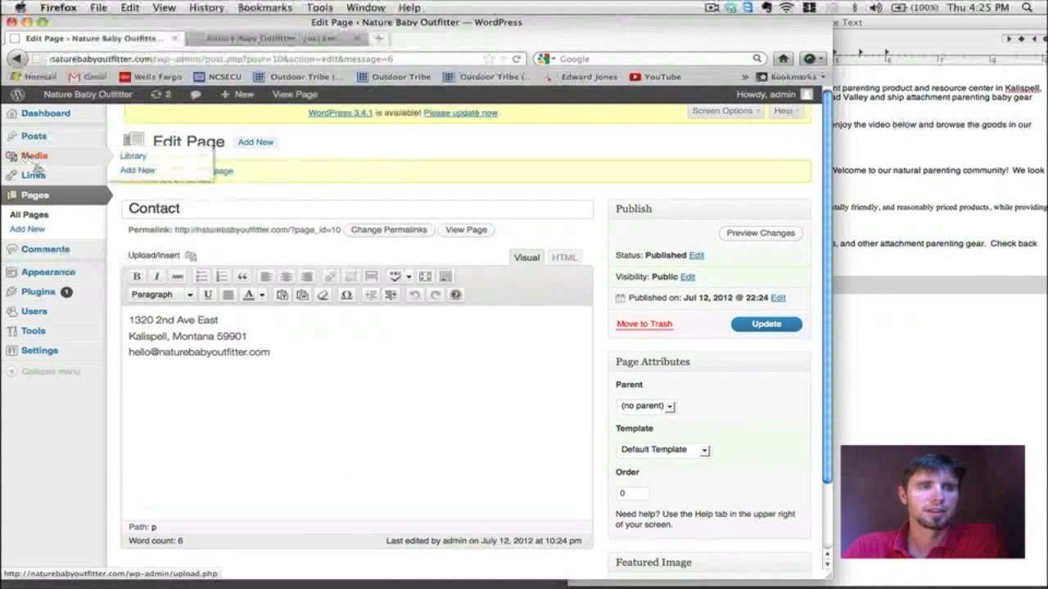
click(37, 229)
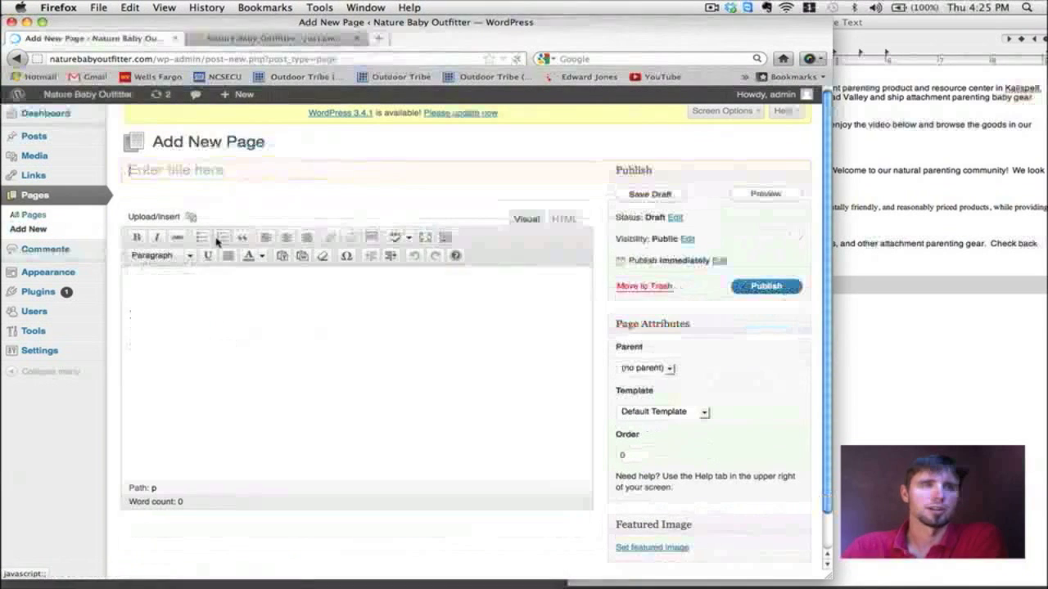
text(Blog)
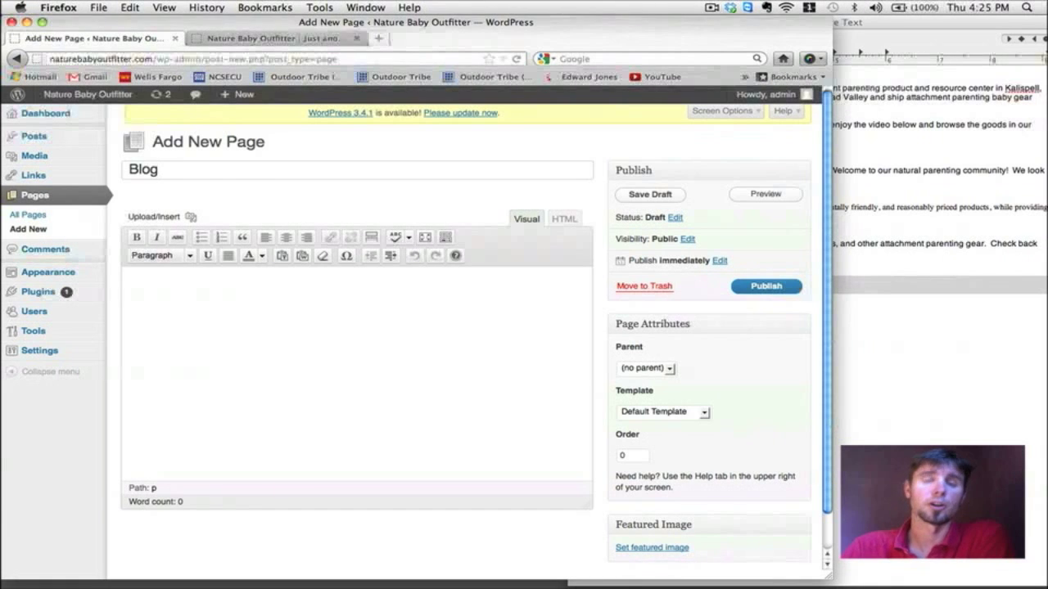
click(173, 285)
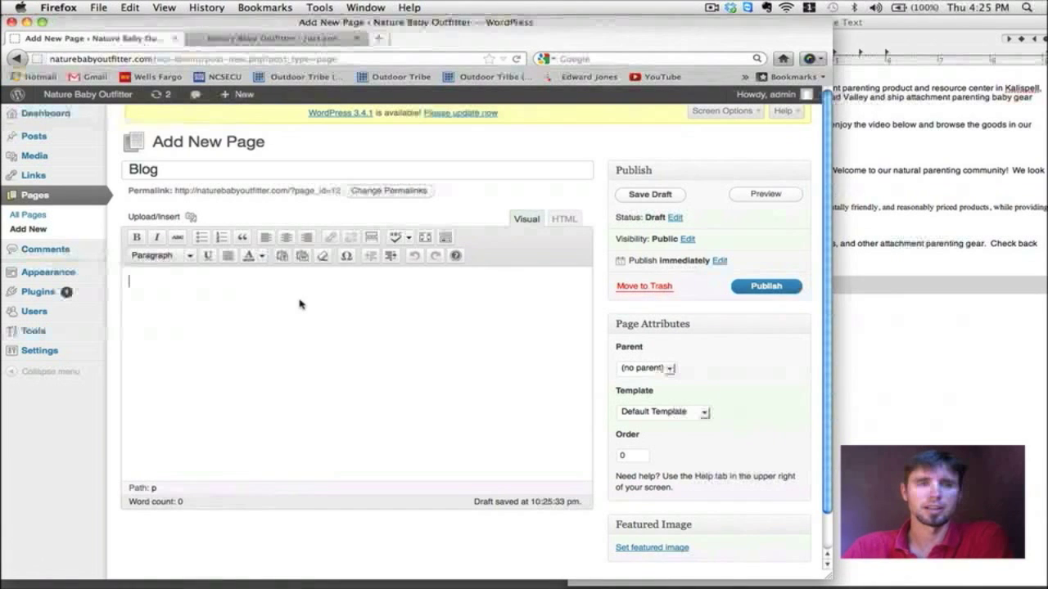
click(768, 289)
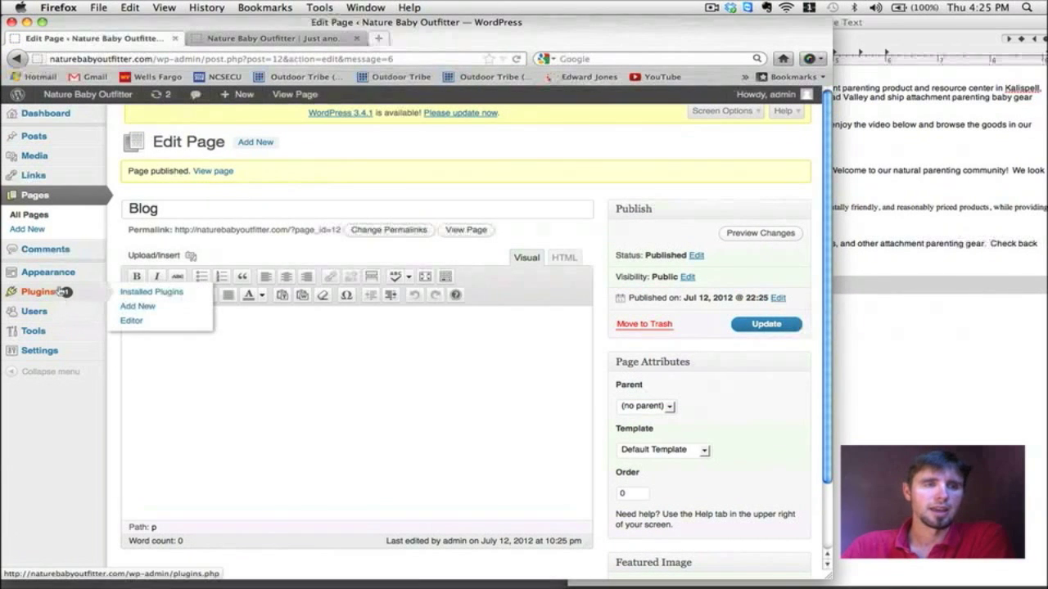
mouse_move(55, 273)
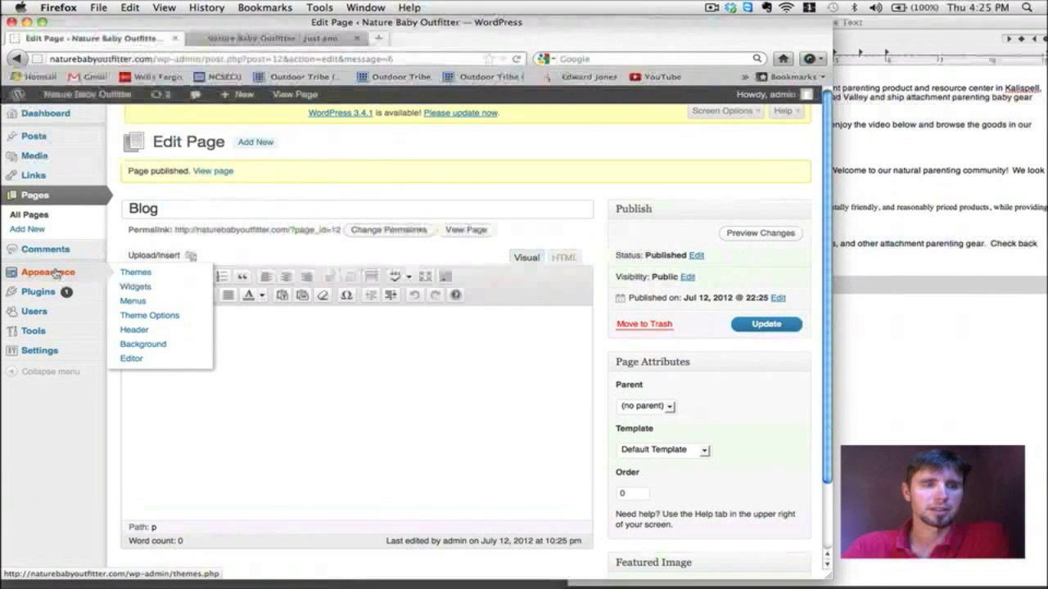
Step: In Reading Settings, choose a static front page of Welcome with Blog as the posts page
mouse_move(58, 354)
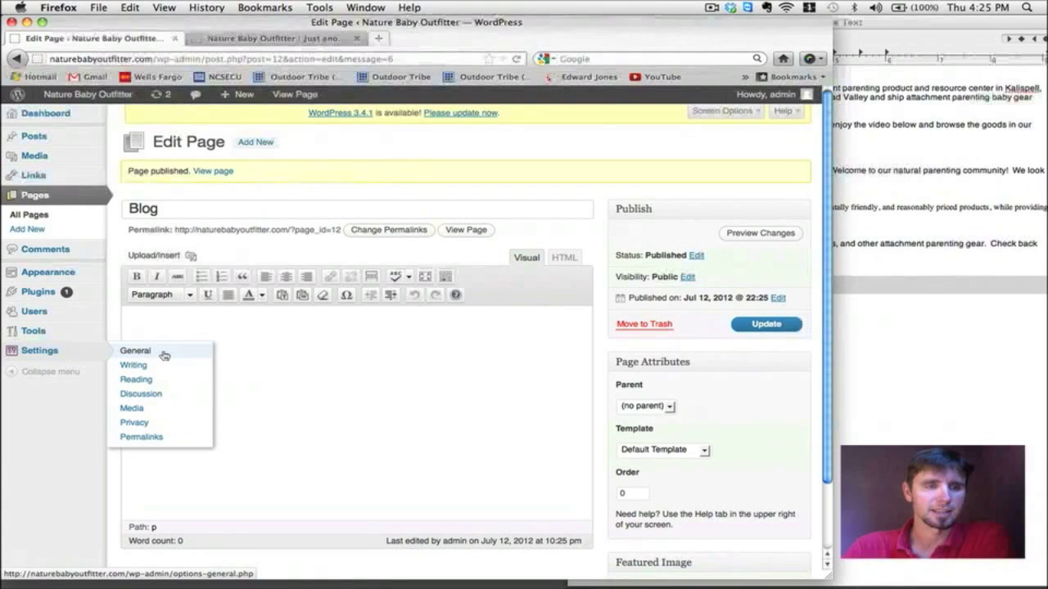
click(166, 355)
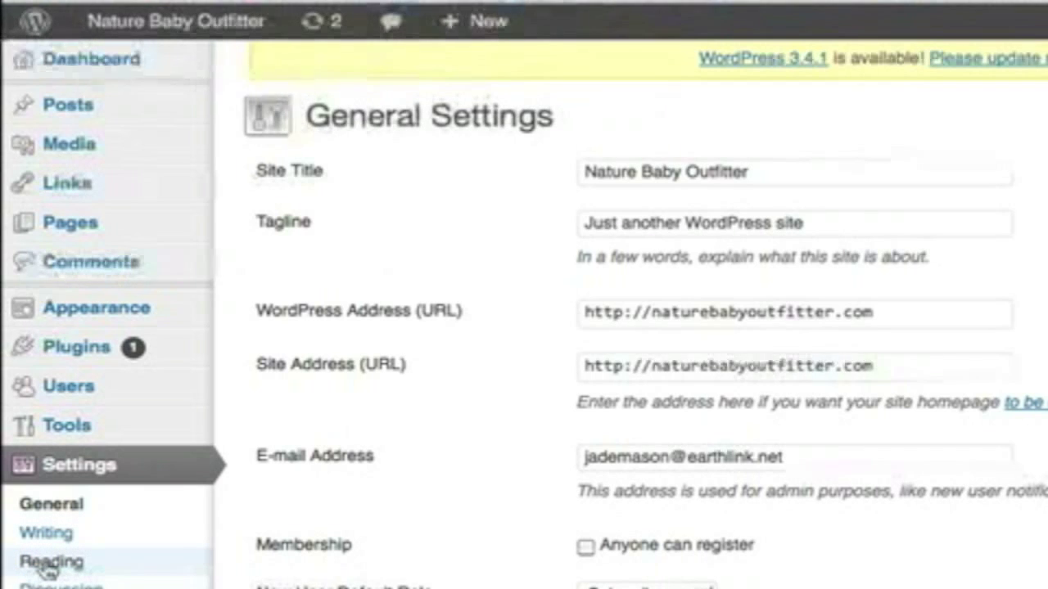
click(49, 564)
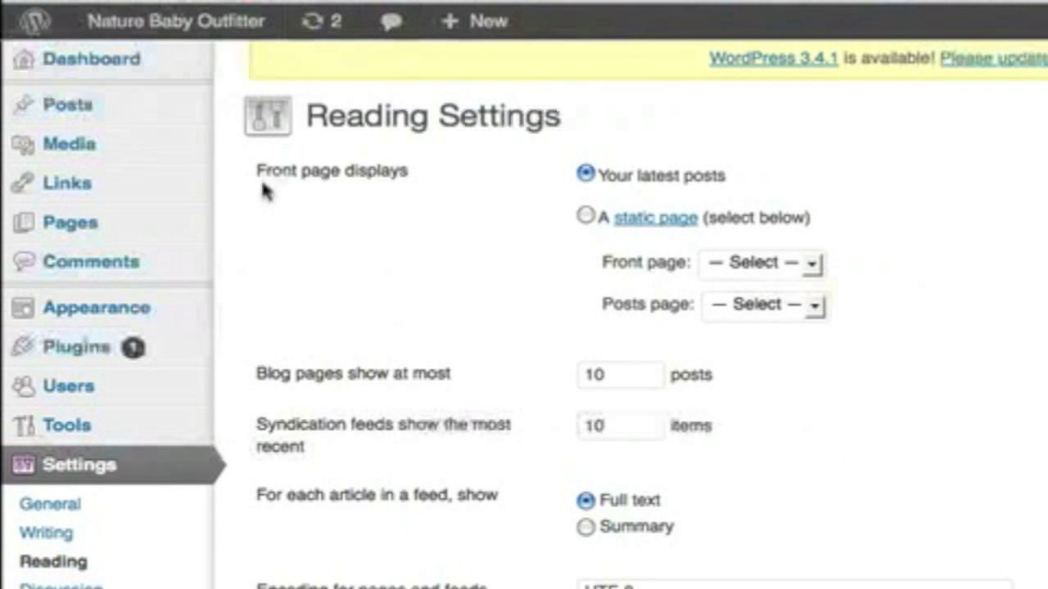
drag(296, 171, 416, 171)
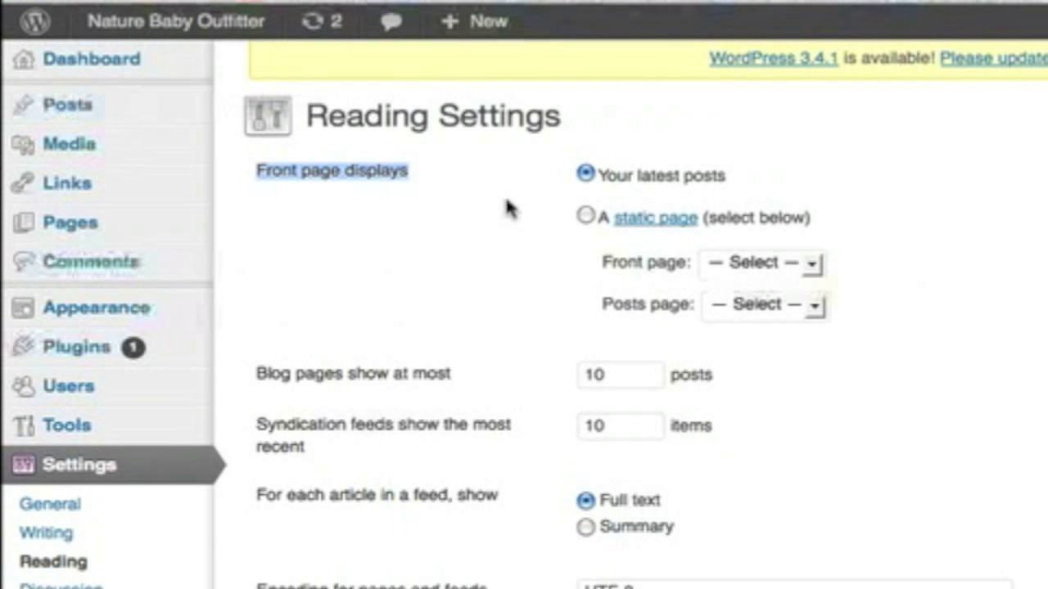
click(586, 218)
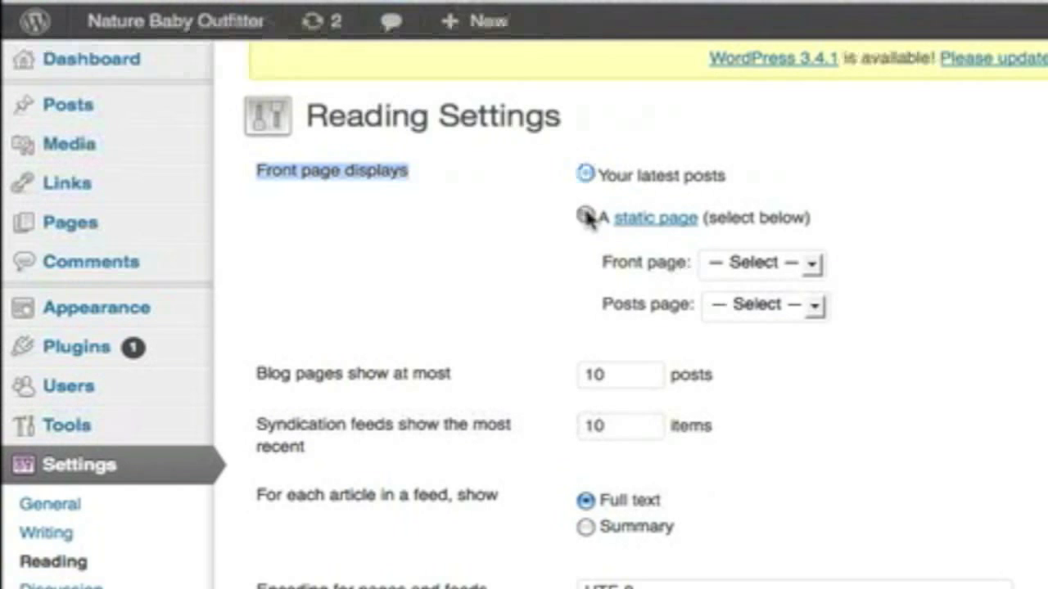
click(815, 264)
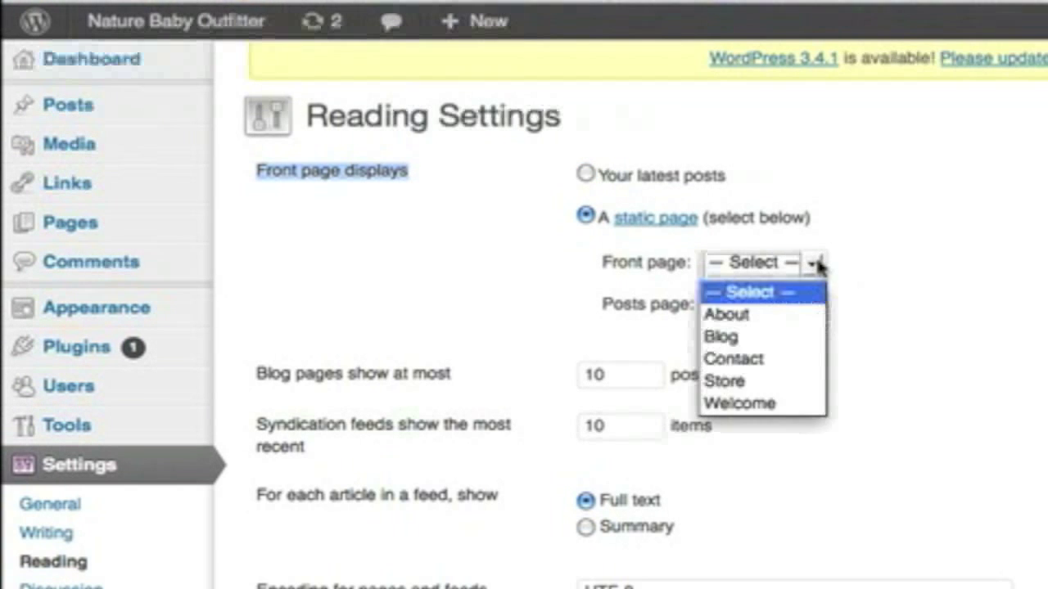
click(778, 403)
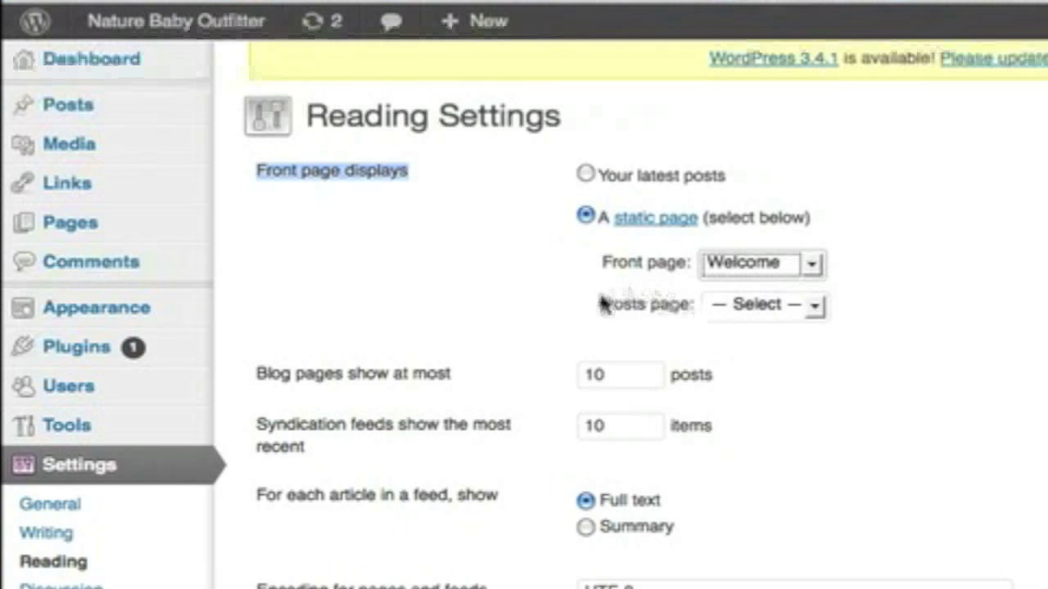
click(815, 308)
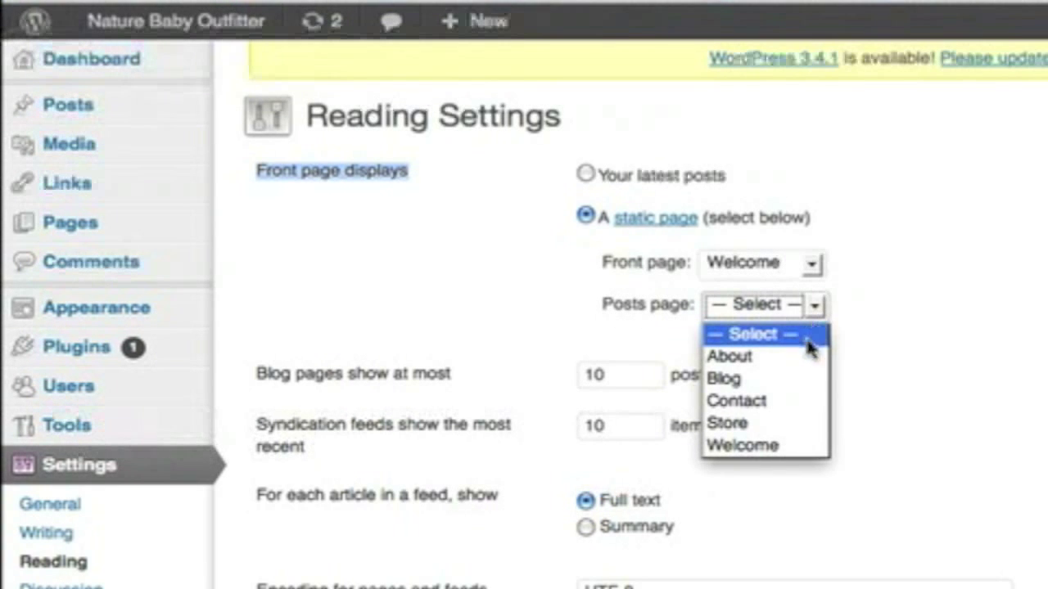
click(780, 385)
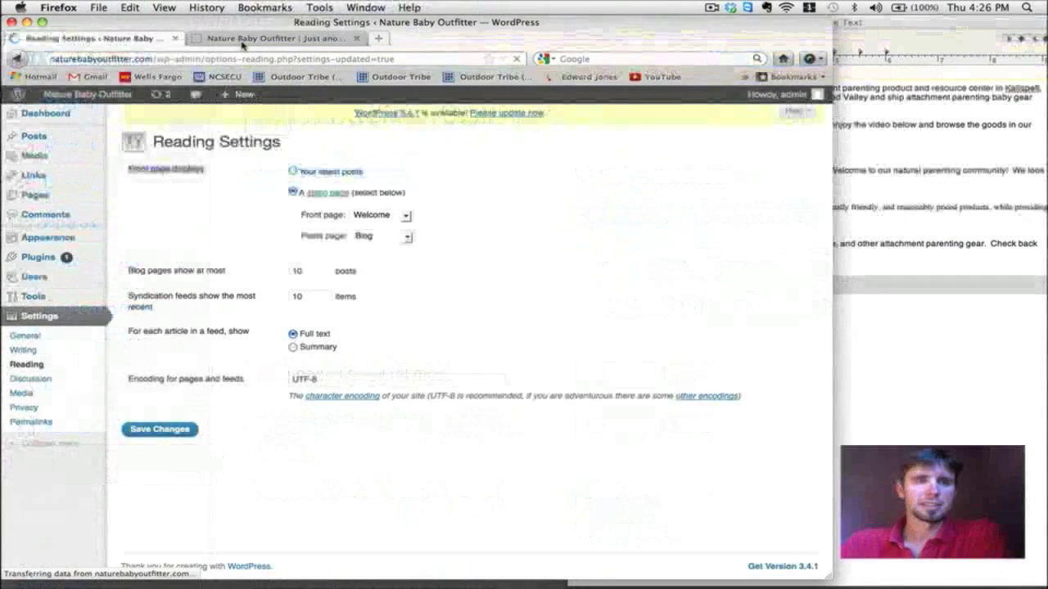
Step: Bring up the live site and reload its home page, which now shows Welcome
click(262, 38)
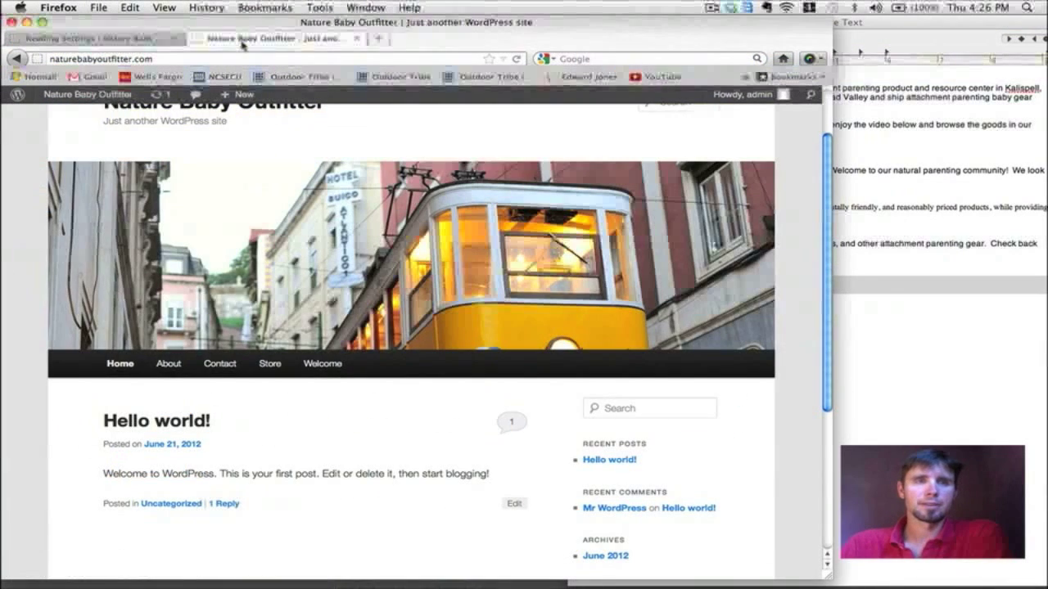
scroll(328, 286, up, 2)
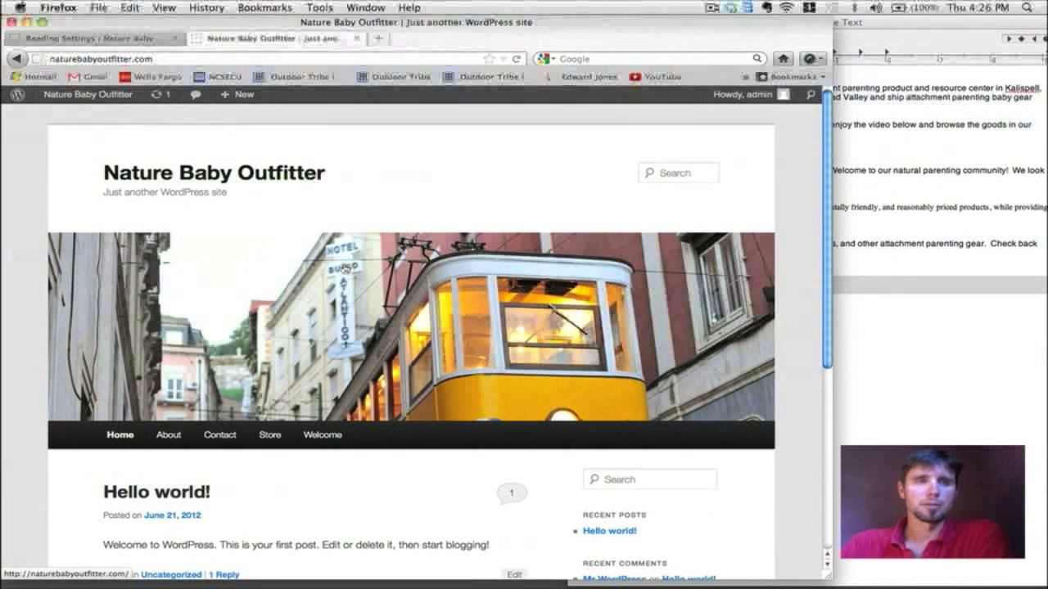
click(215, 174)
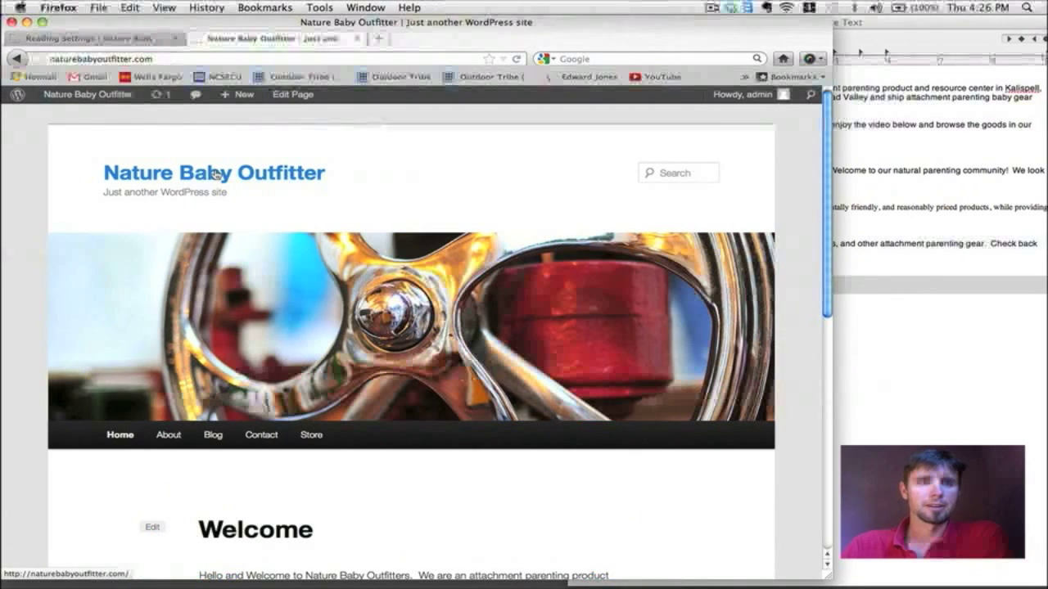
scroll(594, 237, down, 2)
scroll(594, 237, down, 3)
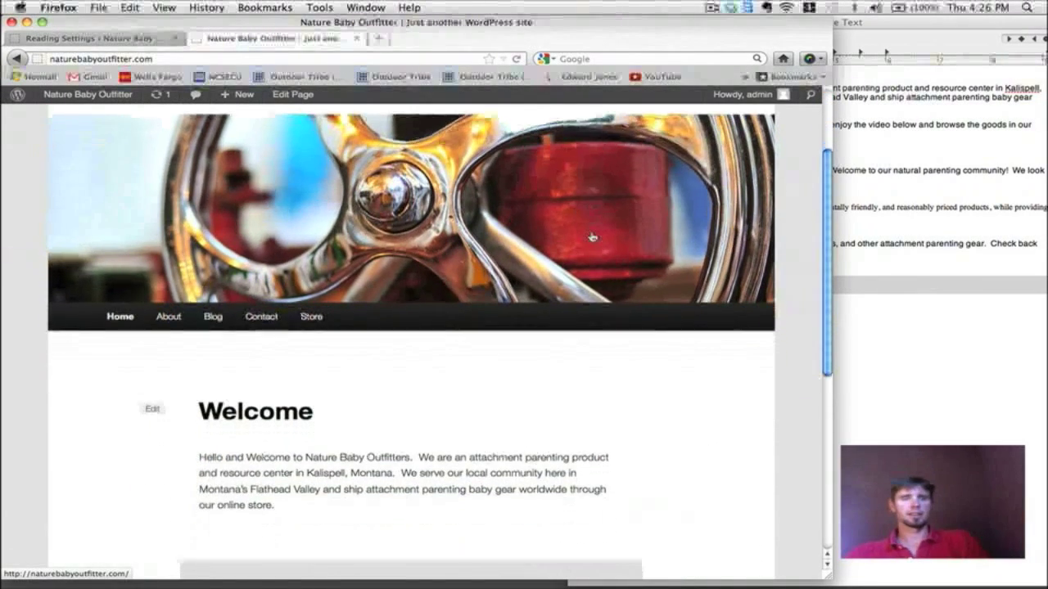
scroll(526, 241, up, 3)
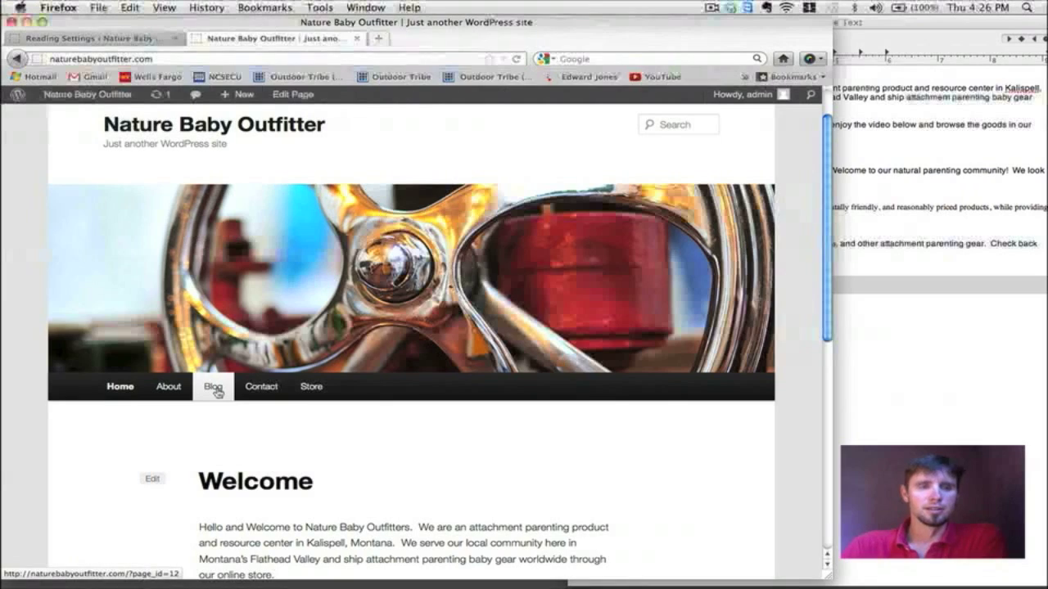
scroll(217, 391, down, 1)
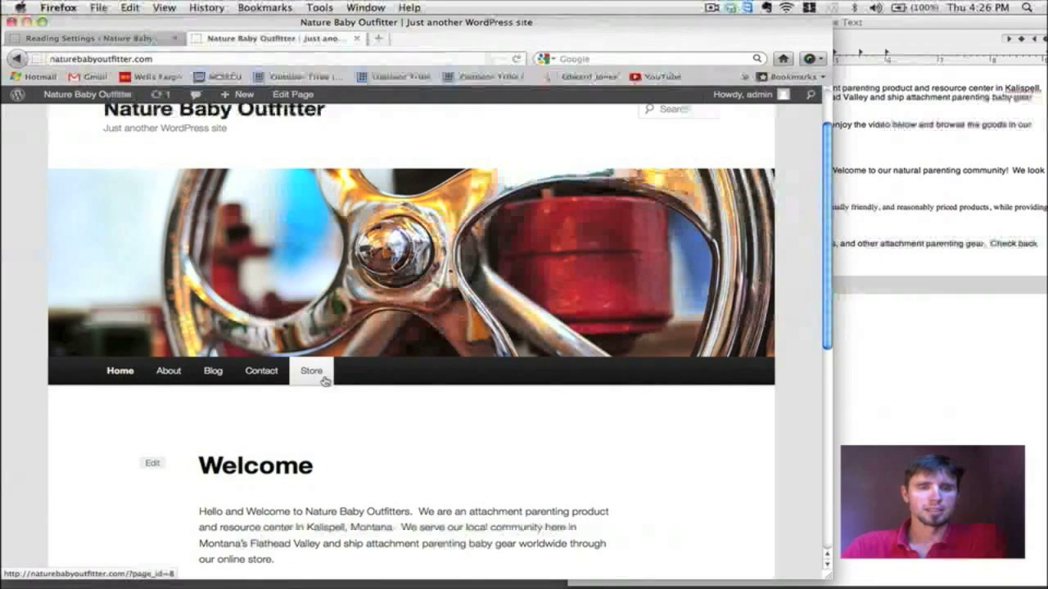
scroll(325, 382, down, 3)
Step: Open the Blog page listing the Hello world! post and check the current tagline
click(209, 310)
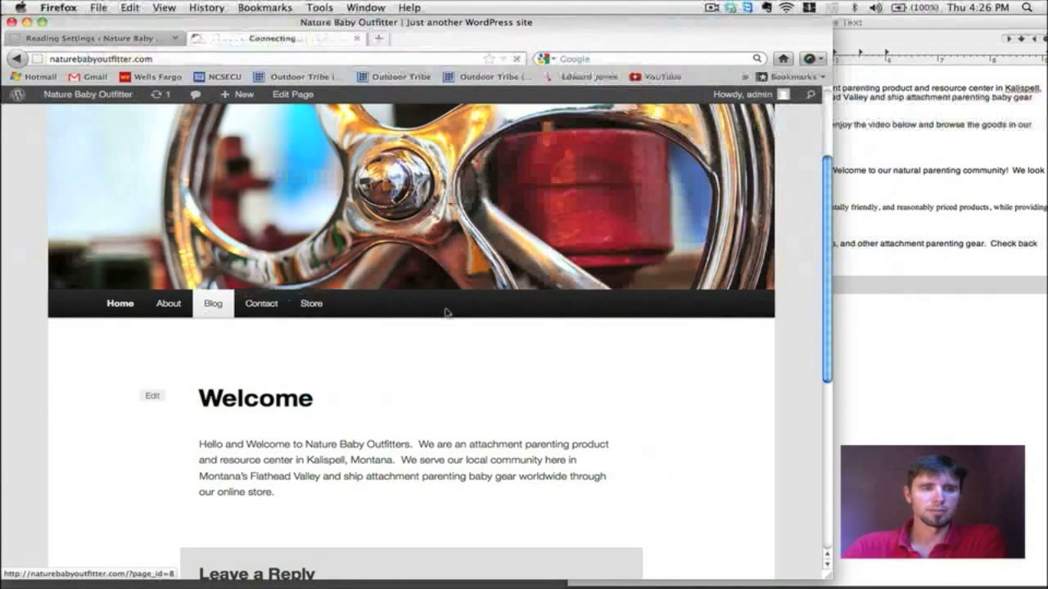
scroll(446, 312, down, 2)
scroll(446, 313, down, 5)
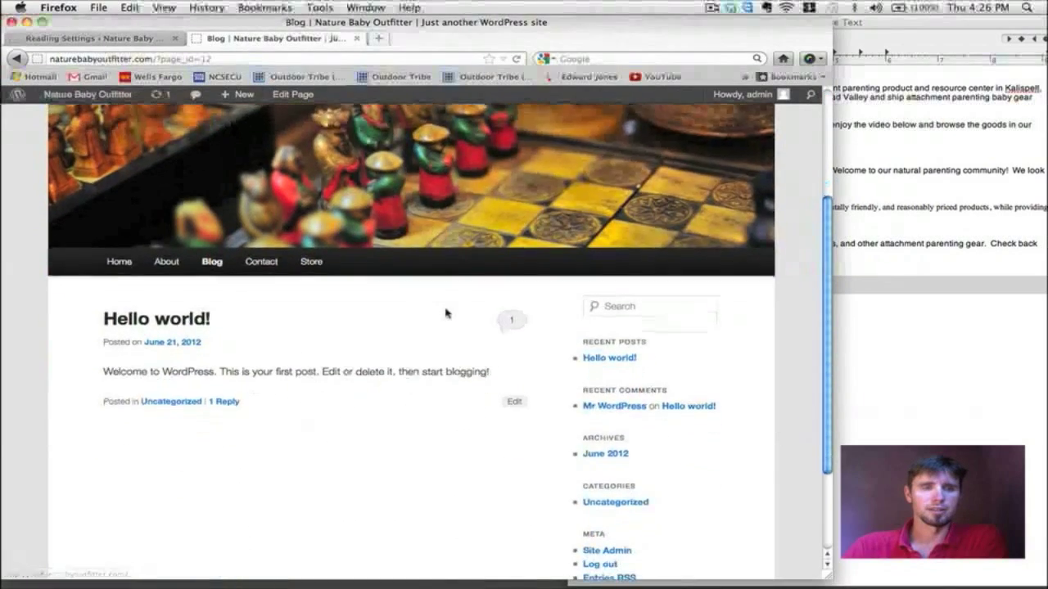
scroll(446, 314, up, 4)
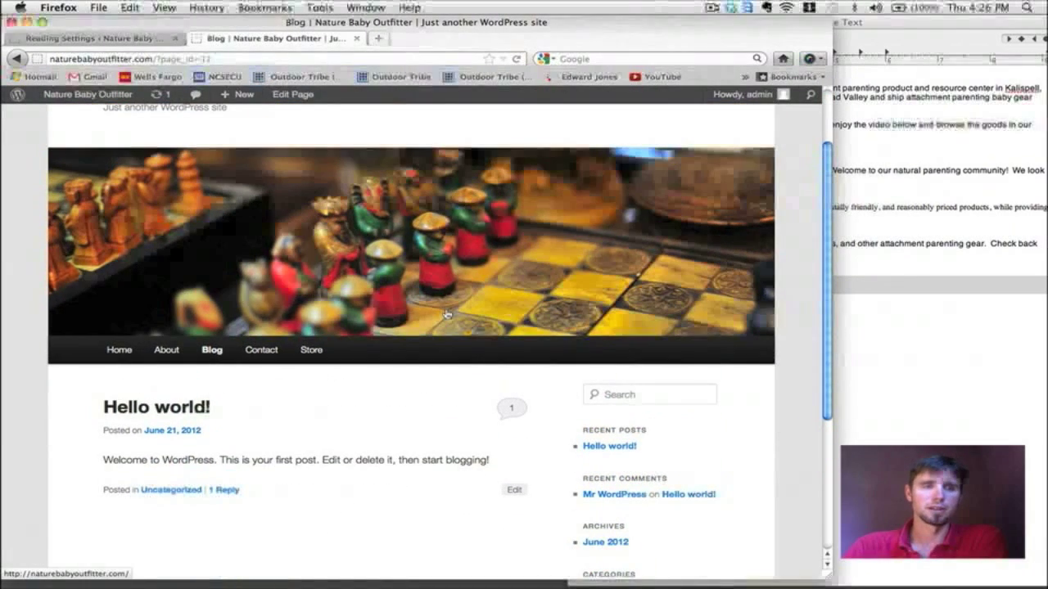
scroll(447, 314, up, 1)
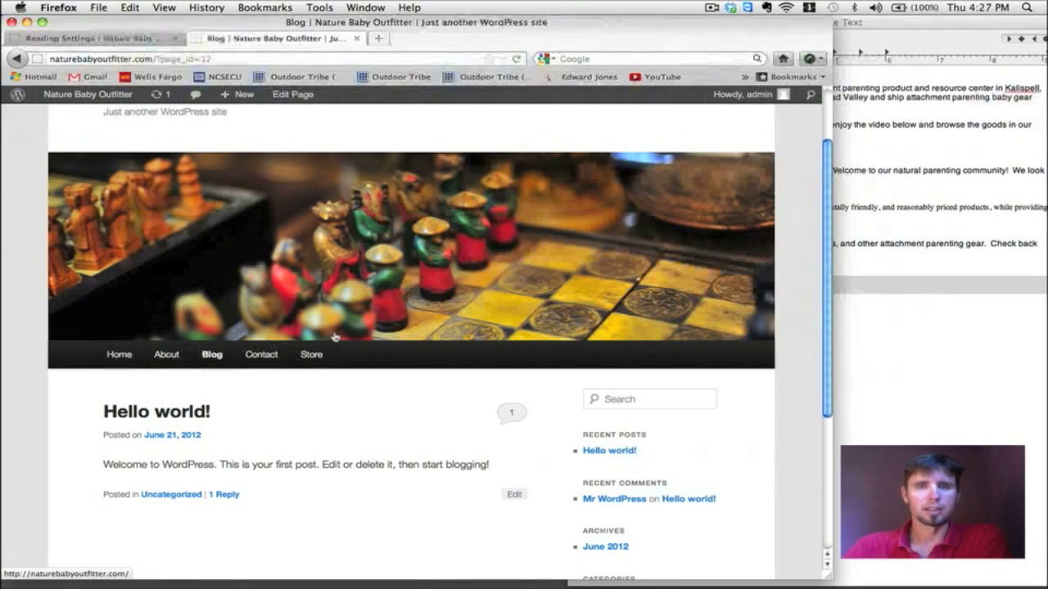
scroll(334, 338, up, 2)
scroll(334, 337, down, 2)
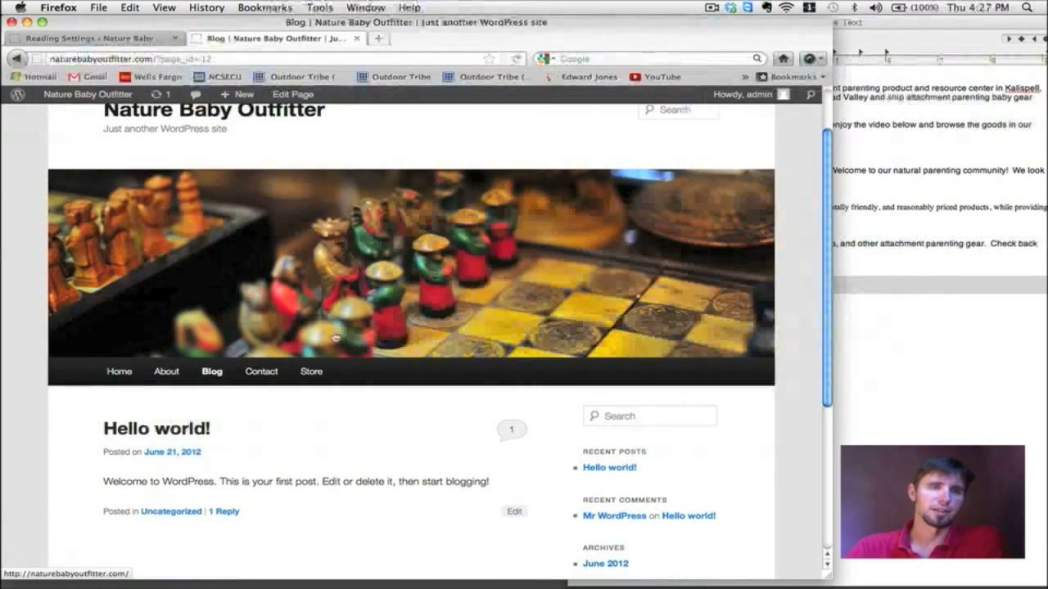
scroll(334, 337, down, 1)
scroll(334, 337, up, 3)
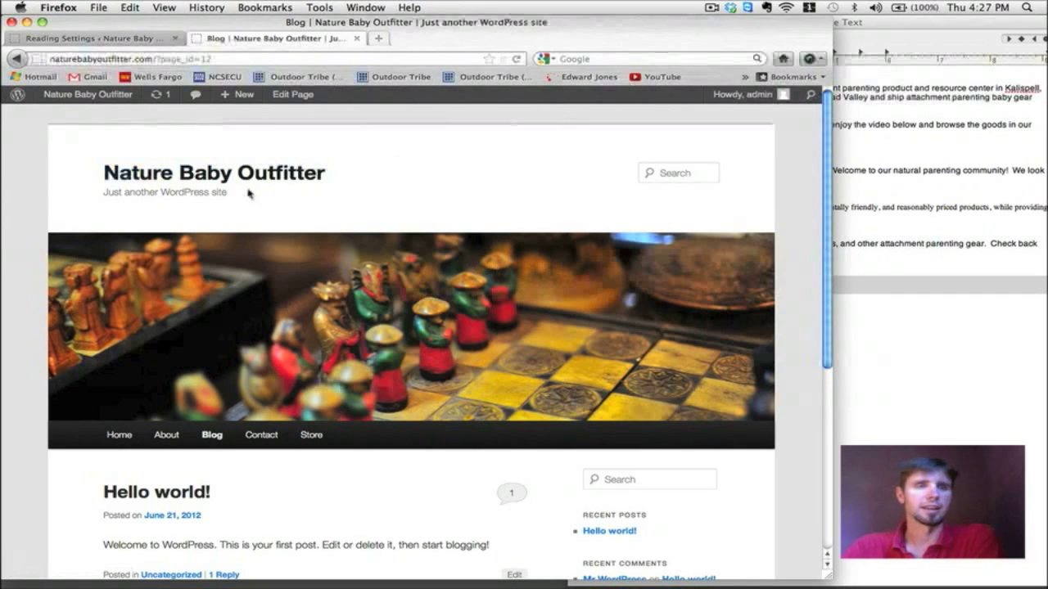
drag(139, 196, 101, 194)
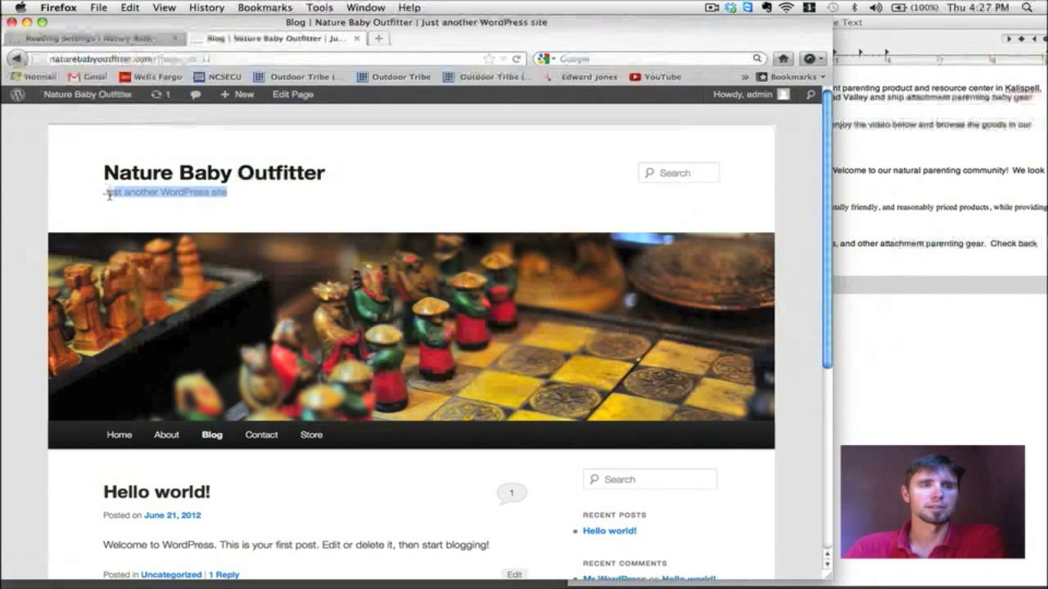
click(265, 195)
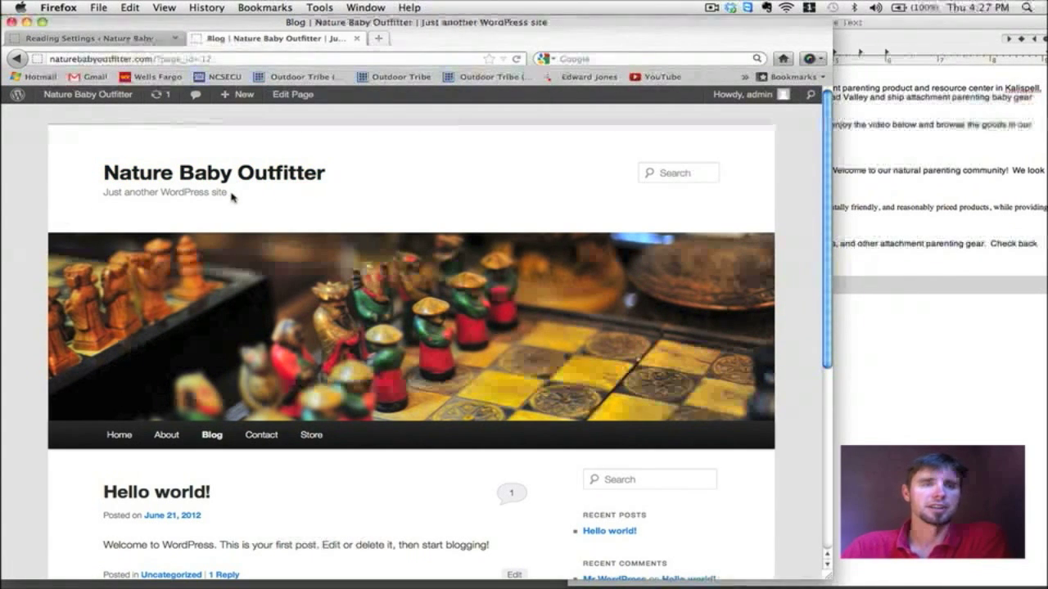
Step: Change the site tagline to 'For Your Parenting Adventure' in General Settings and save
click(90, 38)
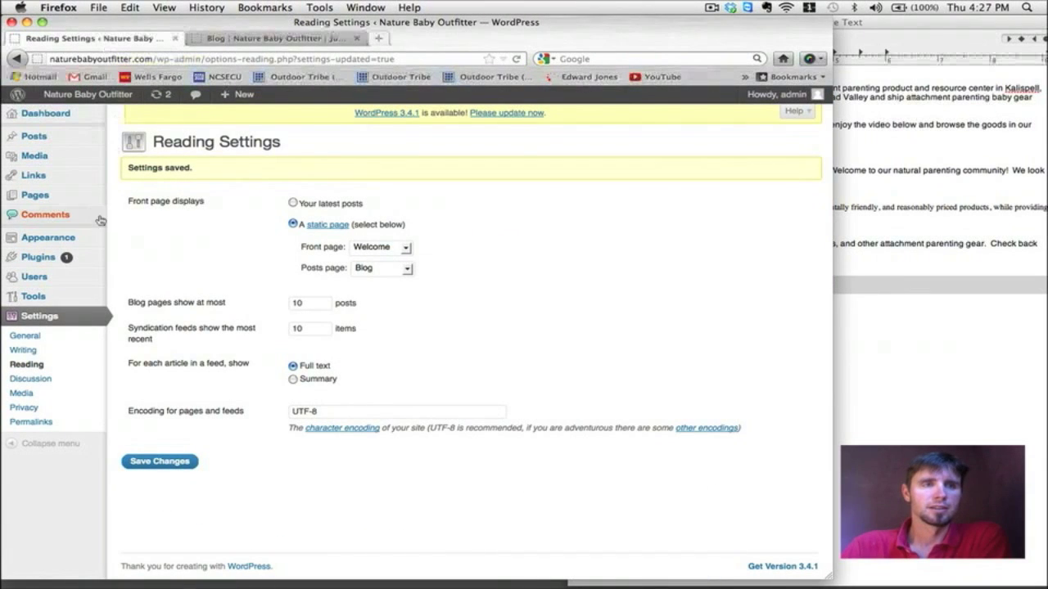
click(35, 337)
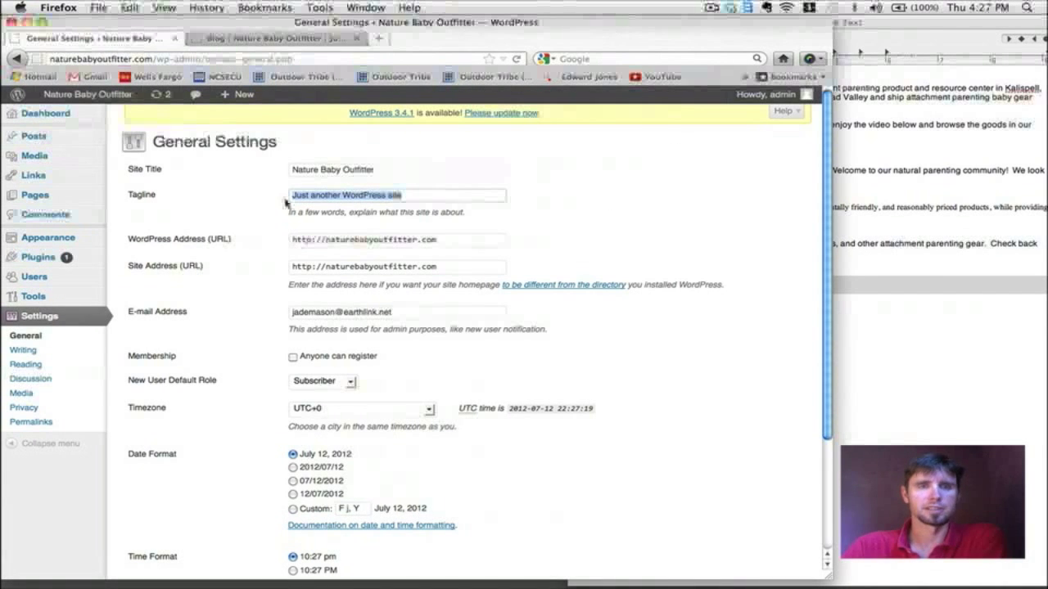
key(BackSpace)
text(N)
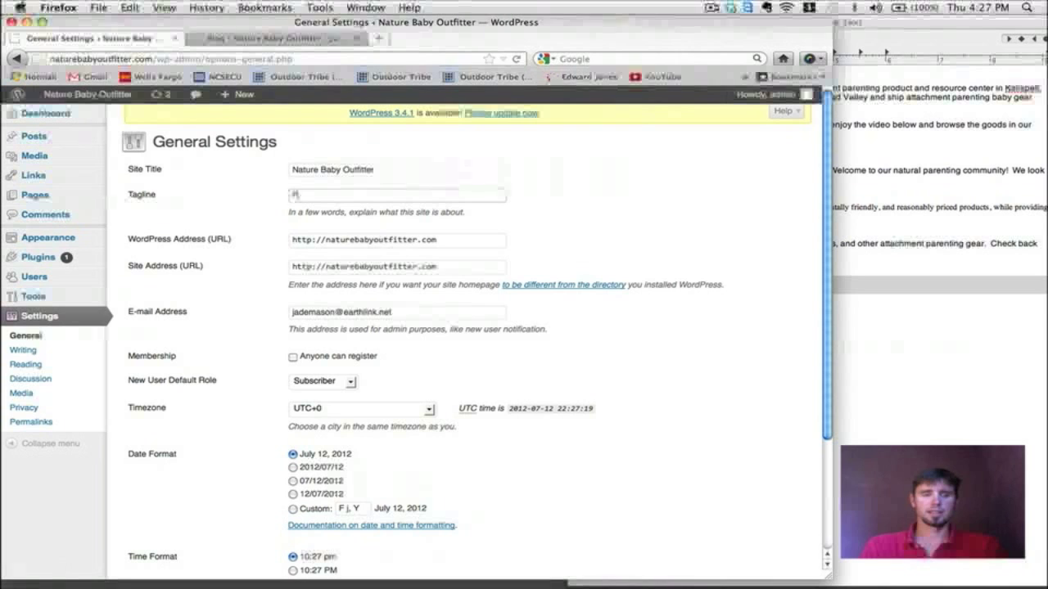
text(or Your)
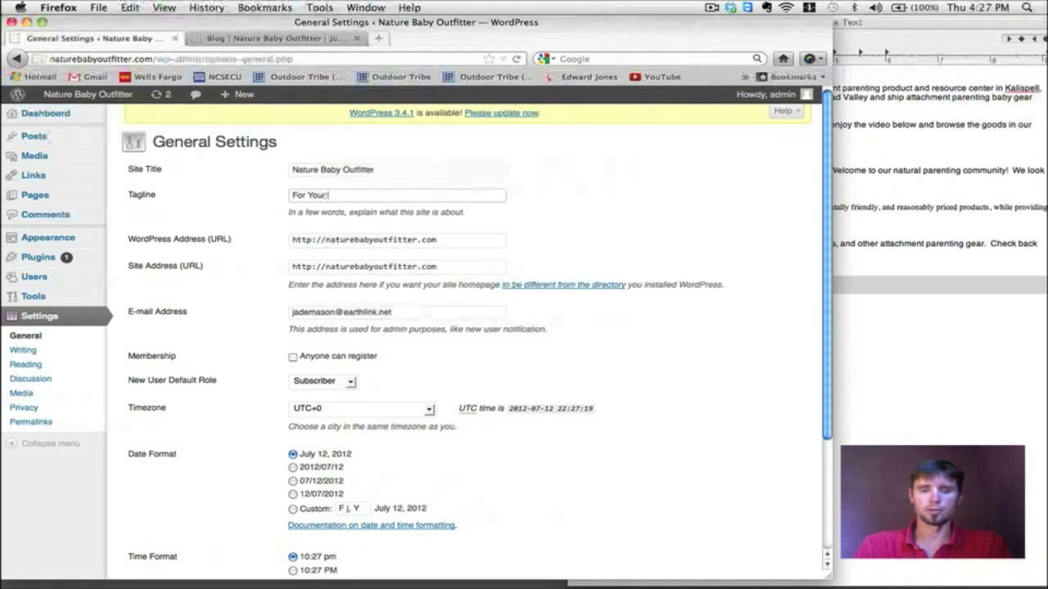
text( Parentin)
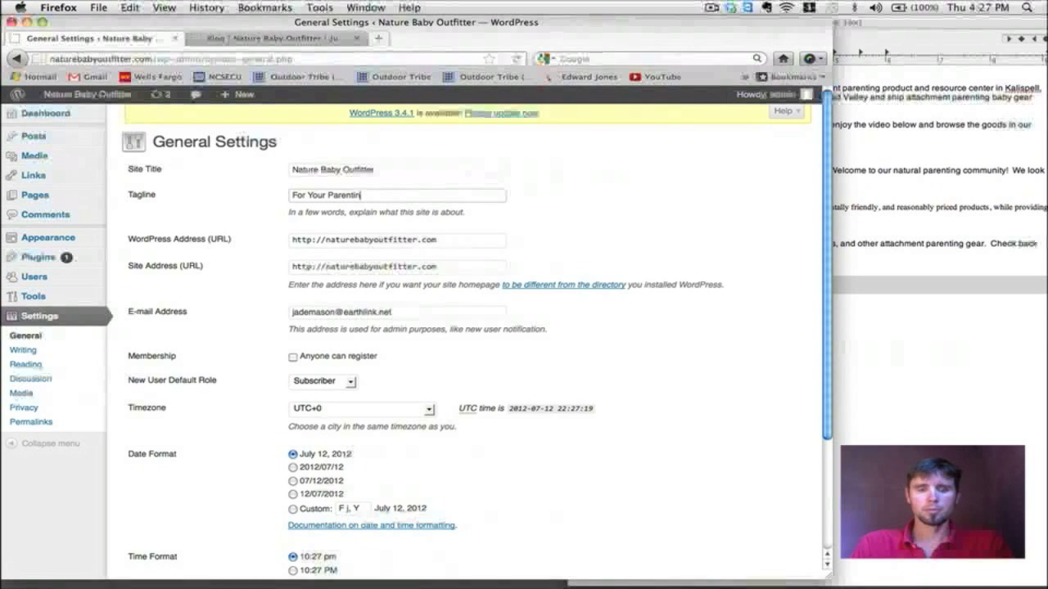
text(g Adventure)
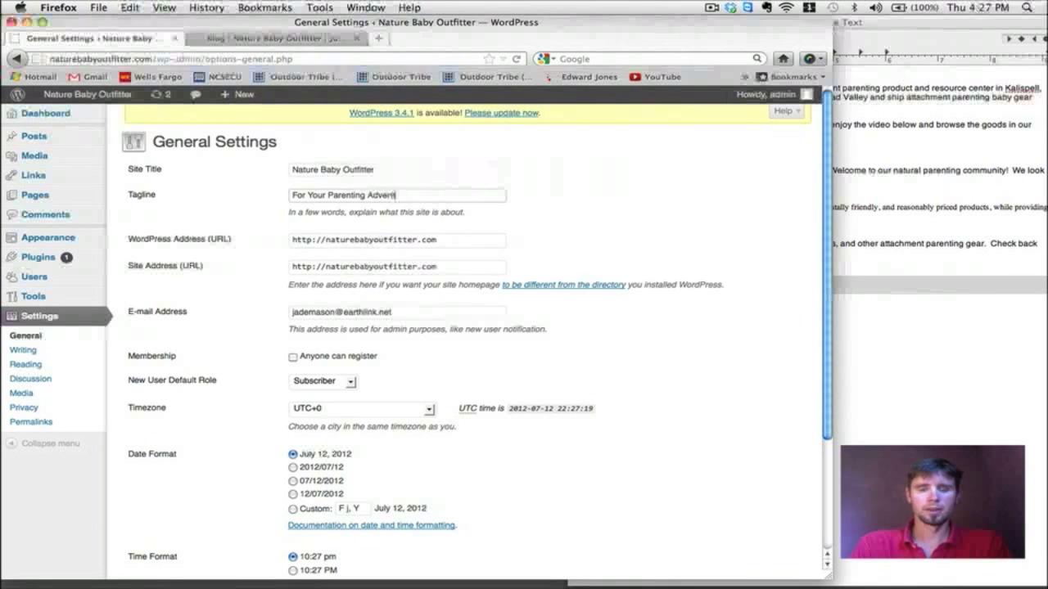
scroll(435, 242, down, 4)
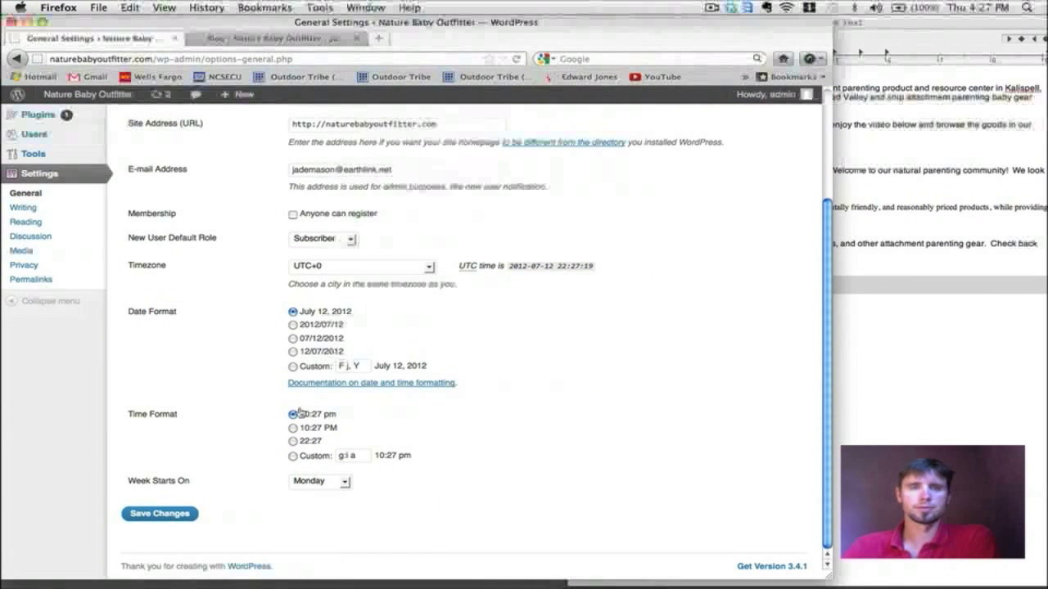
click(166, 513)
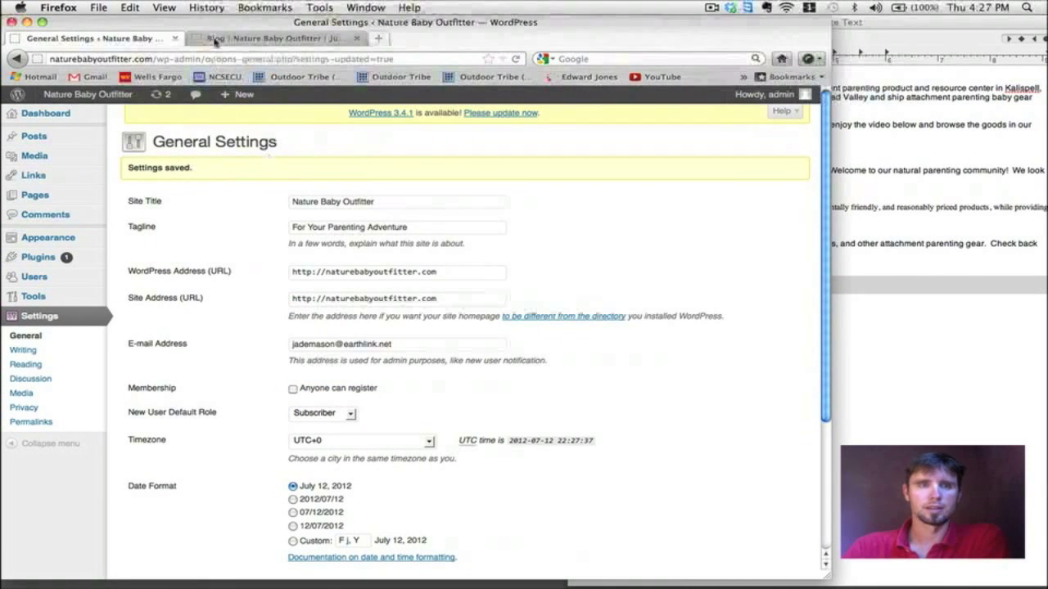
Step: Reload the live Blog page to see the new tagline under the site title
click(216, 40)
click(513, 59)
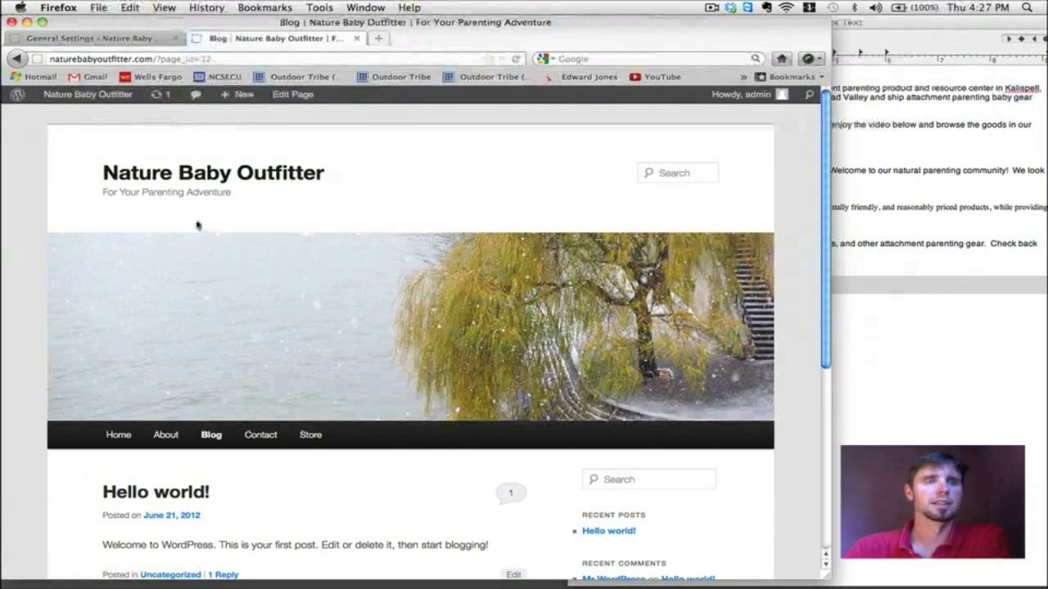
scroll(336, 191, down, 2)
scroll(335, 191, up, 2)
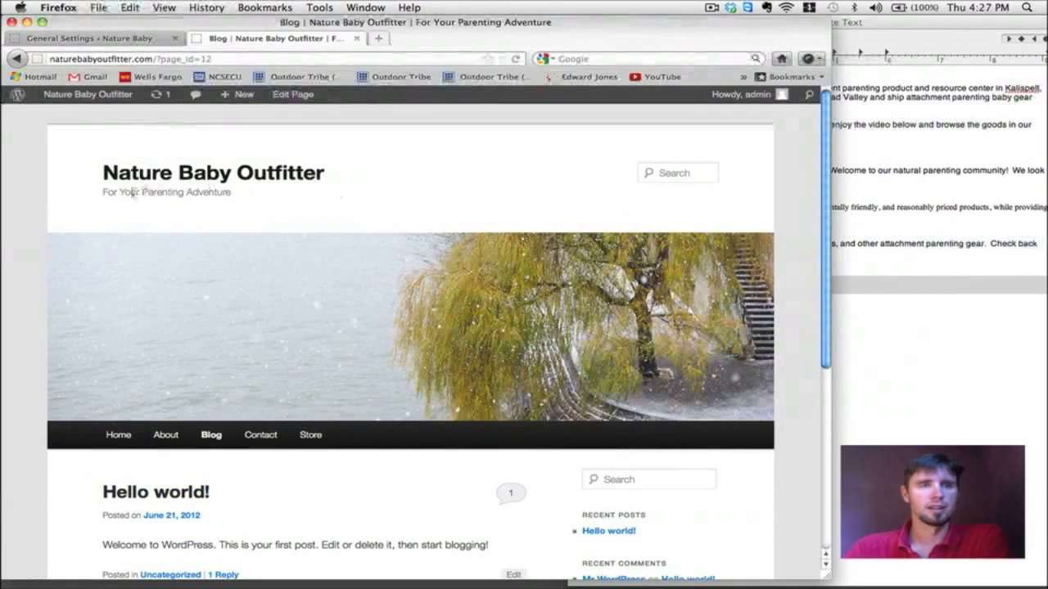
Step: Select the 'If you're new to…' paragraph in TextEdit, then go to the Welcome page editor
click(989, 203)
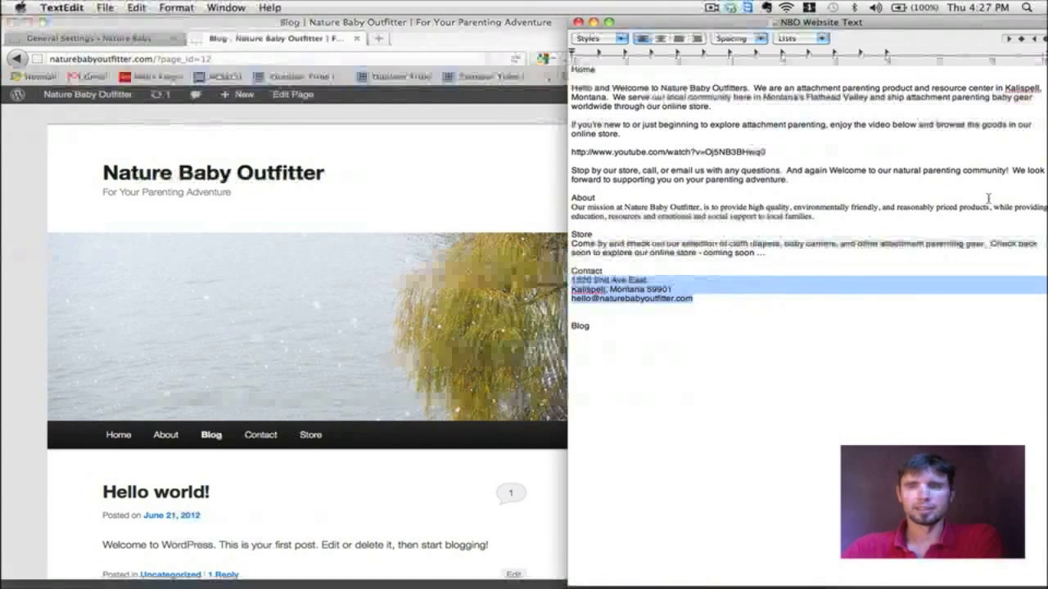
drag(572, 125, 639, 136)
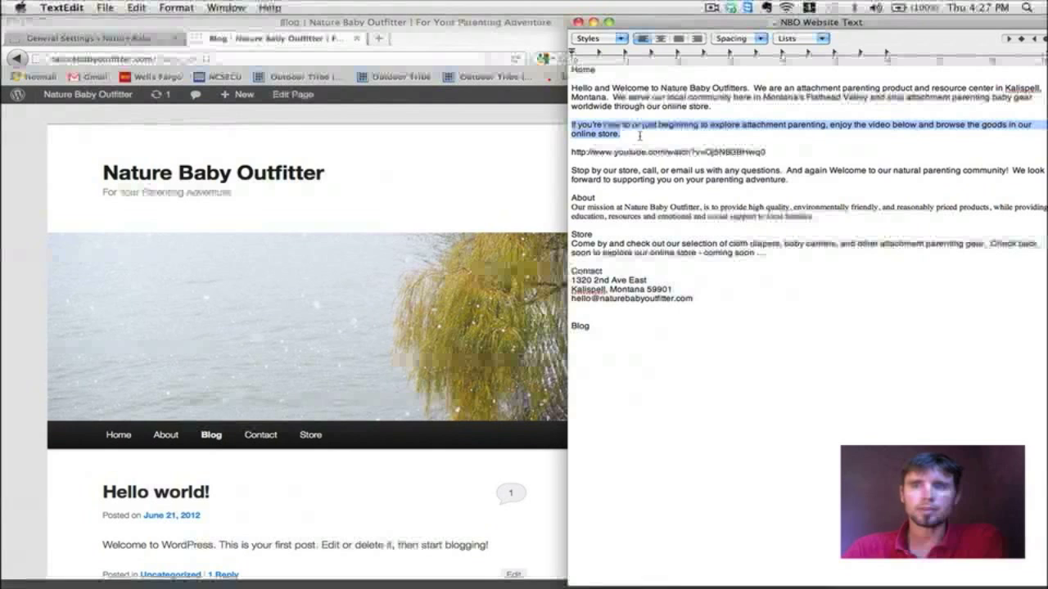
click(86, 38)
mouse_move(45, 197)
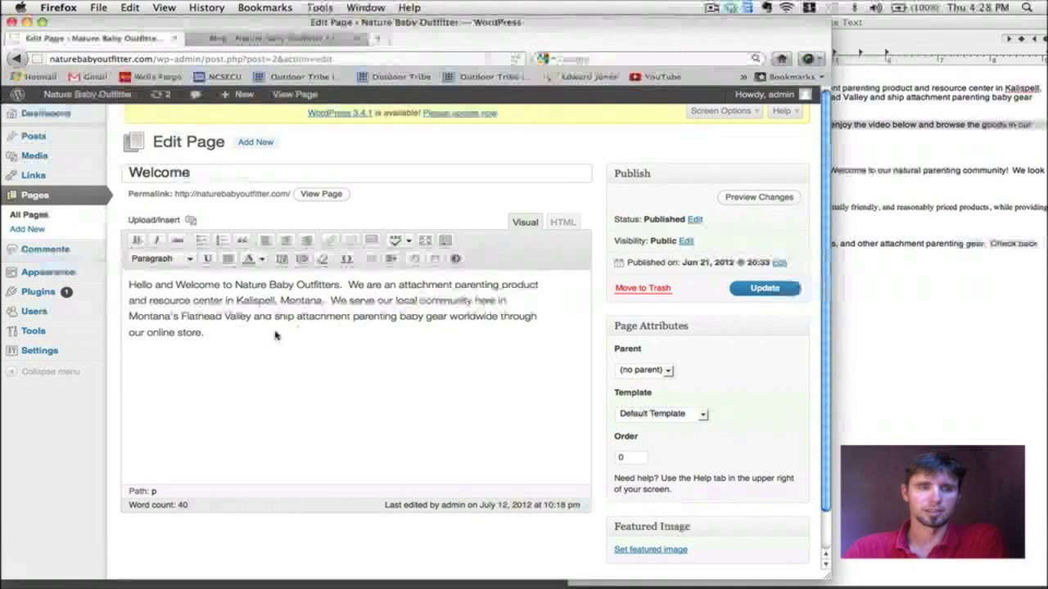
Step: Copy the 'If you're new to…' paragraph from the TextEdit notes
click(218, 347)
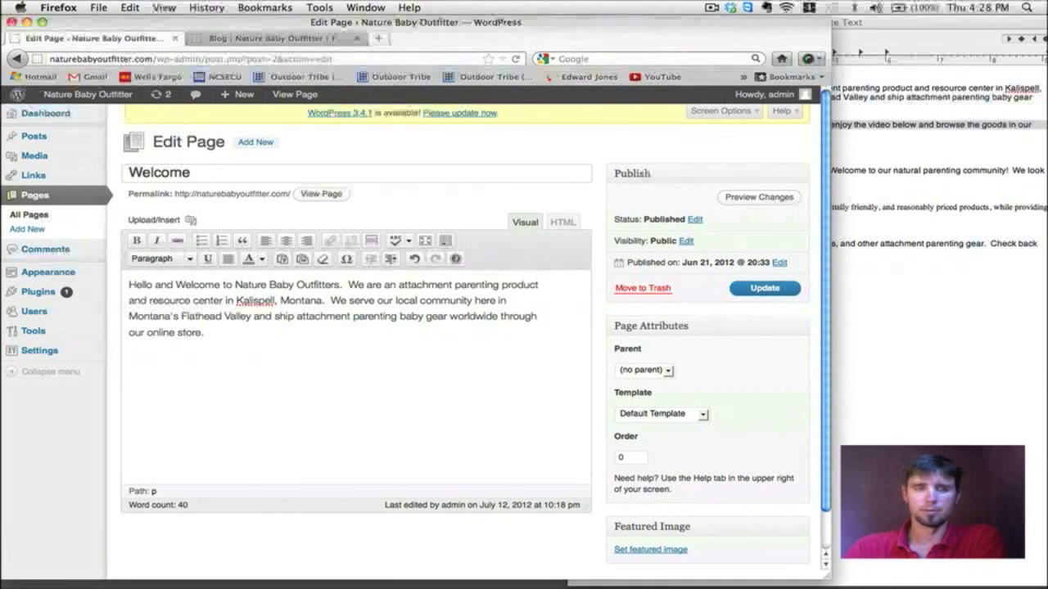
click(861, 262)
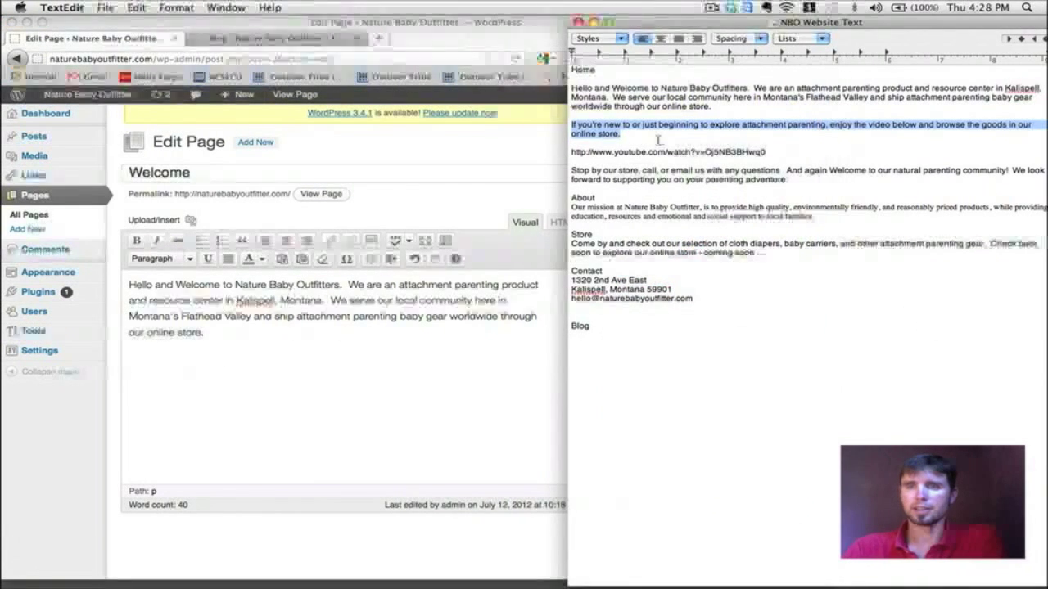
click(632, 137)
drag(632, 138, 564, 128)
key(super+c)
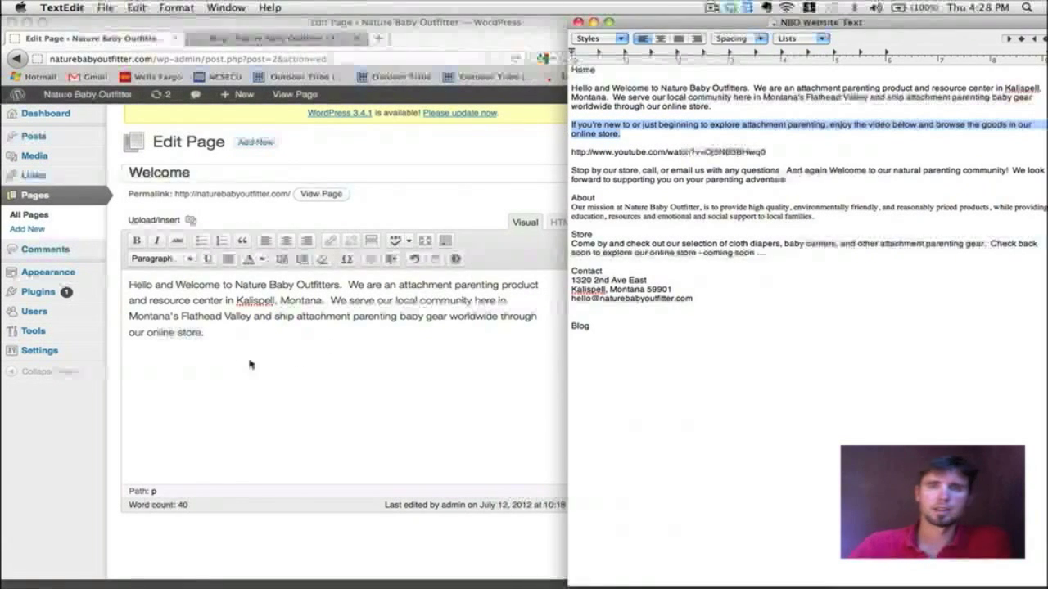
Step: Paste it as a new paragraph after 'our online store.' and update the Welcome page
click(264, 360)
key(Return)
key(super+v)
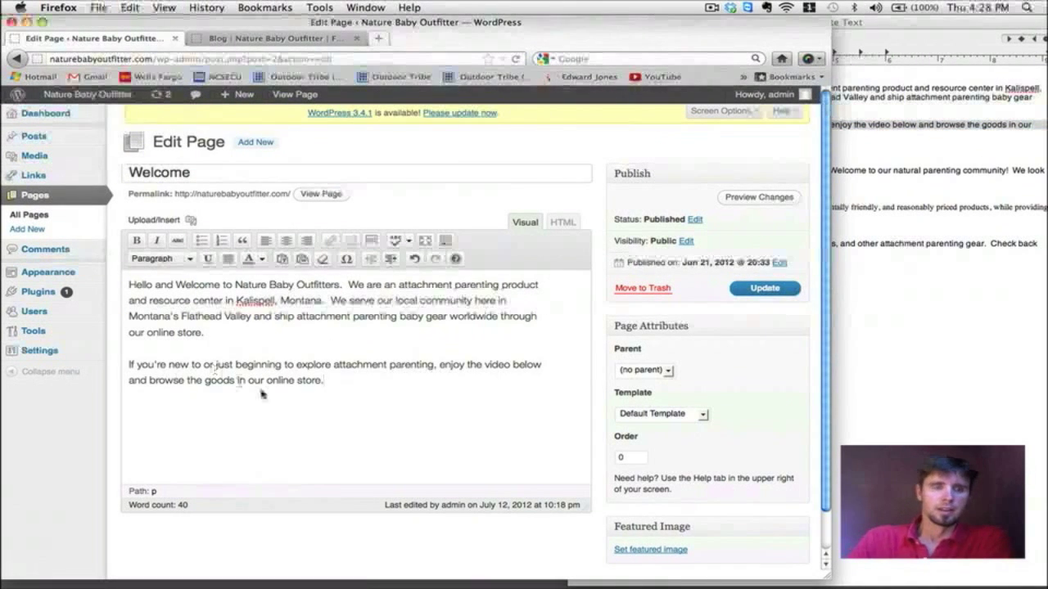
key(Return)
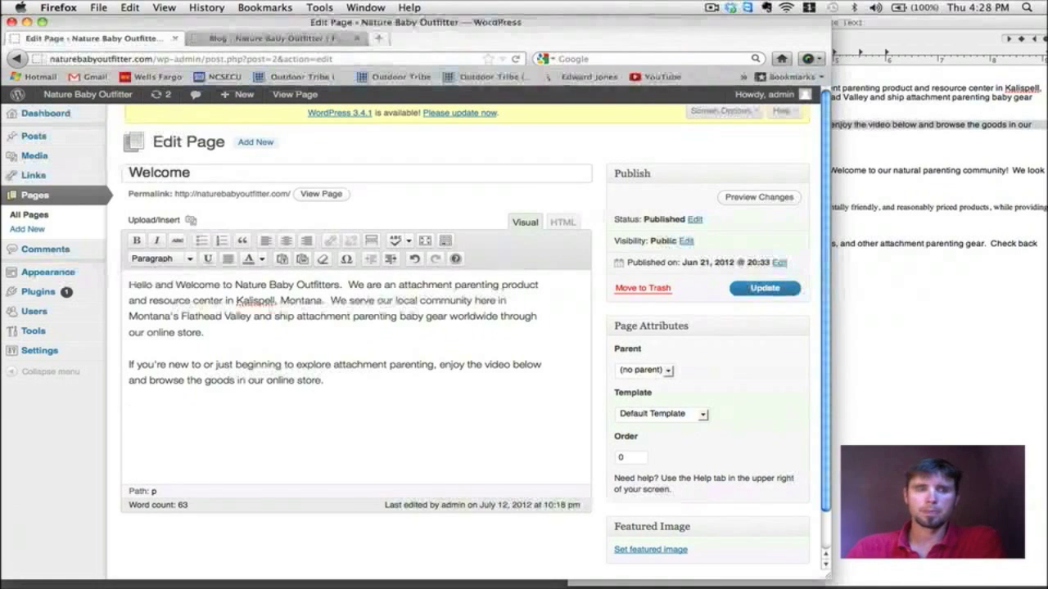
click(782, 295)
click(217, 37)
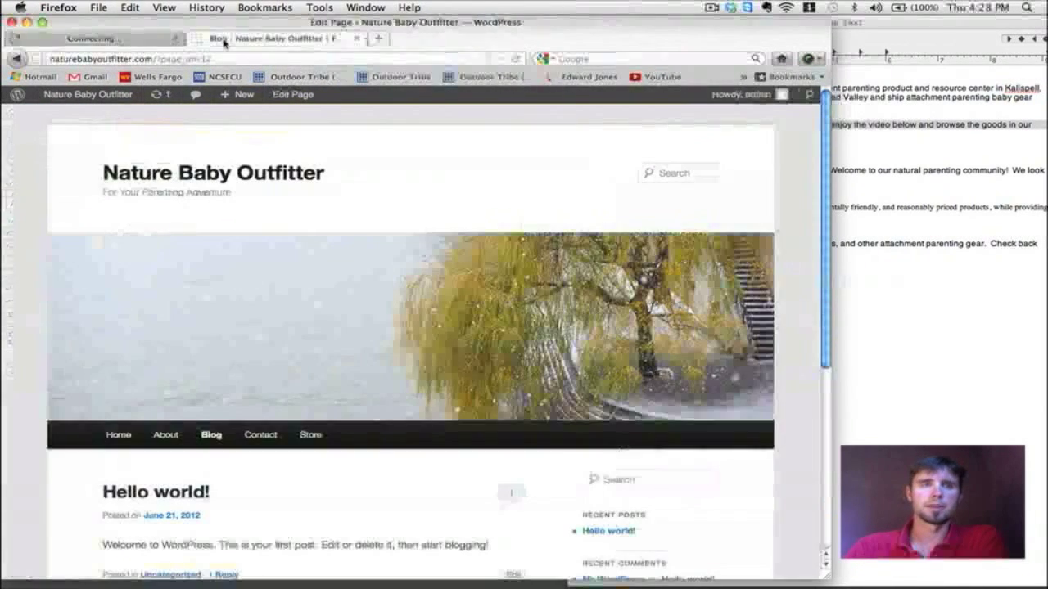
Step: Review the two-paragraph Welcome text on the live Home page, then return to its editor
click(118, 434)
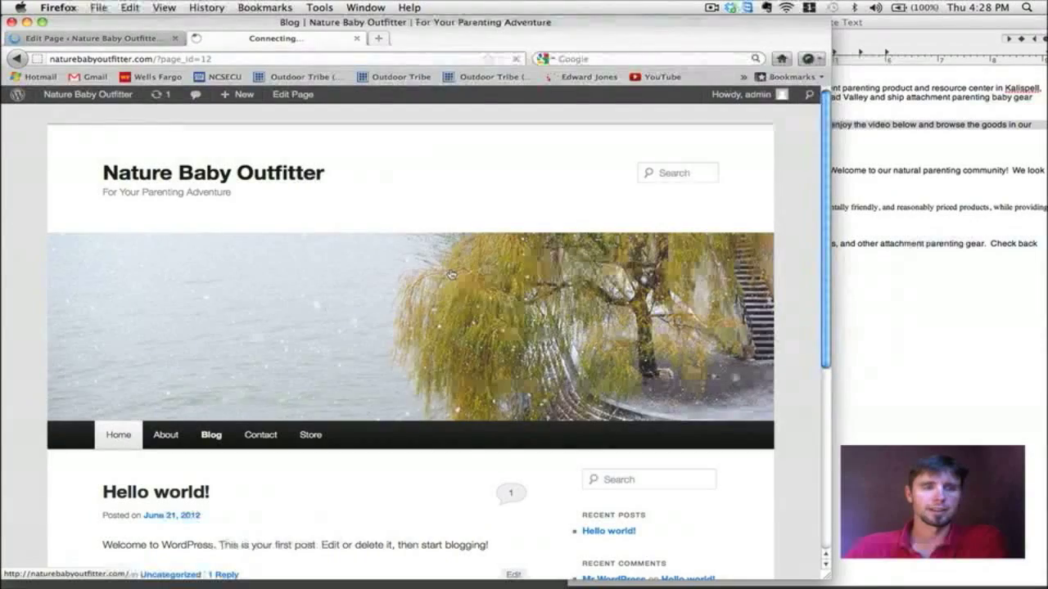
scroll(451, 273, down, 3)
scroll(451, 273, down, 5)
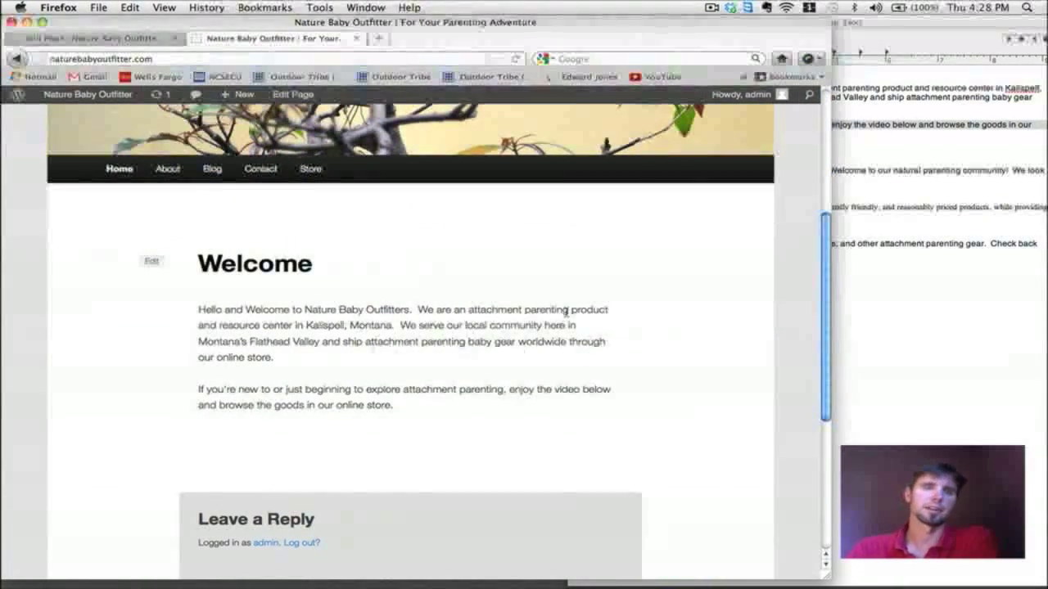
scroll(566, 311, down, 5)
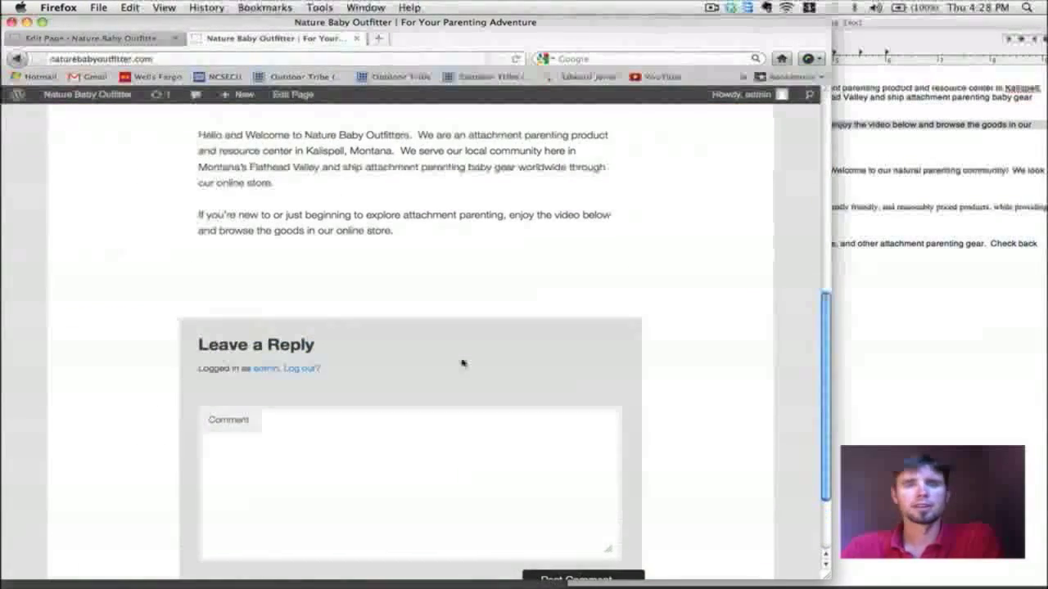
scroll(495, 342, up, 5)
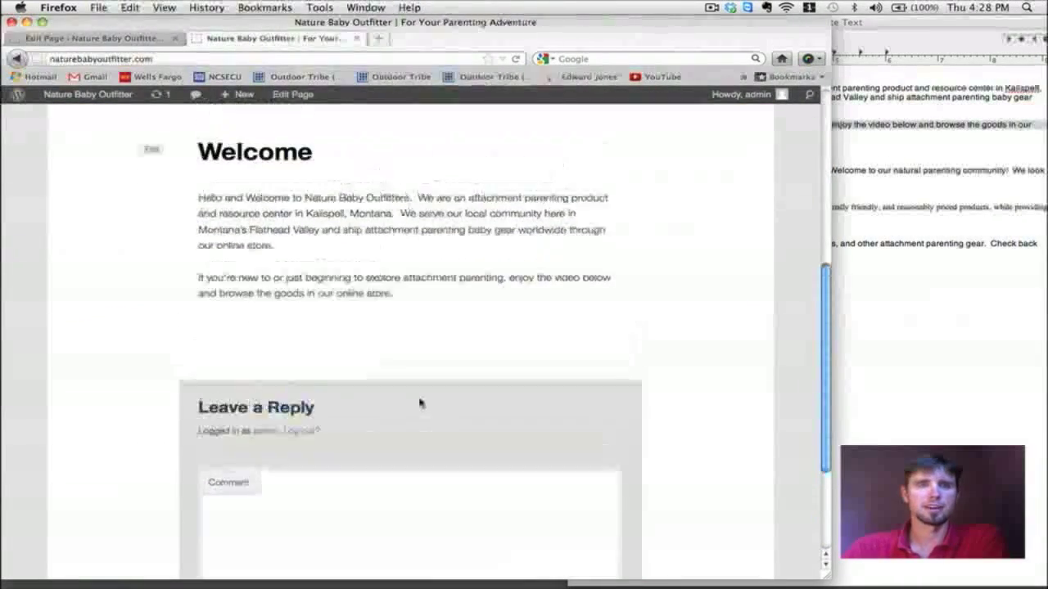
scroll(401, 326, up, 2)
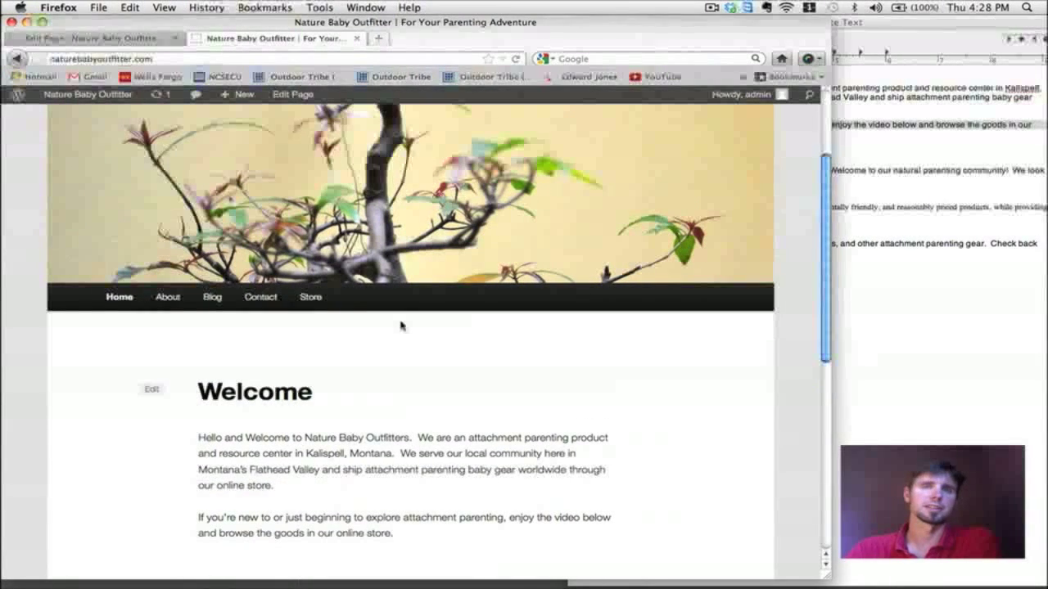
scroll(401, 326, down, 5)
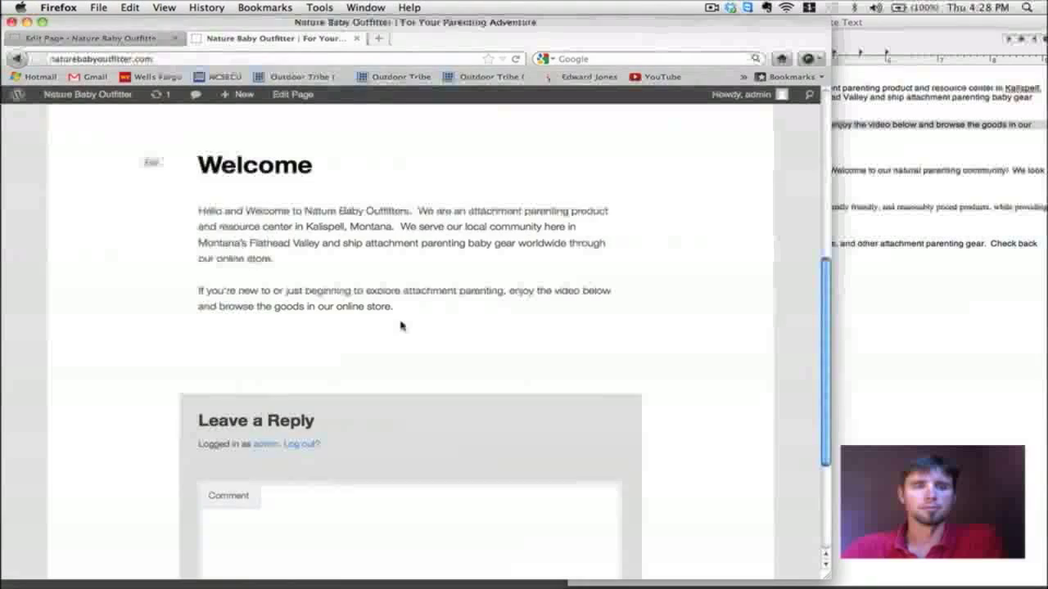
scroll(401, 326, up, 6)
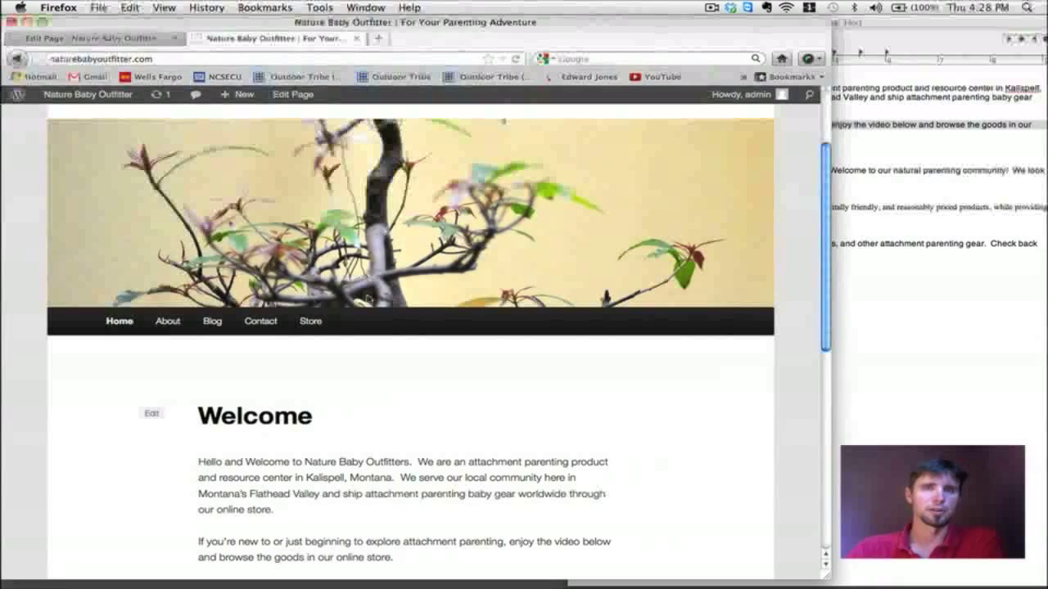
click(98, 39)
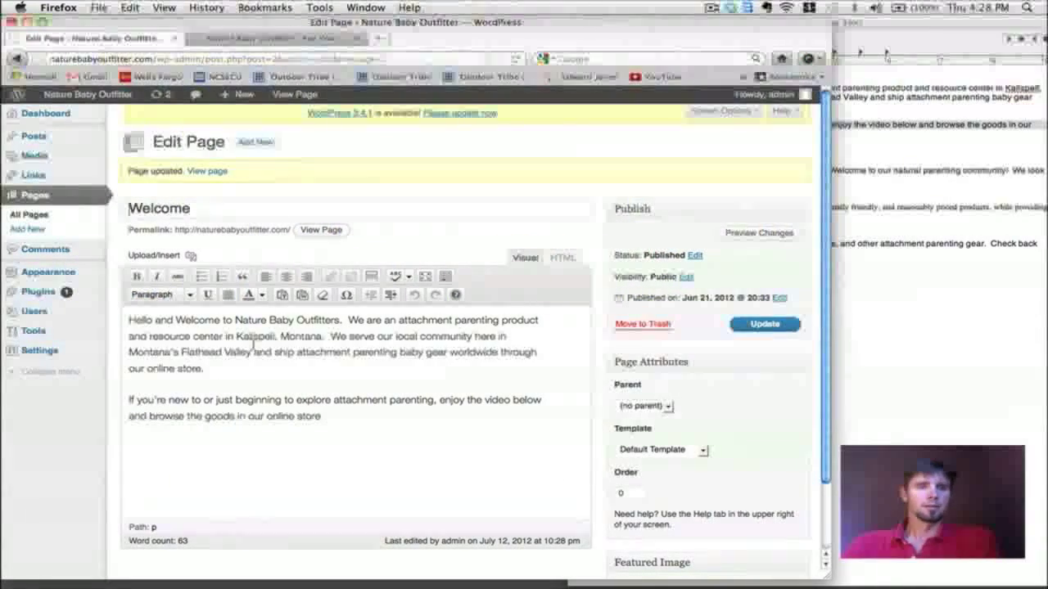
Step: From the Pages list, open Quick Edit for the Welcome page with slug sample-page
scroll(296, 428, down, 3)
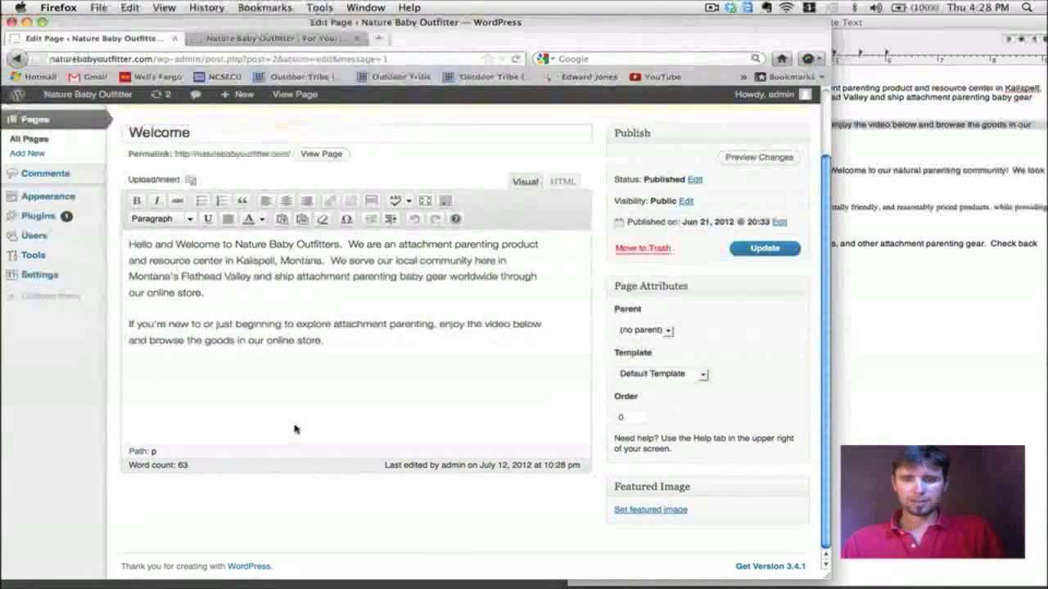
scroll(296, 428, up, 3)
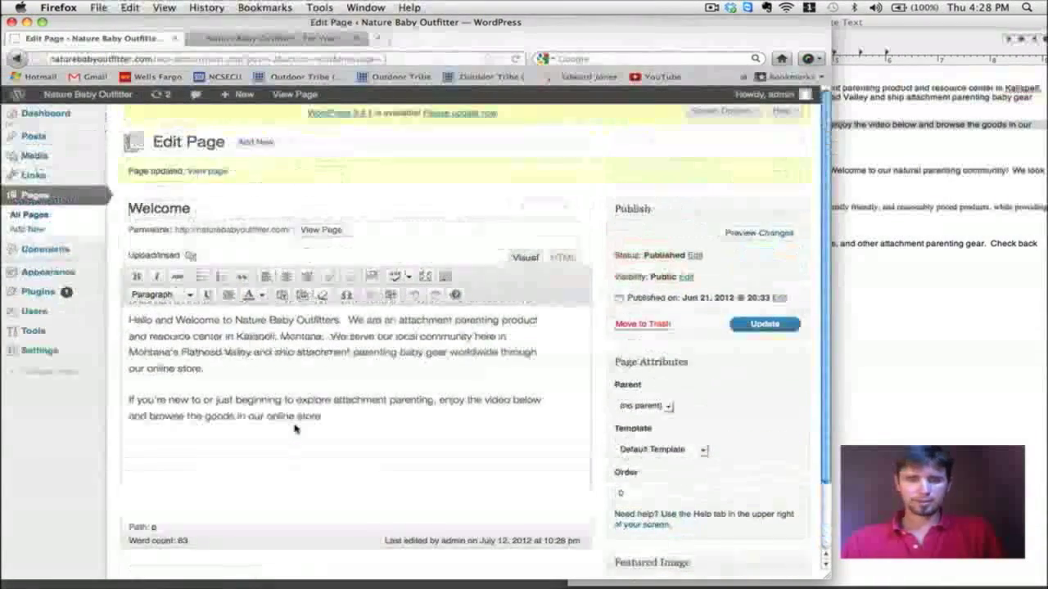
click(61, 194)
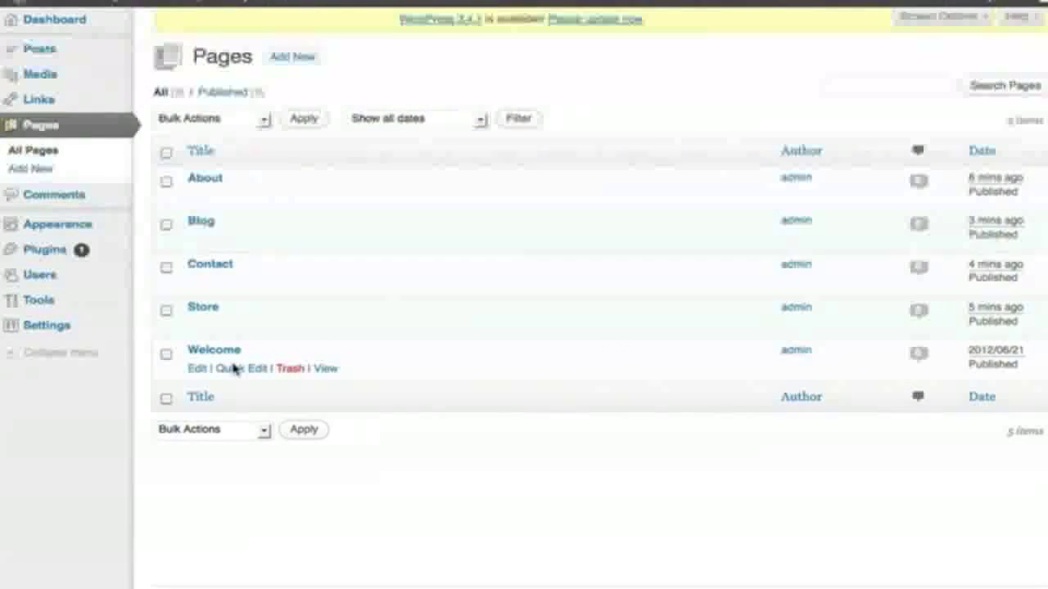
click(240, 370)
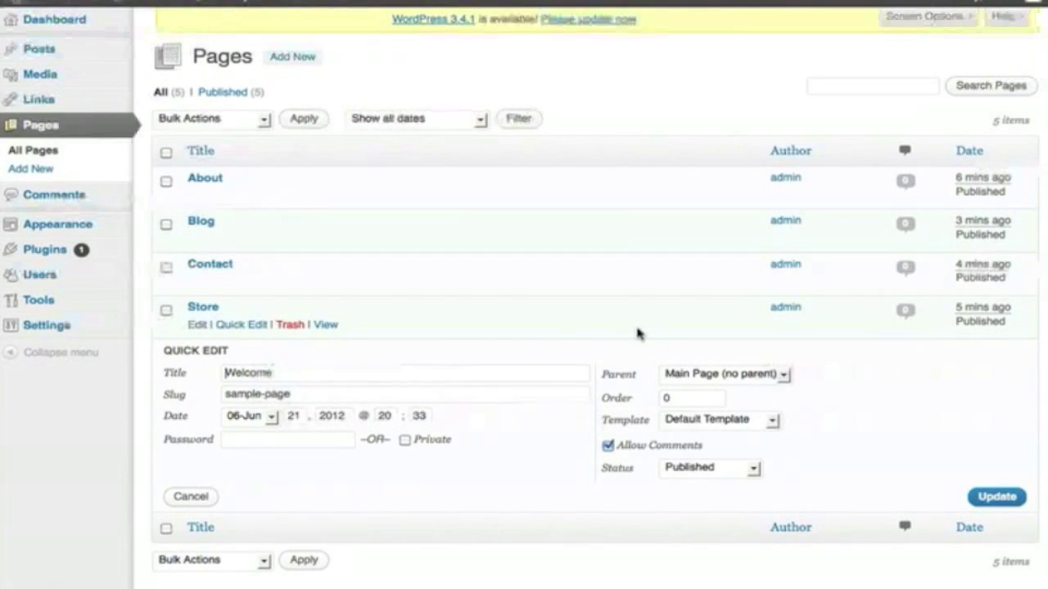
scroll(636, 333, down, 1)
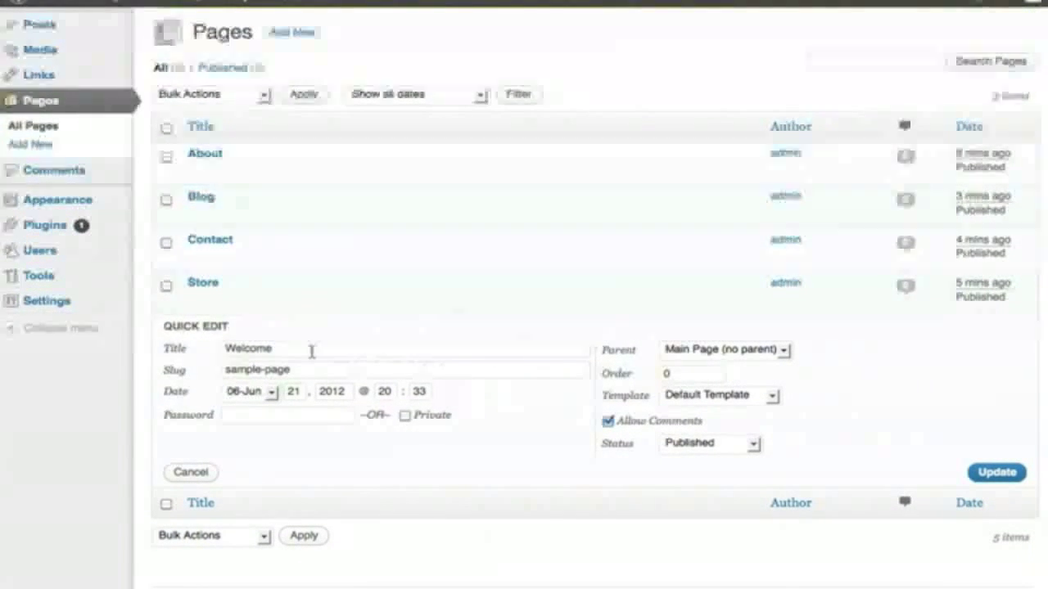
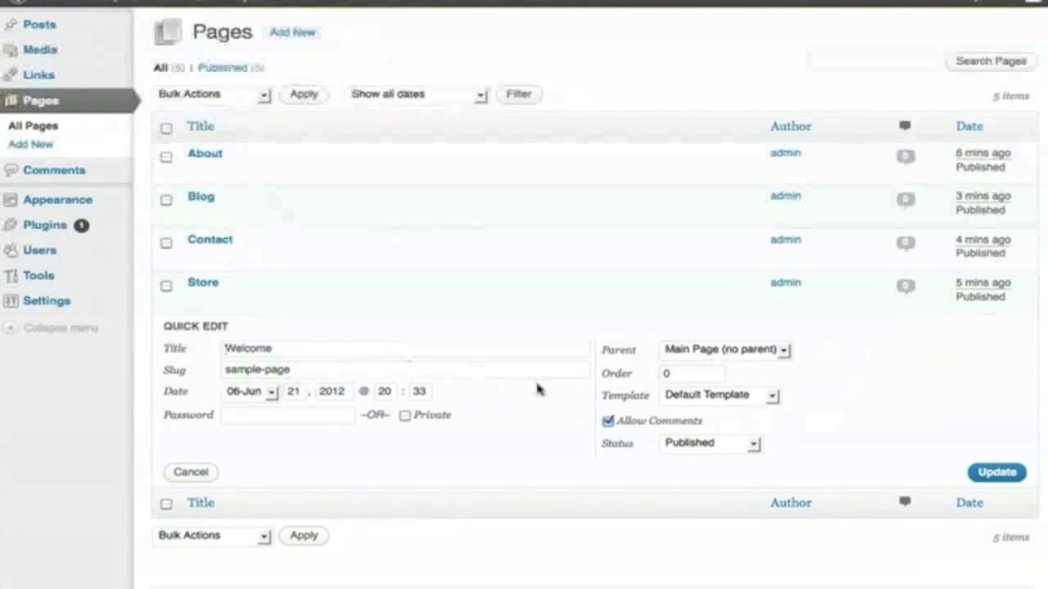
Step: Save the Welcome page's Quick Edit and turn off comments on the Store page
click(997, 474)
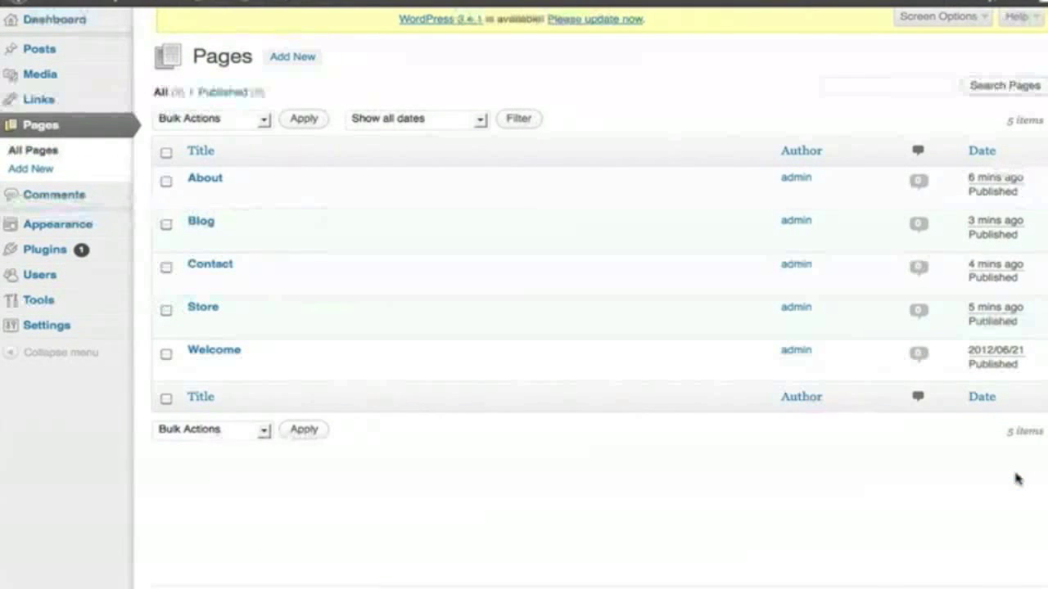
mouse_move(123, 275)
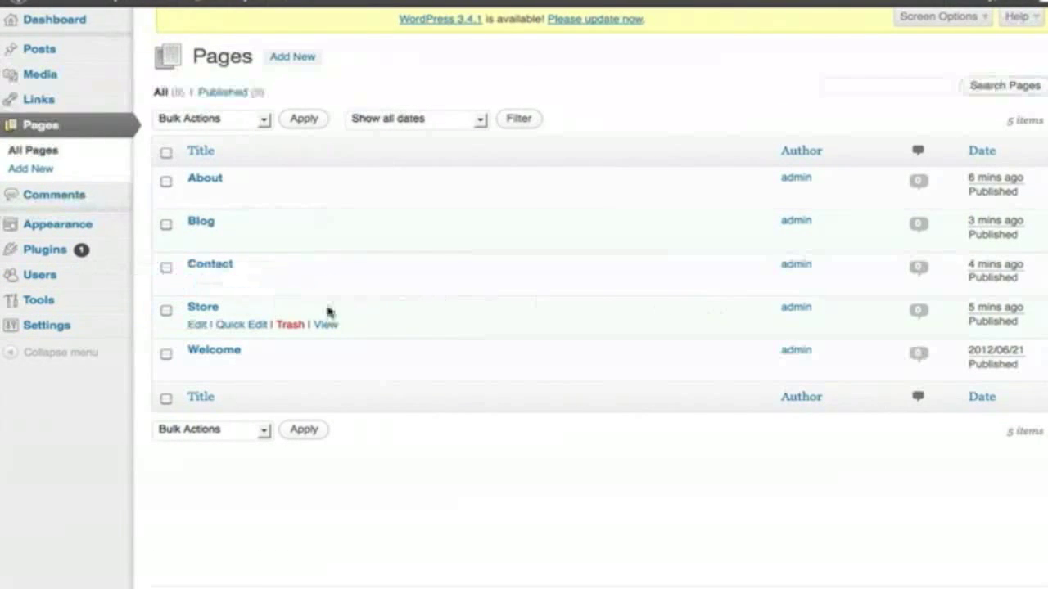
click(253, 325)
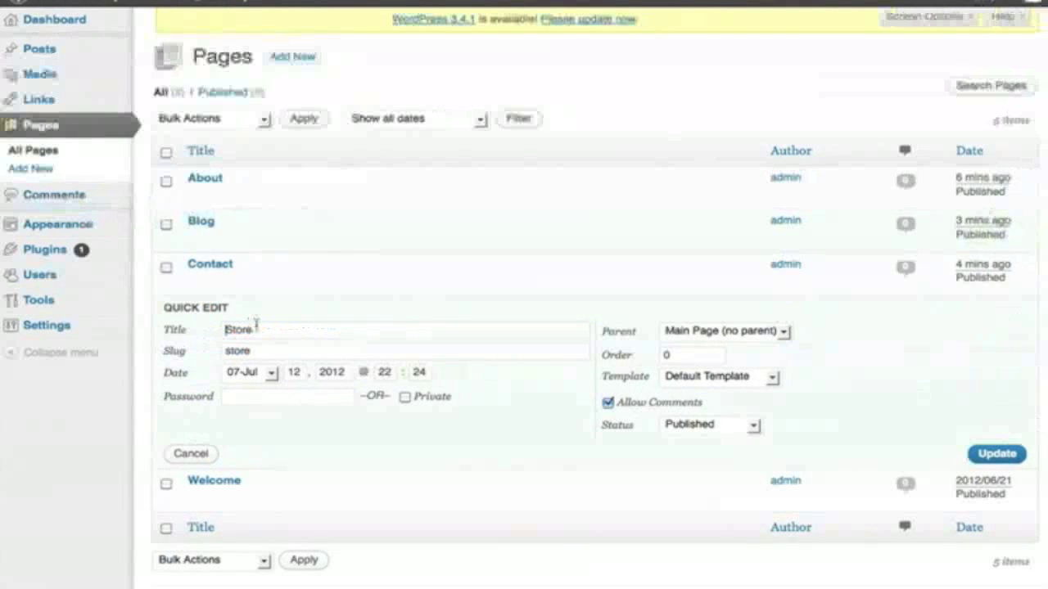
click(608, 402)
click(999, 454)
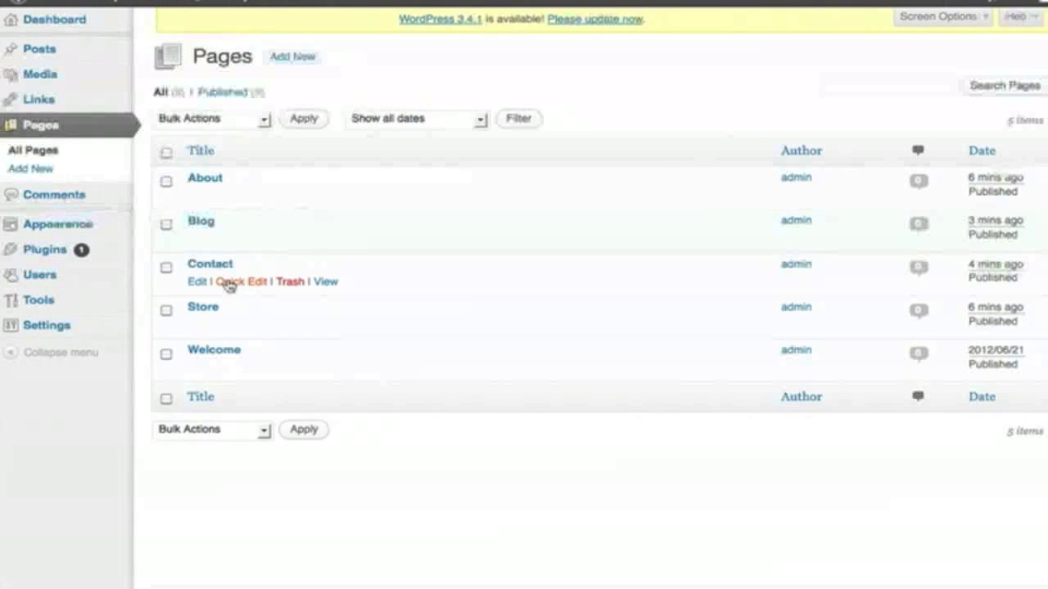
Step: Turn off comments on the Contact page and save the About page's Quick Edit
click(230, 281)
click(609, 360)
click(993, 409)
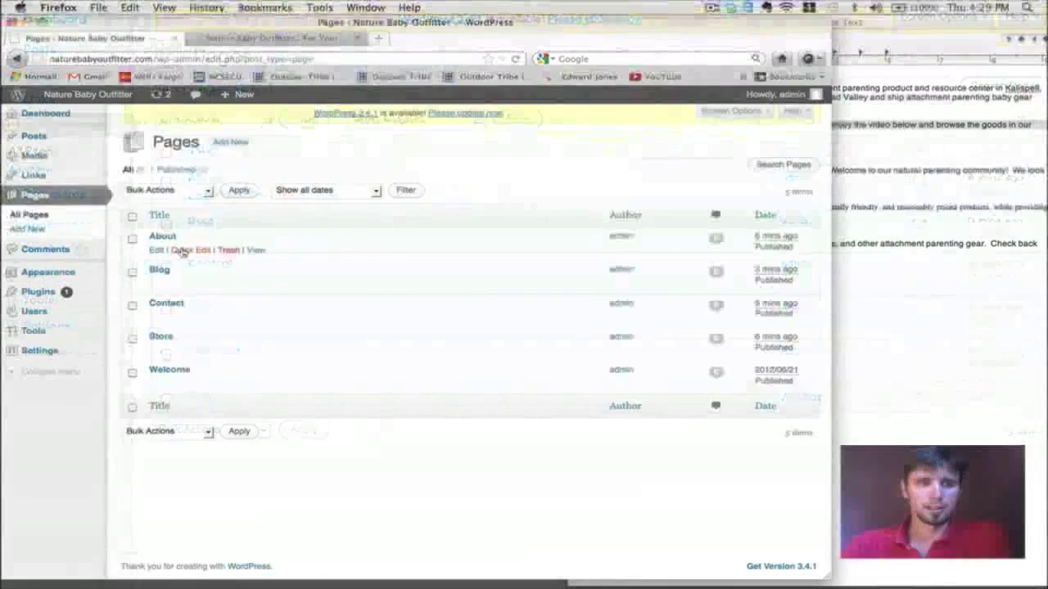
click(182, 250)
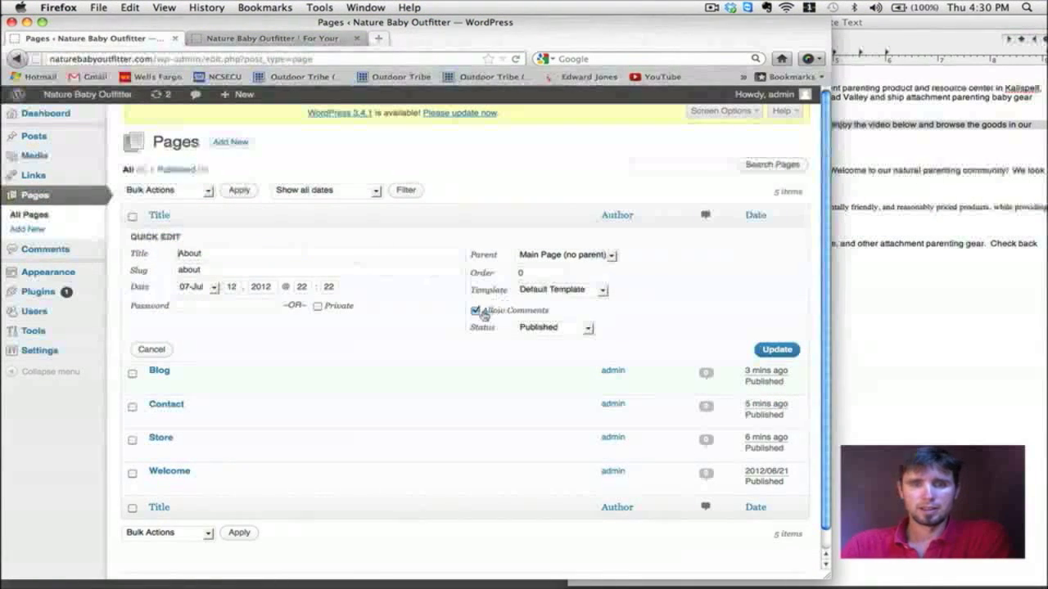
click(776, 349)
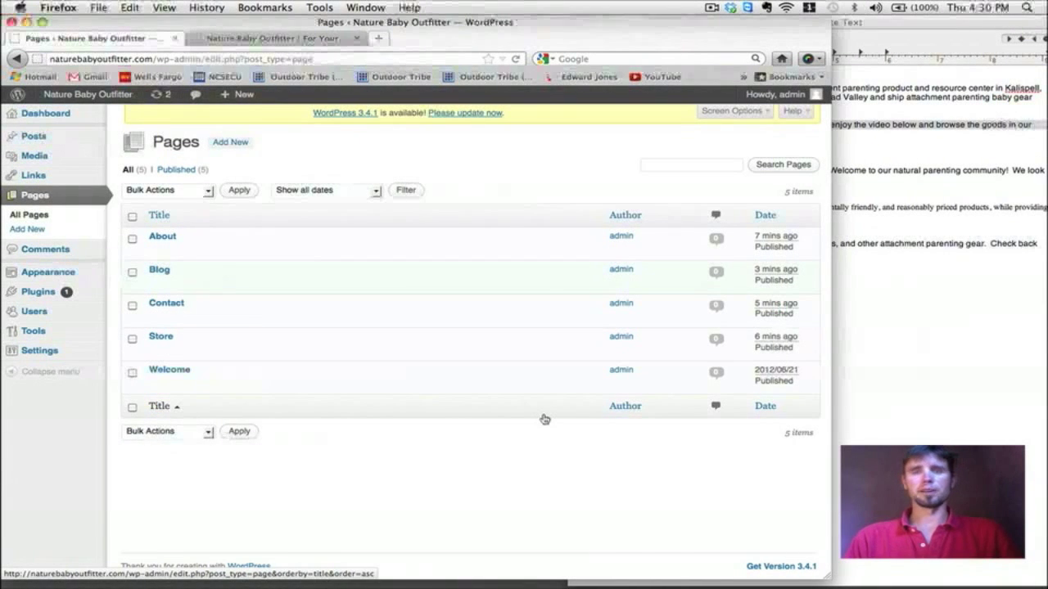
click(270, 38)
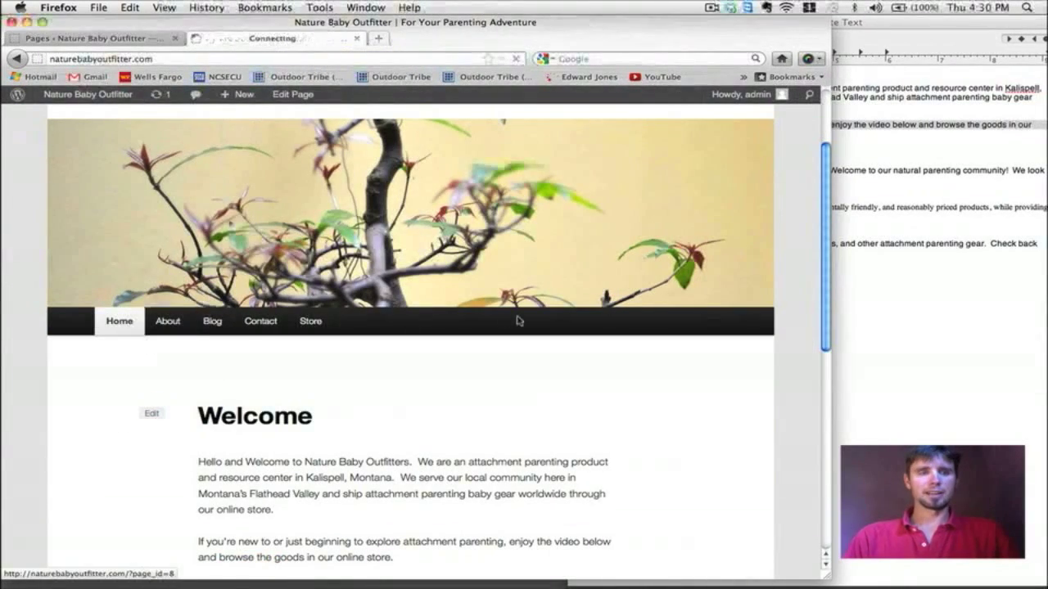
scroll(517, 320, down, 5)
scroll(518, 321, down, 3)
scroll(517, 320, up, 3)
scroll(518, 320, down, 3)
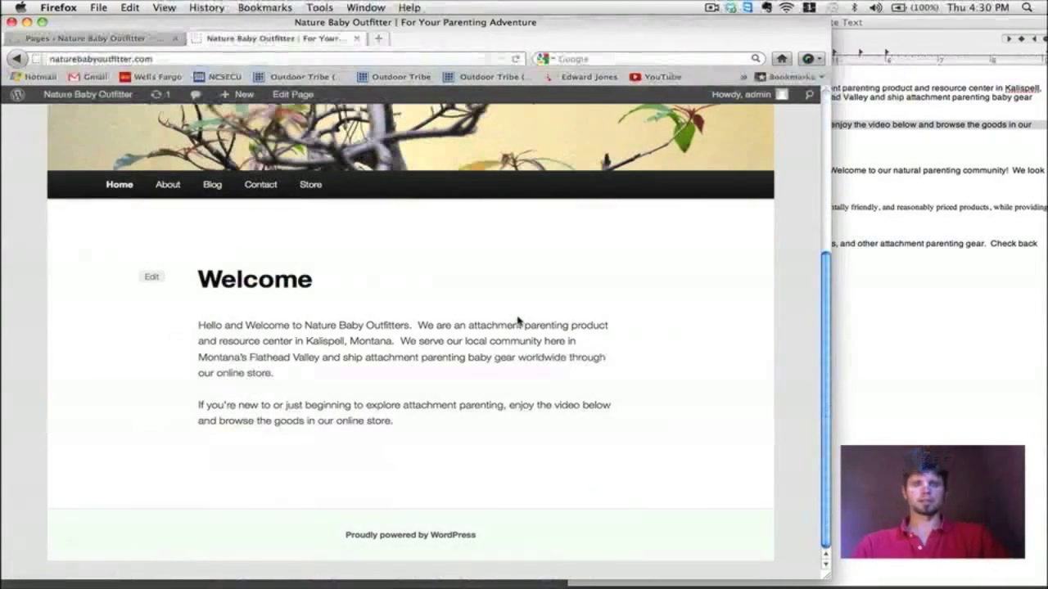
scroll(518, 321, up, 3)
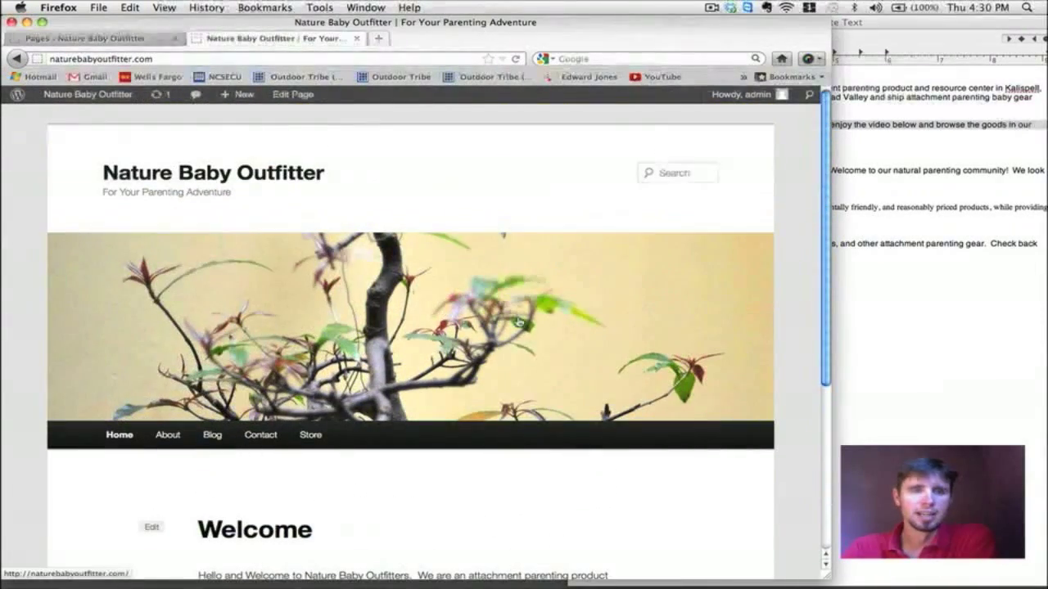
scroll(517, 321, down, 3)
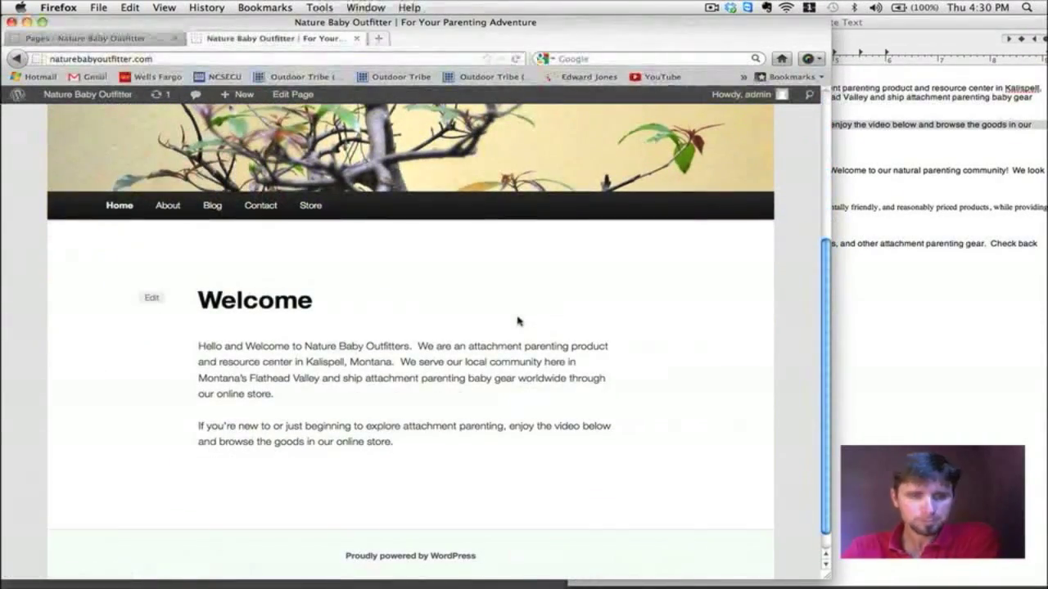
scroll(518, 320, up, 1)
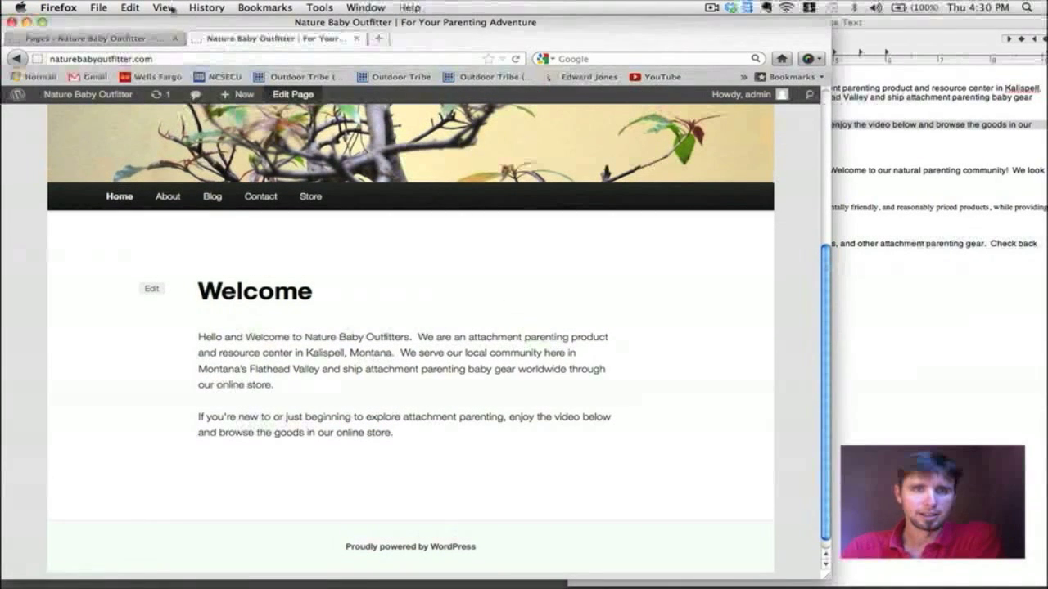
click(115, 40)
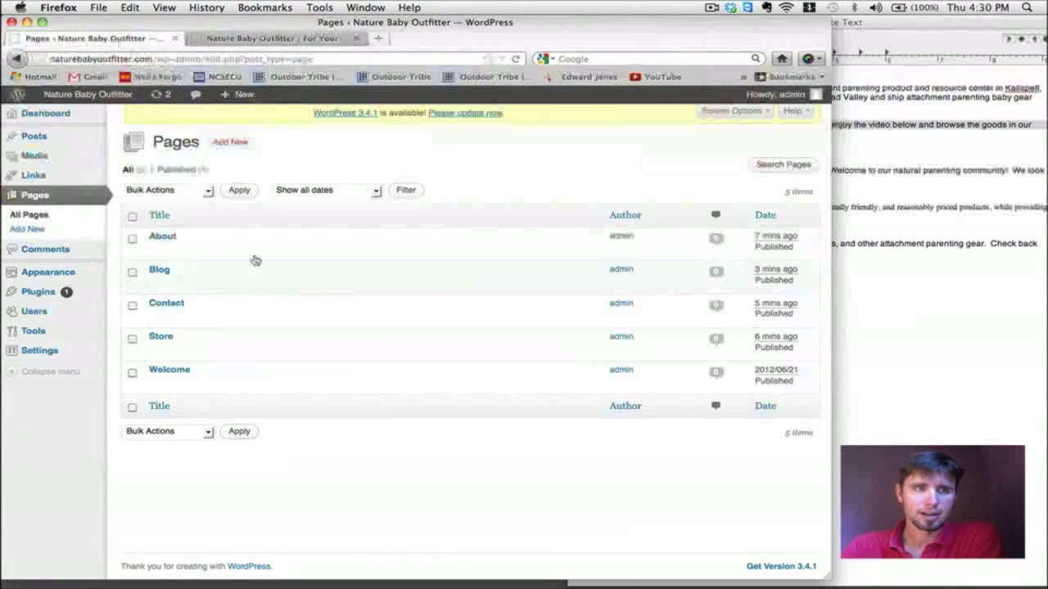
Step: Copy the YouTube link from the website text notes onto a new line below the Welcome text, then update
click(174, 371)
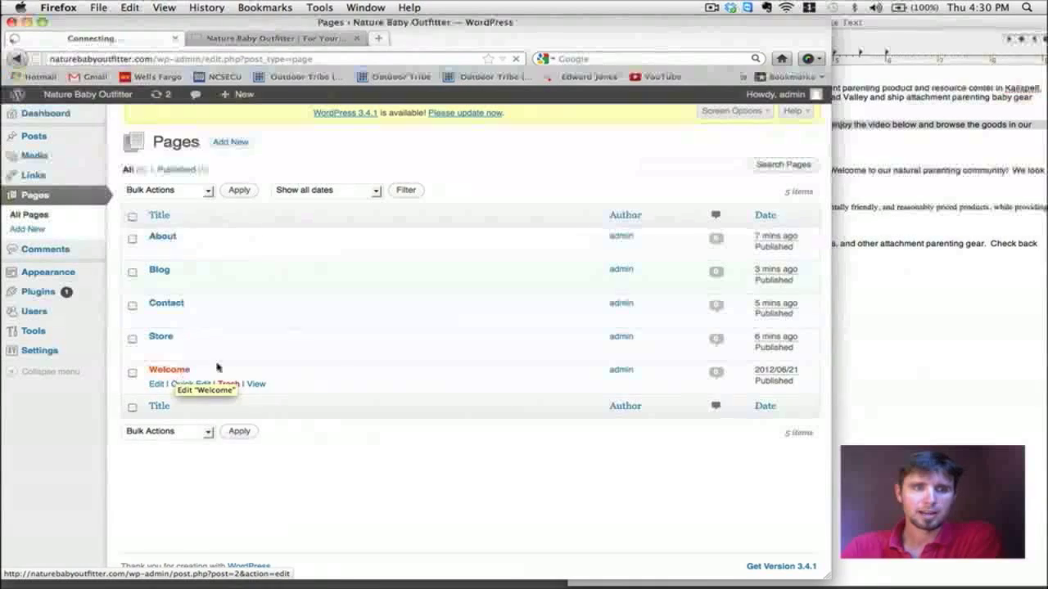
click(955, 411)
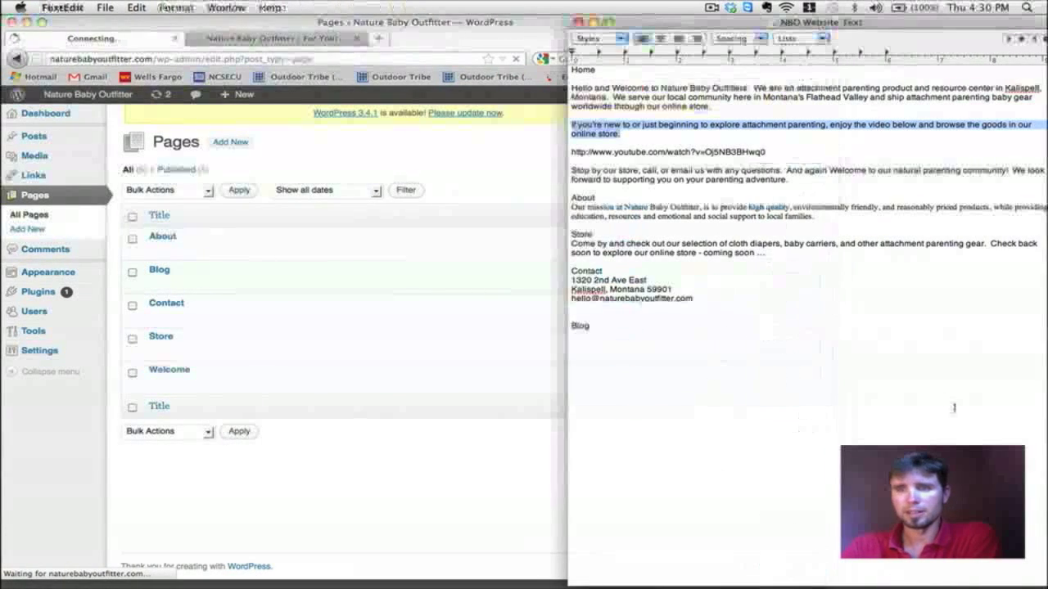
drag(776, 153, 571, 154)
key(super+c)
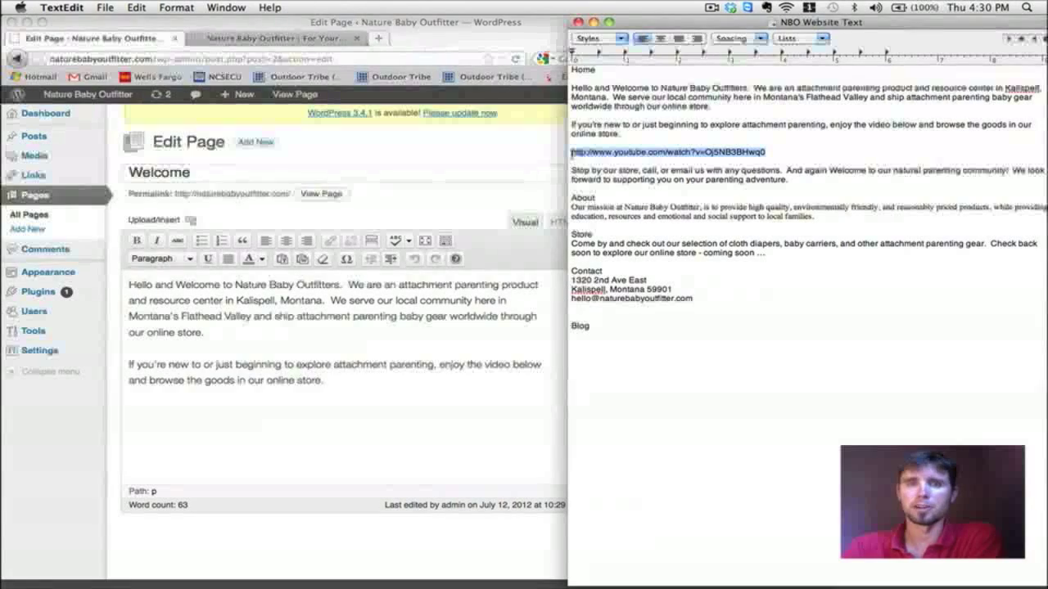
click(331, 385)
key(Return)
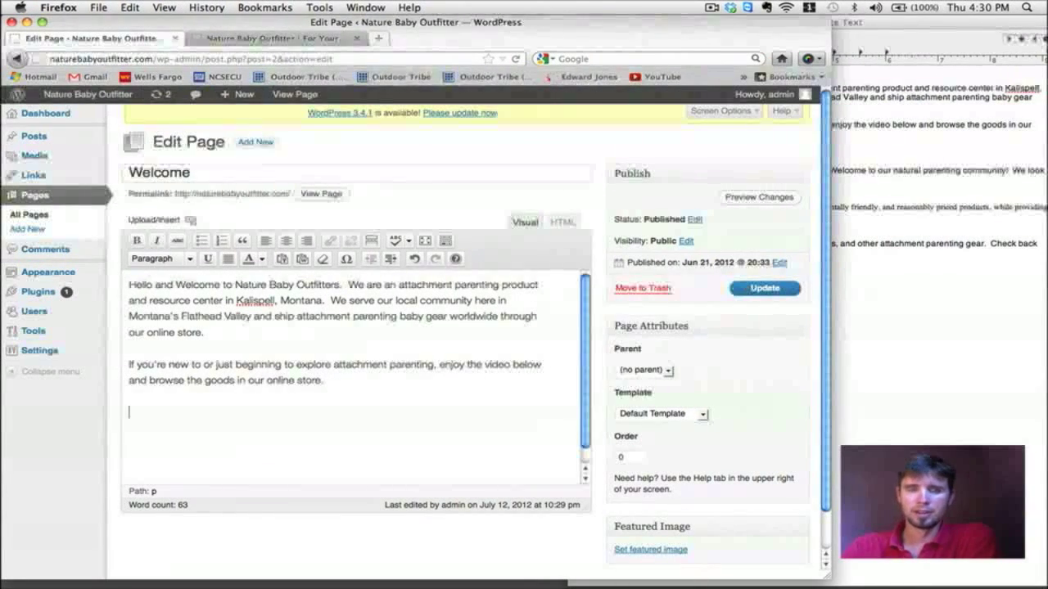
key(super+v)
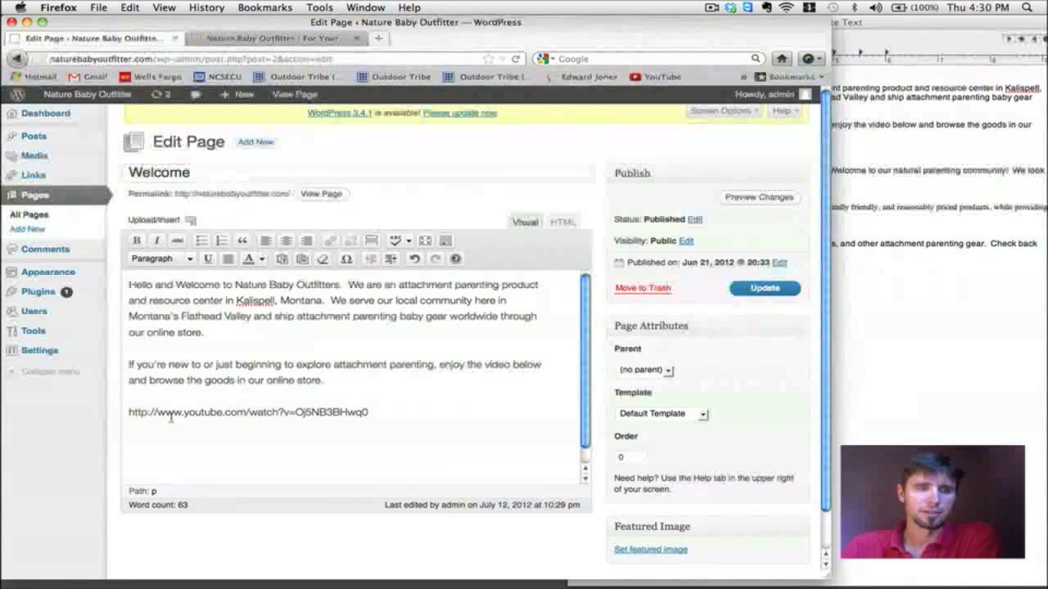
click(129, 414)
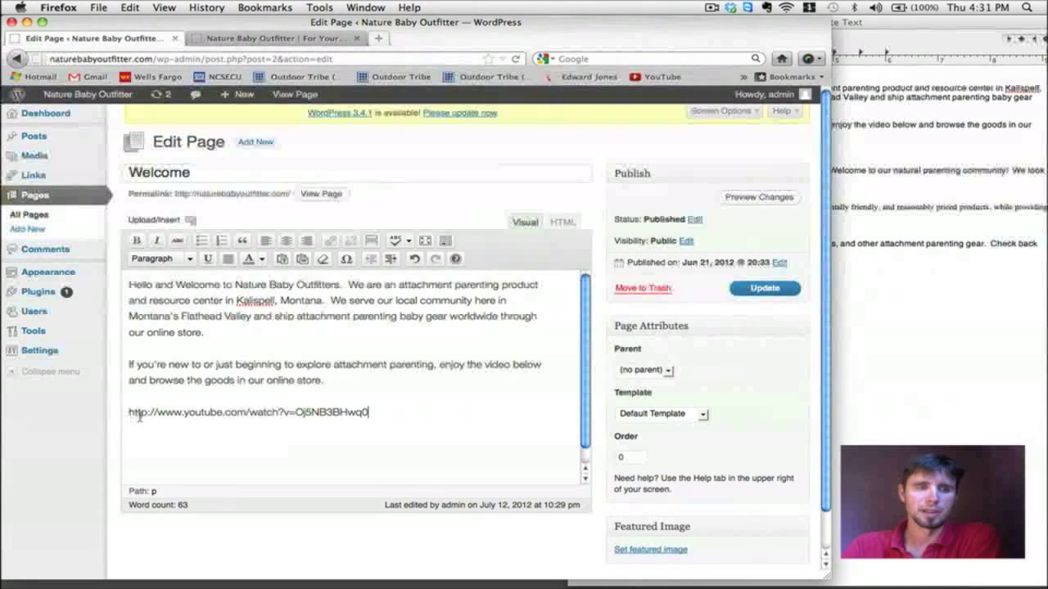
key(super+Right)
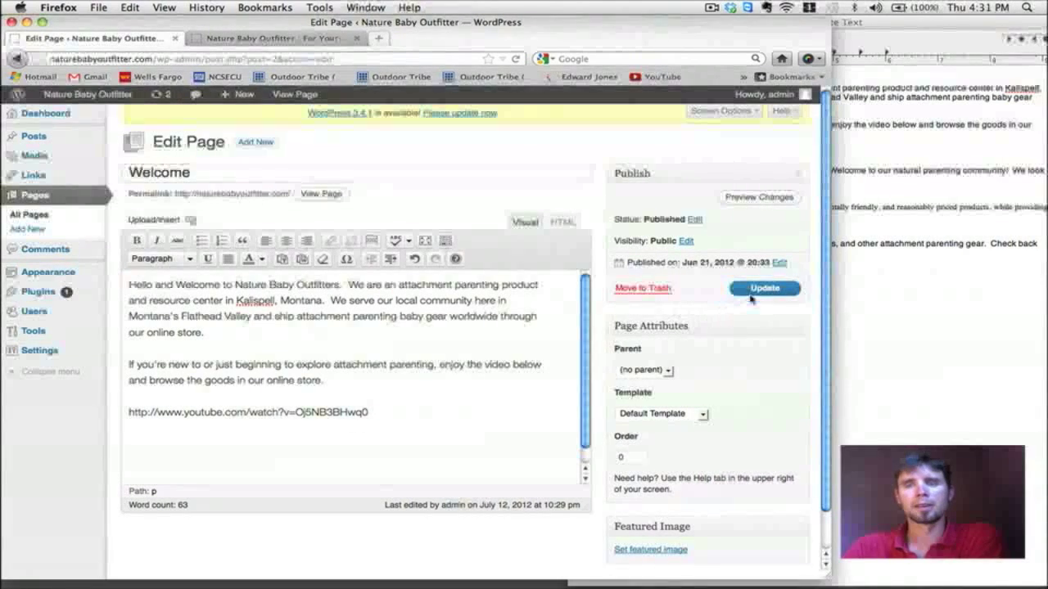
click(750, 291)
Step: Reload the live Welcome page and scroll down to the embedded video
click(222, 40)
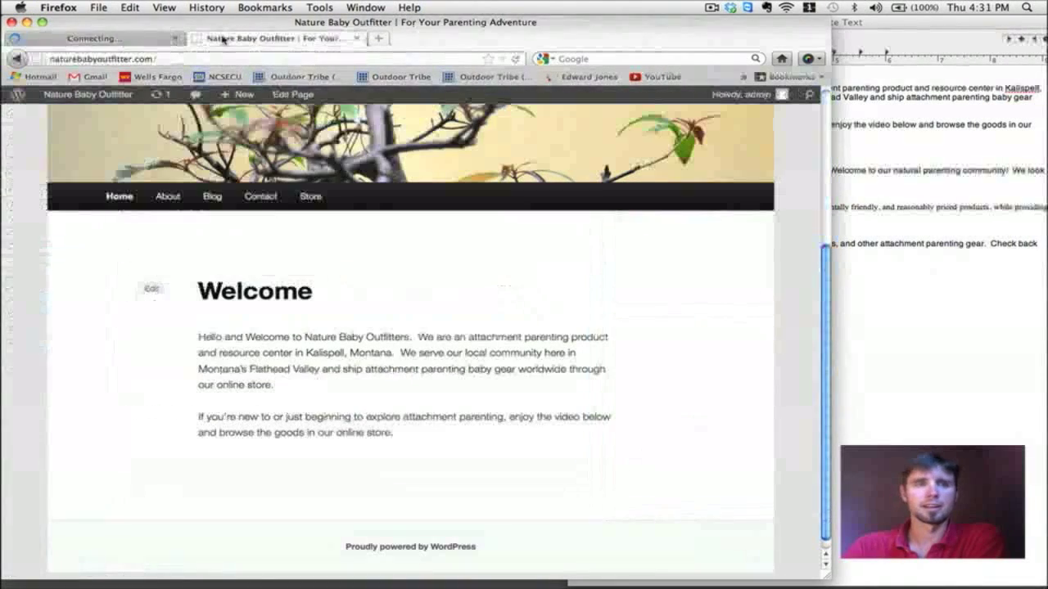
click(119, 196)
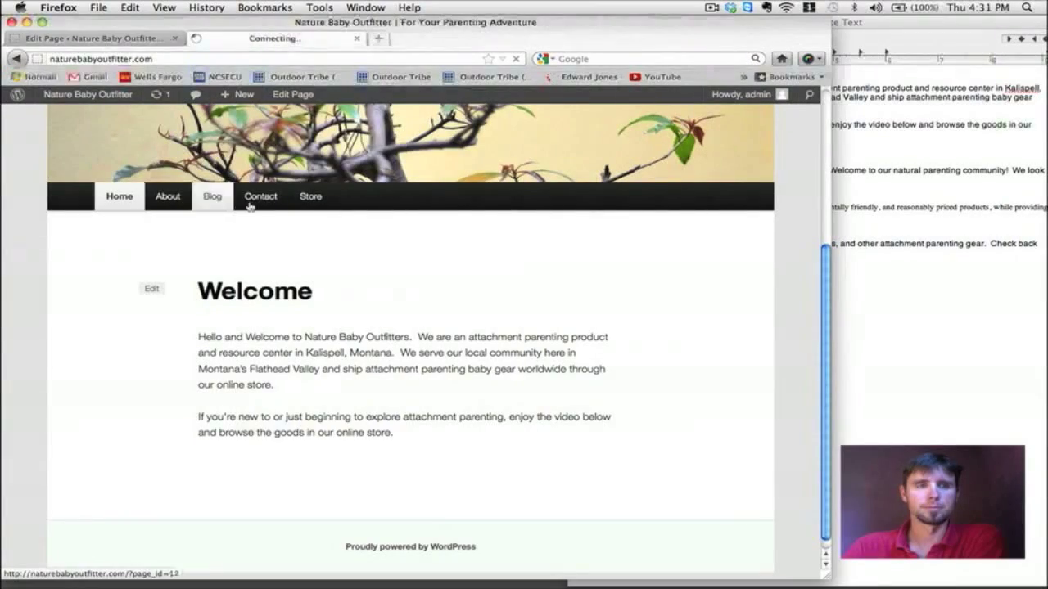
scroll(498, 264, down, 5)
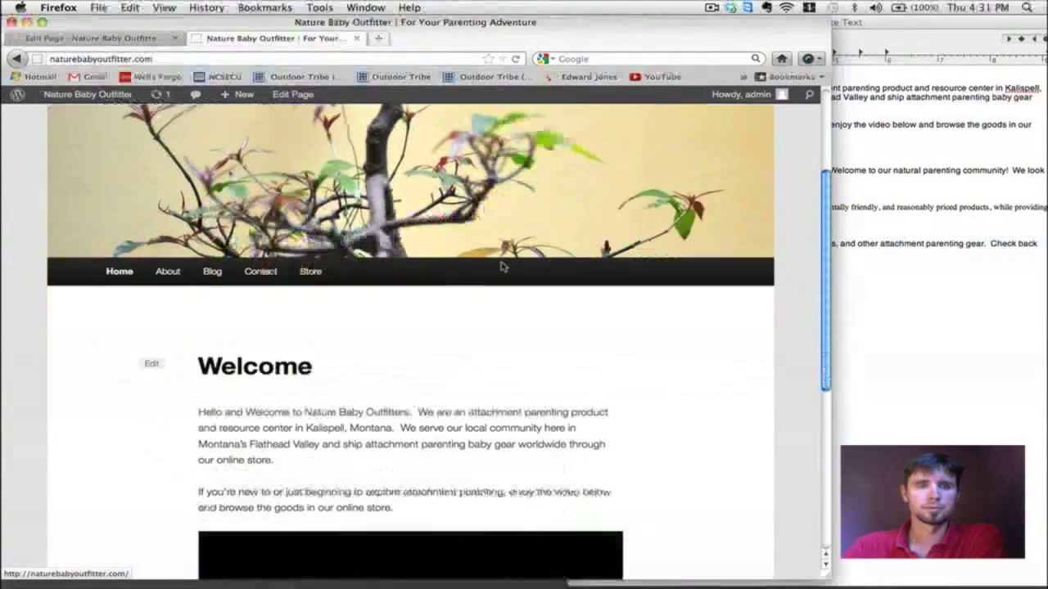
scroll(501, 264, down, 3)
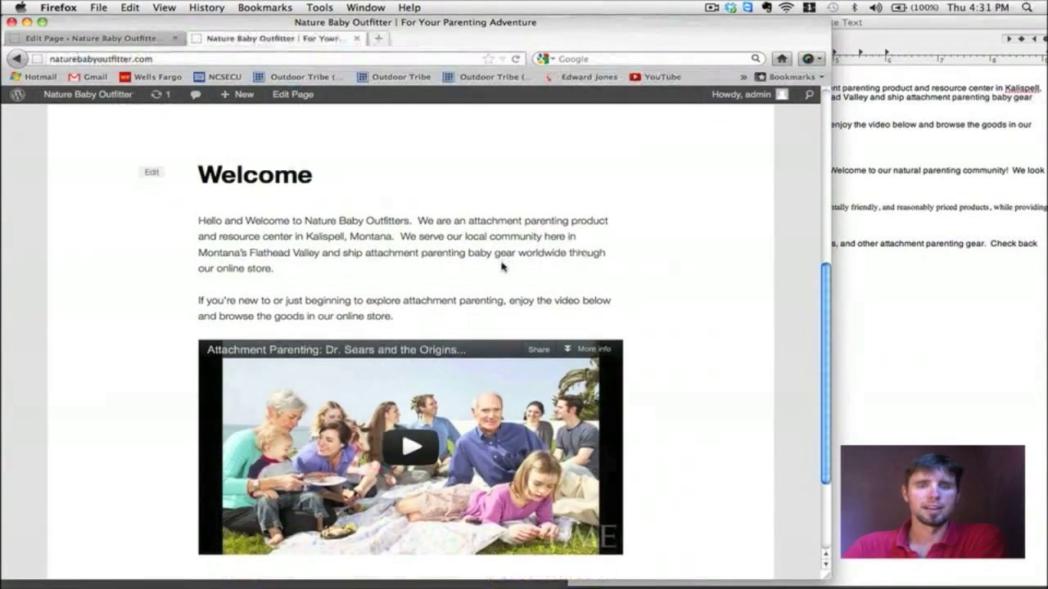
scroll(502, 266, down, 2)
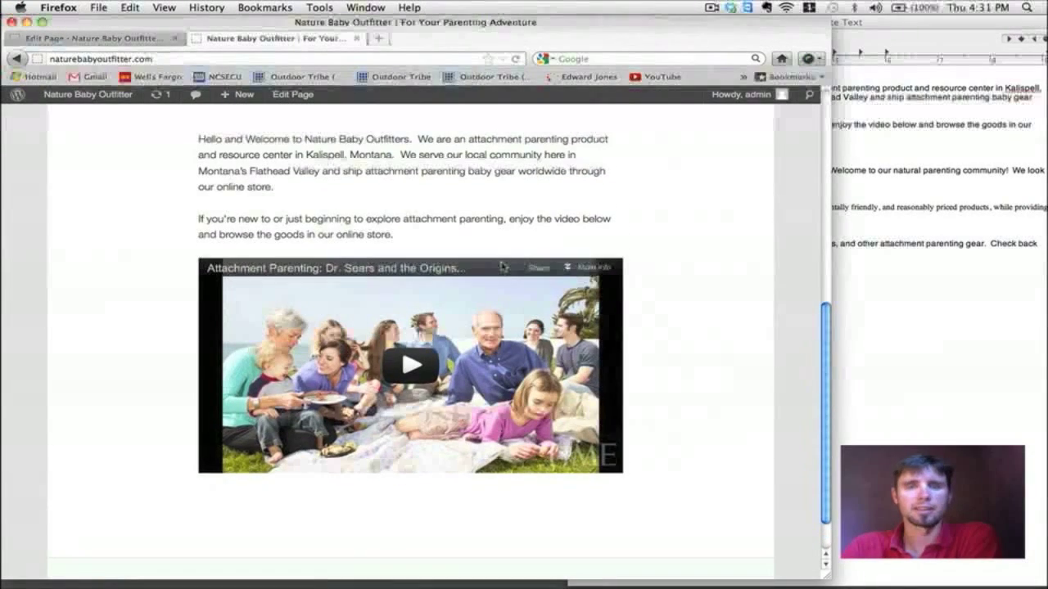
scroll(503, 268, down, 3)
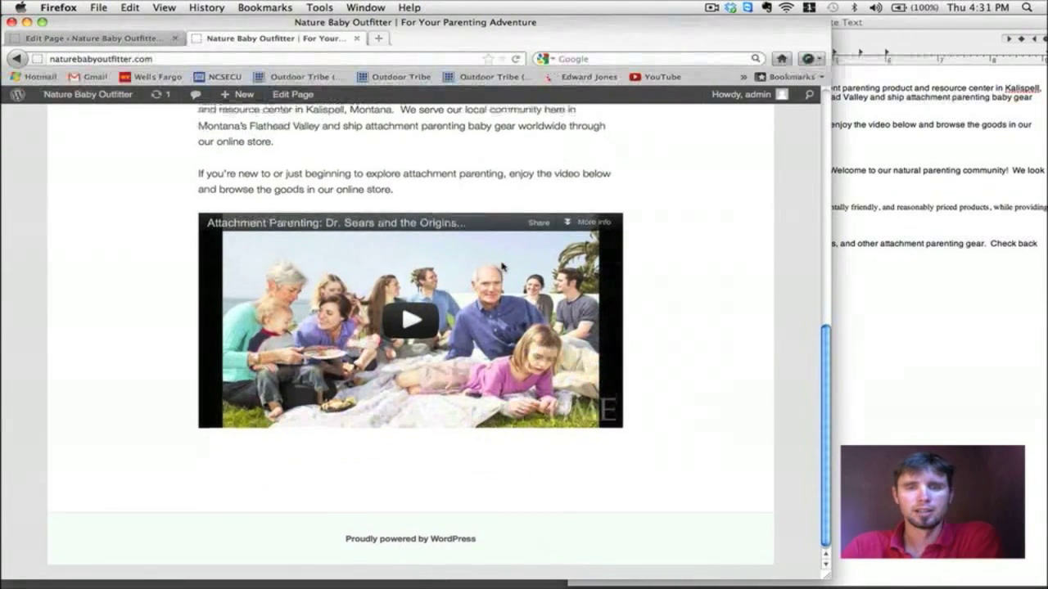
Step: Play the Attachment Parenting video louder with the browser full-width, then pause it at 0:10
click(430, 320)
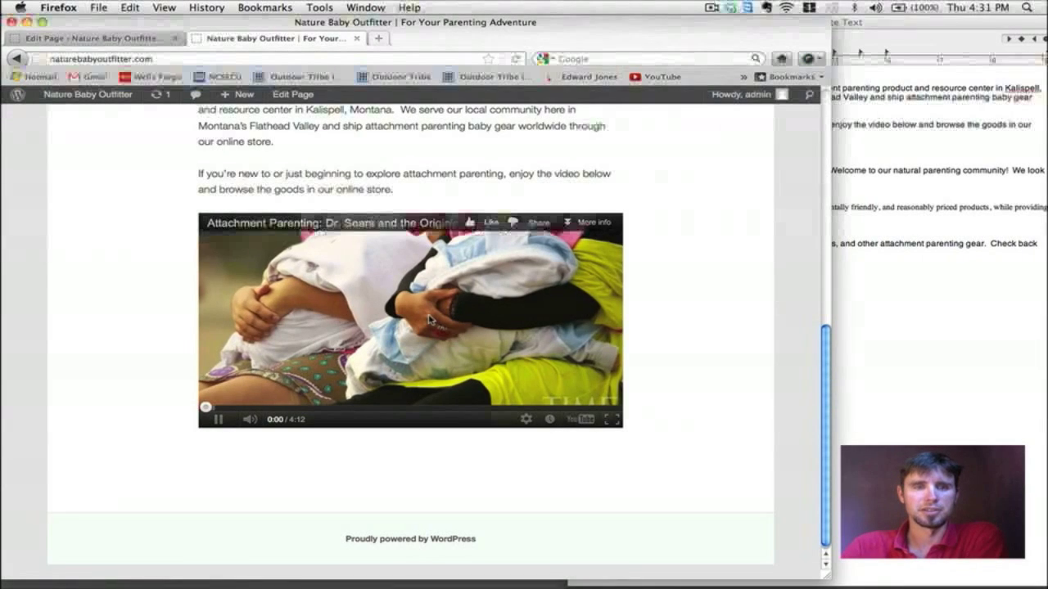
key(XF86AudioRaiseVolume)
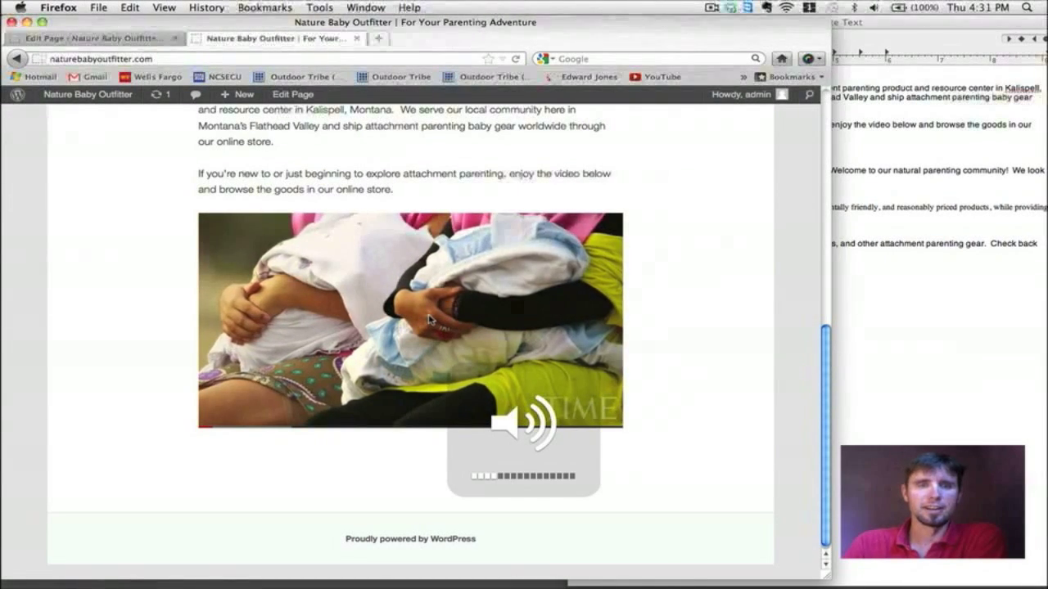
drag(826, 578, 1041, 583)
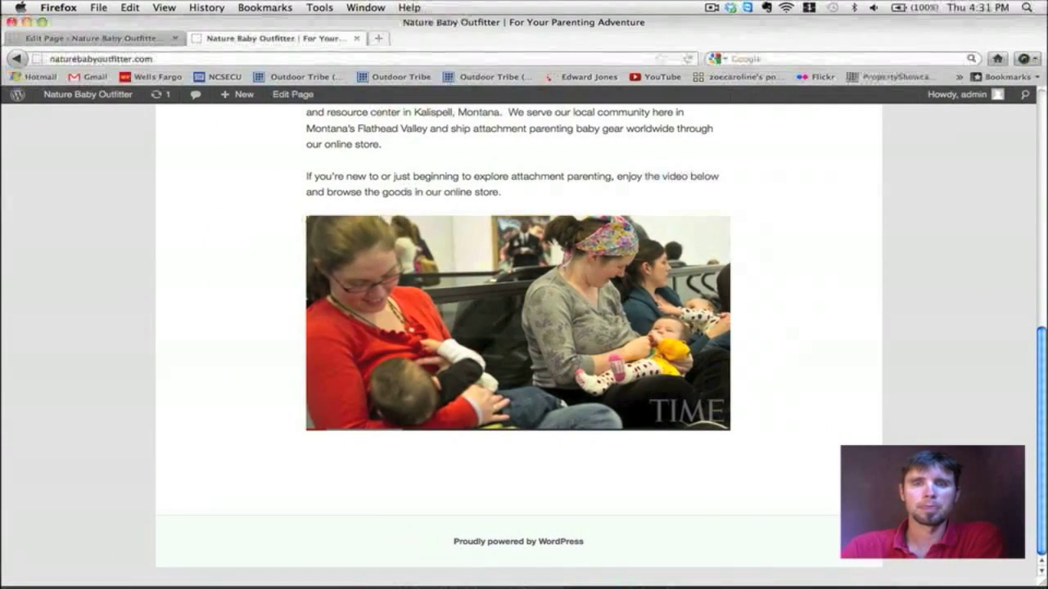
click(571, 393)
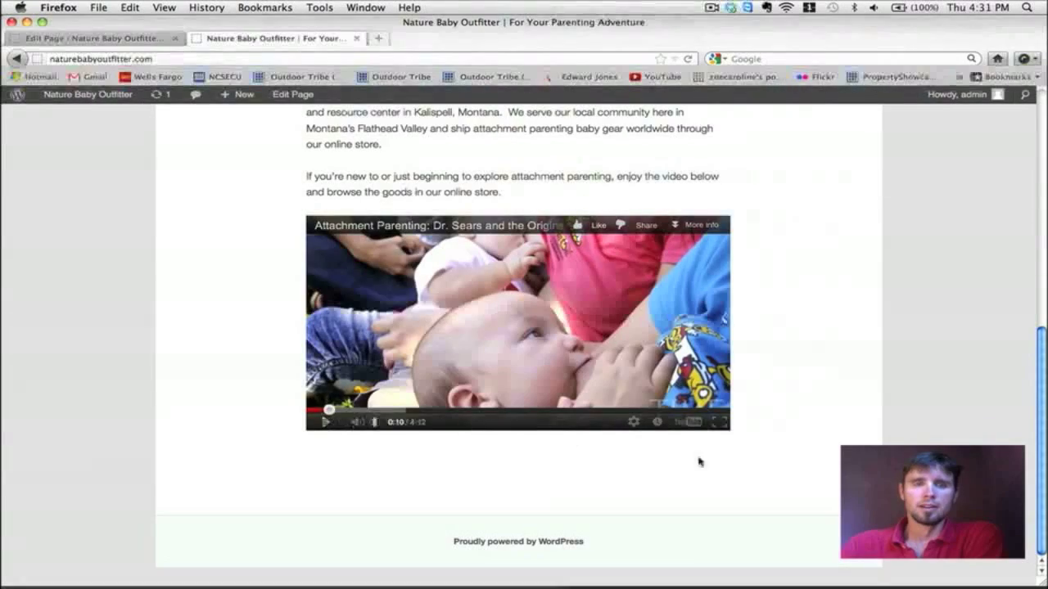
scroll(791, 484, up, 10)
scroll(791, 484, up, 4)
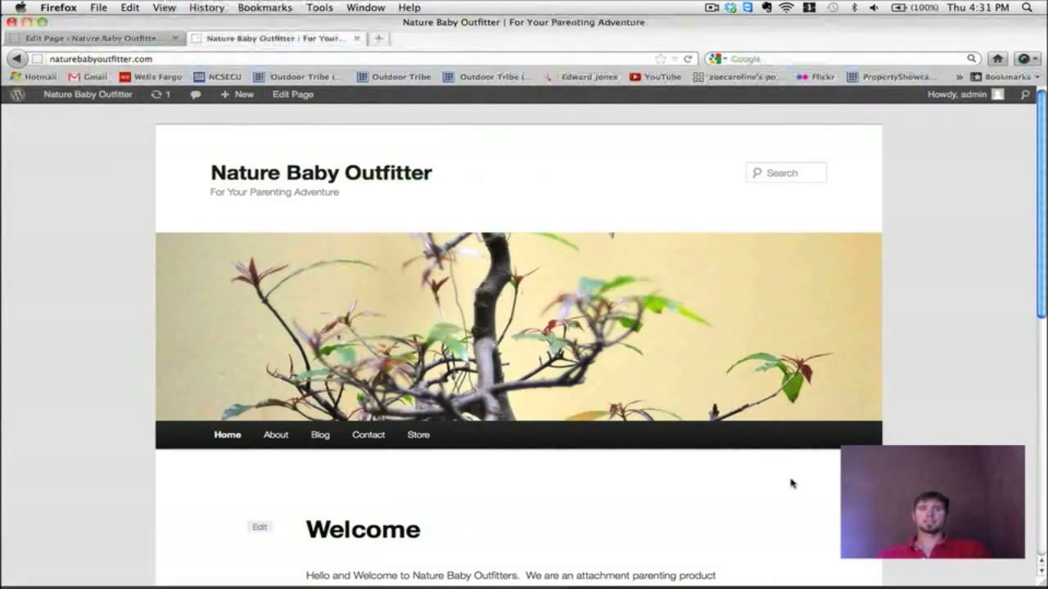
scroll(791, 484, down, 6)
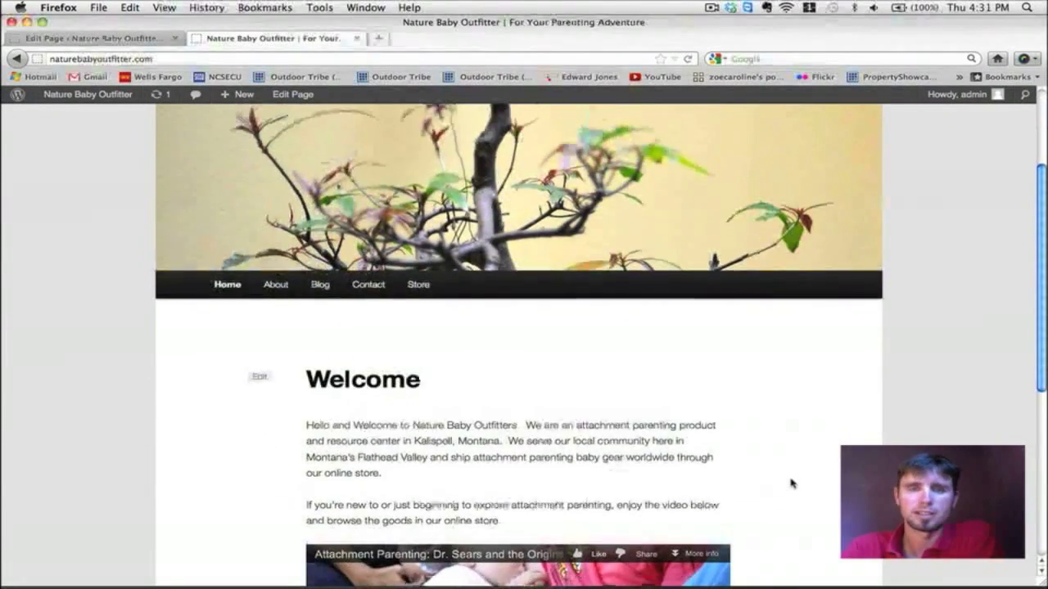
scroll(791, 484, down, 5)
scroll(791, 483, up, 11)
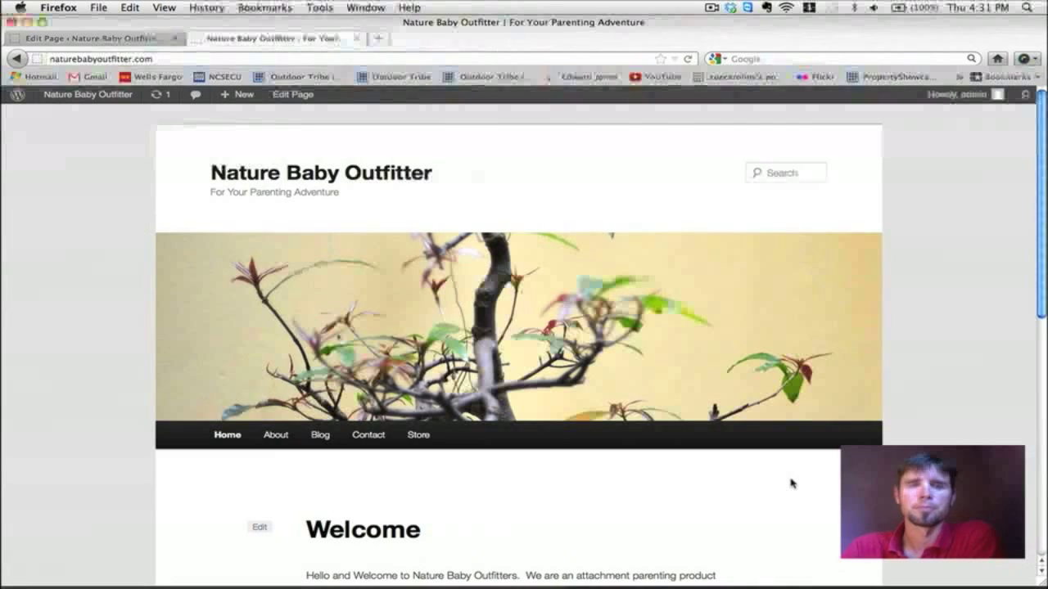
scroll(791, 484, down, 5)
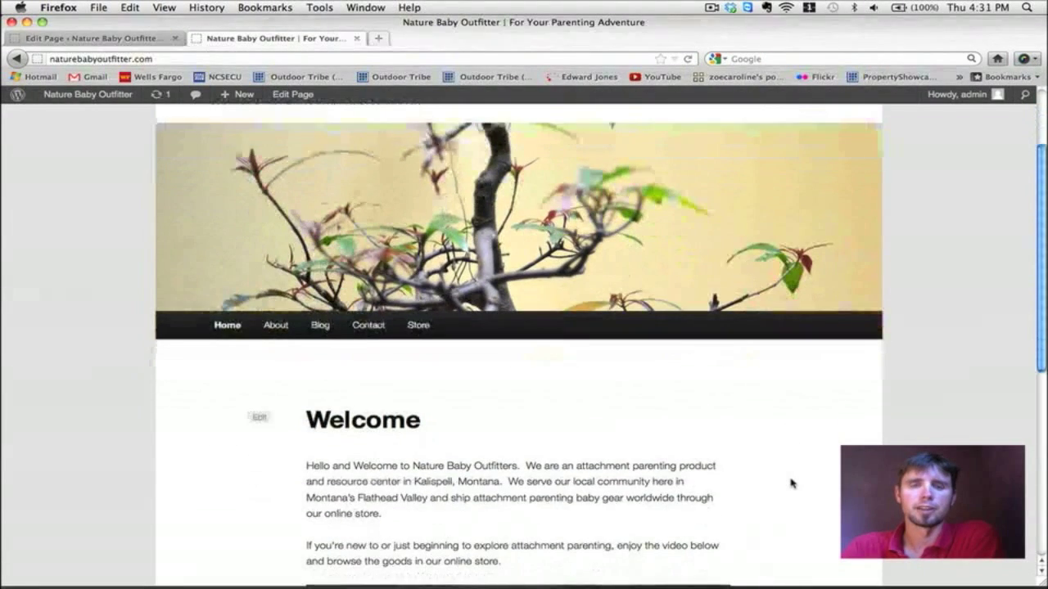
scroll(791, 484, down, 7)
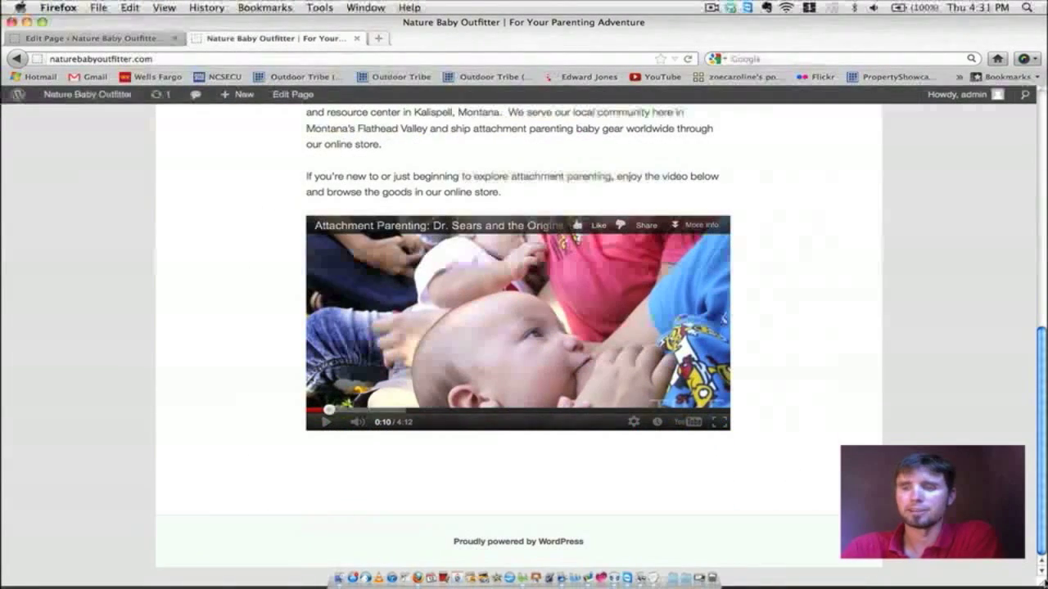
Step: Compare the live page against the NBO Website Text document side by side, then restore full-width Firefox
drag(984, 562, 287, 479)
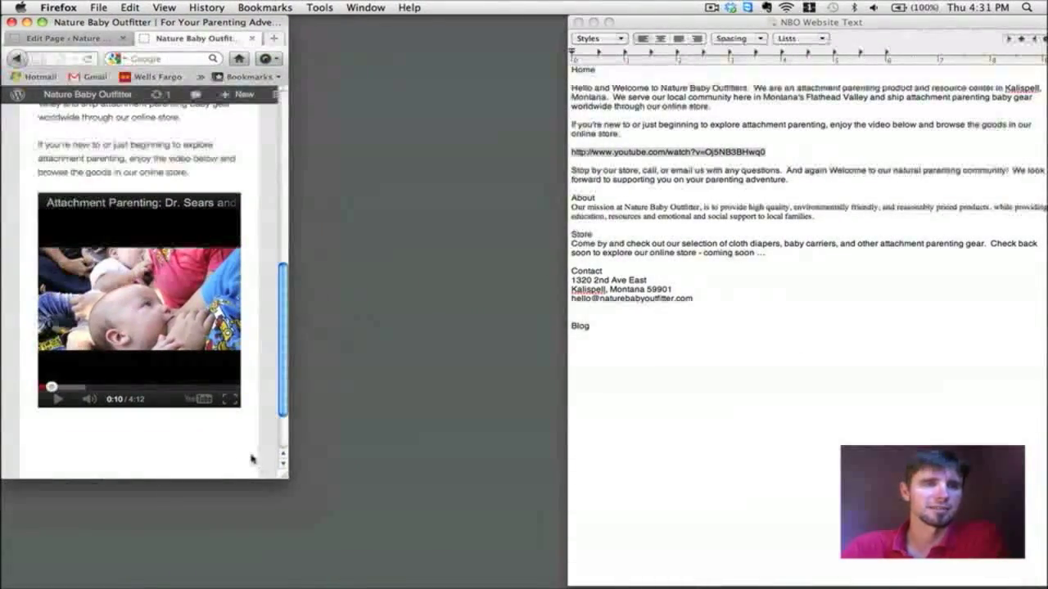
scroll(252, 459, up, 10)
drag(283, 481, 275, 479)
scroll(135, 334, down, 5)
scroll(136, 334, down, 5)
scroll(65, 372, up, 10)
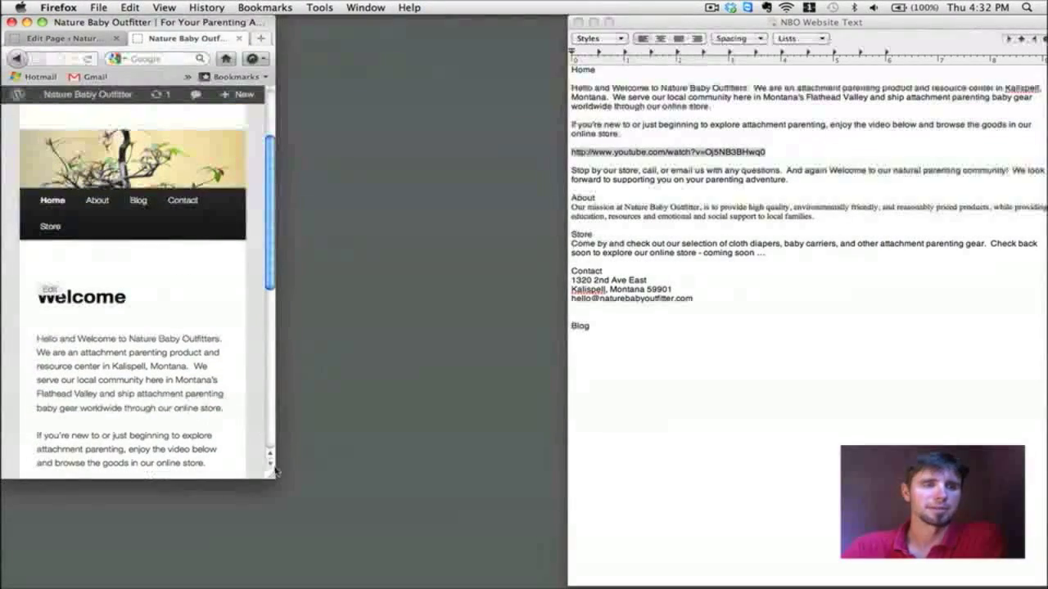
drag(275, 478, 635, 561)
scroll(533, 493, down, 8)
scroll(533, 494, up, 10)
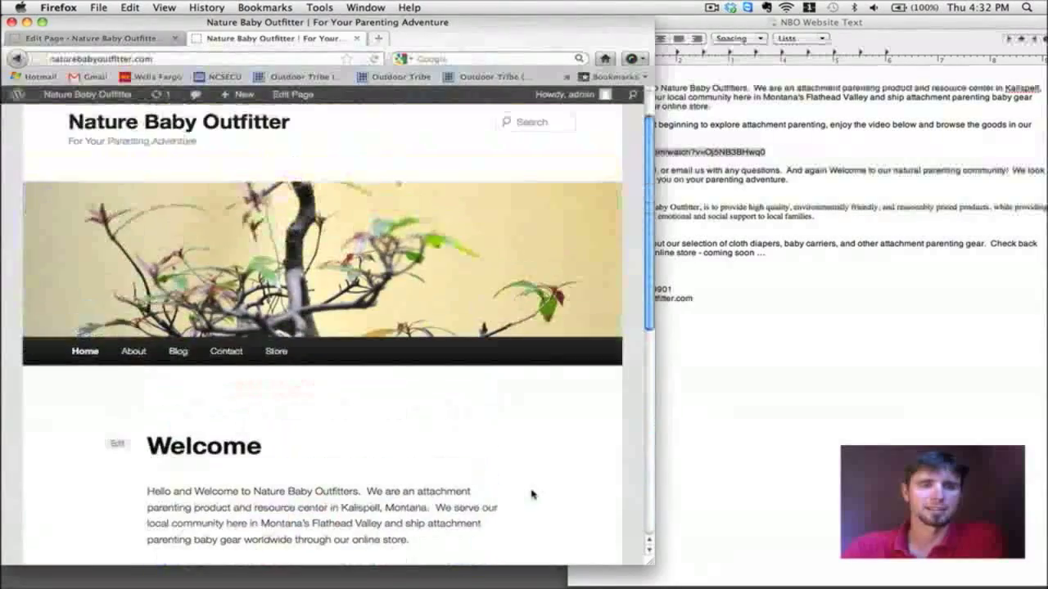
scroll(533, 494, down, 1)
drag(651, 564, 1046, 588)
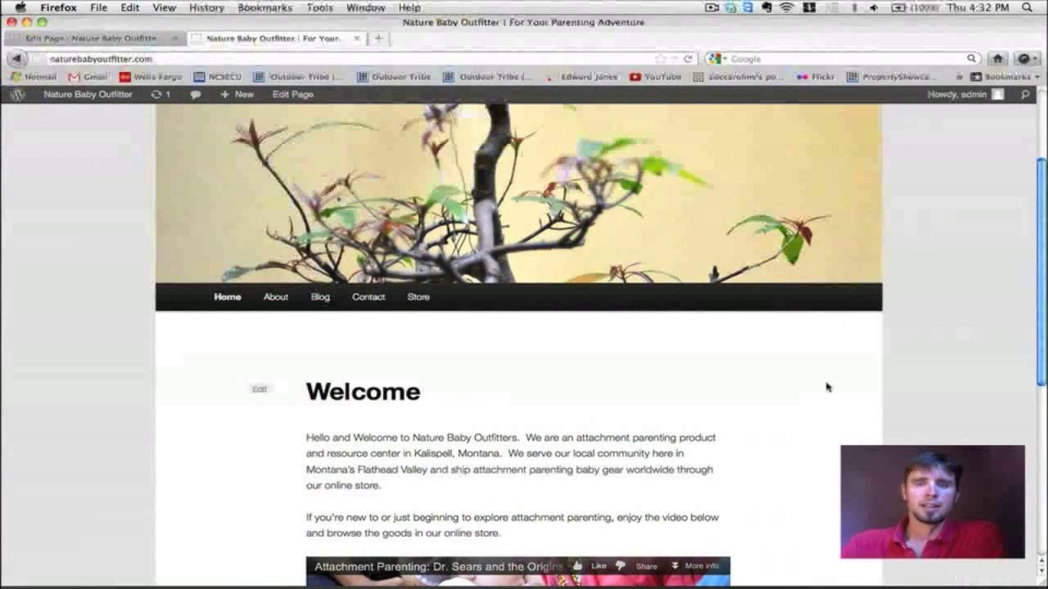
scroll(827, 387, down, 5)
scroll(827, 387, up, 7)
scroll(827, 387, down, 5)
scroll(827, 387, up, 2)
scroll(827, 387, up, 2)
scroll(827, 387, down, 5)
scroll(827, 387, up, 2)
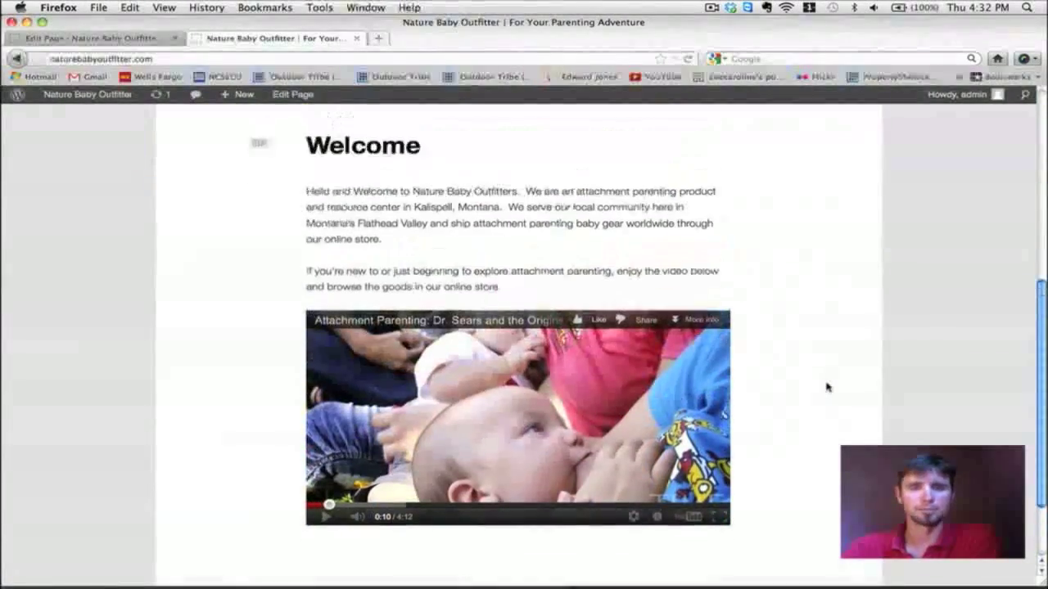
scroll(827, 387, up, 2)
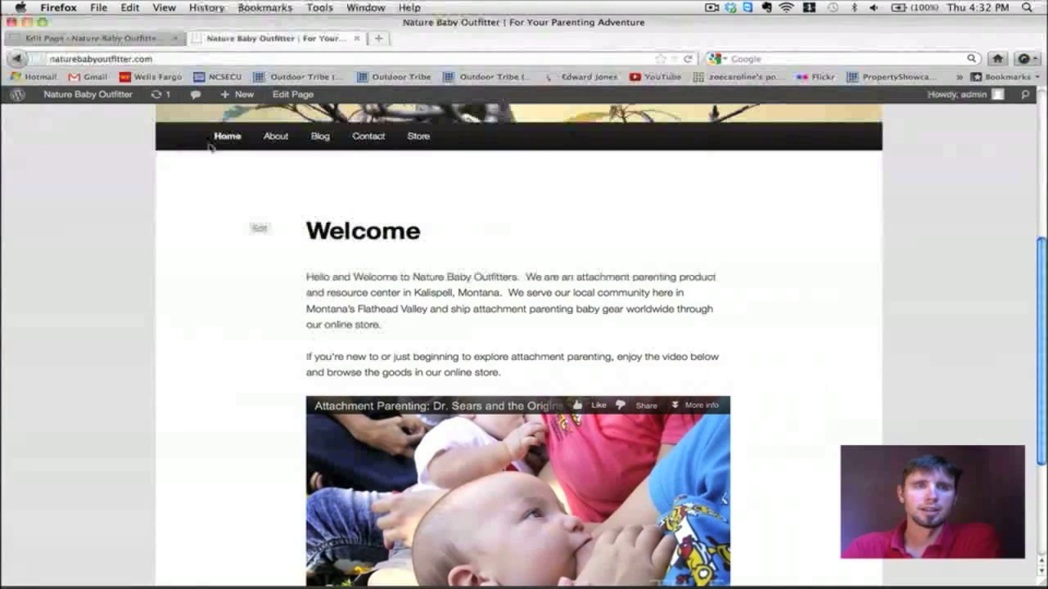
scroll(575, 257, down, 6)
scroll(576, 257, up, 8)
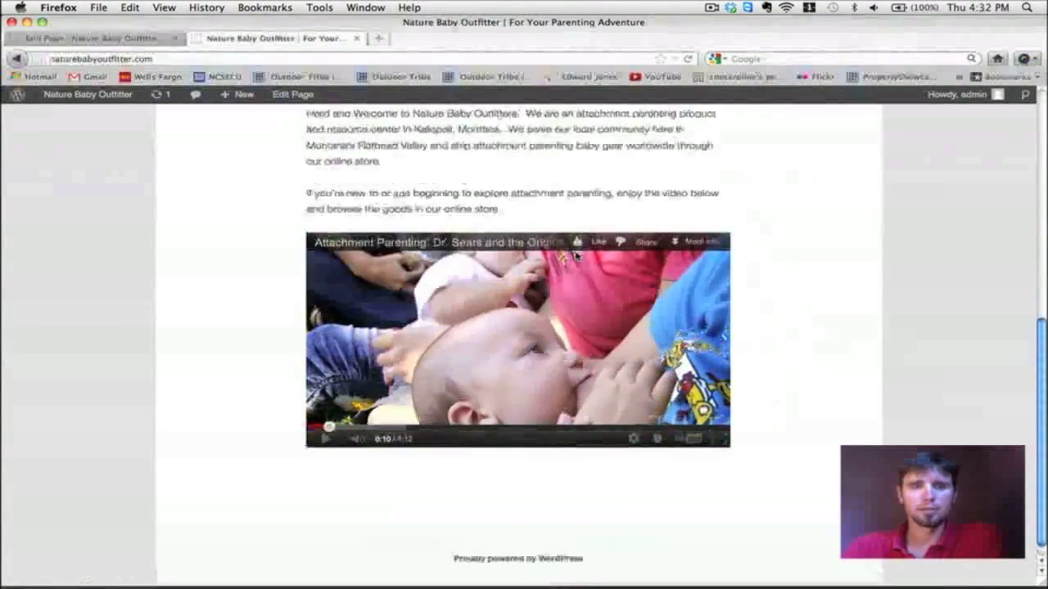
scroll(368, 294, up, 5)
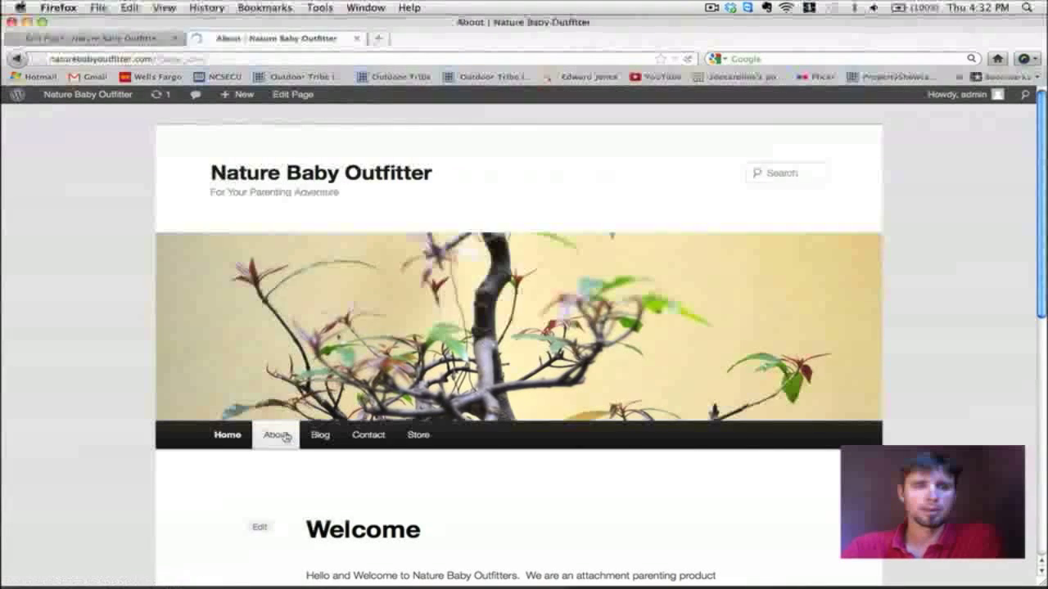
scroll(495, 400, down, 3)
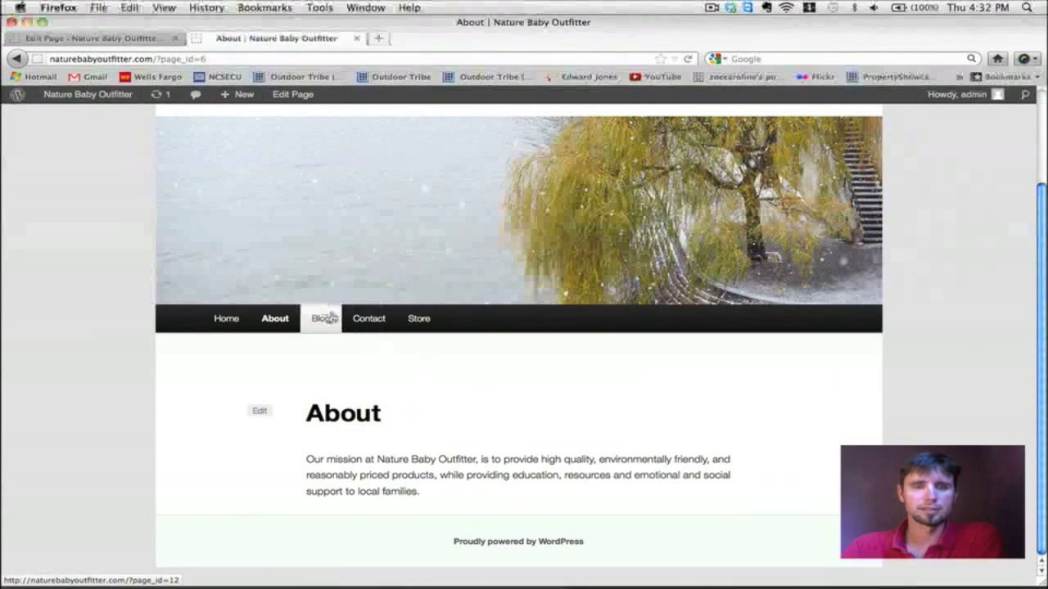
Step: Open the live Contact page and scroll through its content
click(323, 319)
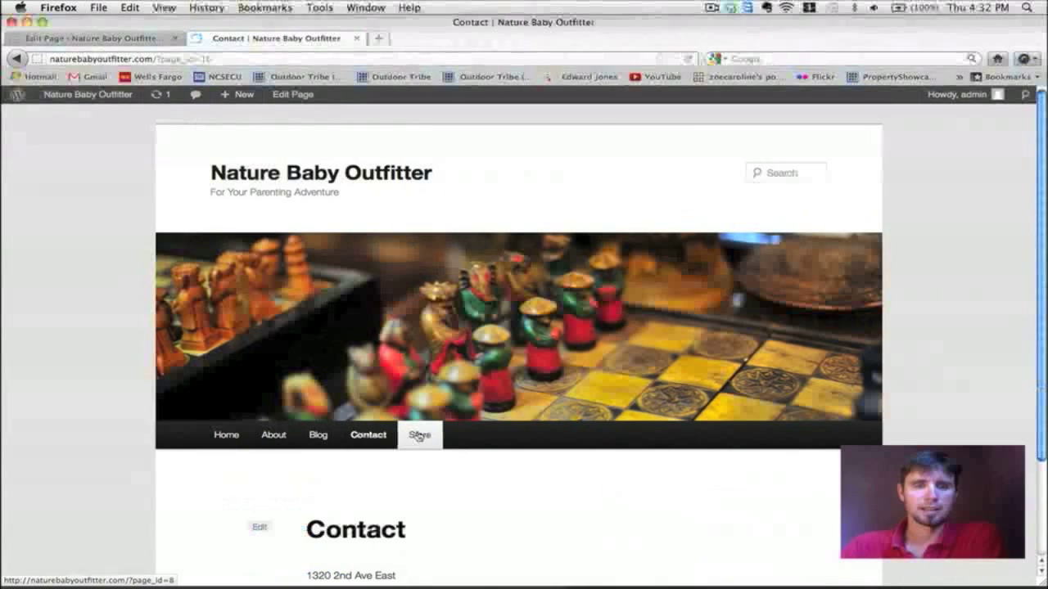
scroll(694, 434, down, 3)
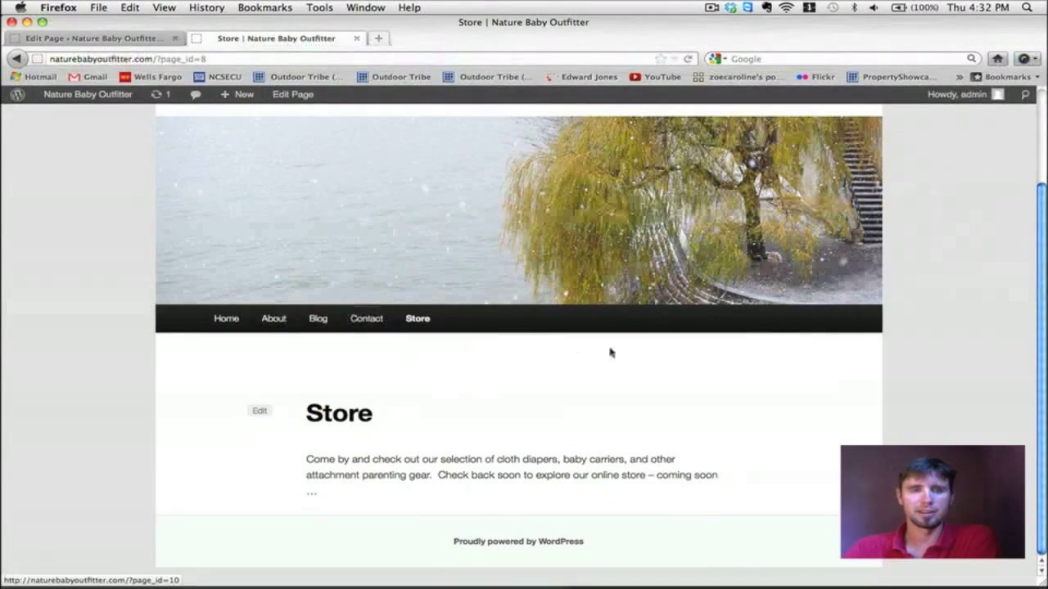
scroll(611, 352, up, 3)
scroll(611, 352, down, 3)
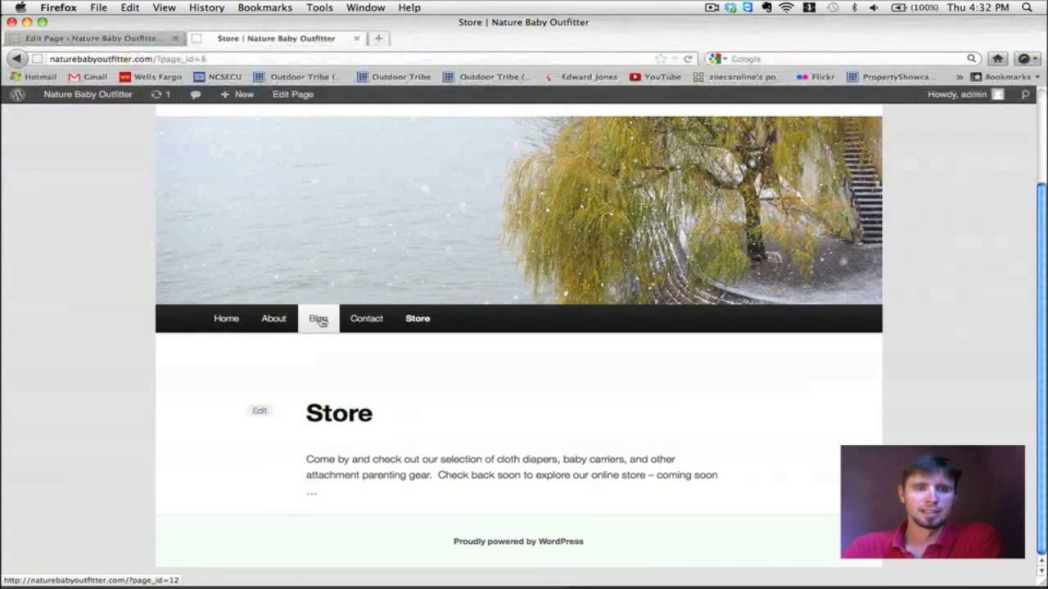
scroll(533, 369, up, 3)
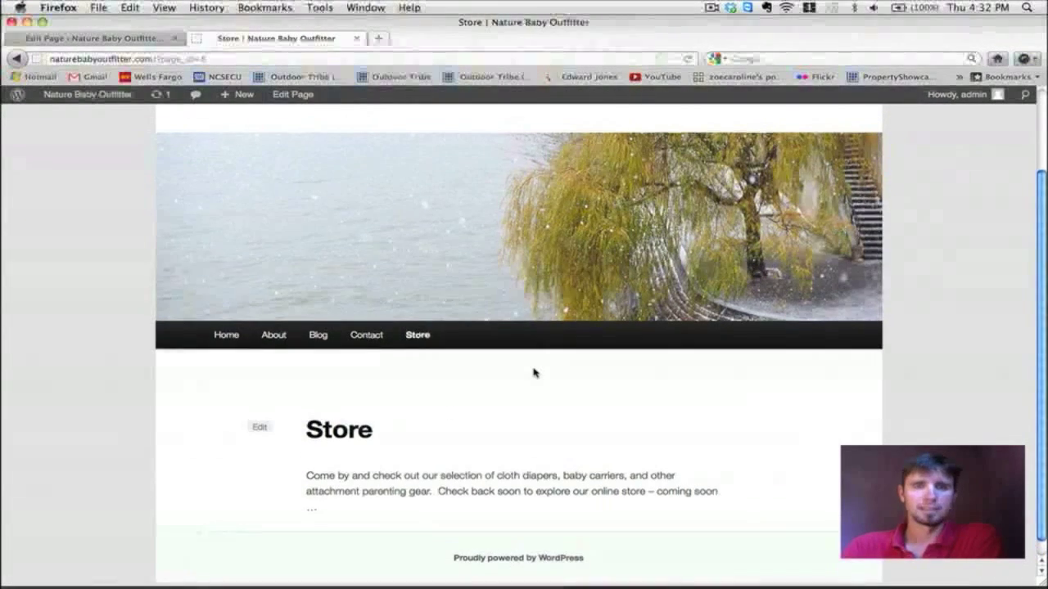
Step: Visit the live Home and Blog pages, then return to the Welcome page editor
click(227, 435)
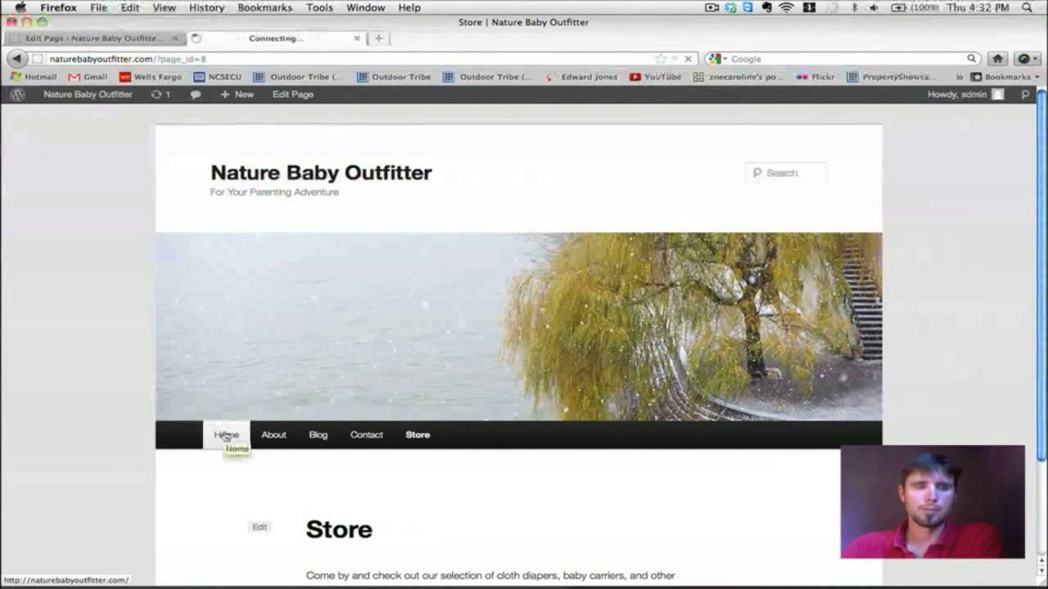
click(306, 442)
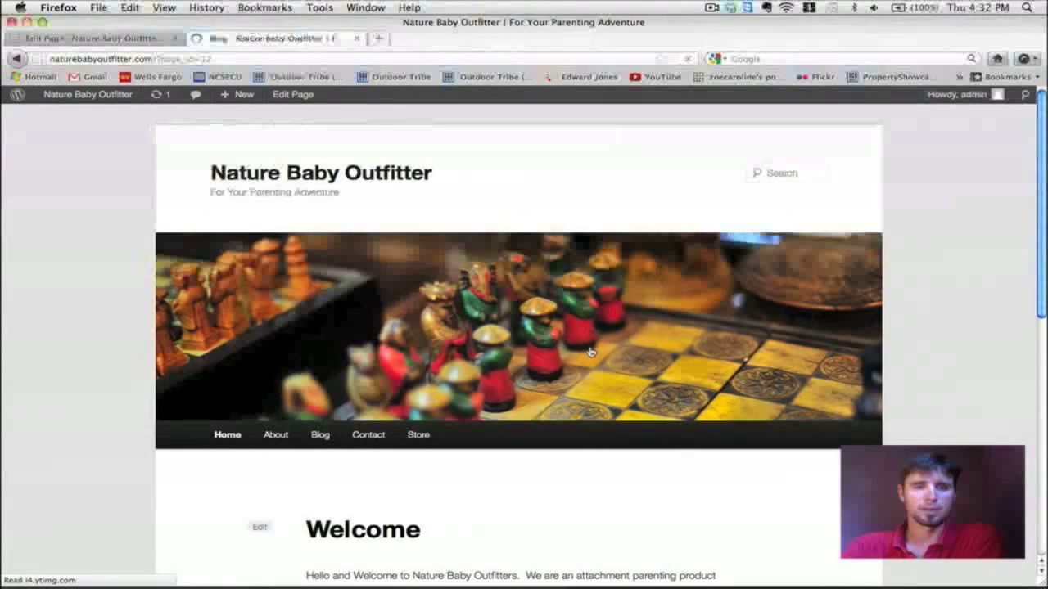
scroll(590, 351, down, 4)
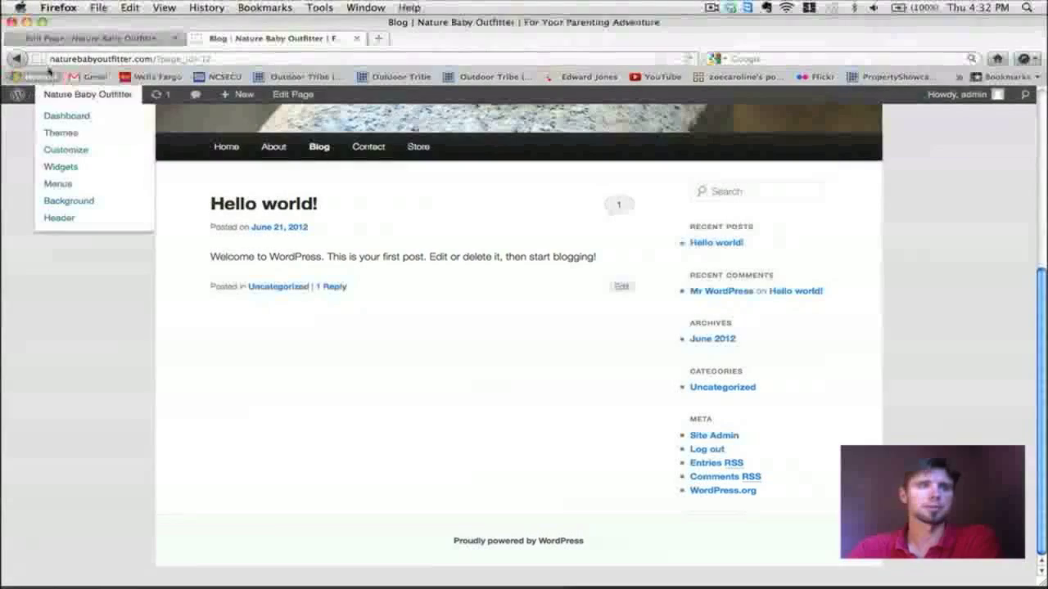
click(59, 39)
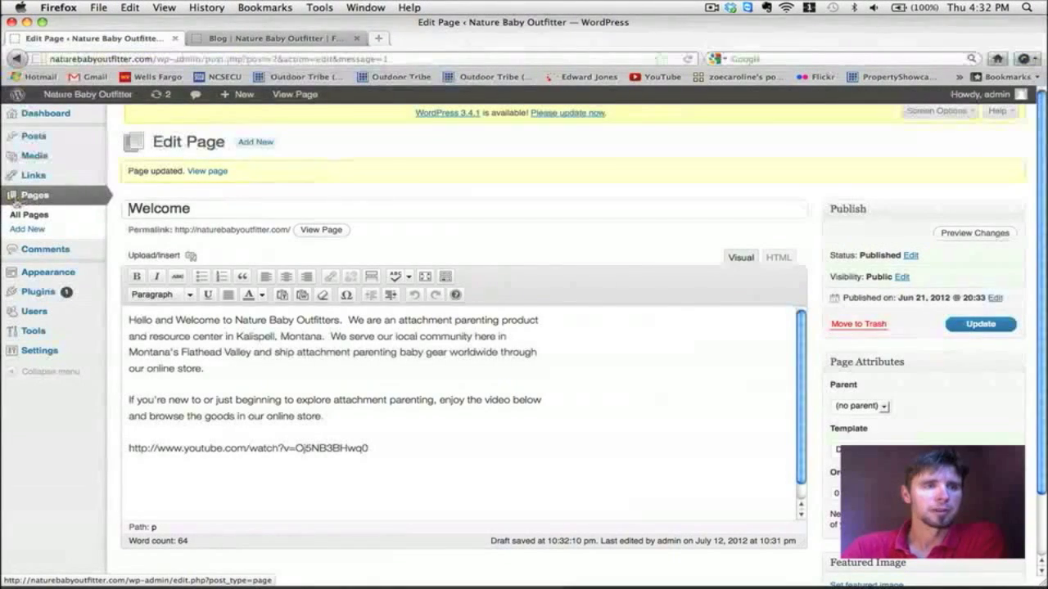
Step: Retitle the Hello world! post to 'Nature Baby Outfitter New Website'
mouse_move(37, 145)
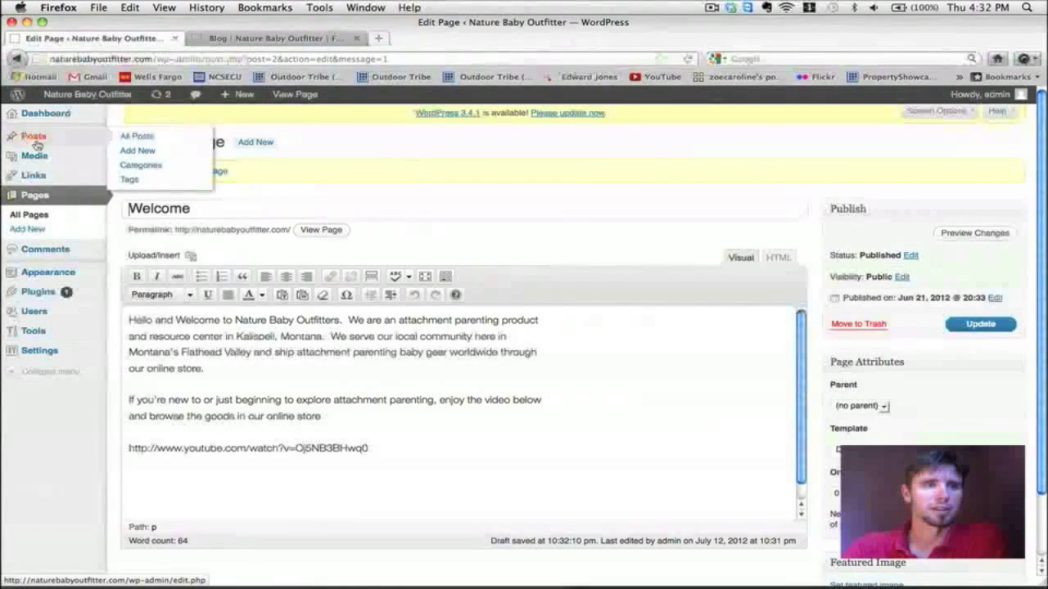
click(130, 137)
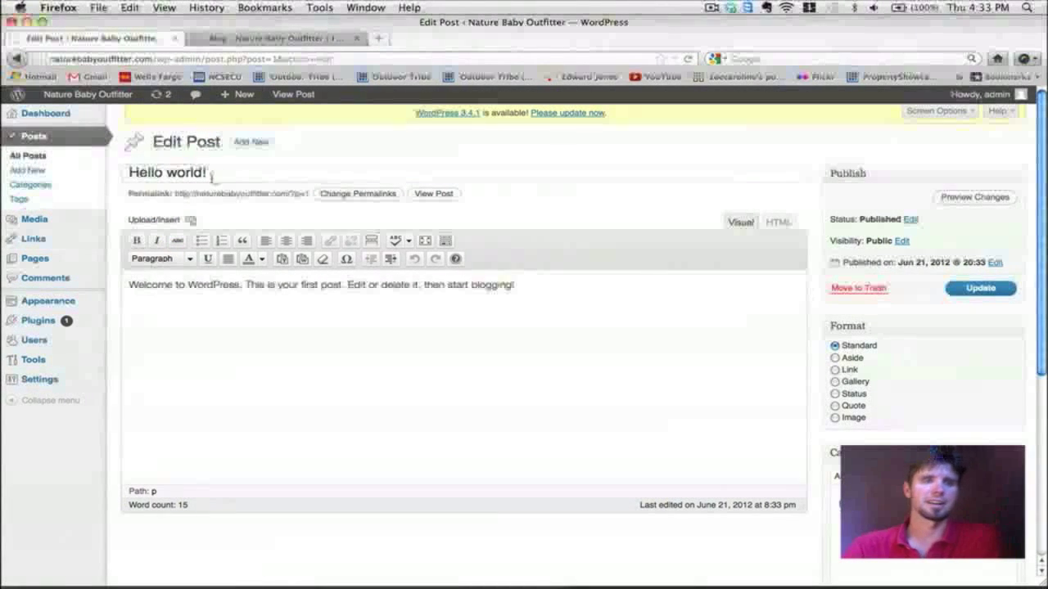
drag(209, 174, 123, 172)
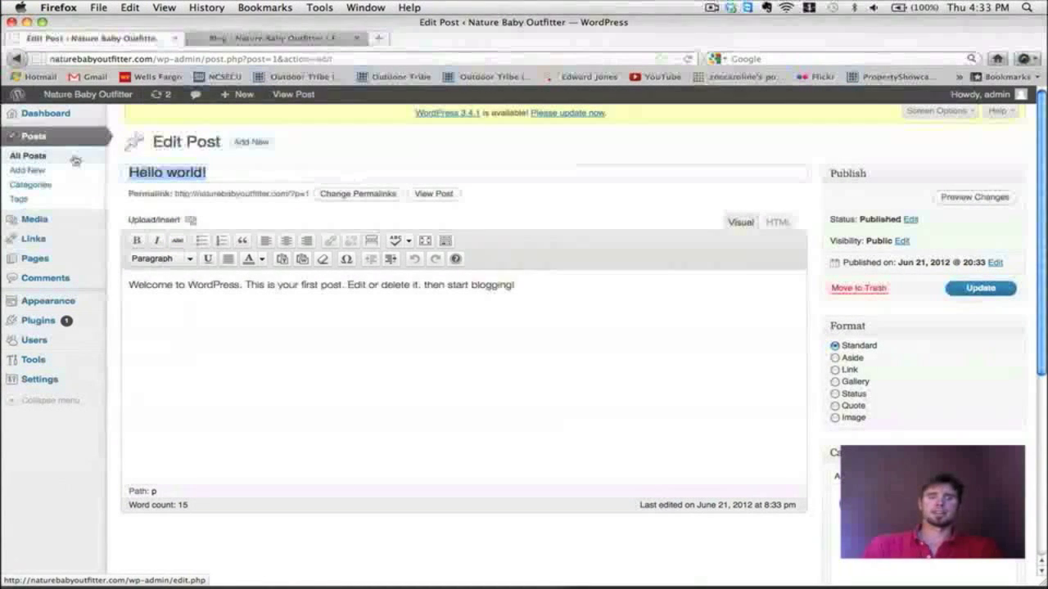
text(Nature)
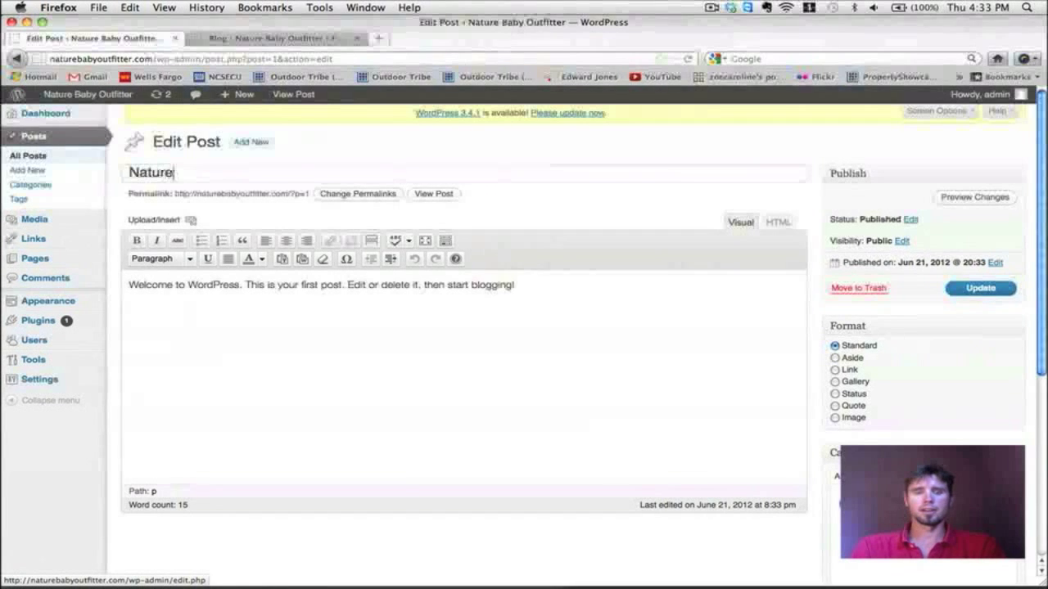
text( Baby Outf)
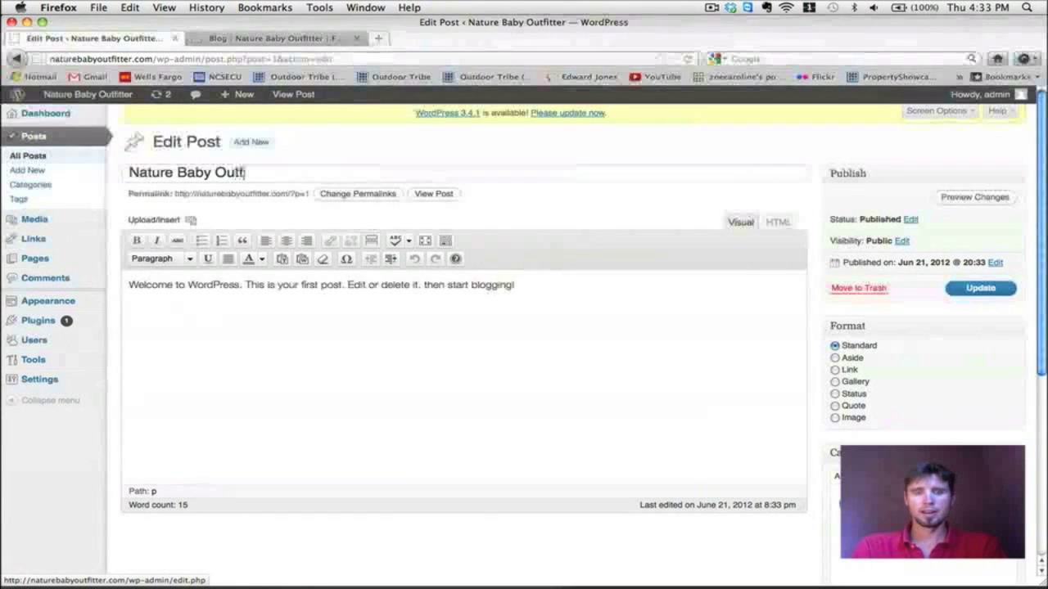
text(itter New Website)
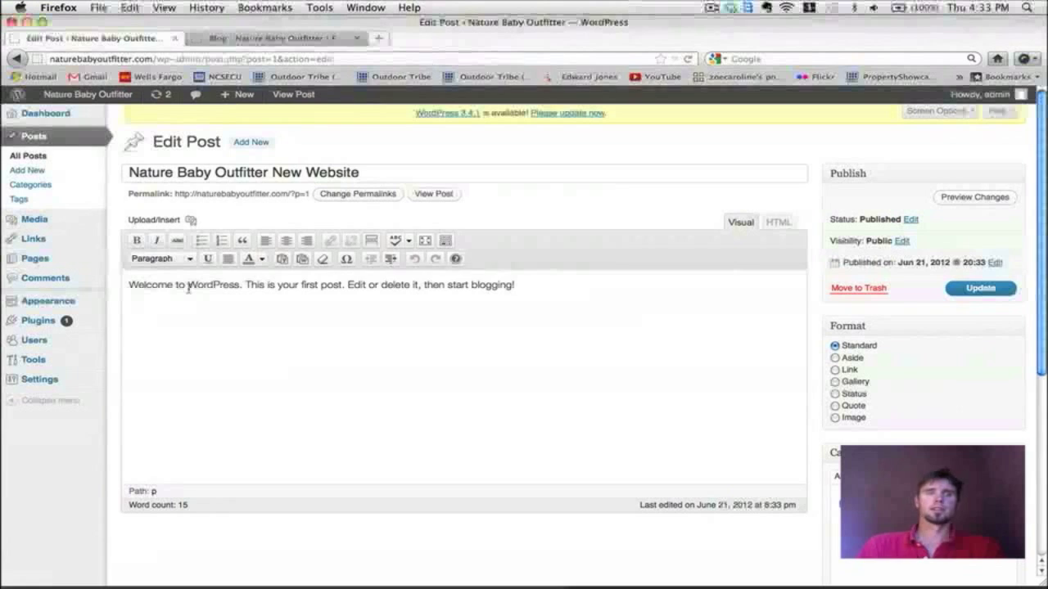
Step: Replace the sample body text with a welcome paragraph inviting website feedback and questions
drag(187, 284, 682, 290)
key(BackSpace)
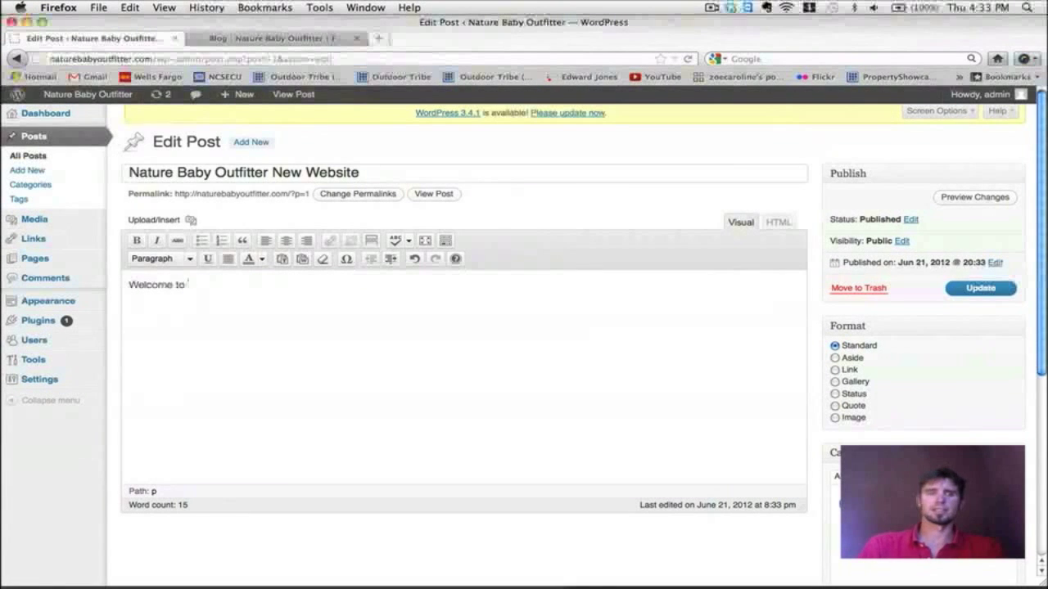
text(our new w)
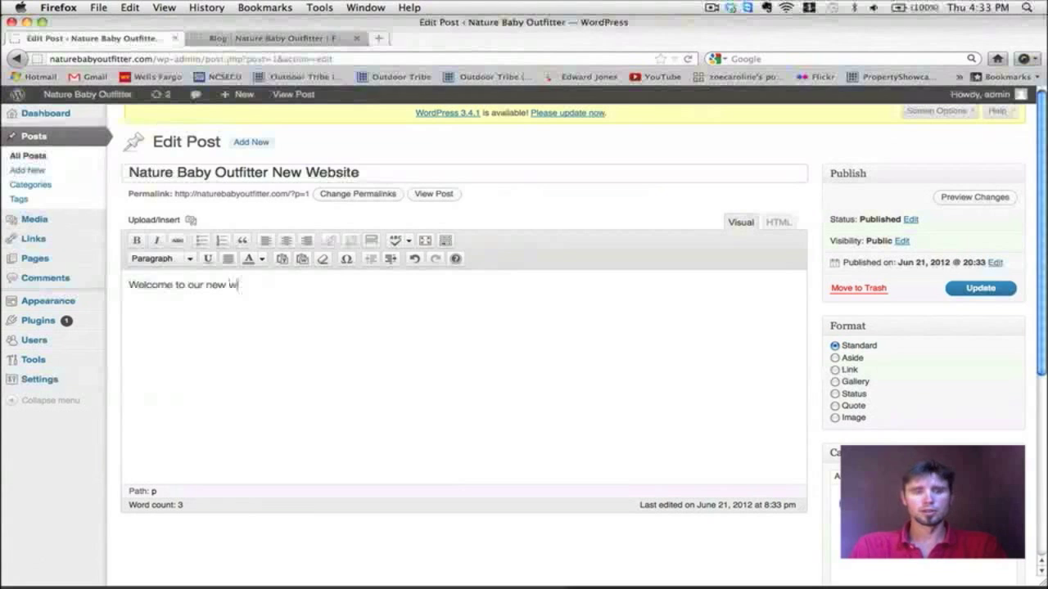
text(ebsite)
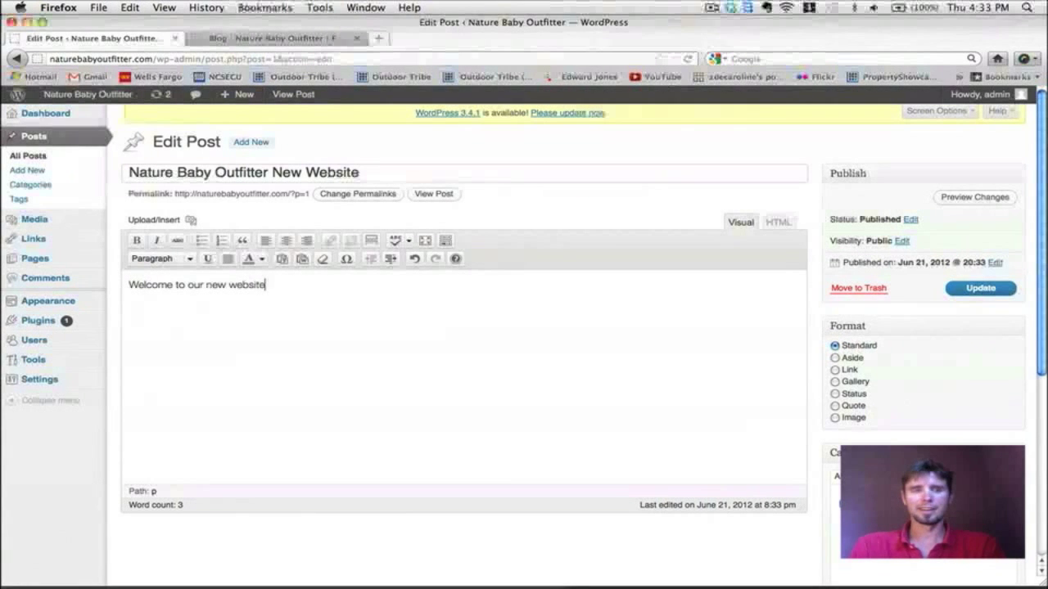
text(.)
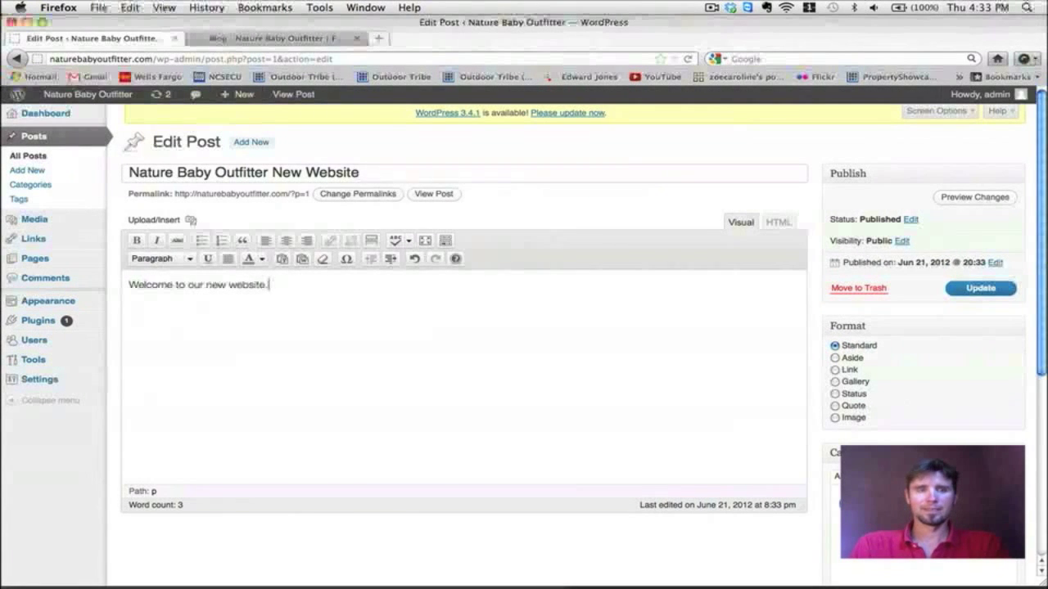
text(  Please let us kno)
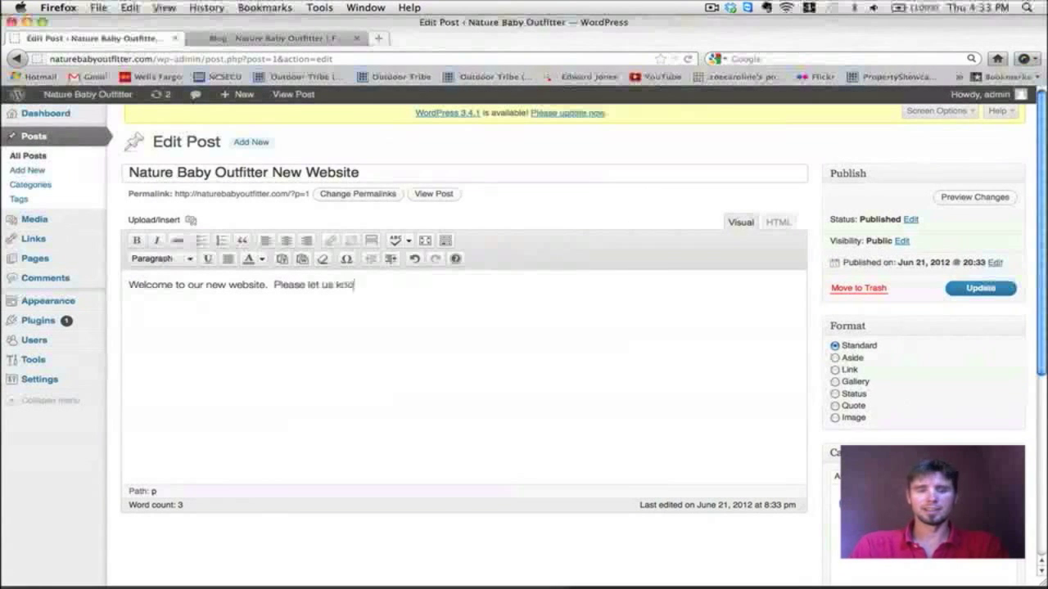
text(w of any feedba)
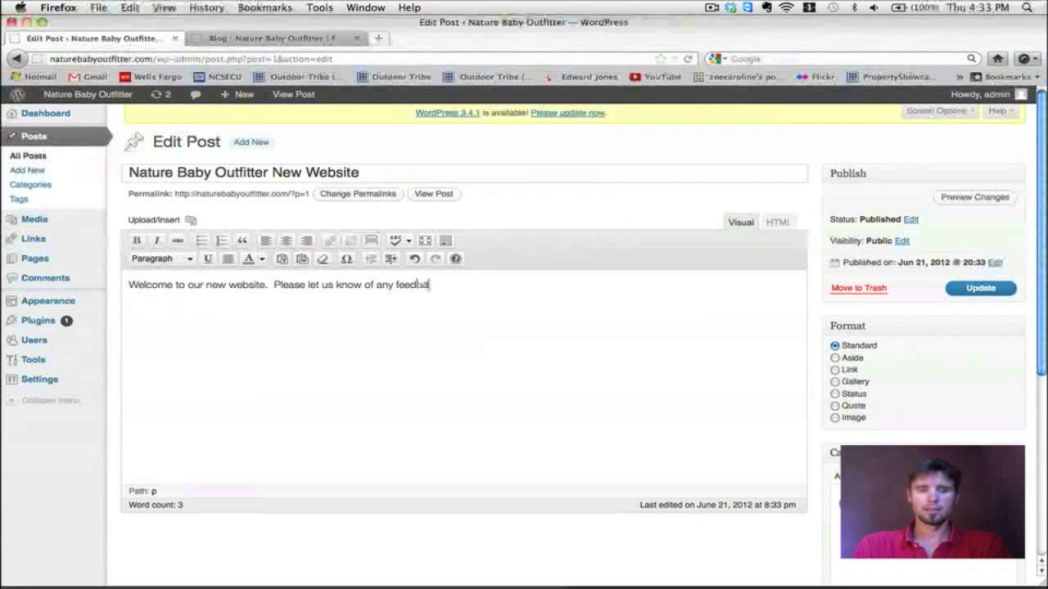
text(ck you have on)
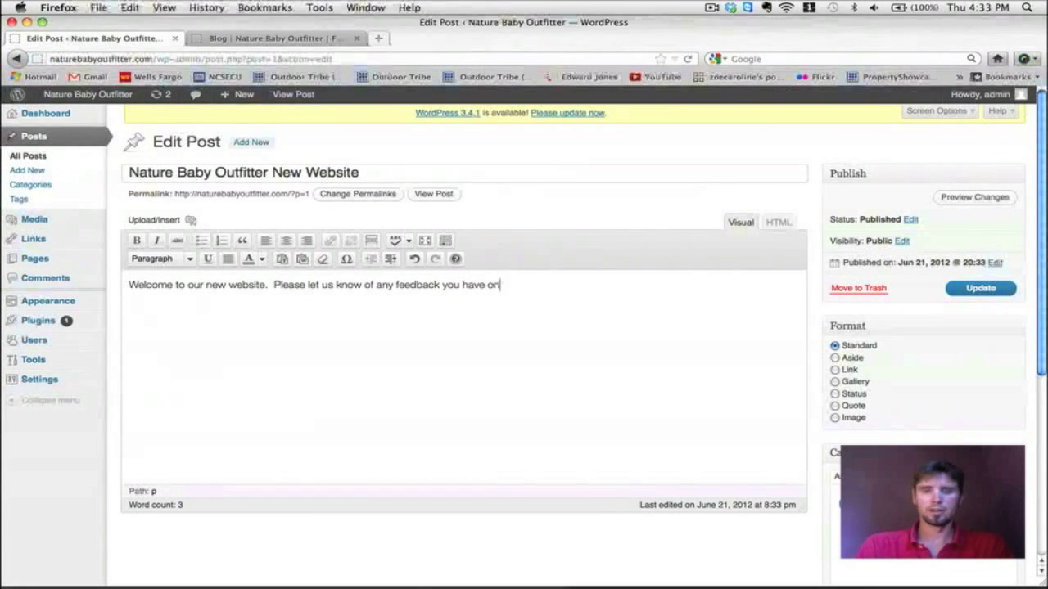
text( our website and i)
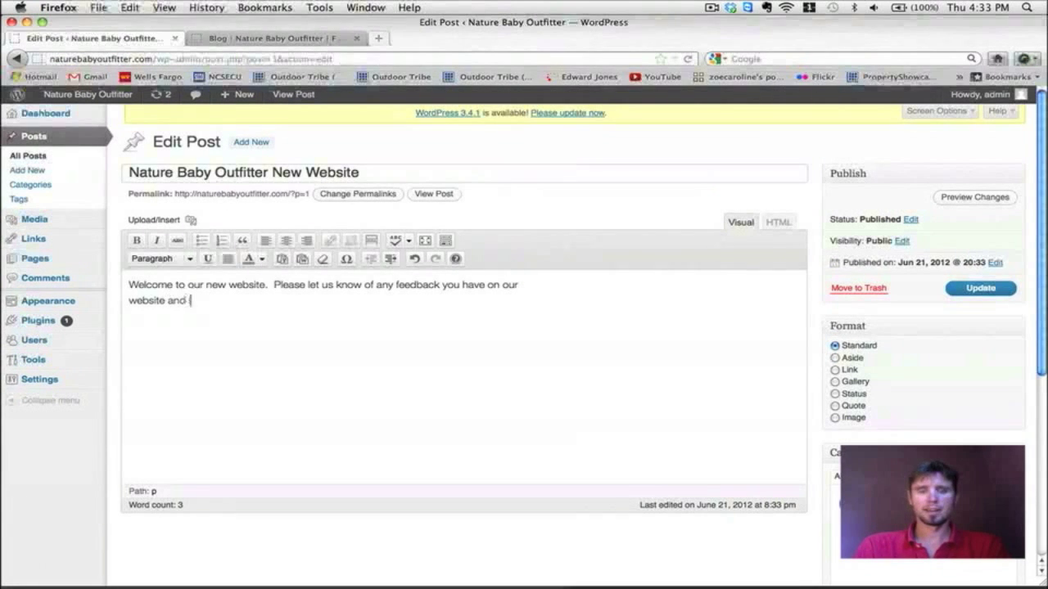
text(f you have any questions abou)
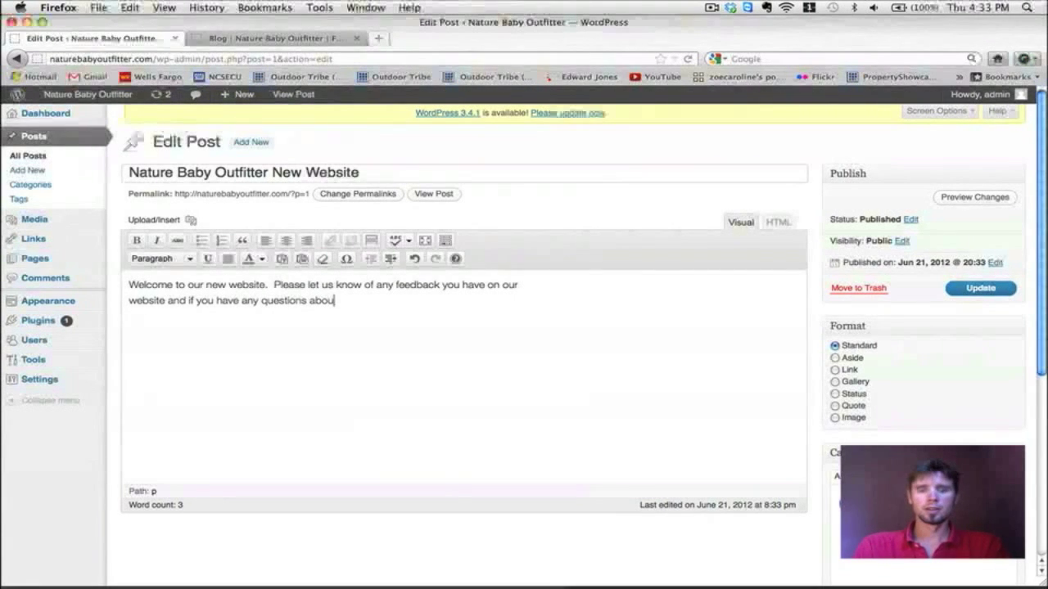
text(t our store and organizat)
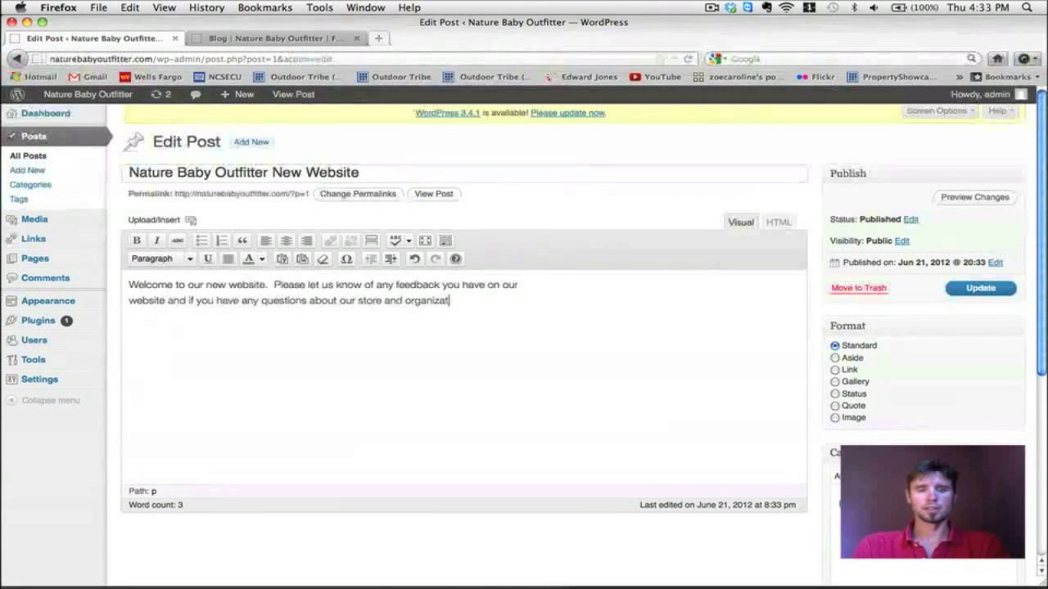
text(ion.)
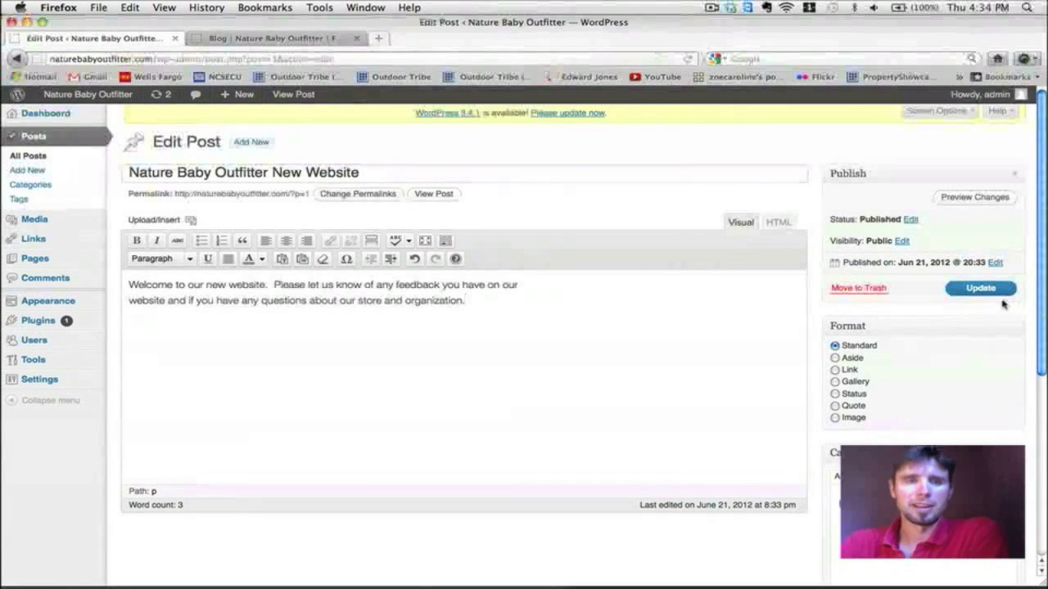
Step: Update the post and reload the live blog to show it
click(996, 295)
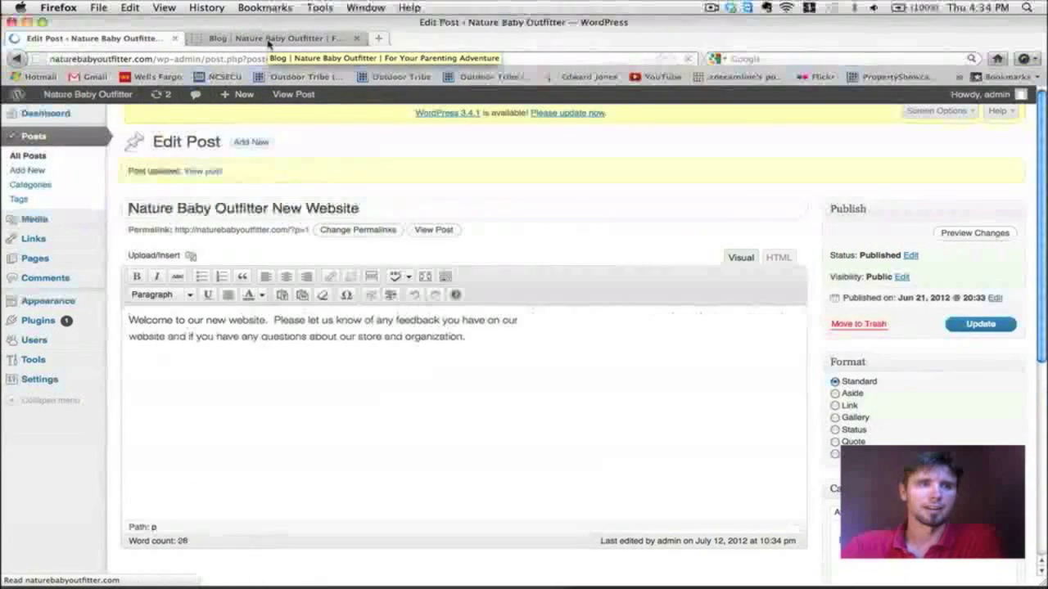
click(267, 41)
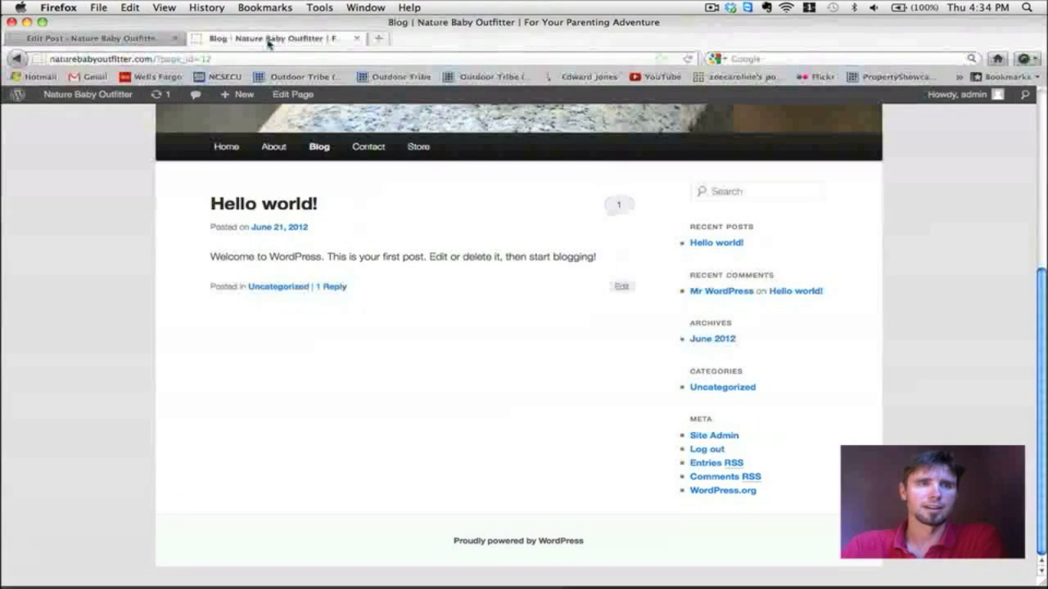
click(689, 59)
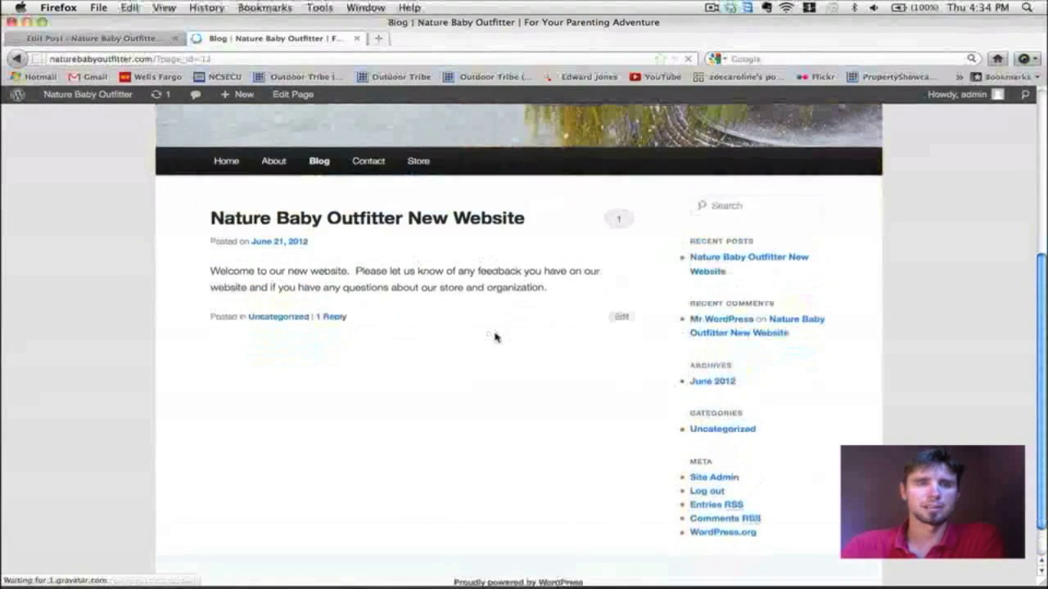
scroll(494, 337, up, 3)
scroll(466, 262, down, 2)
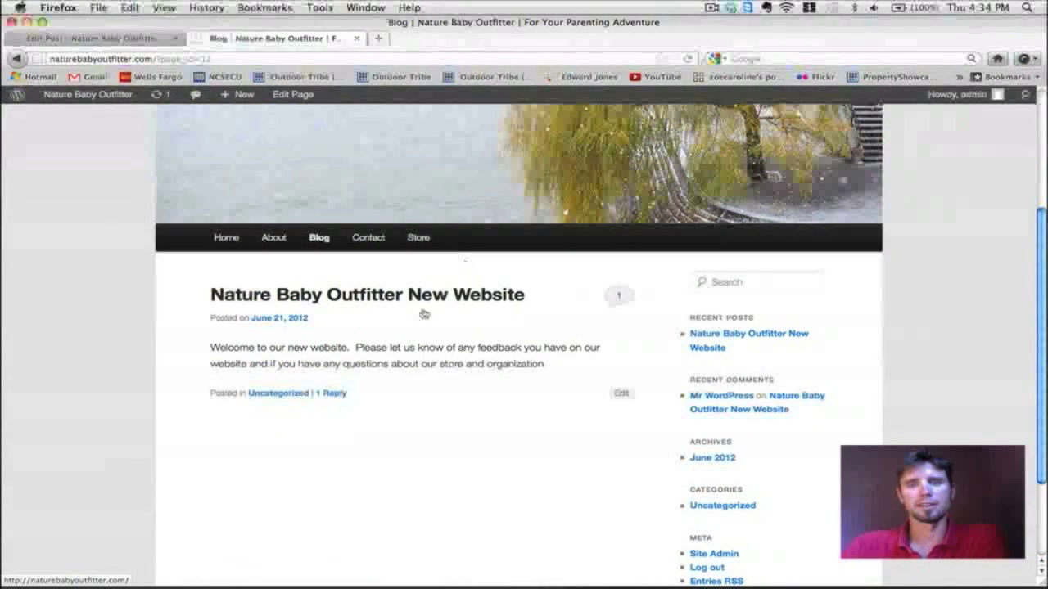
Step: Jump to the post's comments section with the sample comment and reply form
click(619, 298)
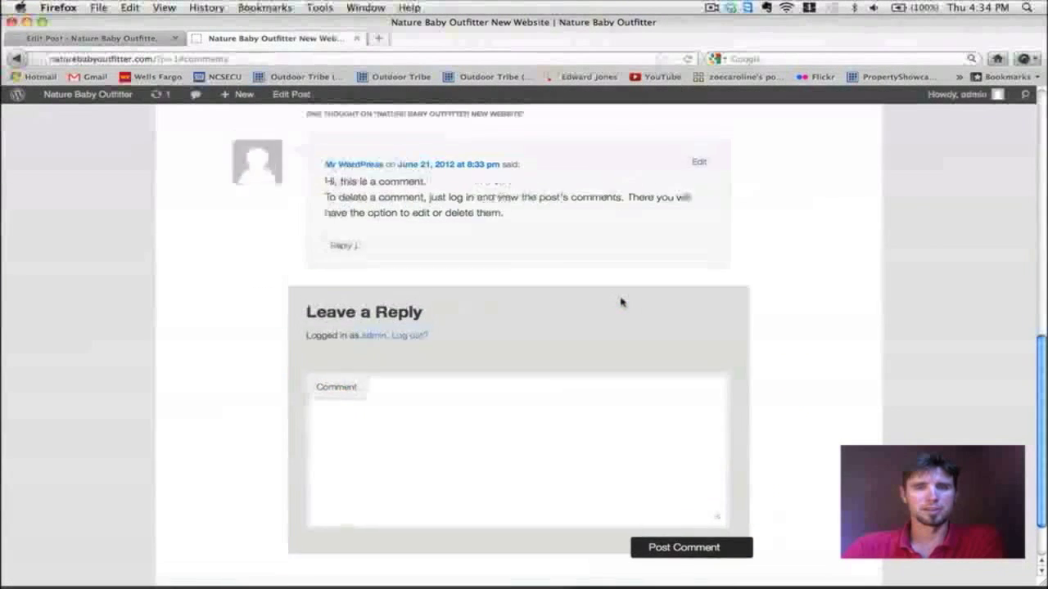
scroll(448, 319, up, 2)
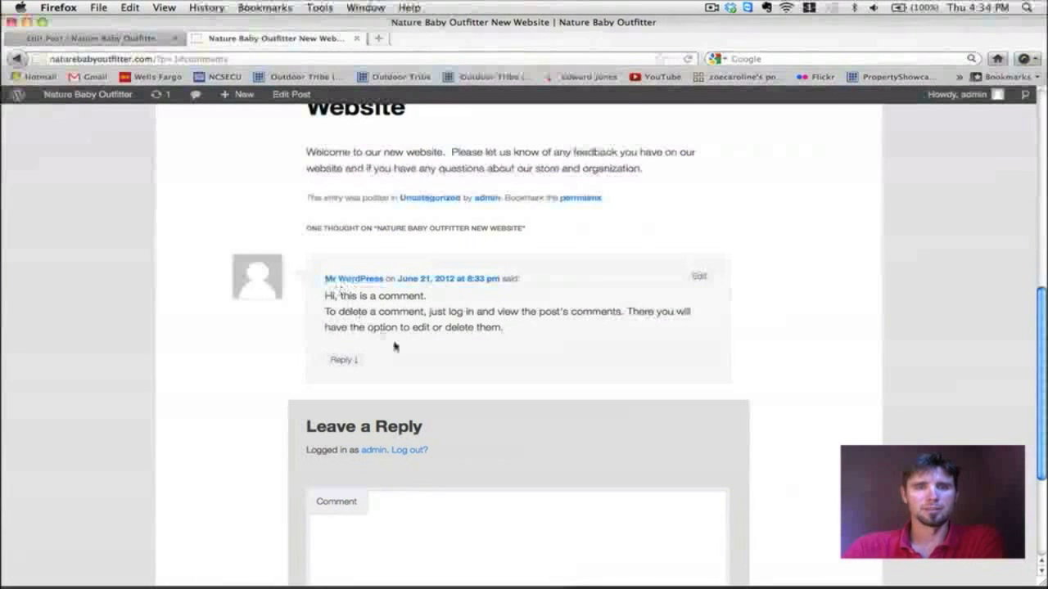
scroll(398, 307, up, 3)
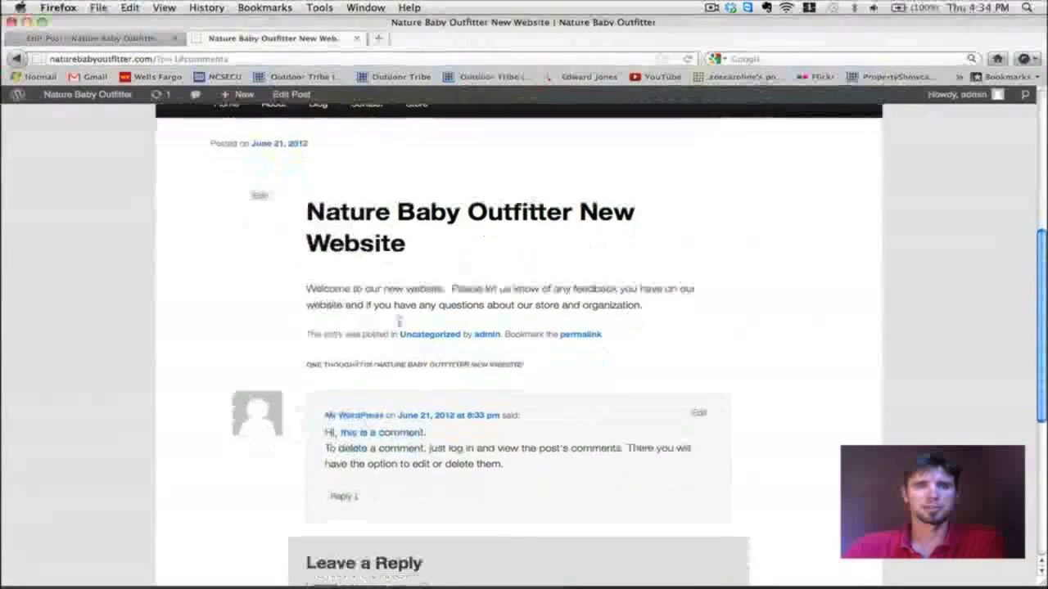
scroll(398, 317, down, 5)
scroll(399, 324, up, 3)
scroll(399, 324, down, 4)
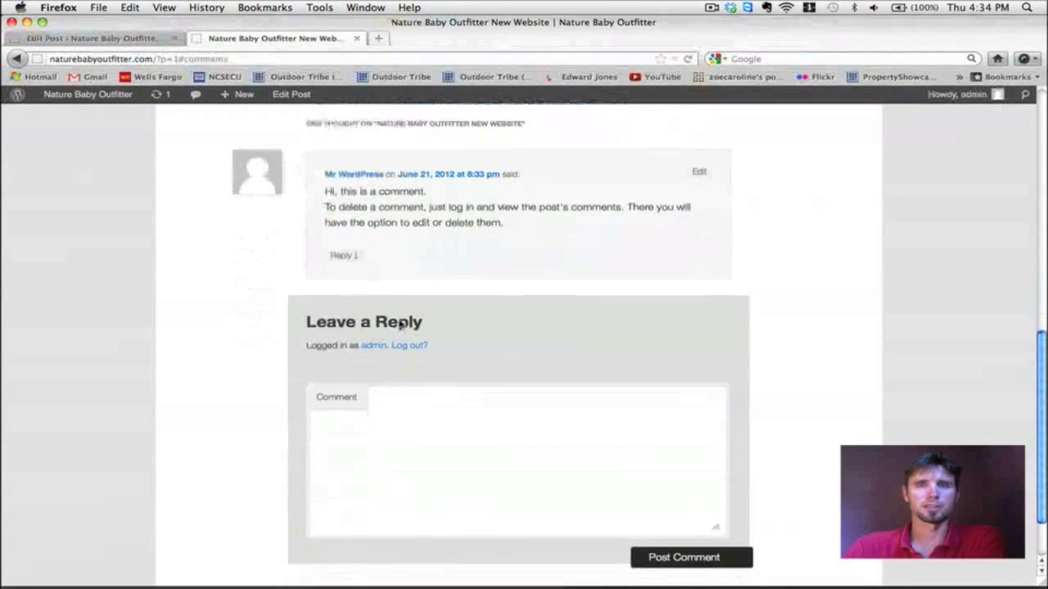
Step: Post the comment 'Testing the comments' on the blog post, fixing the 'coments' typo first
click(395, 426)
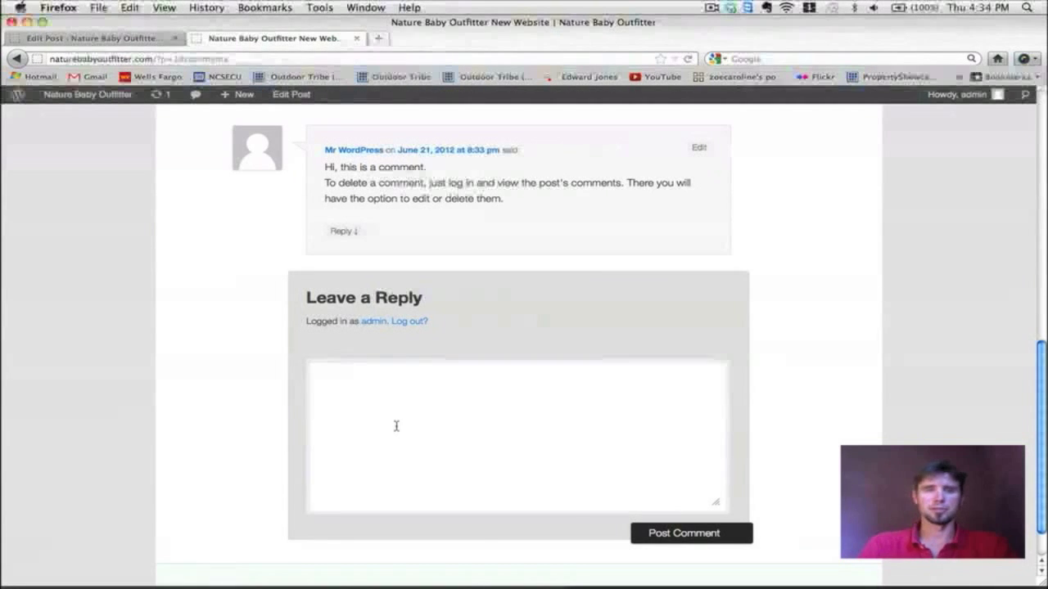
text(Testi)
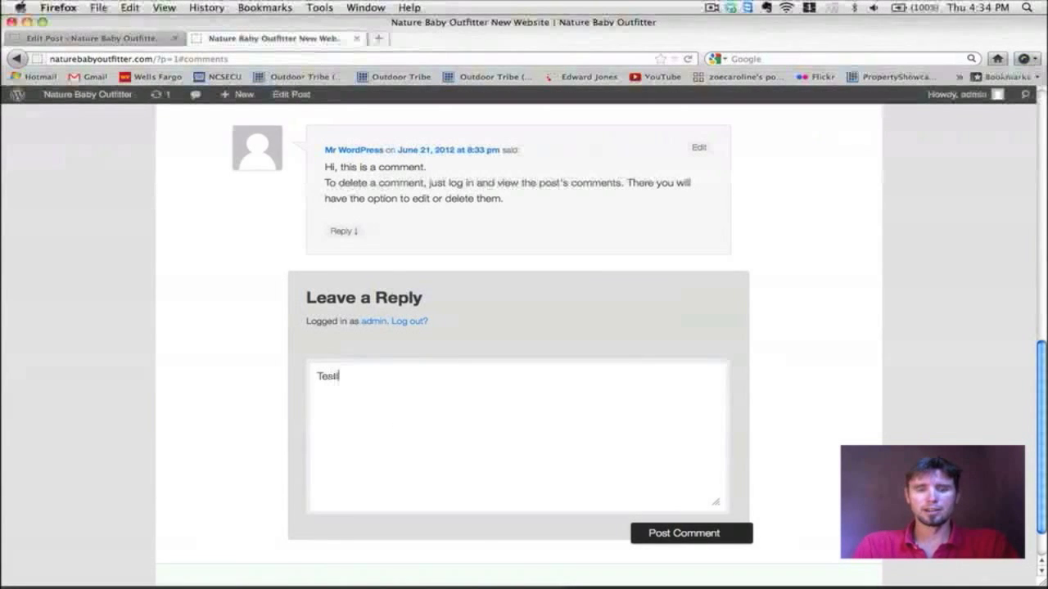
text(ng the coments)
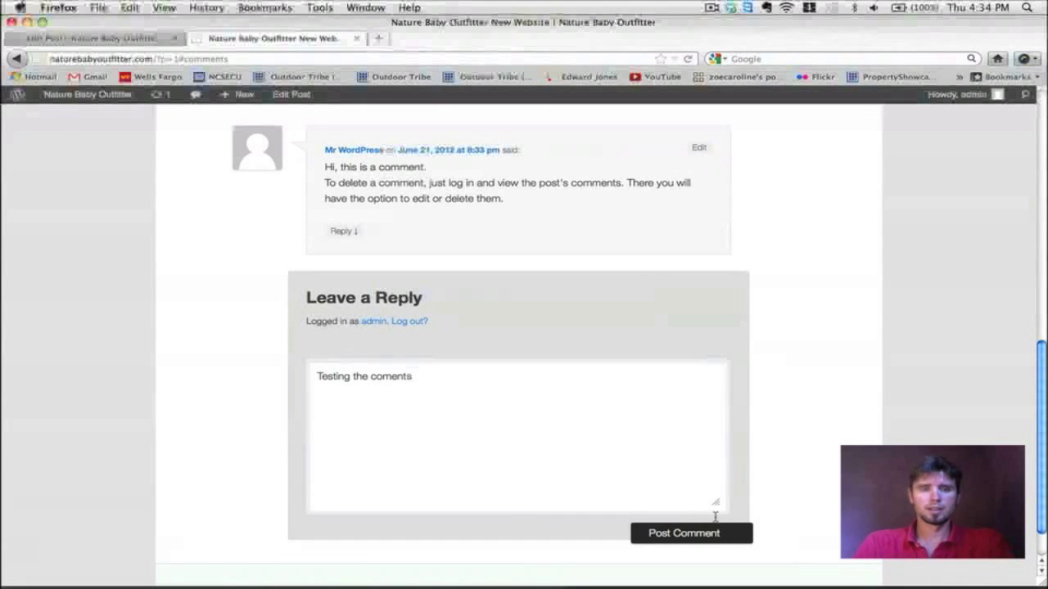
click(383, 376)
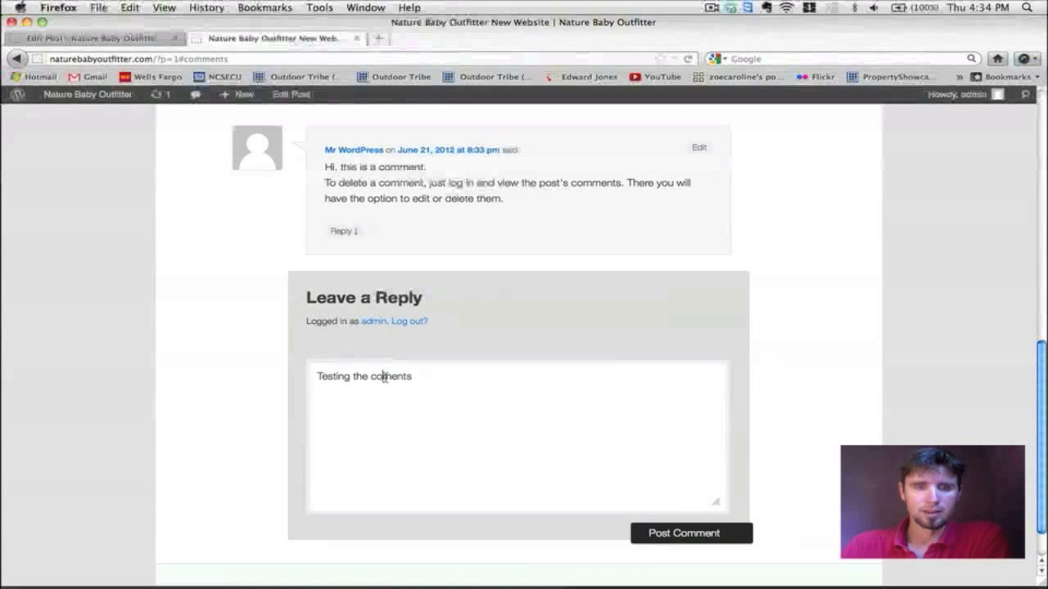
click(690, 538)
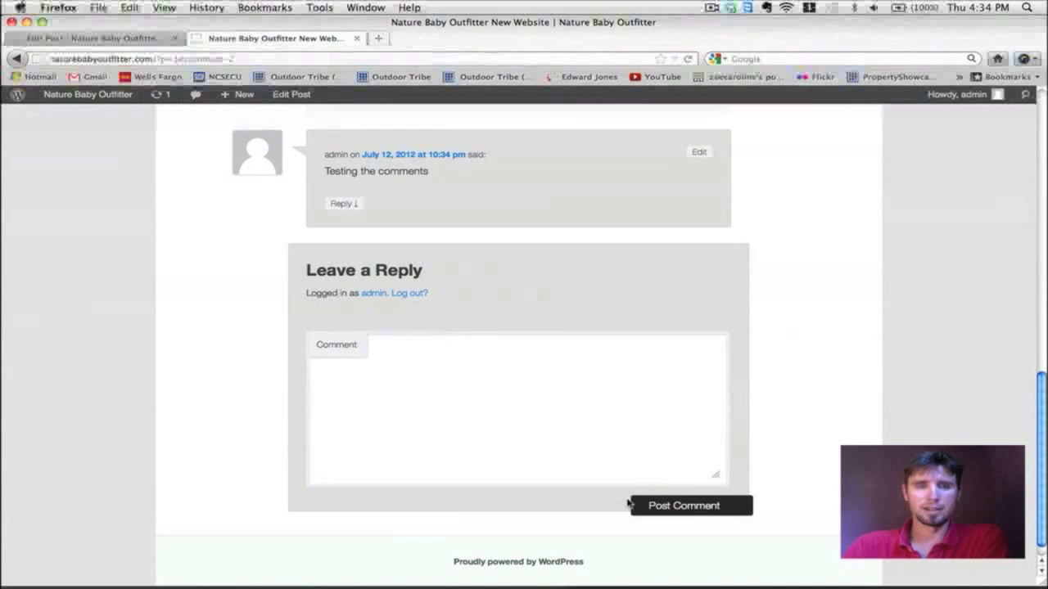
scroll(627, 500, up, 3)
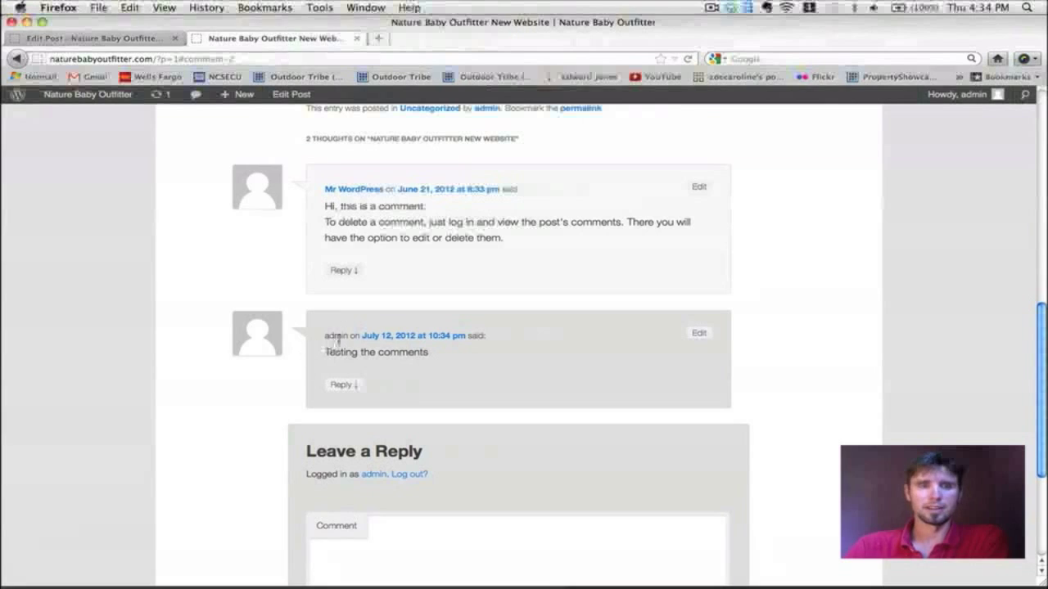
scroll(425, 374, up, 5)
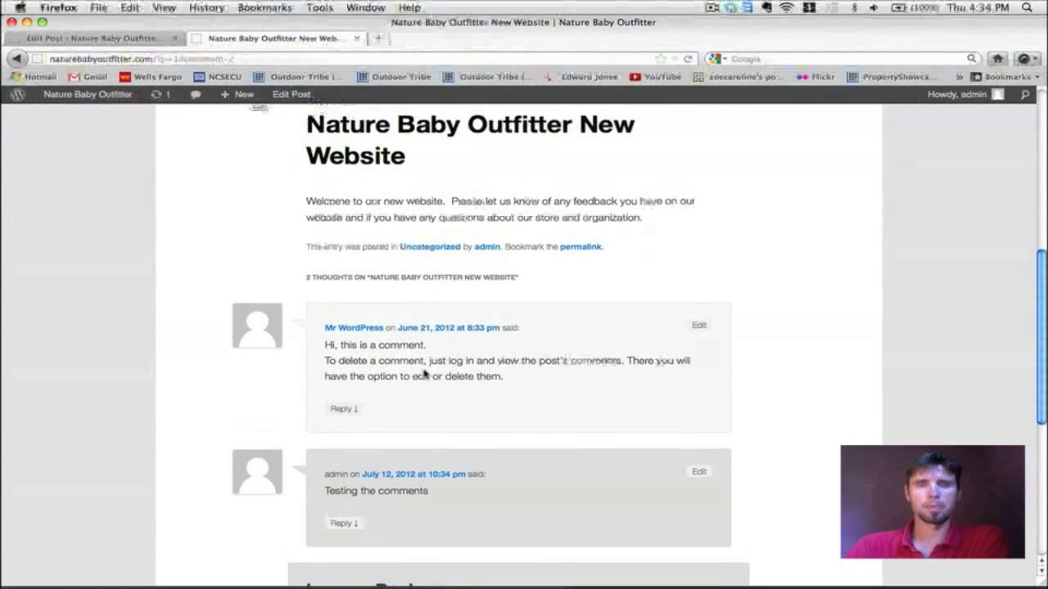
scroll(425, 374, up, 1)
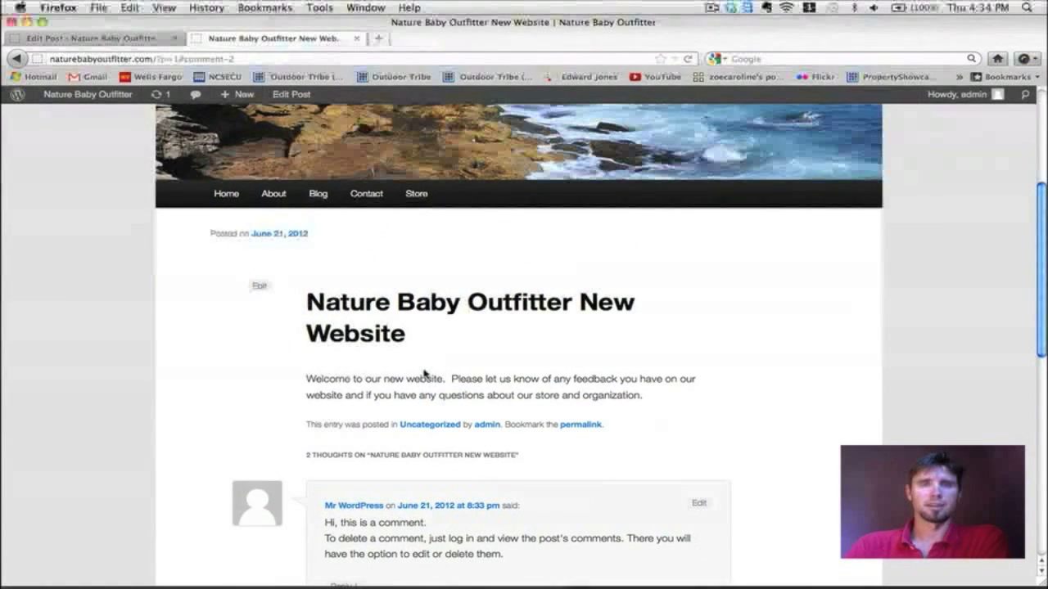
scroll(425, 374, up, 4)
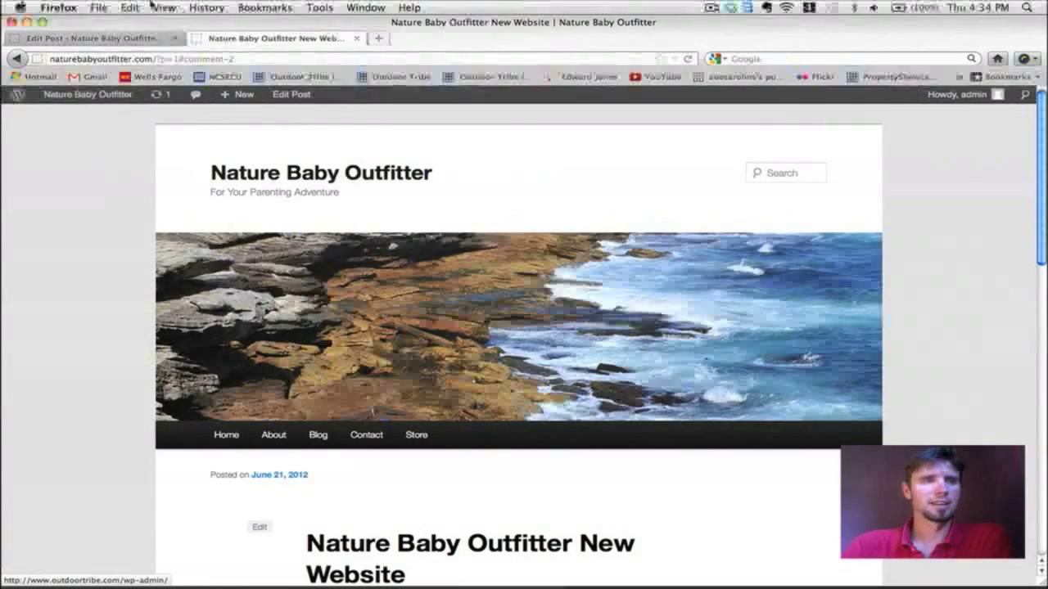
mouse_move(239, 94)
scroll(492, 297, down, 5)
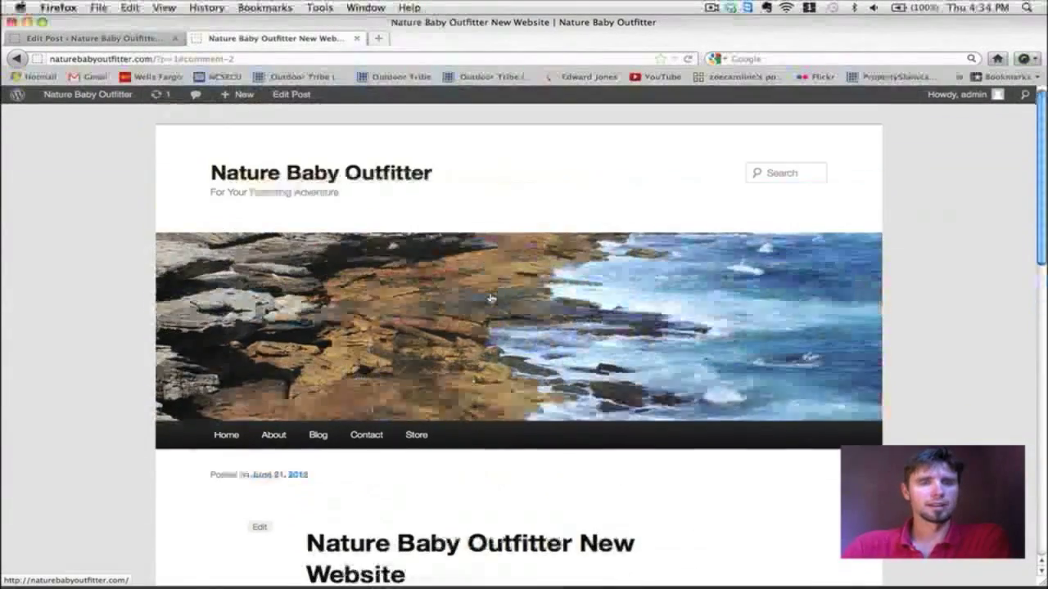
scroll(491, 298, down, 3)
scroll(491, 297, up, 8)
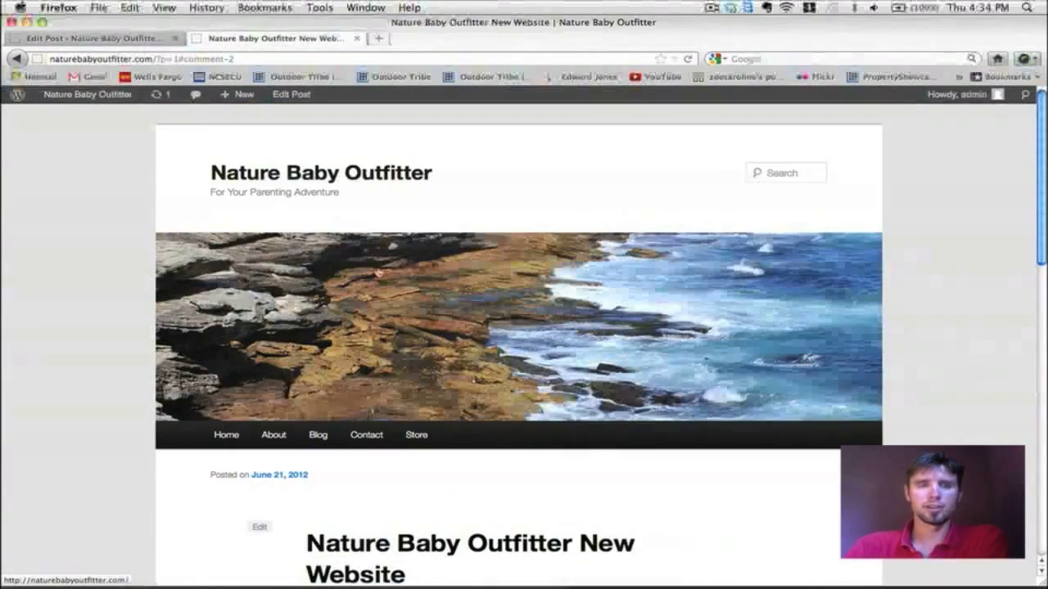
click(228, 435)
scroll(491, 393, down, 3)
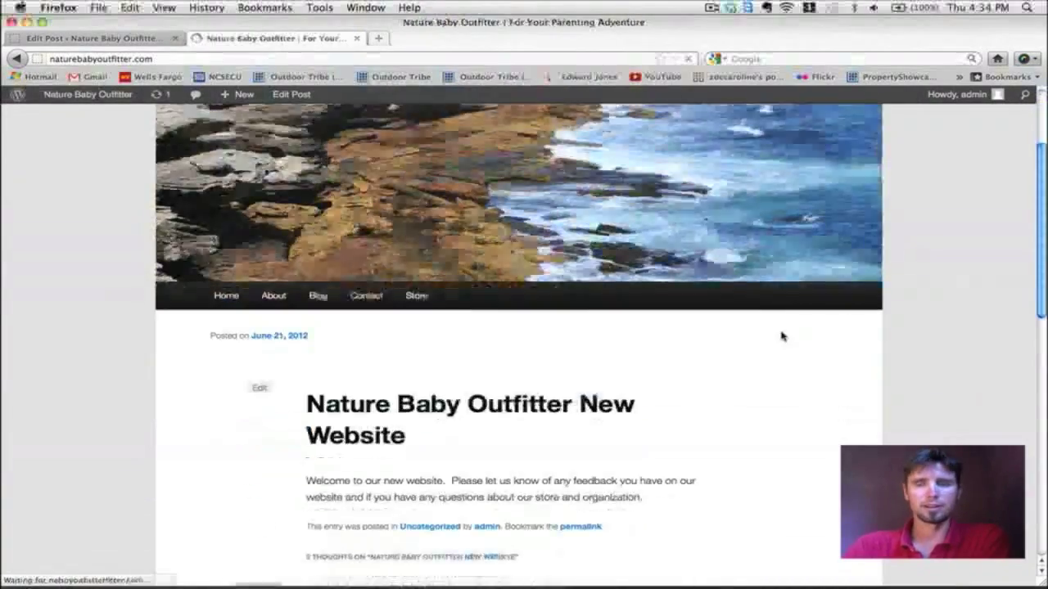
scroll(782, 336, down, 2)
scroll(782, 336, down, 5)
scroll(782, 335, up, 6)
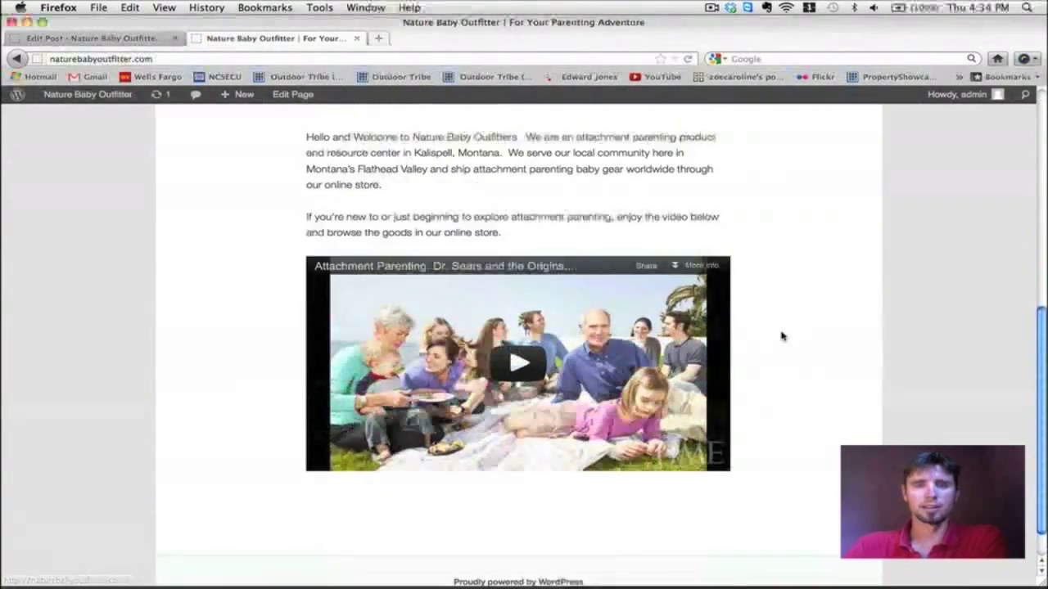
scroll(781, 335, down, 5)
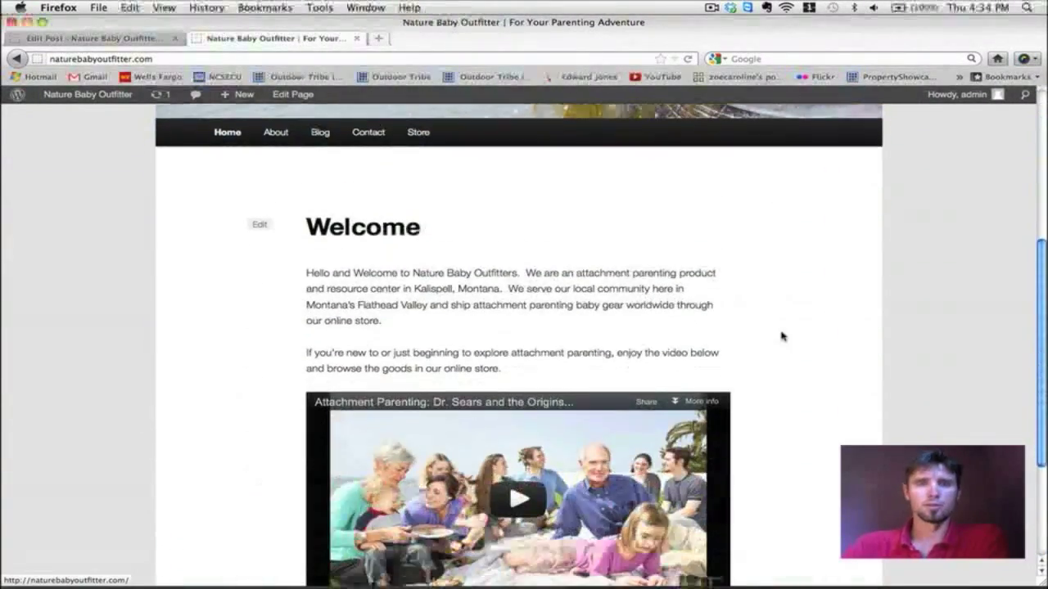
scroll(782, 336, up, 3)
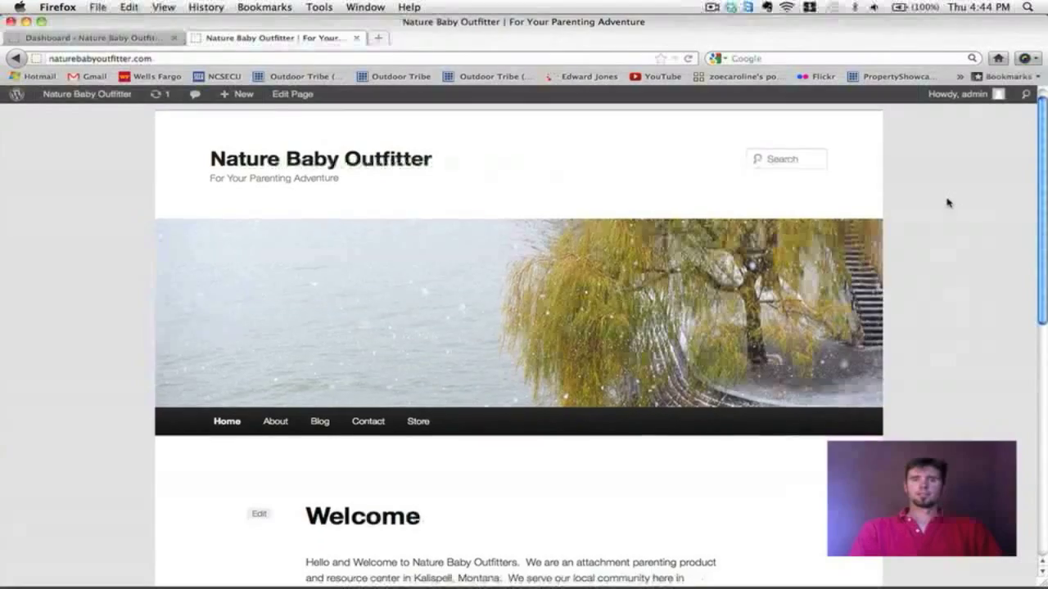
Step: Scroll up and down through the live site's home page
scroll(947, 202, down, 2)
scroll(947, 202, down, 8)
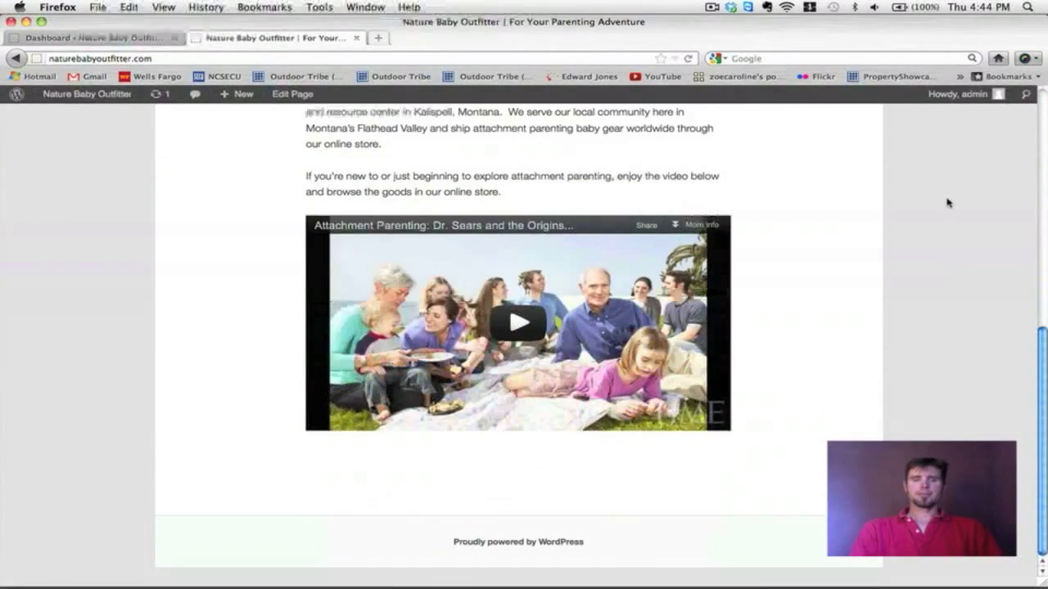
scroll(947, 199, up, 10)
scroll(947, 199, down, 2)
scroll(573, 246, down, 2)
scroll(574, 246, up, 1)
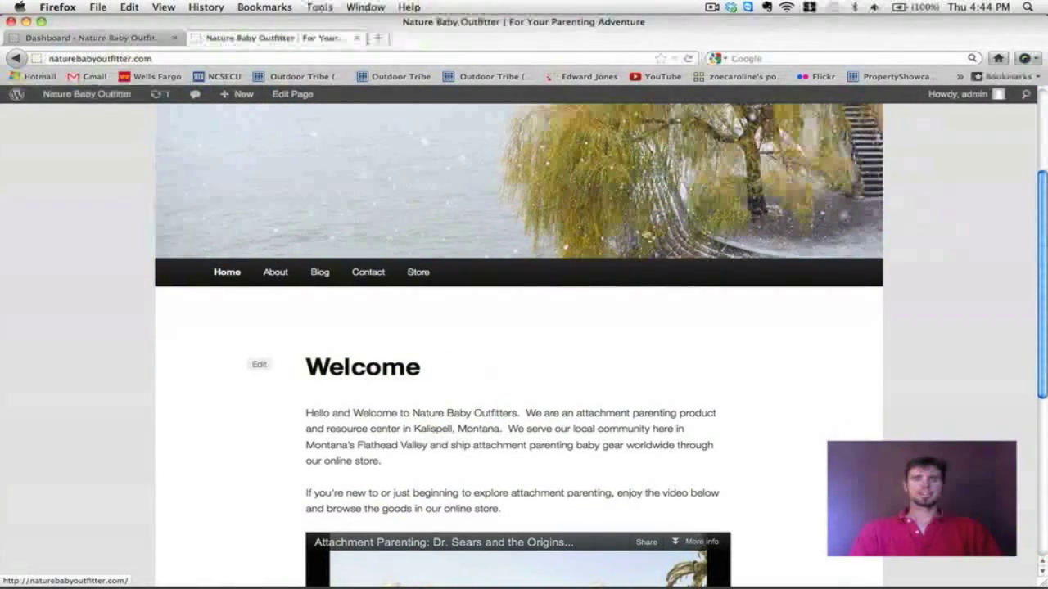
scroll(612, 307, down, 5)
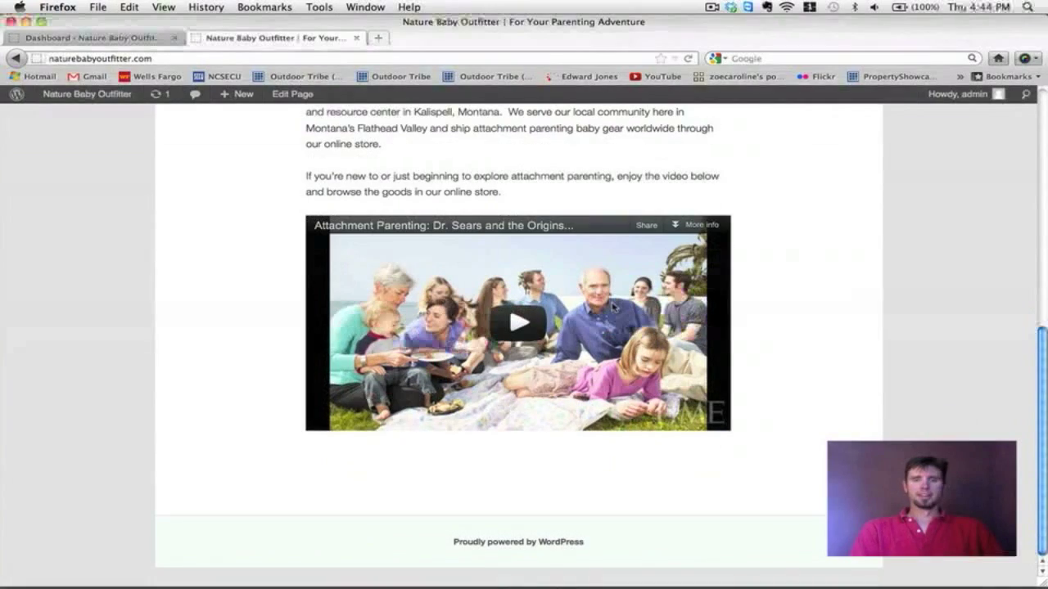
scroll(846, 351, up, 6)
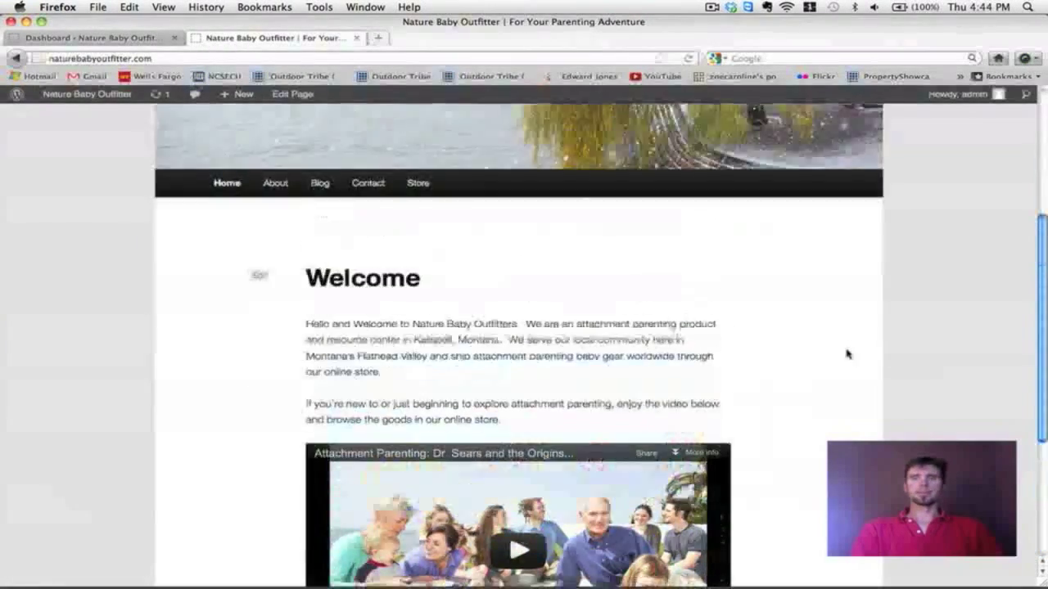
scroll(848, 355, down, 1)
scroll(848, 355, up, 1)
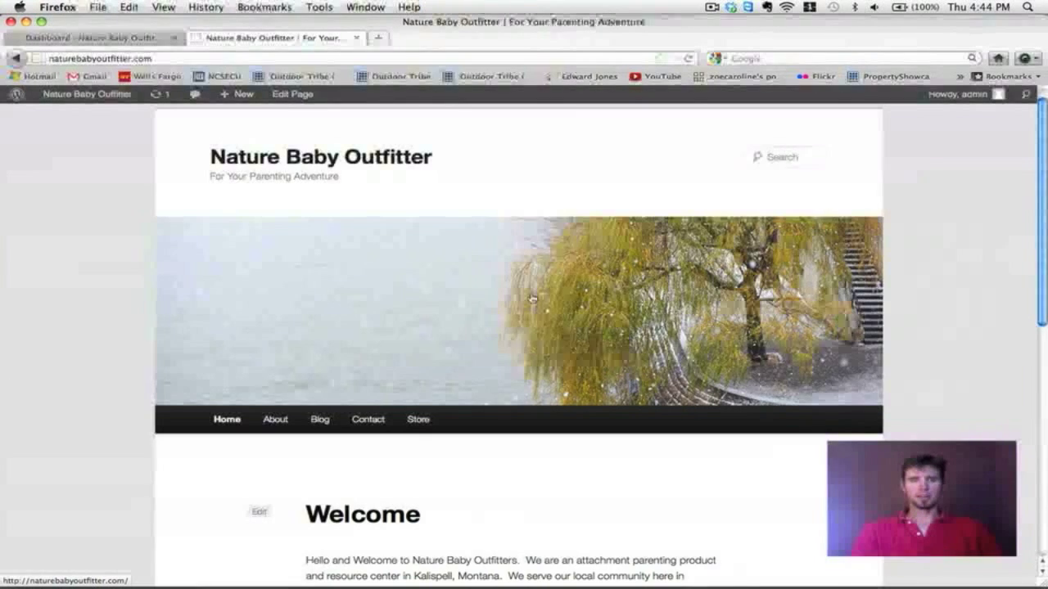
scroll(532, 299, down, 3)
scroll(532, 299, up, 4)
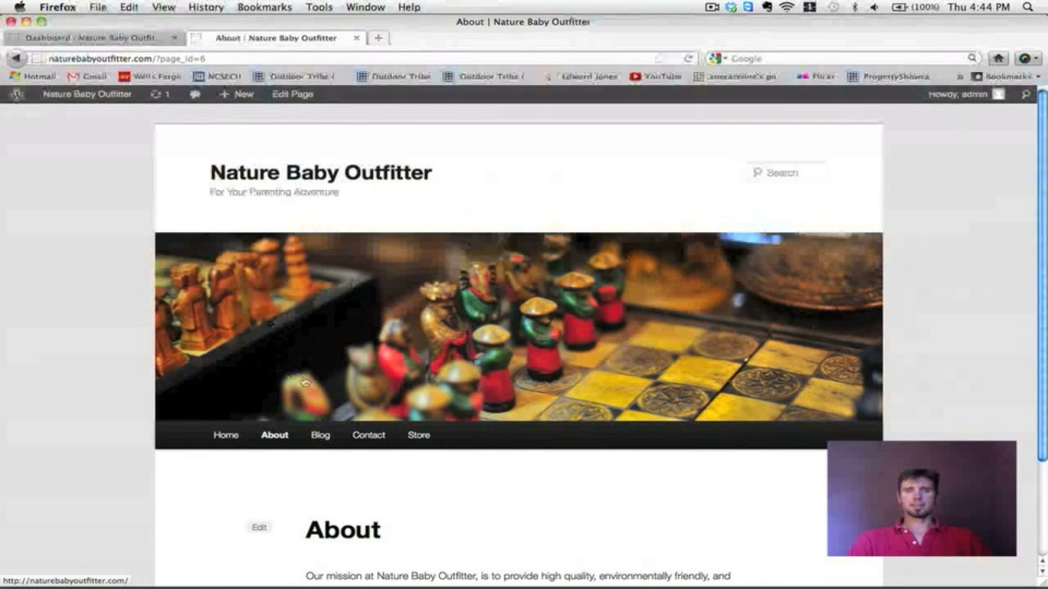
Step: Visit the live Blog, Contact and Store pages in turn, then go back Home
click(322, 436)
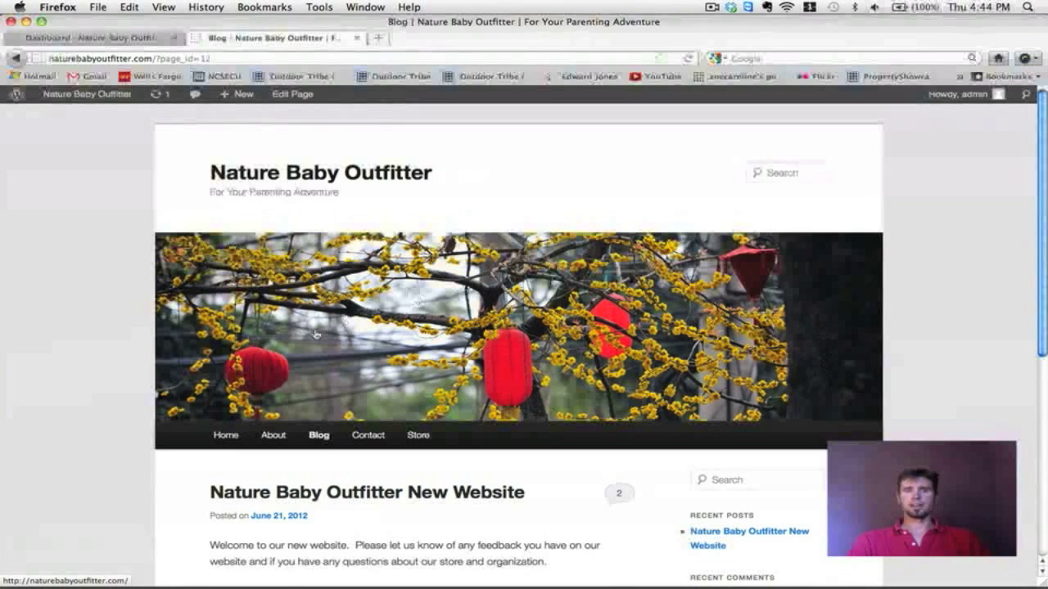
click(364, 433)
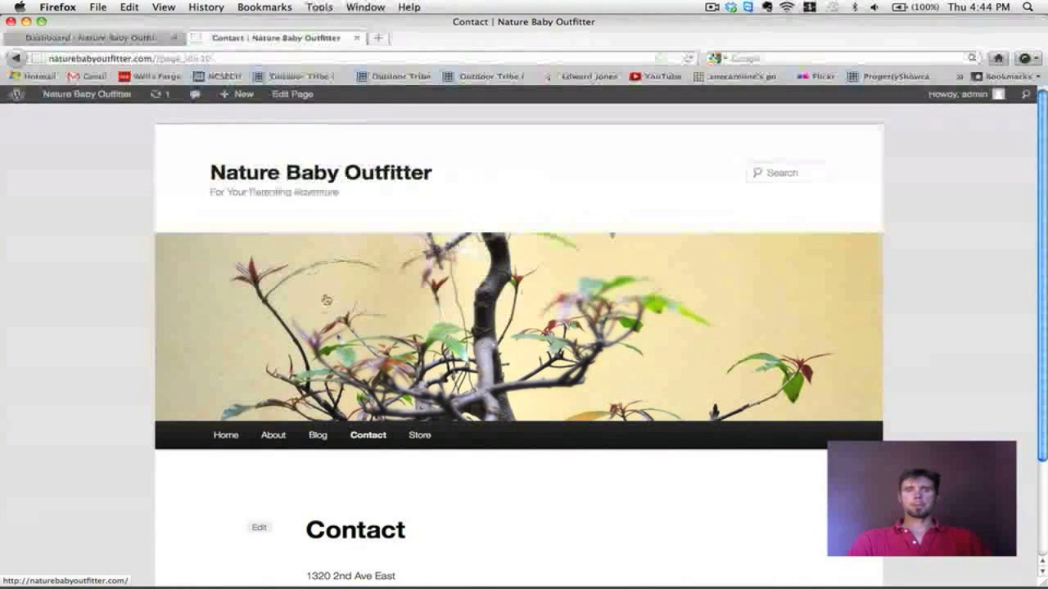
scroll(779, 322, down, 1)
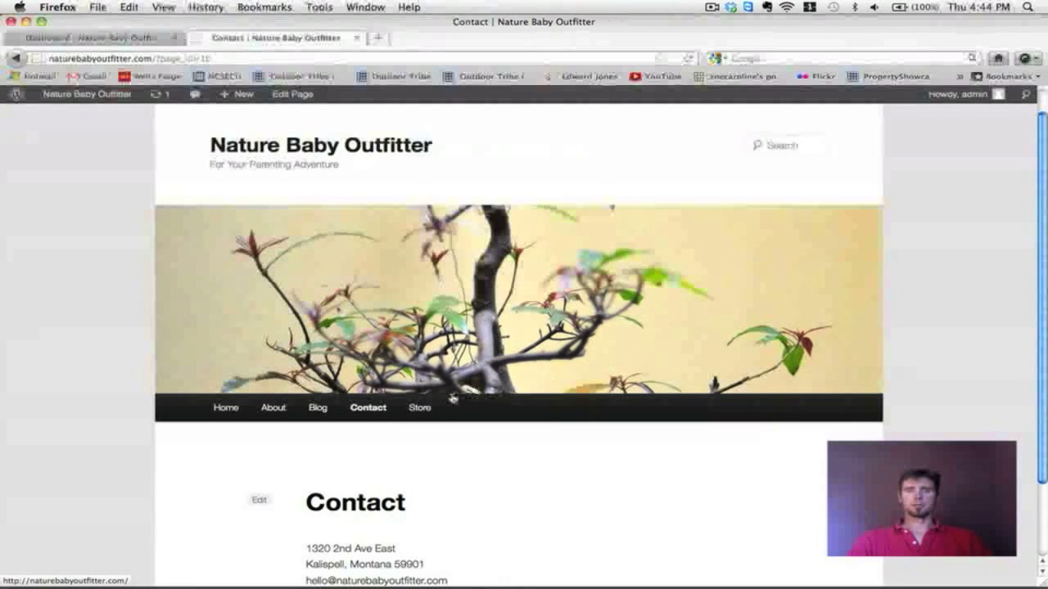
click(420, 407)
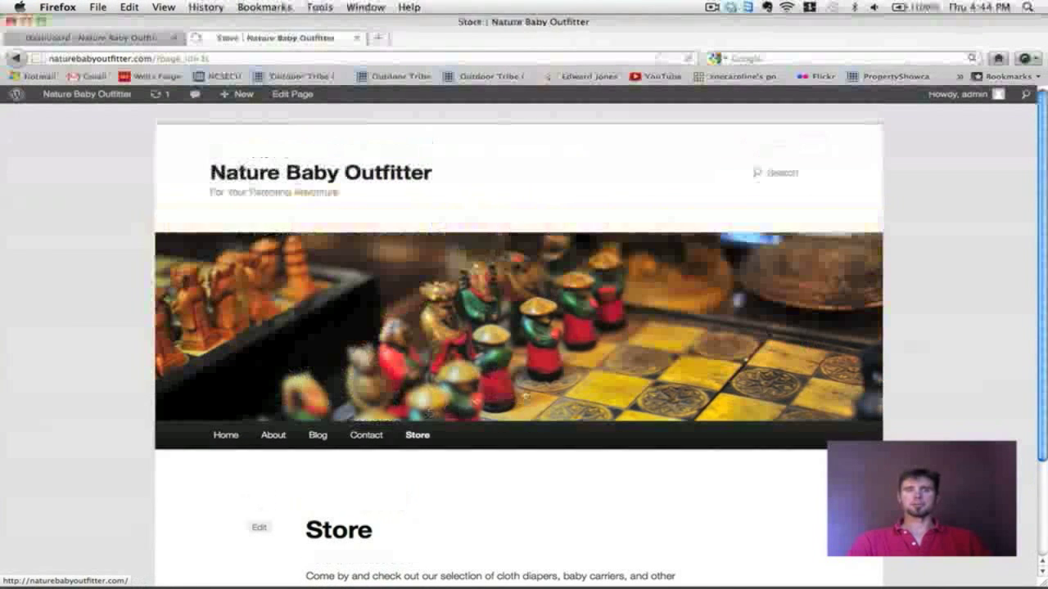
click(222, 442)
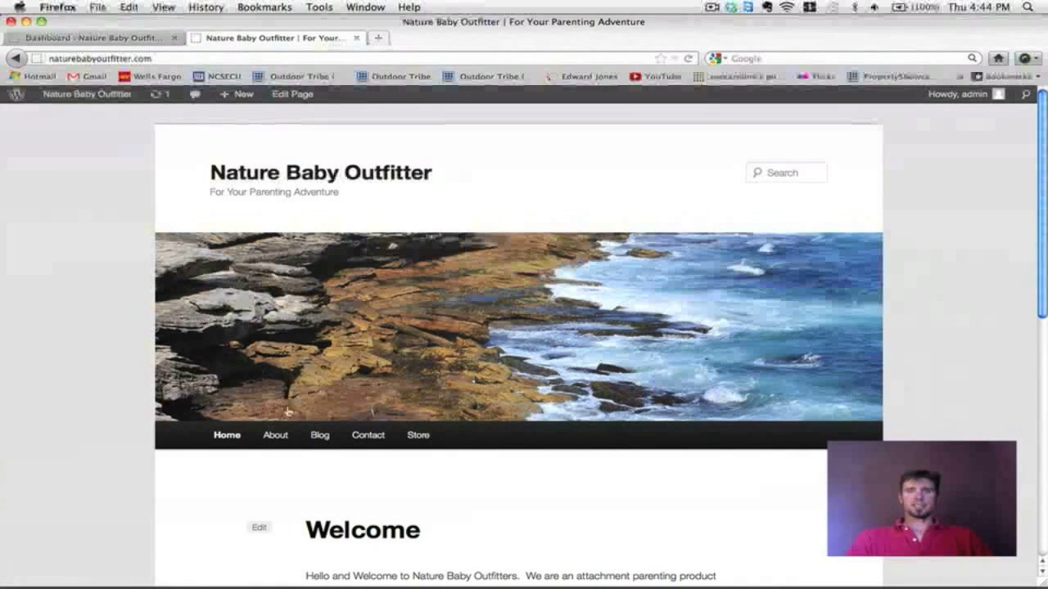
Step: On the Finder desktop, preview the HOME, ABOUT, BLOG, CONTACT and HEADER images
key(F8)
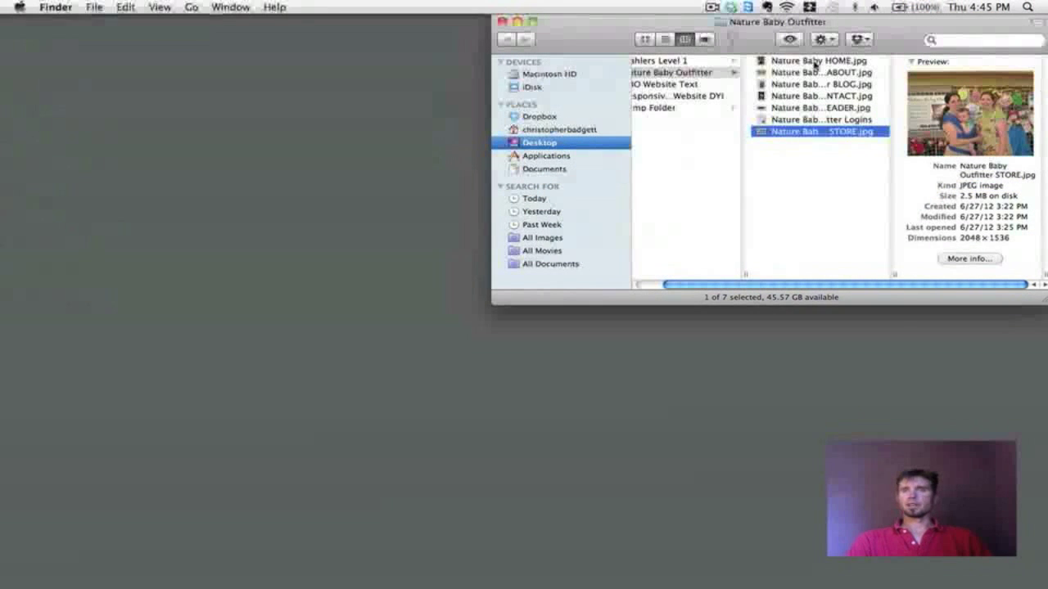
click(813, 63)
click(814, 74)
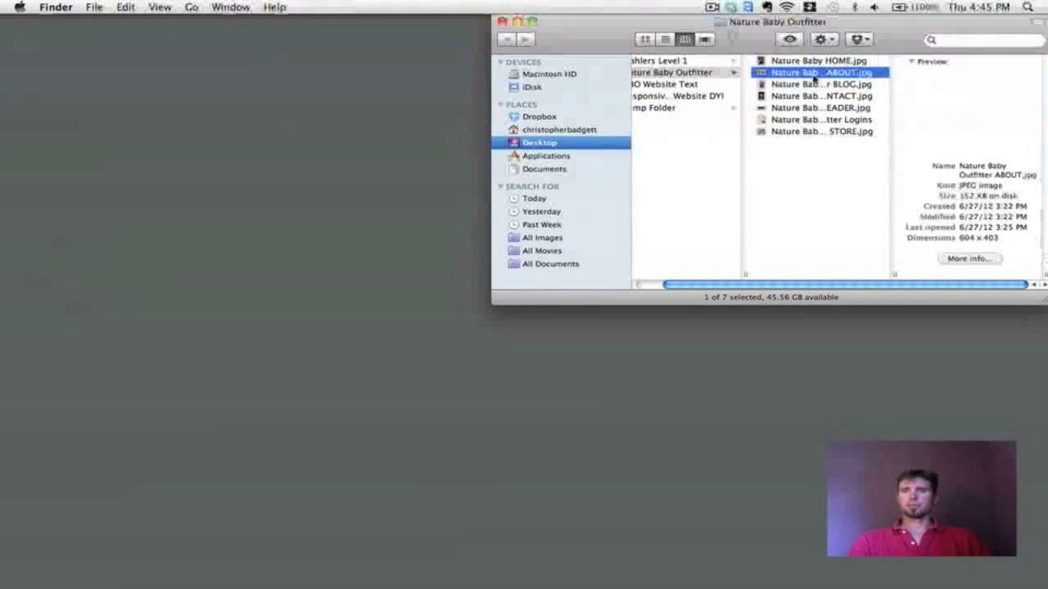
click(810, 86)
click(808, 97)
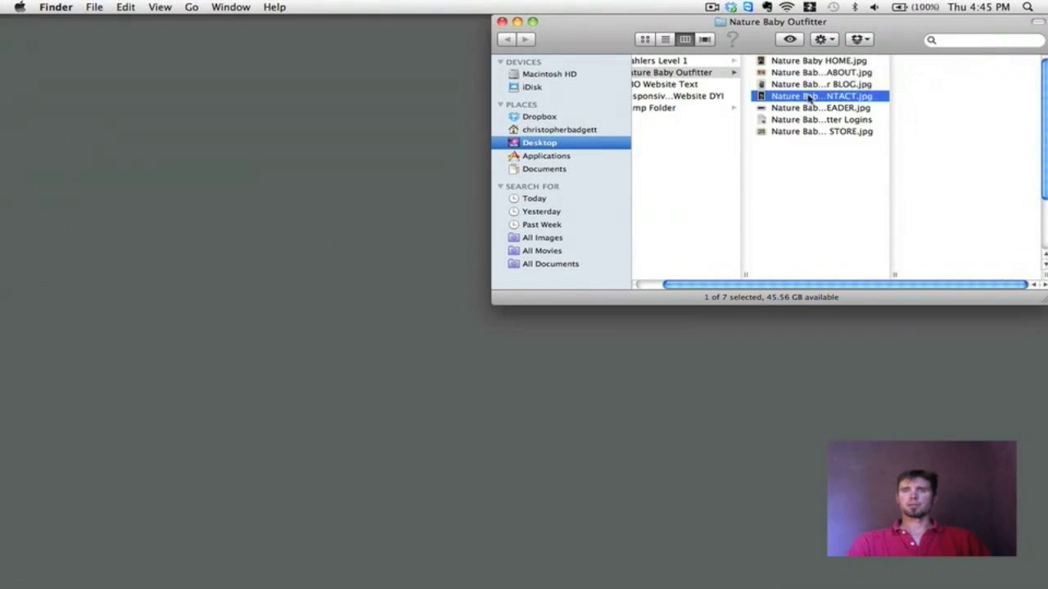
click(808, 107)
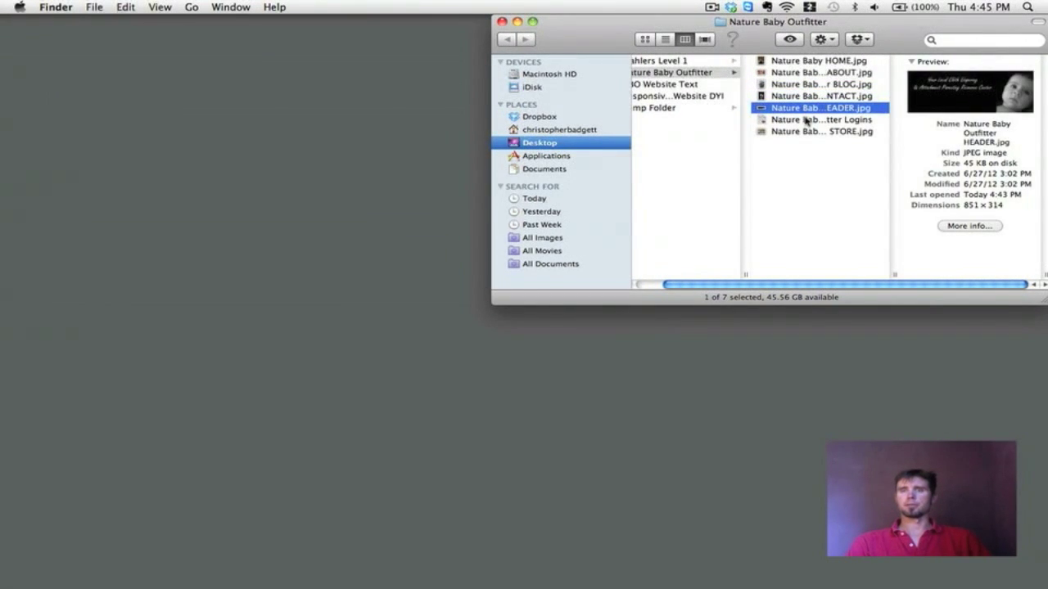
Step: Check the logins file, preview STORE, CONTACT and BLOG, and finish on HEADER.jpg's details
click(805, 120)
click(801, 110)
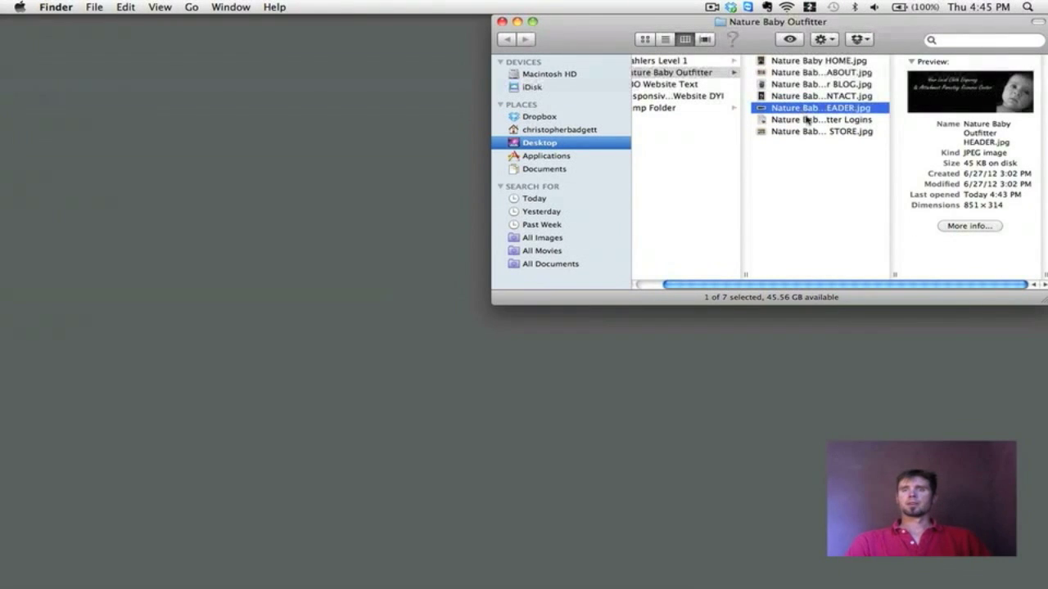
key(Down)
key(Down)
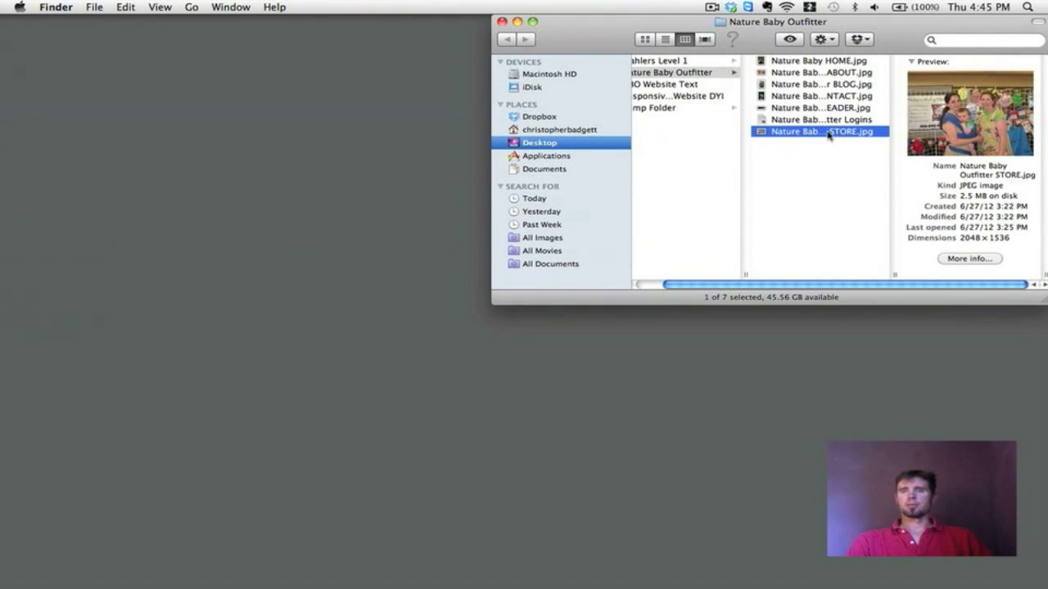
click(824, 97)
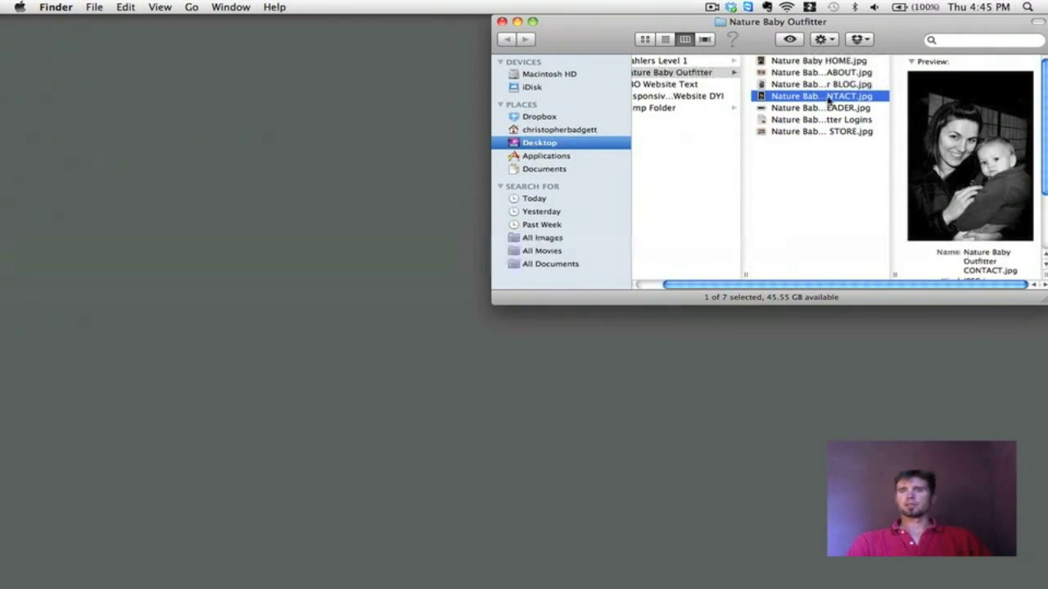
click(807, 85)
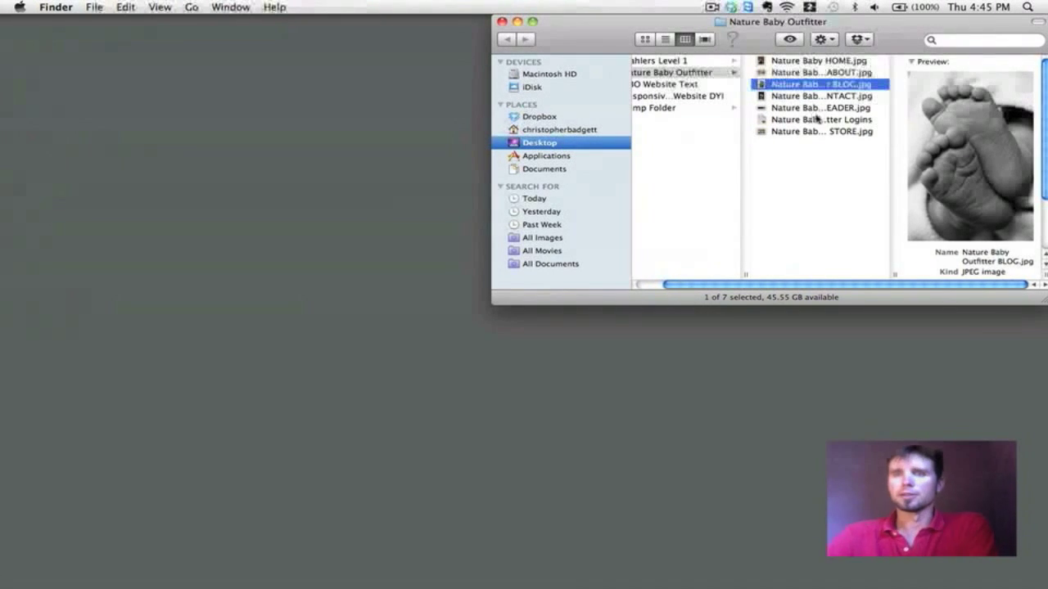
click(820, 109)
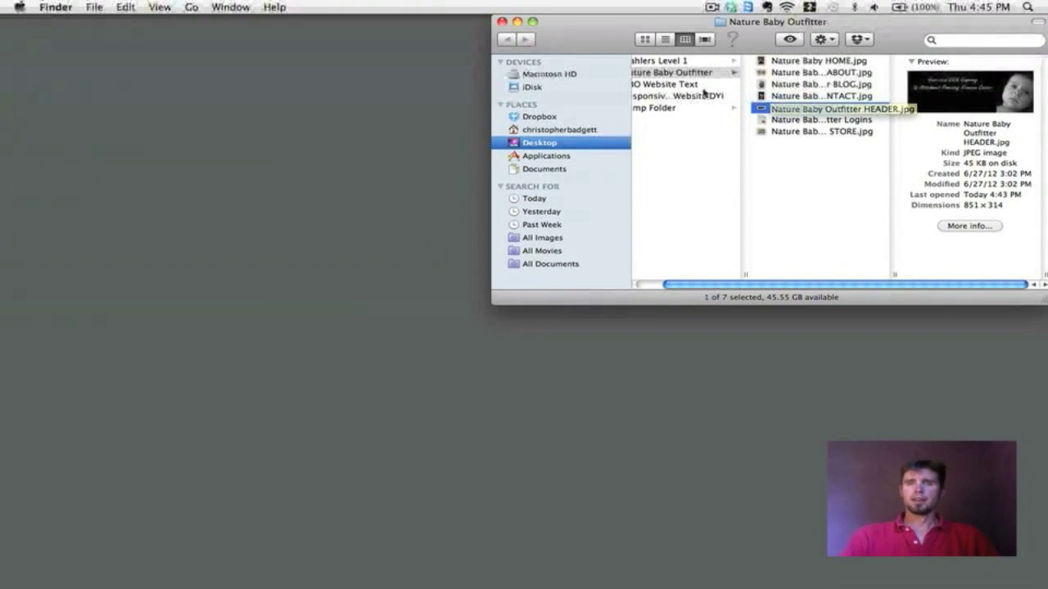
key(F8)
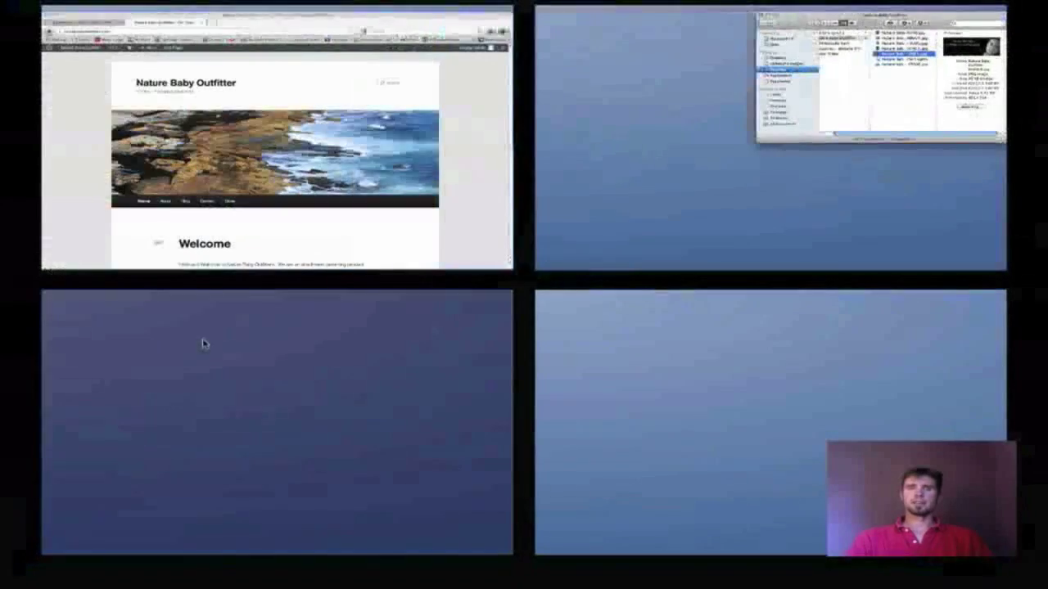
Step: From the Dashboard, open Appearance > Header to view the pine-cone header and default header images
click(187, 240)
click(131, 39)
scroll(493, 258, down, 1)
scroll(494, 258, up, 1)
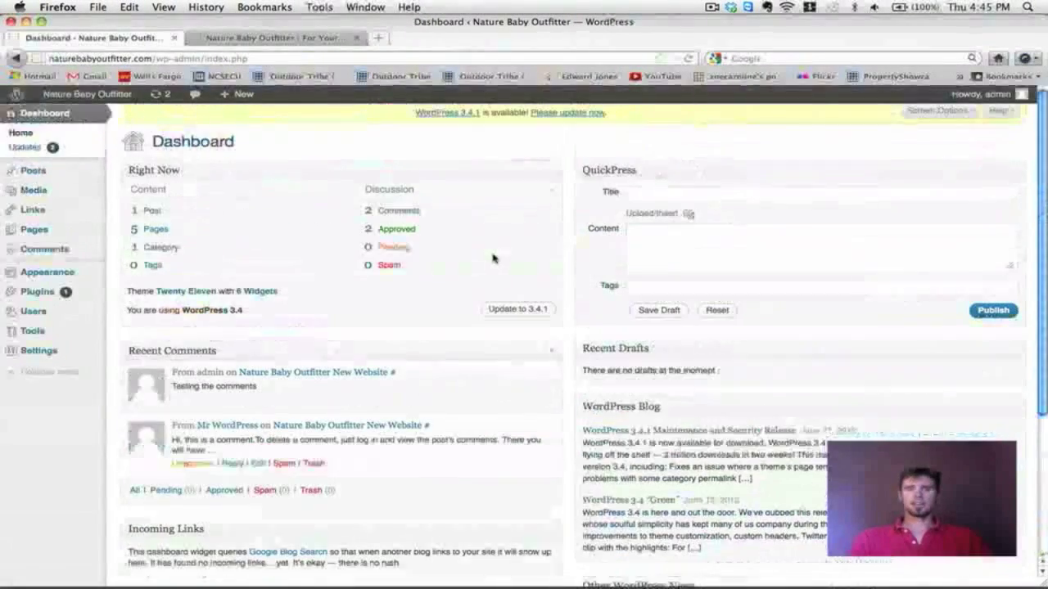
mouse_move(97, 272)
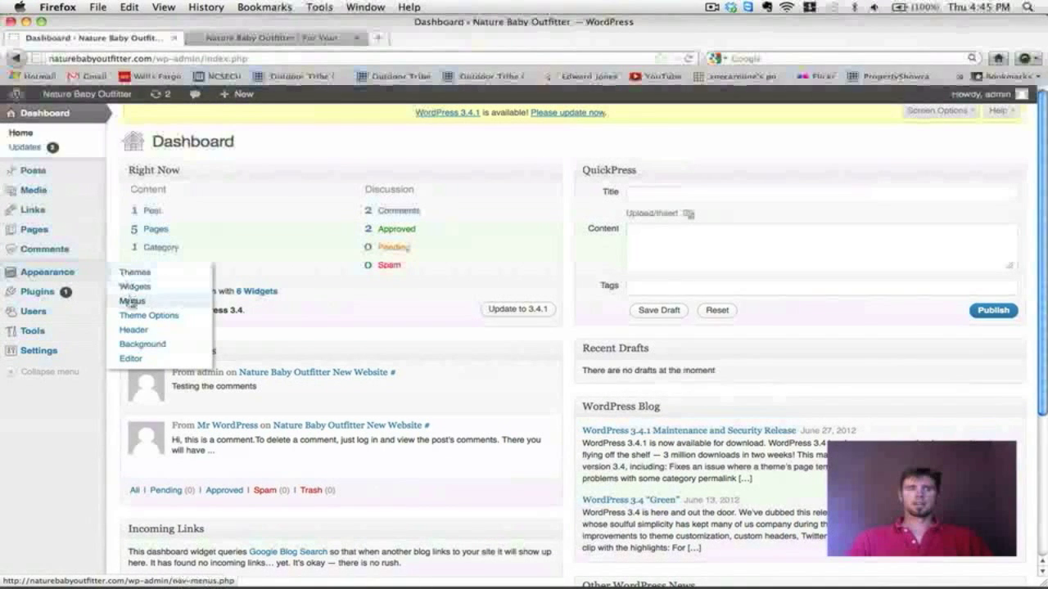
click(135, 330)
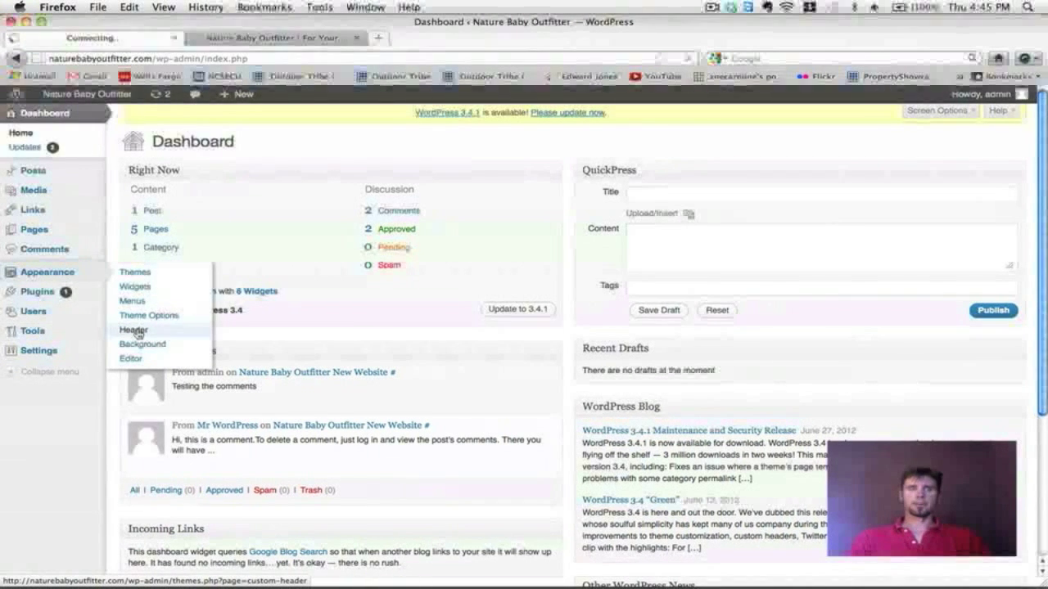
scroll(744, 257, down, 3)
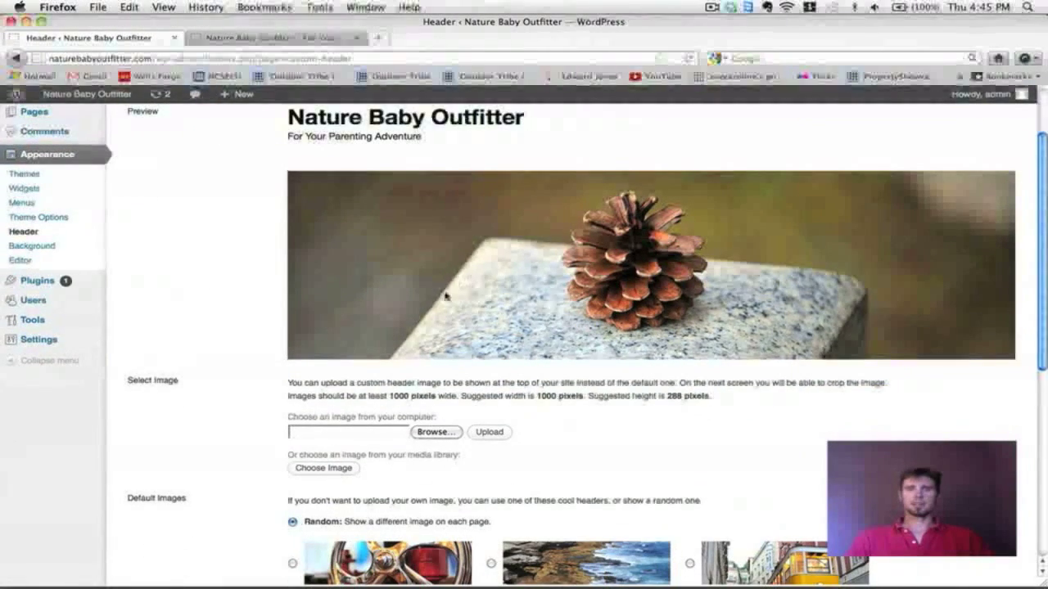
scroll(461, 296, down, 6)
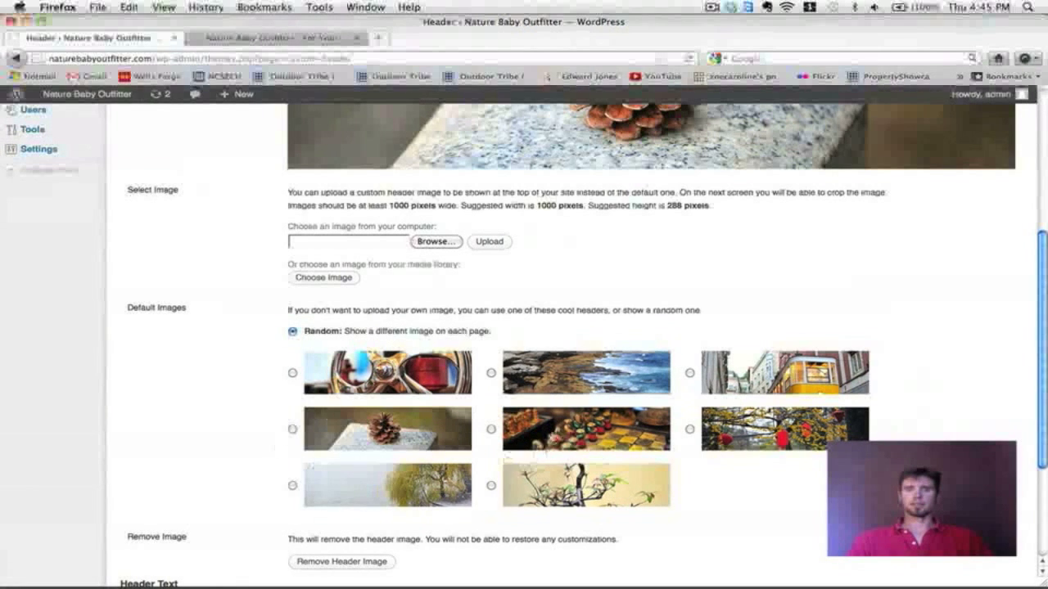
scroll(540, 278, up, 3)
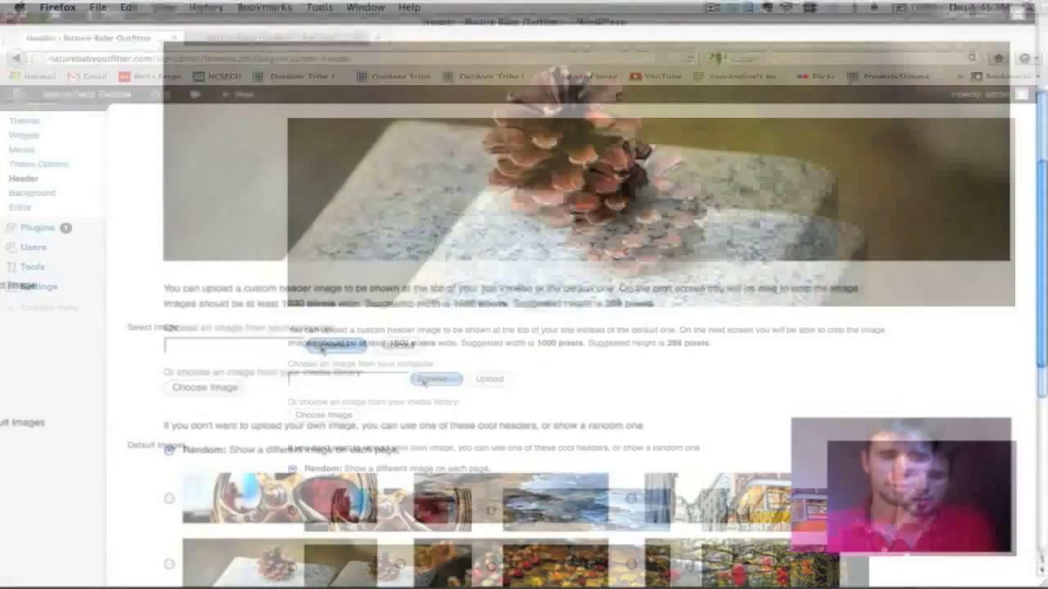
Step: Upload HEADER.jpg from the Desktop's Nature Baby Outfitter folder as the new header image
click(434, 378)
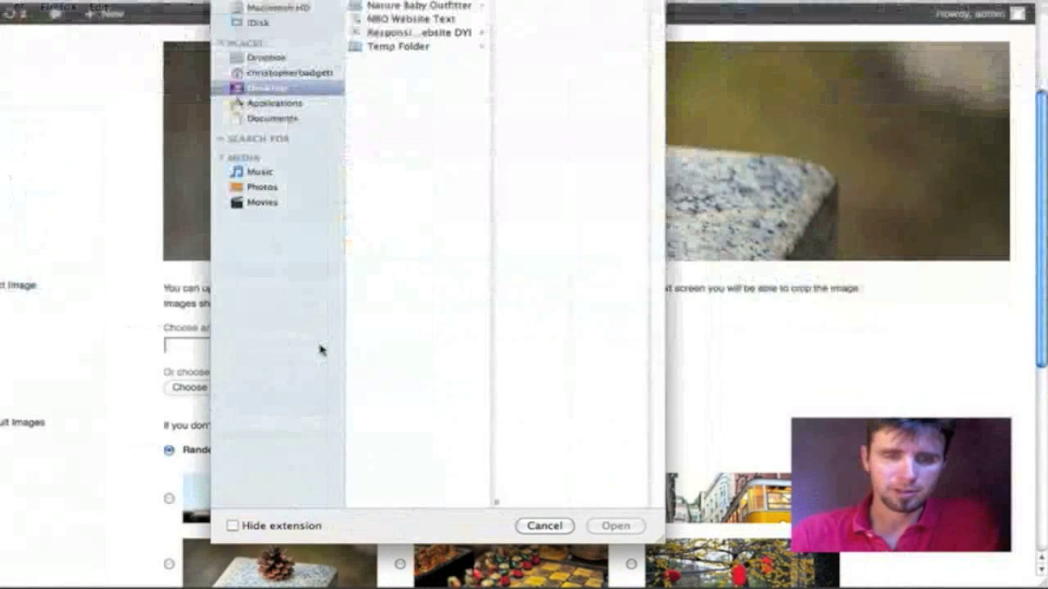
click(401, 7)
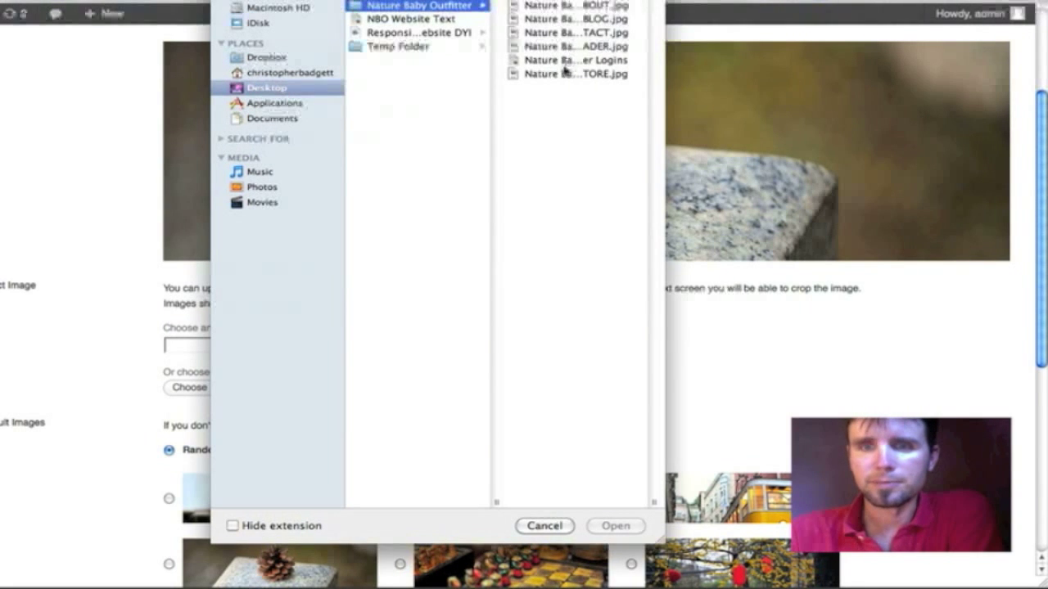
click(558, 47)
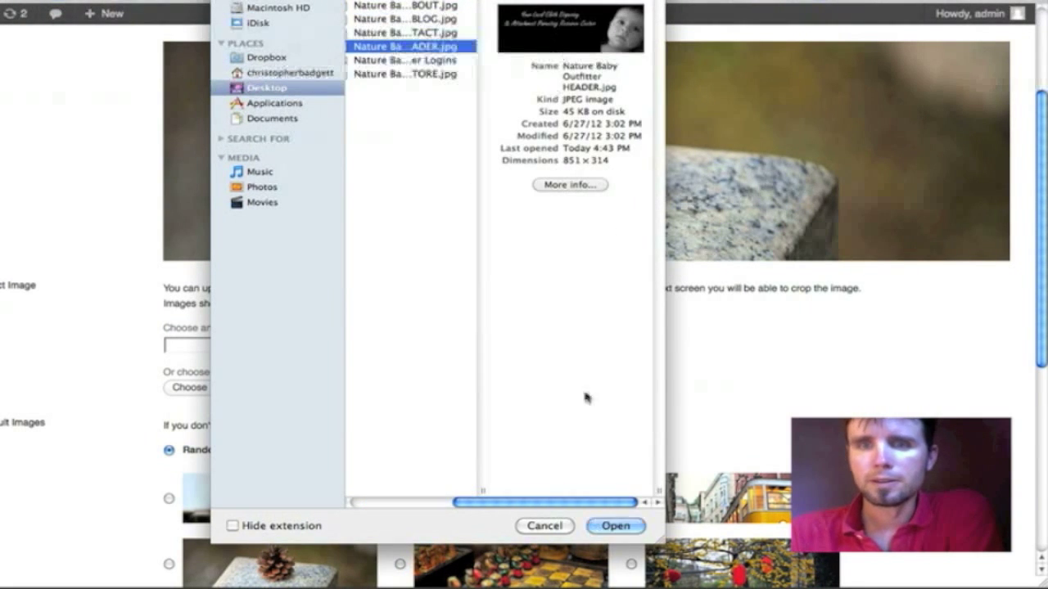
click(614, 526)
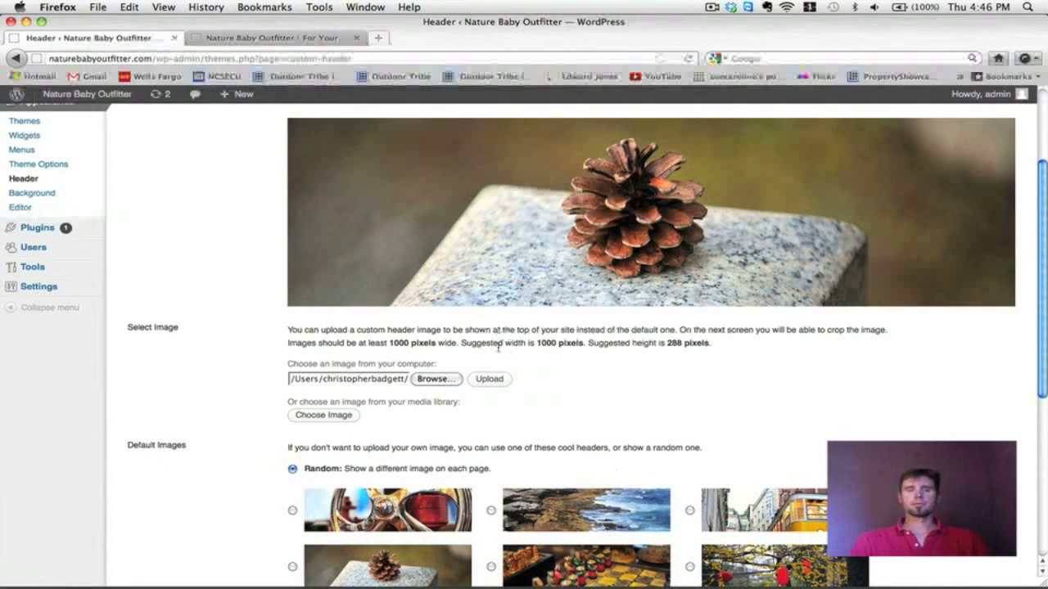
click(489, 378)
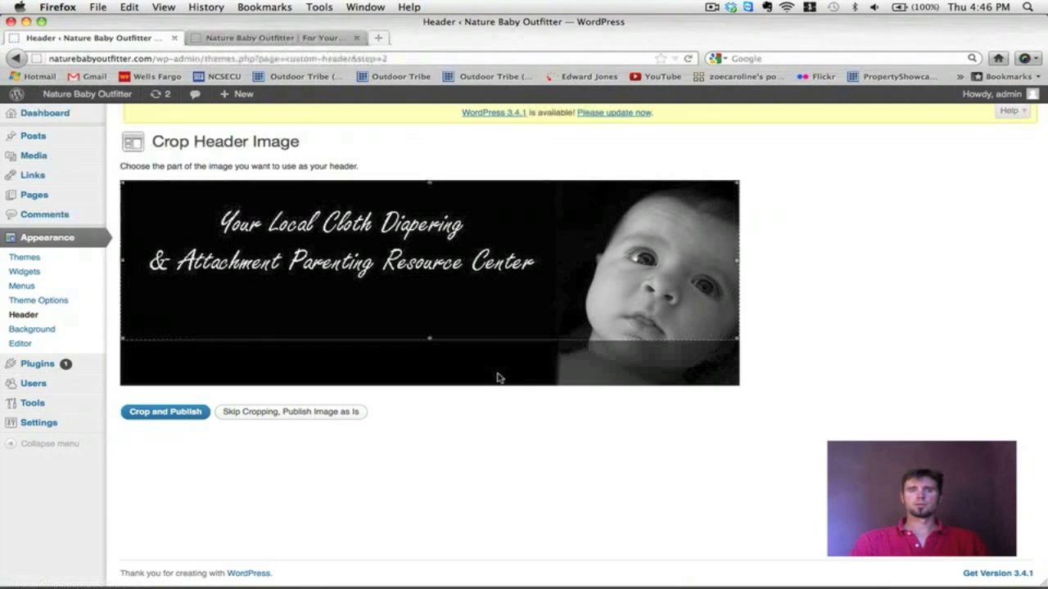
Step: Move and resize the dashed crop box across the full banner width, framing the tagline and baby's face
drag(640, 275, 638, 285)
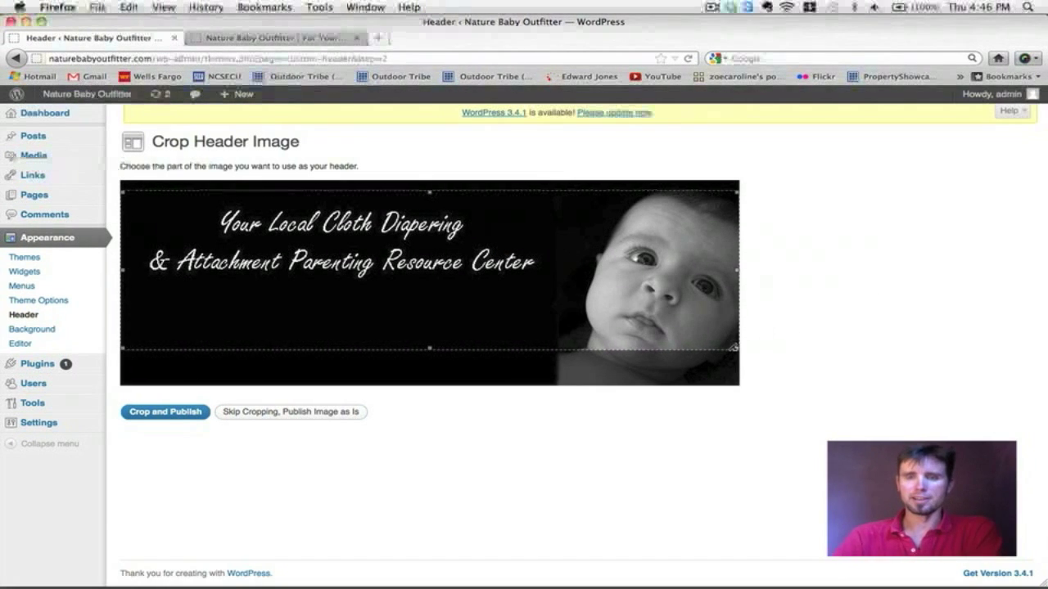
drag(709, 331, 596, 329)
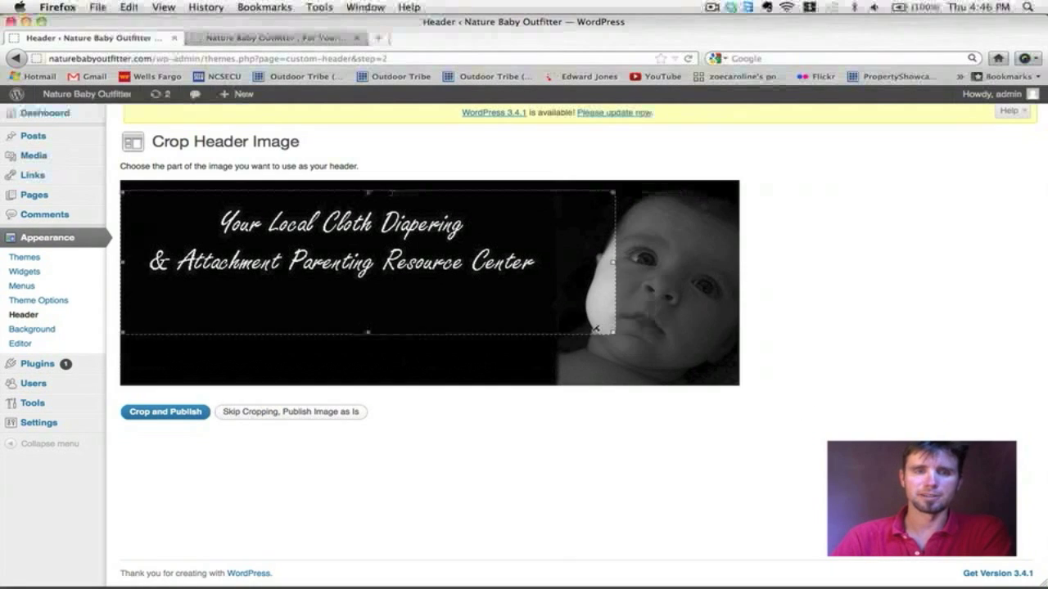
drag(698, 354, 741, 332)
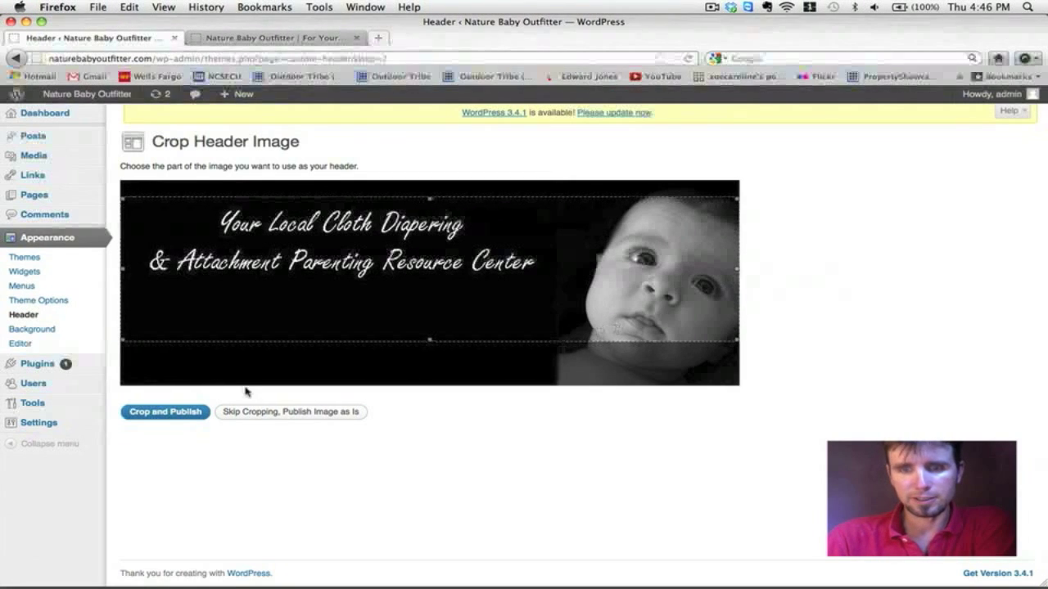
Step: Crop and publish the baby banner header, then save the Custom Header settings
click(189, 415)
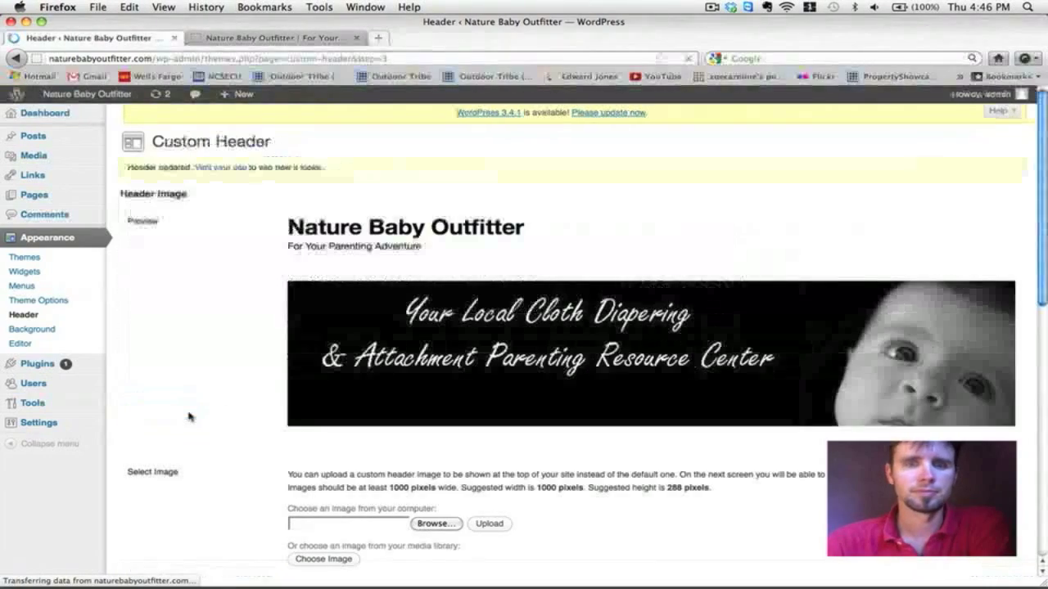
scroll(644, 413, down, 5)
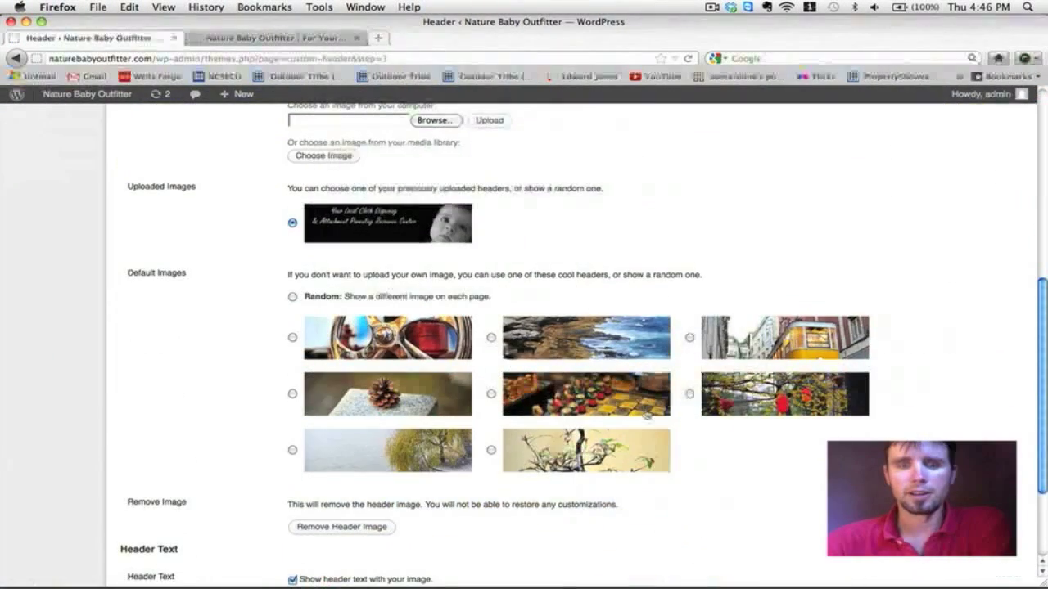
scroll(647, 414, up, 2)
scroll(647, 414, up, 1)
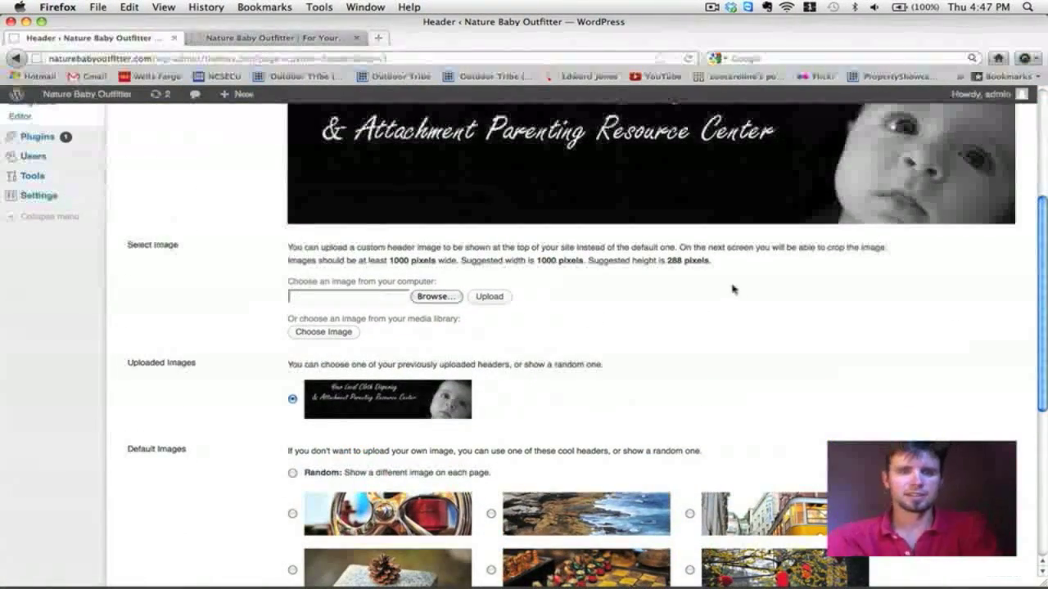
scroll(733, 289, down, 8)
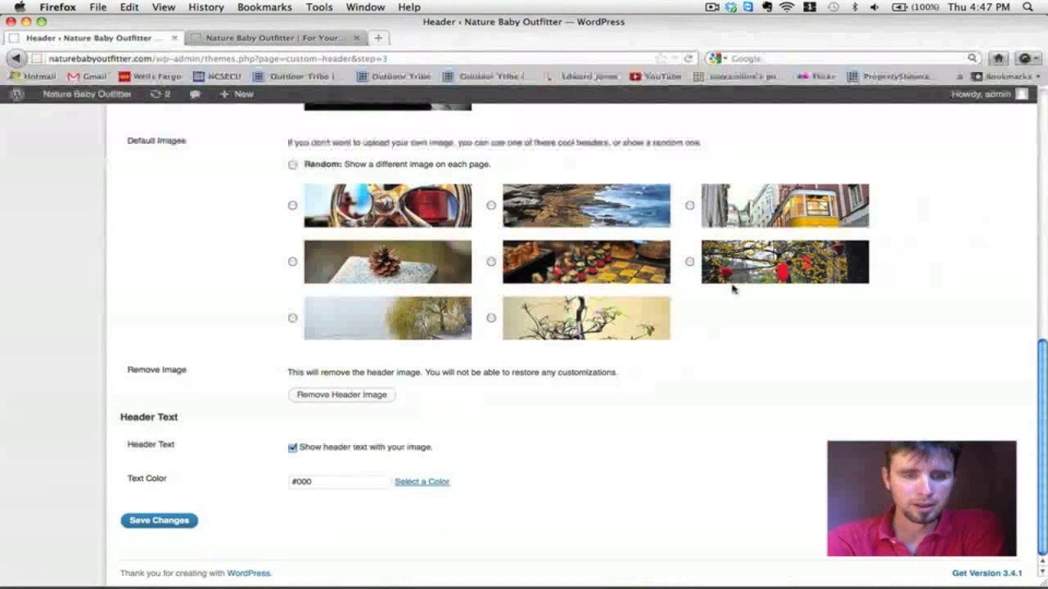
scroll(643, 391, up, 1)
scroll(642, 391, up, 3)
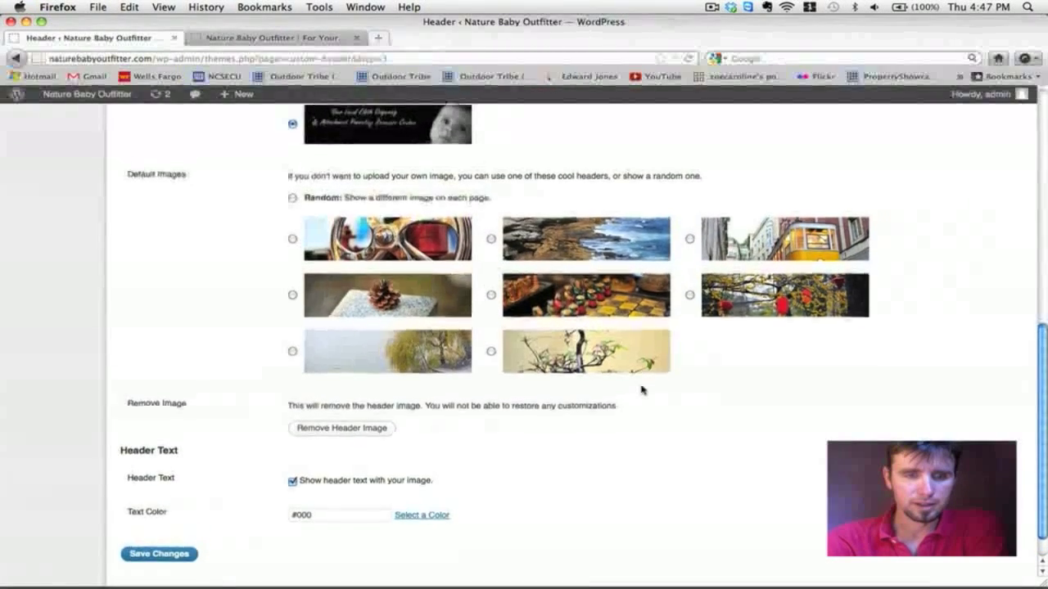
scroll(642, 391, up, 2)
scroll(642, 391, down, 2)
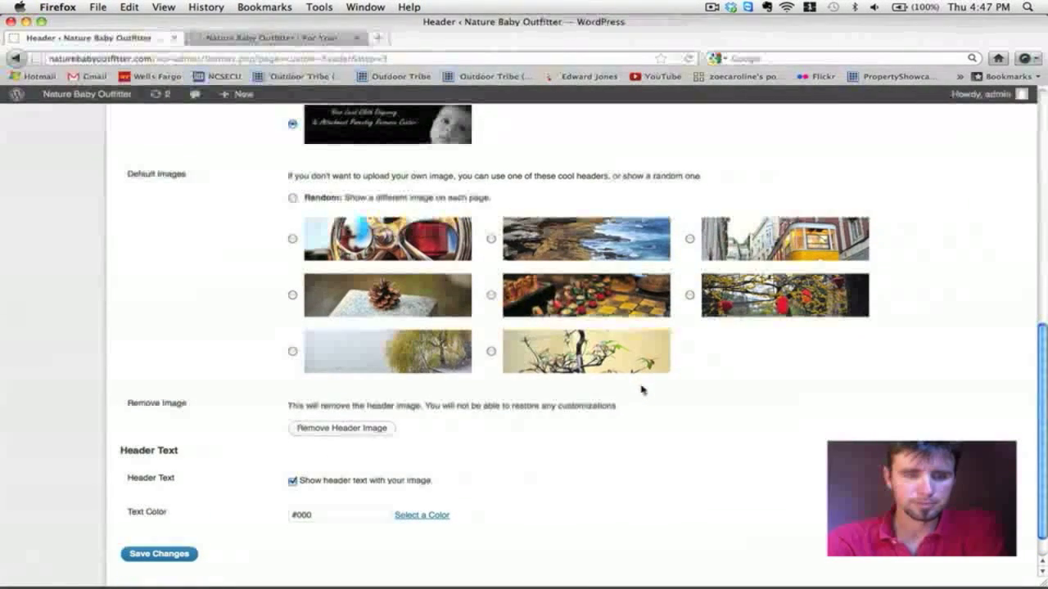
click(190, 561)
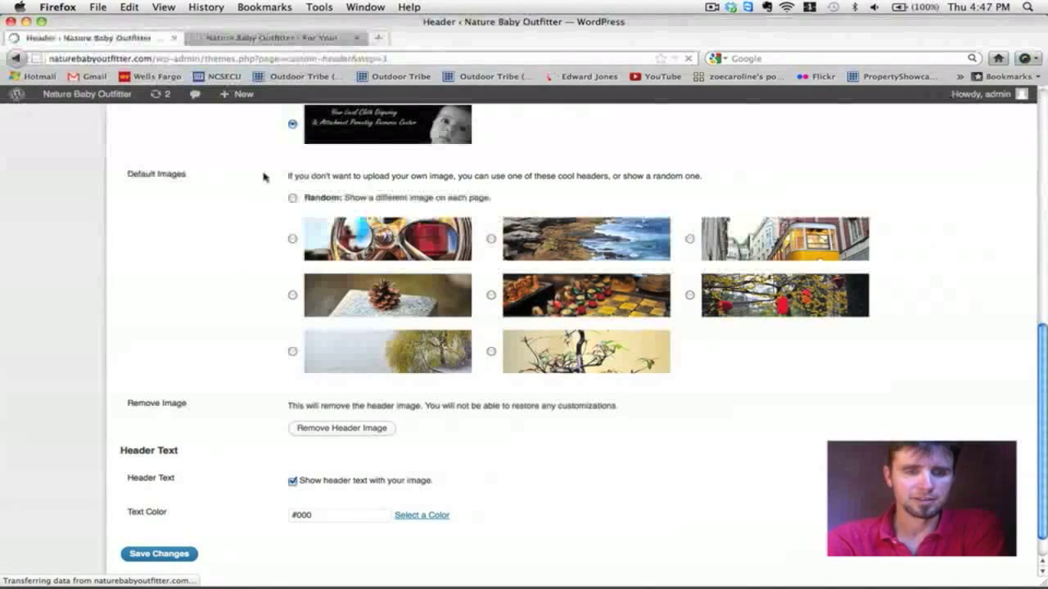
click(256, 40)
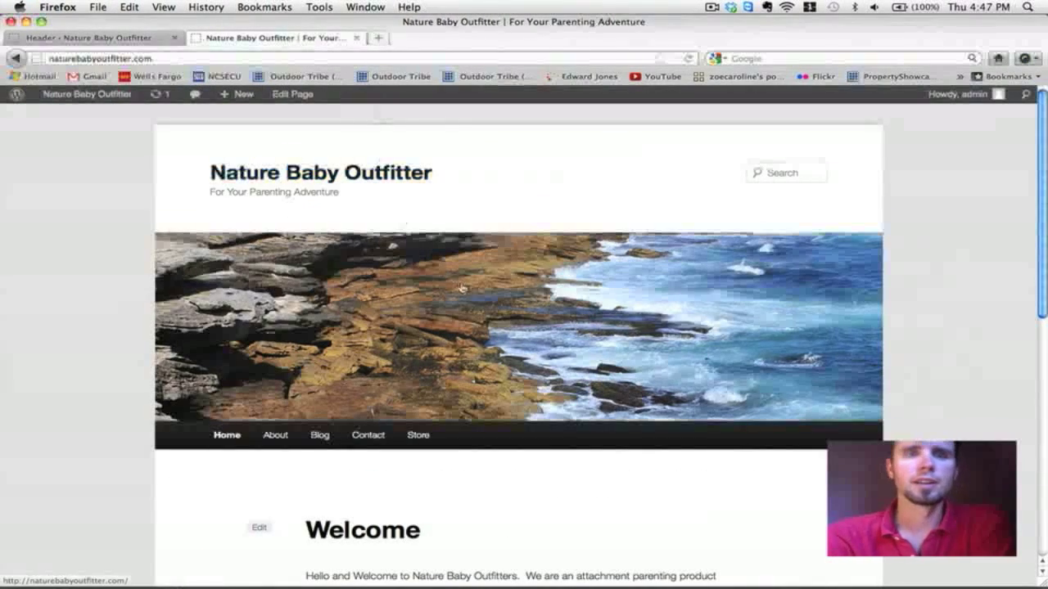
Step: Reload the live site, verify the baby banner on About and Home, then return to Header settings
click(688, 58)
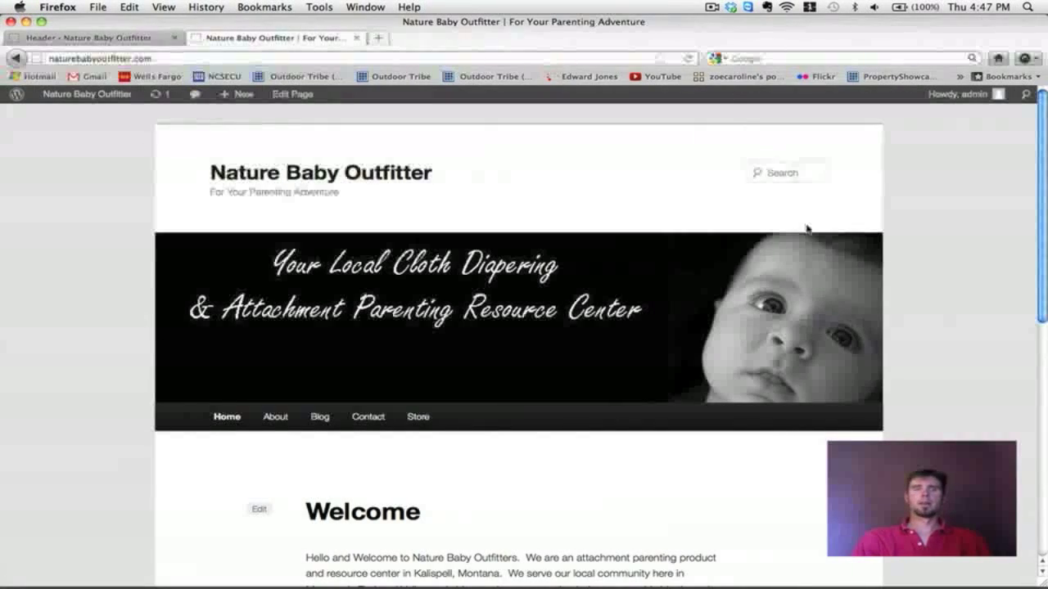
scroll(806, 229, down, 6)
scroll(807, 229, up, 6)
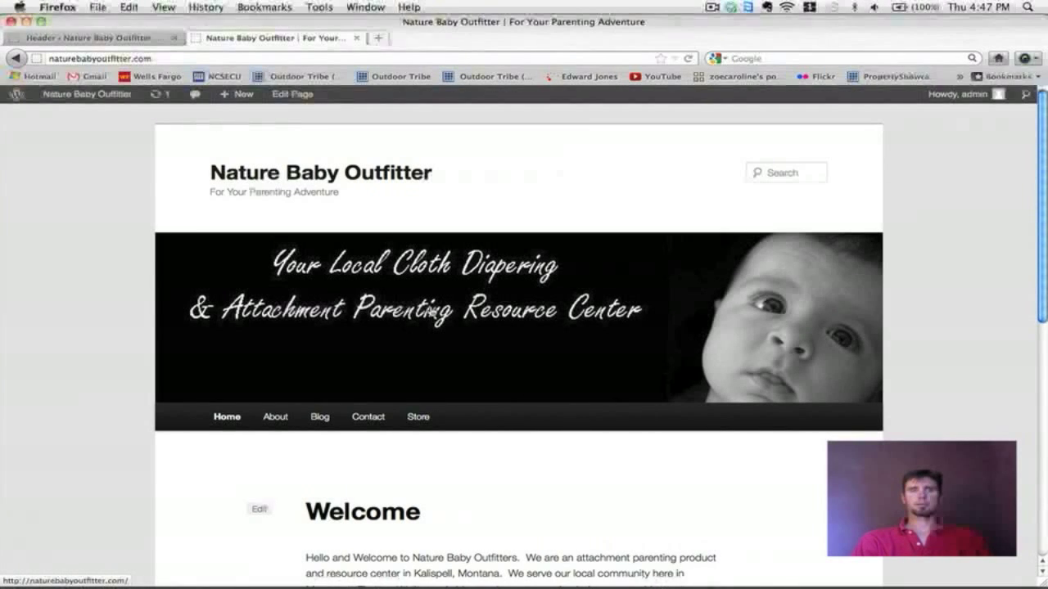
click(431, 311)
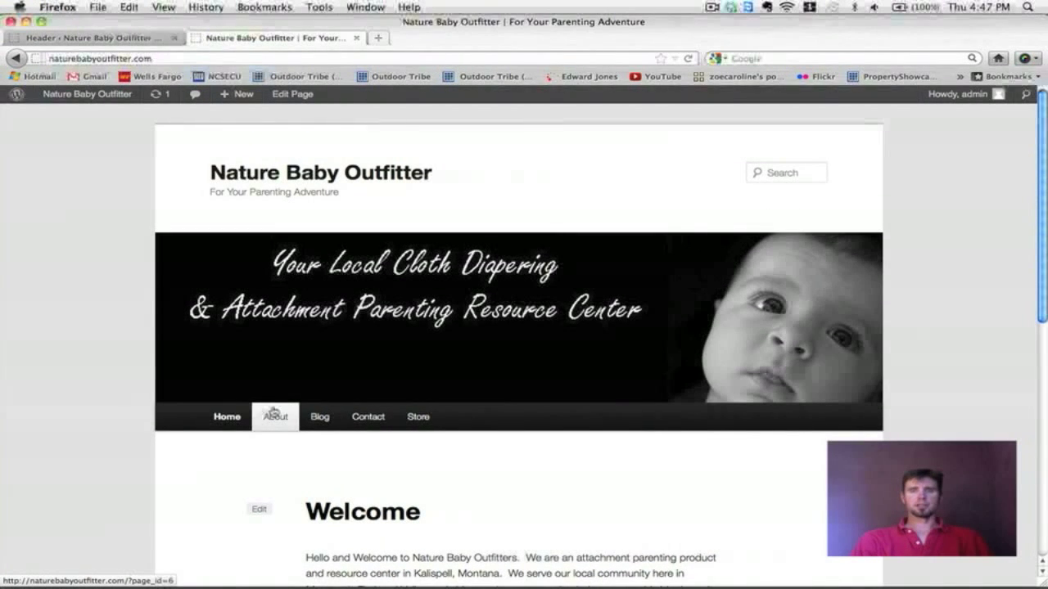
scroll(519, 351, down, 3)
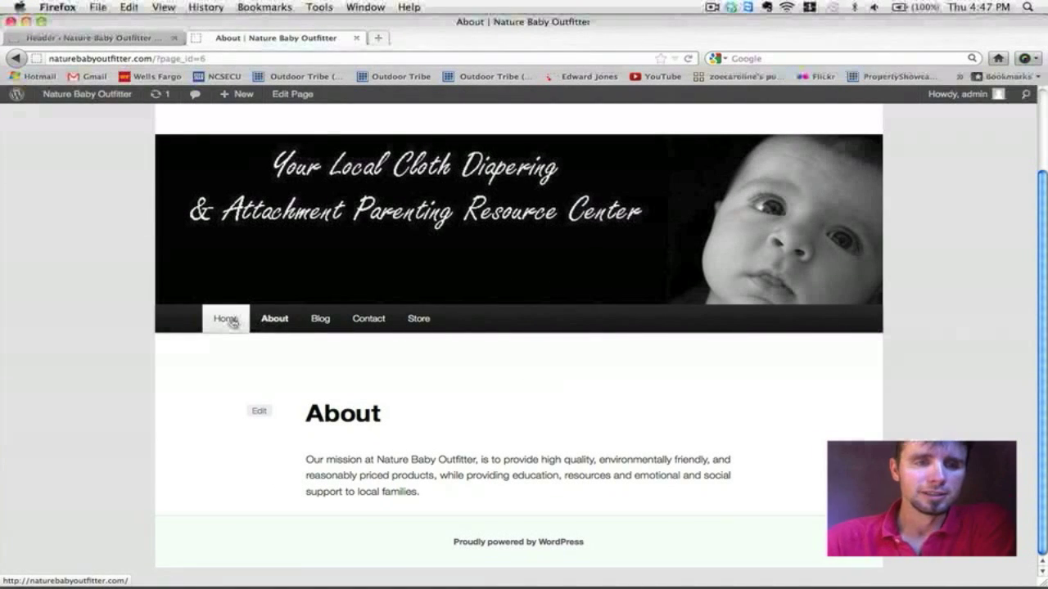
scroll(771, 226, down, 10)
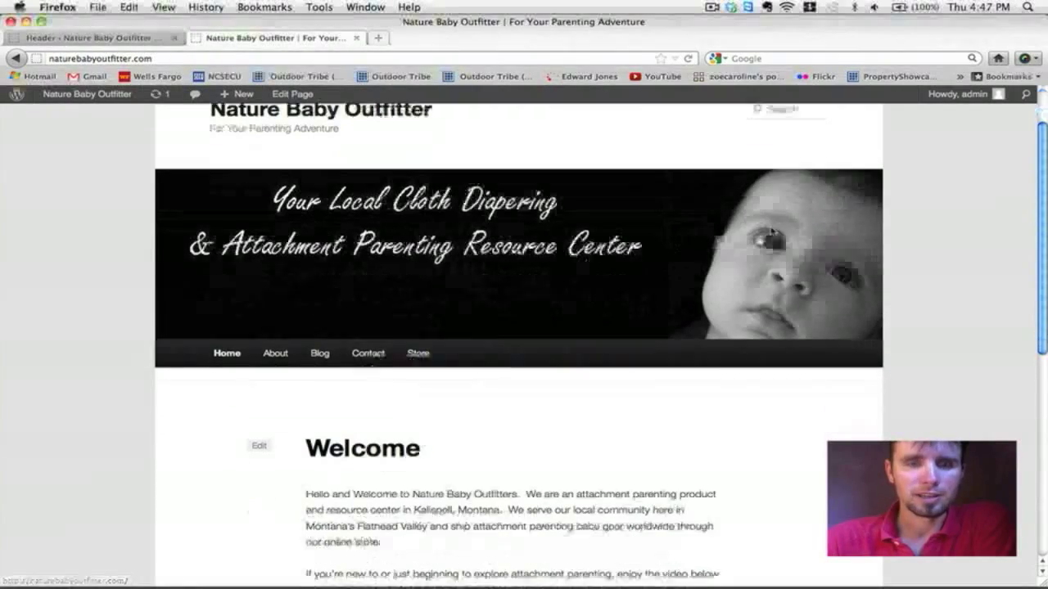
scroll(771, 231, up, 3)
scroll(771, 231, down, 5)
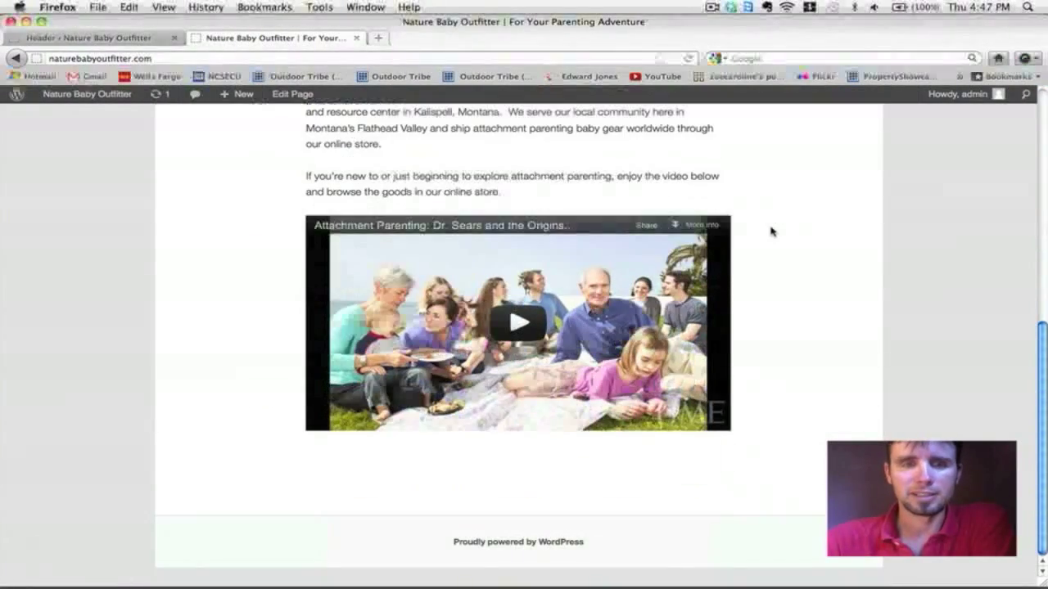
scroll(771, 232, up, 6)
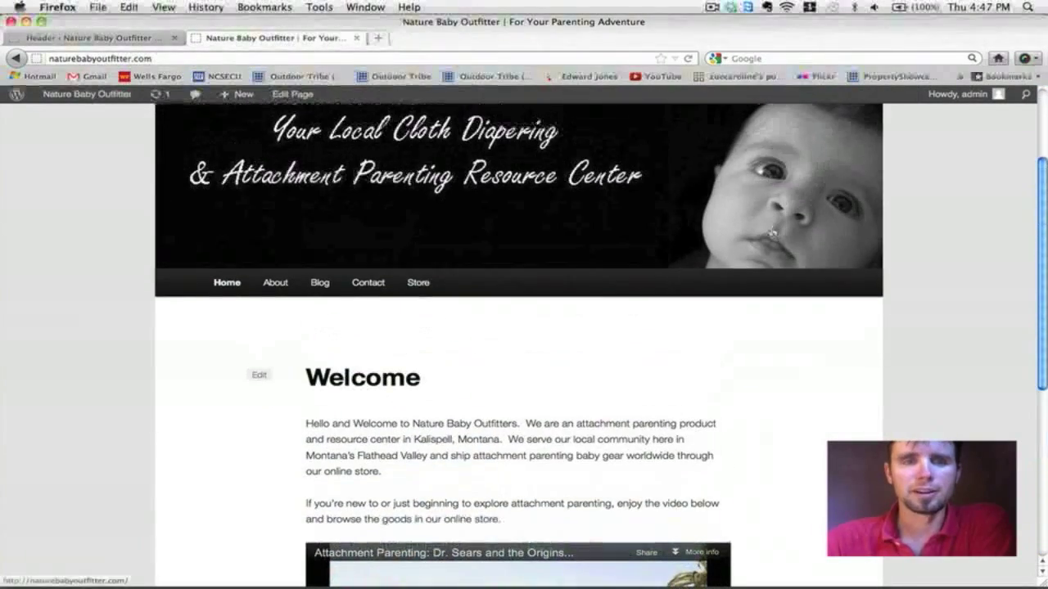
scroll(773, 231, down, 6)
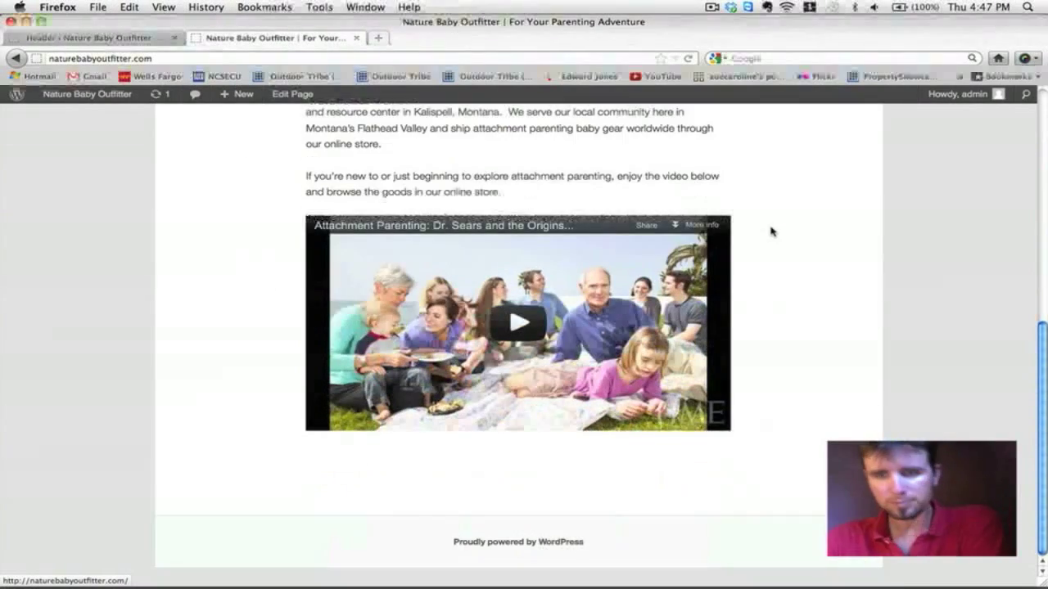
scroll(772, 232, up, 6)
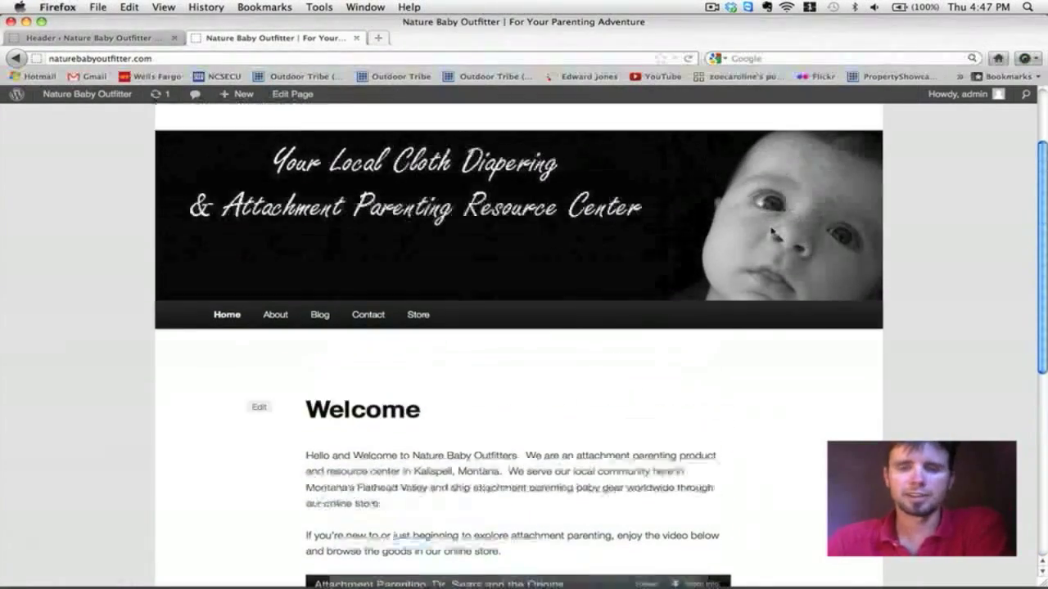
scroll(772, 232, up, 2)
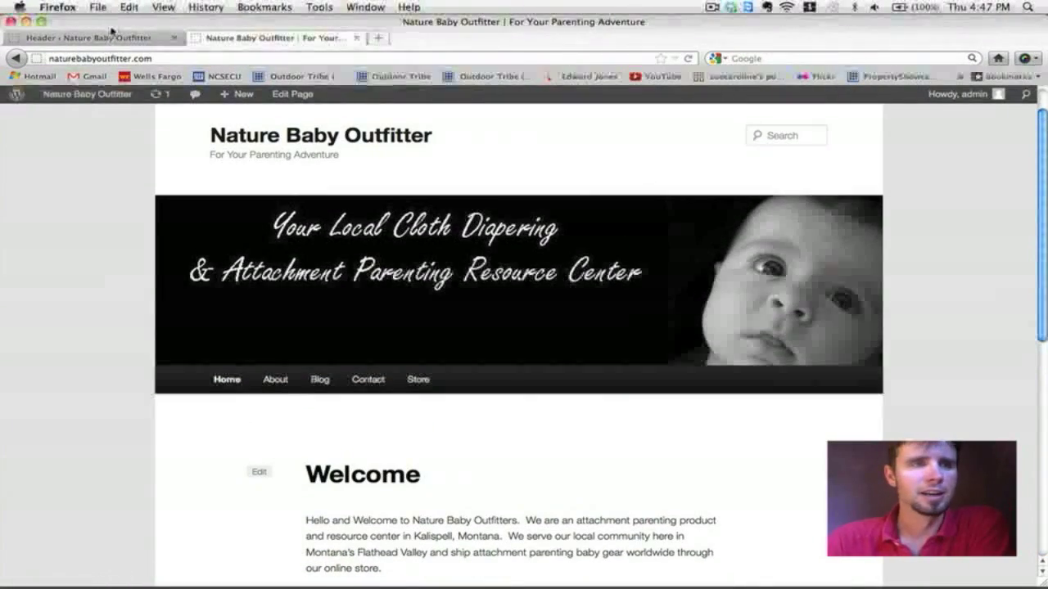
click(90, 38)
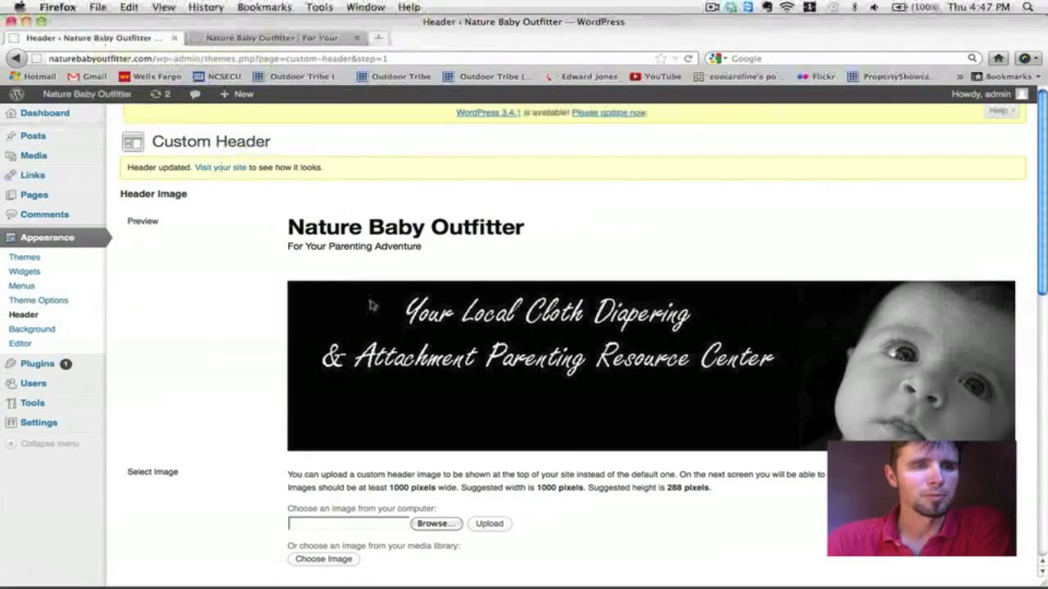
Step: Go to Pages > All Pages and open the Welcome page in the editor
scroll(370, 305, down, 10)
scroll(370, 304, up, 4)
scroll(370, 304, up, 4)
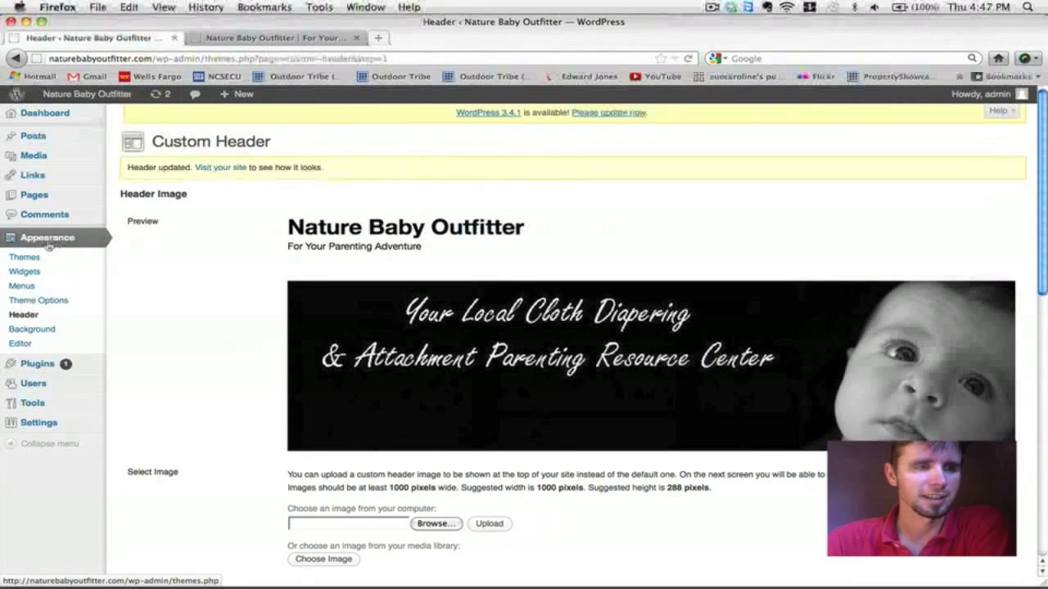
mouse_move(43, 198)
click(123, 201)
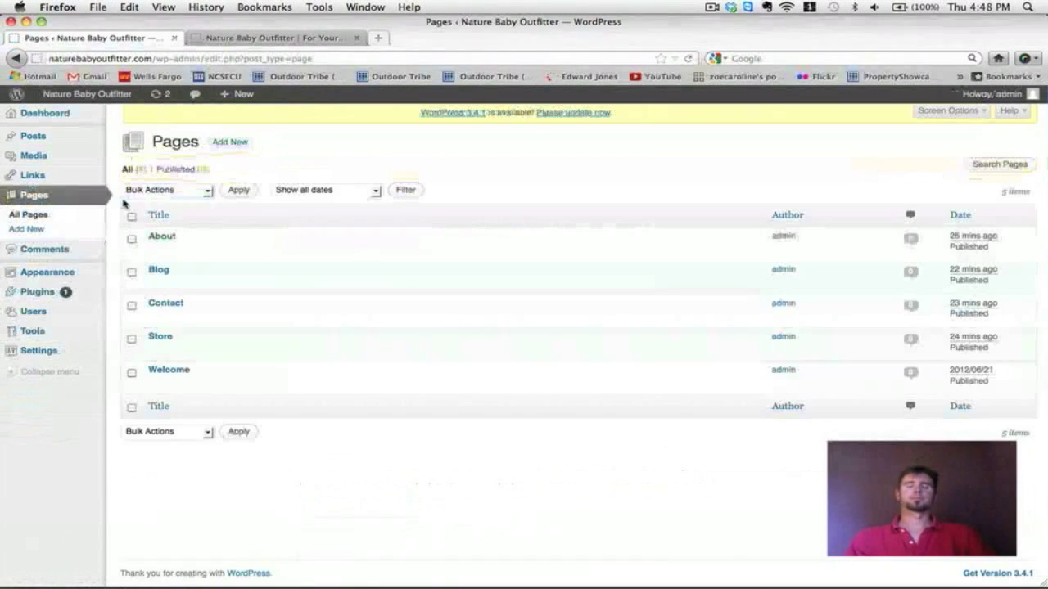
click(170, 370)
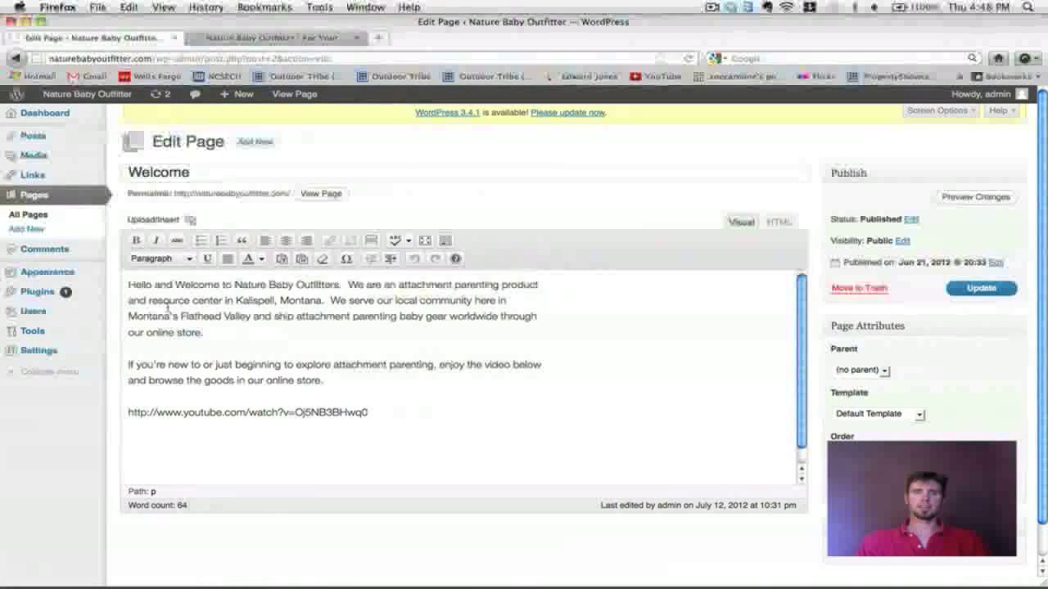
Step: Switch to the live home page and scroll through the banner, Welcome text and embedded video
click(268, 38)
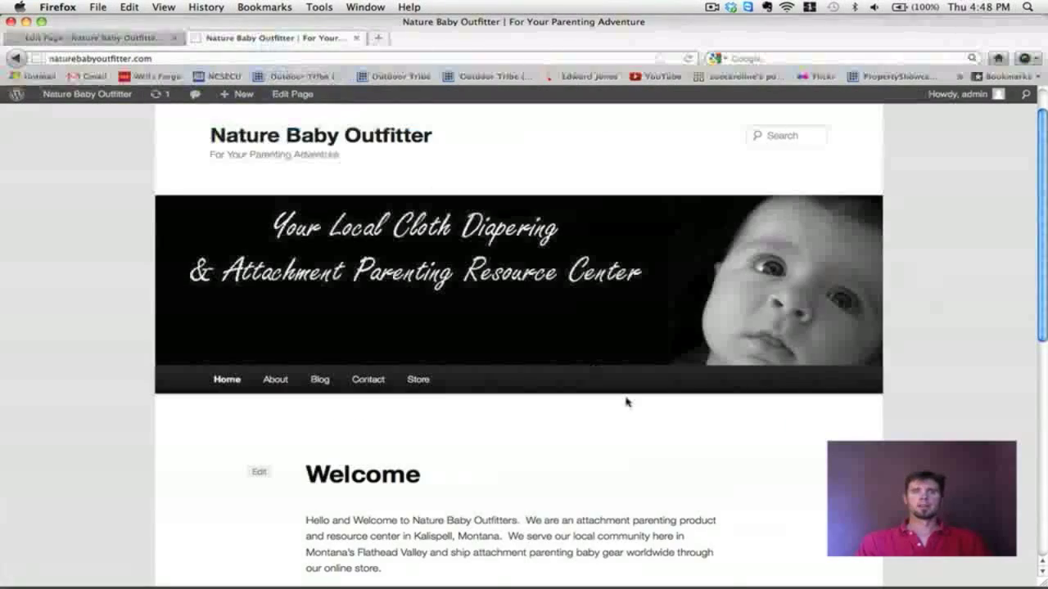
scroll(627, 402, down, 5)
scroll(627, 402, up, 3)
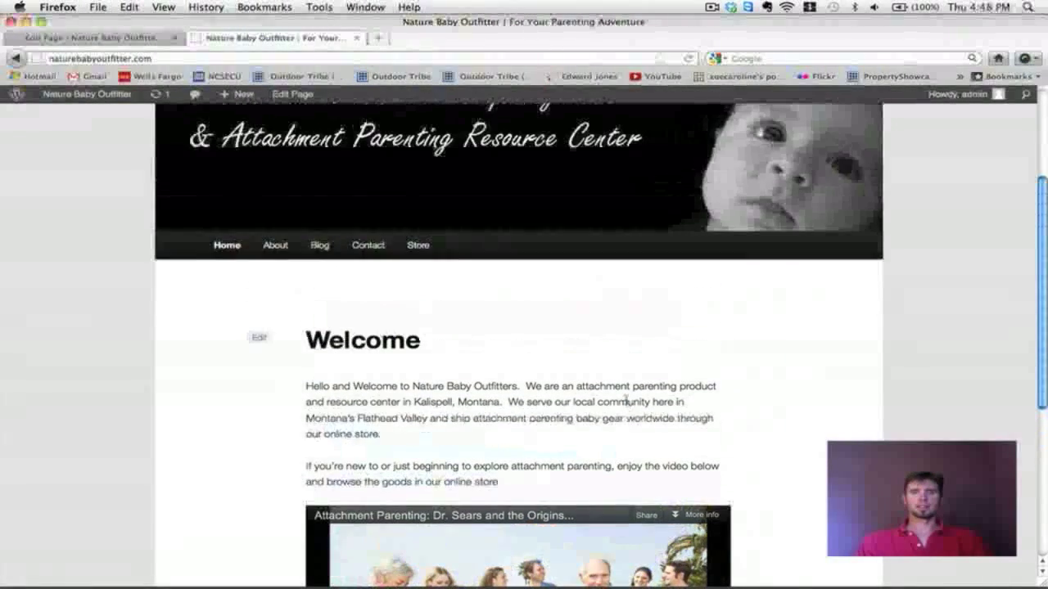
scroll(626, 402, up, 3)
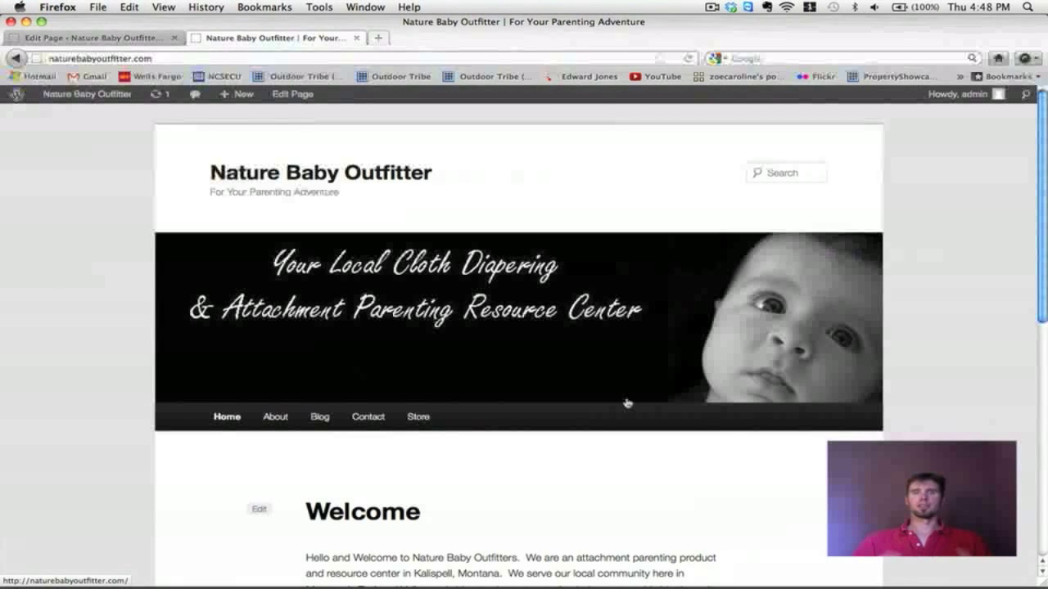
scroll(627, 404, down, 2)
scroll(627, 404, up, 2)
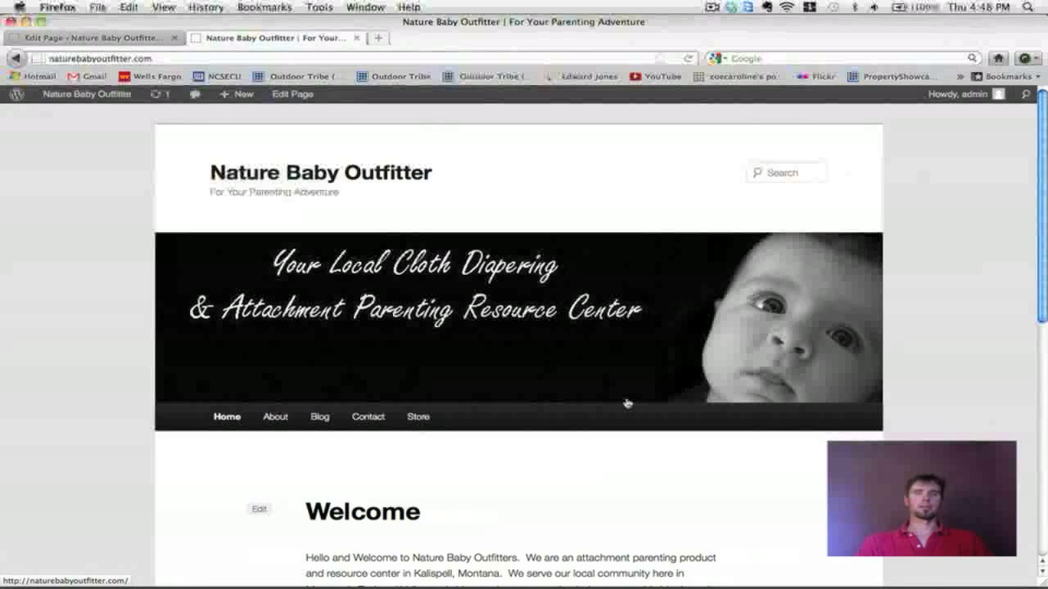
scroll(628, 402, down, 1)
scroll(627, 403, up, 1)
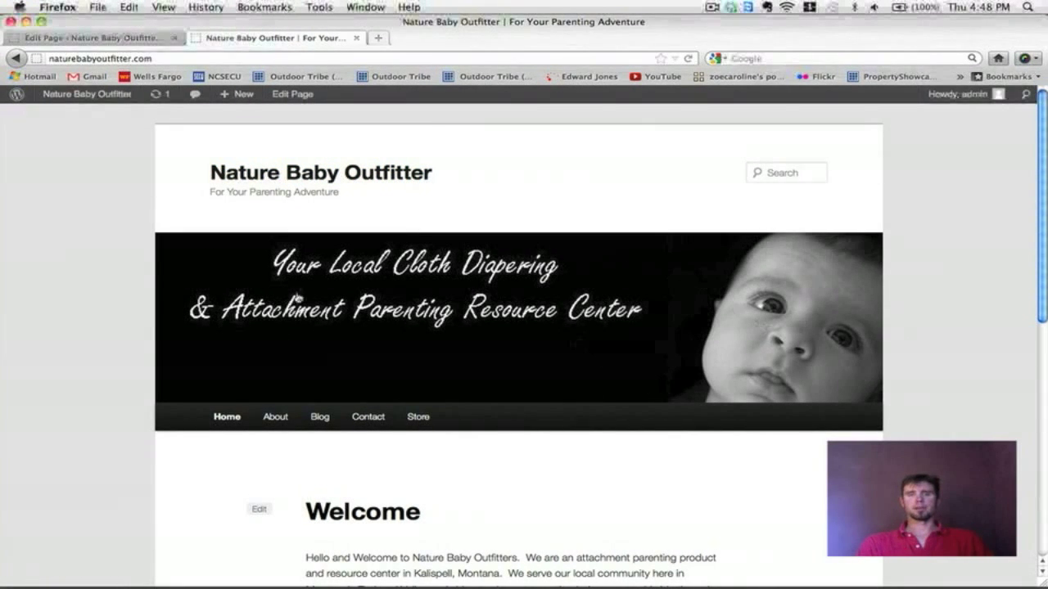
scroll(501, 286, down, 6)
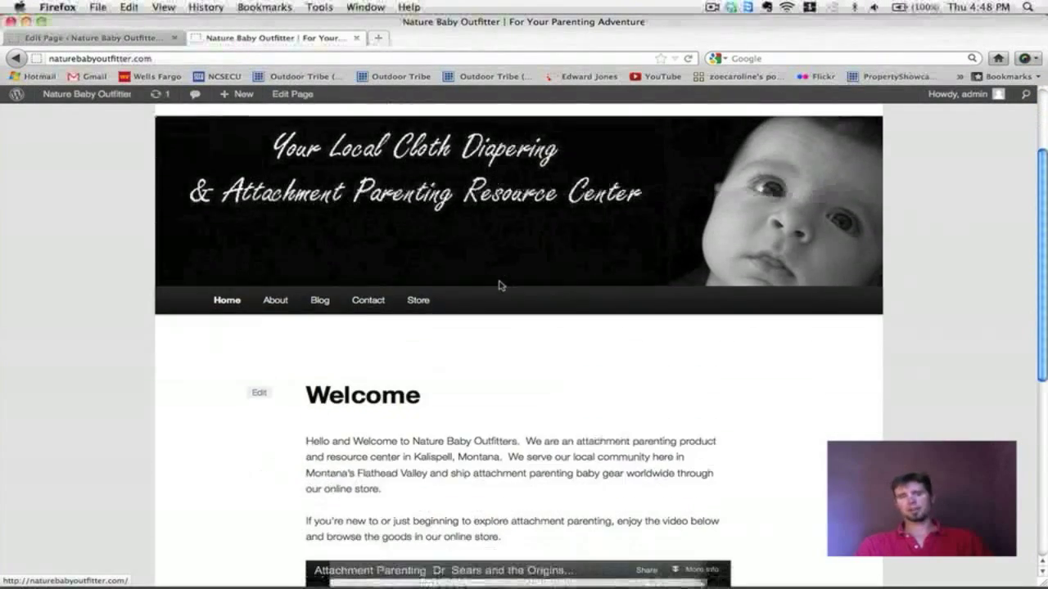
scroll(457, 264, up, 2)
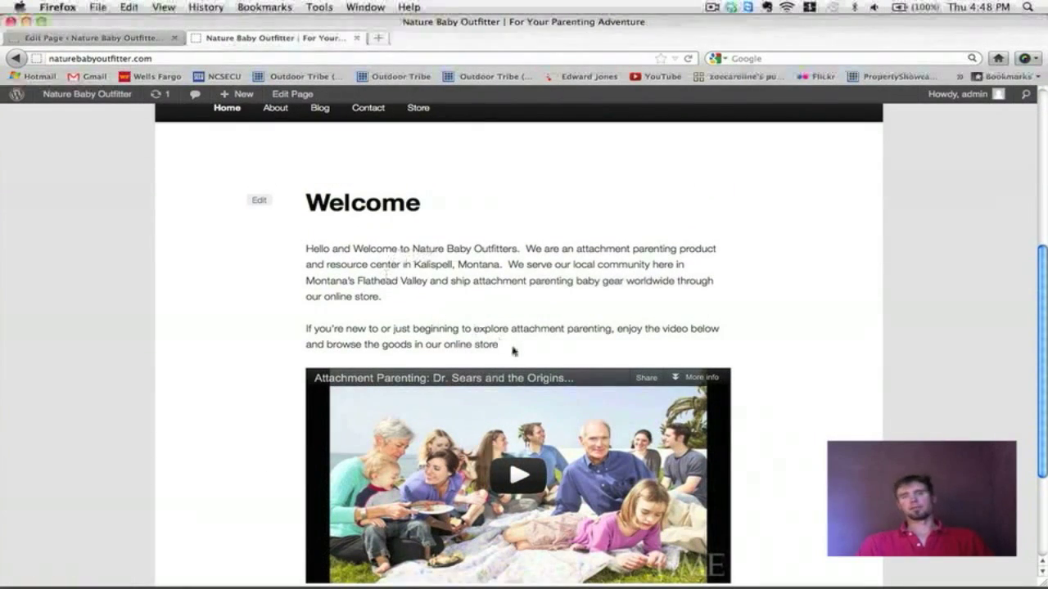
scroll(676, 345, up, 5)
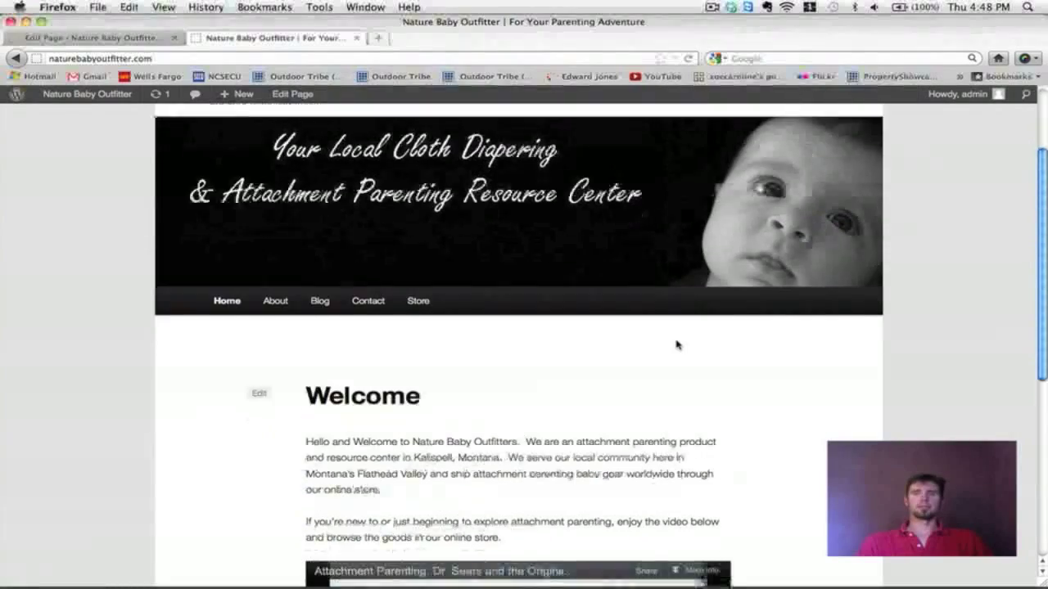
scroll(677, 345, down, 2)
scroll(676, 344, down, 5)
scroll(676, 344, down, 3)
scroll(677, 344, up, 6)
scroll(676, 345, down, 2)
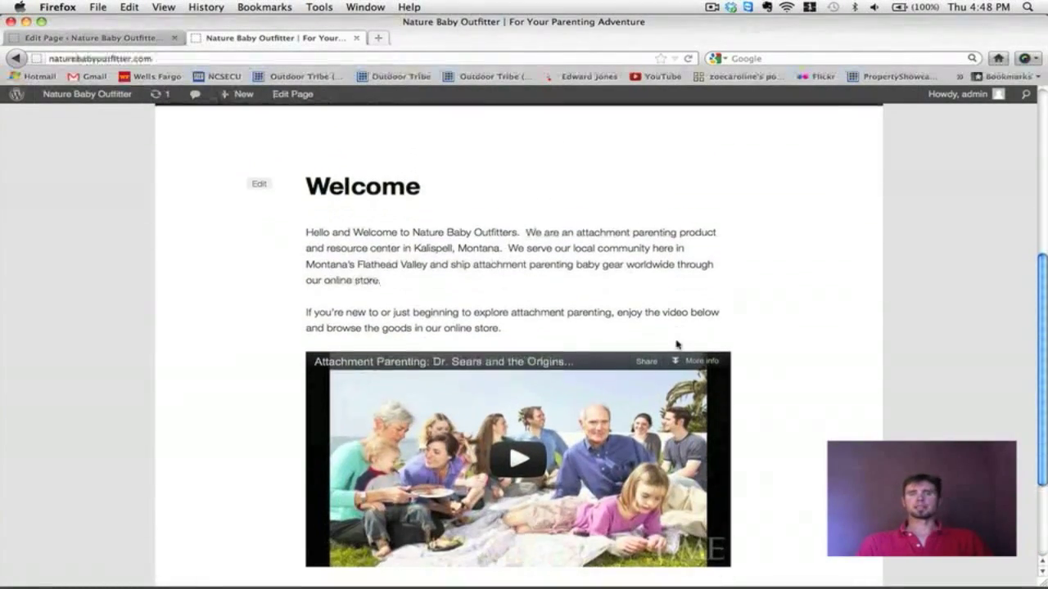
scroll(676, 345, up, 3)
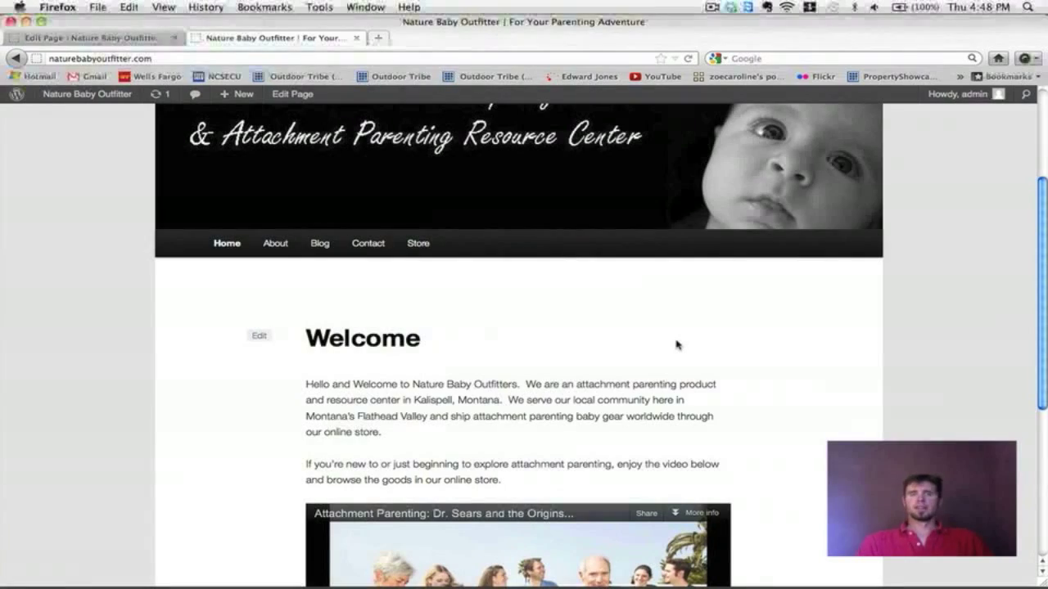
scroll(677, 345, down, 3)
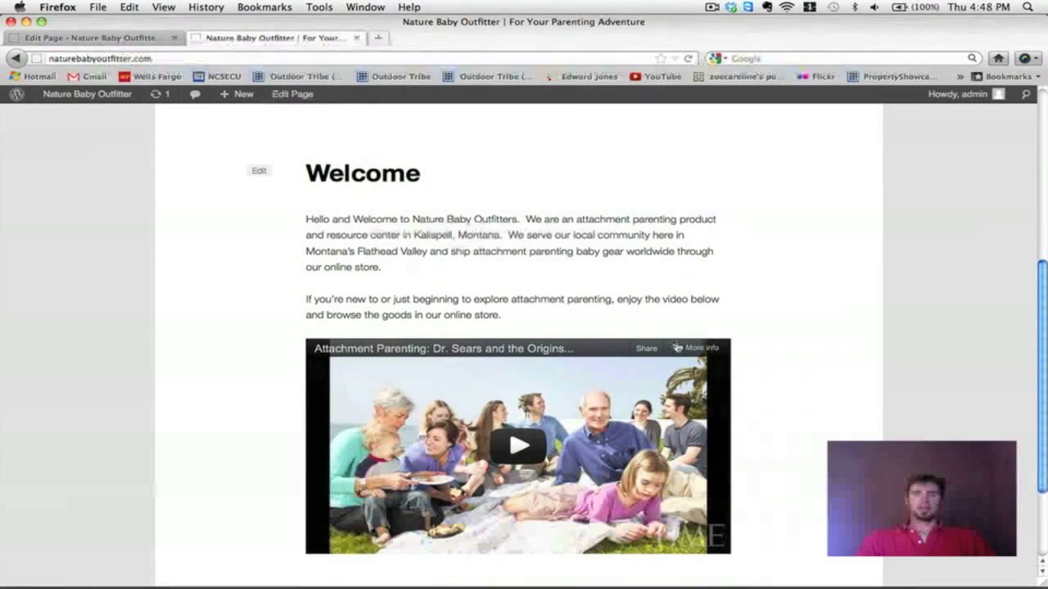
scroll(676, 347, down, 2)
scroll(676, 347, up, 1)
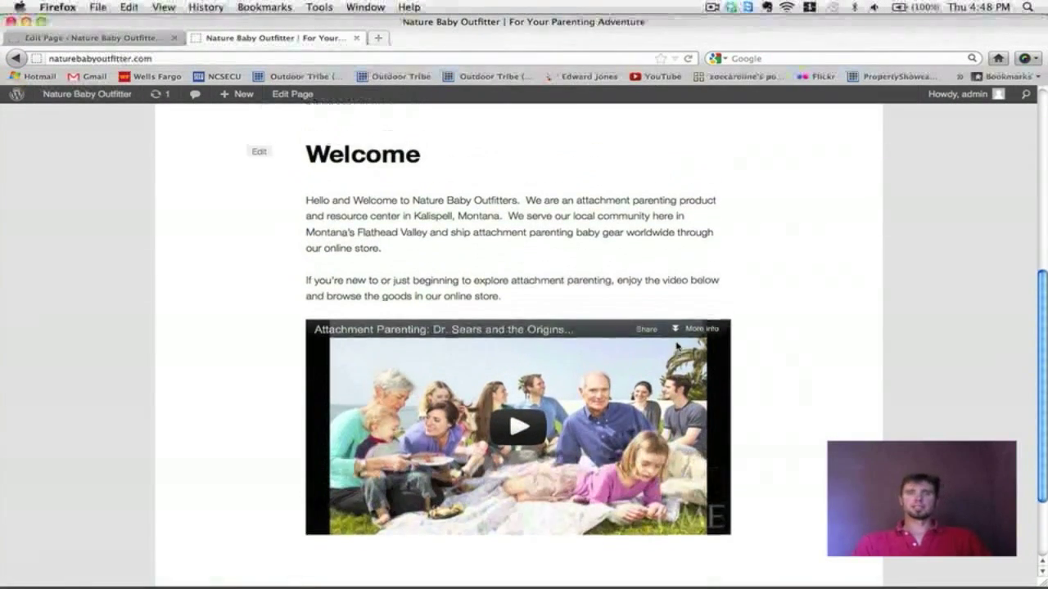
scroll(676, 347, up, 2)
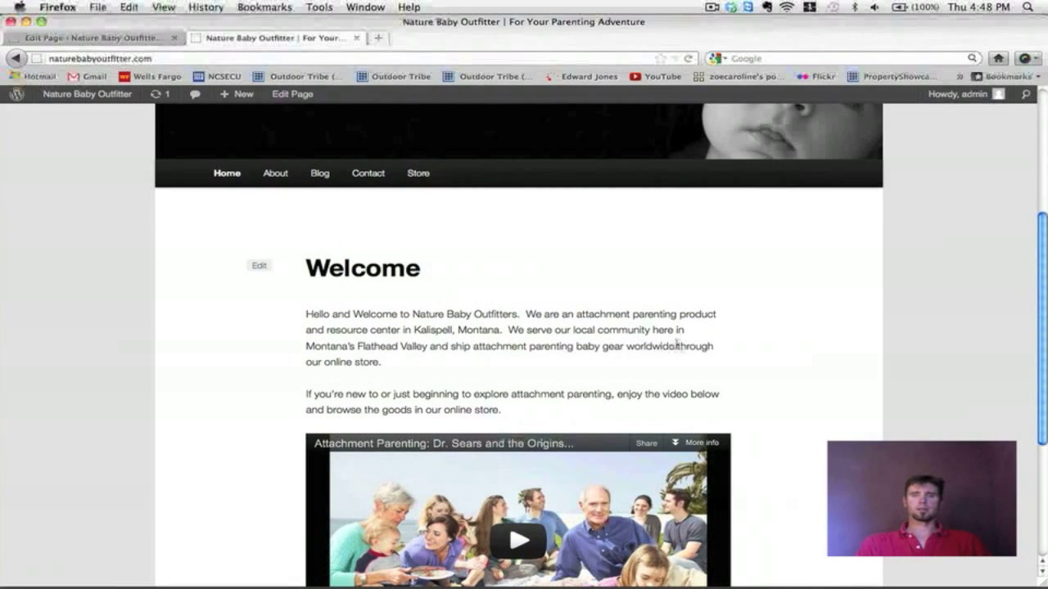
scroll(677, 345, up, 1)
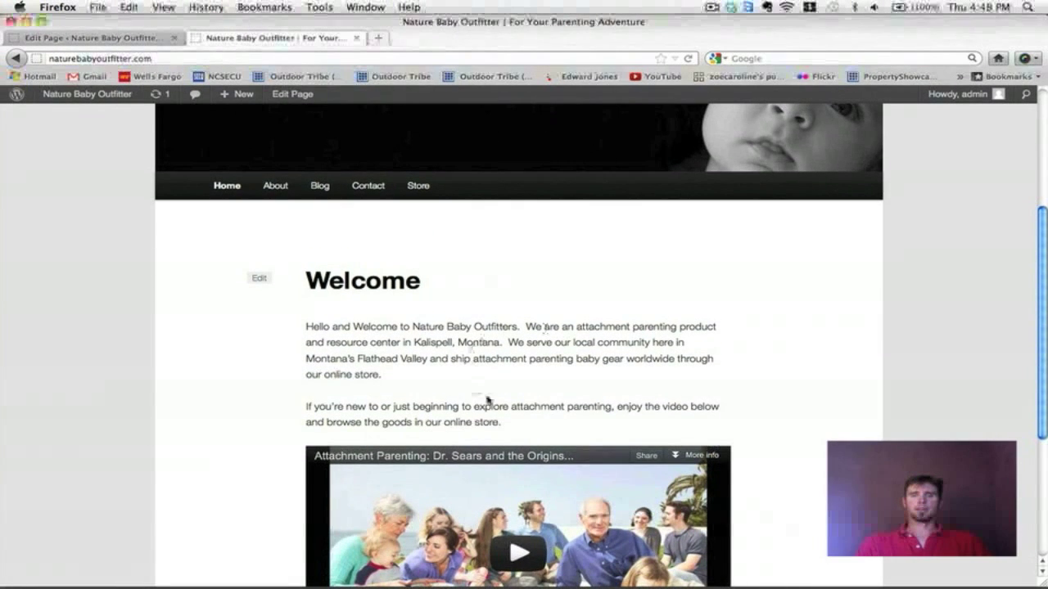
scroll(491, 332, up, 2)
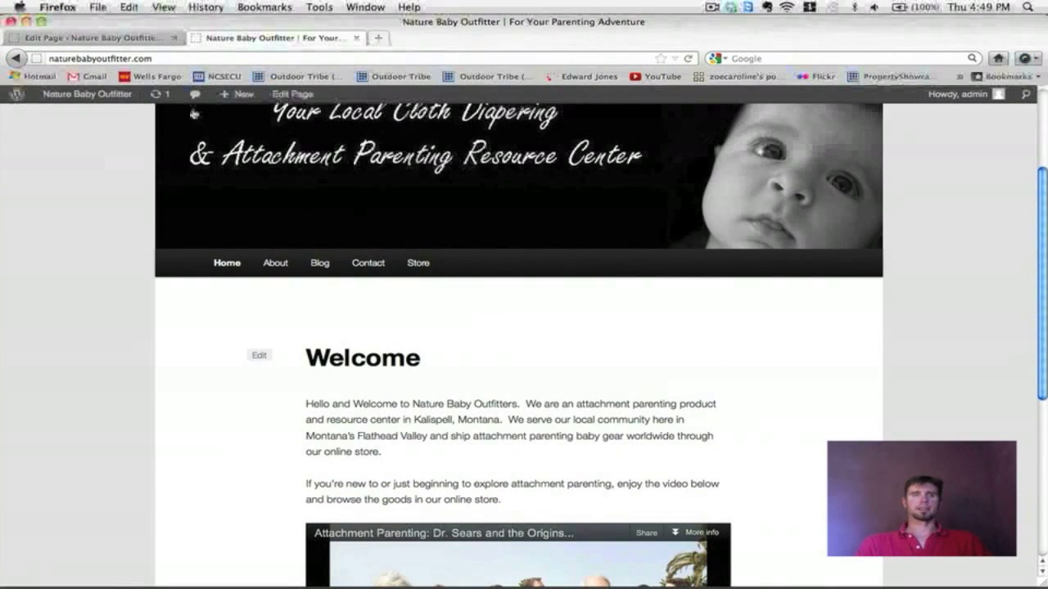
Step: In the Welcome page editor, place the cursor before 'Hello' and open the Add Media uploader
click(94, 39)
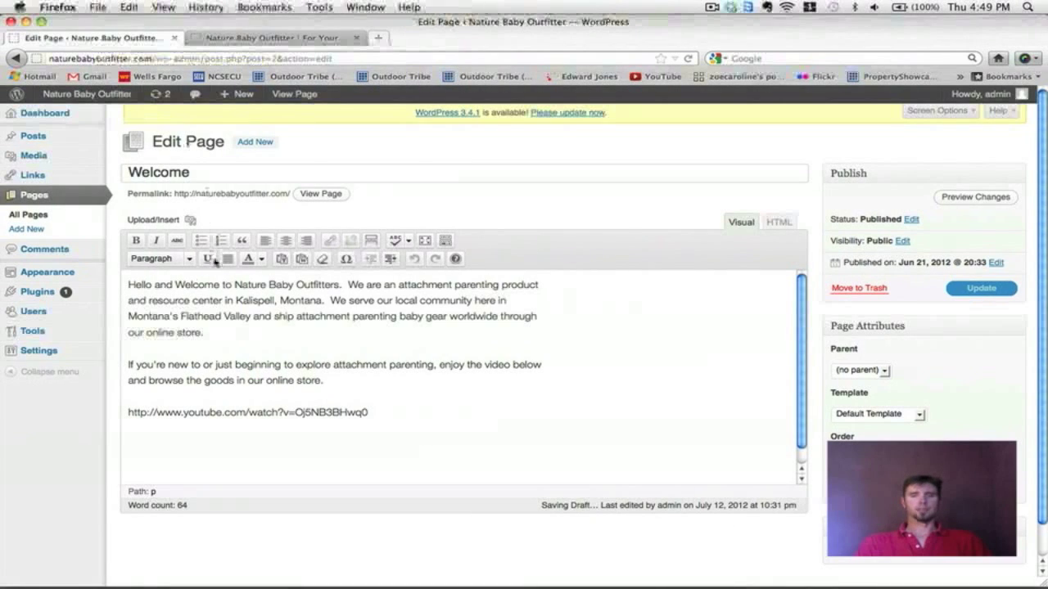
scroll(486, 393, down, 1)
scroll(487, 405, up, 1)
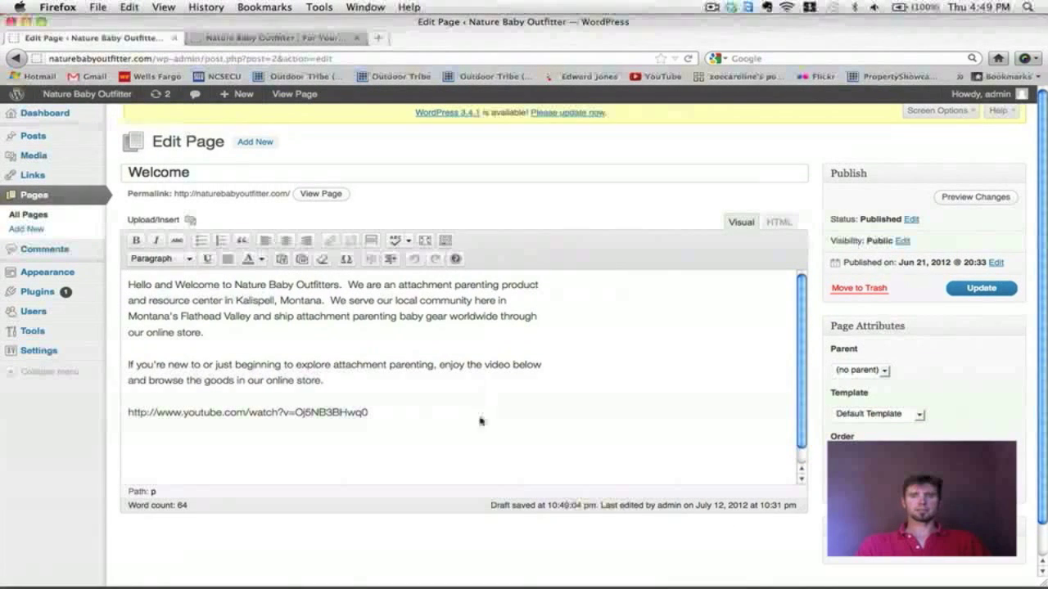
click(128, 284)
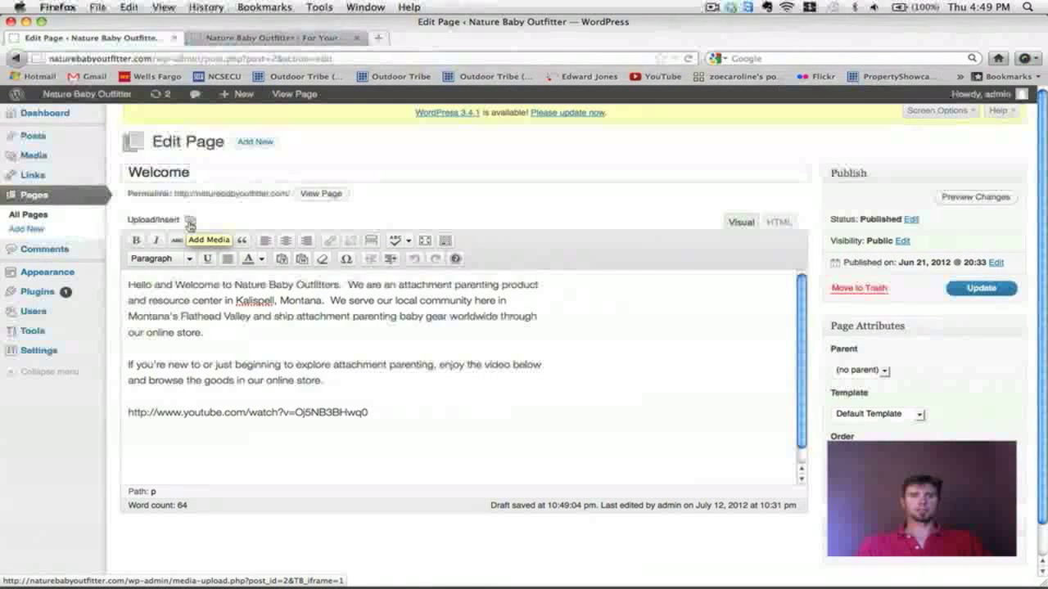
click(189, 223)
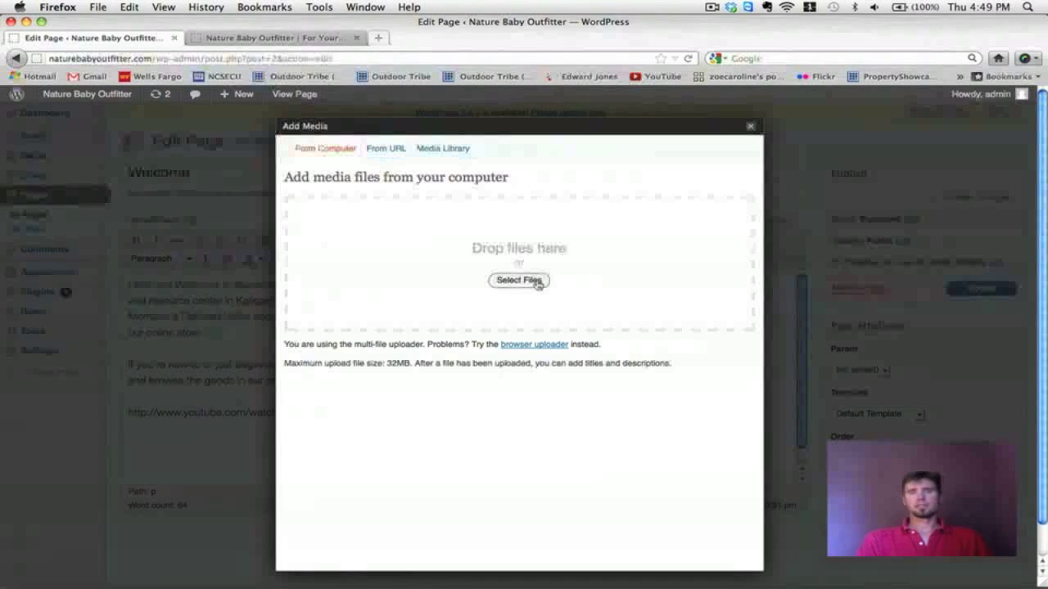
Step: Upload Nature Baby HOME.jpg and scroll to its title, link, alignment and size settings
click(519, 280)
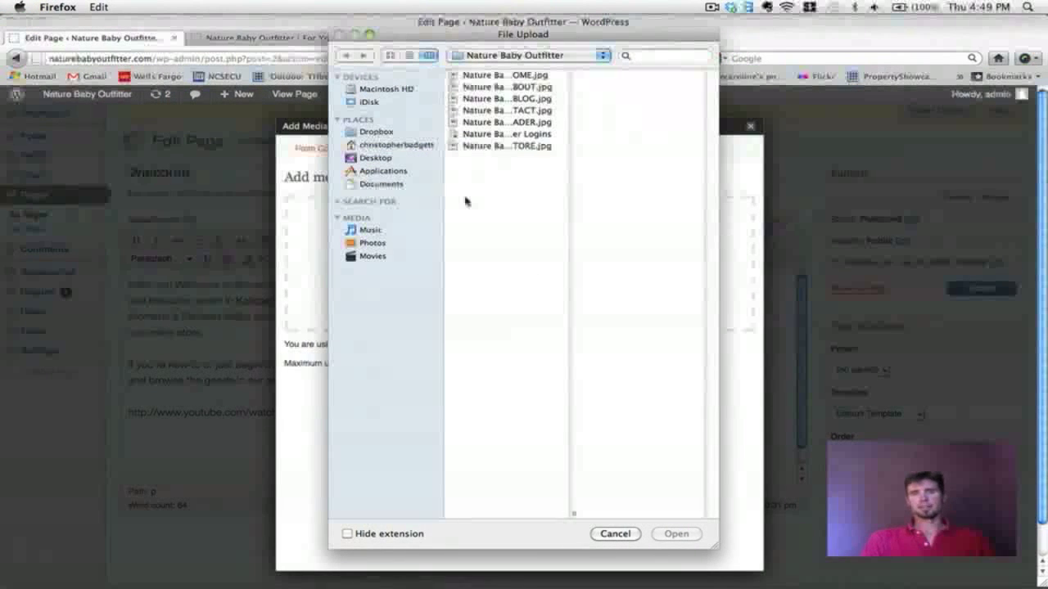
click(514, 77)
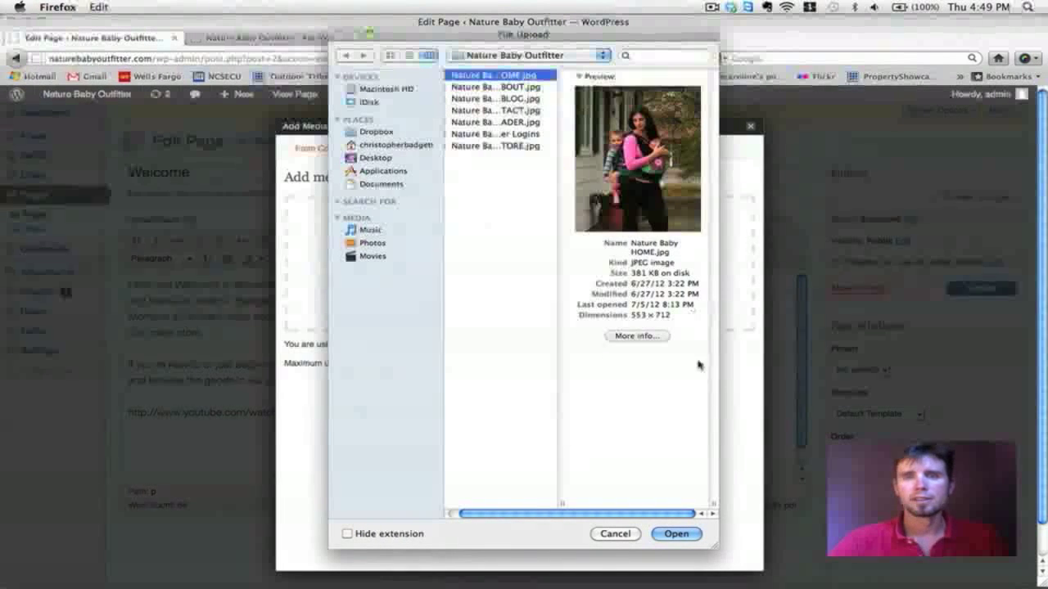
click(690, 534)
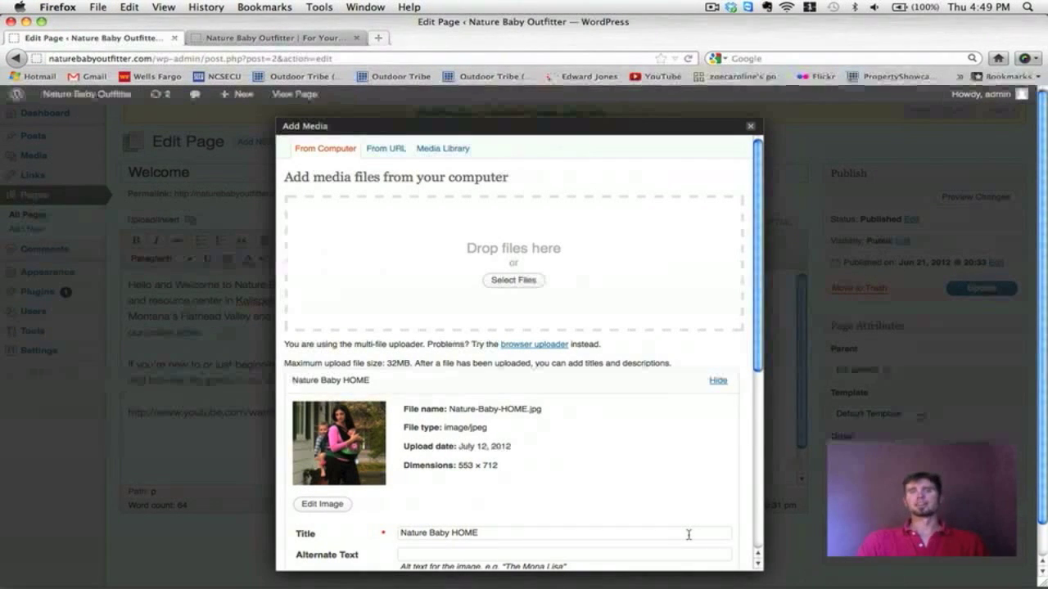
scroll(688, 535, down, 4)
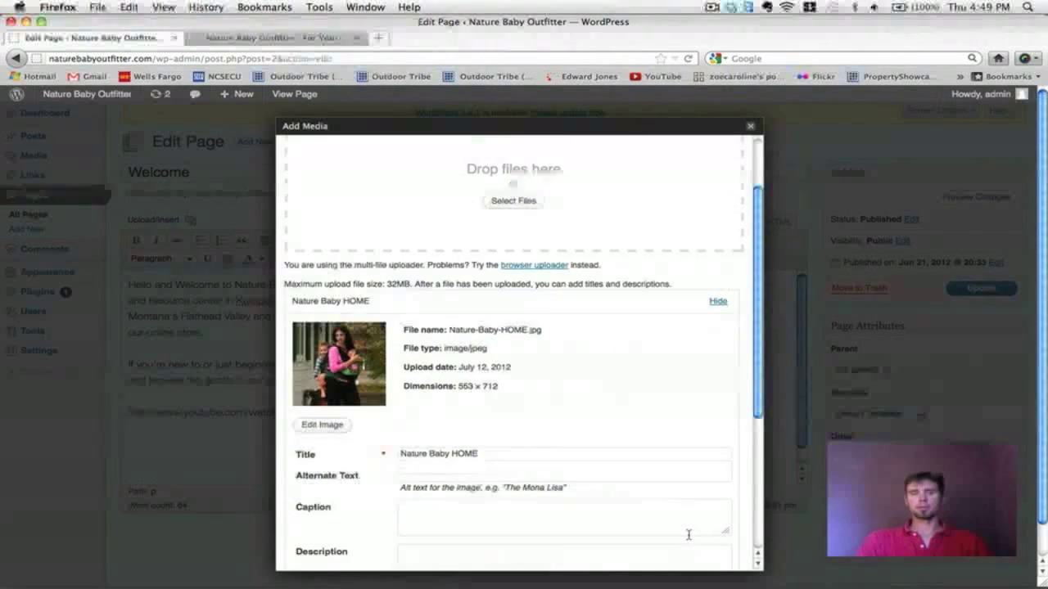
scroll(689, 535, down, 1)
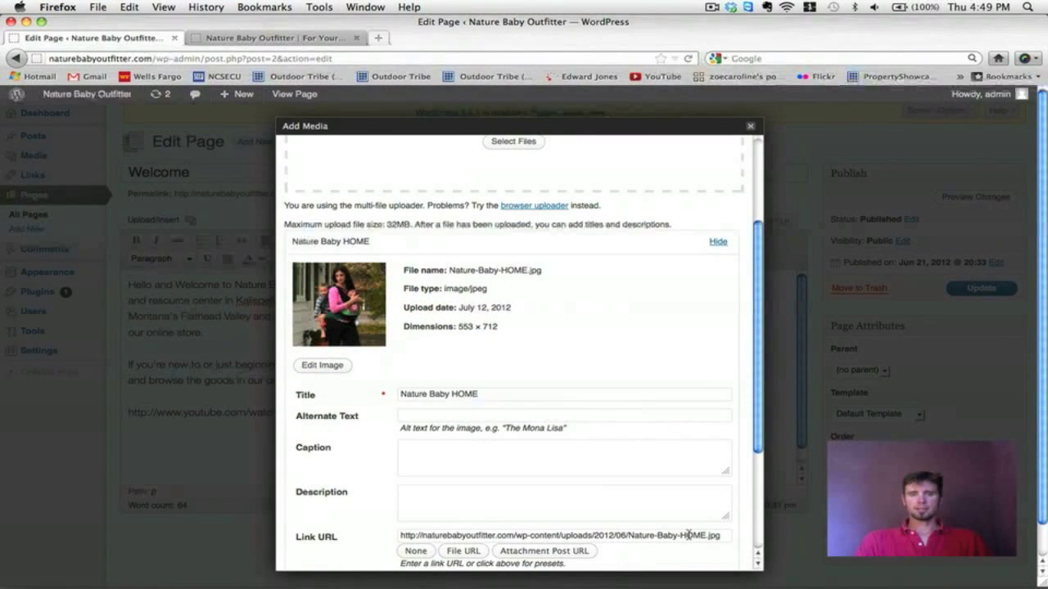
scroll(557, 393, up, 2)
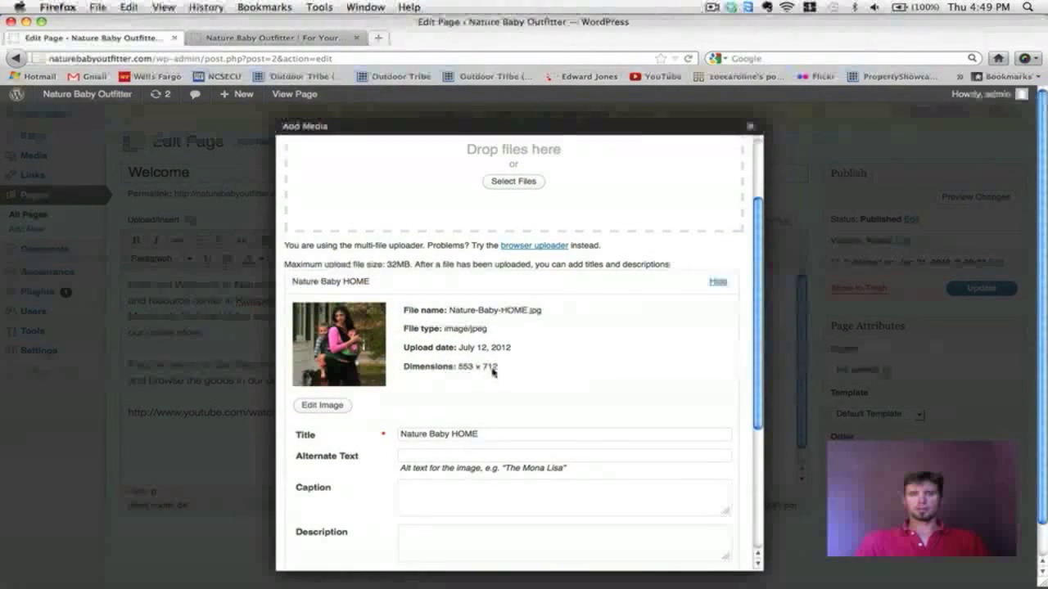
scroll(519, 370, down, 2)
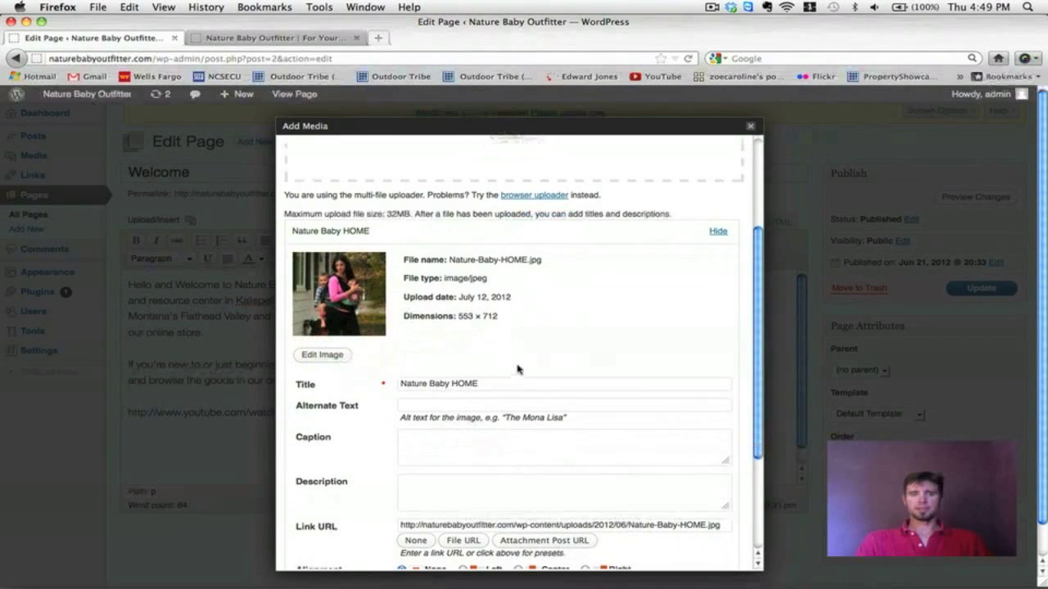
scroll(559, 405, down, 3)
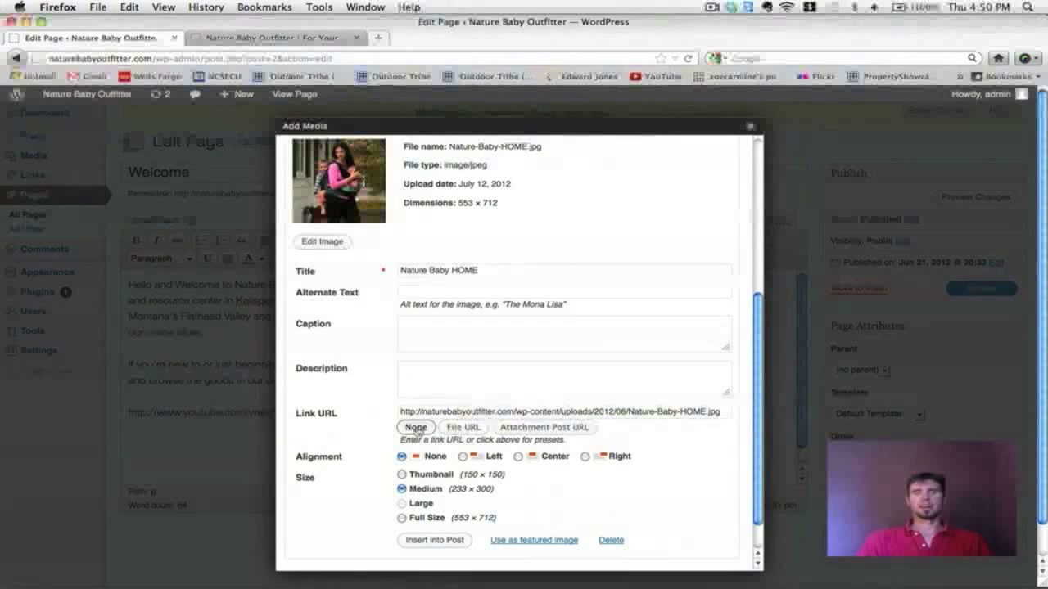
Step: Insert the Nature Baby HOME photo with no link, right-aligned at Medium size
click(416, 428)
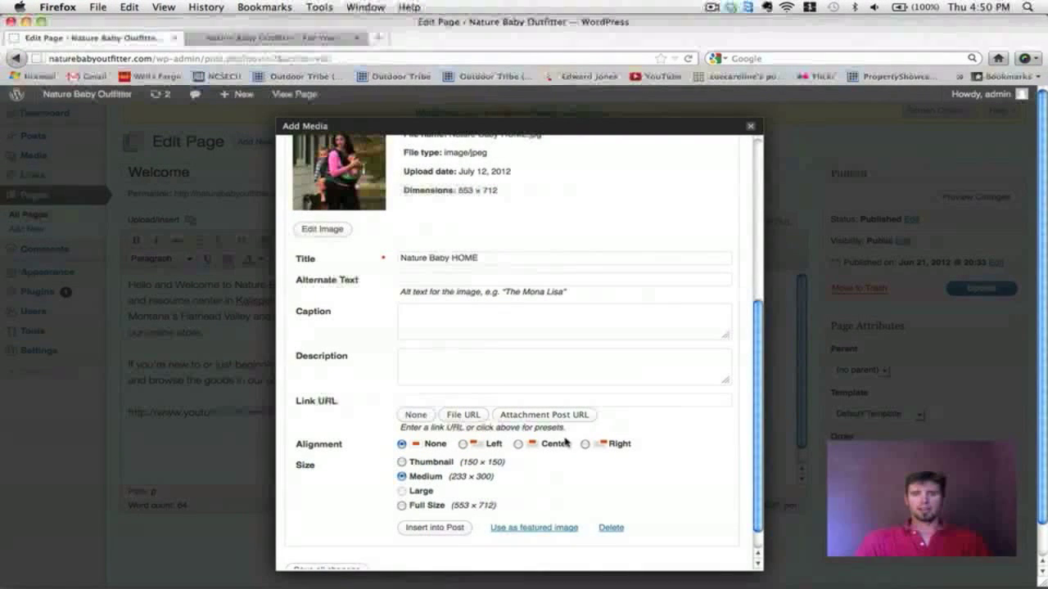
click(585, 445)
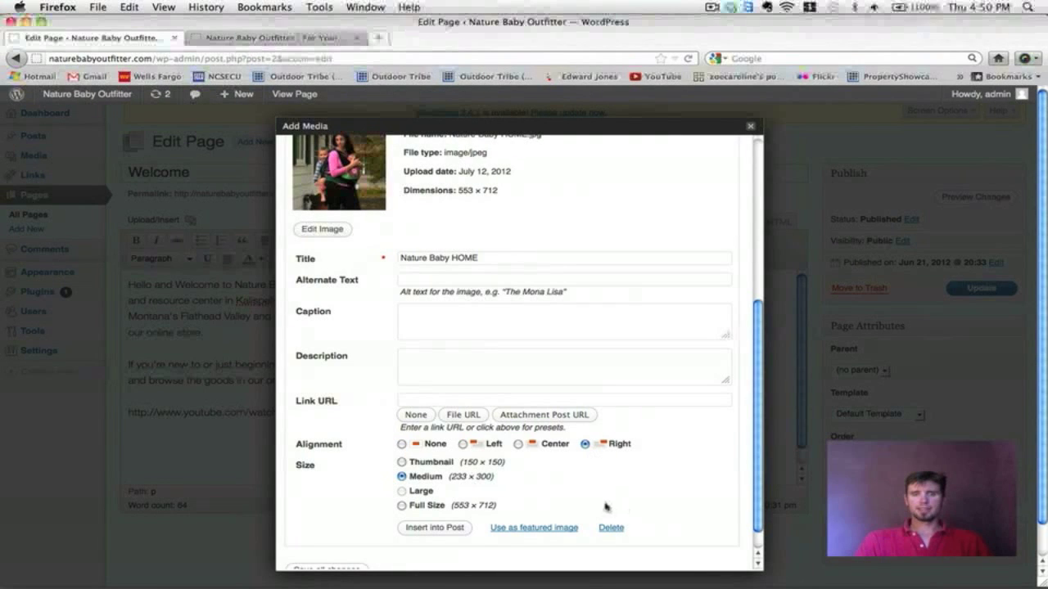
scroll(602, 503, down, 1)
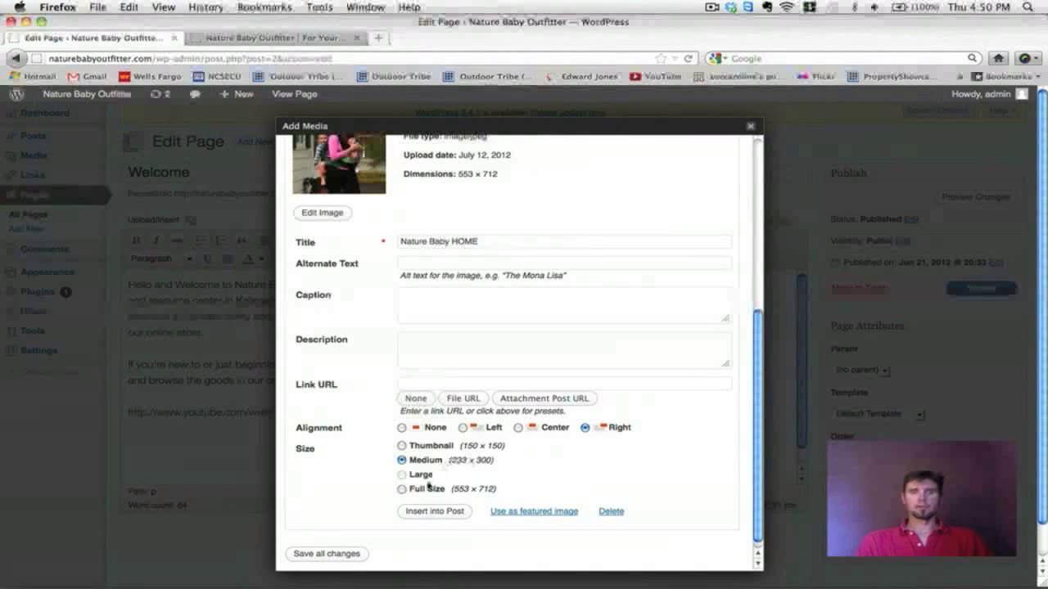
click(402, 489)
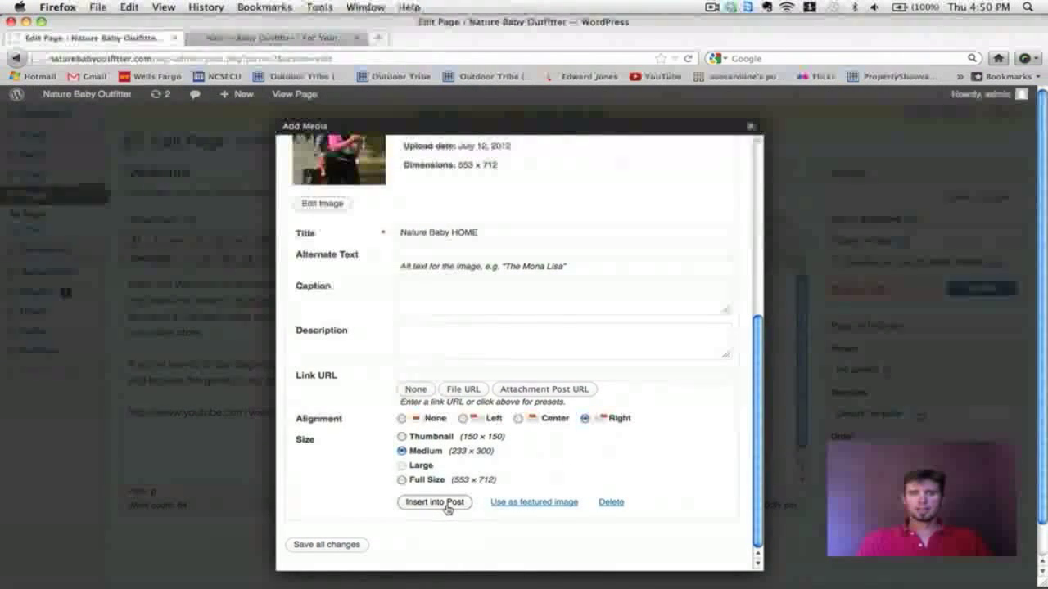
click(435, 503)
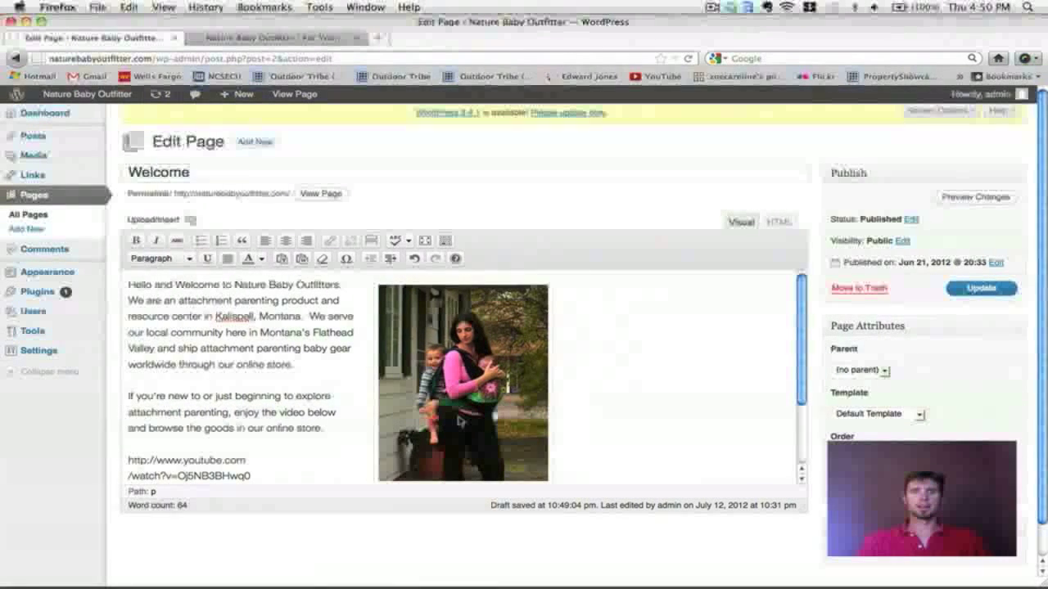
Step: Save the changes to the Welcome page
scroll(459, 421, down, 2)
scroll(459, 421, up, 2)
click(999, 290)
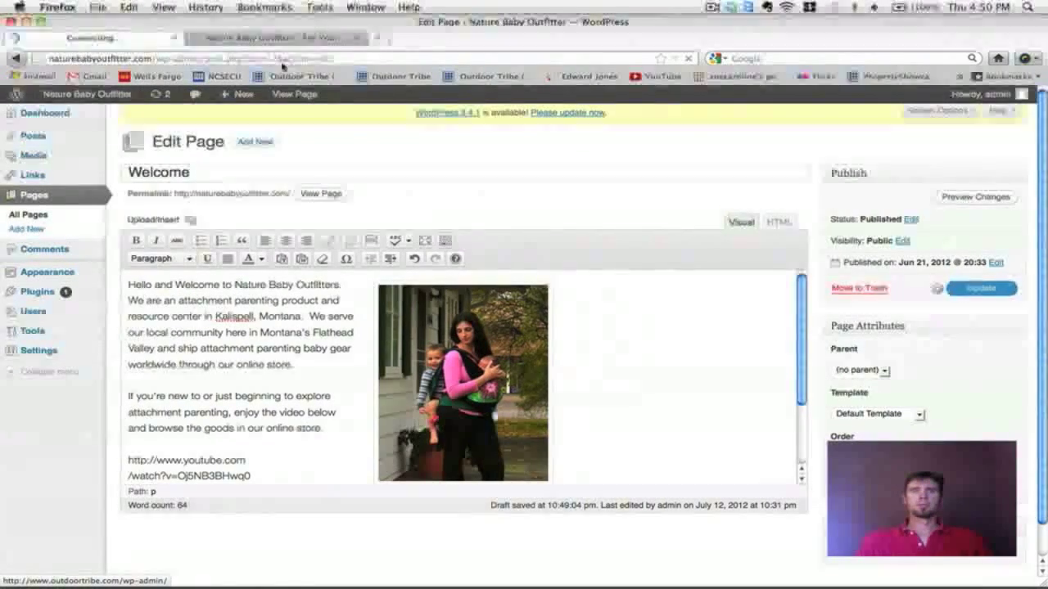
Step: Reload the live Welcome page and scroll through it to check the new photo
click(335, 37)
scroll(676, 262, down, 5)
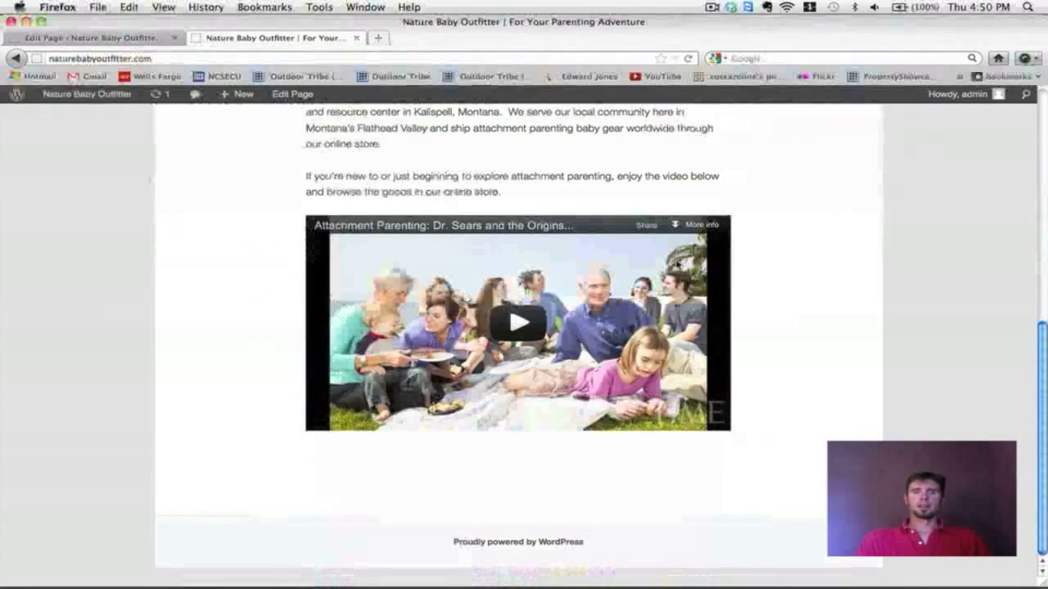
scroll(677, 262, up, 8)
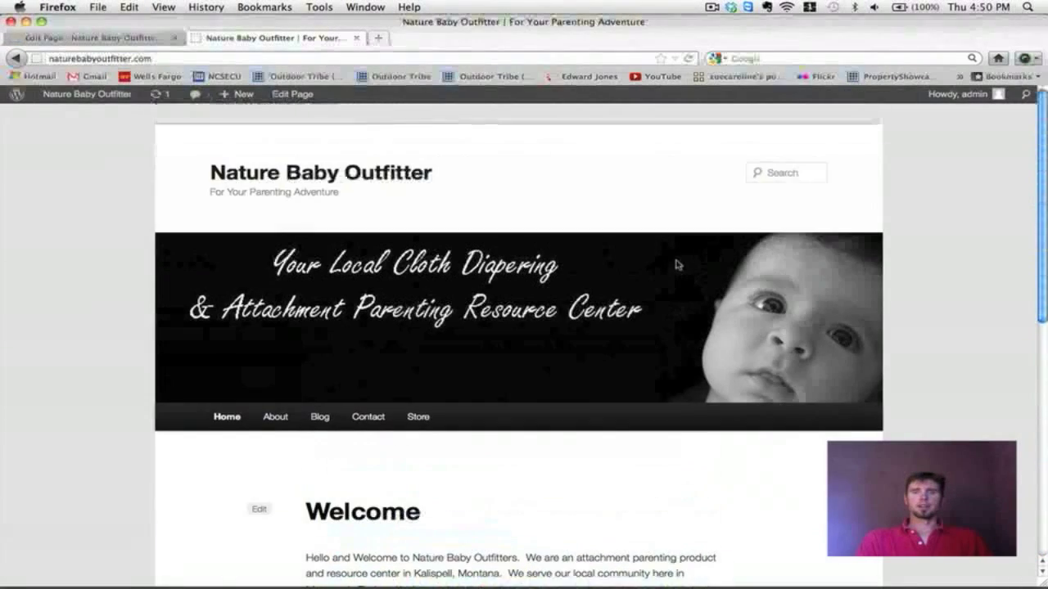
click(688, 58)
scroll(965, 258, down, 1)
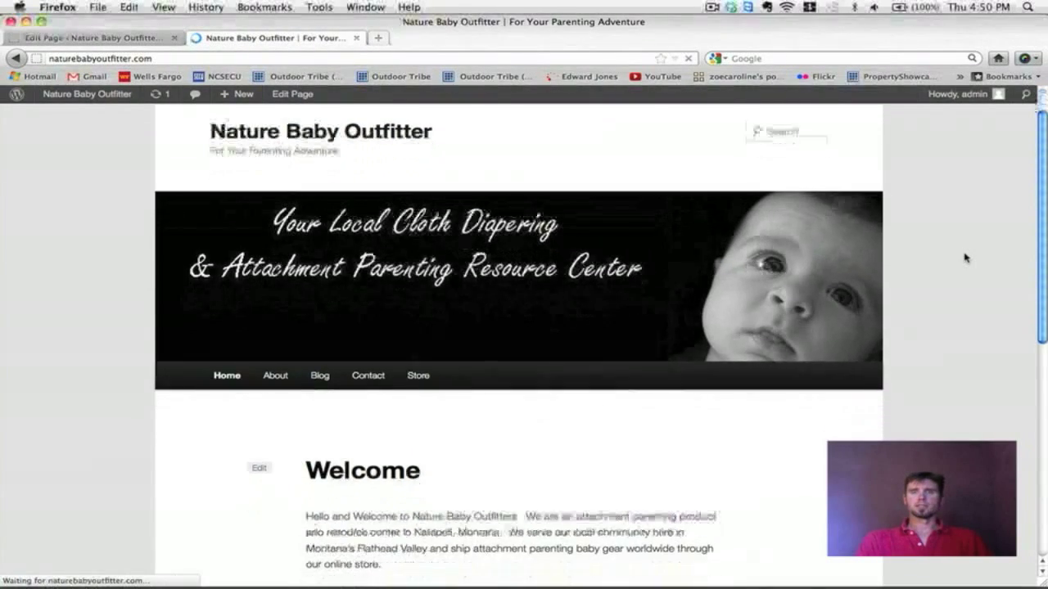
scroll(965, 258, down, 5)
scroll(965, 258, down, 5)
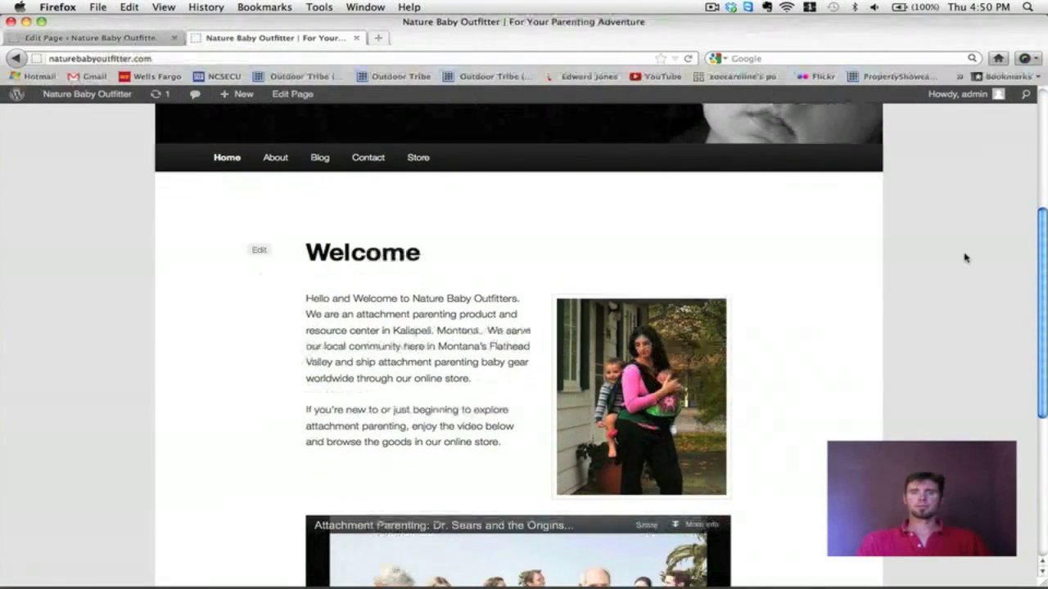
scroll(965, 258, down, 2)
scroll(965, 258, up, 6)
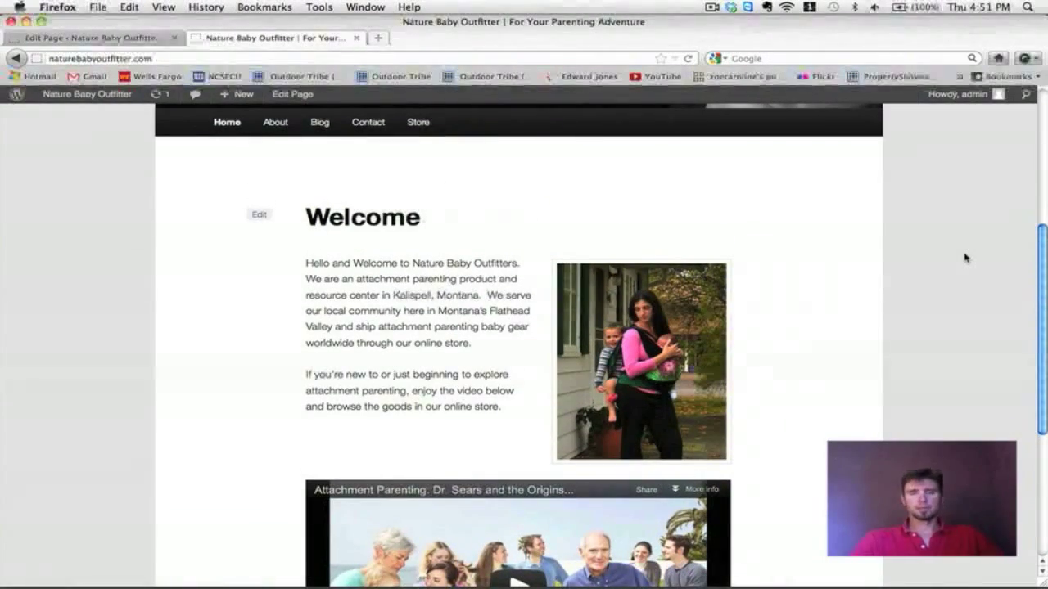
scroll(884, 281, up, 6)
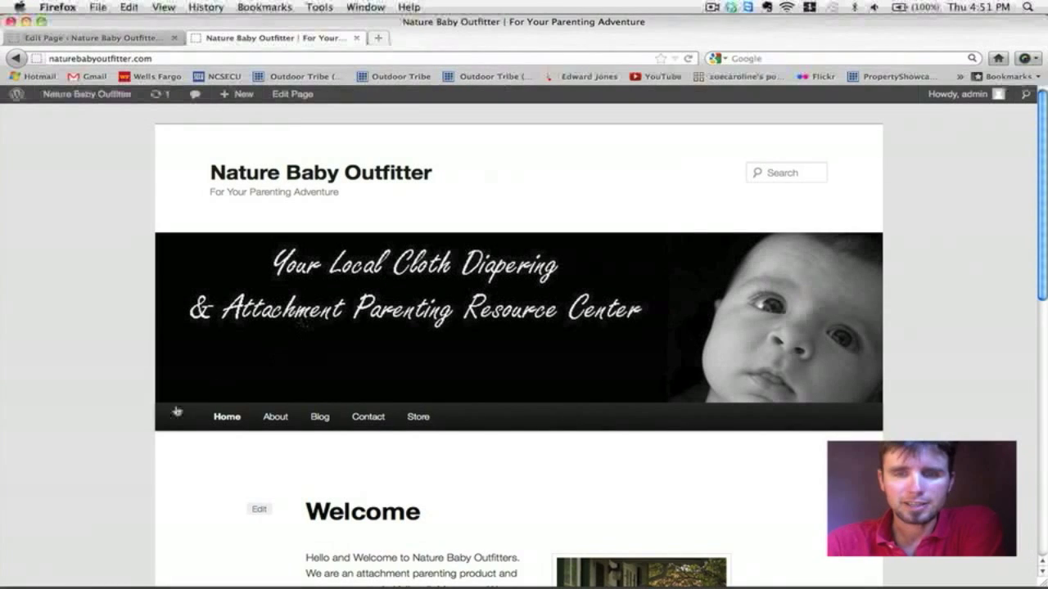
scroll(529, 411, down, 5)
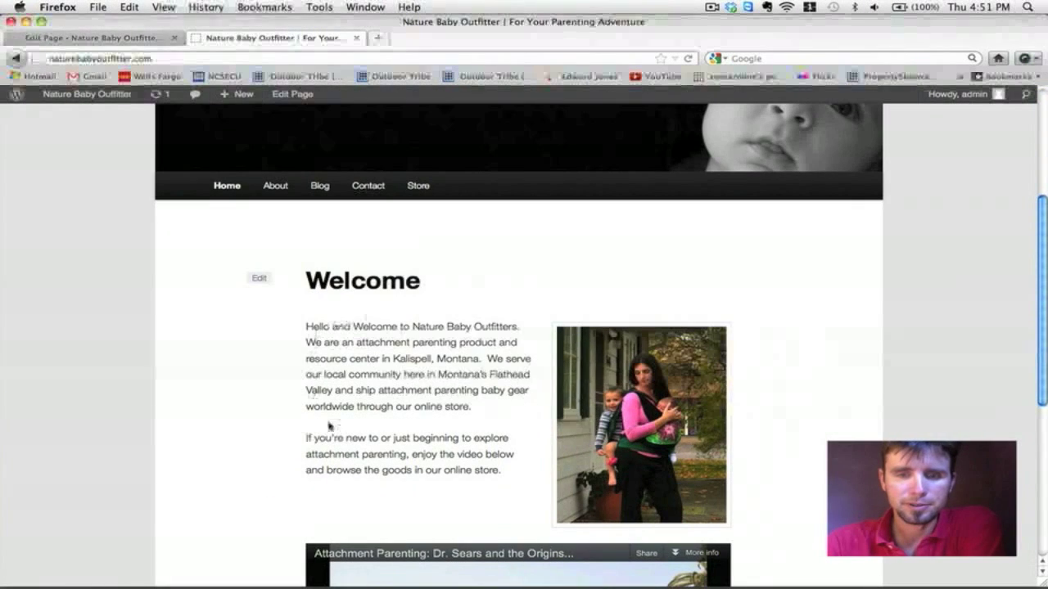
scroll(652, 320, down, 2)
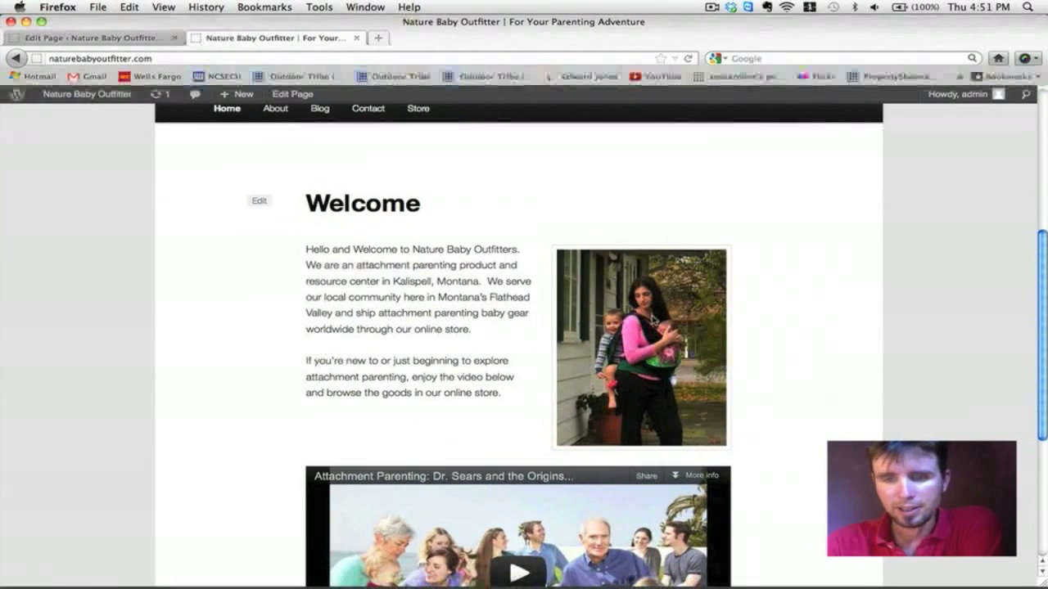
scroll(524, 344, down, 4)
scroll(524, 344, up, 7)
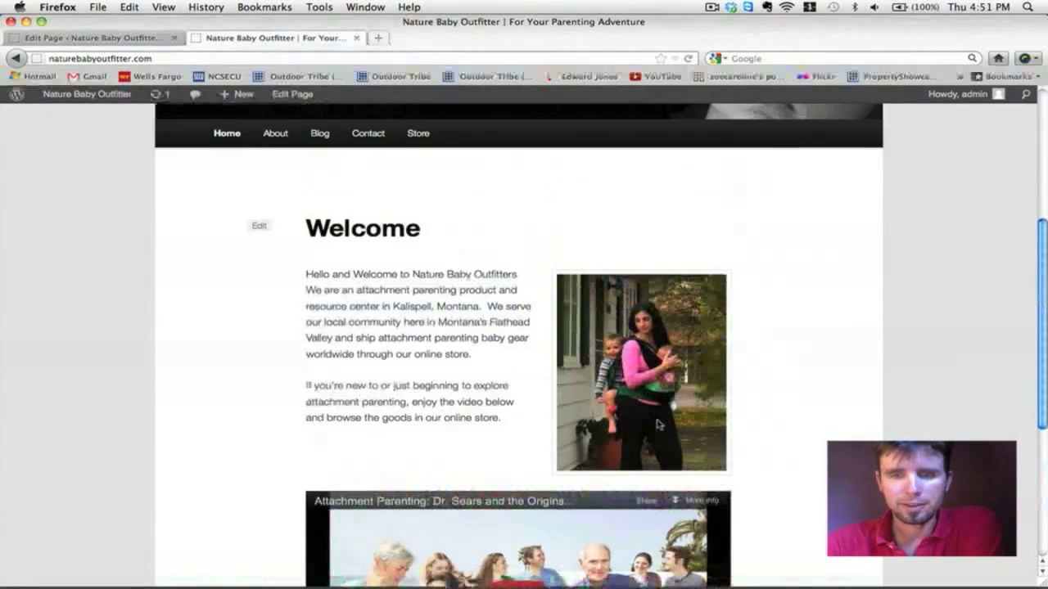
scroll(659, 424, up, 4)
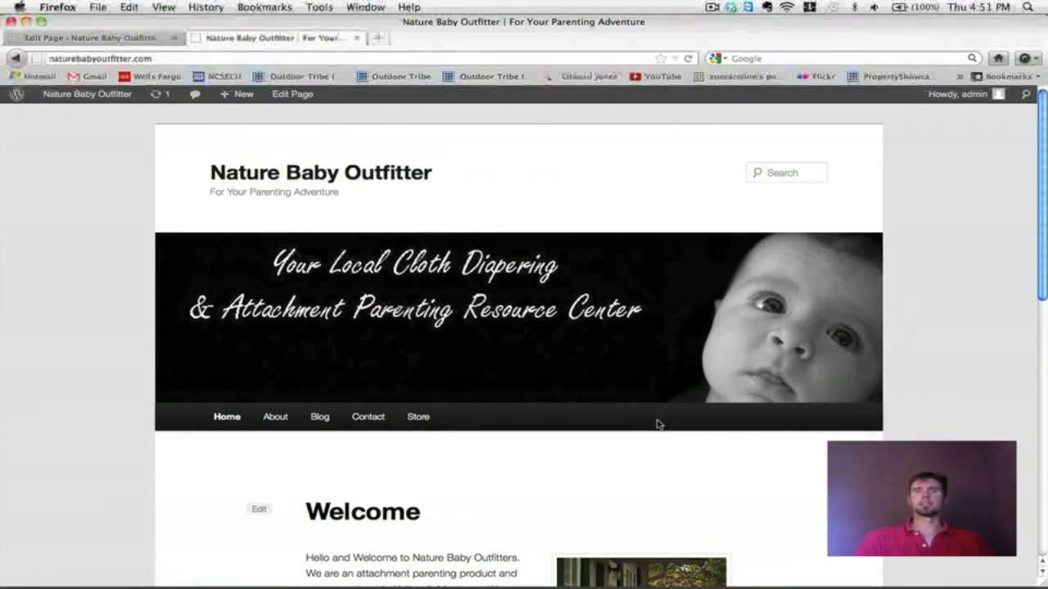
scroll(658, 425, down, 2)
scroll(657, 425, down, 4)
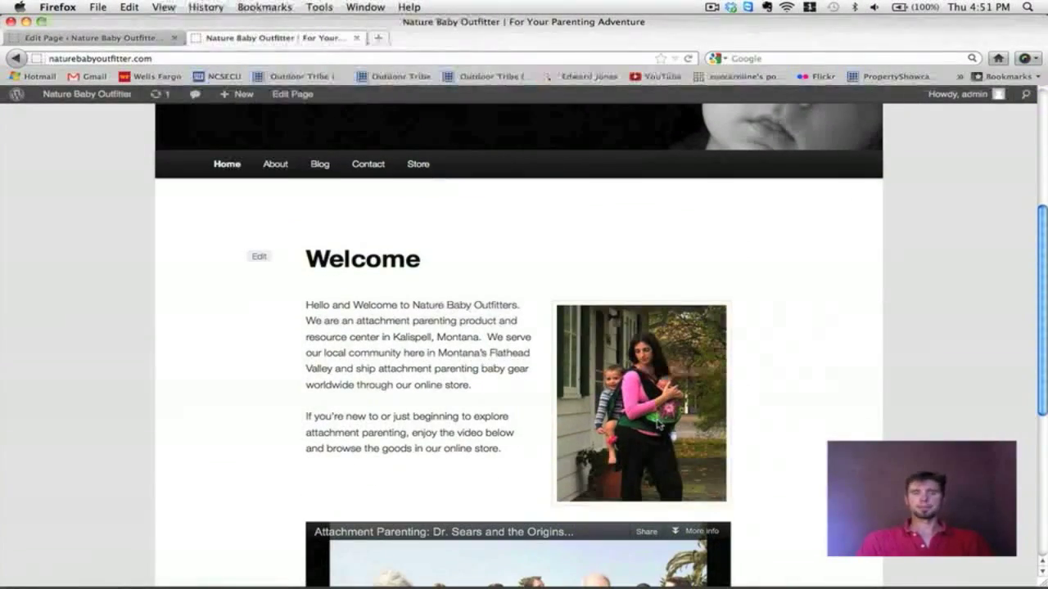
scroll(659, 424, down, 2)
scroll(657, 423, down, 5)
scroll(658, 424, up, 2)
scroll(658, 424, down, 2)
scroll(658, 424, up, 10)
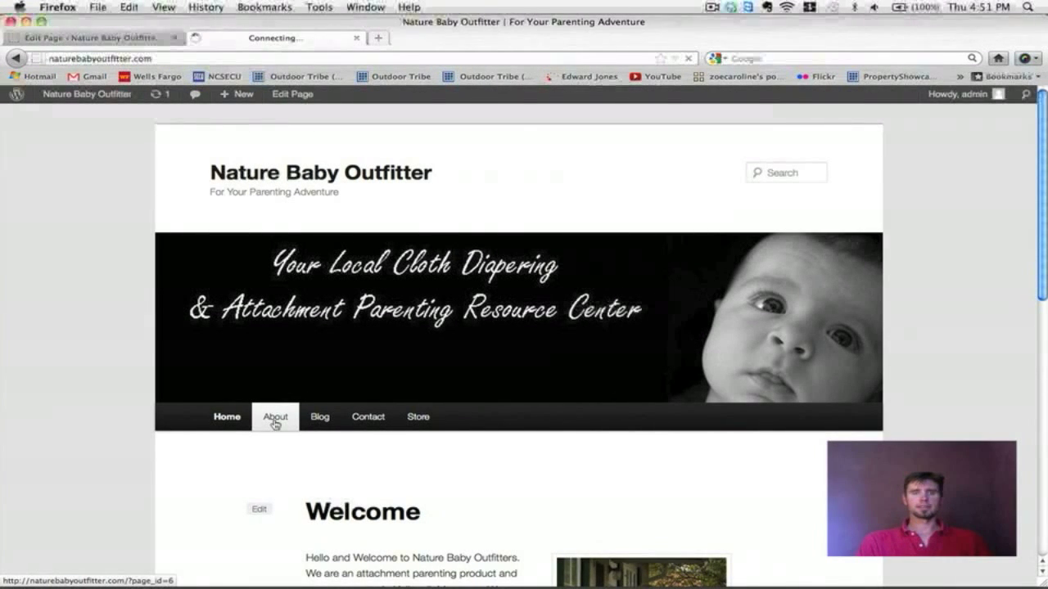
scroll(672, 345, down, 3)
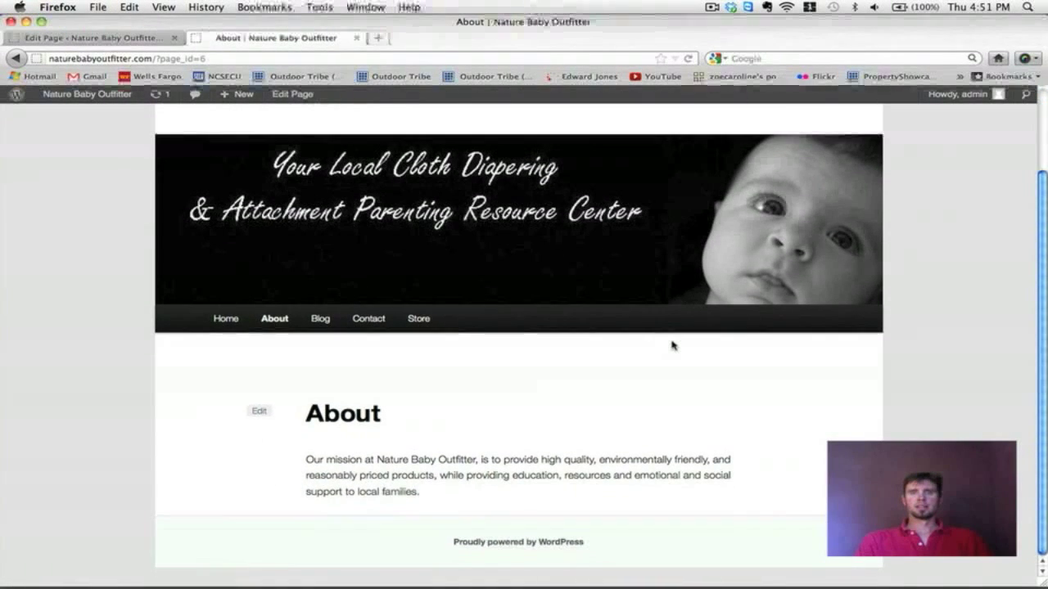
scroll(672, 345, up, 2)
scroll(672, 344, down, 2)
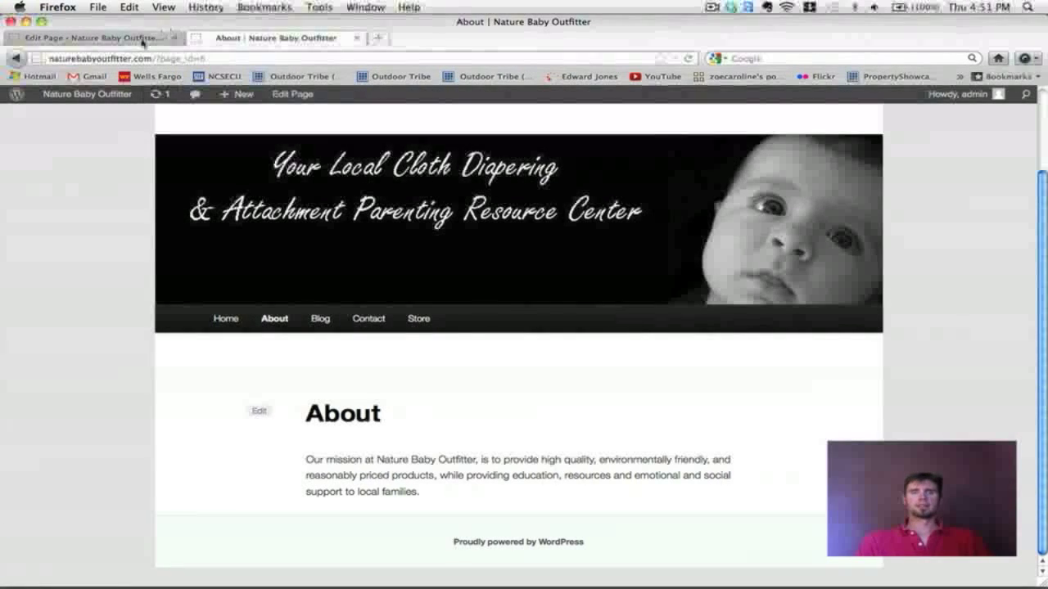
Step: Open the About page from All Pages and launch the Add Media uploader after its mission text
click(123, 40)
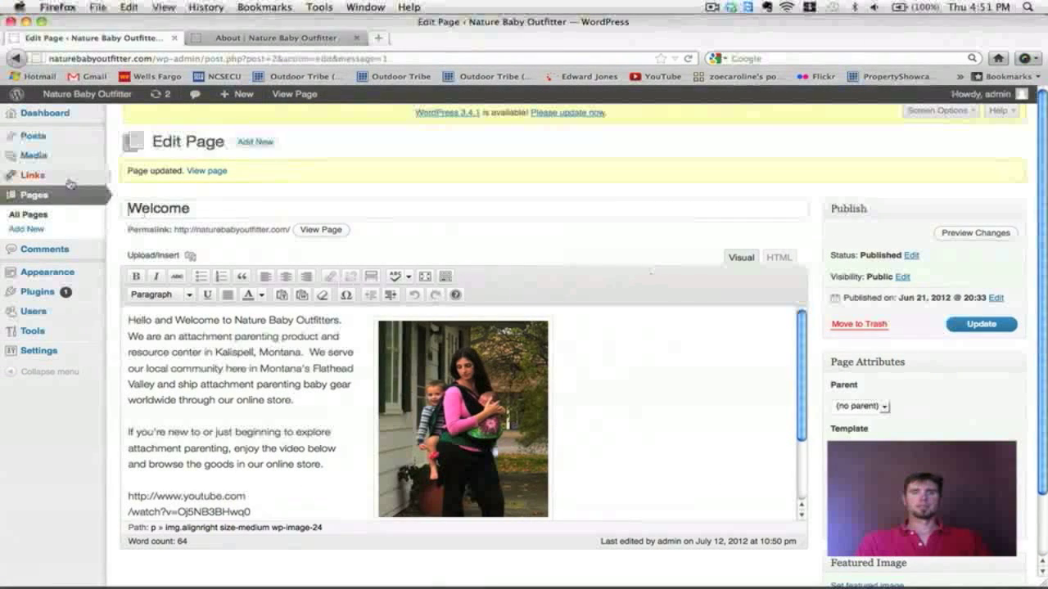
click(26, 215)
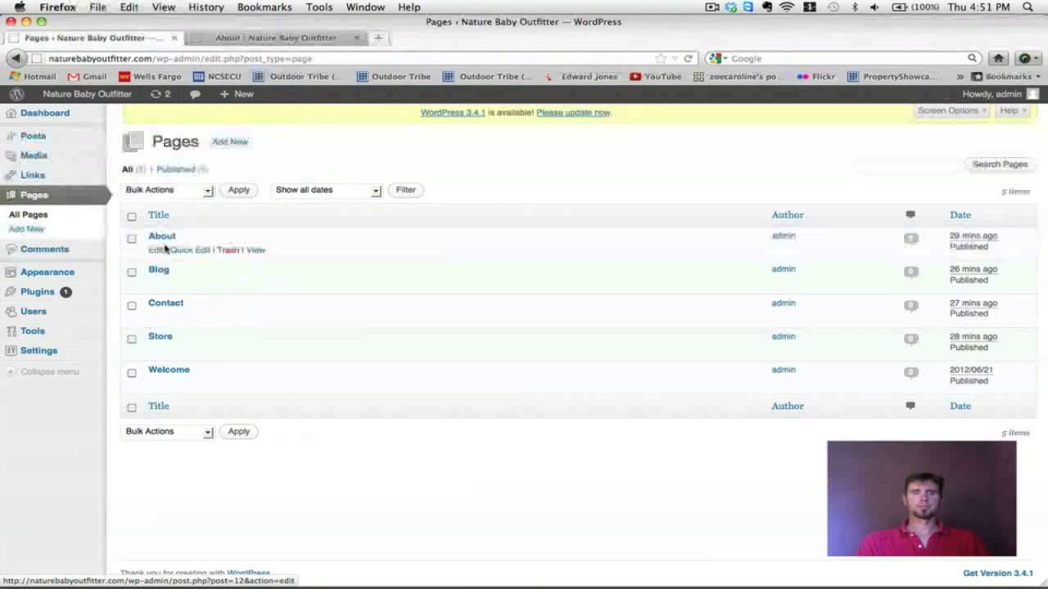
click(162, 237)
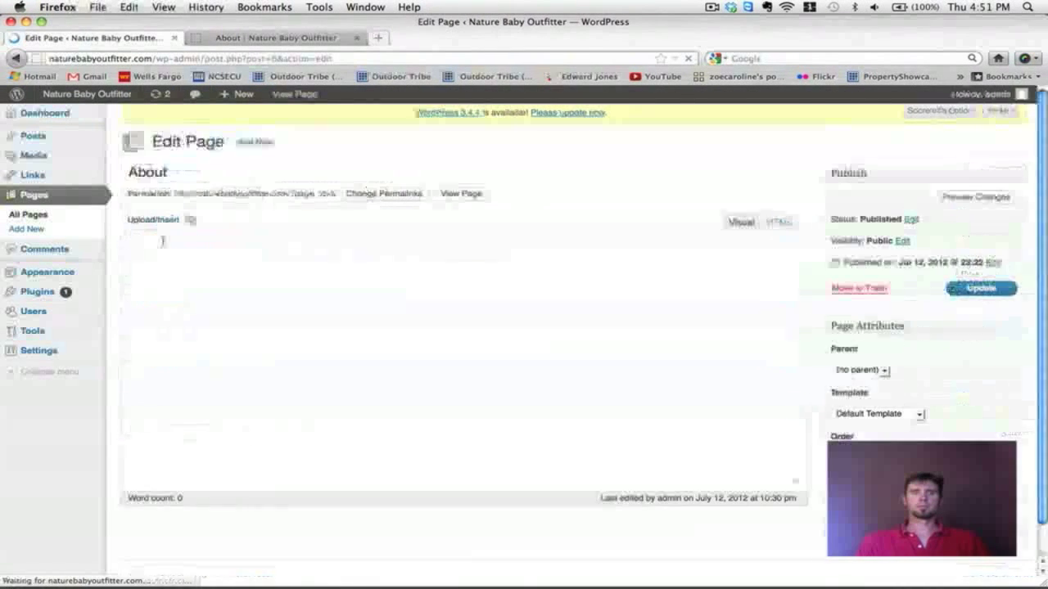
click(263, 327)
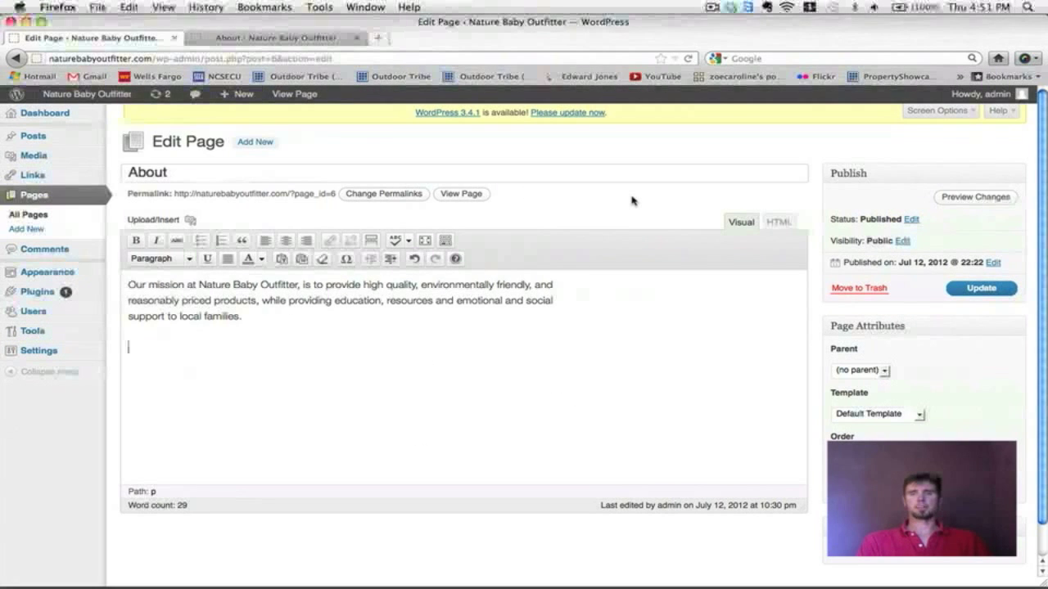
click(190, 220)
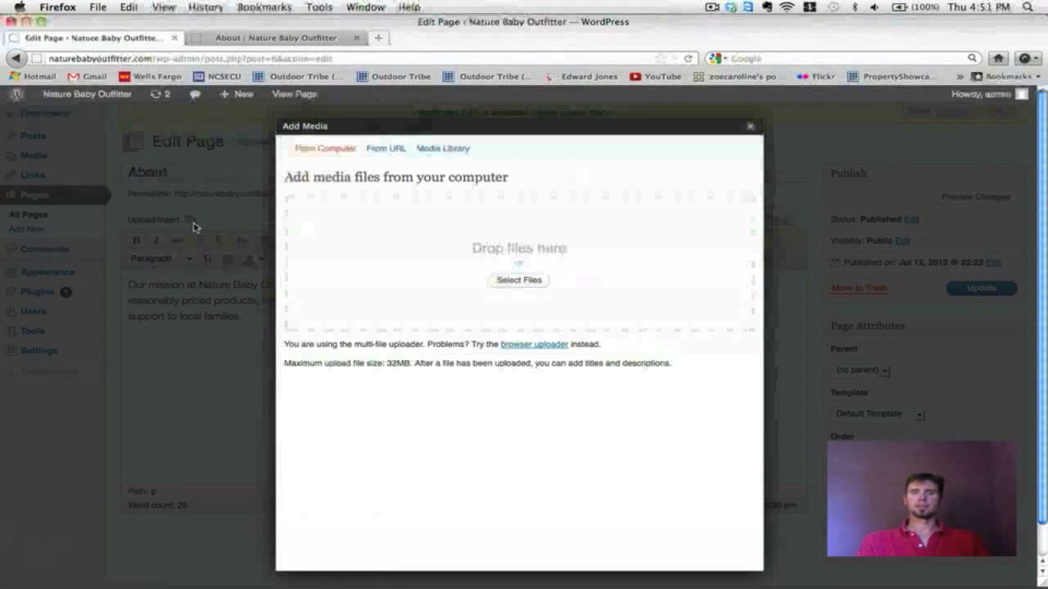
Step: Upload Nature Baby Outfitter ABOUT.jpg from the computer
click(529, 282)
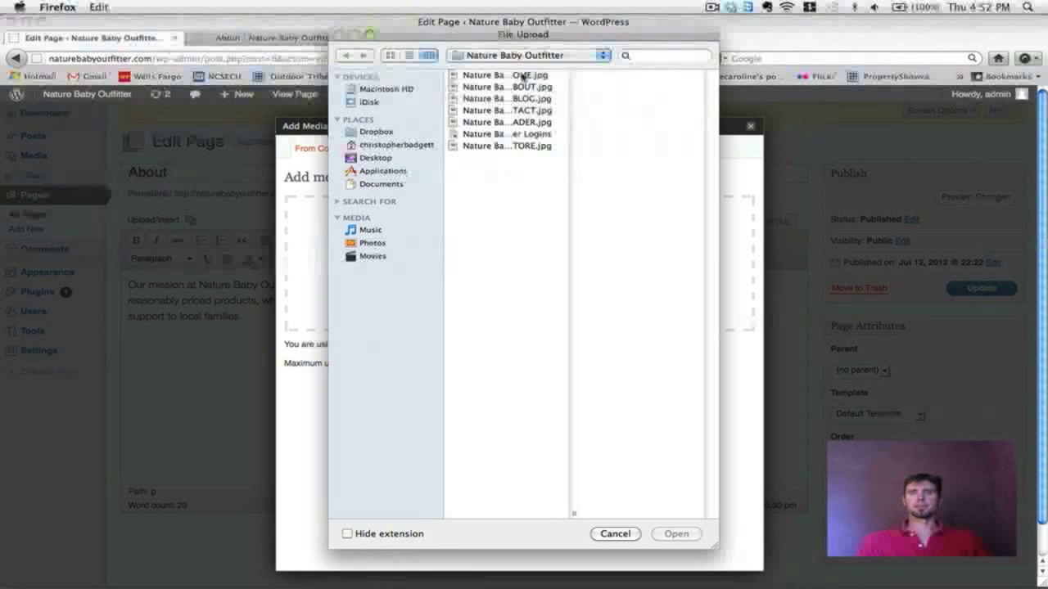
click(516, 87)
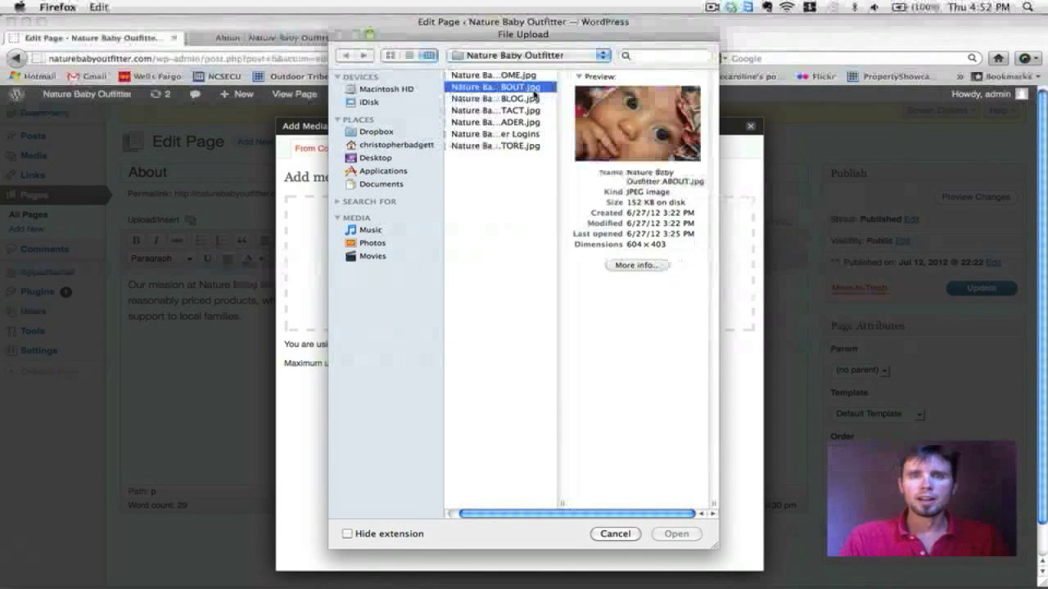
click(678, 534)
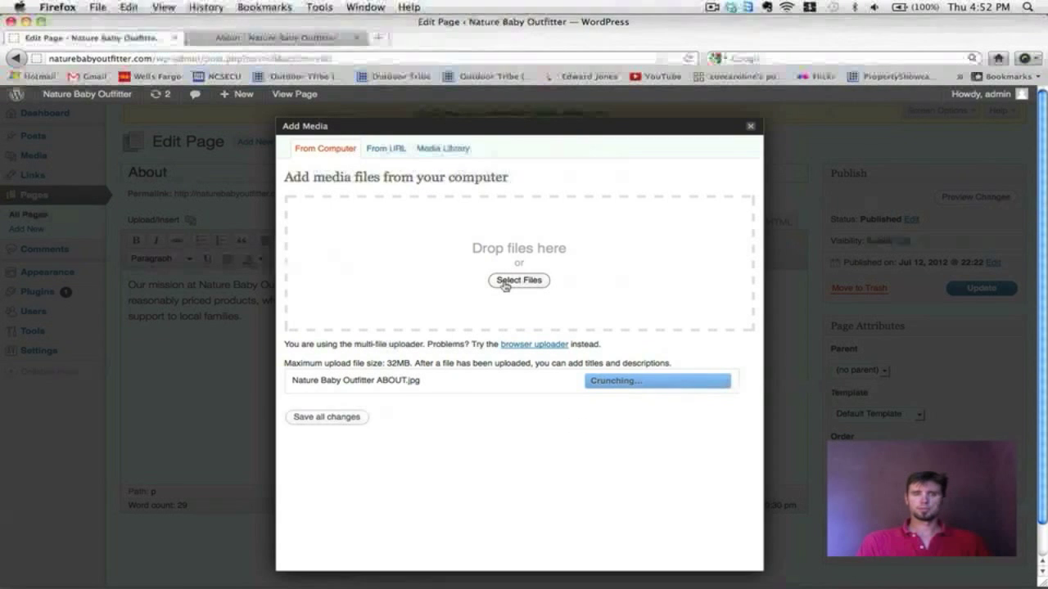
Step: Insert the photo full size, centred with no link, and update the About page
scroll(505, 286, down, 3)
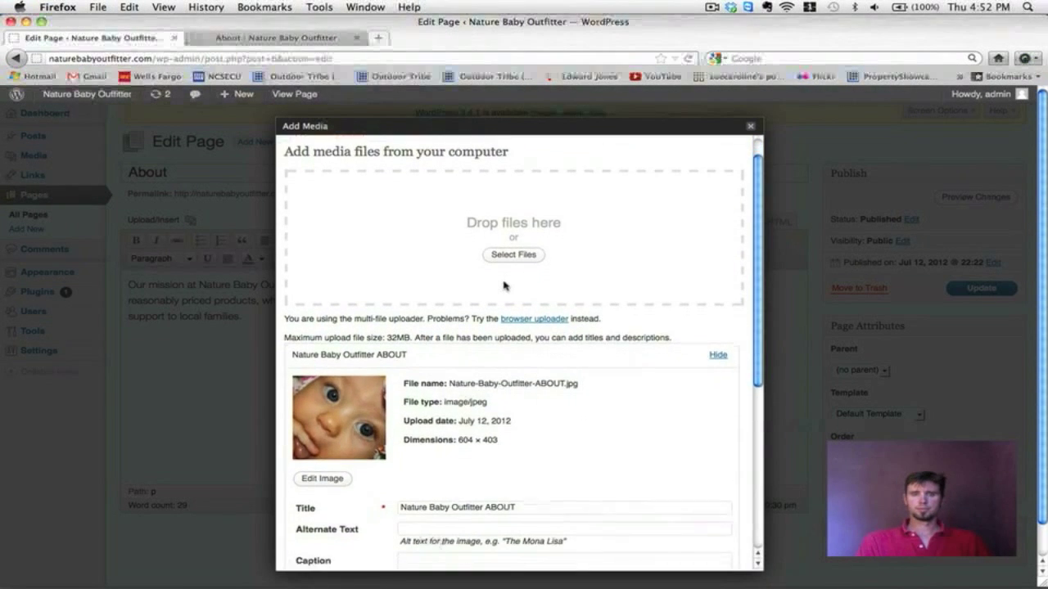
scroll(506, 284, down, 8)
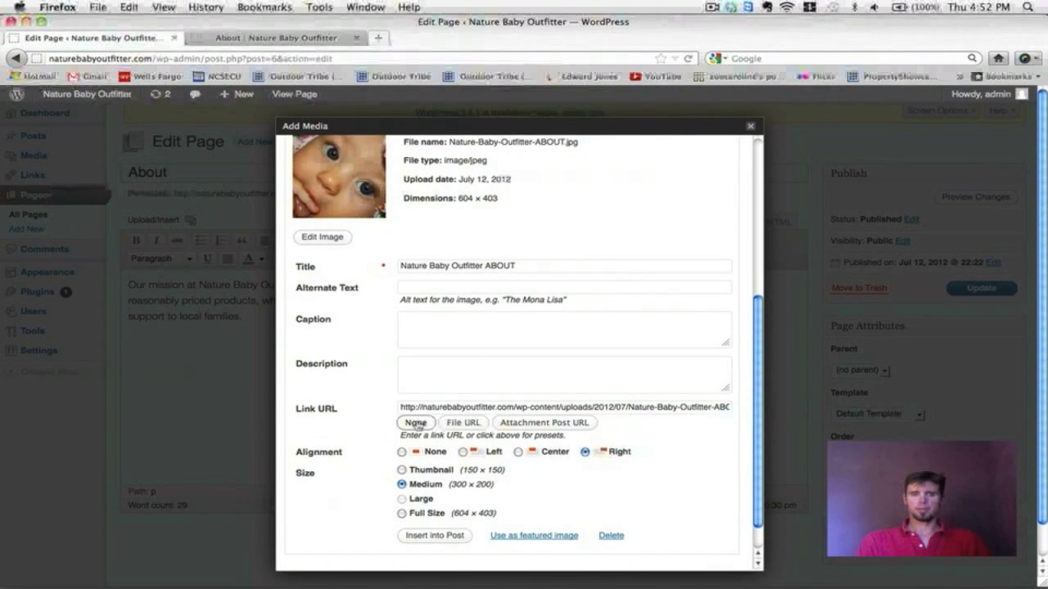
click(416, 423)
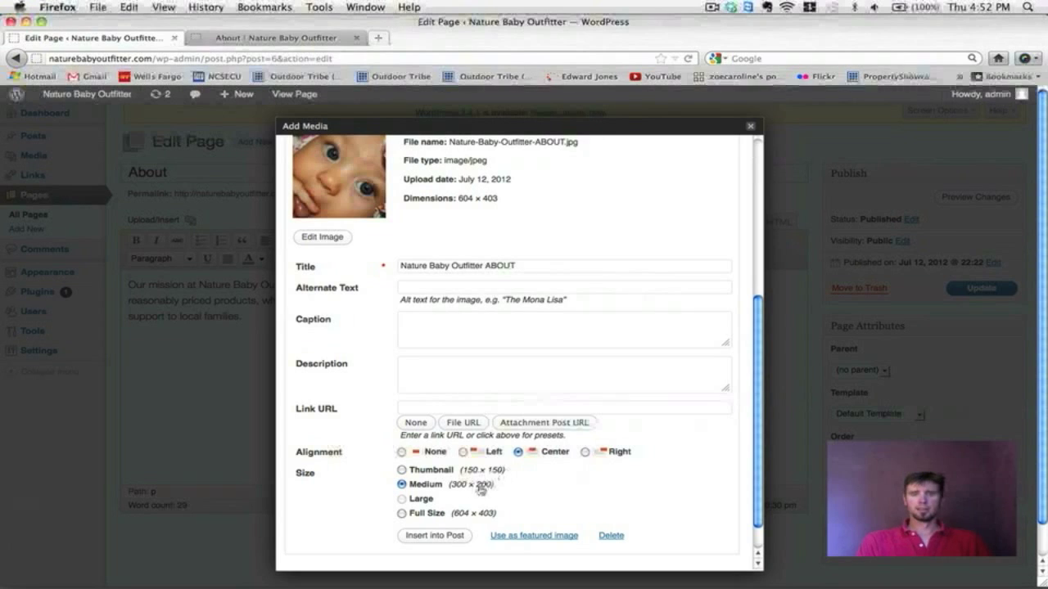
click(428, 537)
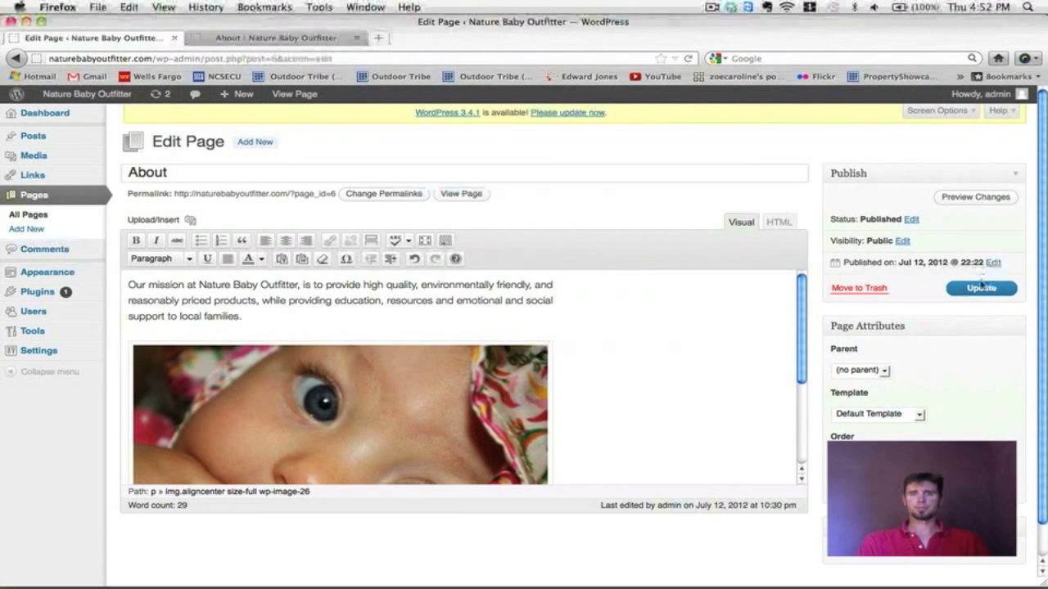
click(982, 287)
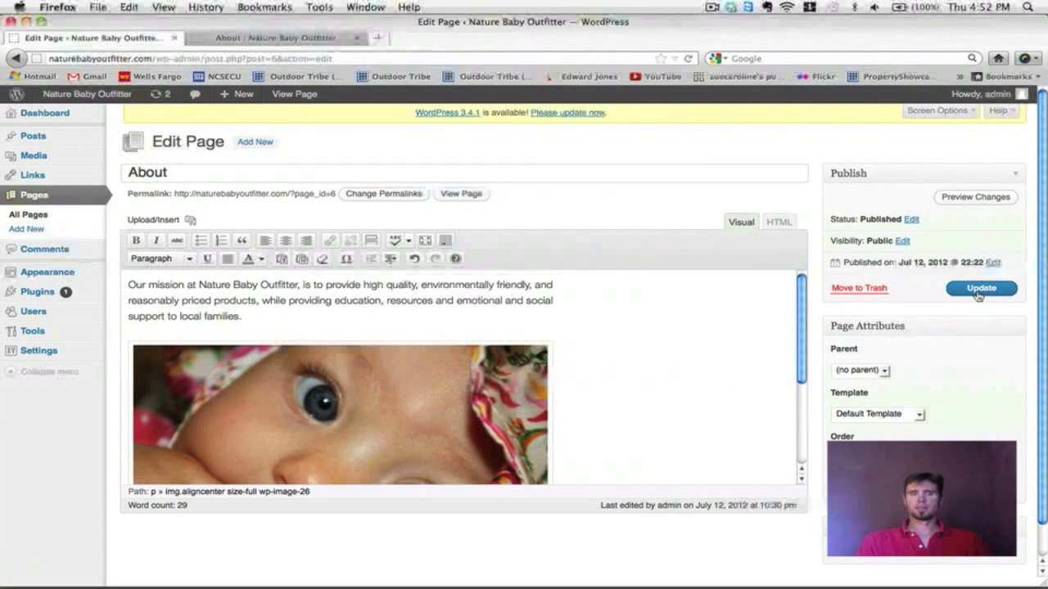
click(279, 38)
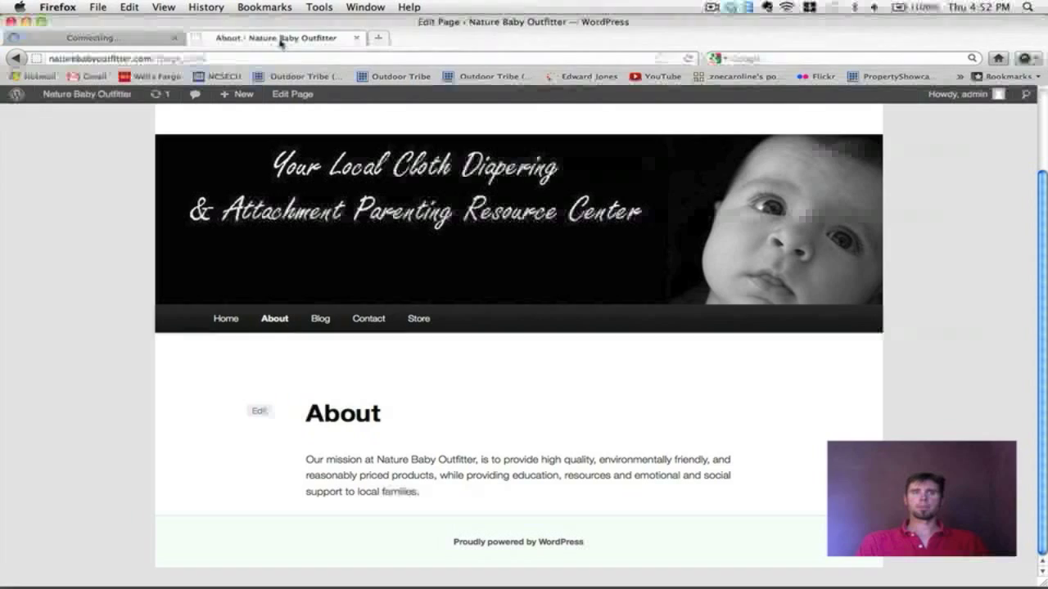
Step: Reload the live About page and scroll down to confirm the baby photo below the mission text
click(690, 59)
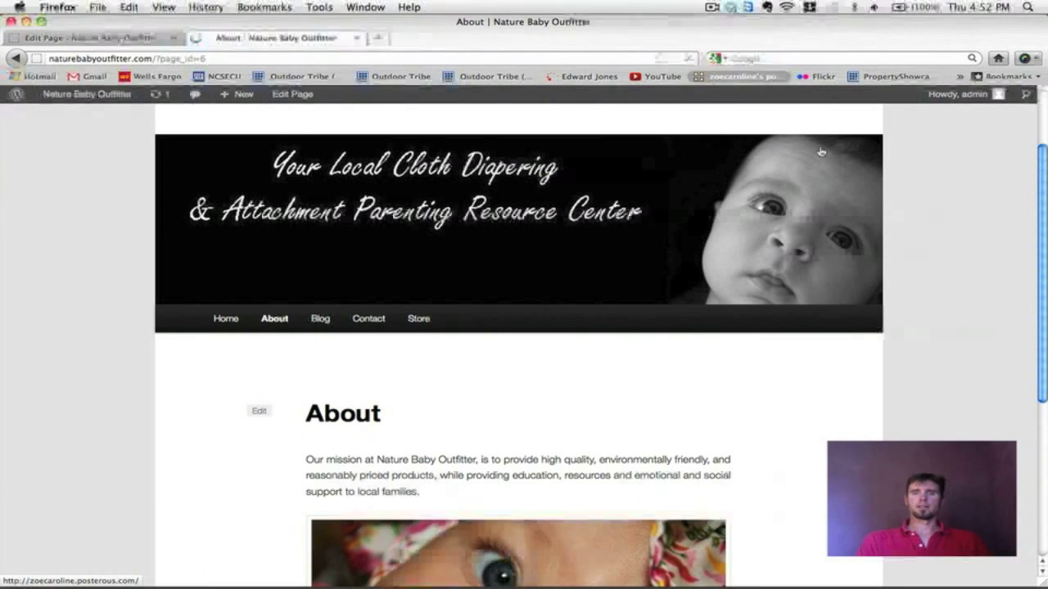
scroll(871, 211, down, 5)
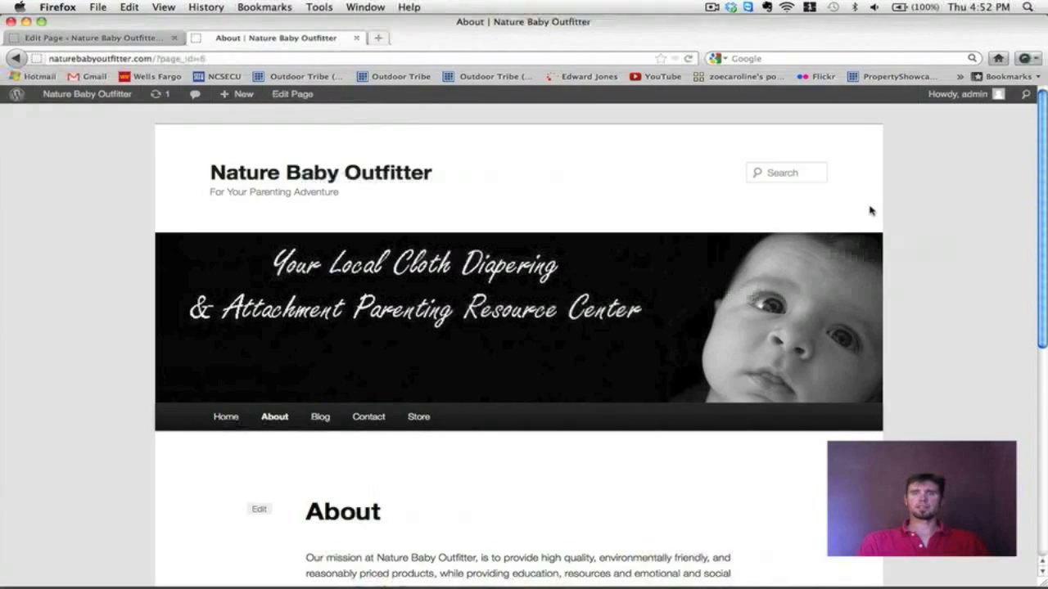
scroll(871, 211, down, 5)
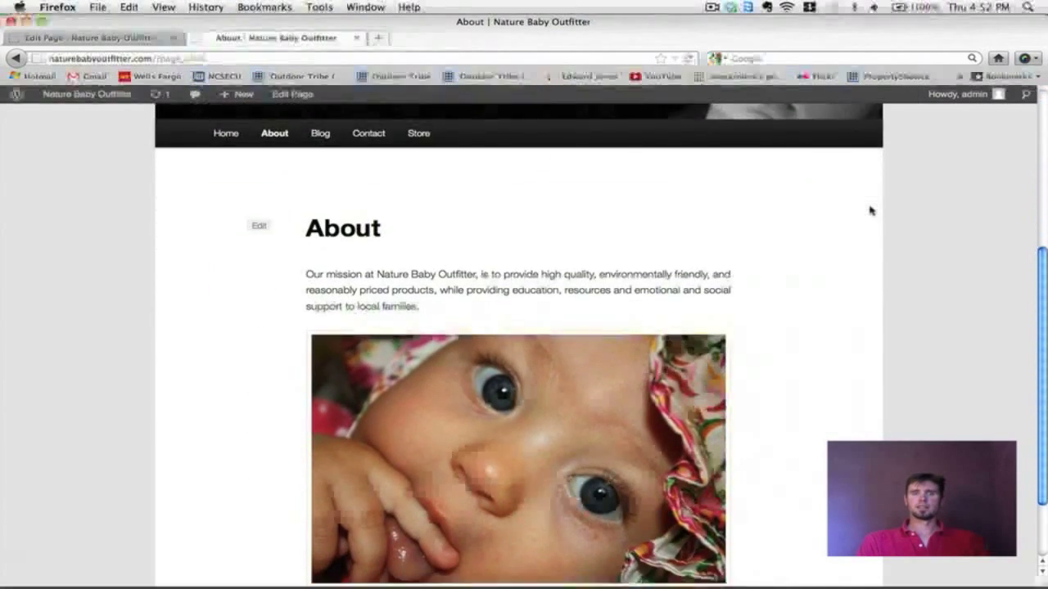
scroll(870, 211, down, 2)
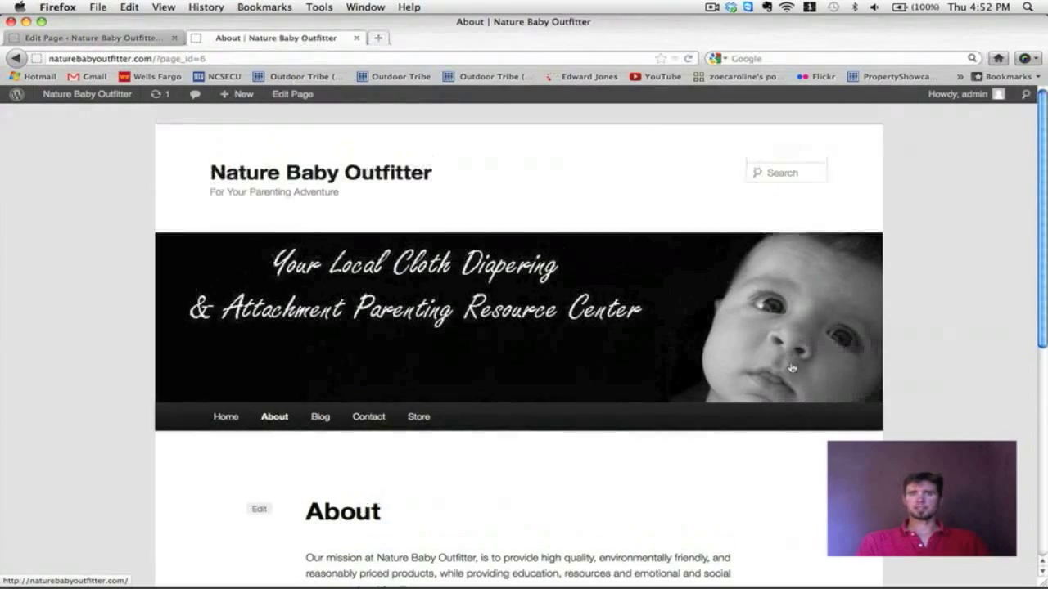
scroll(791, 368, down, 5)
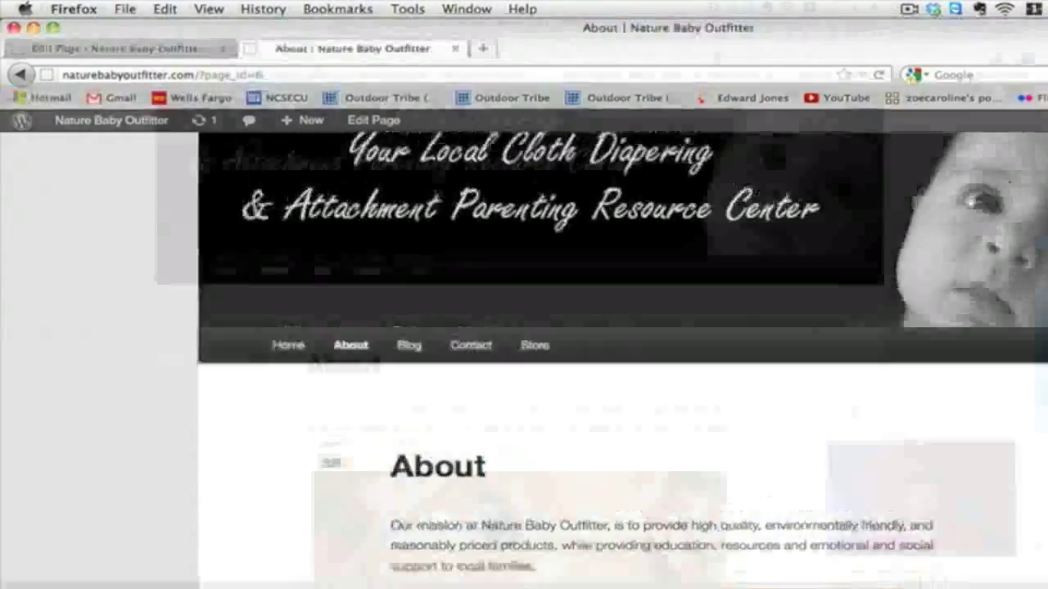
scroll(854, 413, down, 5)
scroll(854, 413, up, 5)
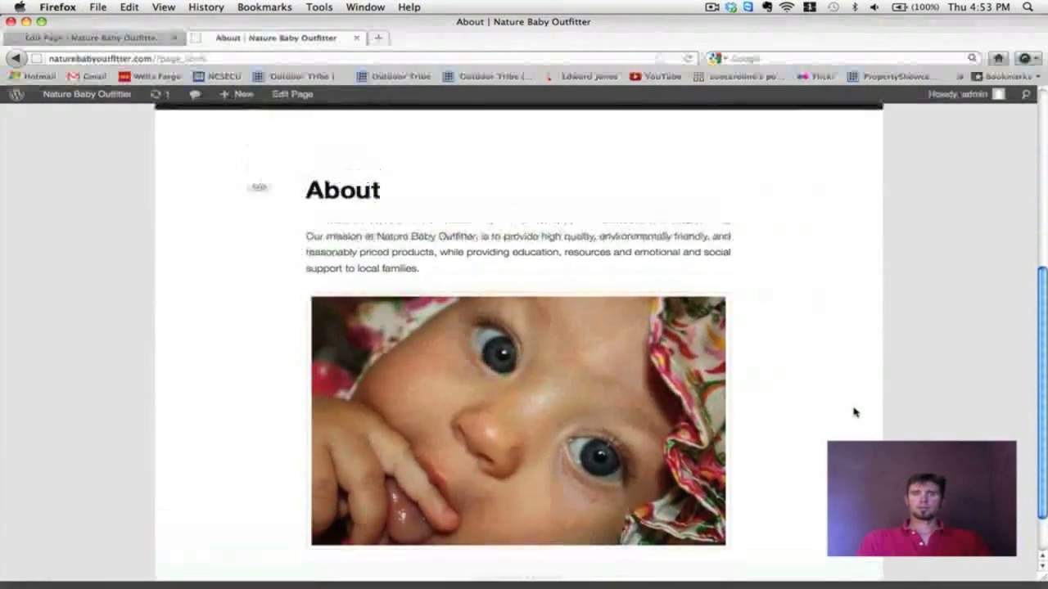
scroll(854, 412, down, 5)
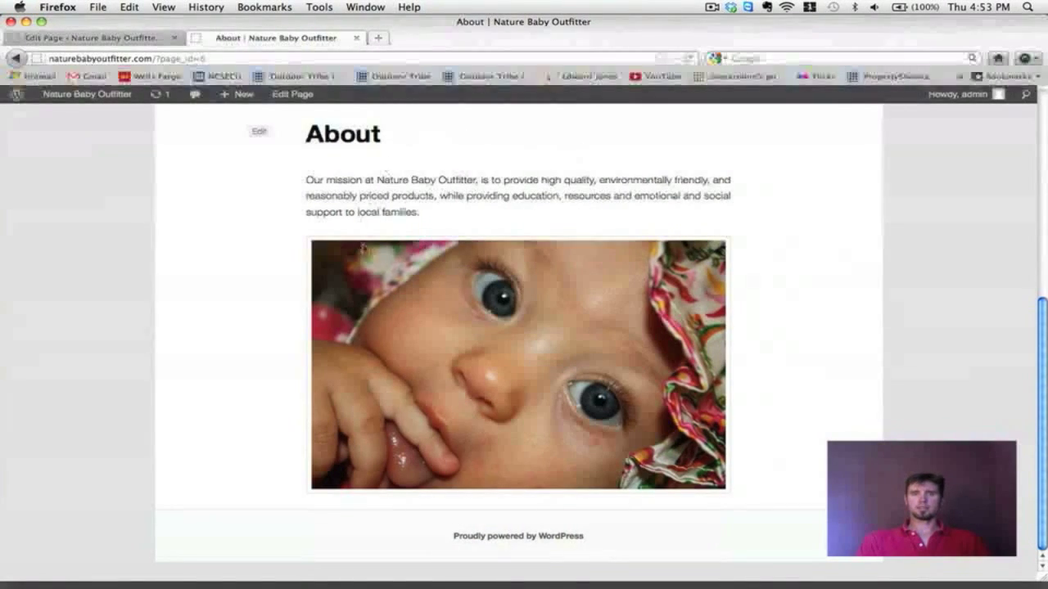
scroll(692, 328, up, 4)
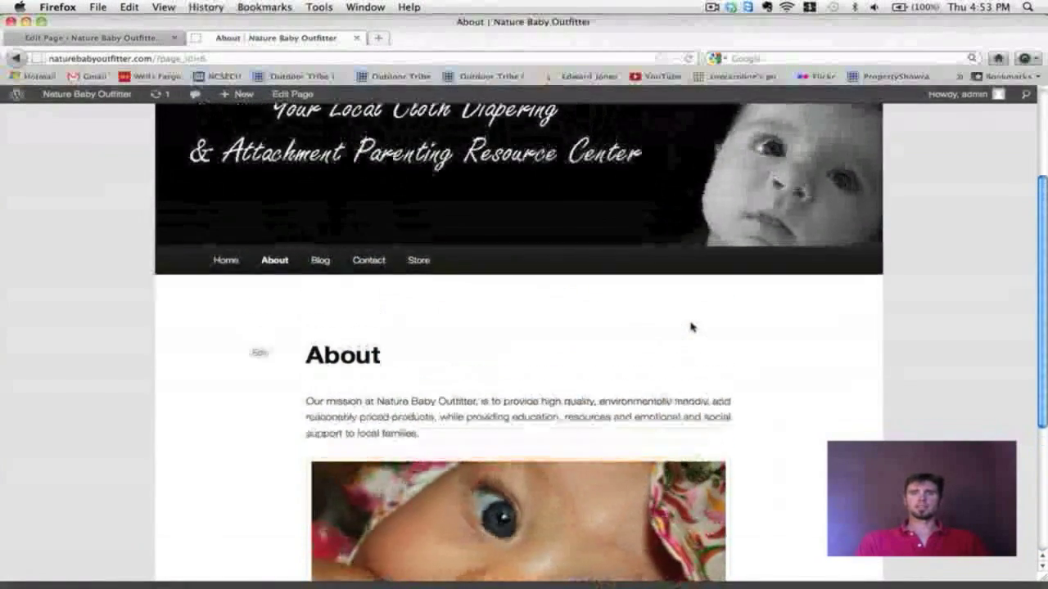
scroll(690, 327, down, 4)
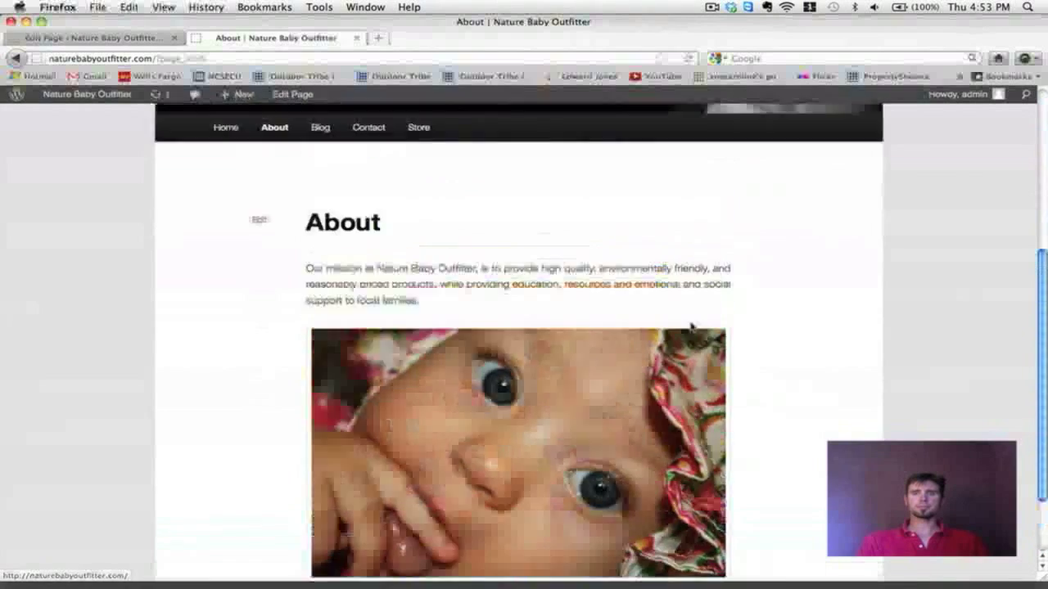
scroll(421, 215, up, 4)
Step: Browse the live Blog and Contact pages from the site menu, then return to the admin Pages list
click(82, 38)
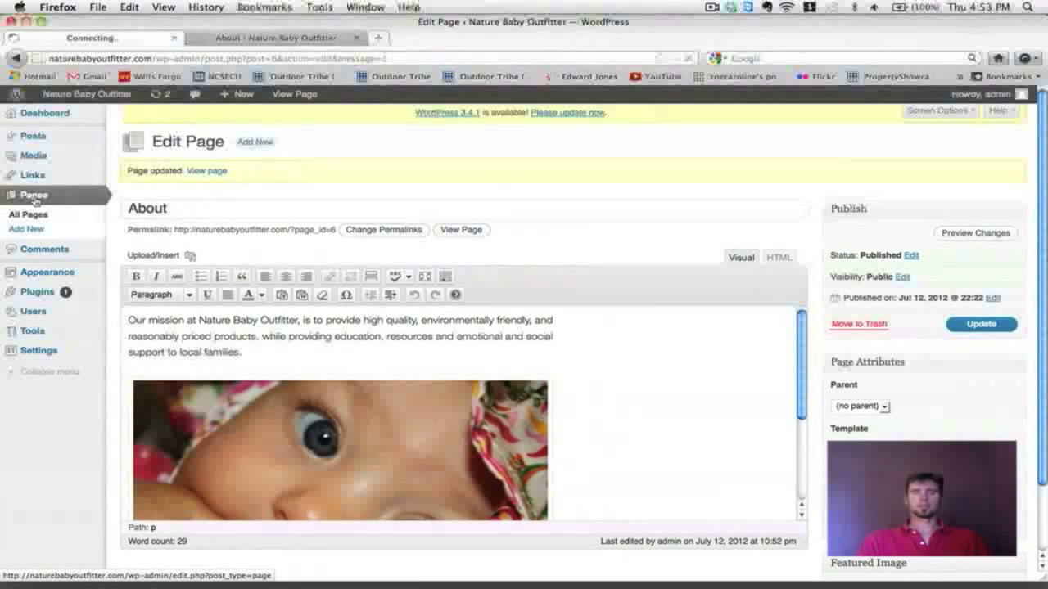
click(245, 38)
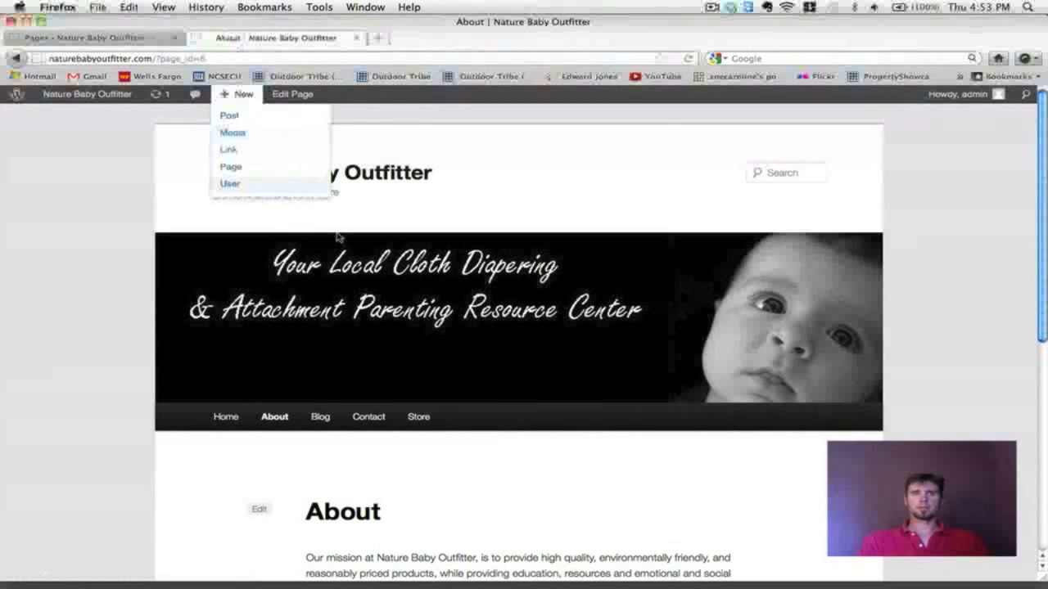
click(332, 425)
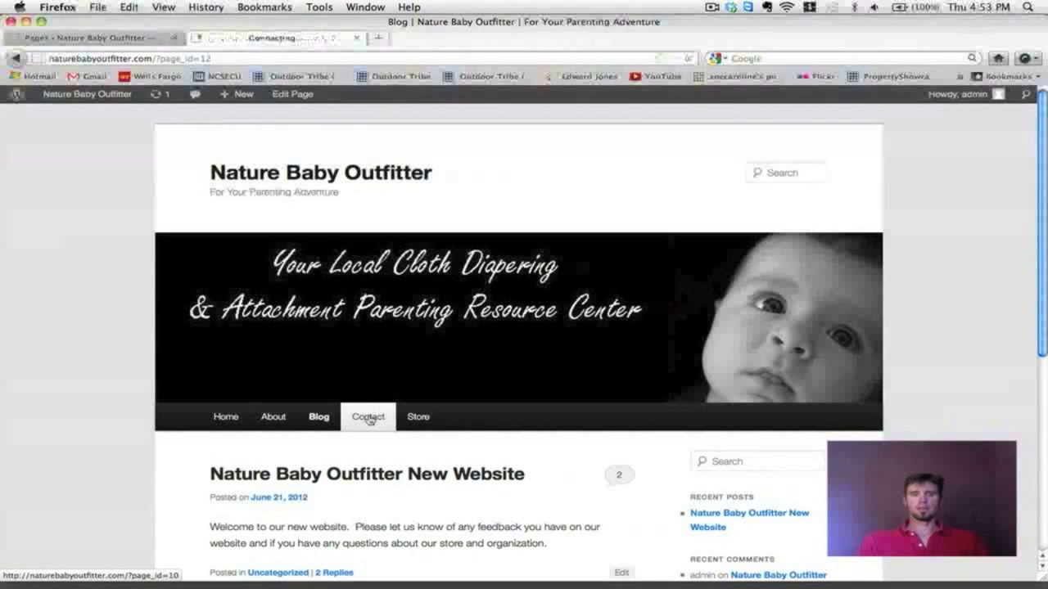
click(367, 419)
scroll(368, 402, down, 3)
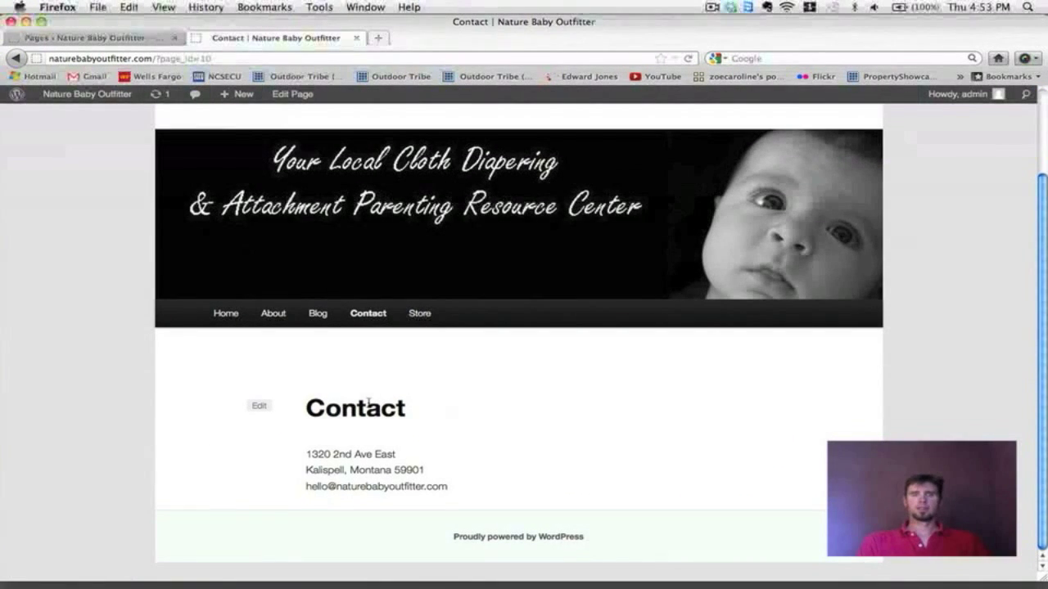
click(90, 38)
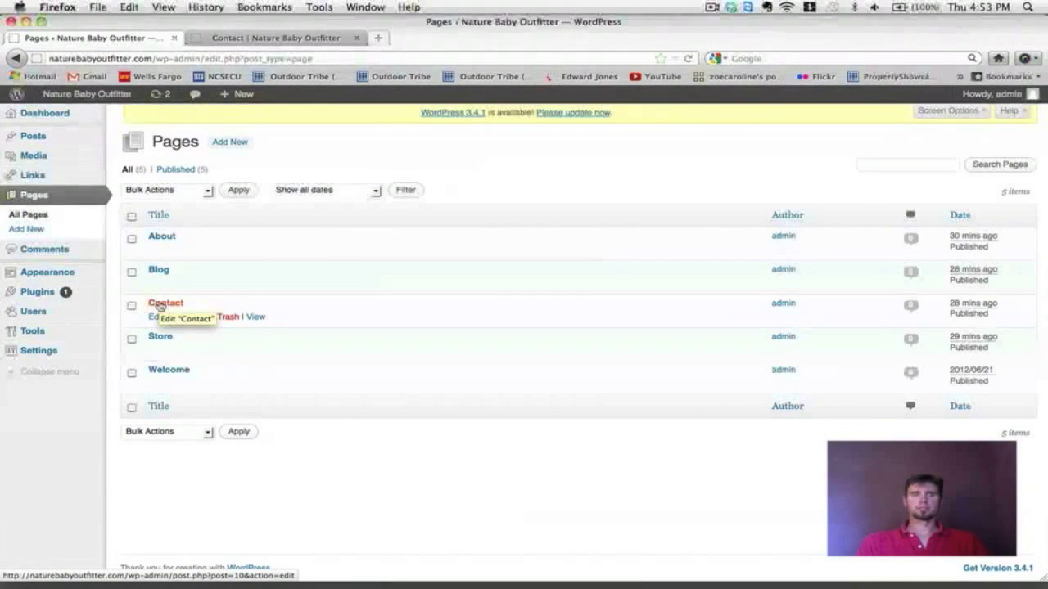
Step: Open the Contact page in the editor, compare it with the live page, and launch the Add Media uploader
click(162, 305)
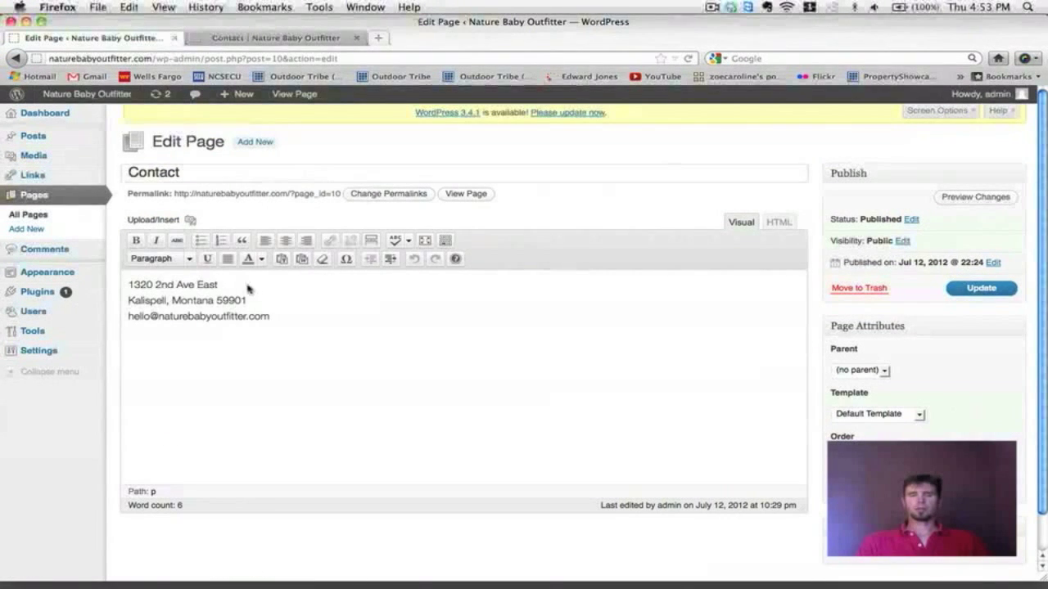
click(129, 286)
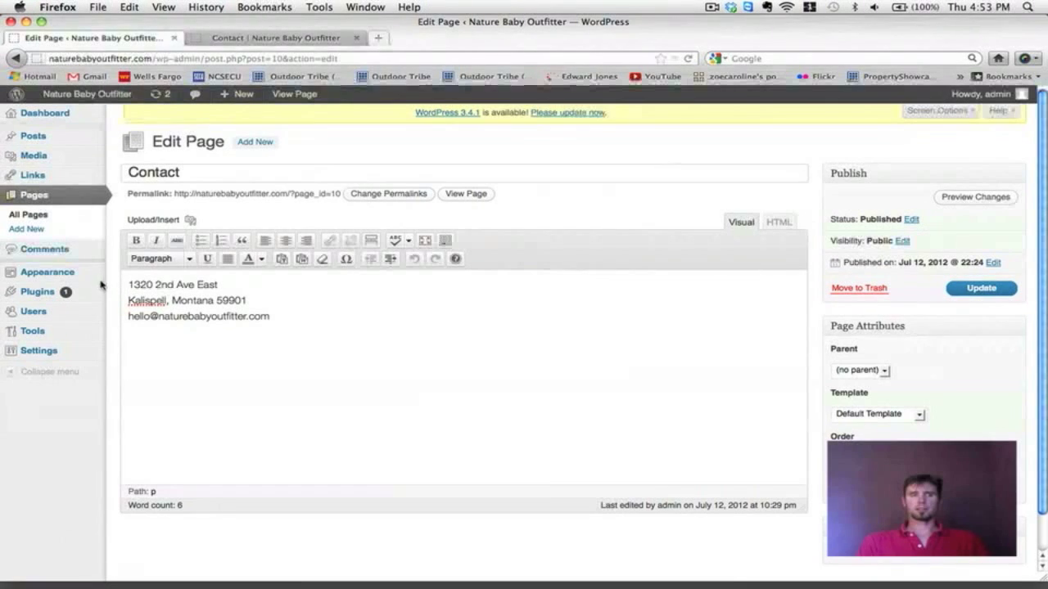
click(314, 39)
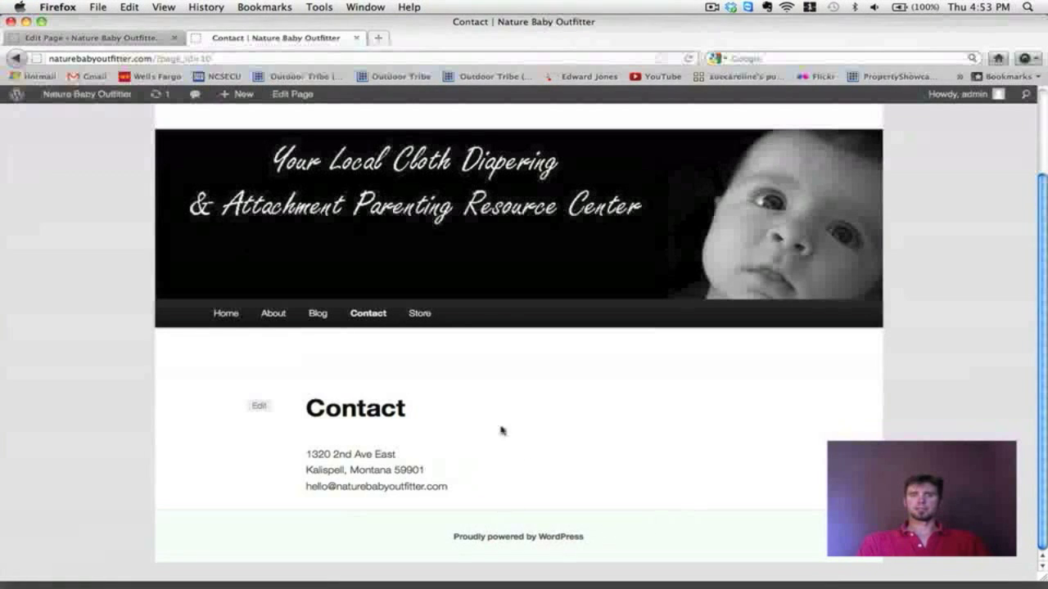
click(81, 39)
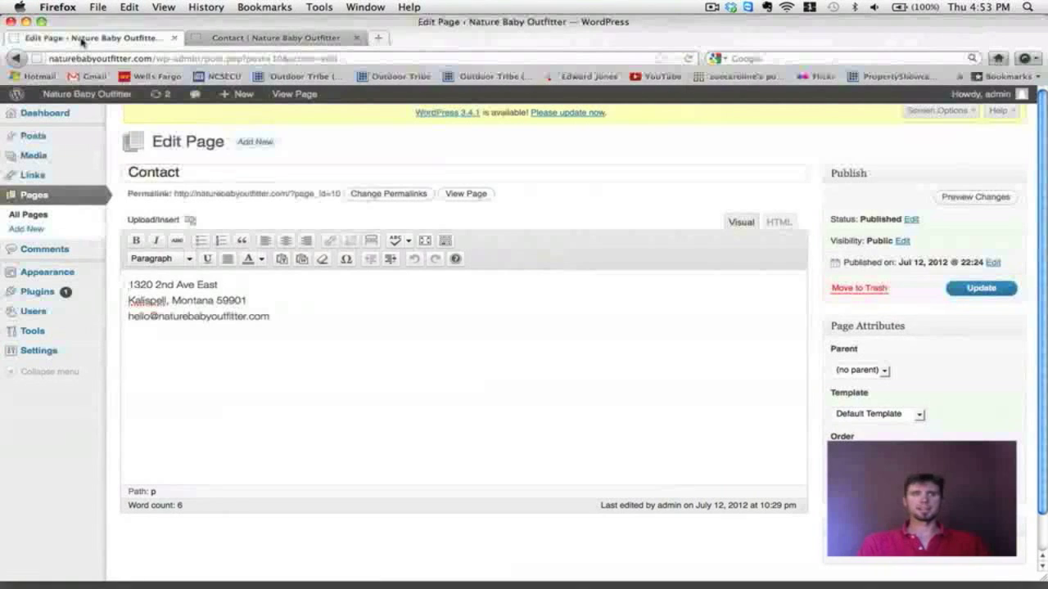
click(190, 220)
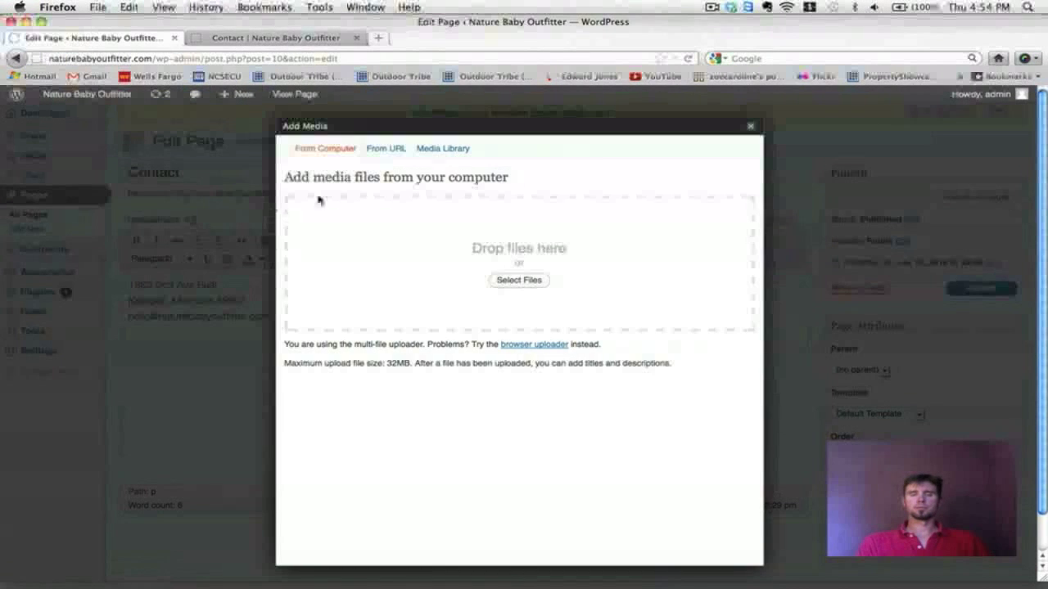
Step: Upload Nature Baby Outfitter CONTACT.jpg from the computer
click(519, 280)
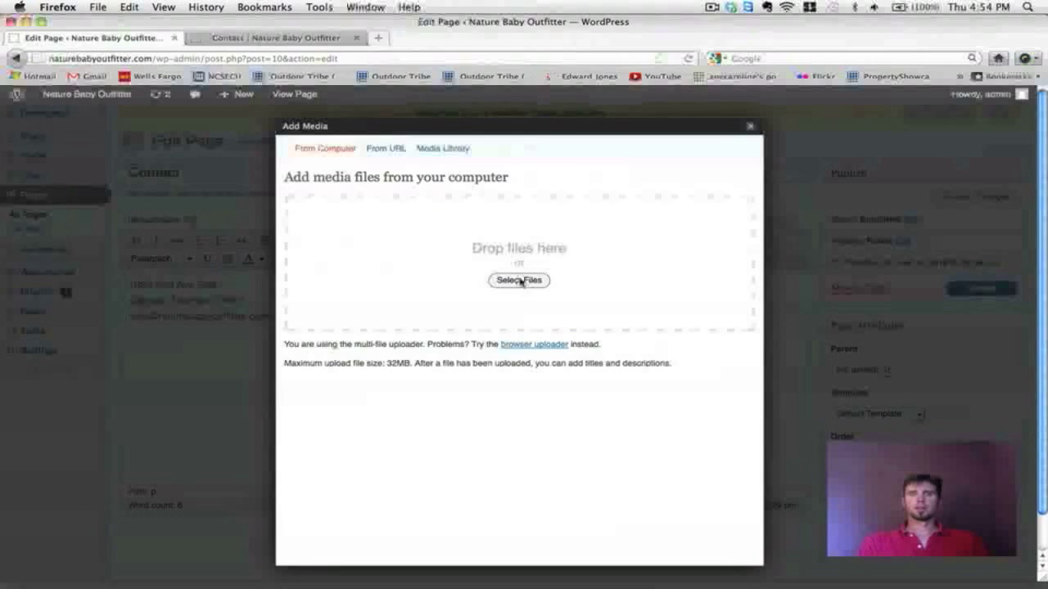
click(517, 112)
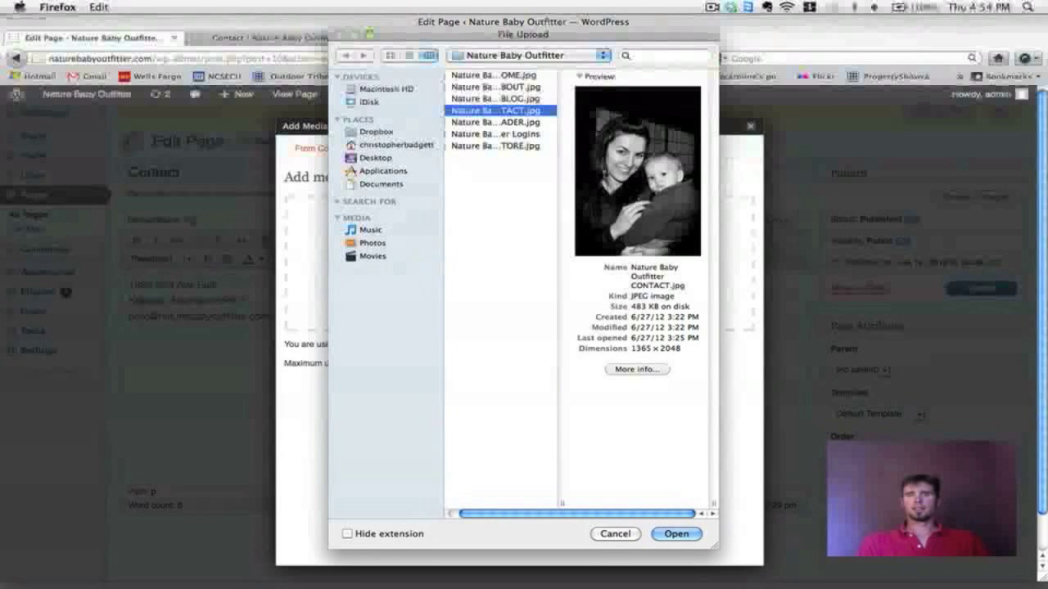
click(675, 534)
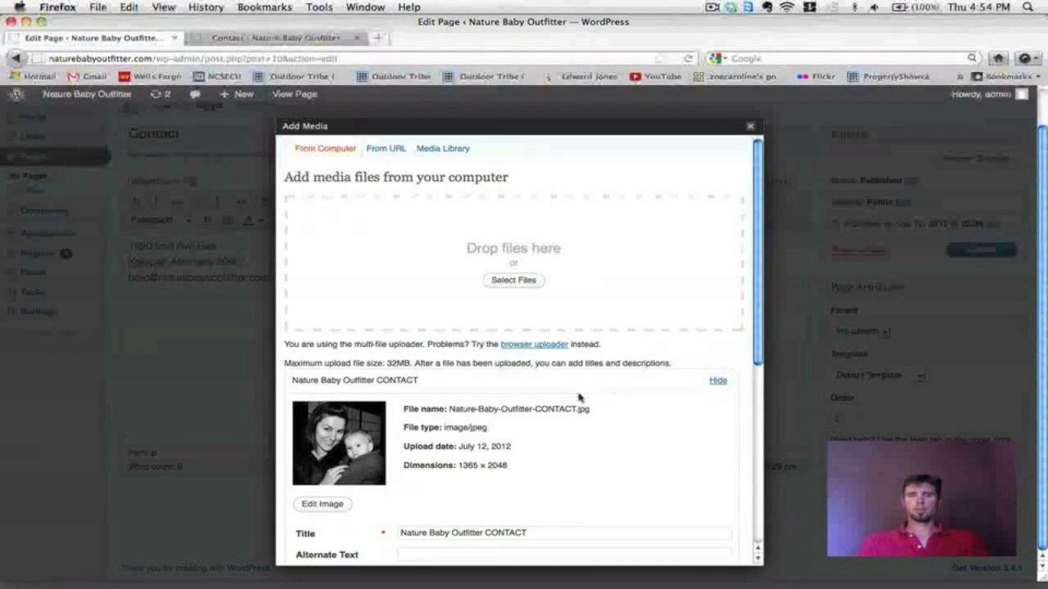
Step: Insert the photo at medium size, right-aligned with no link, and update the Contact page
scroll(578, 398, down, 7)
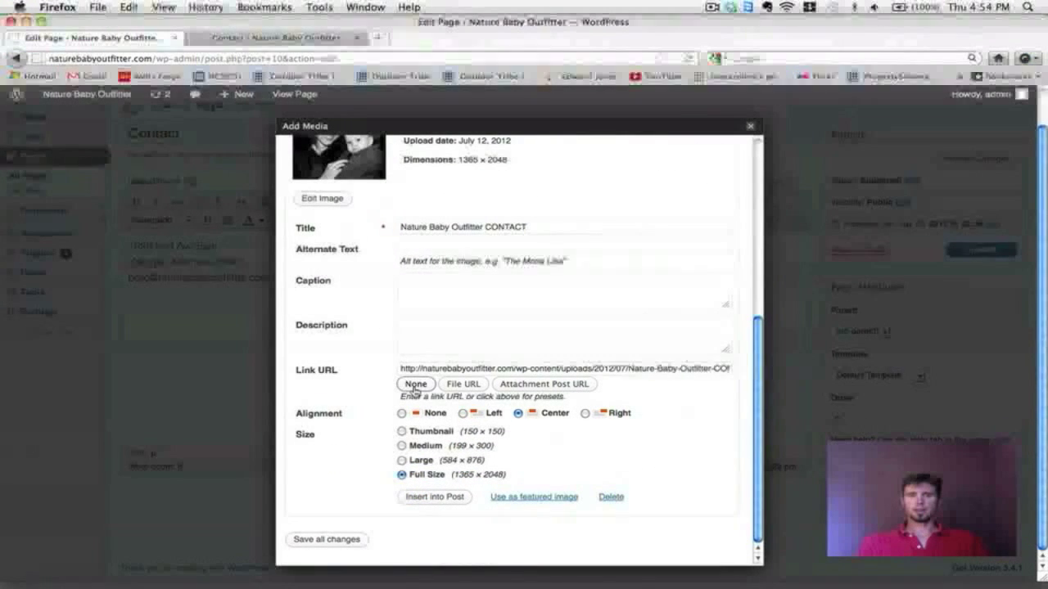
click(415, 384)
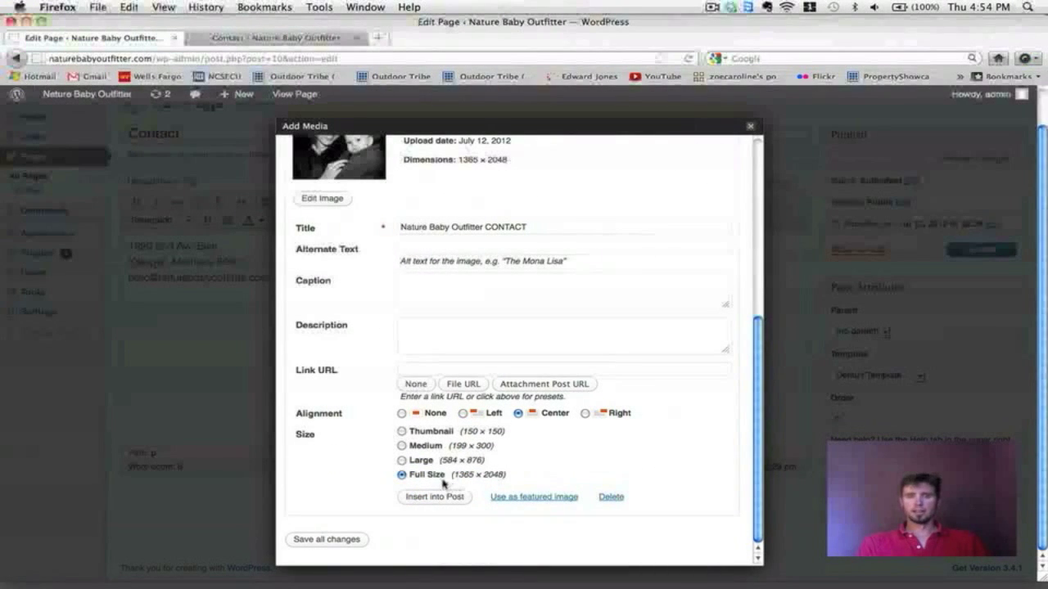
drag(455, 481, 496, 479)
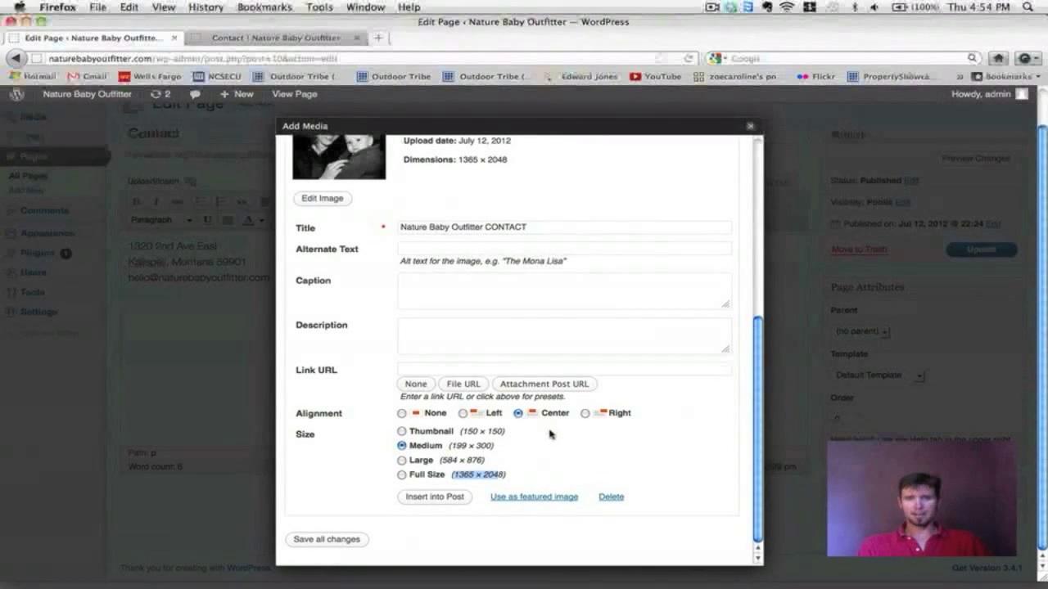
click(585, 414)
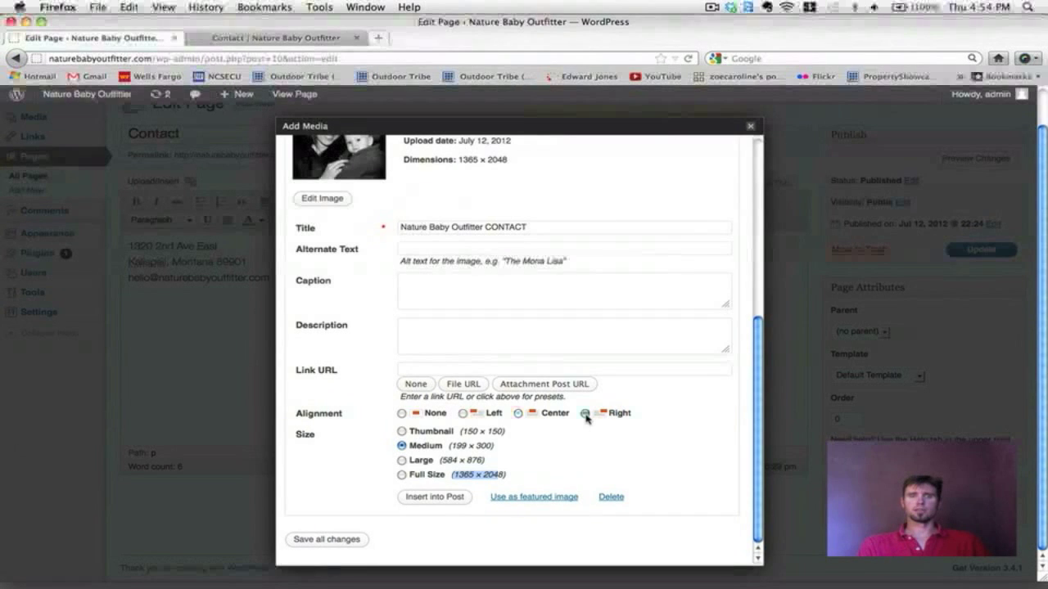
click(445, 496)
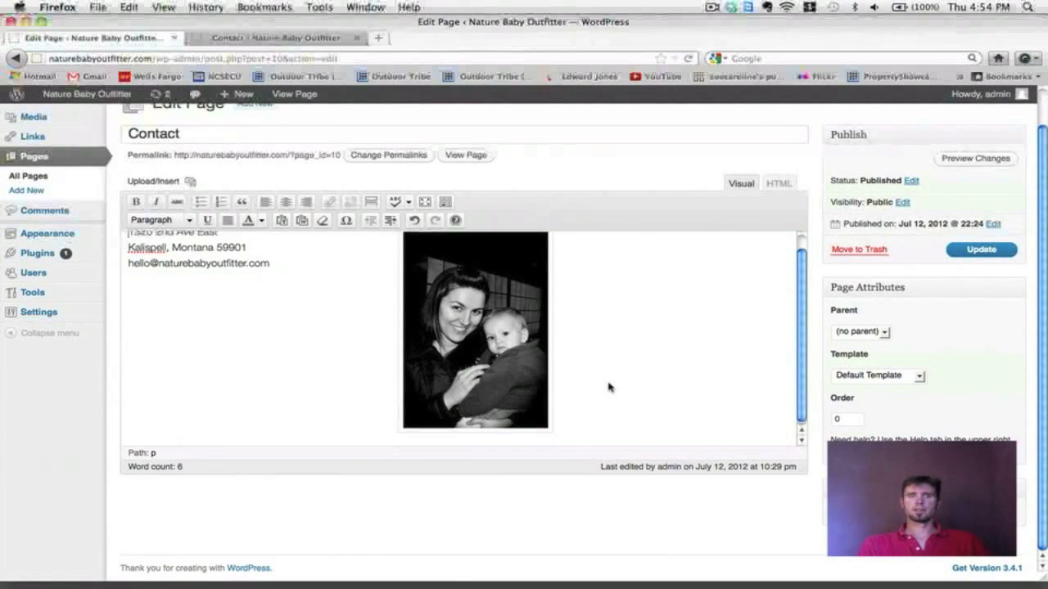
click(974, 250)
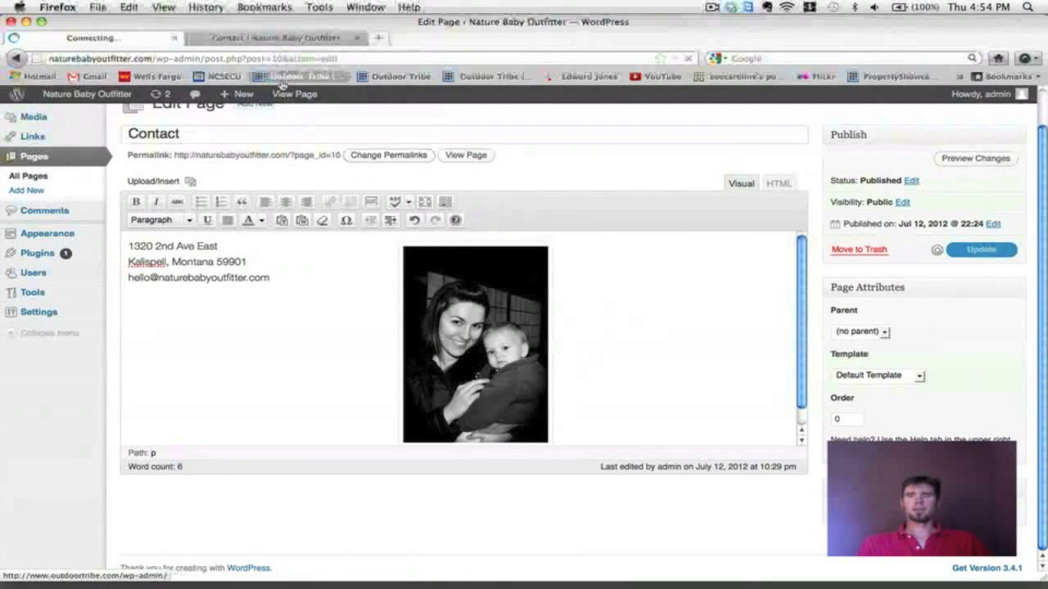
Step: Reload the live Contact page and scroll through it to check the right-aligned photo
click(263, 40)
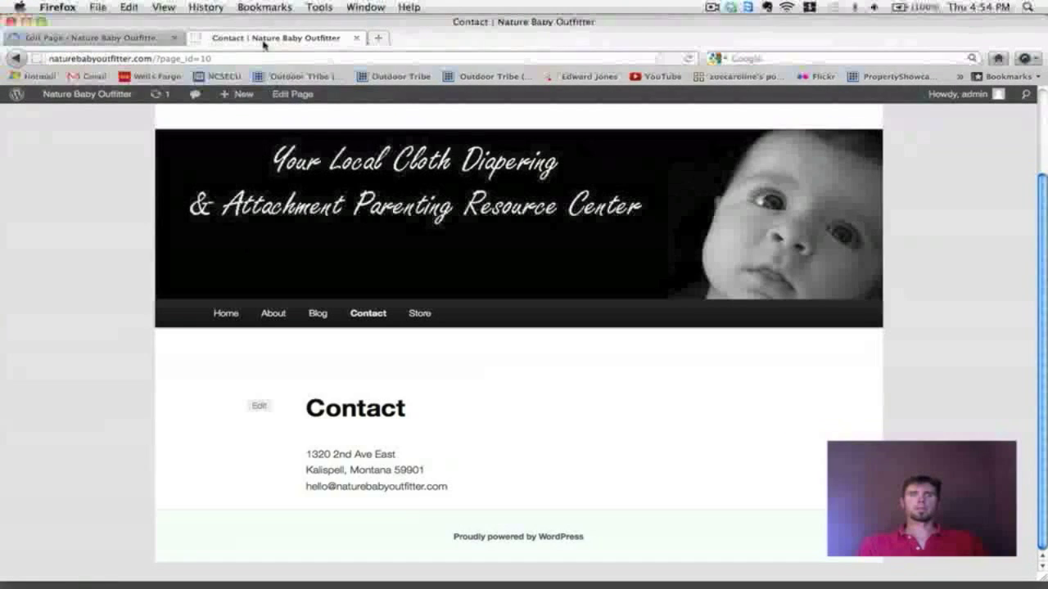
click(689, 58)
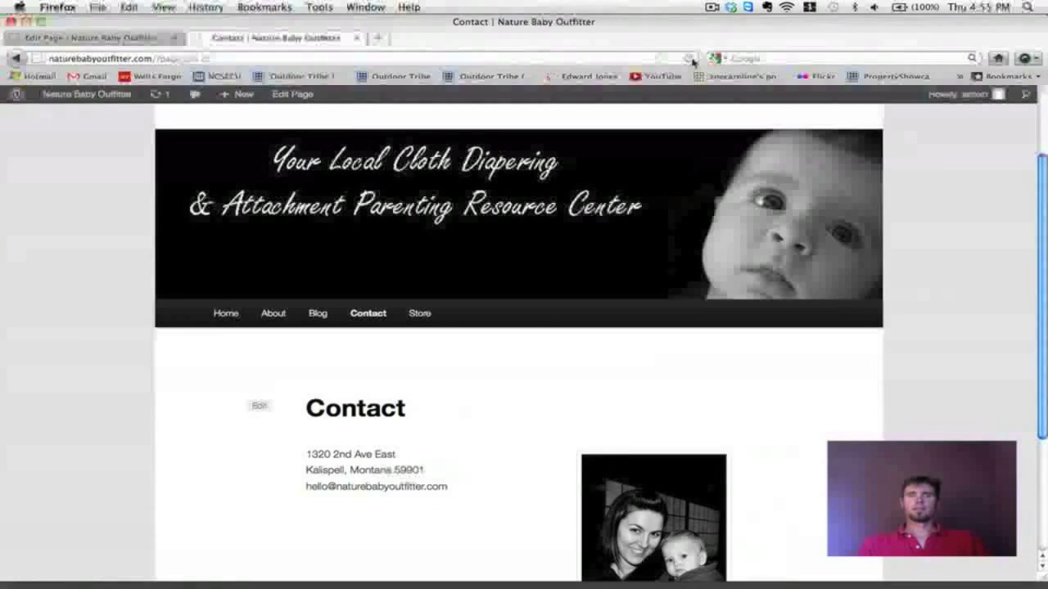
scroll(823, 276, down, 5)
scroll(826, 276, up, 6)
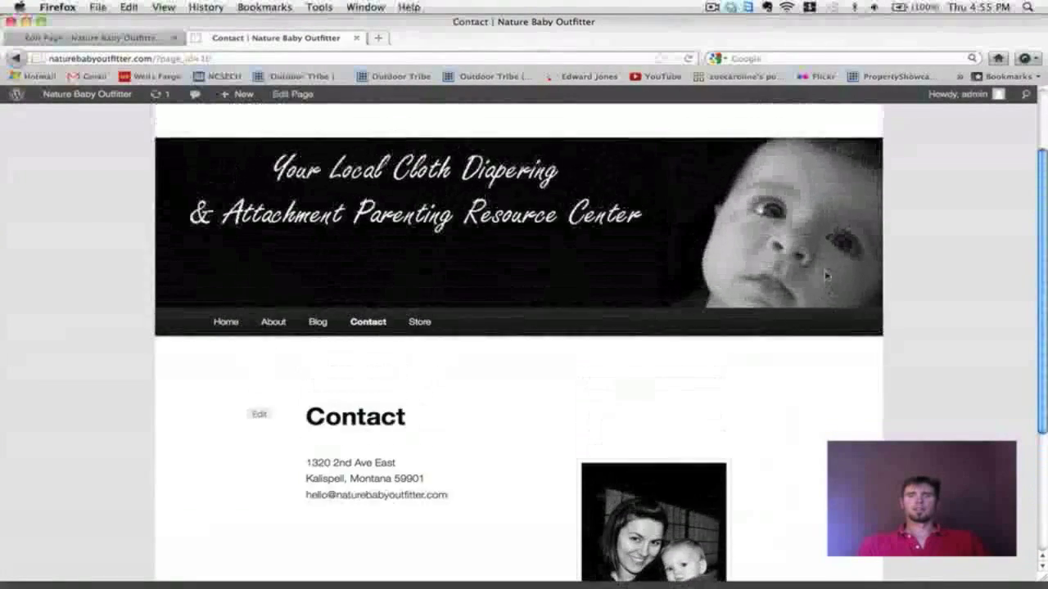
scroll(826, 277, down, 6)
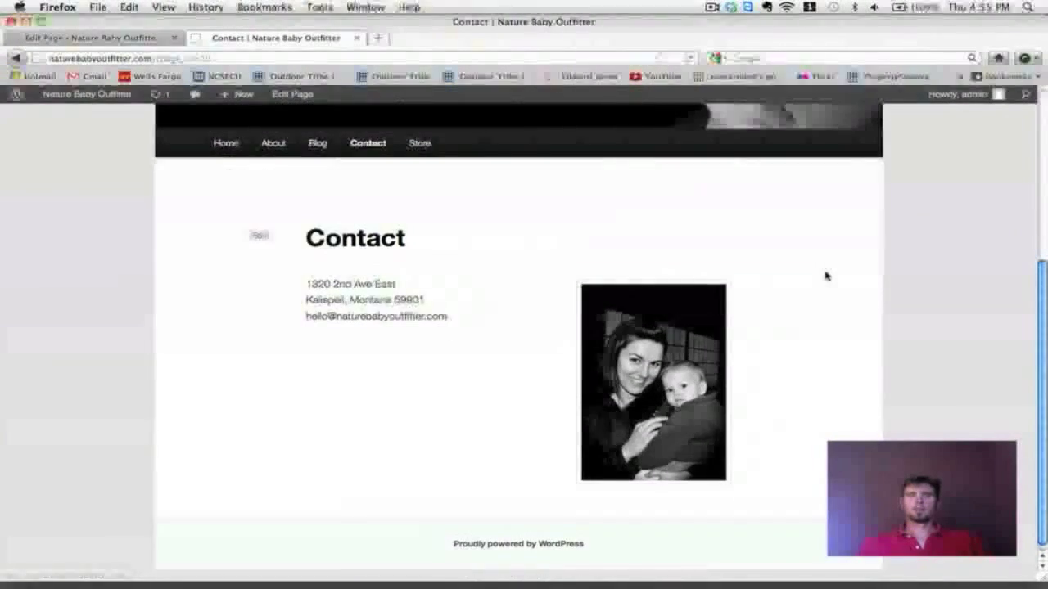
scroll(824, 276, up, 2)
scroll(825, 276, down, 3)
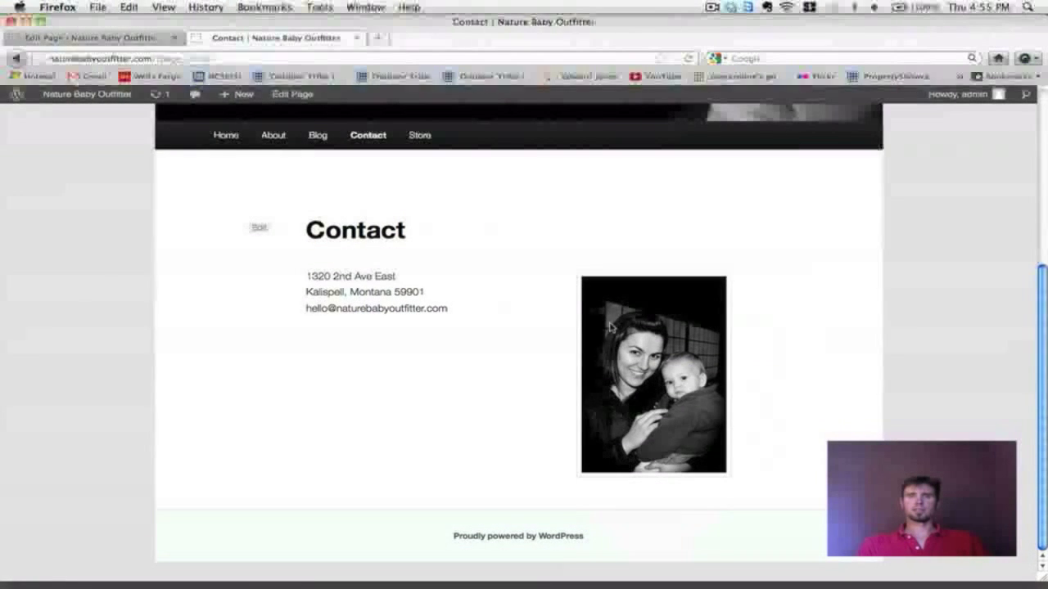
click(90, 38)
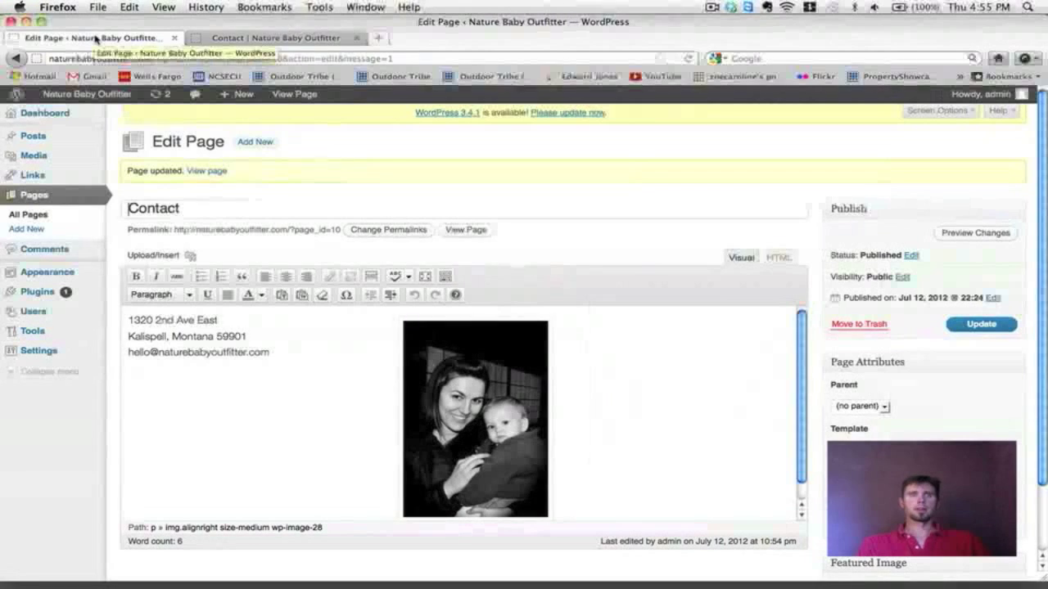
Step: Change the mother-and-baby photo's alignment to Left in its image settings
click(289, 416)
click(465, 420)
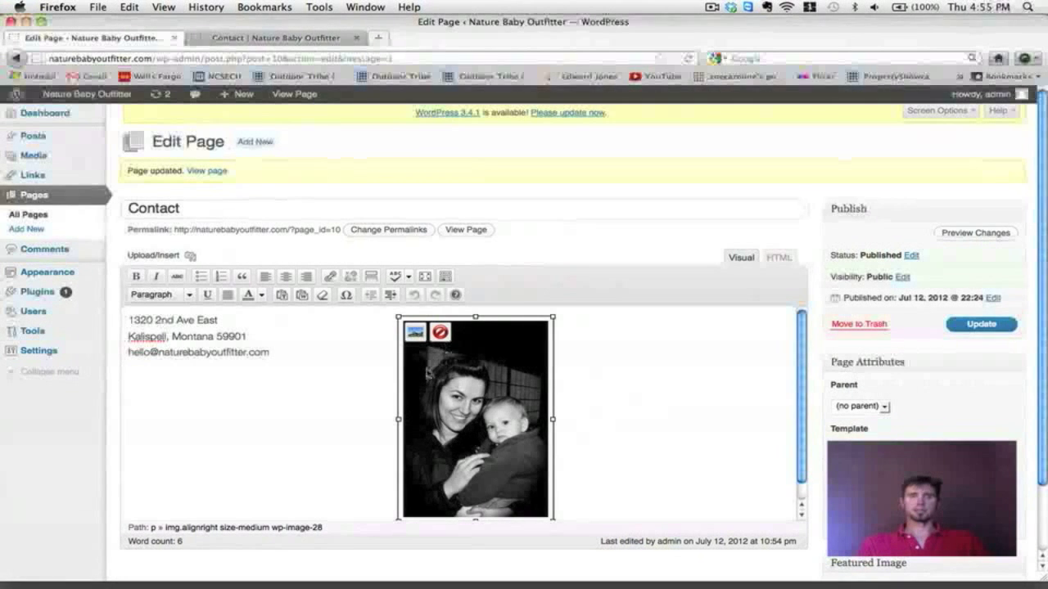
mouse_move(425, 381)
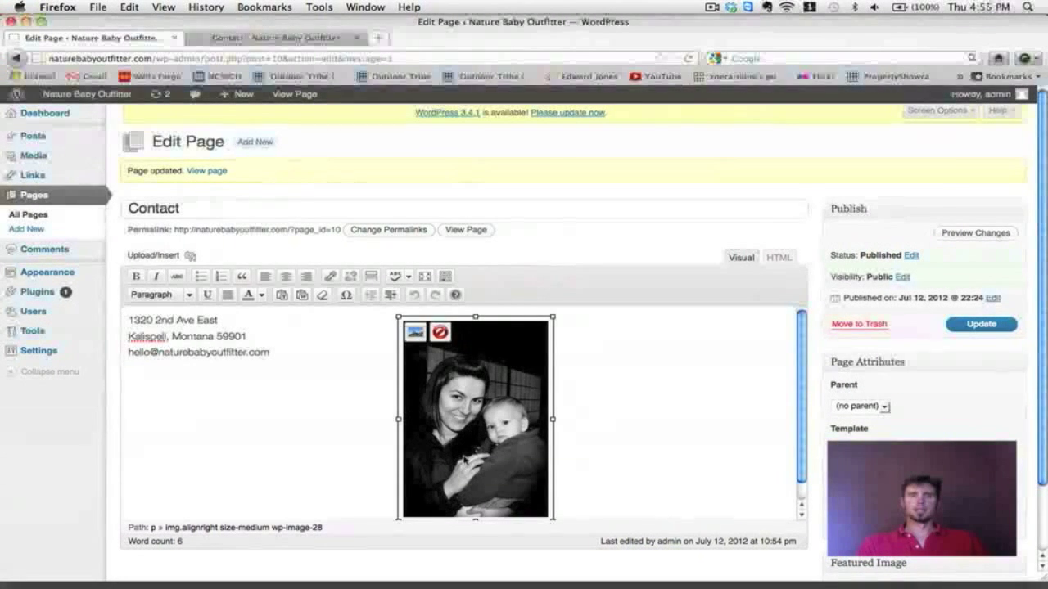
click(415, 333)
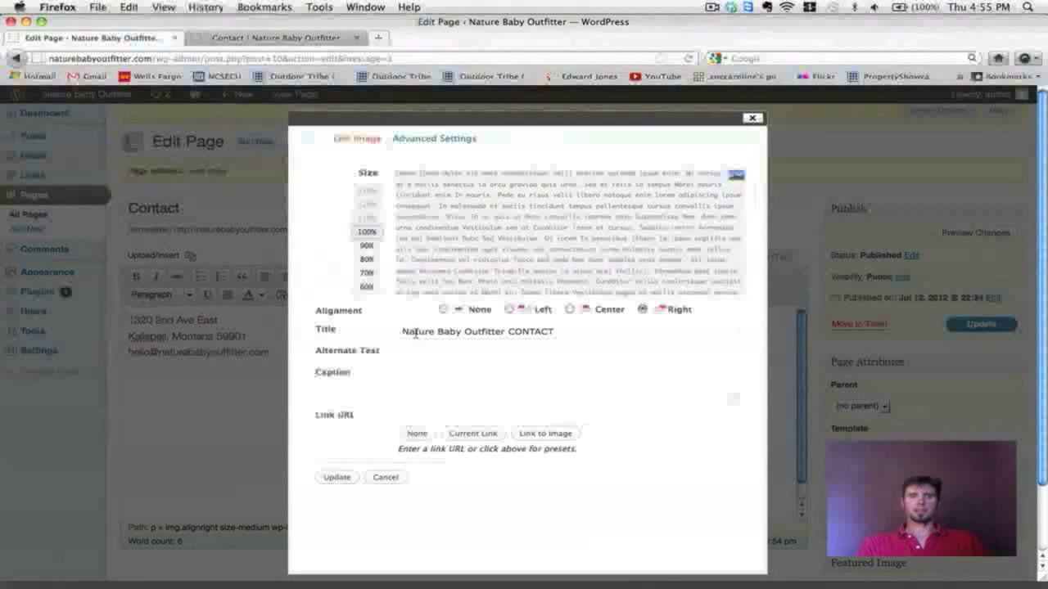
click(510, 310)
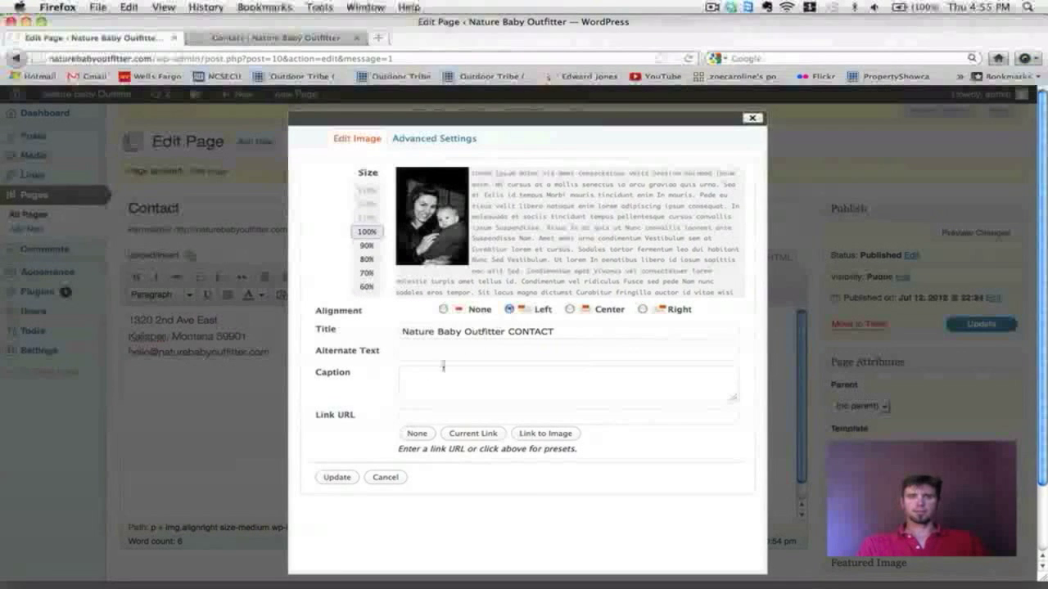
click(335, 481)
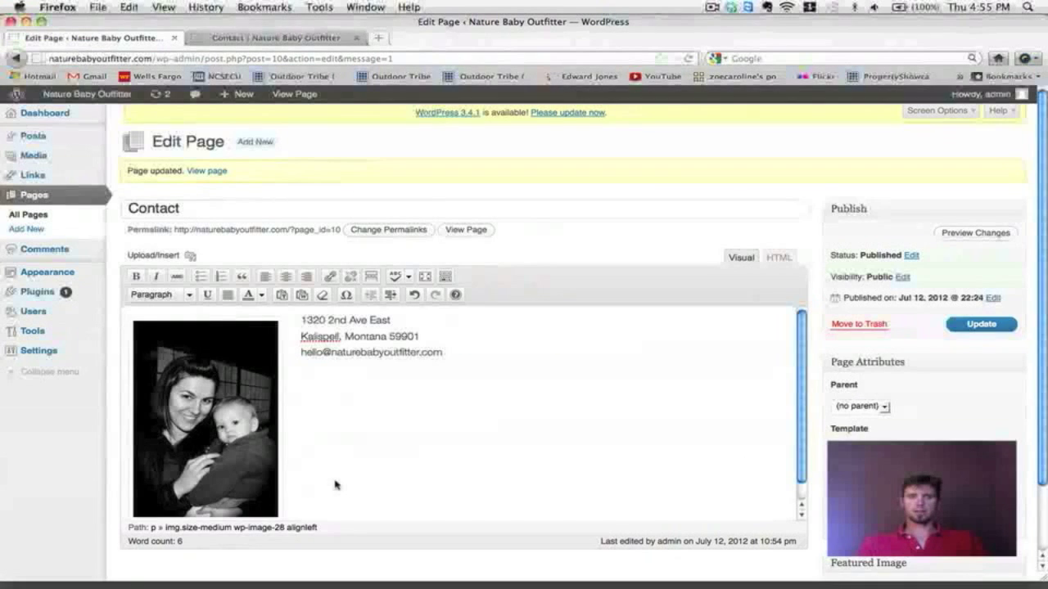
Step: Update the Contact page and reload the live Contact page
click(969, 331)
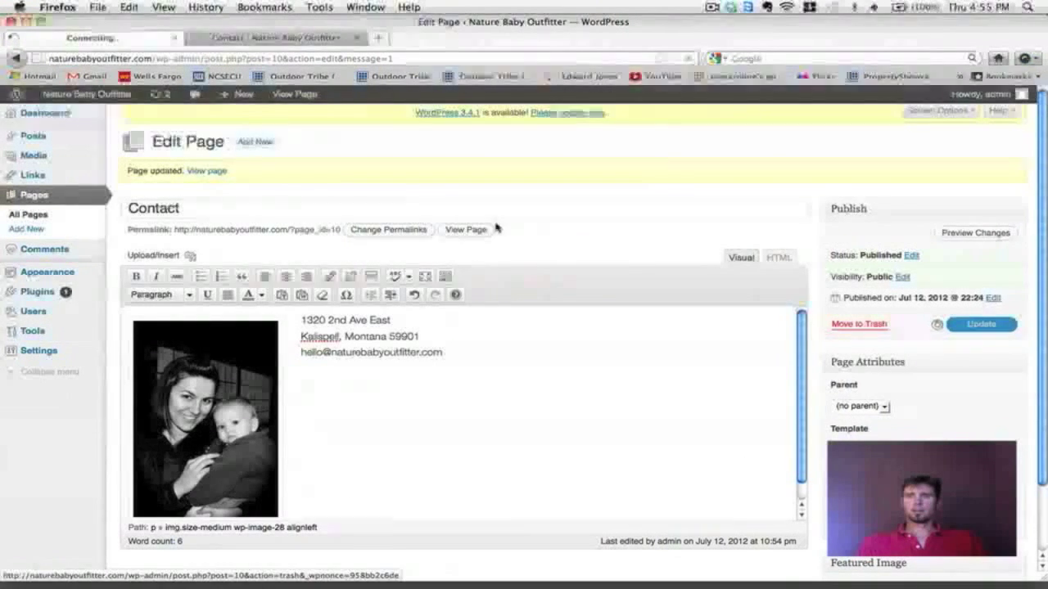
click(254, 38)
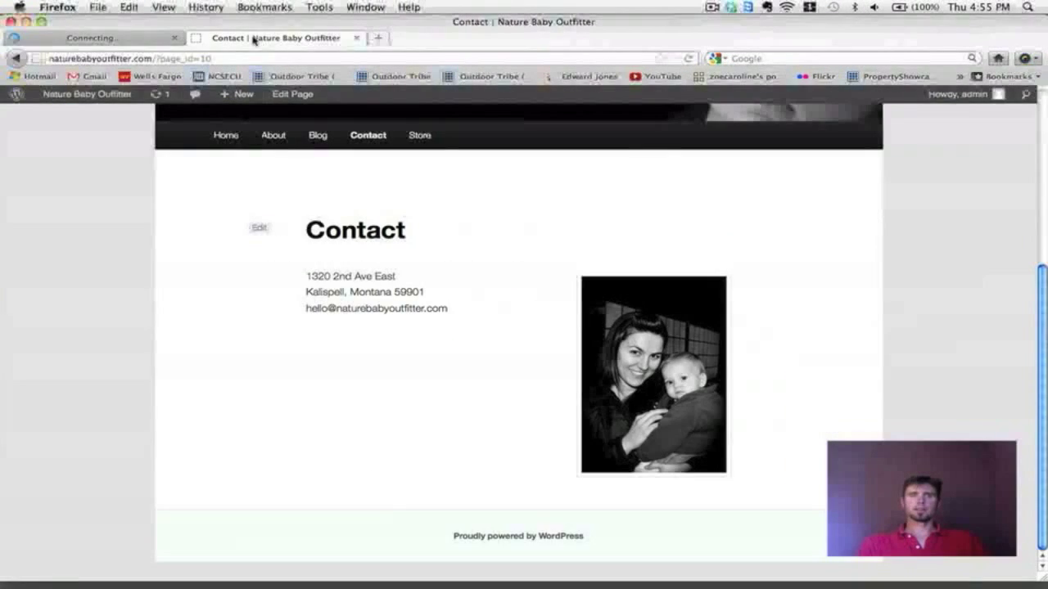
click(689, 58)
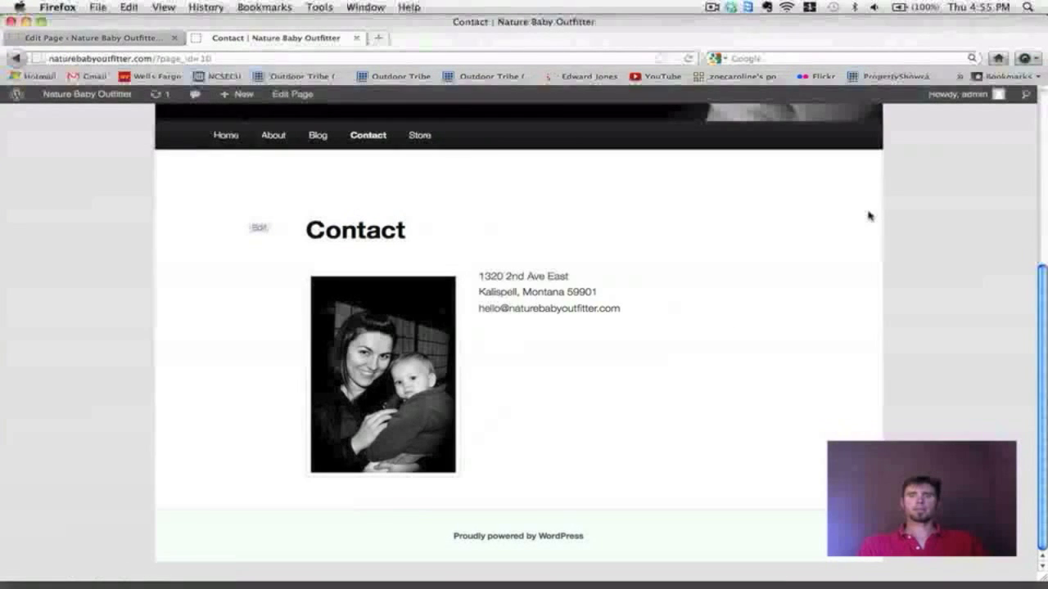
Step: Scroll through the reloaded Contact page to check the left-aligned photo beside the address
scroll(695, 412, up, 5)
scroll(695, 412, down, 3)
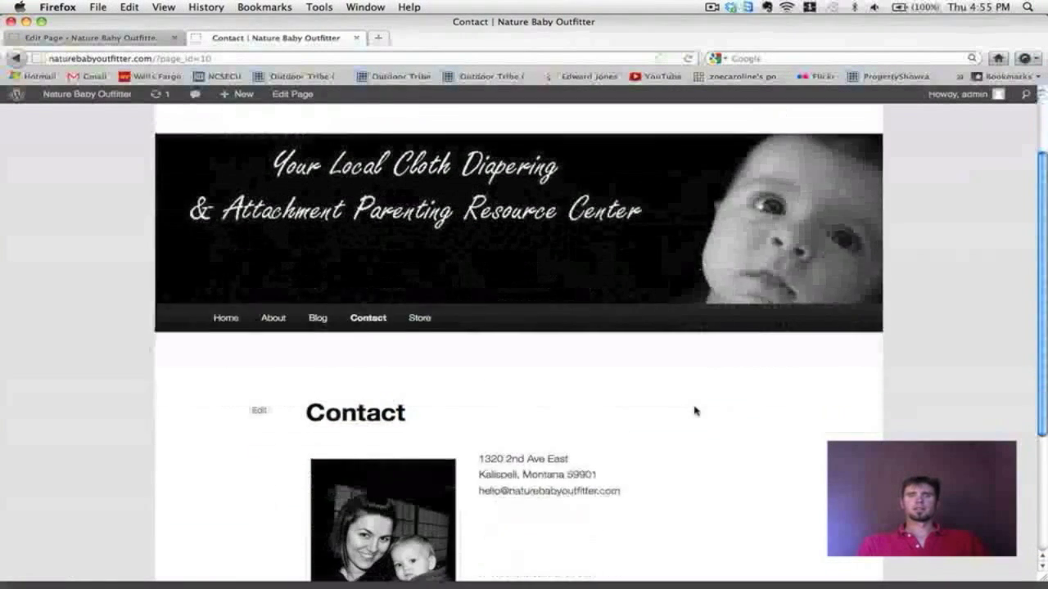
scroll(695, 411, down, 4)
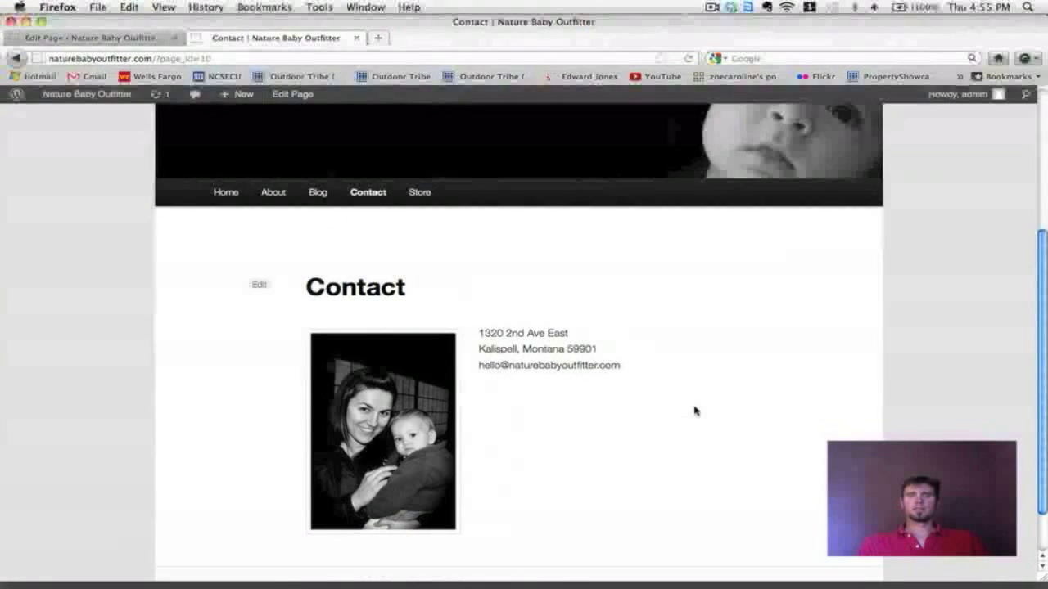
scroll(695, 412, up, 1)
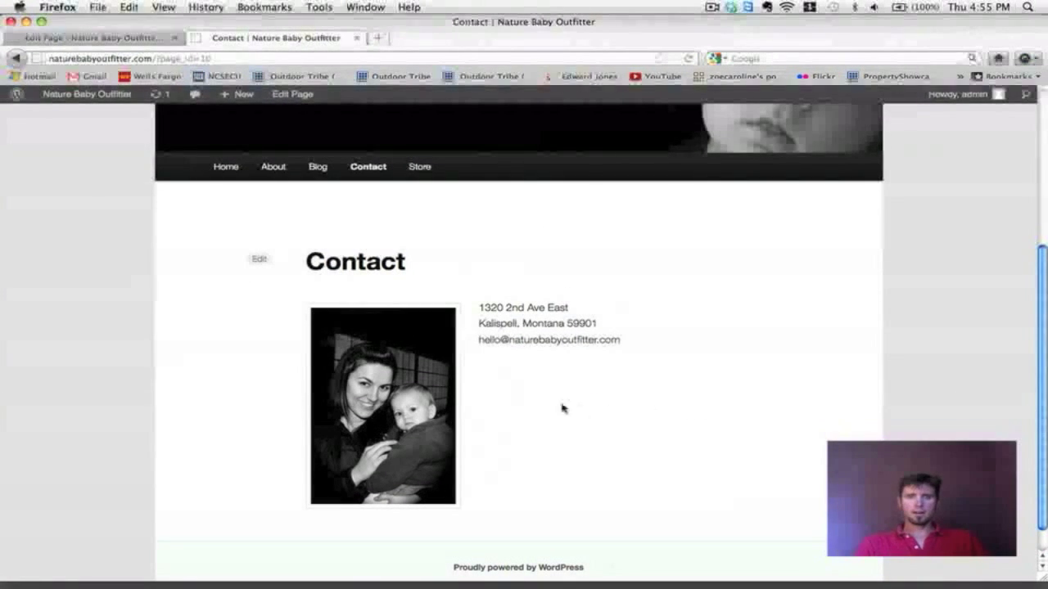
Step: Insert a blank line before the email address on the Contact page and update the page
click(72, 38)
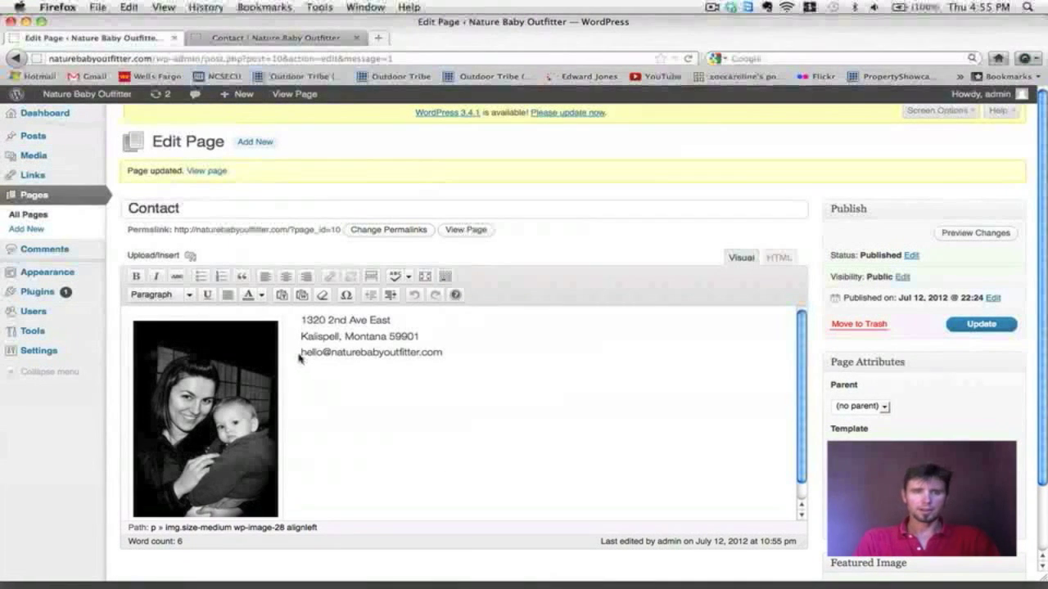
click(300, 354)
key(Return)
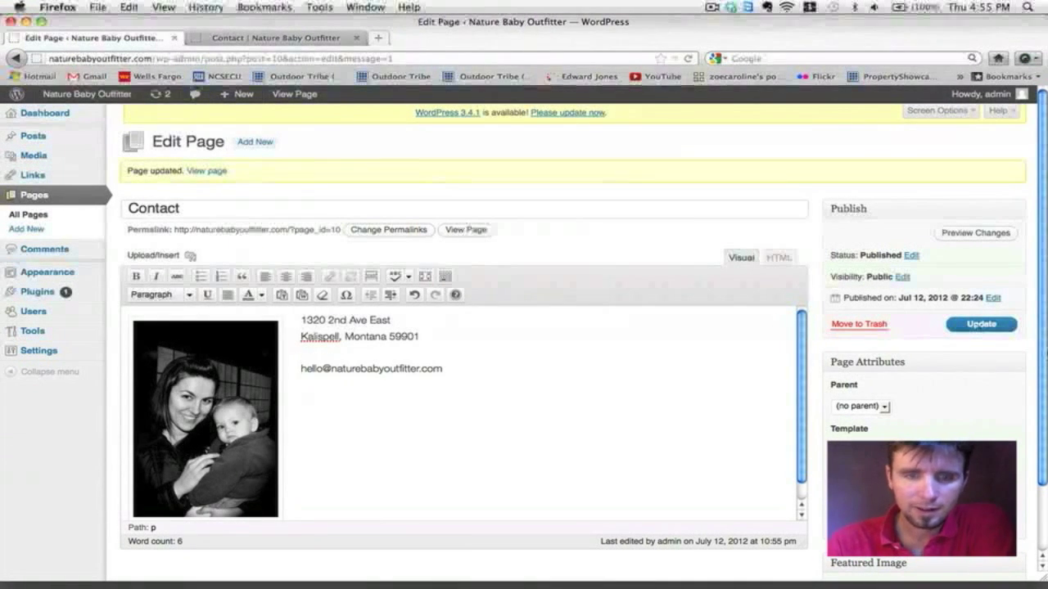
click(982, 327)
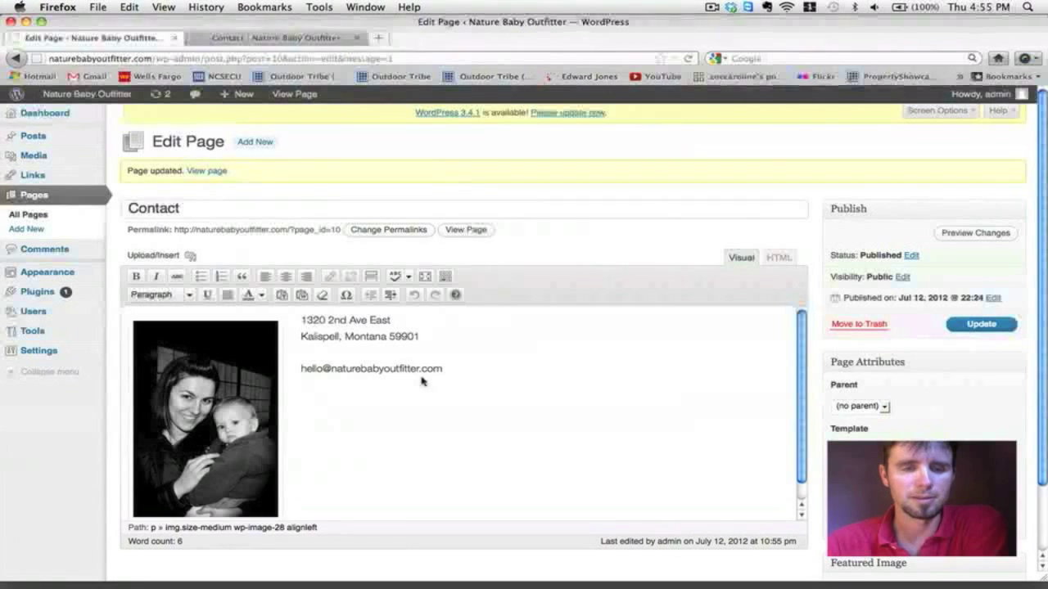
Step: Reload the live Contact page and scroll through it to check the new spacing
click(246, 37)
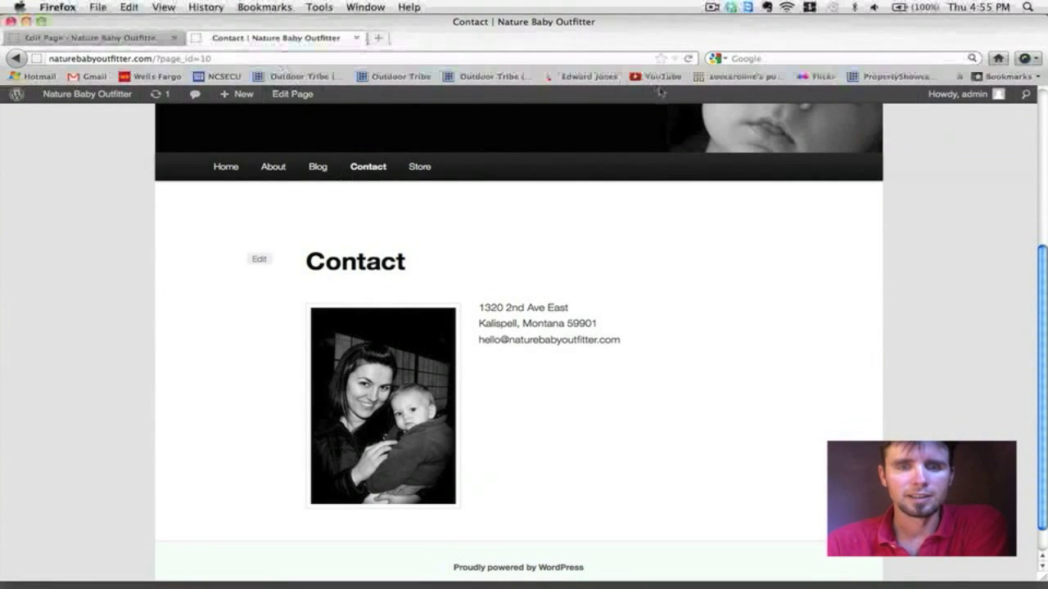
click(691, 58)
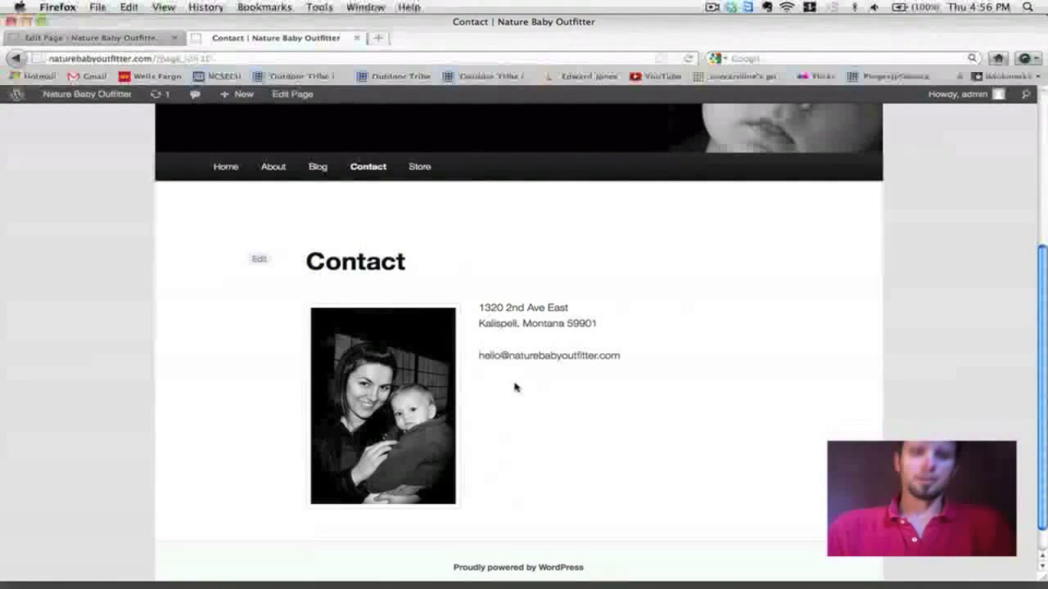
scroll(514, 387, down, 1)
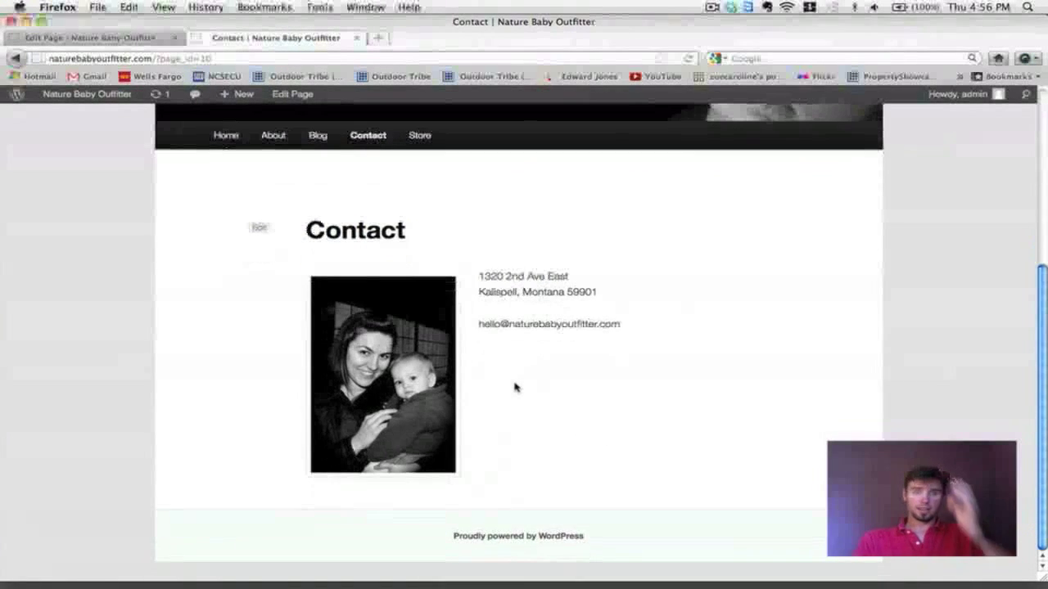
scroll(514, 386, up, 3)
scroll(514, 386, down, 2)
scroll(514, 385, up, 4)
scroll(514, 386, down, 4)
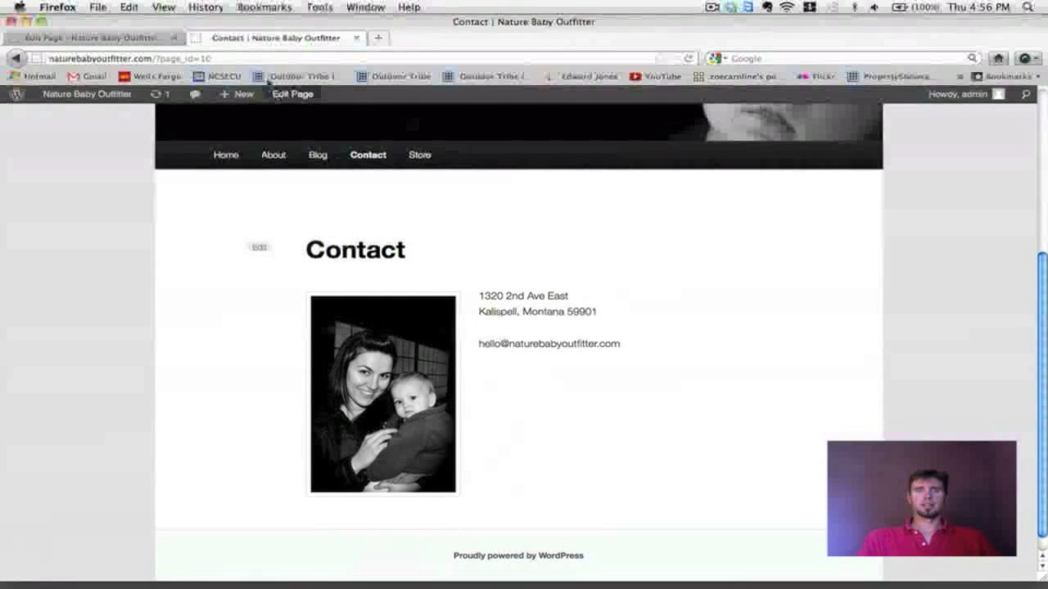
scroll(653, 252, up, 2)
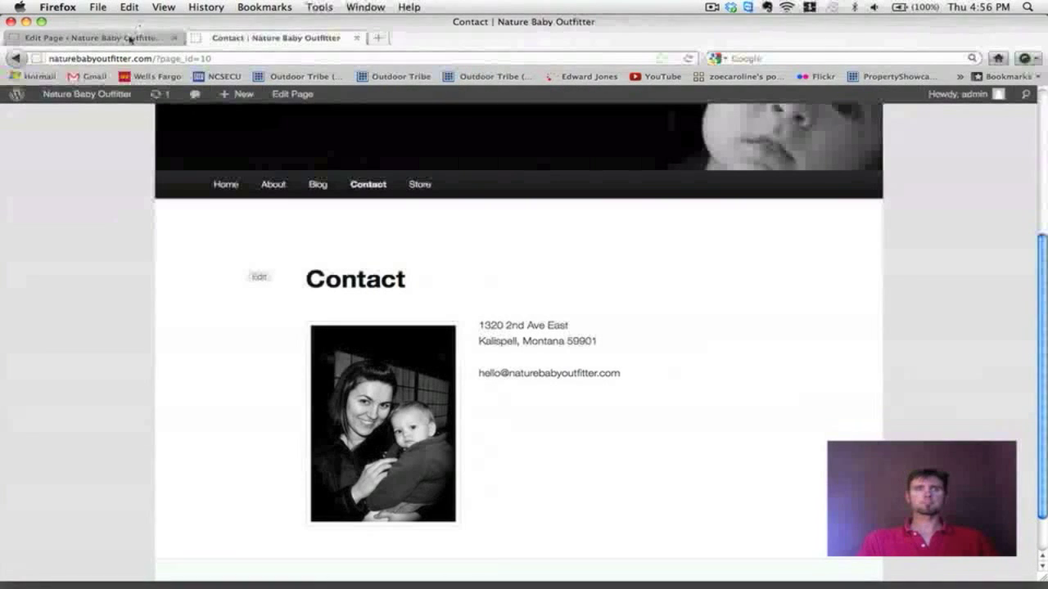
Step: Select the contact email text and link it to a mailto: address of the contact email
click(90, 38)
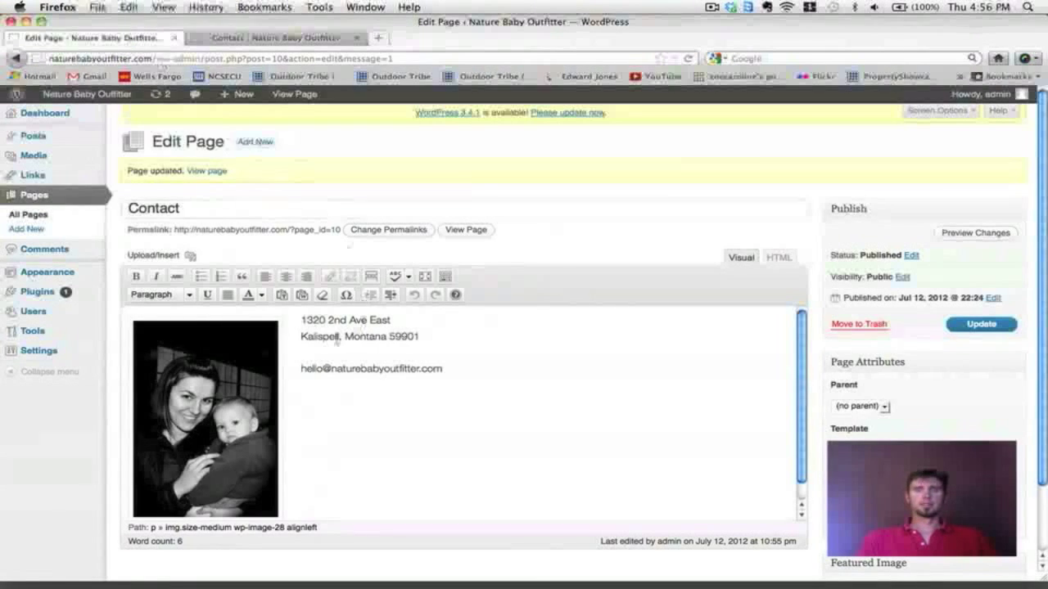
drag(302, 370, 467, 391)
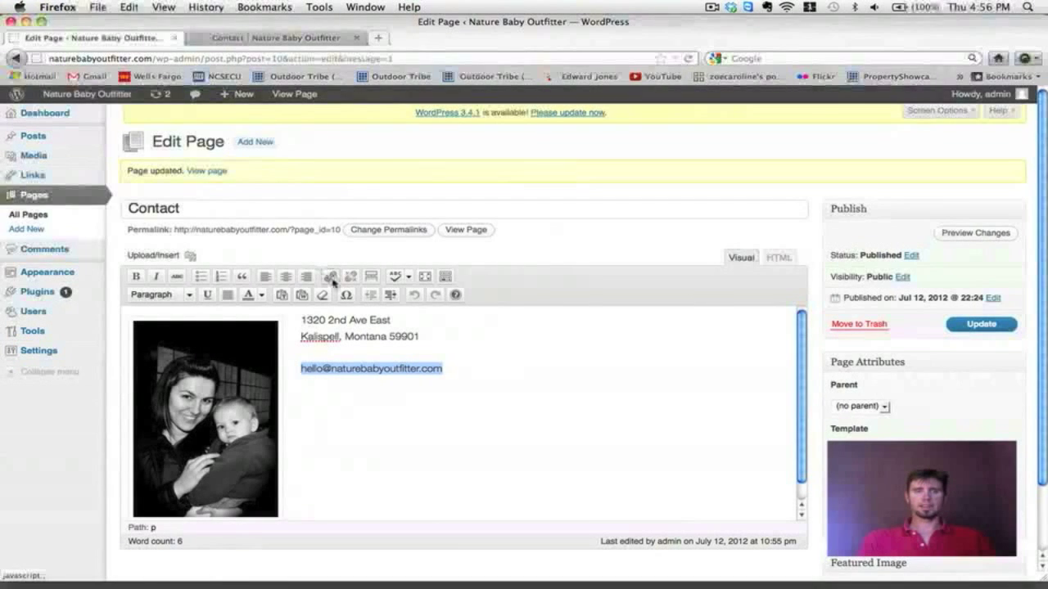
click(330, 278)
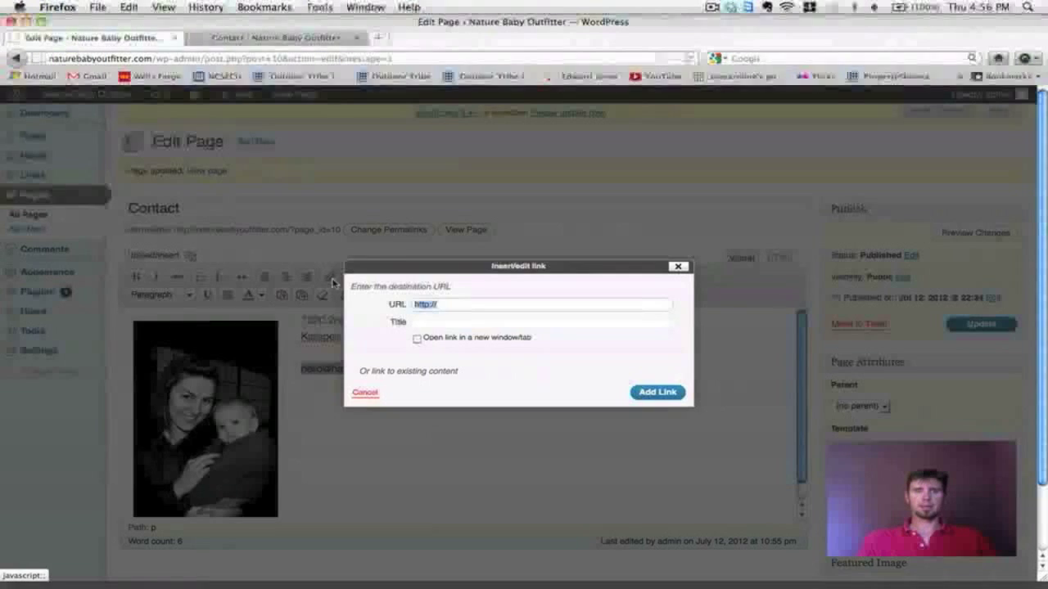
click(445, 306)
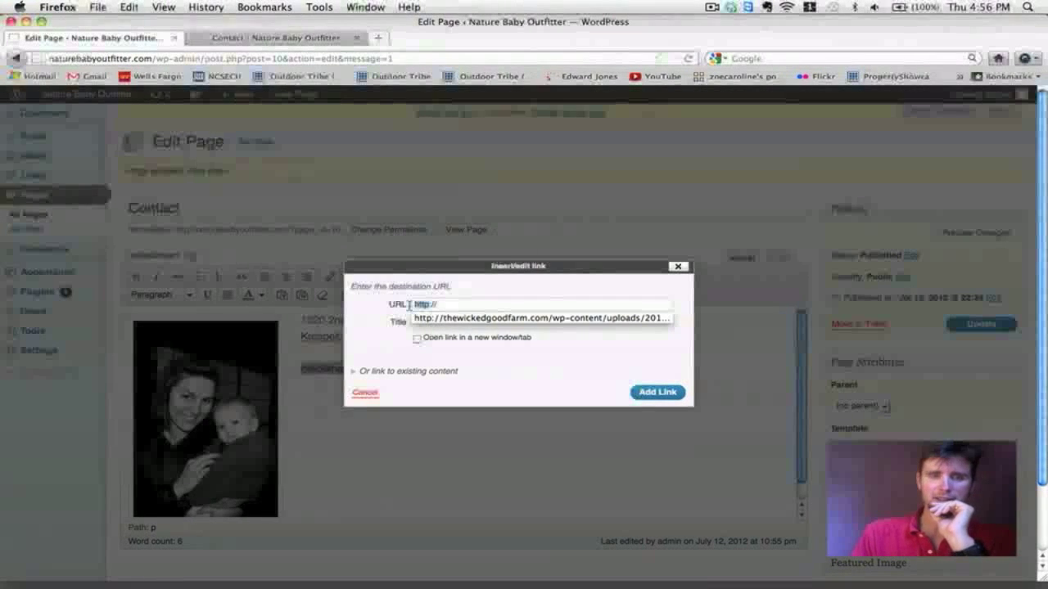
double_click(422, 304)
text(mail)
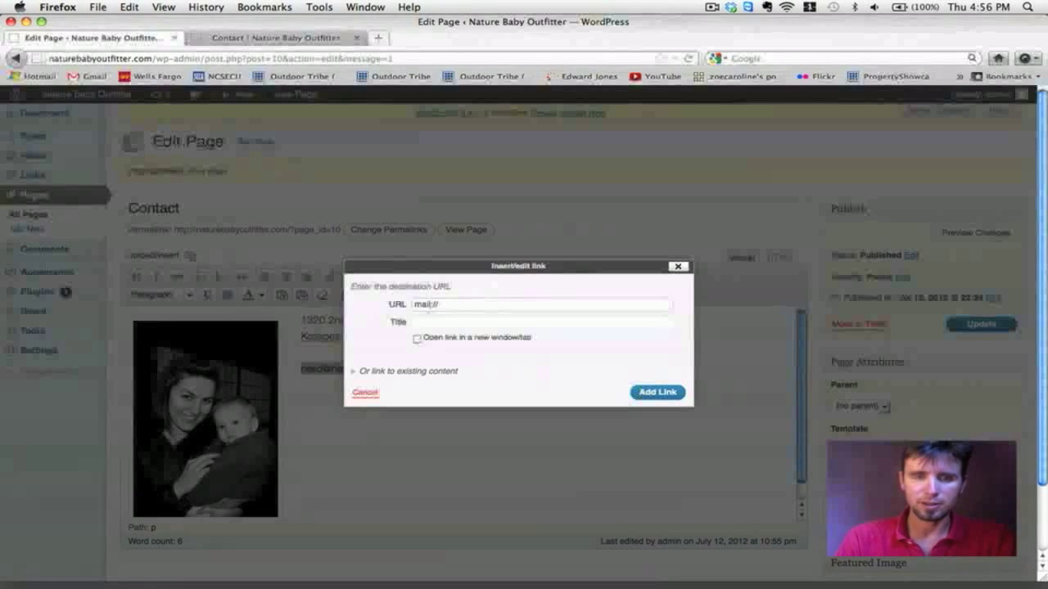
text(to)
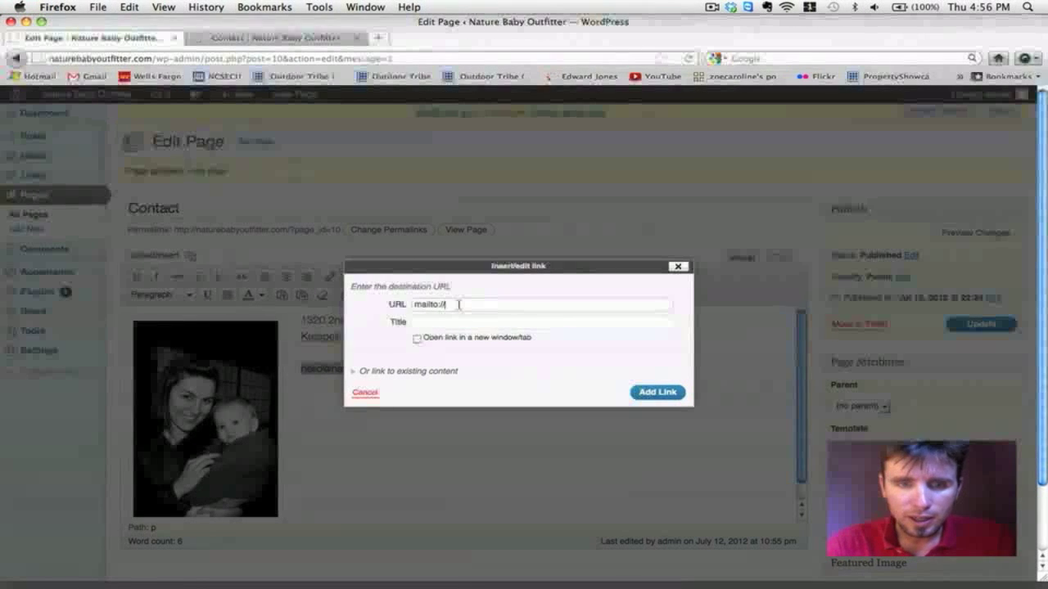
drag(452, 267, 584, 254)
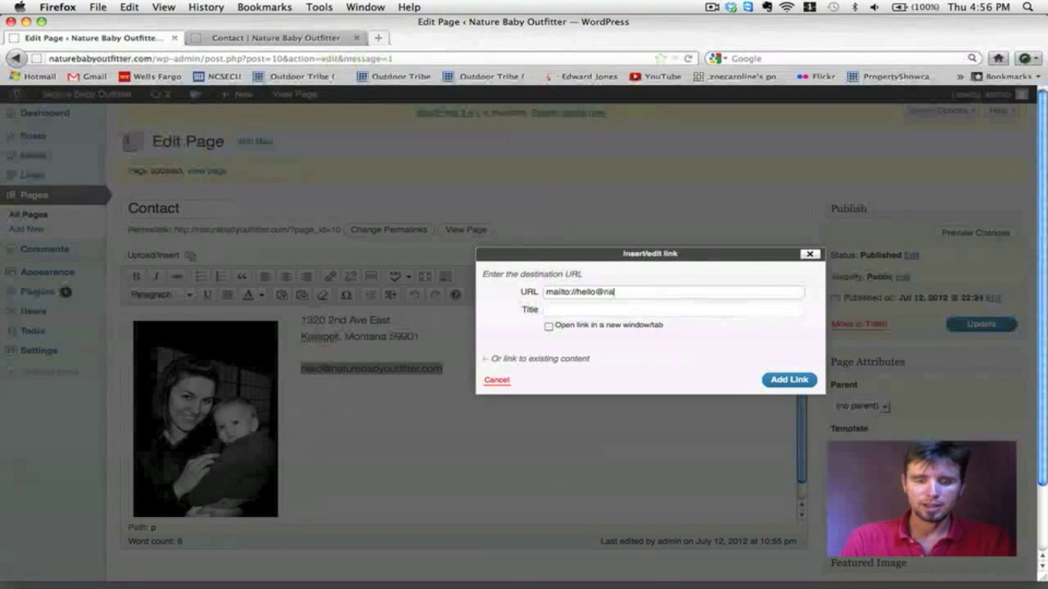
text(ren)
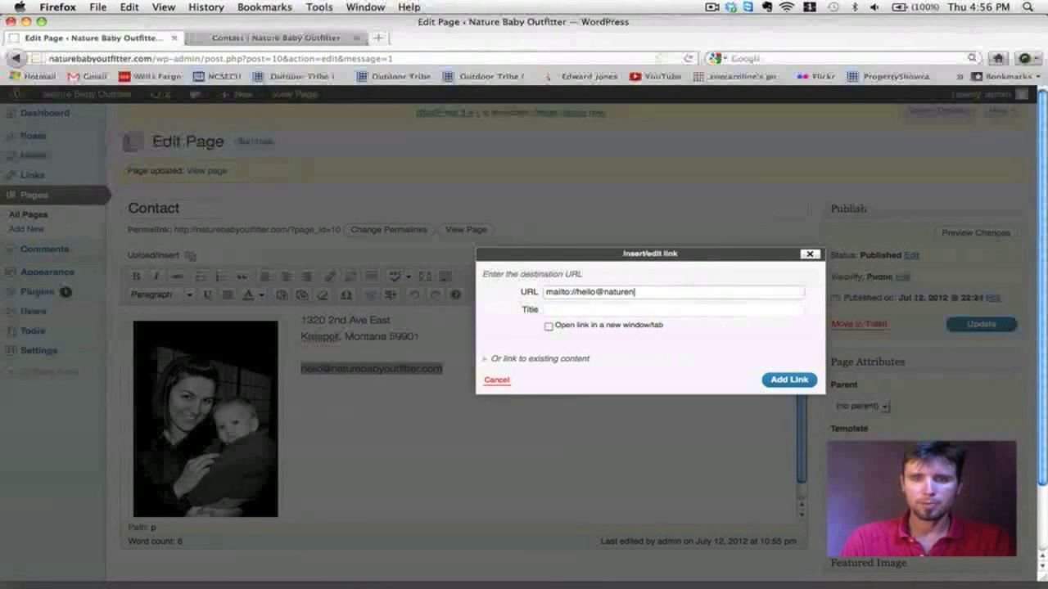
key(BackSpace)
text(babyoutfitter.com)
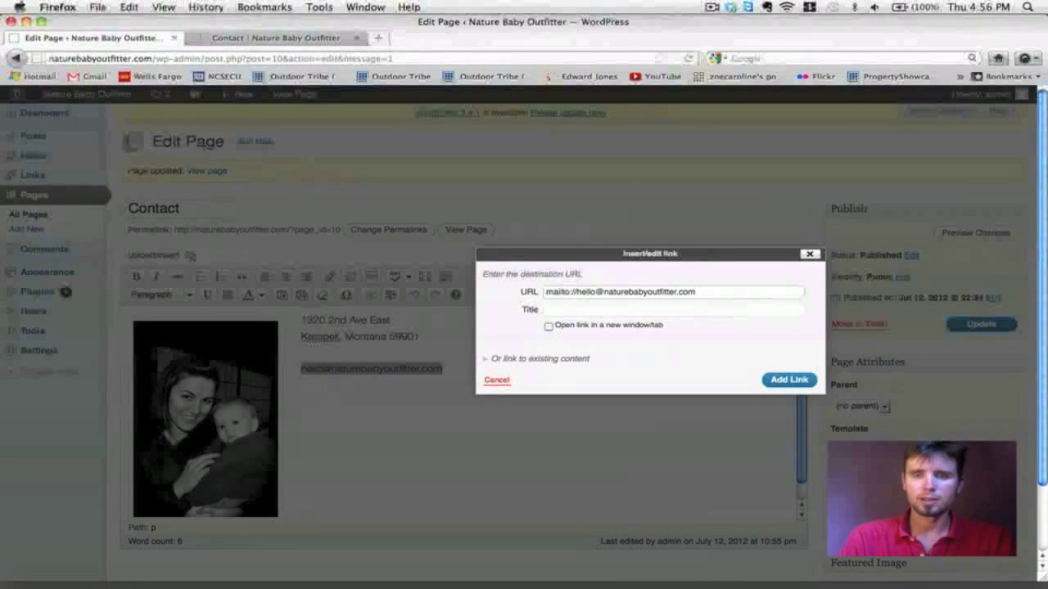
click(777, 380)
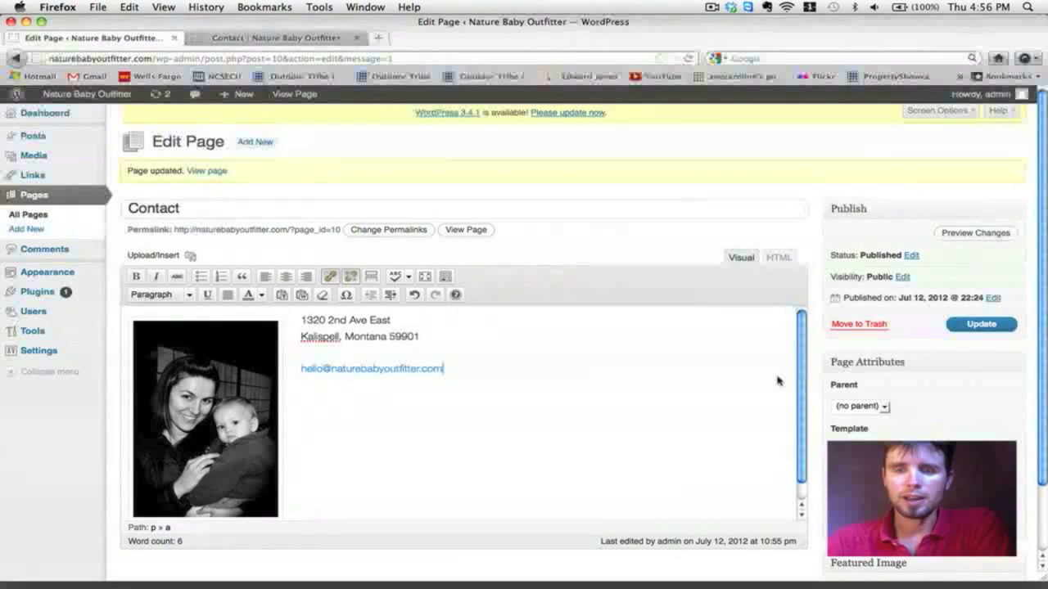
Step: Update the Contact page and reload the live Contact page
click(1000, 325)
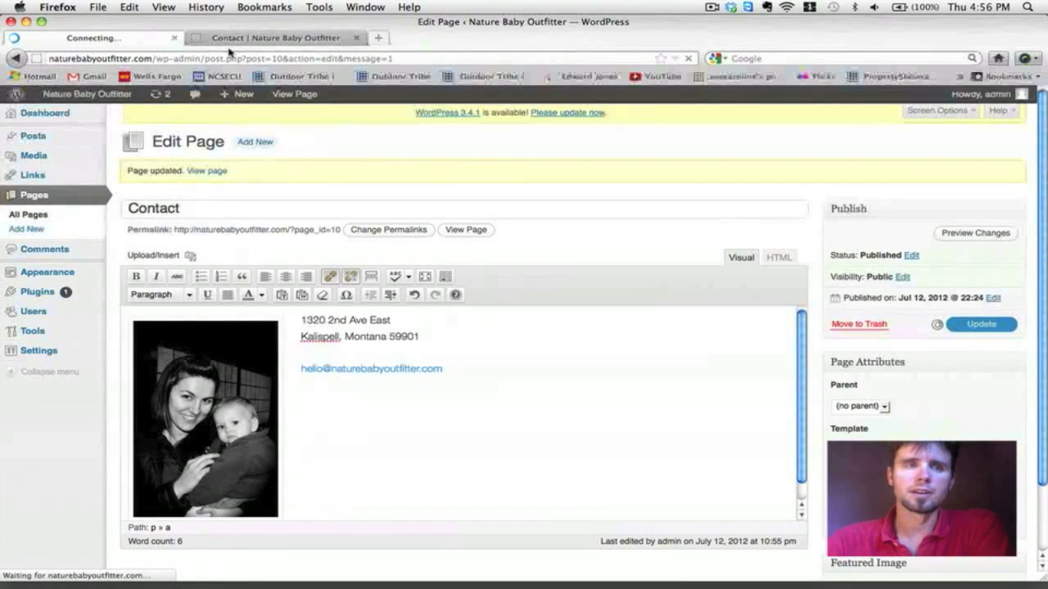
click(229, 38)
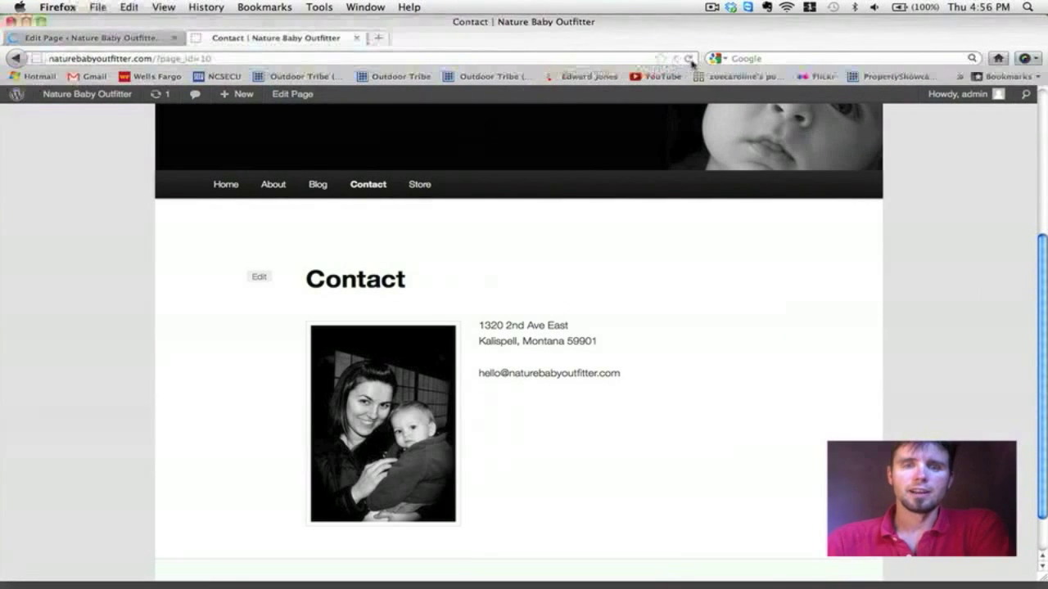
click(689, 59)
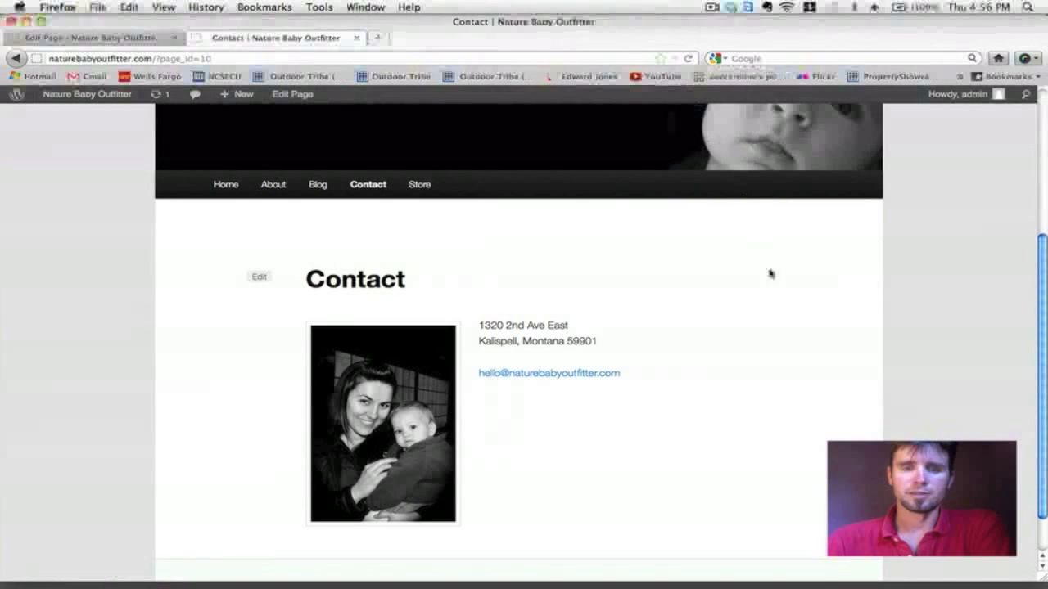
Step: Test the email link on the live page, then close the new Mail message without sending
click(559, 382)
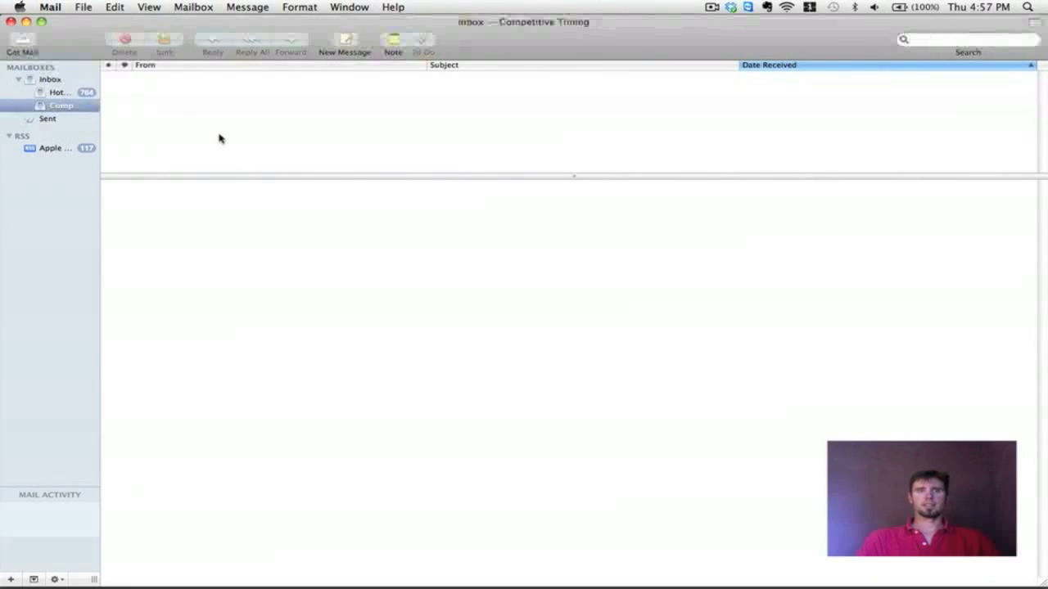
click(11, 22)
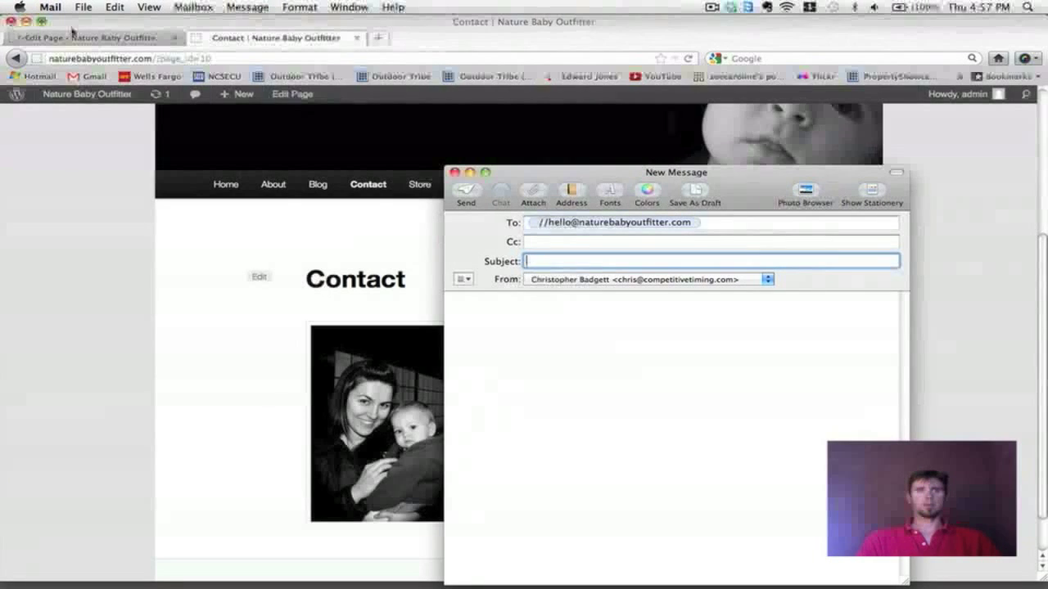
click(454, 173)
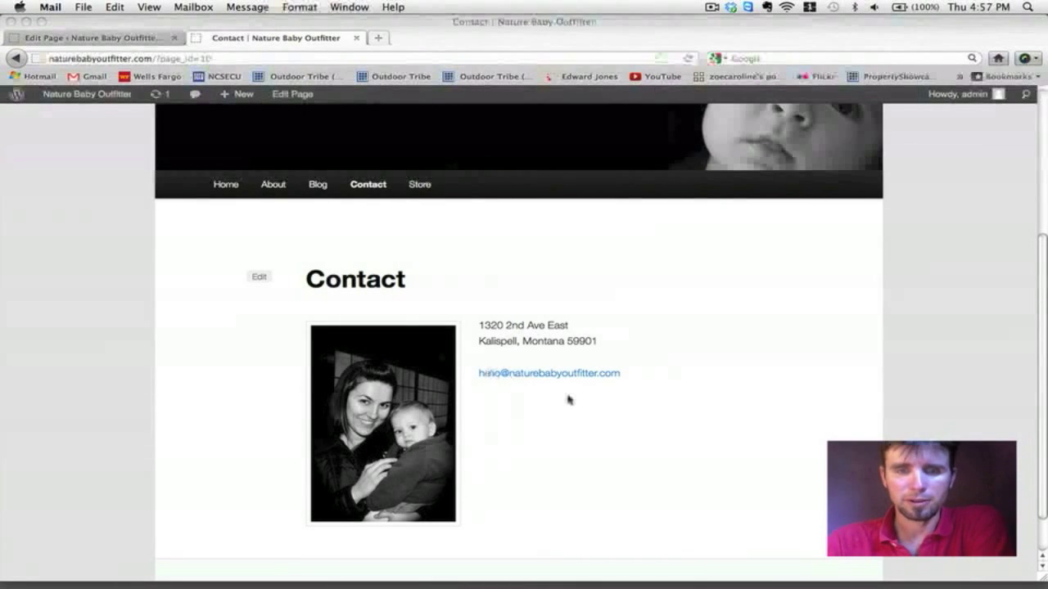
Step: Scroll through the finished live Contact page to review the photo, address and email link
scroll(569, 400, down, 1)
scroll(569, 400, up, 5)
scroll(569, 399, down, 2)
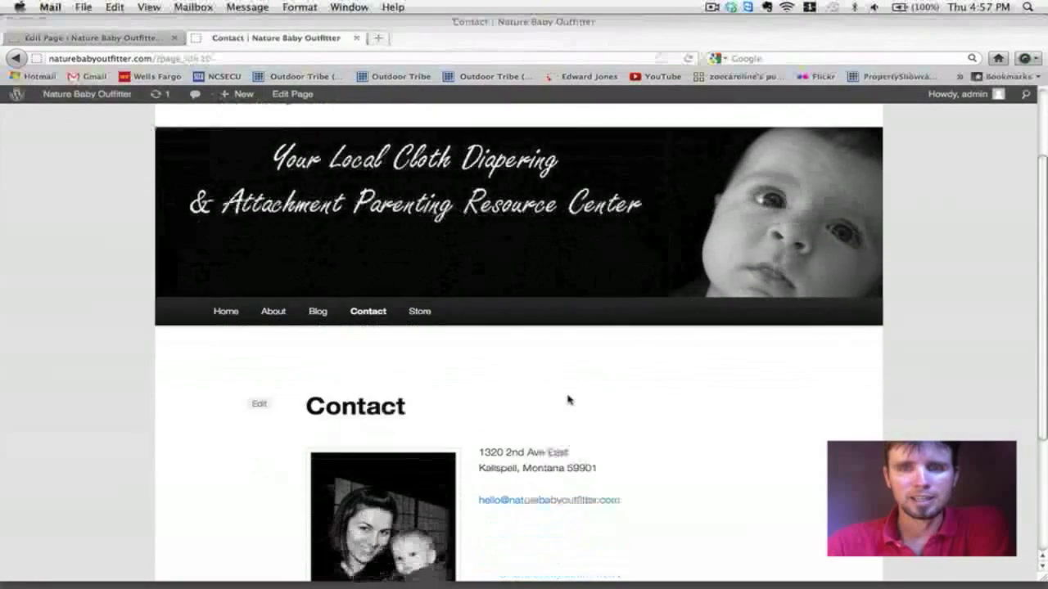
scroll(569, 399, down, 3)
scroll(569, 400, up, 2)
scroll(569, 400, down, 1)
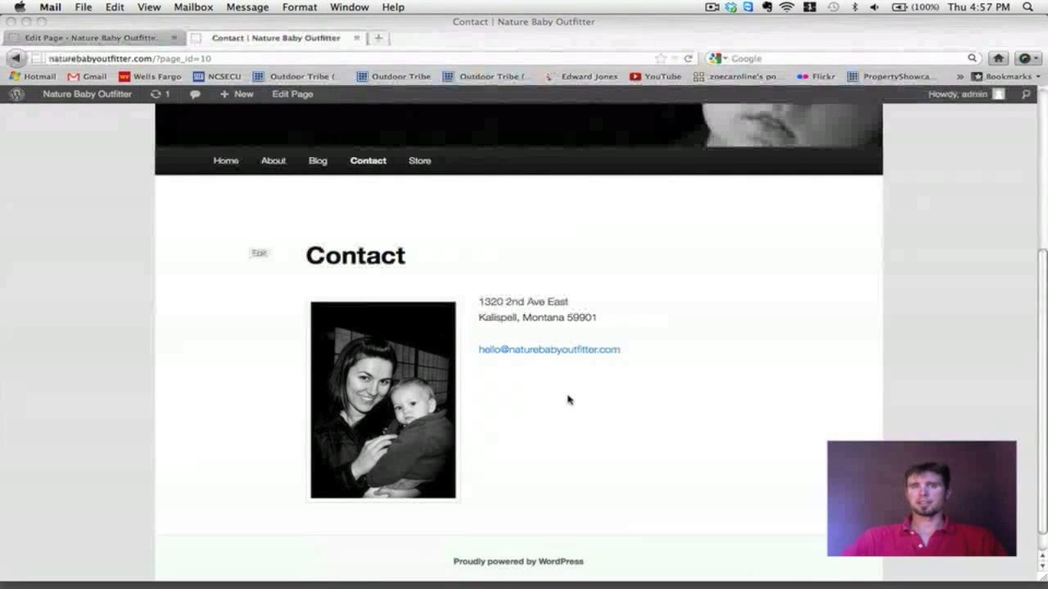
scroll(569, 400, down, 1)
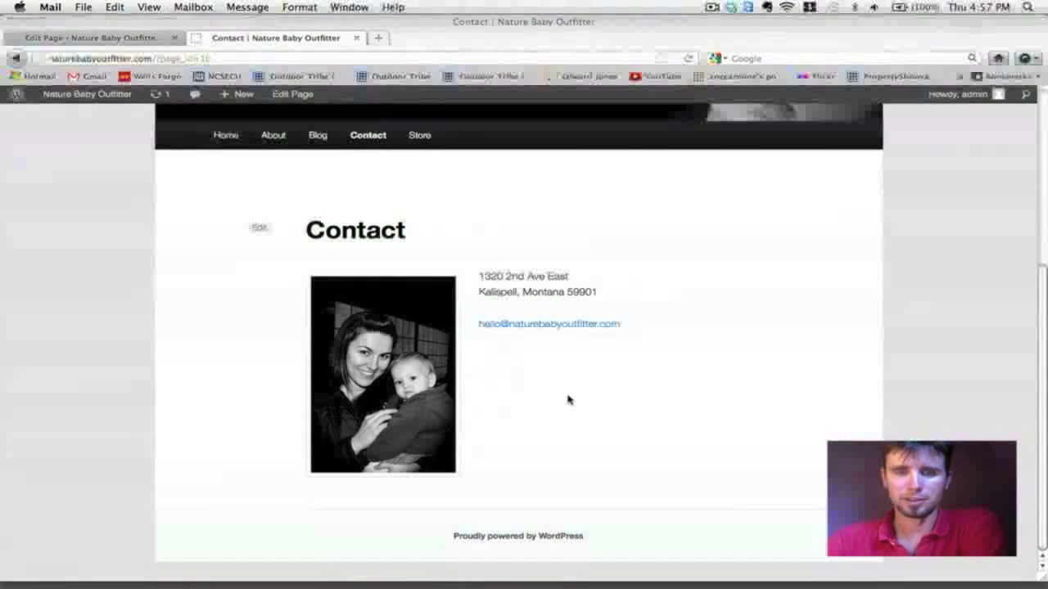
scroll(569, 400, up, 3)
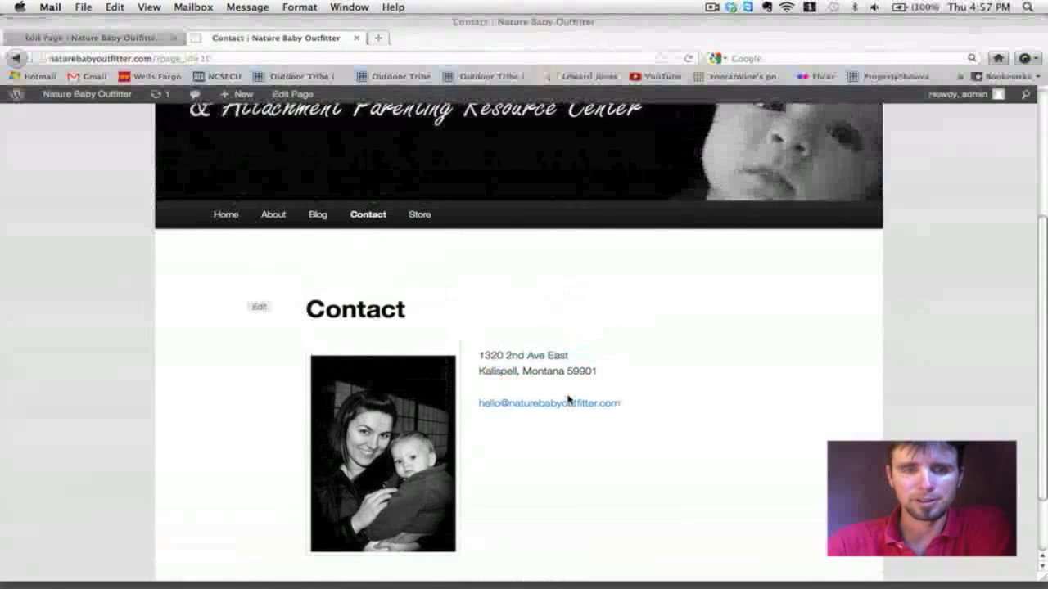
scroll(530, 350, up, 5)
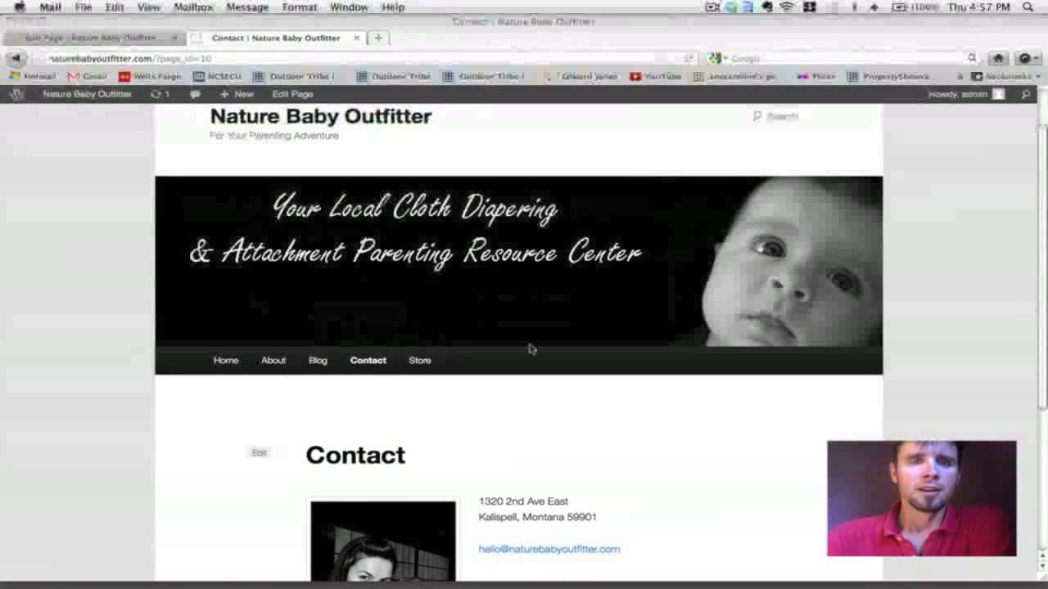
scroll(529, 347, down, 1)
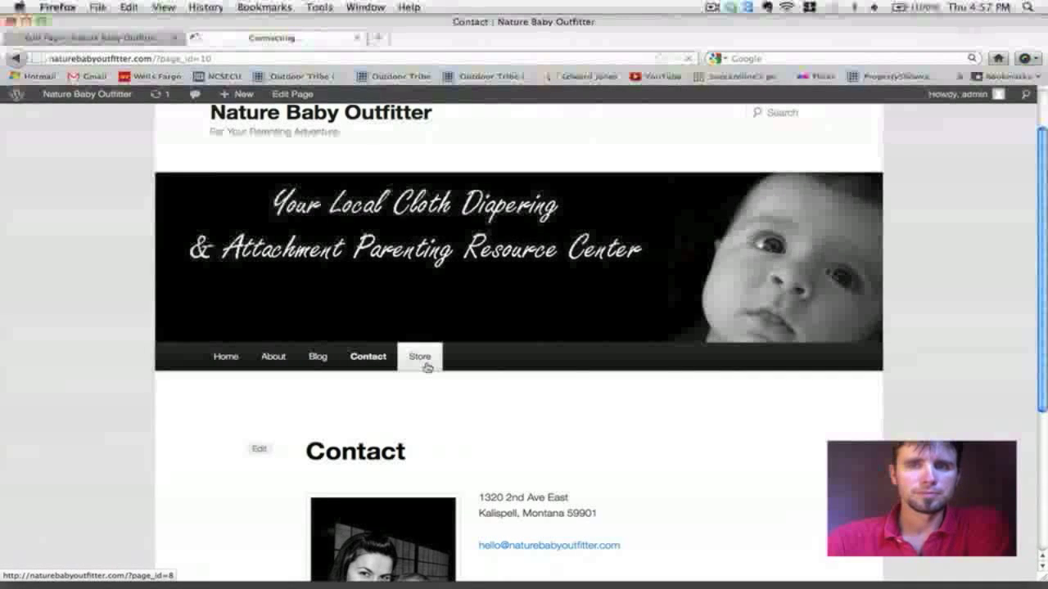
scroll(427, 367, down, 1)
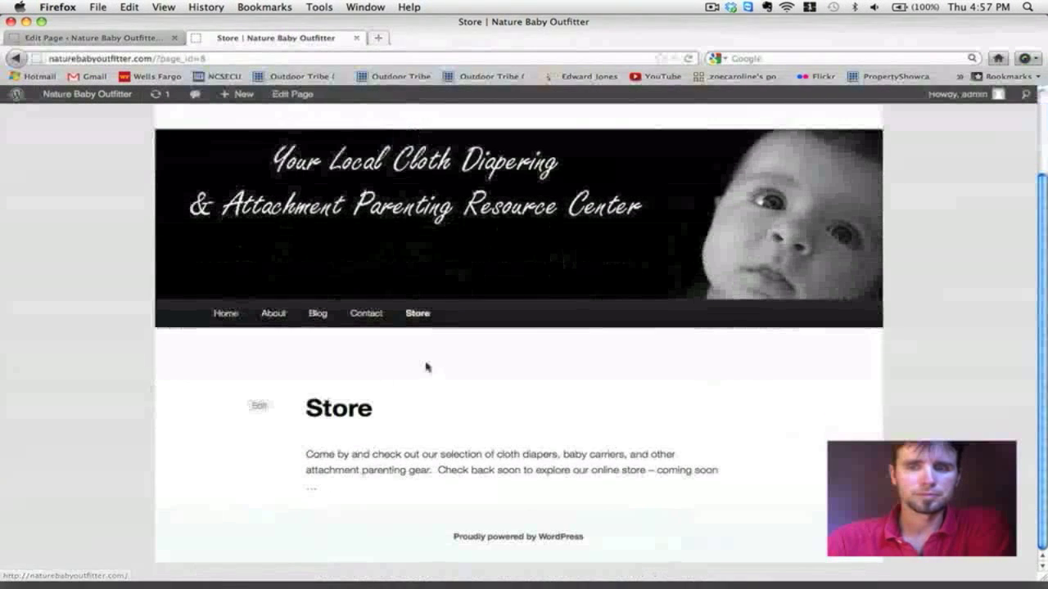
Step: Open the Store page from All Pages and start inserting media before its blurb text
click(82, 38)
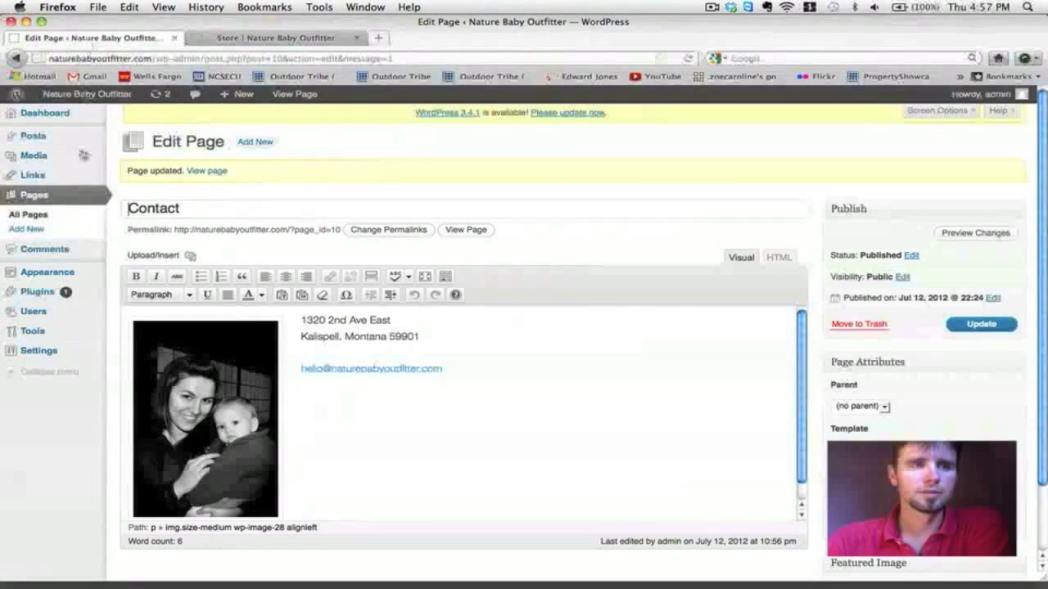
click(28, 215)
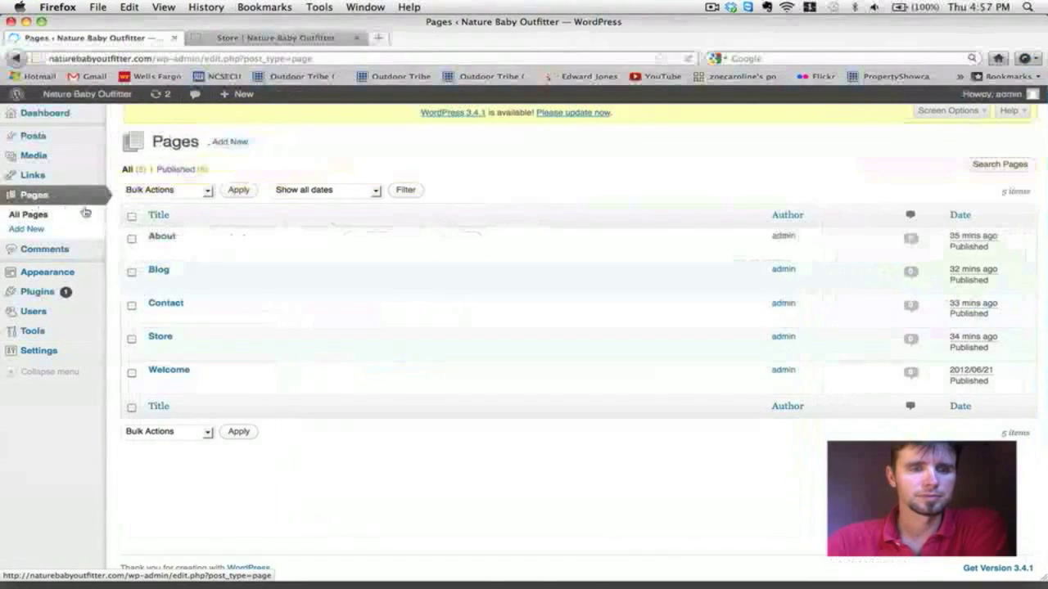
click(159, 340)
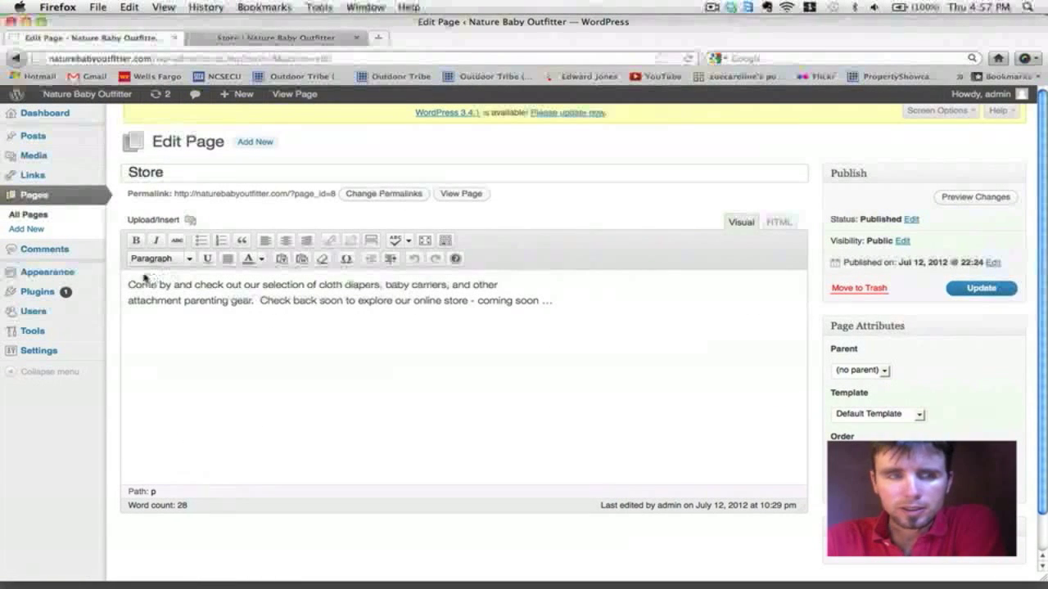
click(129, 284)
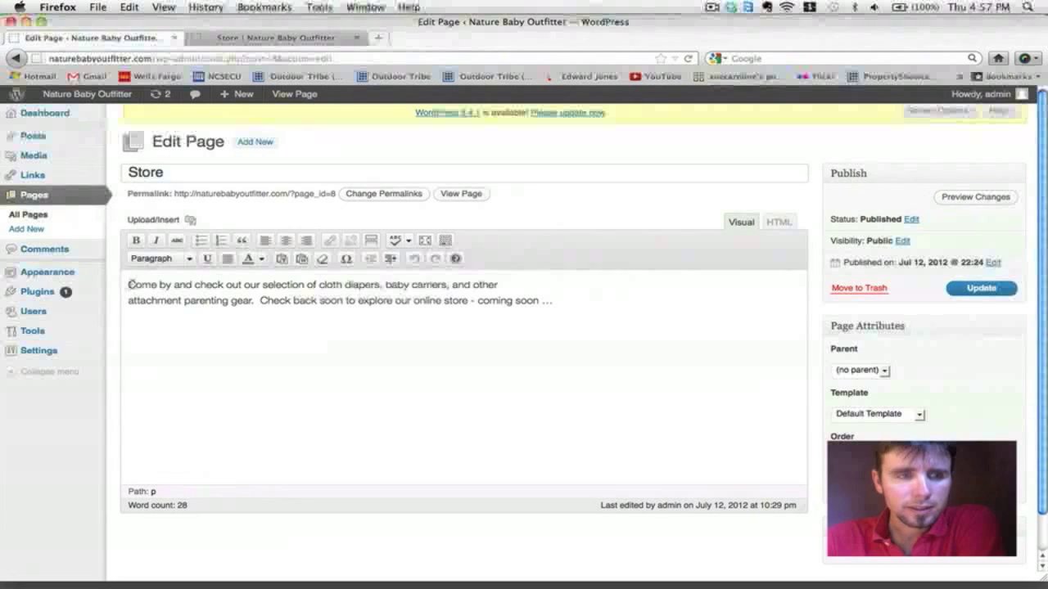
click(190, 221)
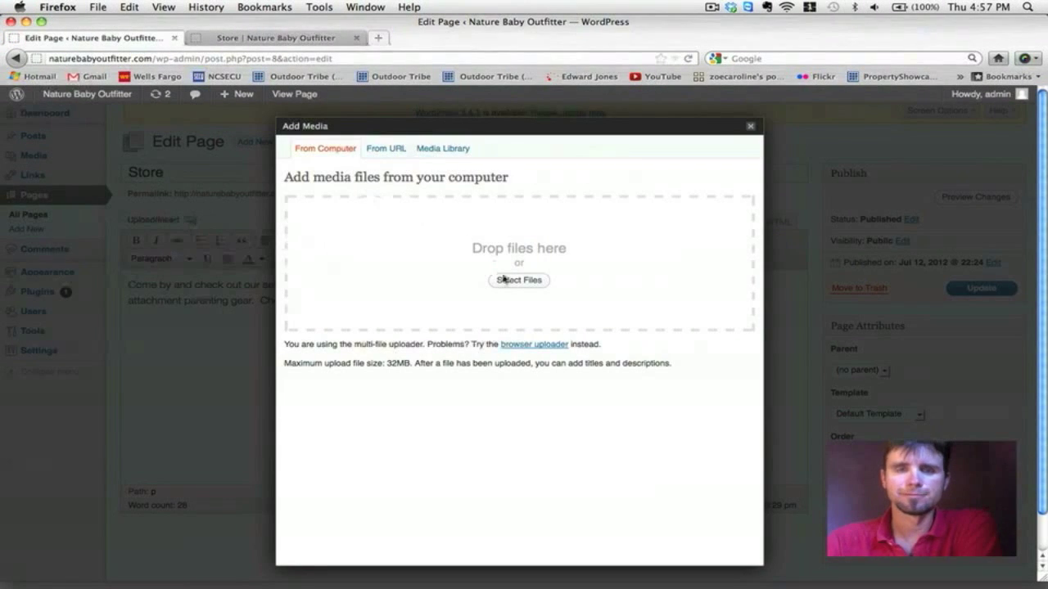
Step: Upload Nature Baby Outfitter STORE.jpg from the computer into Add Media
click(505, 280)
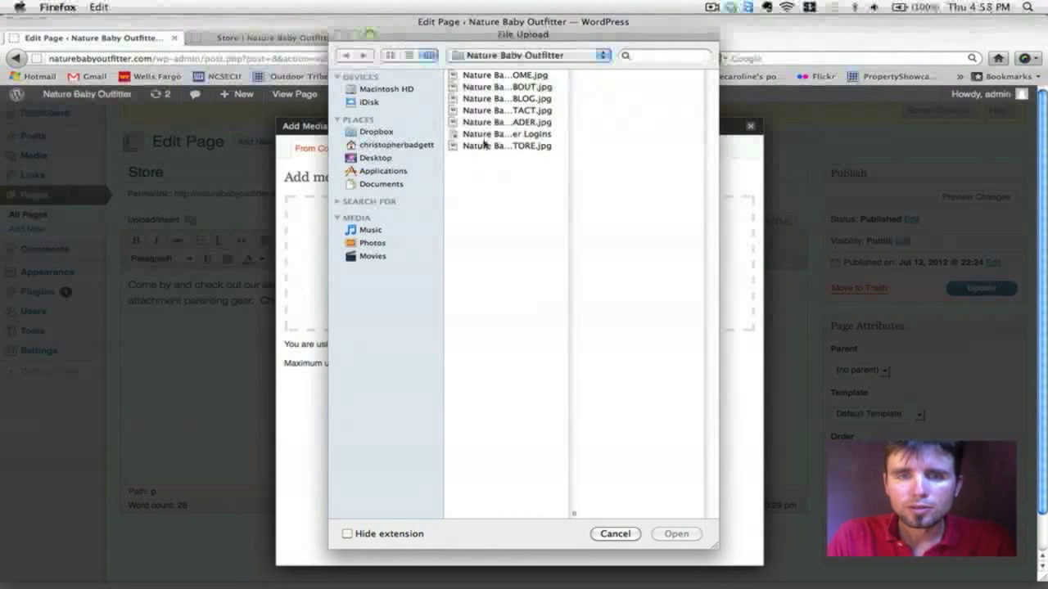
click(484, 146)
click(687, 536)
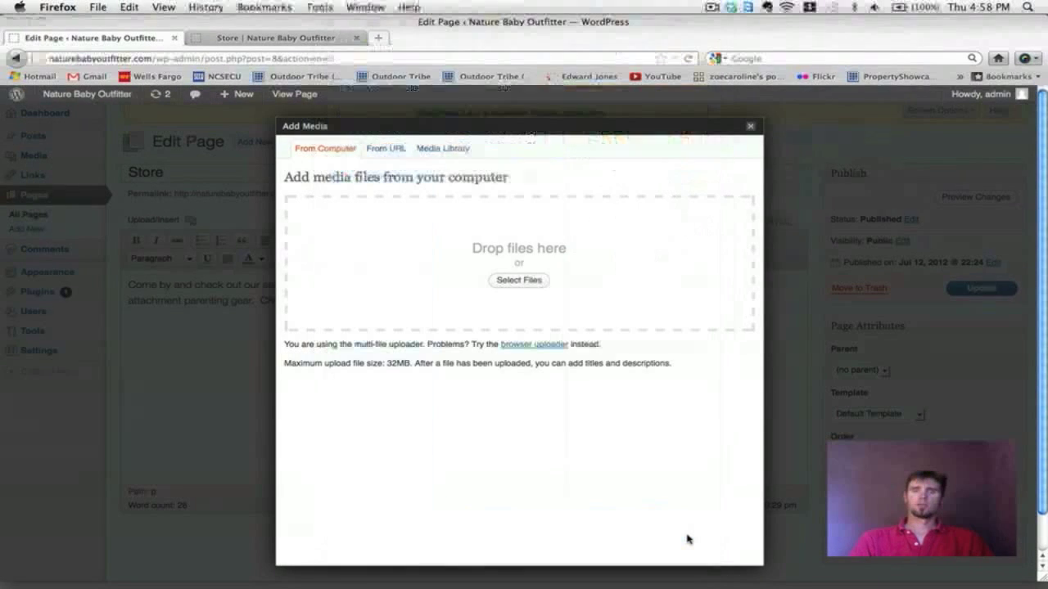
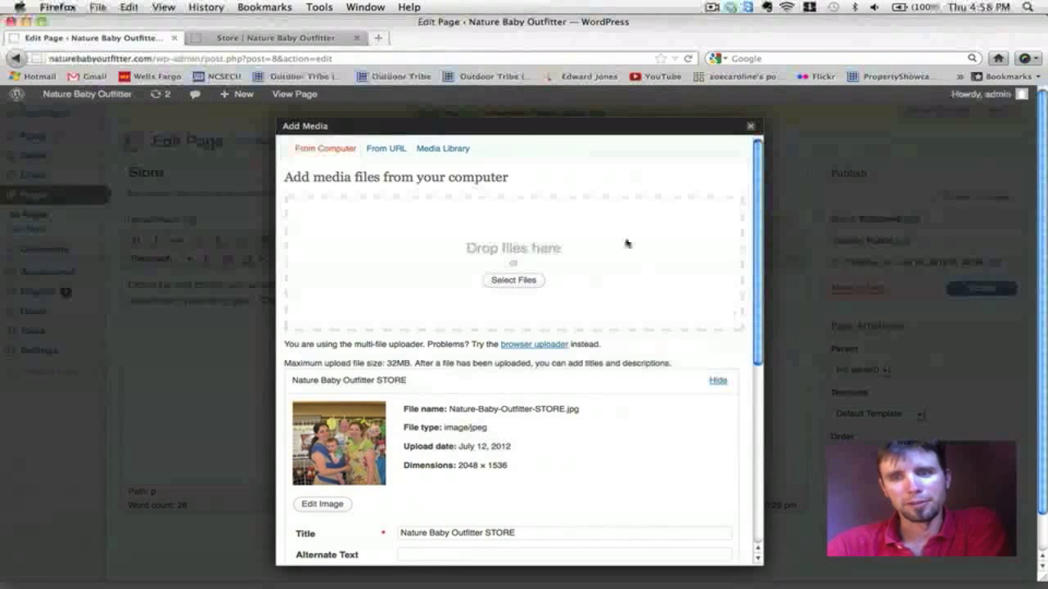
Step: Insert the STORE photo at Large size with no link, then update the Store page
scroll(626, 243, down, 5)
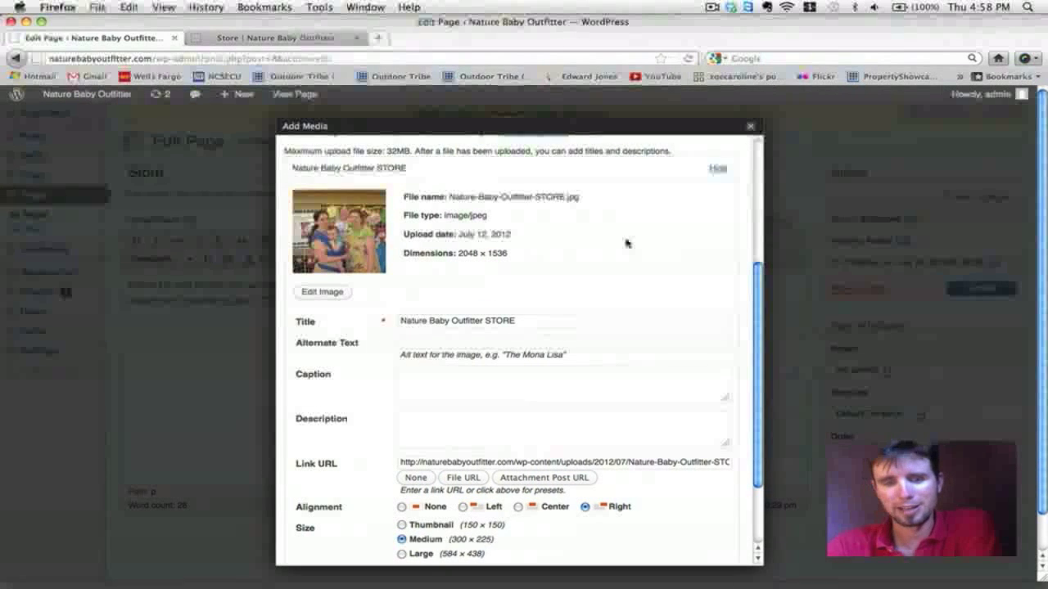
scroll(626, 243, down, 2)
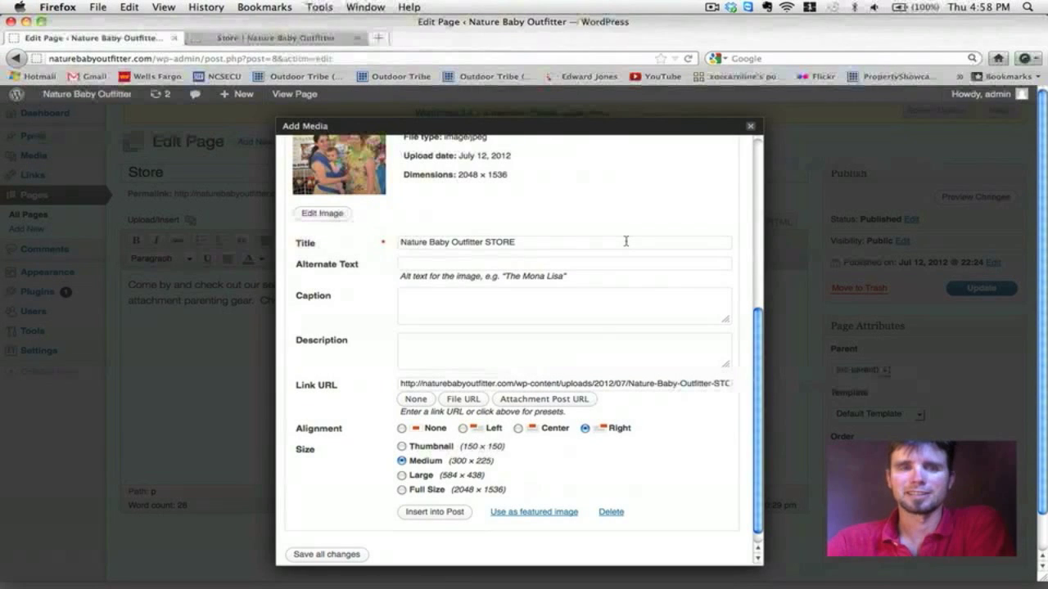
scroll(627, 241, down, 2)
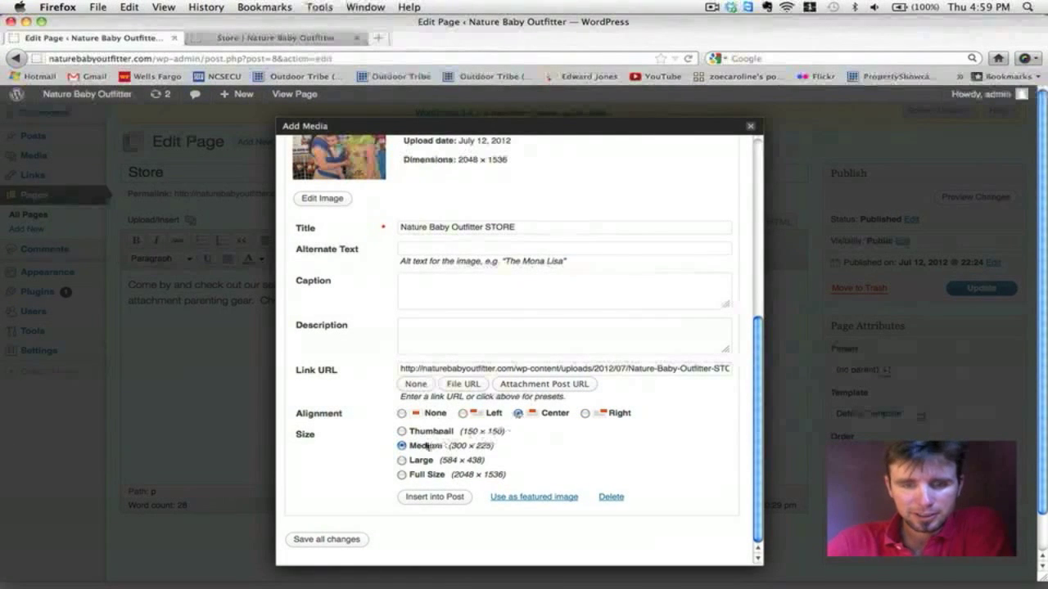
click(401, 461)
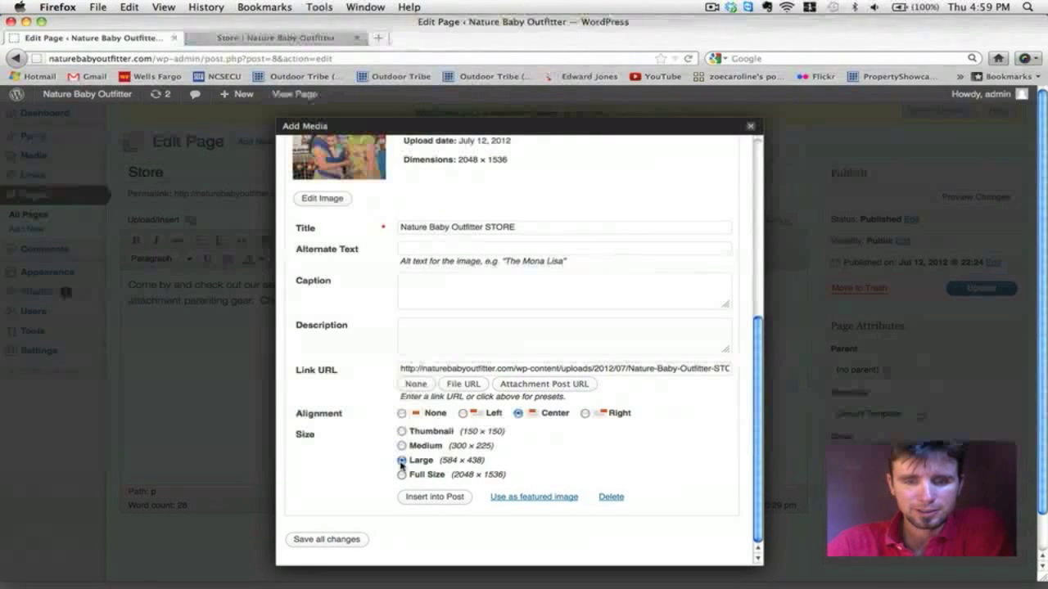
click(417, 385)
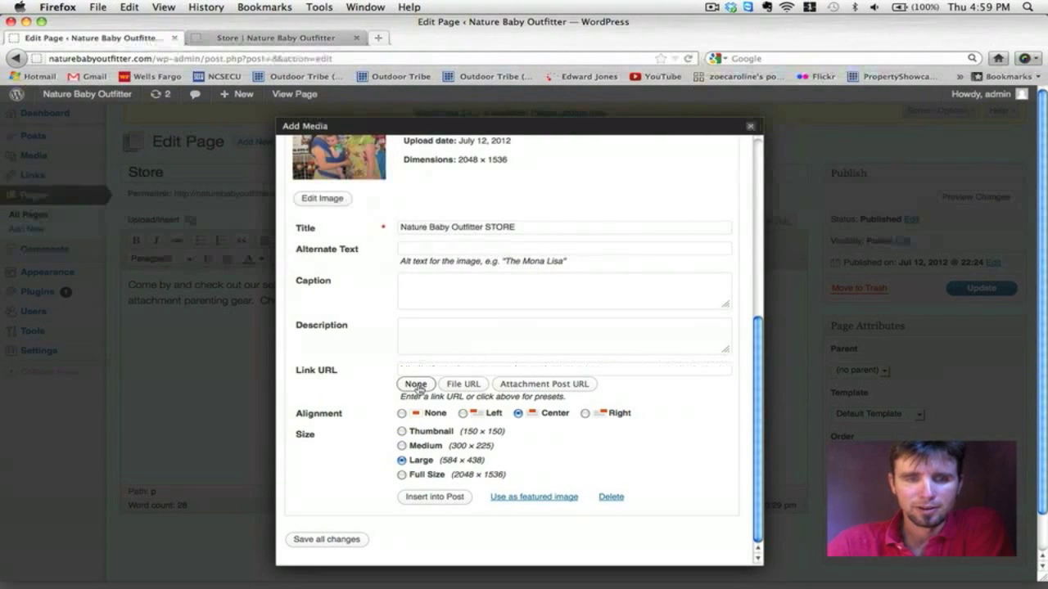
click(433, 499)
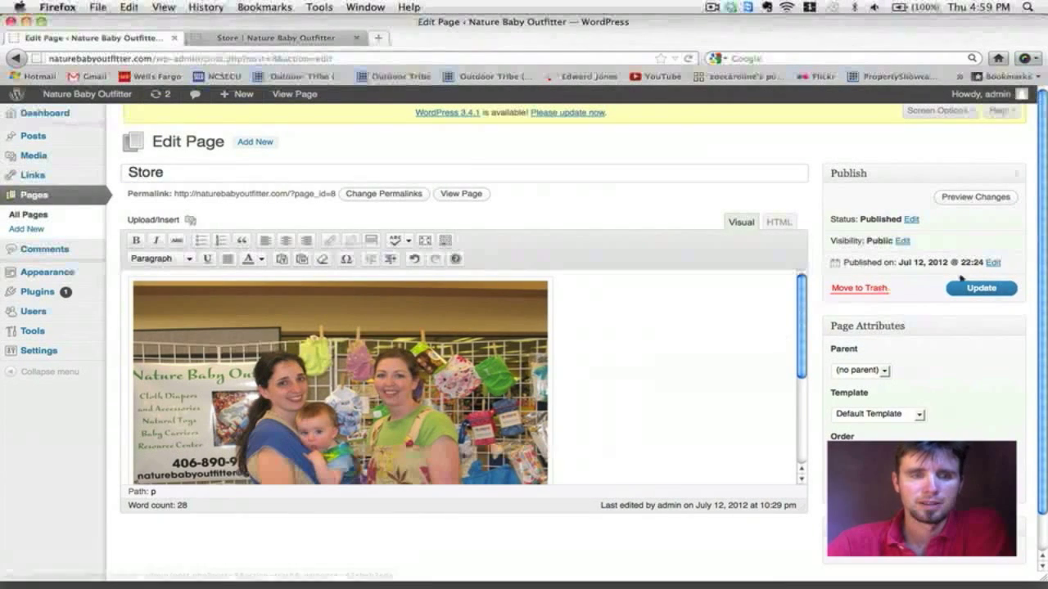
click(981, 288)
Step: Reload the live Store page to check the photo above the cloth-diaper paragraph, then return to the editor
click(312, 39)
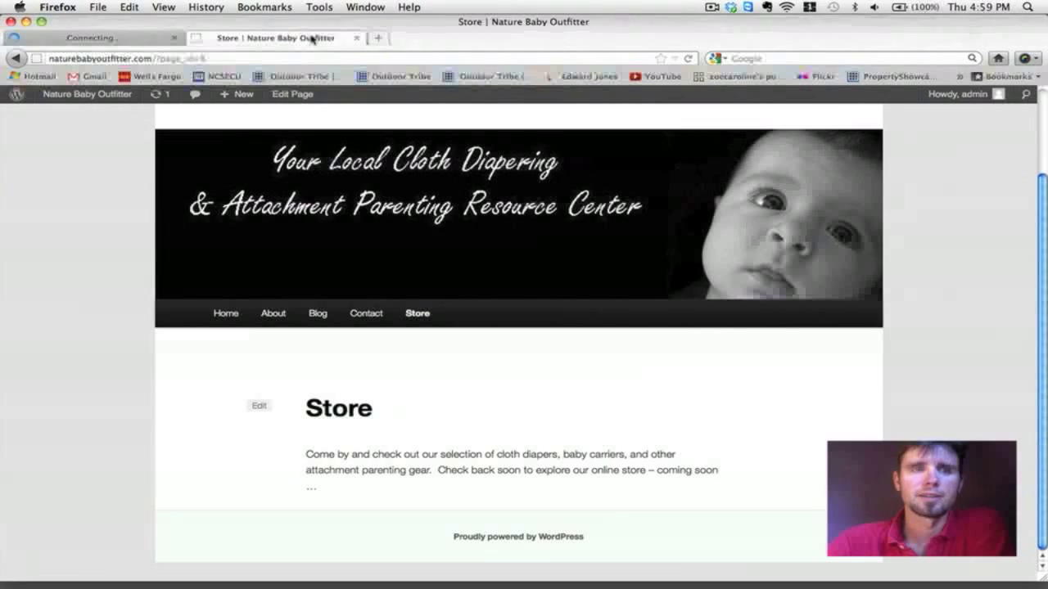
click(688, 58)
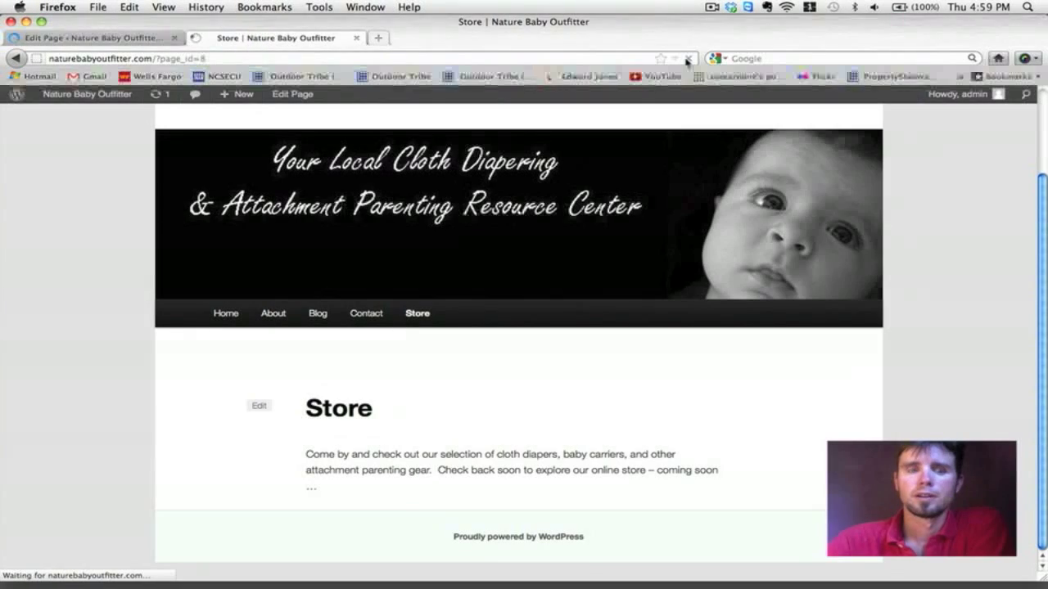
scroll(877, 184, down, 5)
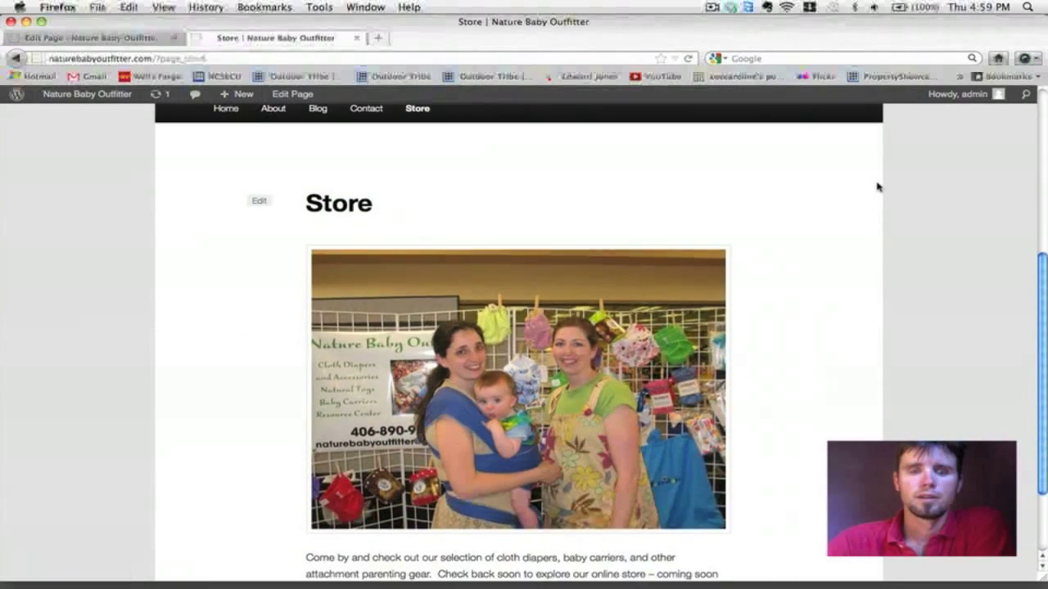
scroll(877, 187, up, 5)
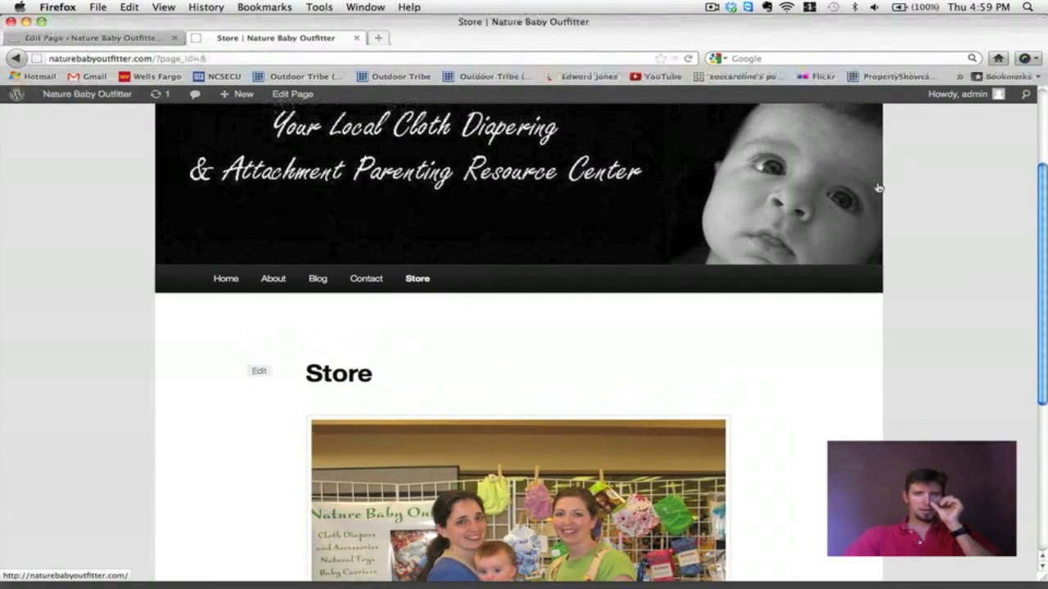
scroll(878, 188, down, 5)
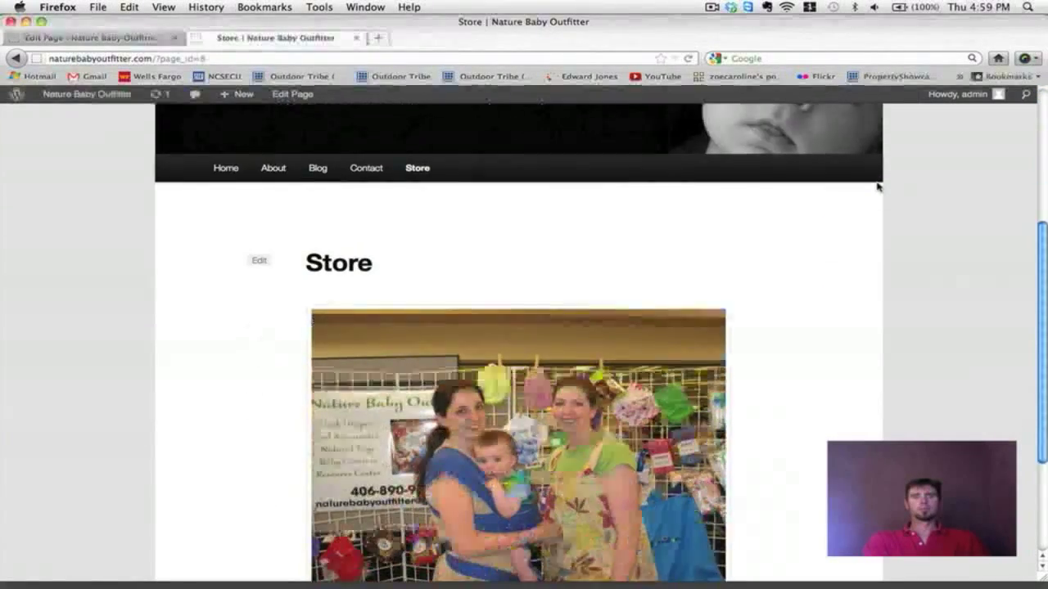
scroll(877, 187, down, 3)
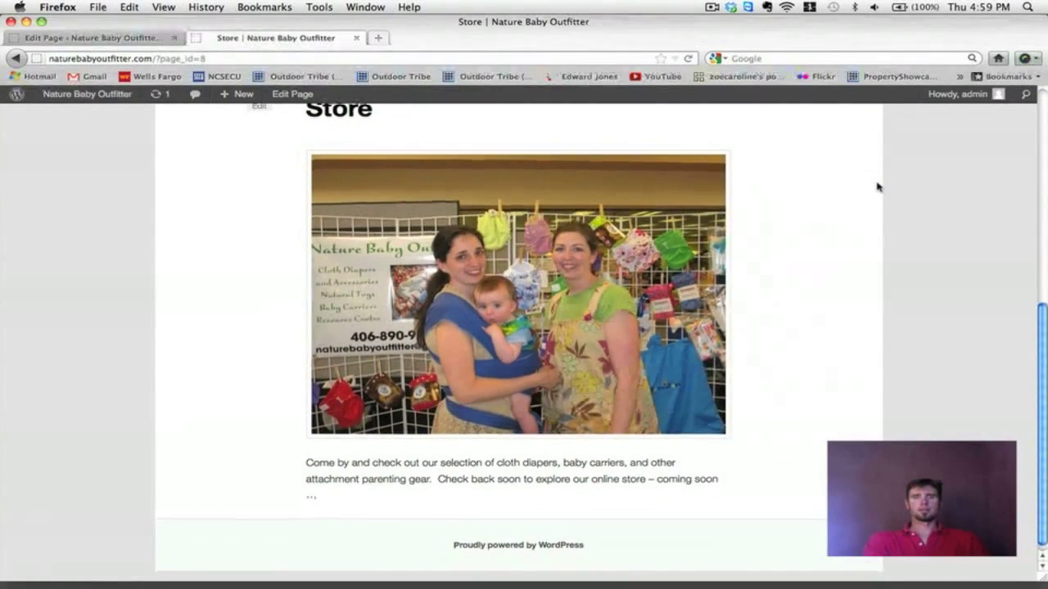
scroll(877, 188, up, 5)
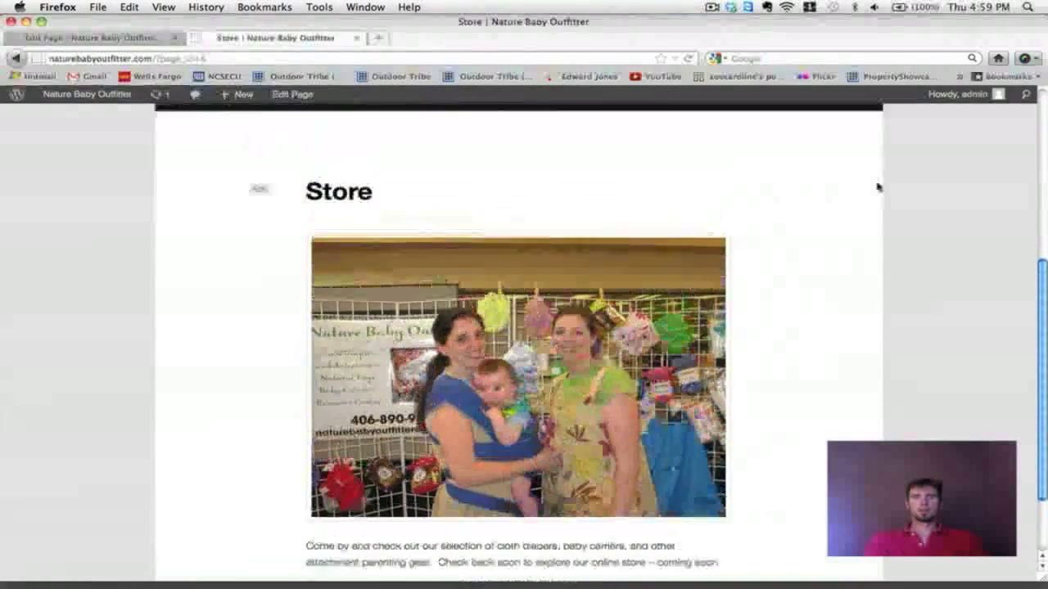
scroll(878, 187, down, 4)
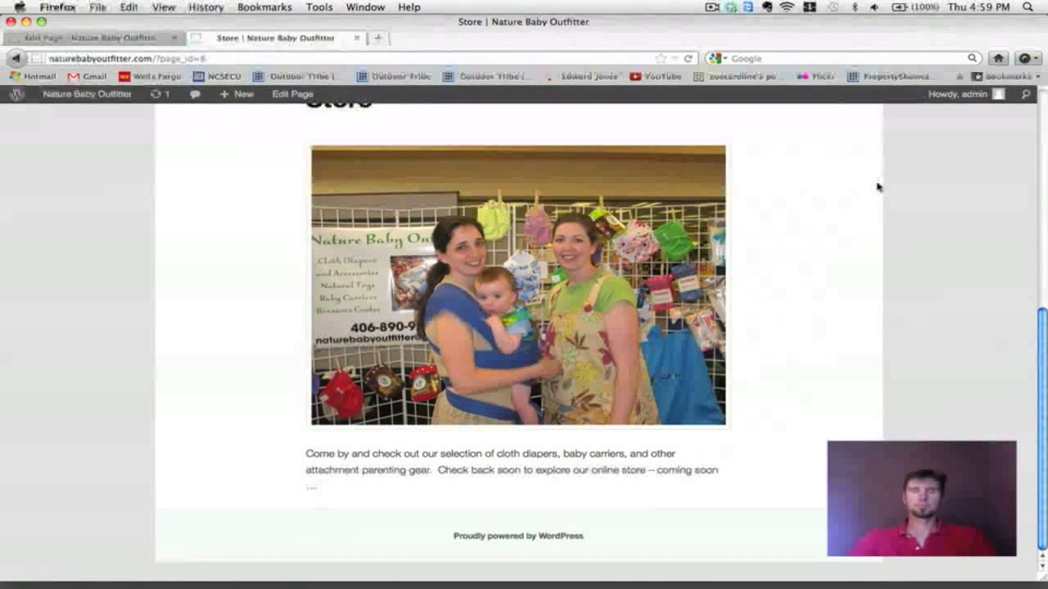
scroll(878, 188, up, 1)
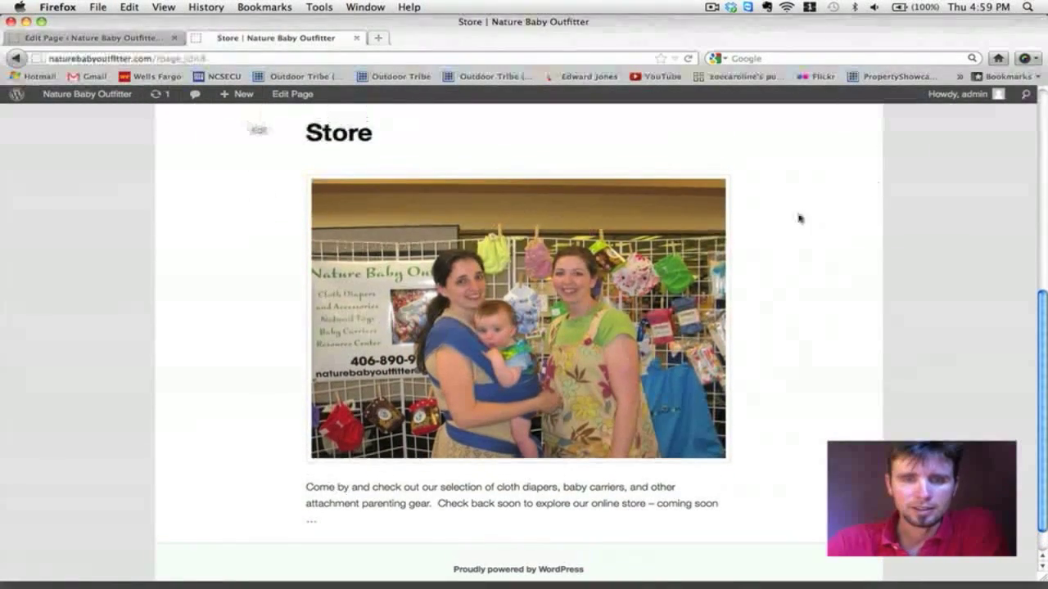
click(74, 39)
Step: Delete the existing Store page photo and pick the STORE image from the Media Library
click(256, 345)
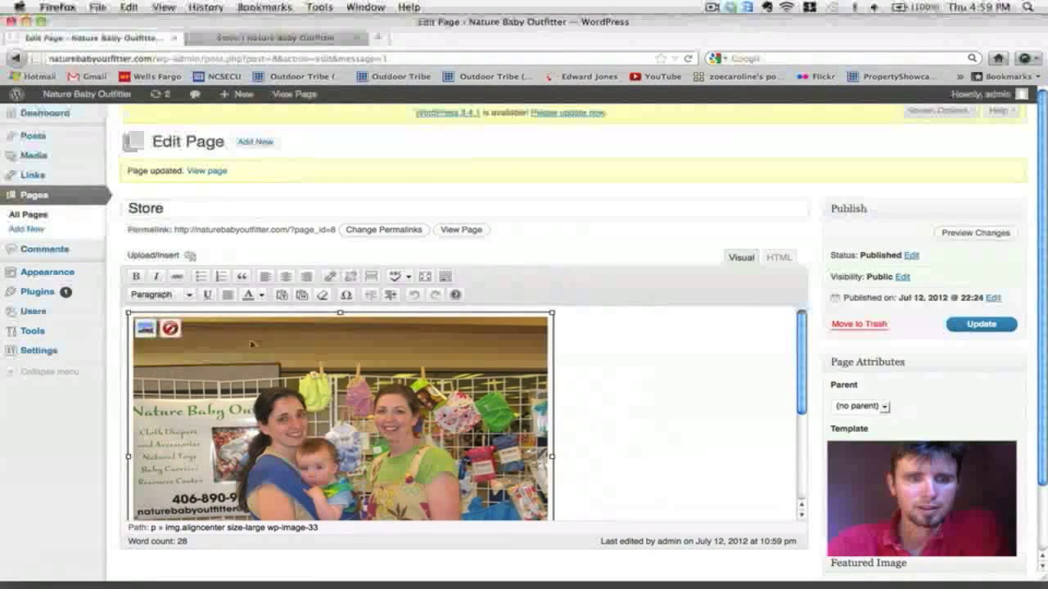
click(170, 329)
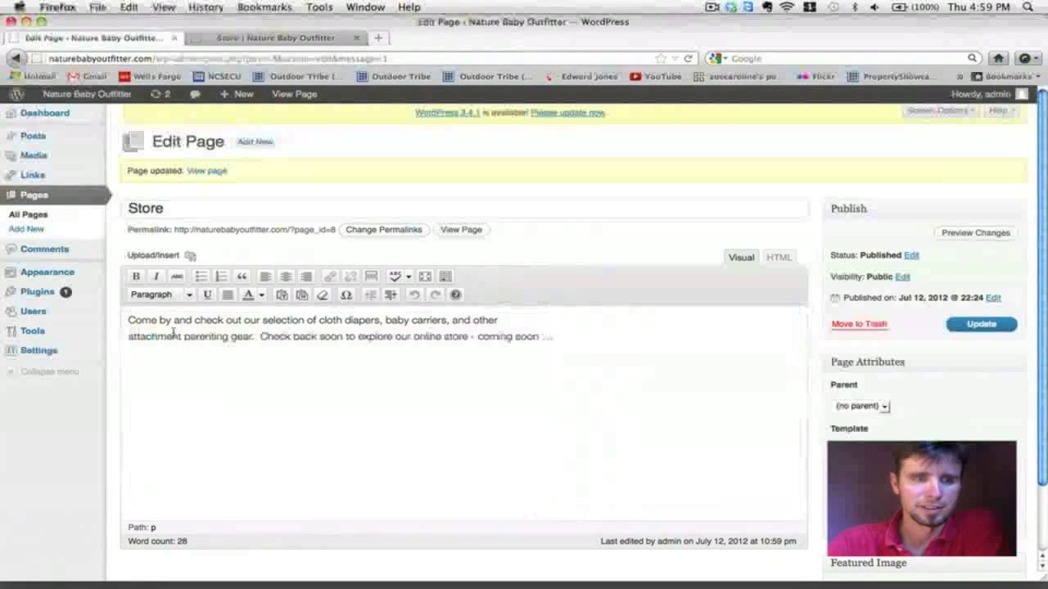
click(193, 256)
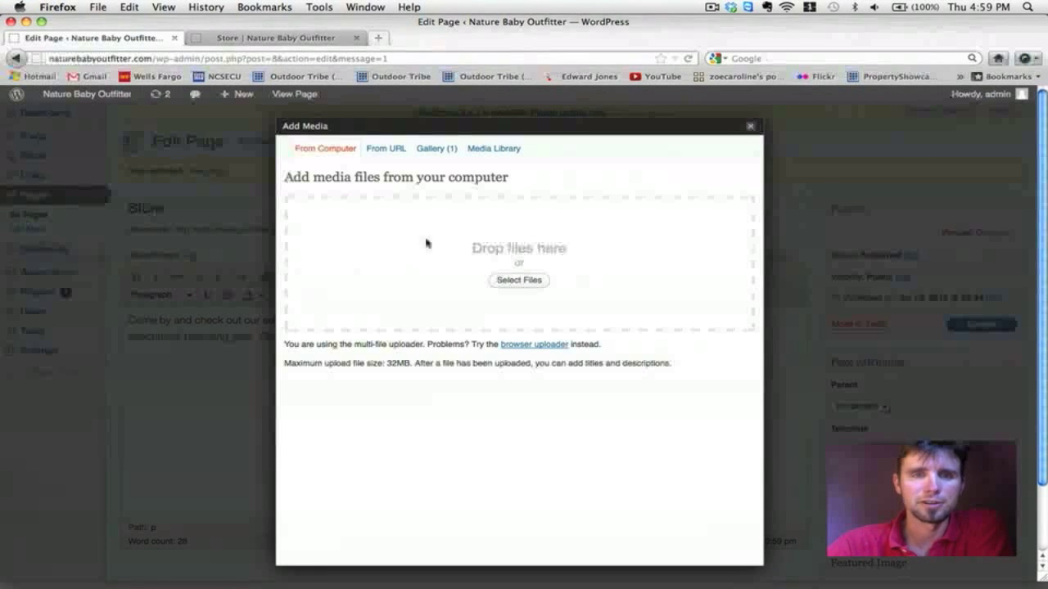
click(489, 150)
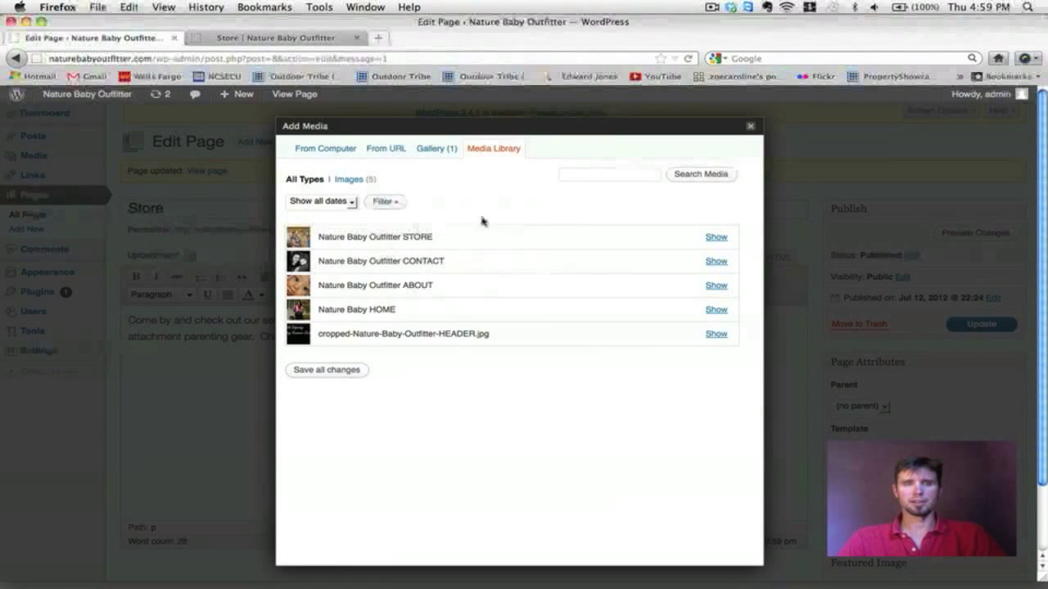
click(716, 237)
Step: Insert the STORE image centered, large and unlinked, and update the Store page
scroll(718, 239, down, 3)
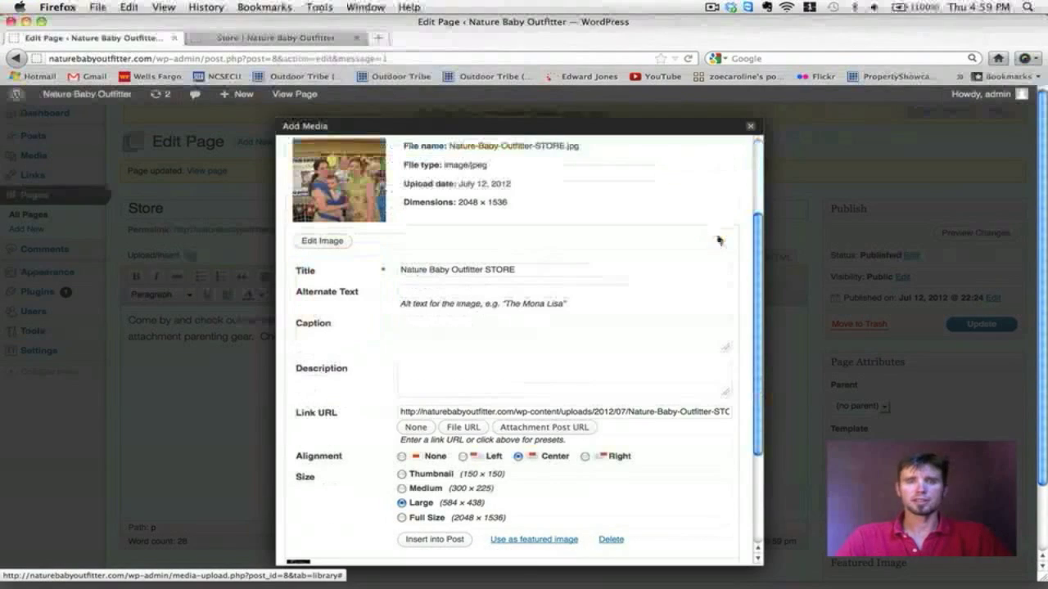
scroll(573, 285, up, 1)
scroll(573, 288, up, 2)
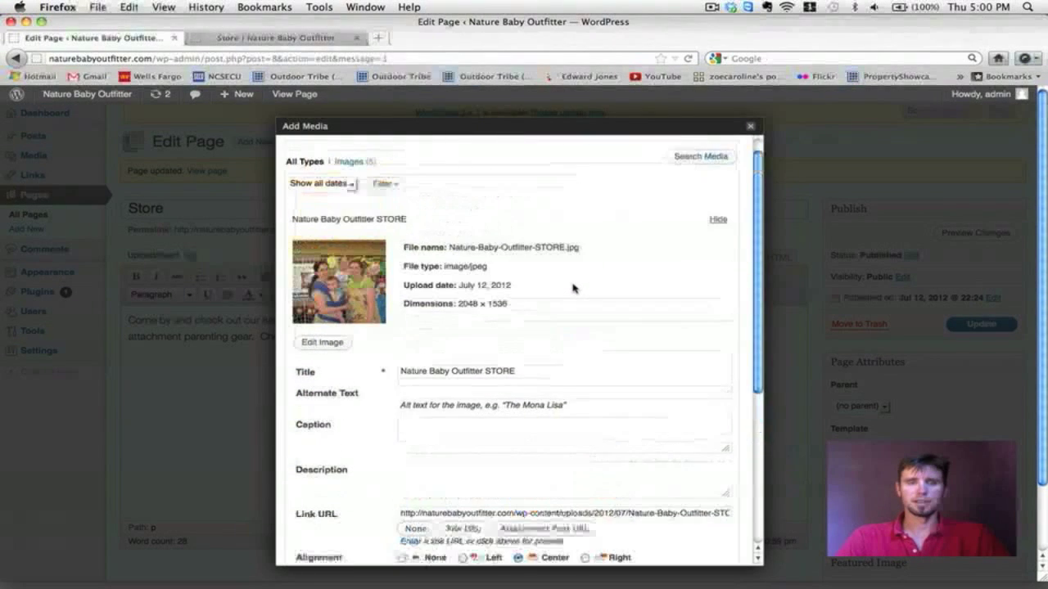
scroll(574, 287, down, 3)
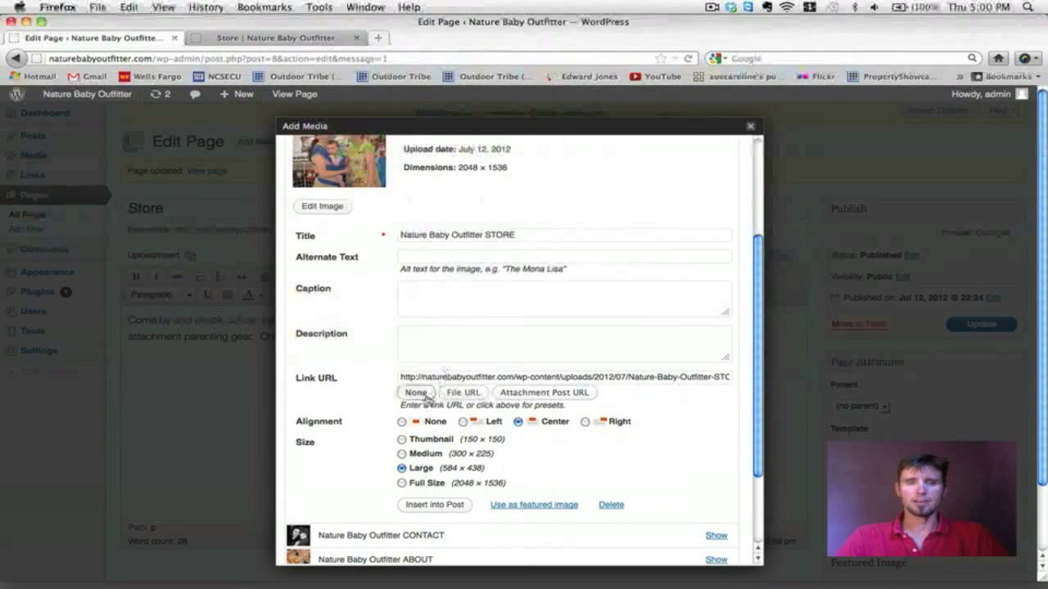
click(416, 392)
click(435, 506)
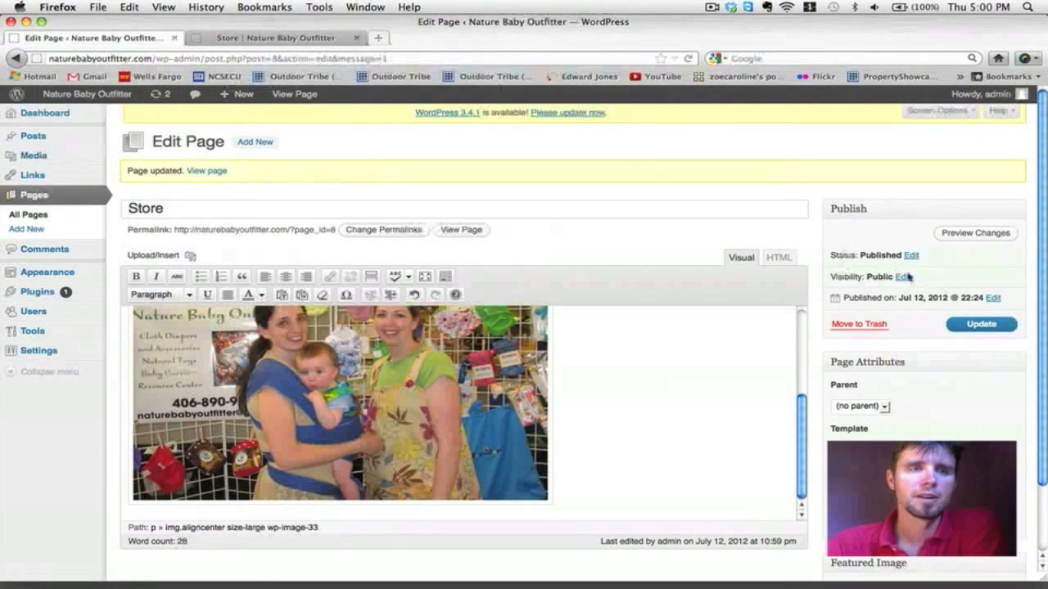
click(982, 324)
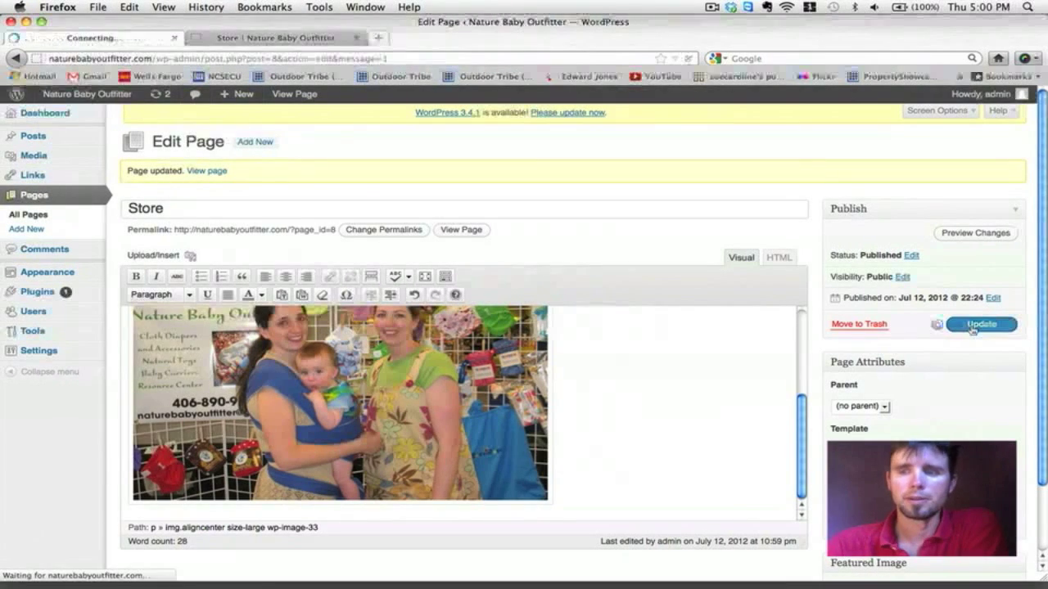
Step: Reload the live Store page and scroll through it to review the new photo
click(288, 37)
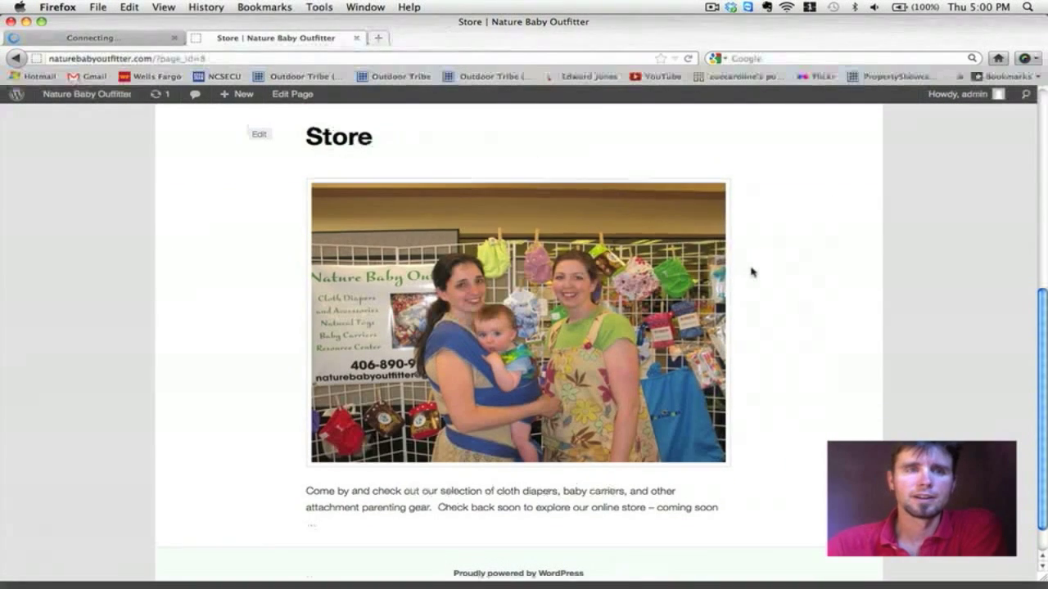
click(686, 58)
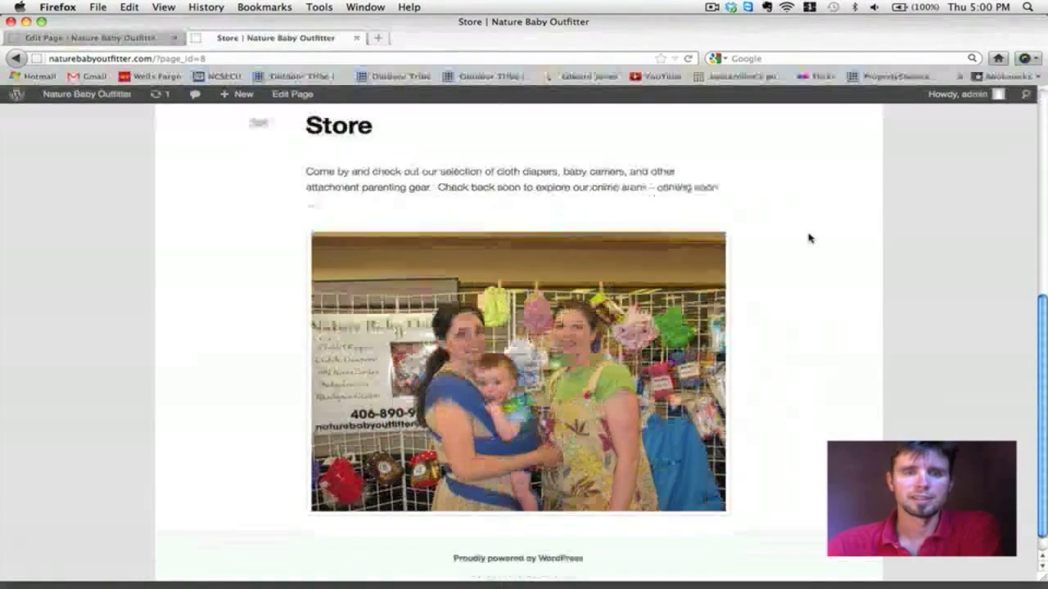
scroll(809, 238, up, 5)
scroll(809, 238, up, 2)
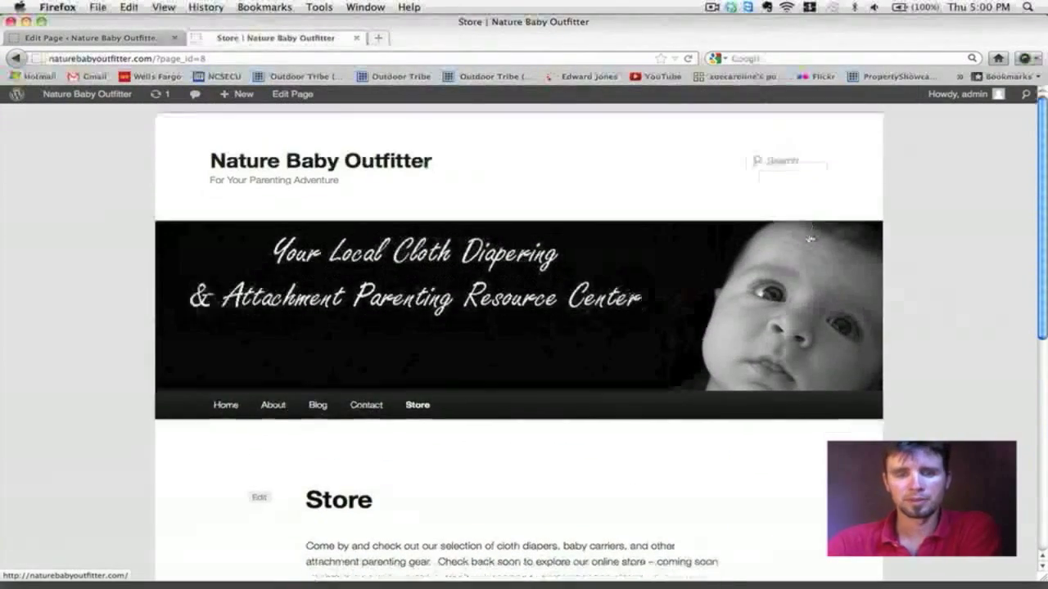
scroll(809, 239, down, 5)
scroll(809, 239, down, 5)
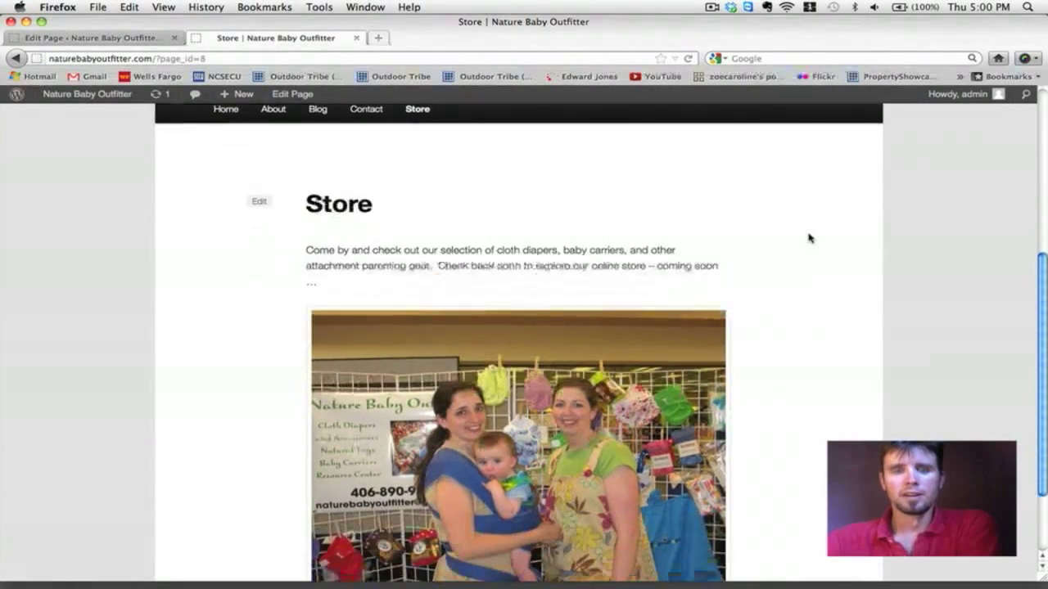
scroll(809, 238, up, 2)
scroll(809, 237, down, 2)
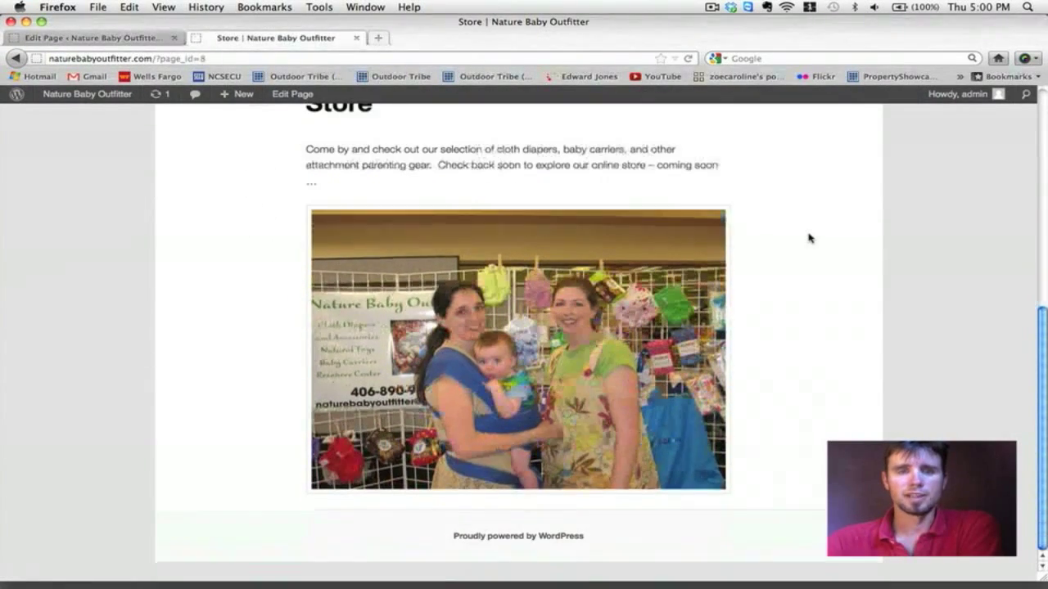
scroll(614, 322, up, 10)
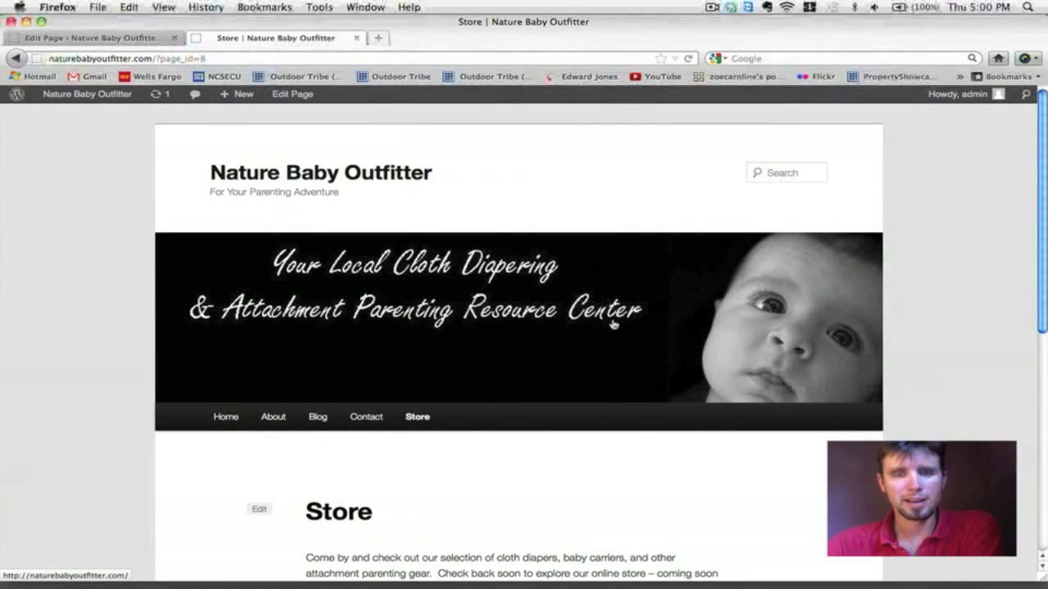
scroll(614, 323, down, 10)
scroll(614, 324, up, 9)
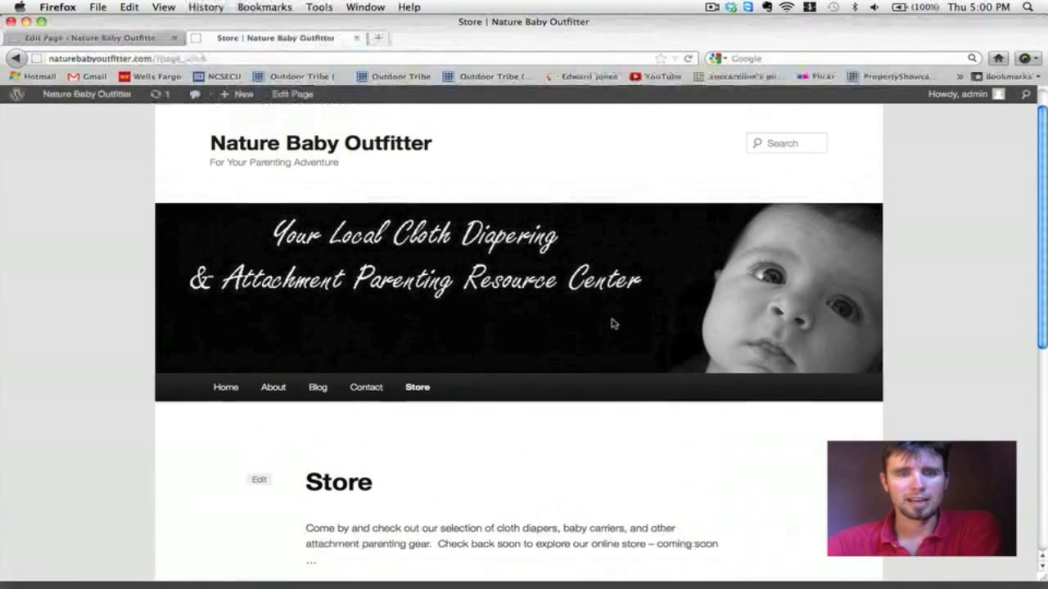
Step: Go to the Blog page showing the 'Nature Baby Outfitter New Website' post
click(323, 388)
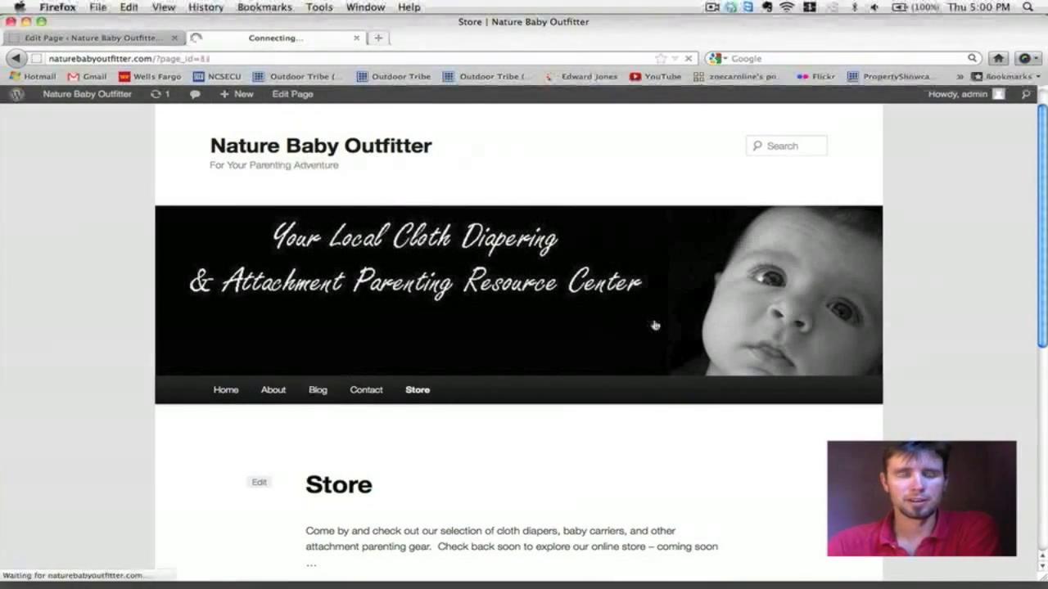
scroll(655, 323, down, 5)
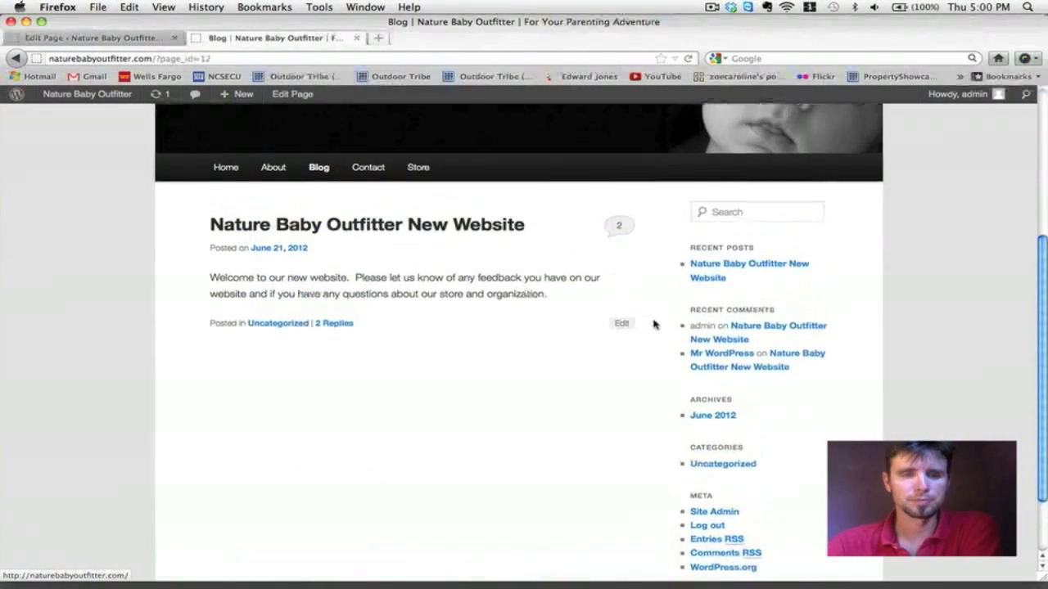
scroll(654, 323, up, 3)
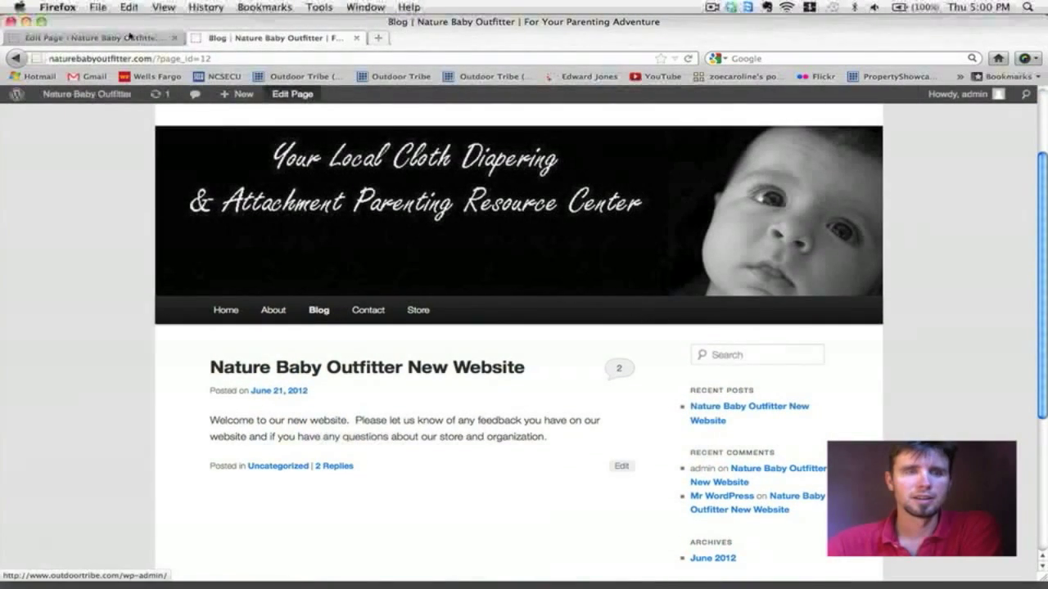
Step: Edit the 'Nature Baby Outfitter New Website' post from All Posts, adding media before 'Welcome'
click(90, 38)
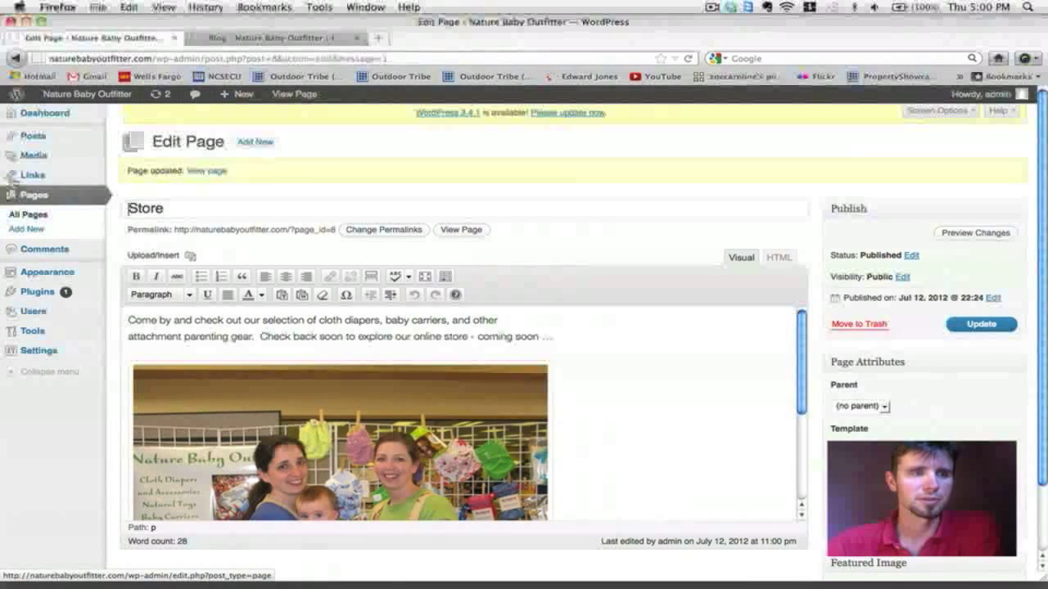
mouse_move(33, 136)
click(127, 141)
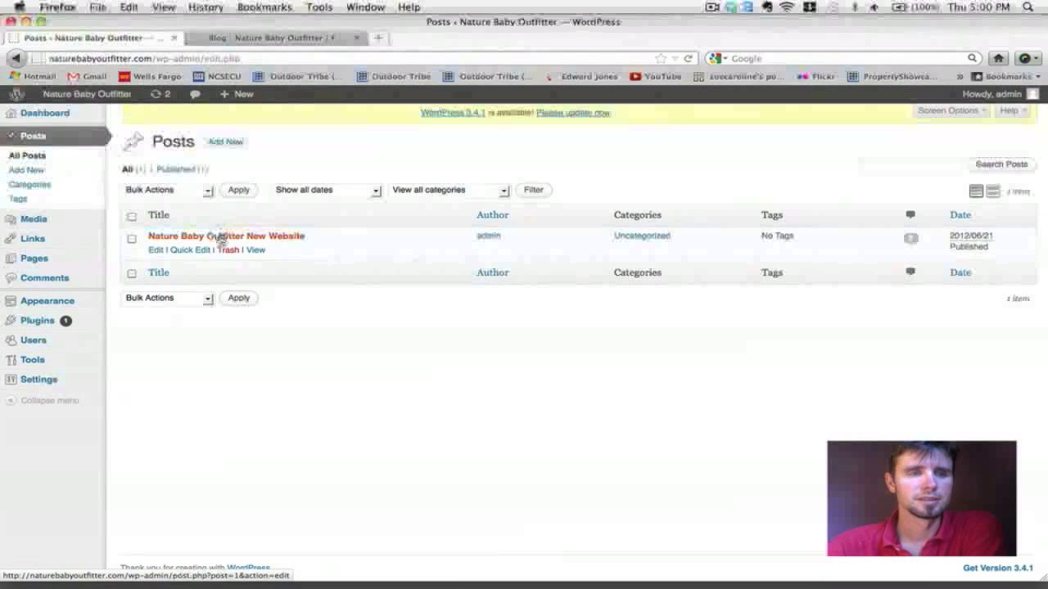
click(220, 238)
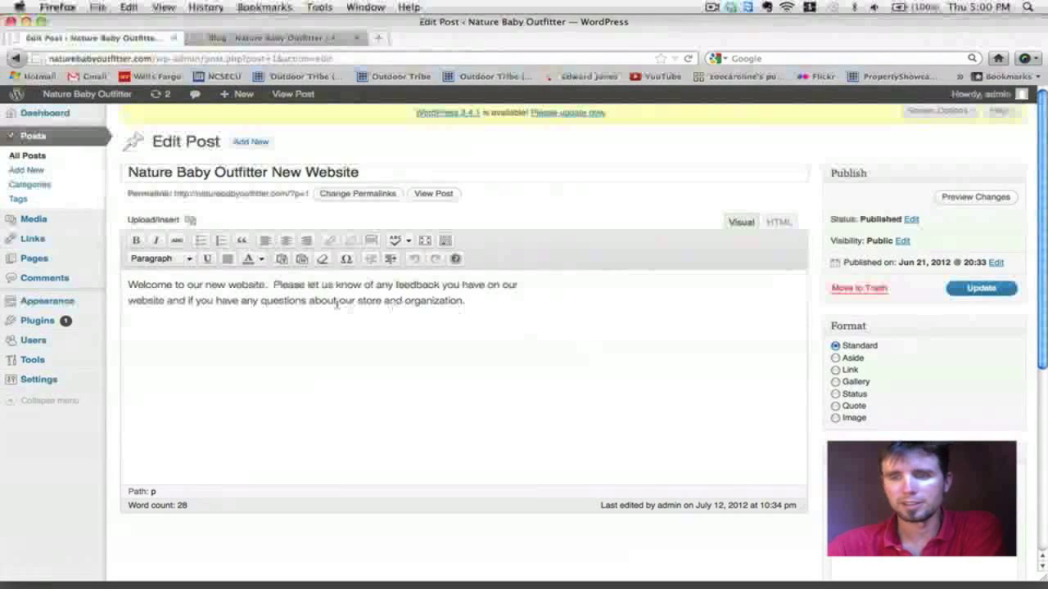
click(128, 285)
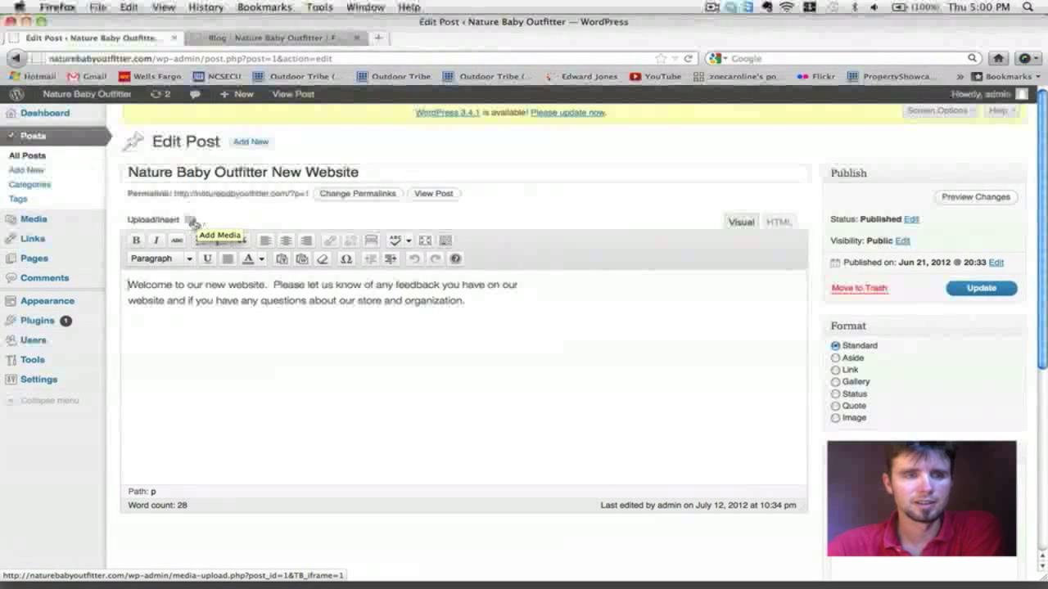
click(190, 221)
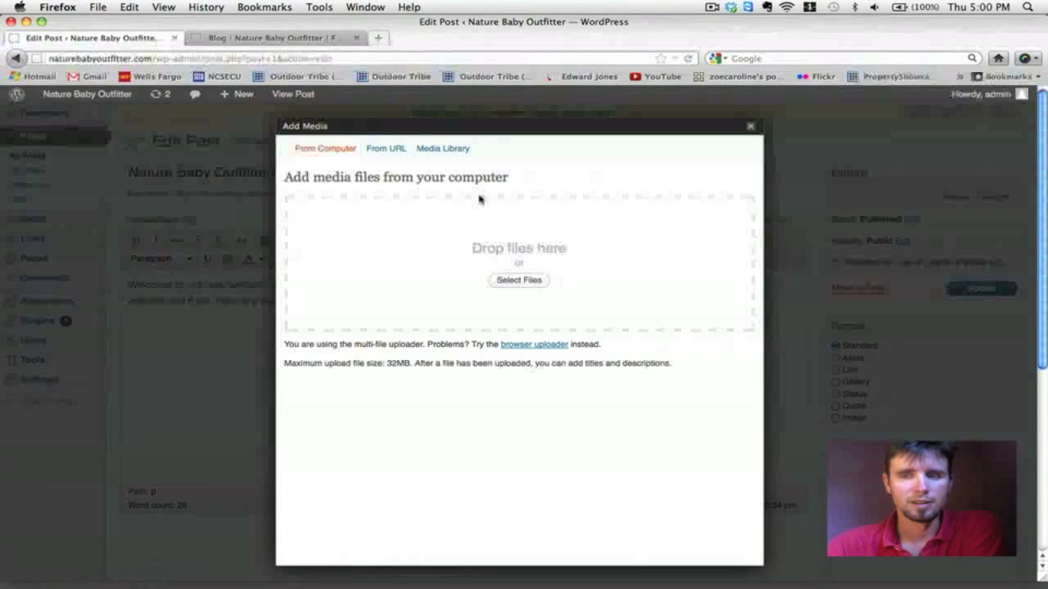
Step: Upload the Nature Baby Outfitter BLOG.jpg baby-feet image
click(529, 280)
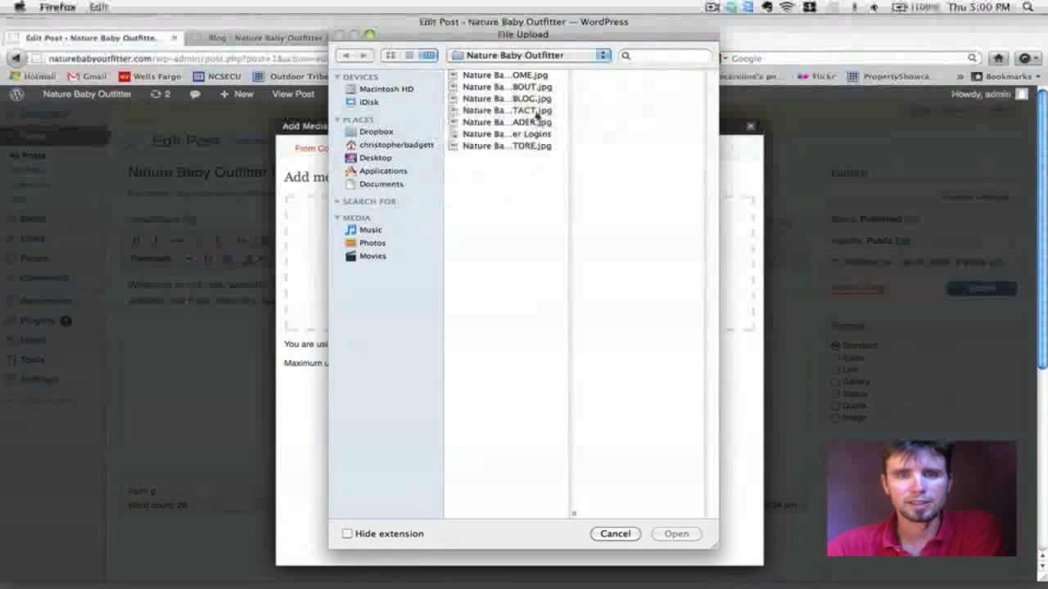
click(531, 100)
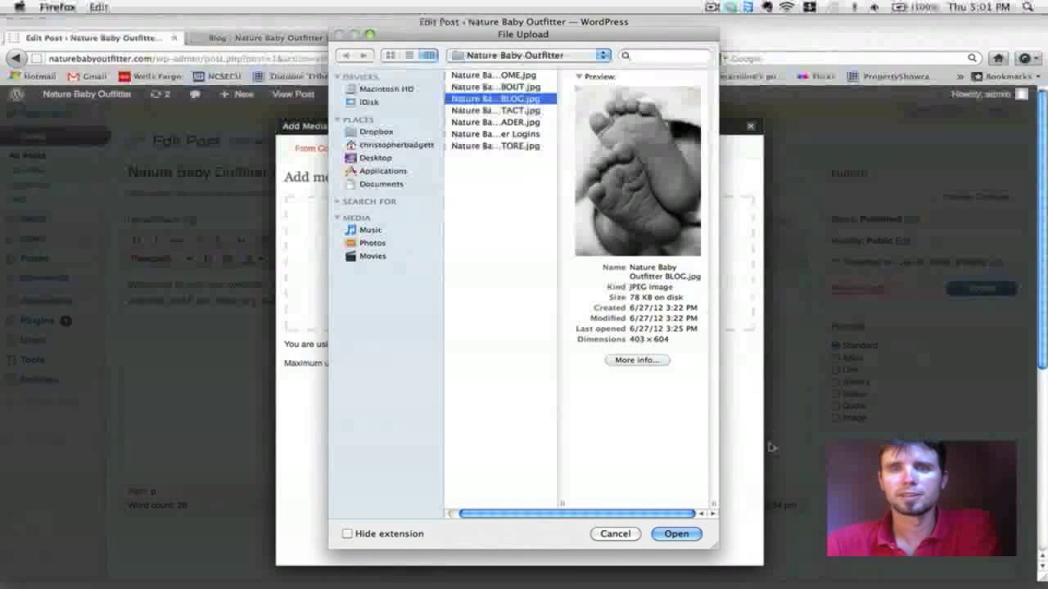
click(695, 534)
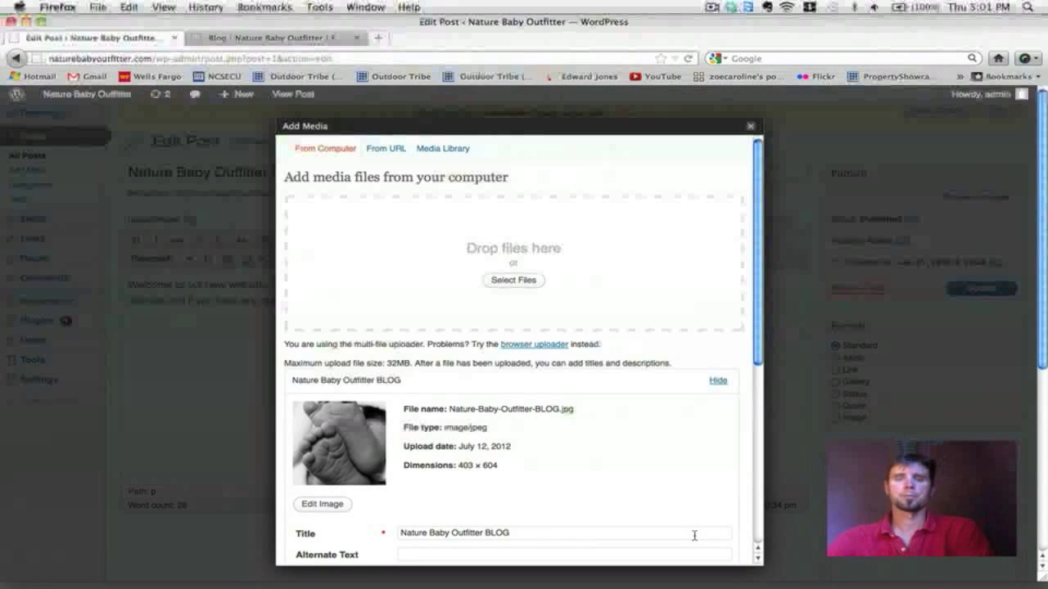
Step: Insert the baby-feet image centered at full size with no link, and update the post
scroll(601, 434, down, 5)
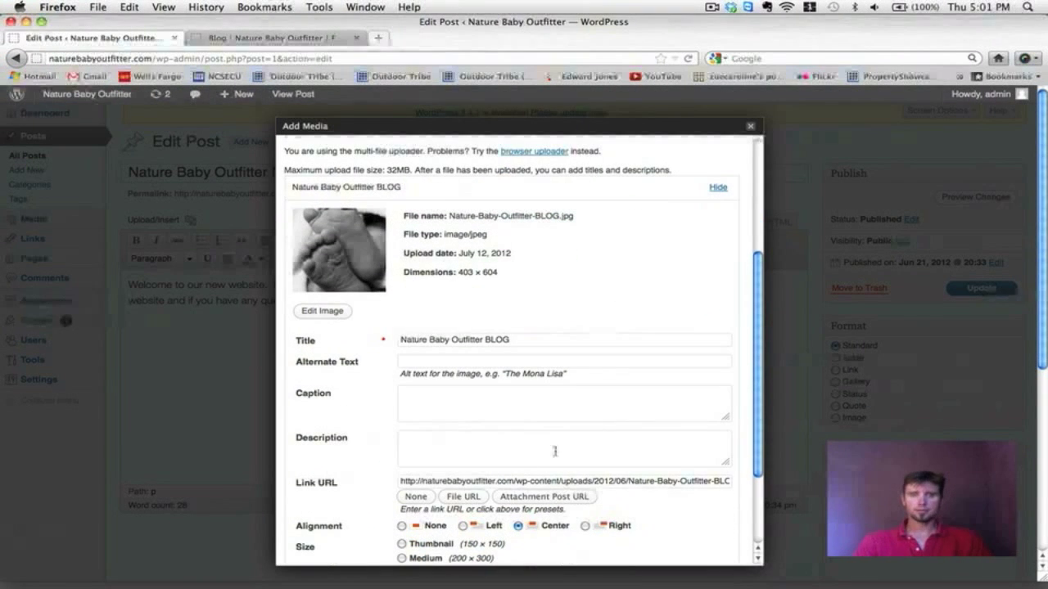
click(416, 497)
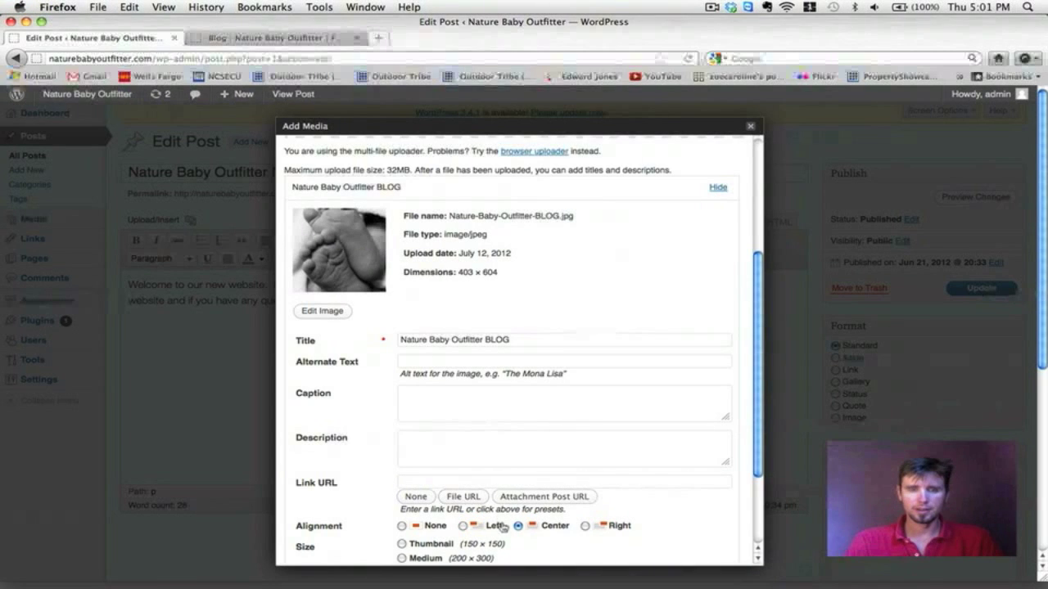
scroll(483, 524, down, 2)
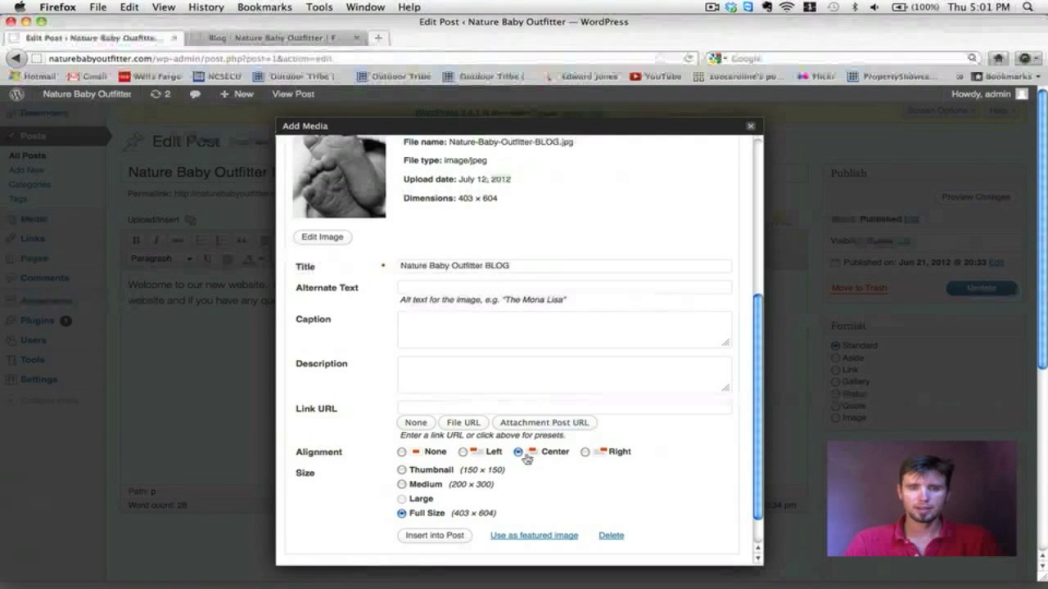
click(435, 535)
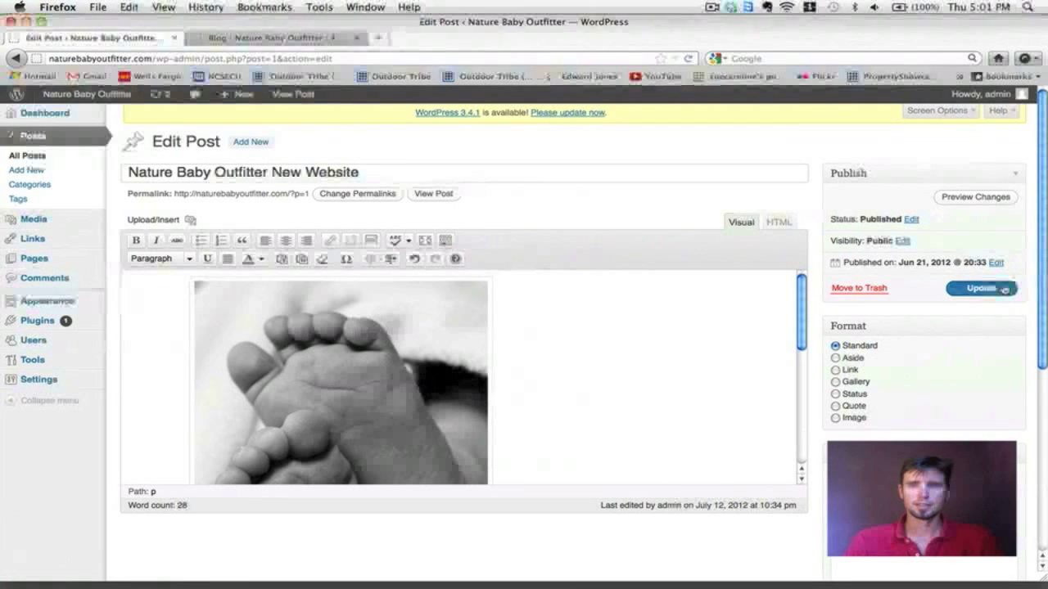
click(1004, 289)
click(277, 38)
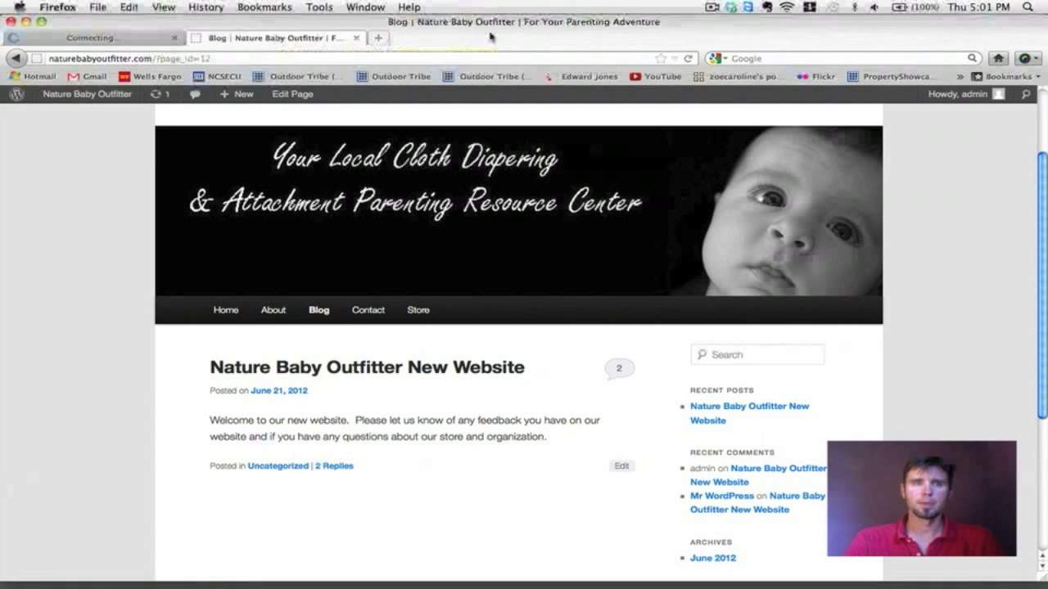
click(690, 59)
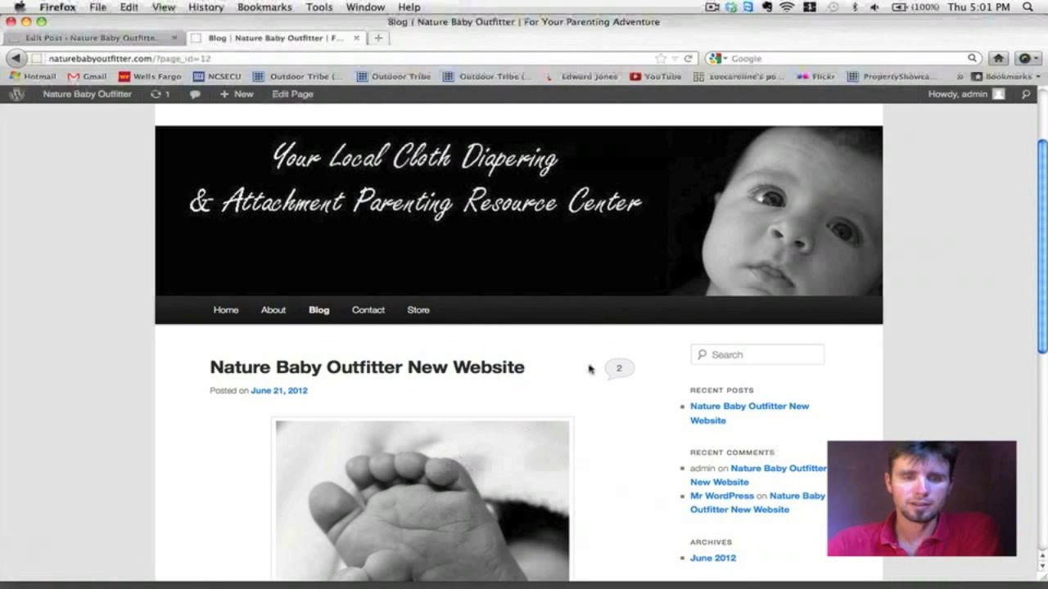
scroll(589, 370, down, 3)
scroll(589, 370, up, 1)
scroll(589, 369, down, 2)
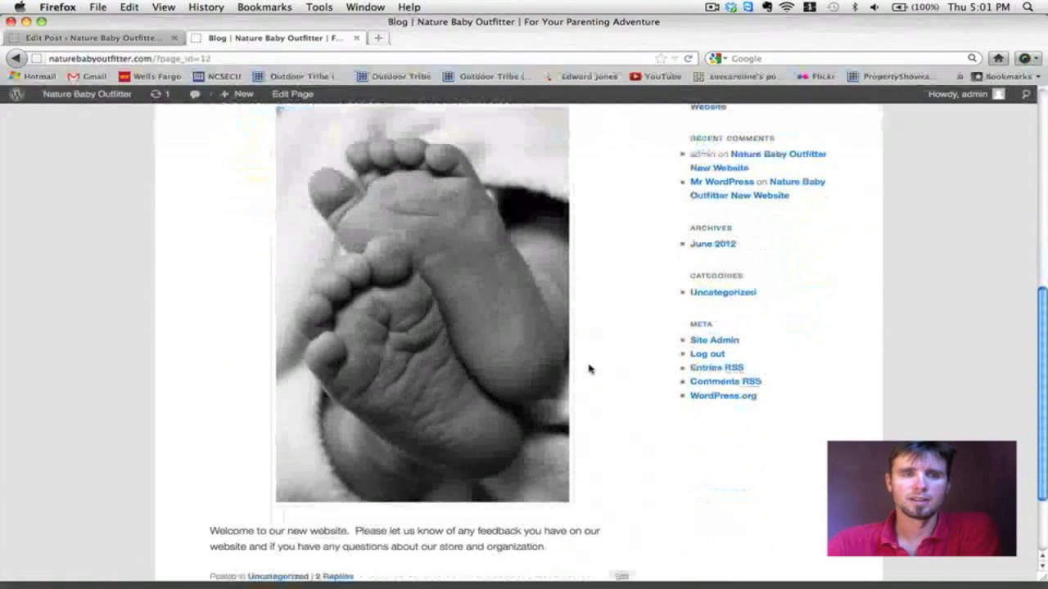
scroll(589, 369, up, 5)
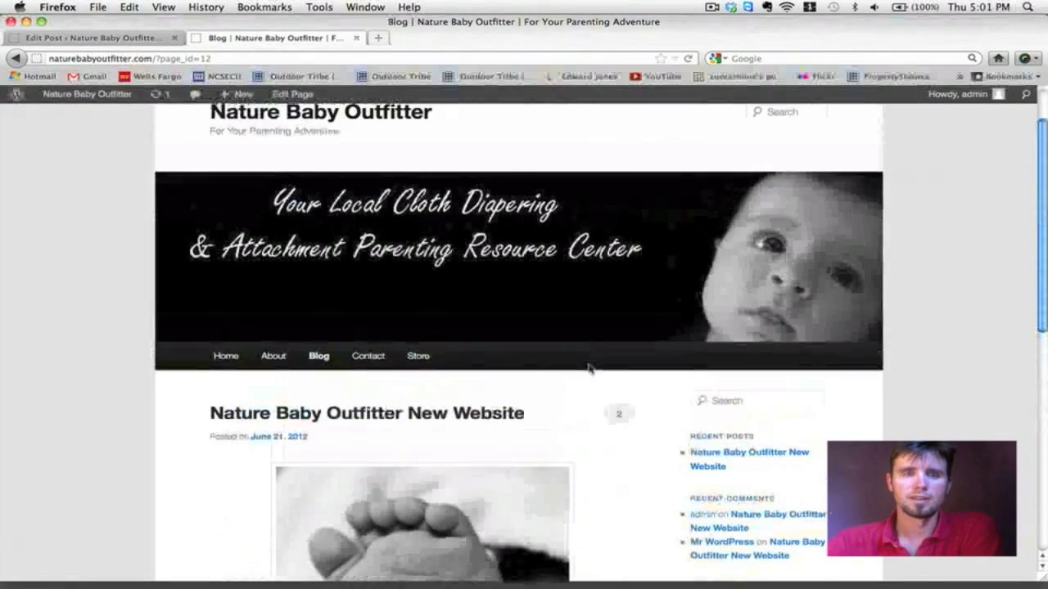
scroll(589, 369, down, 3)
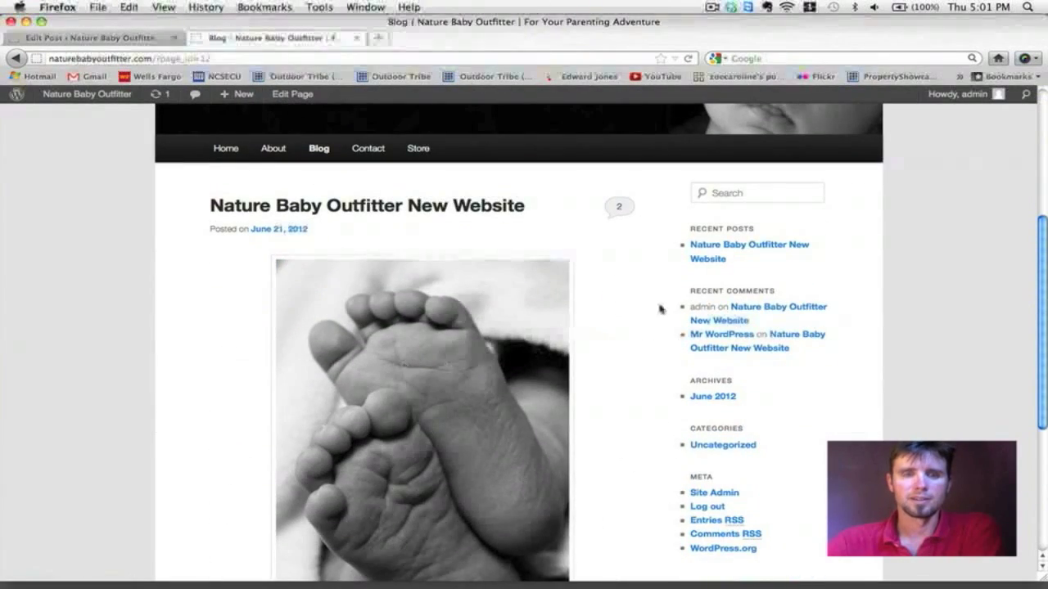
scroll(660, 308, down, 3)
scroll(660, 308, up, 1)
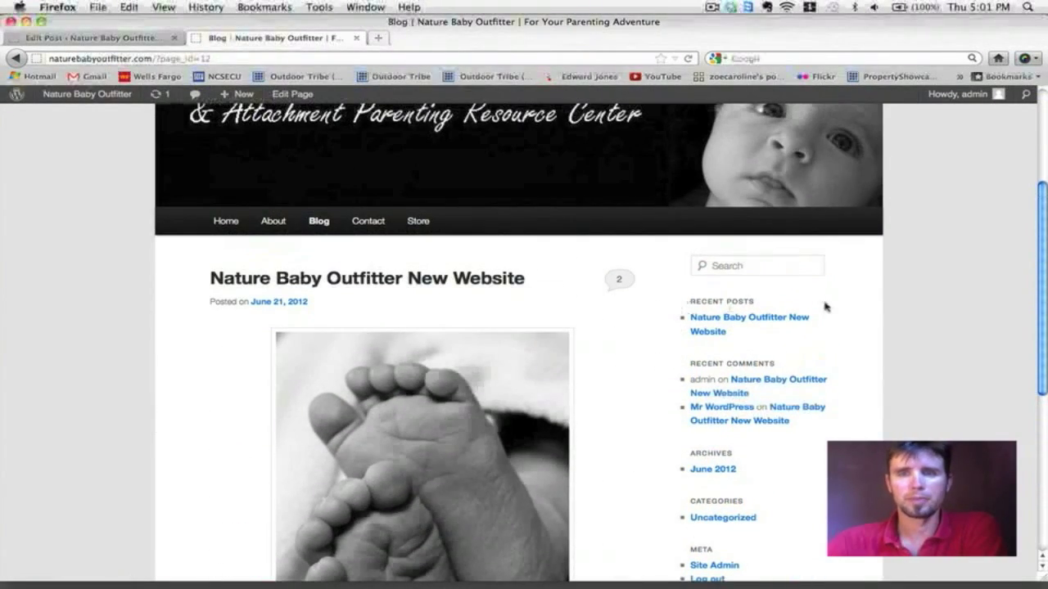
scroll(638, 409, down, 4)
scroll(638, 411, down, 1)
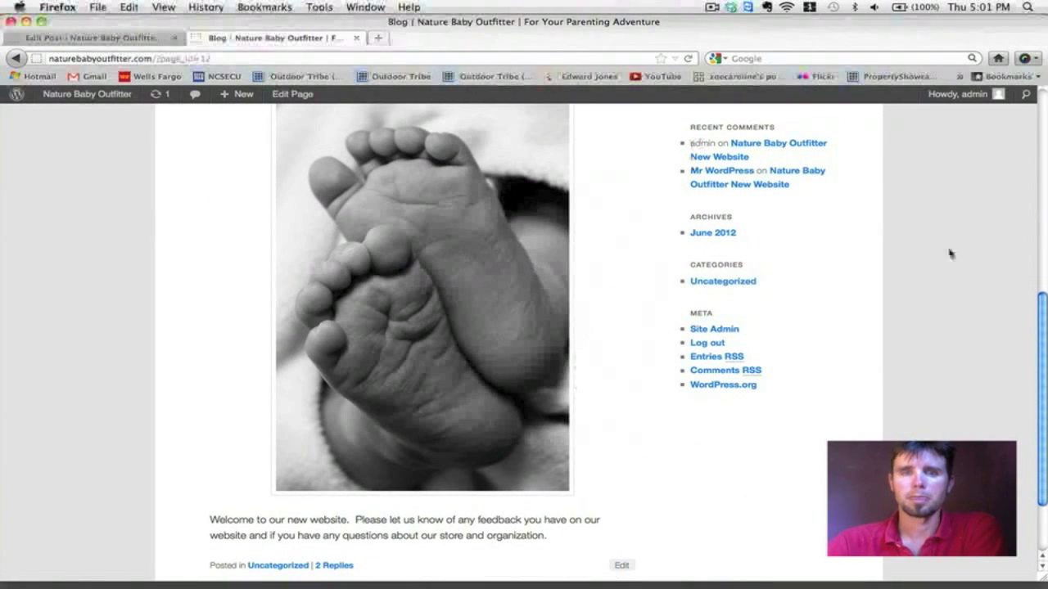
scroll(875, 363, up, 8)
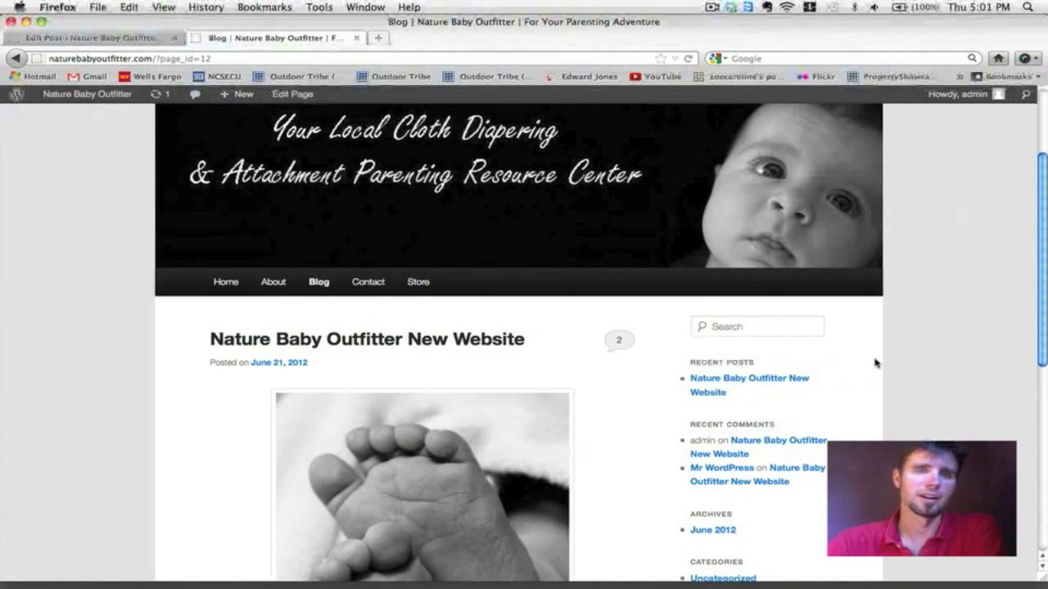
scroll(875, 363, down, 5)
scroll(875, 363, up, 7)
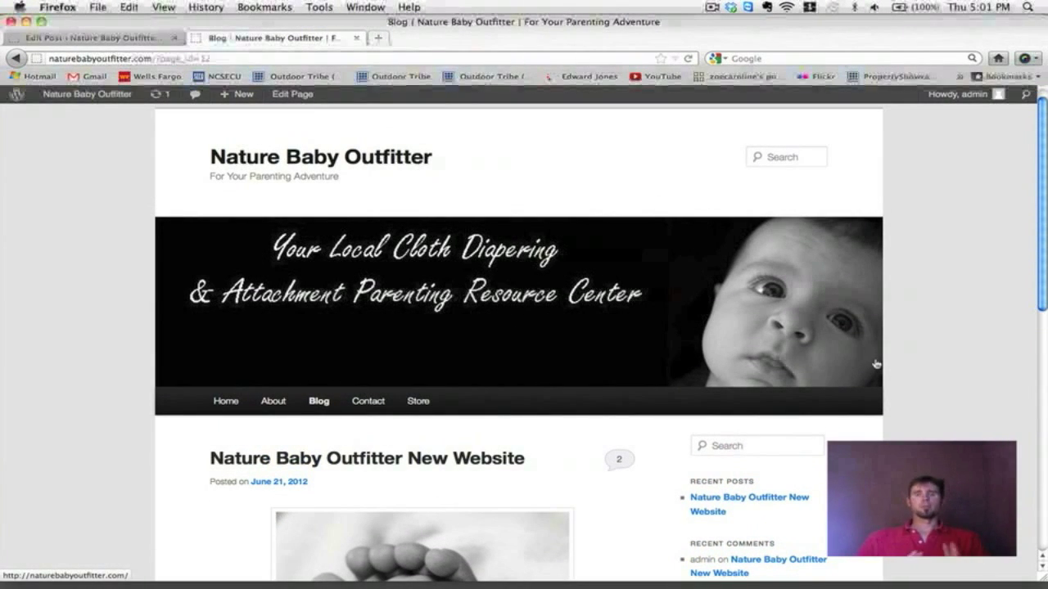
scroll(438, 318, down, 1)
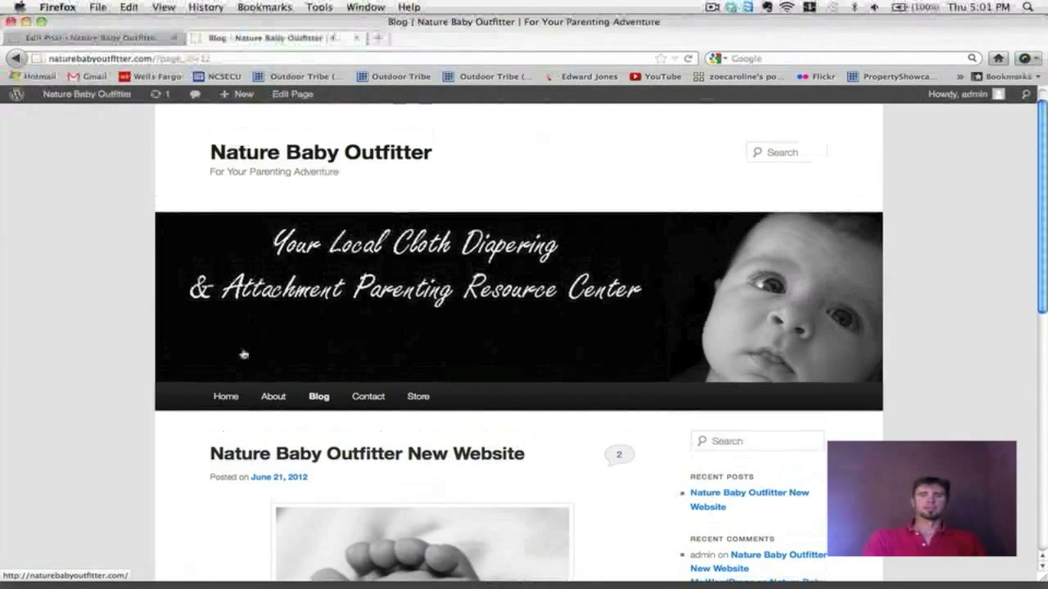
Step: Go to the site's home page and scroll through it
click(234, 398)
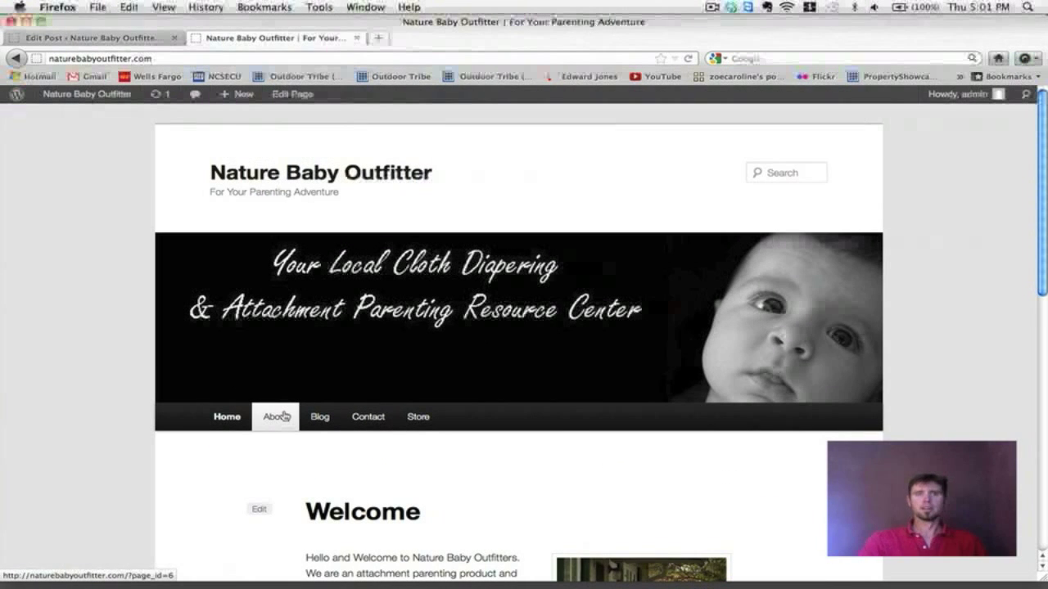
scroll(456, 333, down, 5)
scroll(456, 333, up, 5)
Step: Open the About page and scroll through its mission statement and baby photo
click(288, 366)
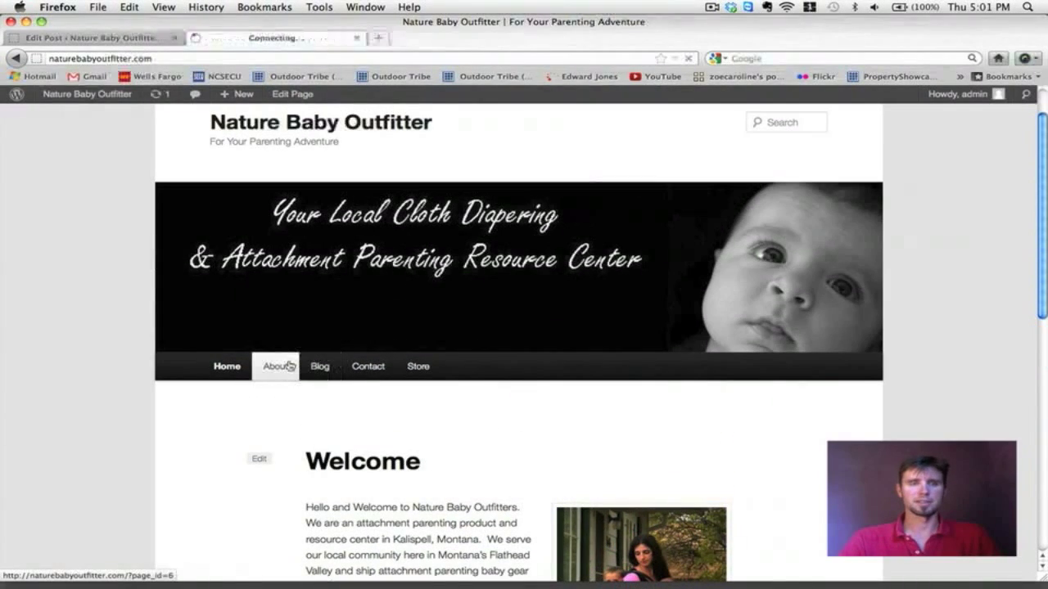
scroll(288, 366, down, 5)
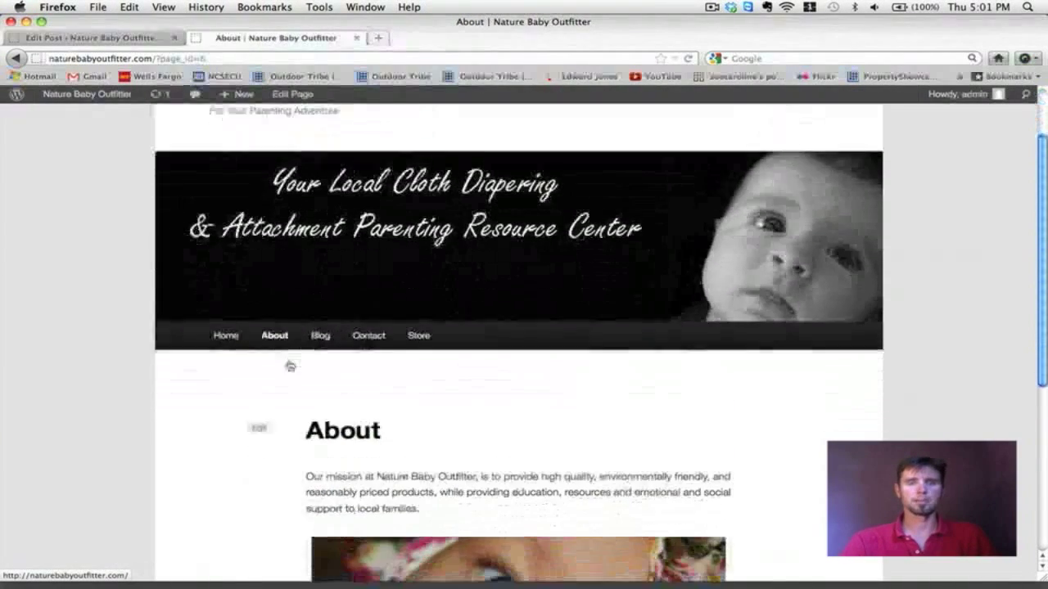
scroll(288, 366, up, 5)
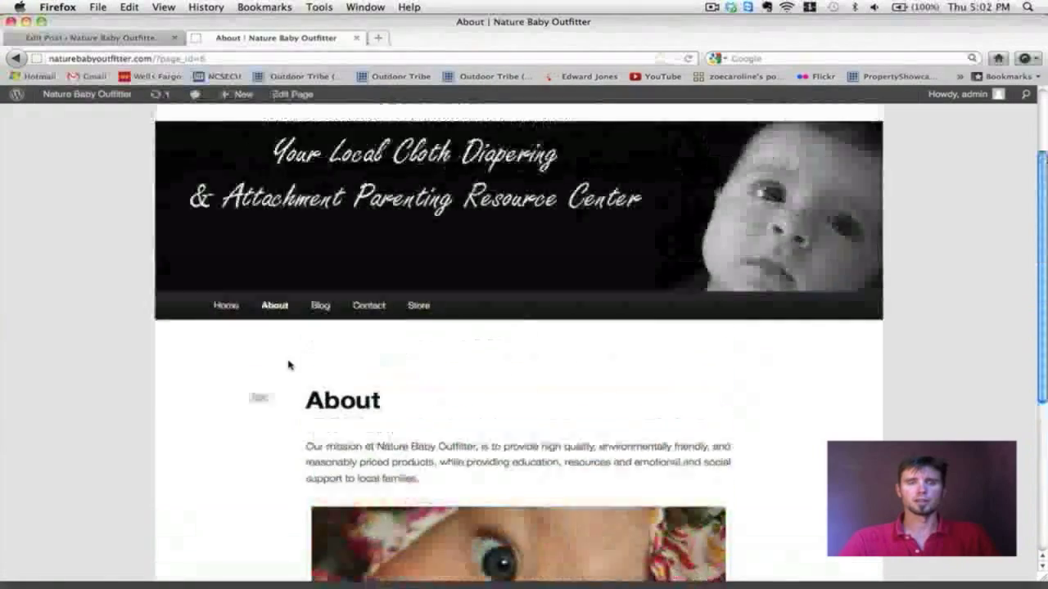
scroll(283, 376, down, 5)
scroll(281, 380, up, 5)
scroll(281, 379, down, 5)
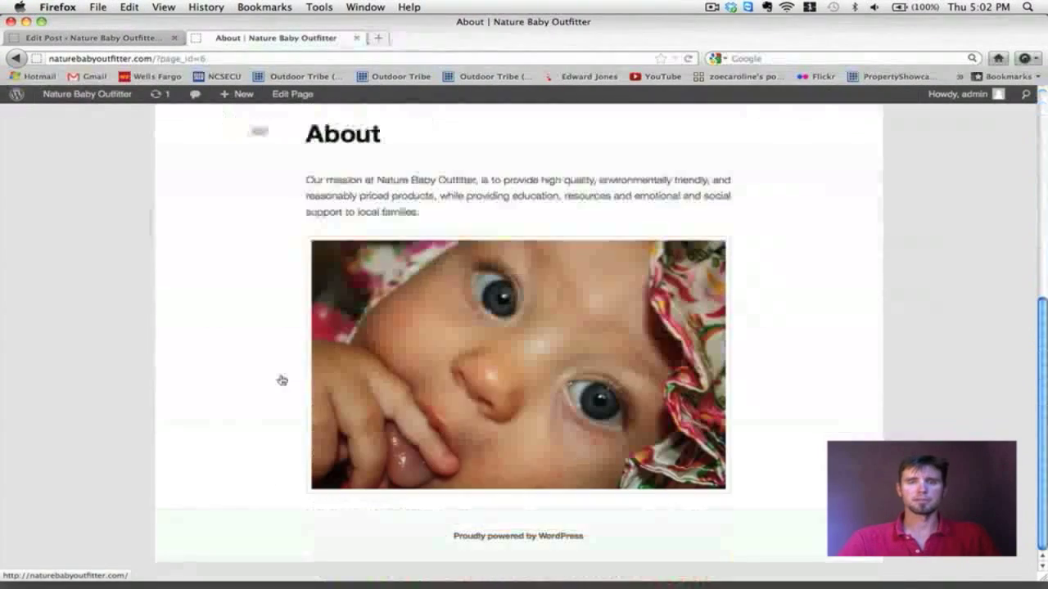
scroll(281, 380, up, 5)
scroll(281, 380, down, 2)
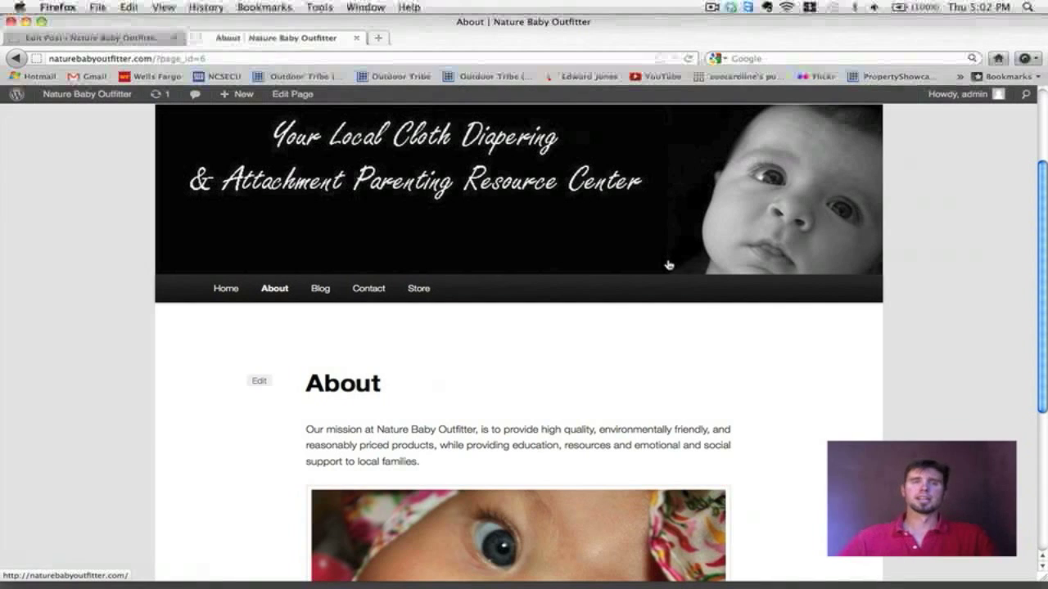
scroll(668, 265, down, 2)
Step: View the Contact page, scrolling through the shop address, e-mail link and mother-and-baby photo
click(369, 252)
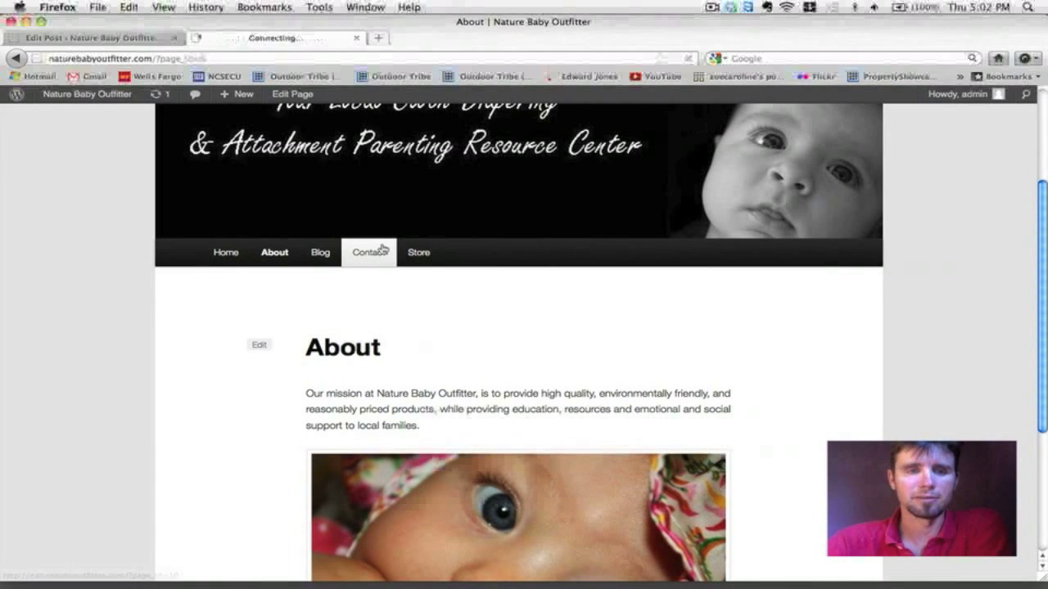
scroll(610, 273, up, 4)
scroll(610, 273, up, 2)
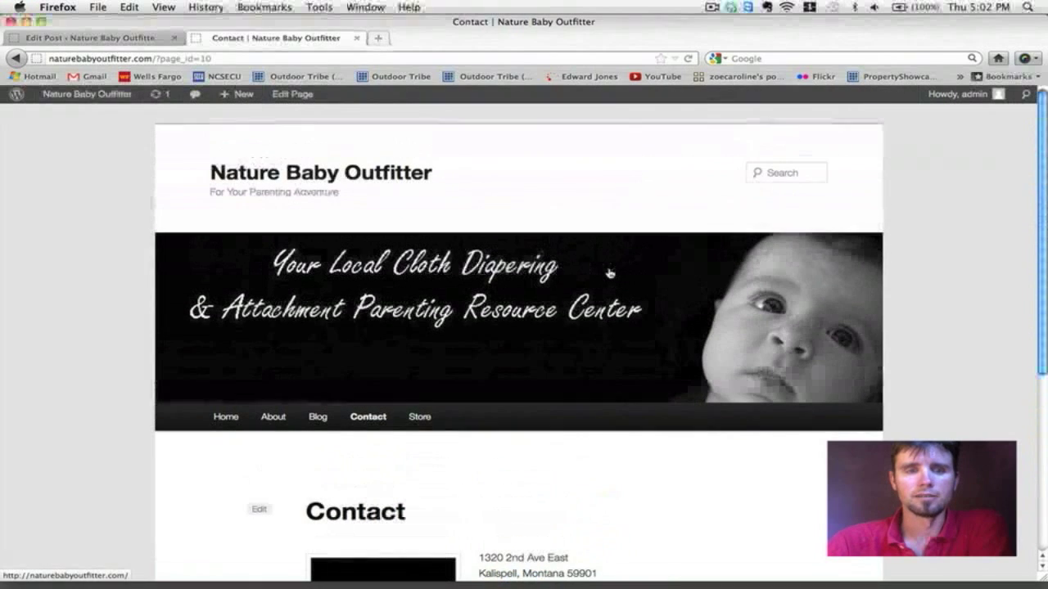
scroll(426, 266, down, 1)
scroll(426, 267, down, 5)
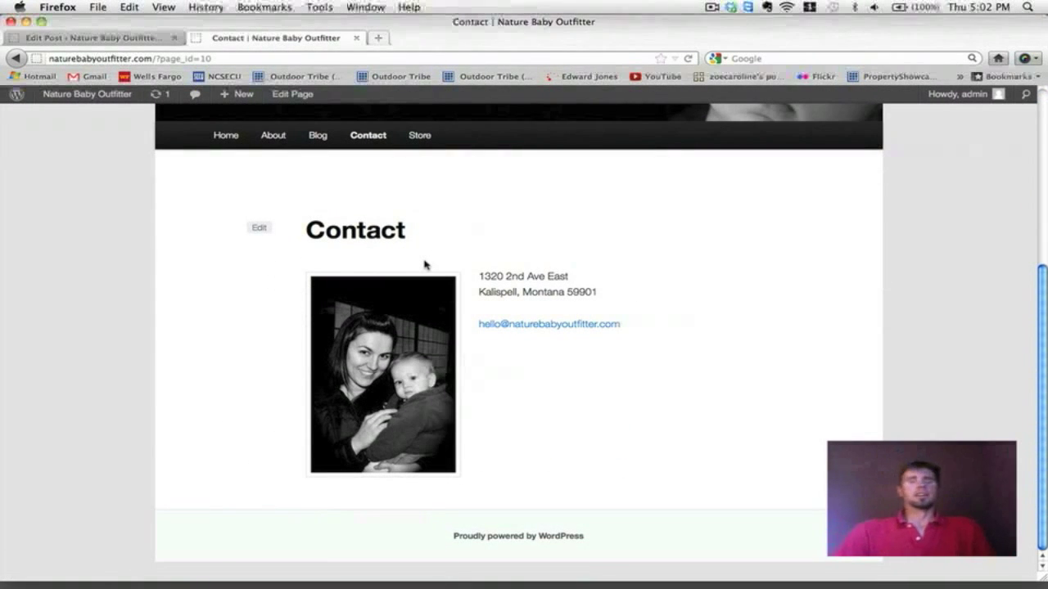
scroll(425, 265, up, 6)
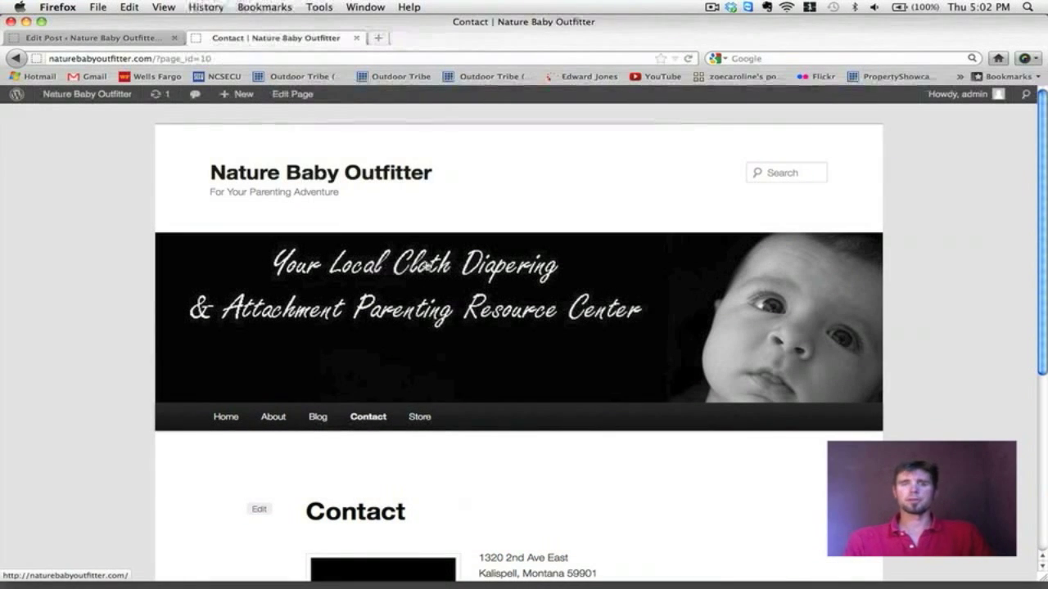
scroll(748, 374, down, 2)
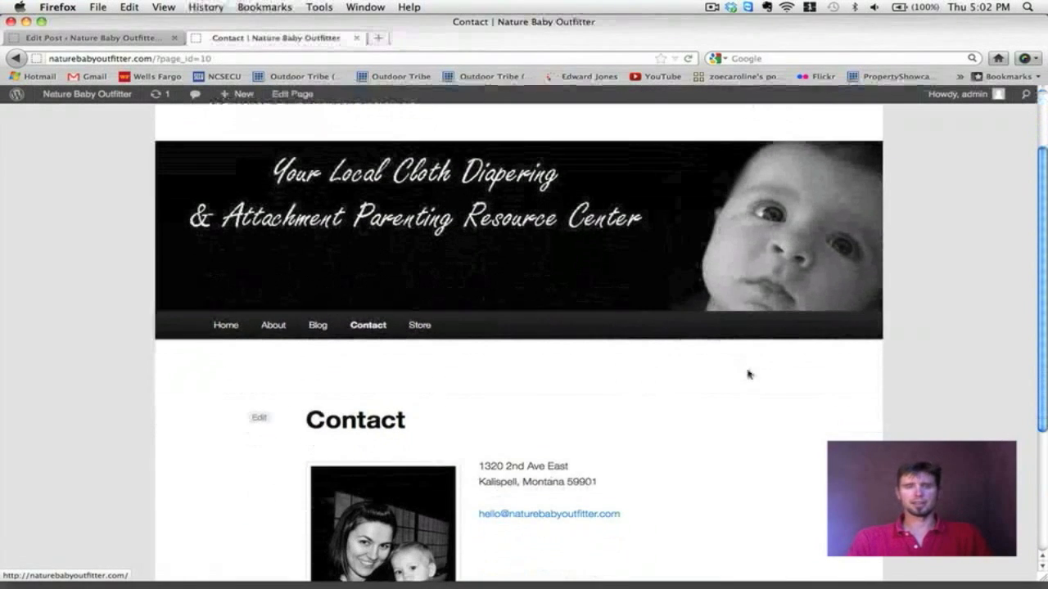
scroll(747, 375, up, 2)
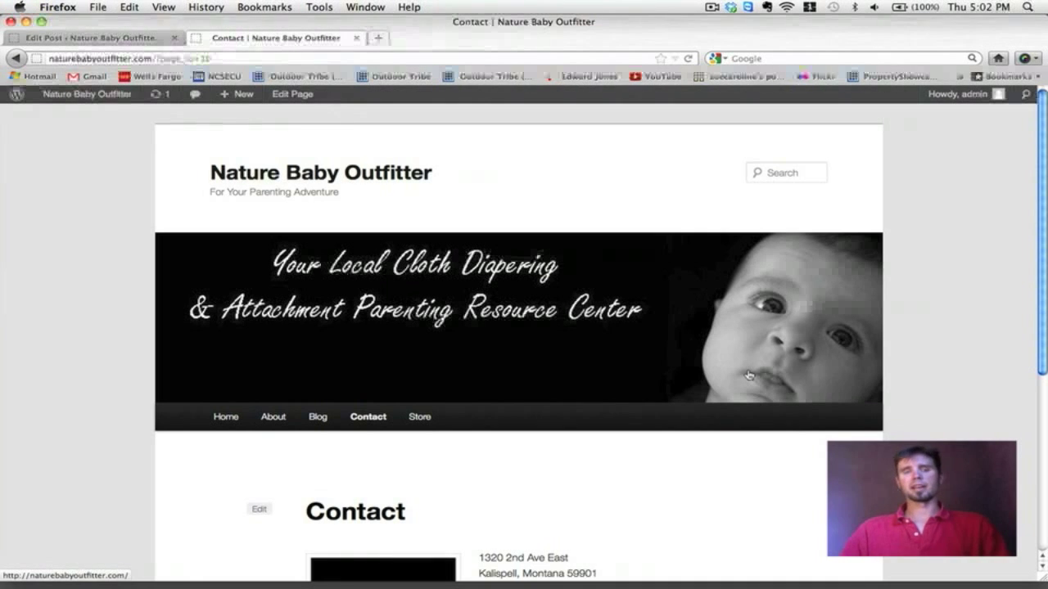
scroll(748, 375, down, 5)
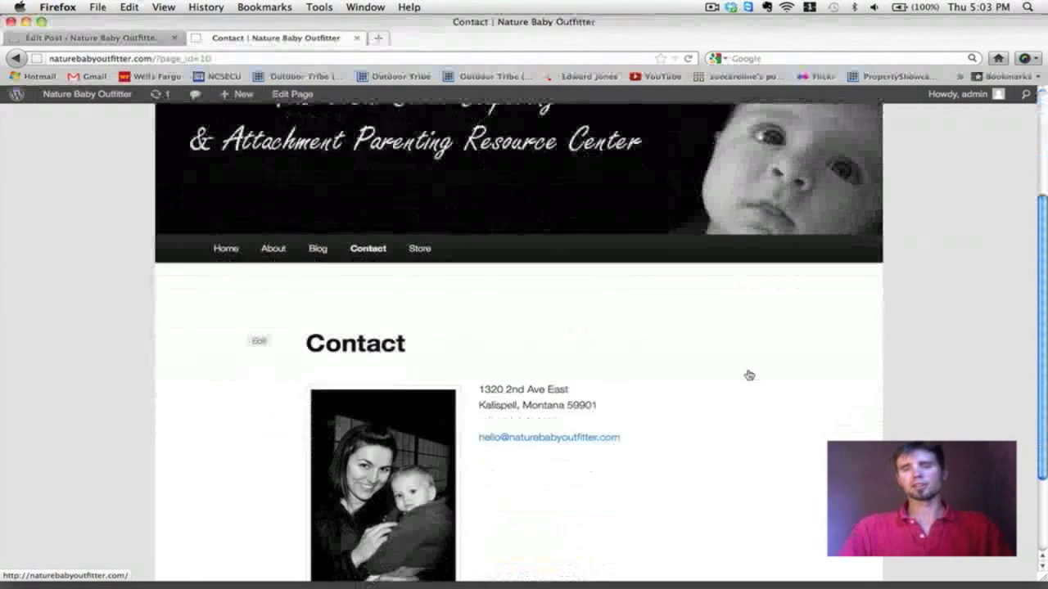
scroll(749, 375, down, 2)
scroll(748, 375, up, 7)
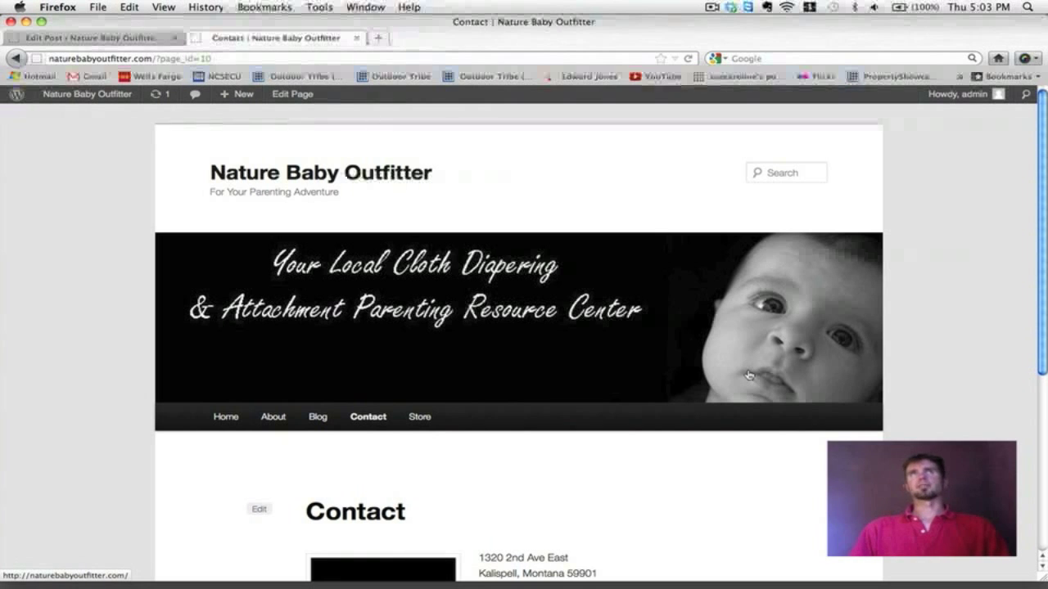
scroll(906, 372, down, 5)
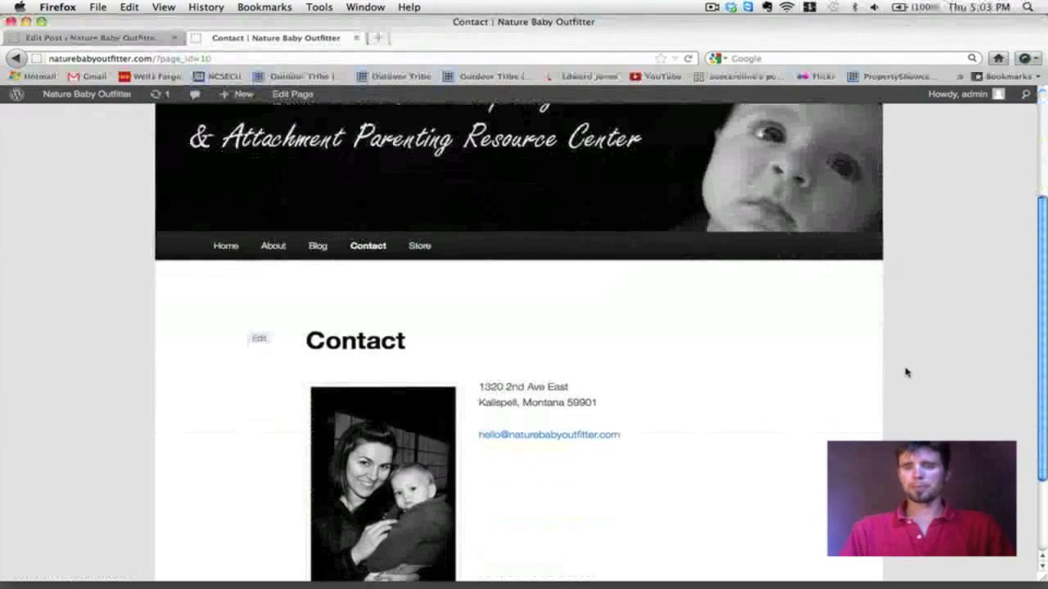
scroll(907, 372, up, 3)
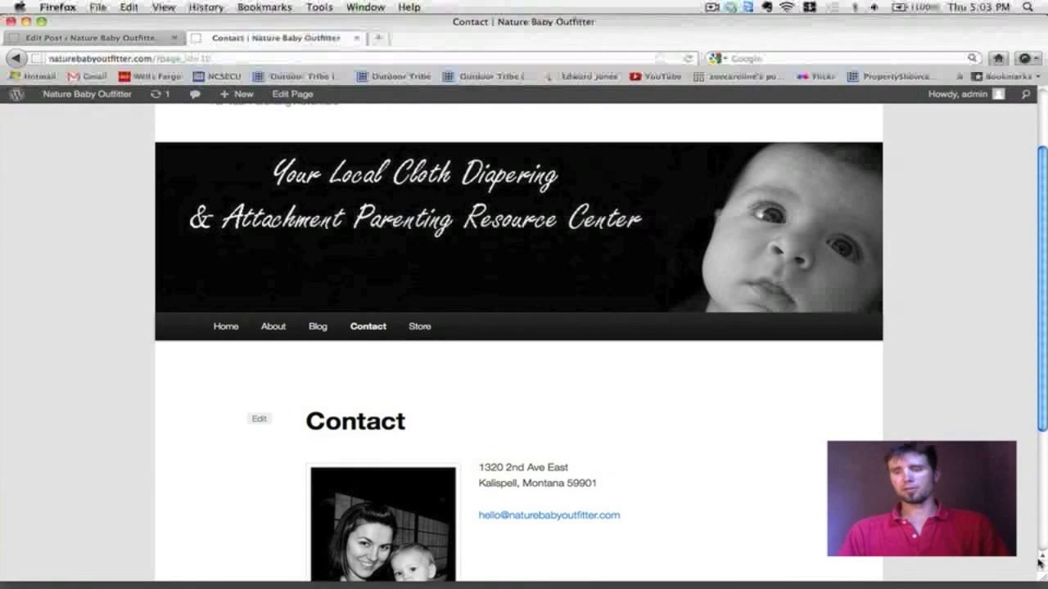
click(1023, 585)
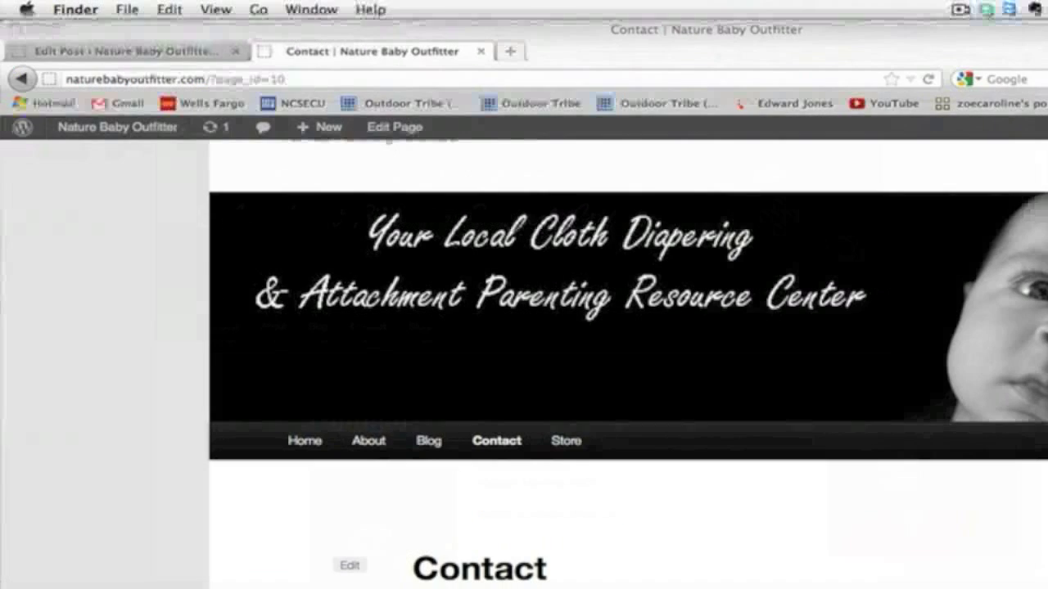
drag(1023, 563, 603, 563)
drag(855, 585, 314, 585)
scroll(158, 528, down, 5)
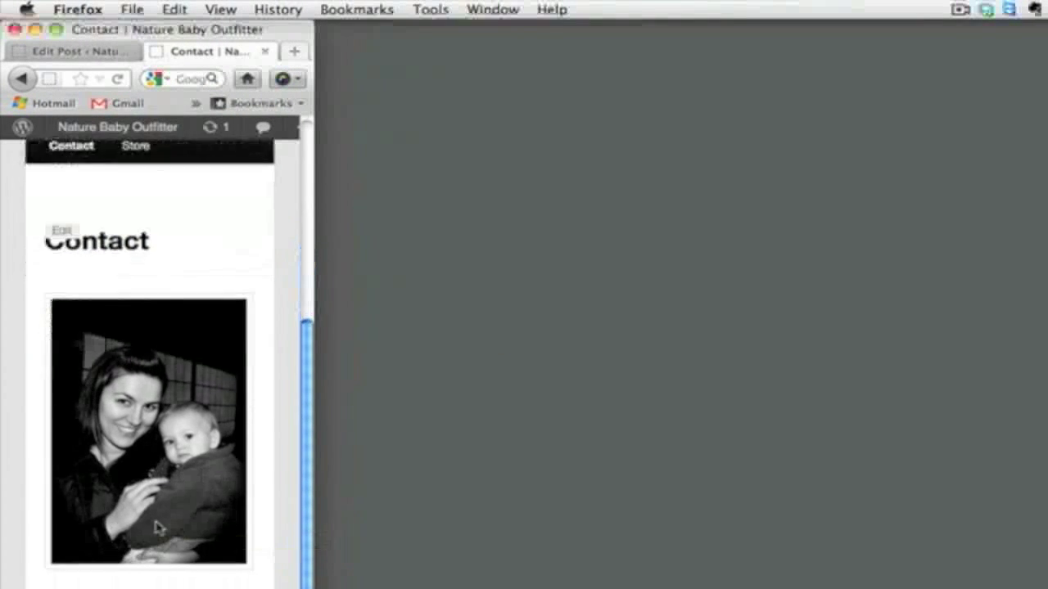
scroll(158, 528, up, 8)
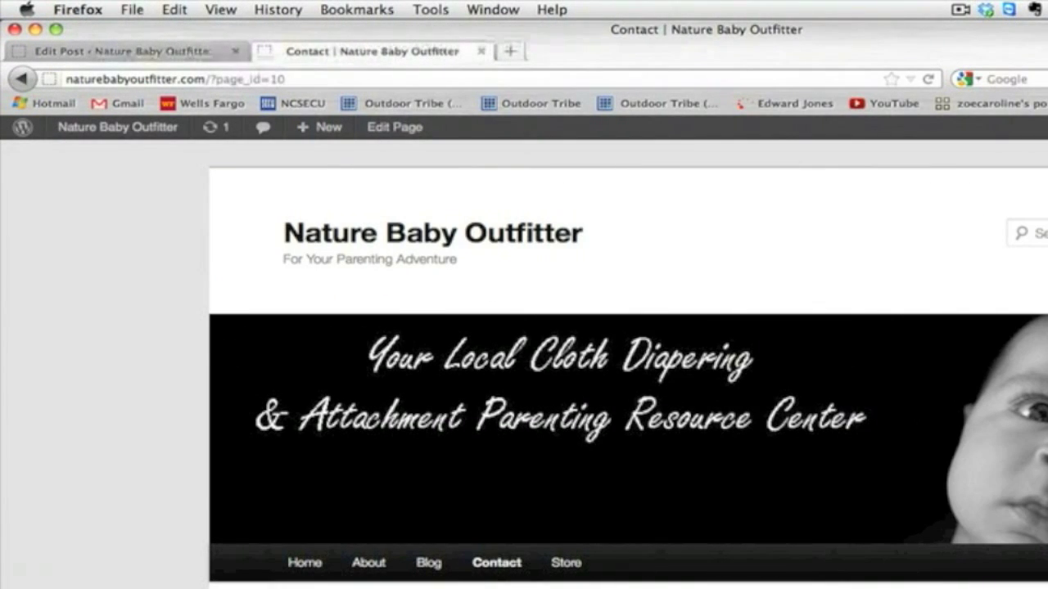
scroll(908, 426, down, 5)
scroll(908, 426, up, 5)
scroll(910, 425, down, 3)
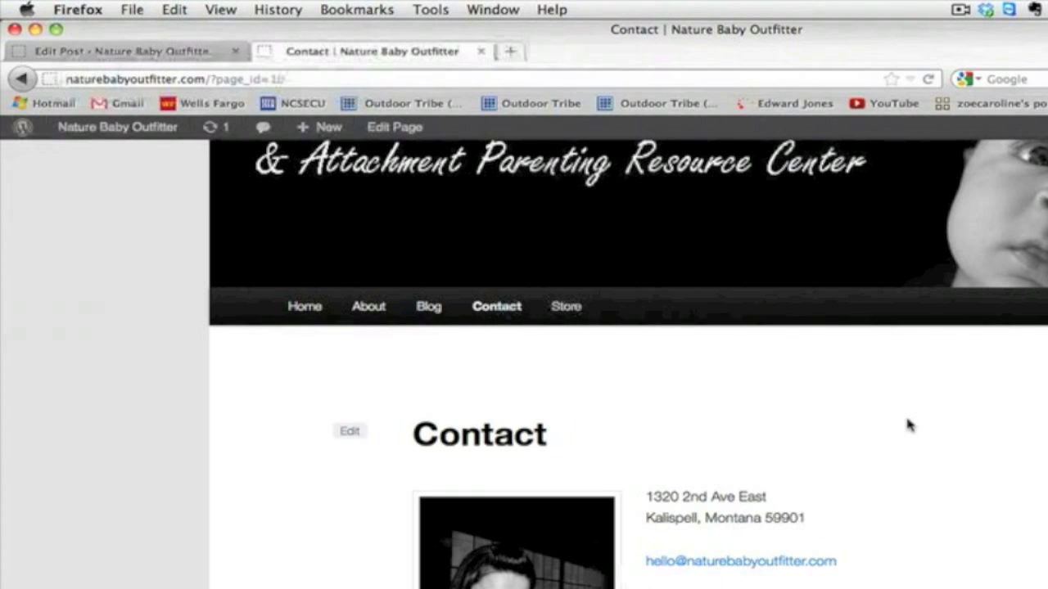